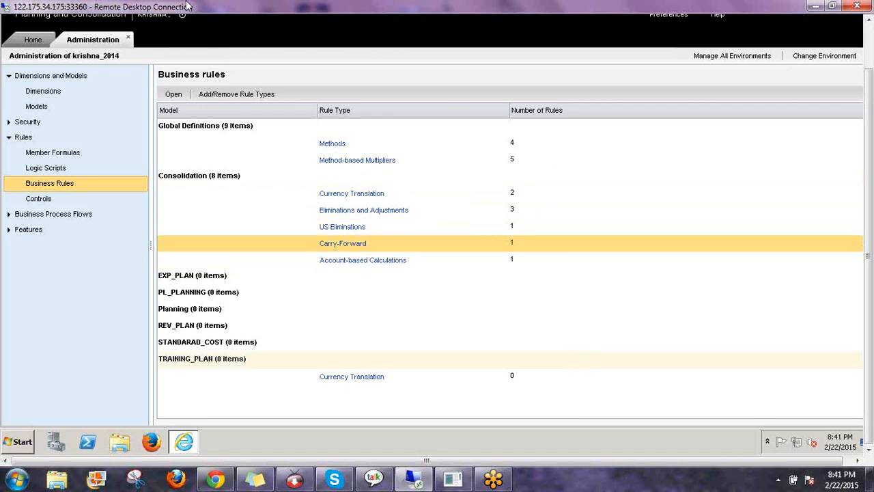
# Open the Dimensions list in administration and select the CATEGORY dimension to view its members
pyautogui.click(352, 243)
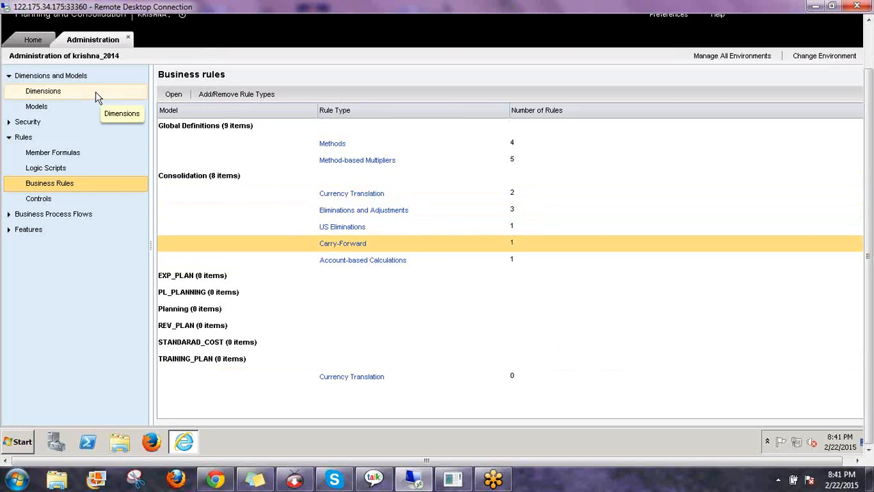
pyautogui.click(53, 95)
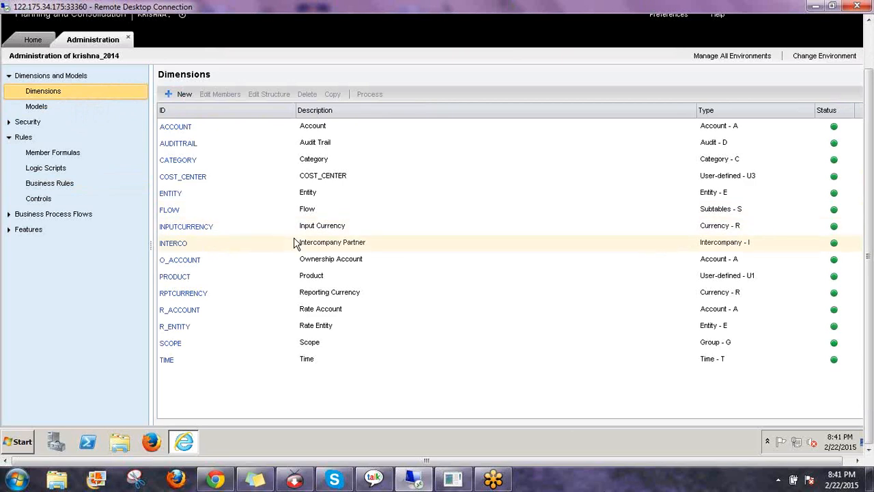
pyautogui.click(182, 163)
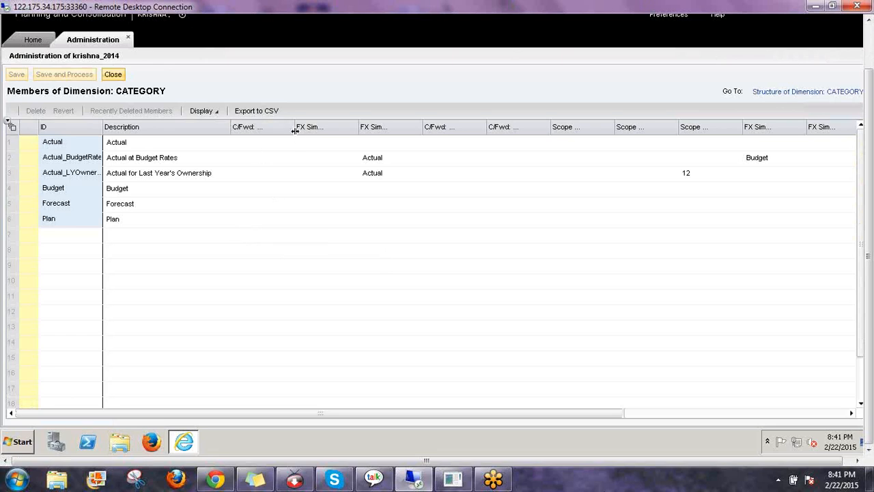
# Widen the C/Fwd: Source Category column and select the Actual member's source category cell
pyautogui.moveTo(294, 130); pyautogui.dragTo(363, 145)
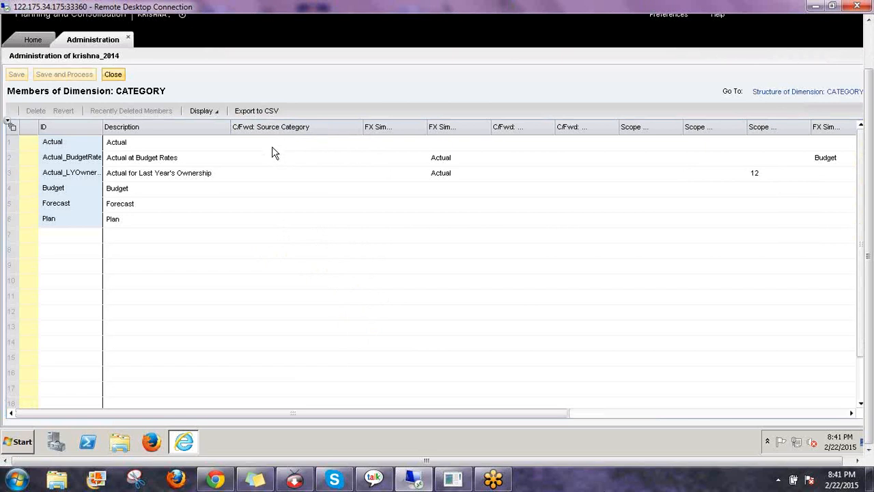
pyautogui.click(273, 143)
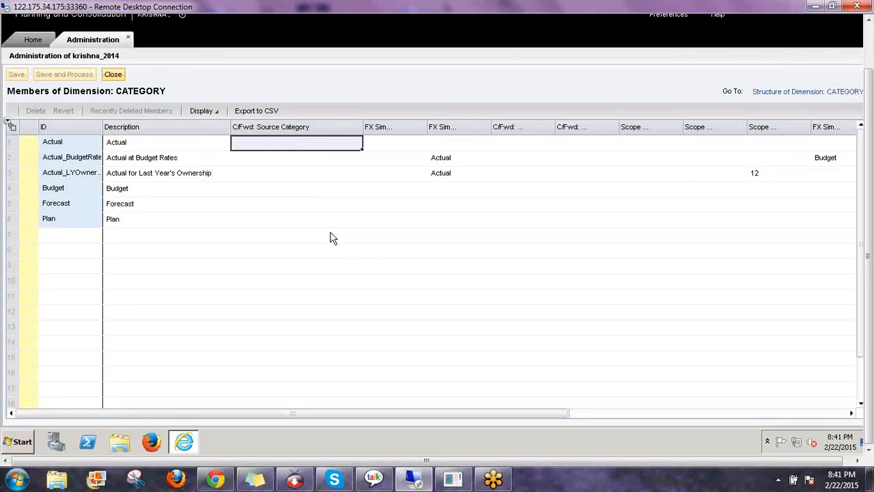
pyautogui.click(211, 111)
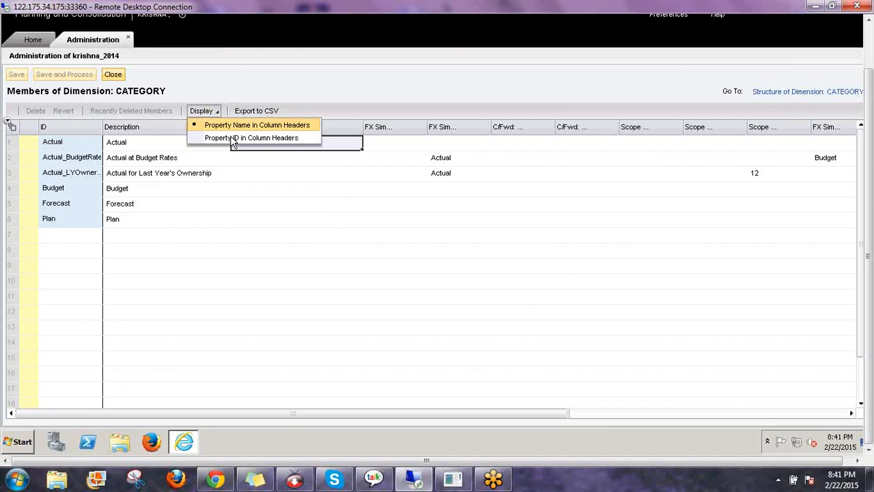
# Show property IDs as column headers, widen OPENING_PERIOD and OPENING_YEAR, and sort by OWN_C
pyautogui.click(235, 139)
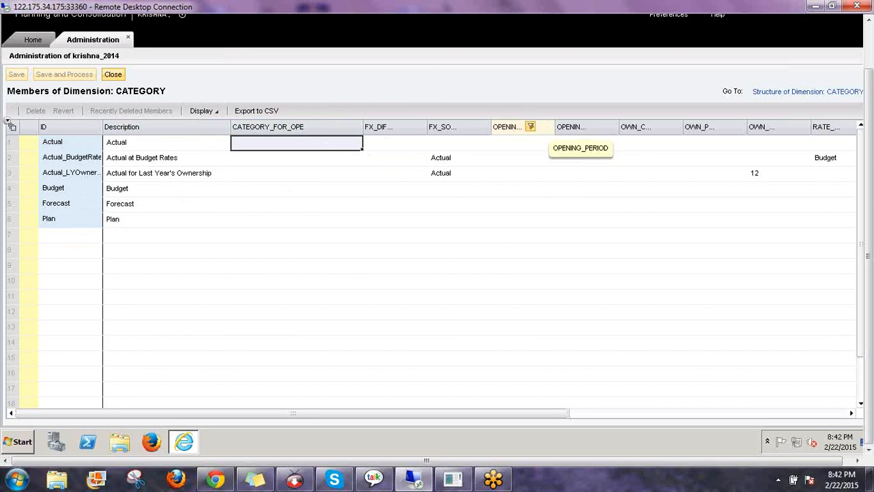
pyautogui.moveTo(554, 127); pyautogui.dragTo(596, 135)
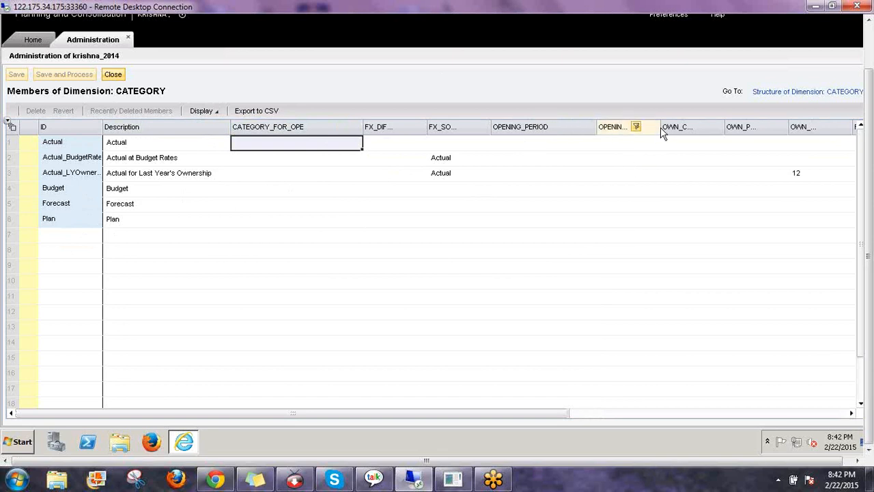
pyautogui.moveTo(660, 127); pyautogui.dragTo(731, 133)
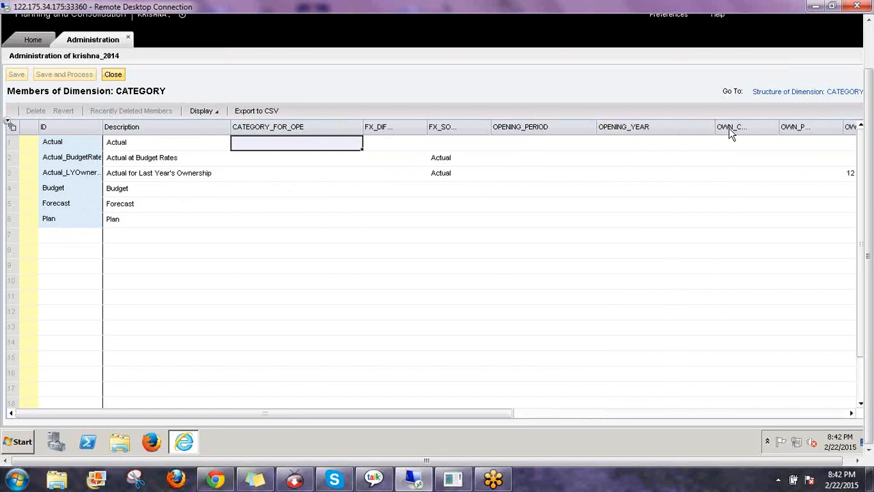
pyautogui.click(775, 129)
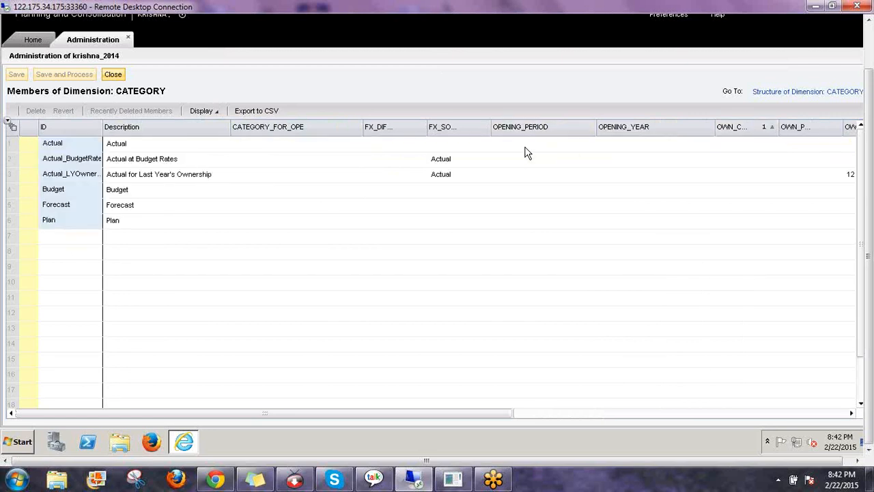
pyautogui.click(522, 149)
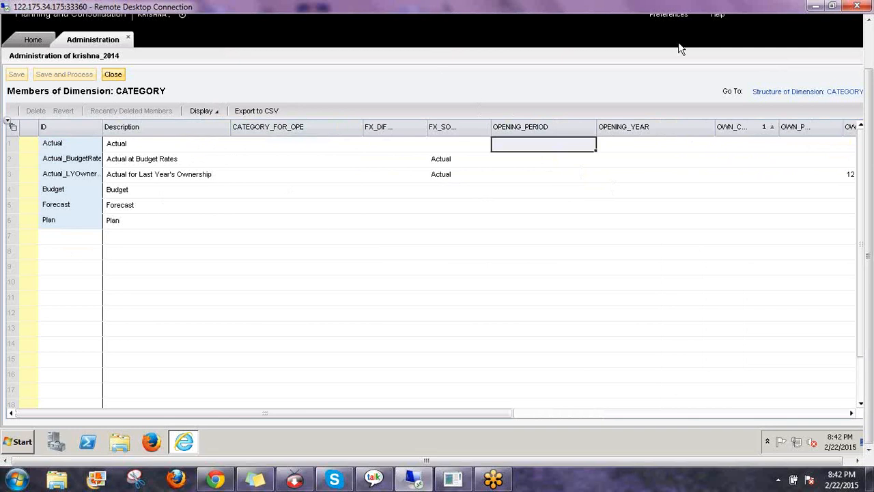
# Step through the Actual member's OPENING_PERIOD, OPENING_YEAR and ownership cells, then close the CATEGORY editor
pyautogui.click(647, 146)
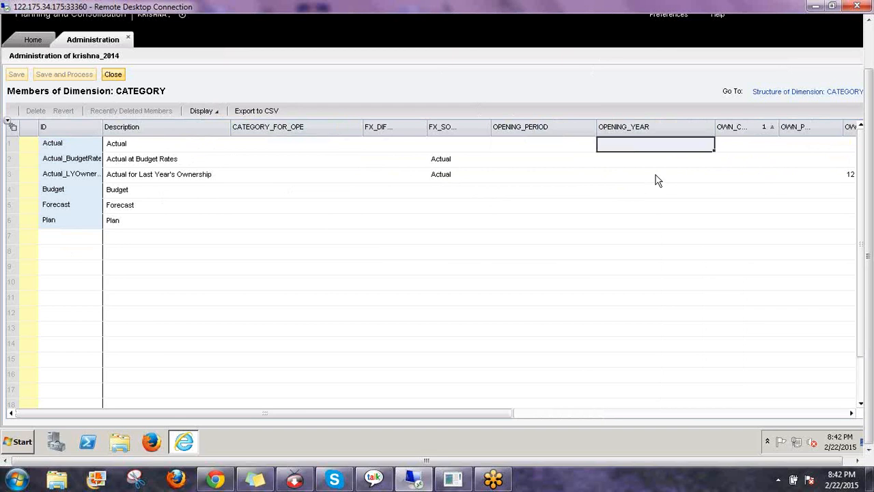
pyautogui.press('Left')
pyautogui.press('Left')
pyautogui.press('Left')
pyautogui.press('Left')
pyautogui.press('Left')
pyautogui.press('Left')
pyautogui.press('Left')
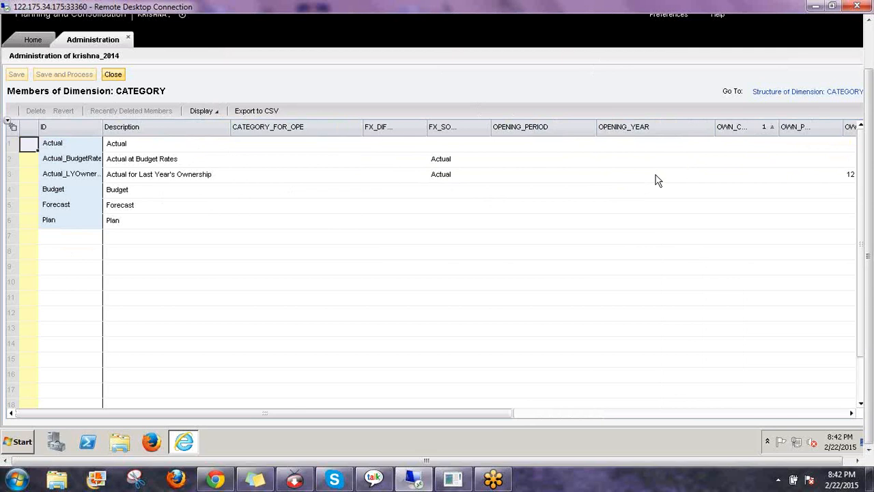
pyautogui.press('Right')
pyautogui.press('Right')
pyautogui.press('Right')
pyautogui.press('Right')
pyautogui.press('Right')
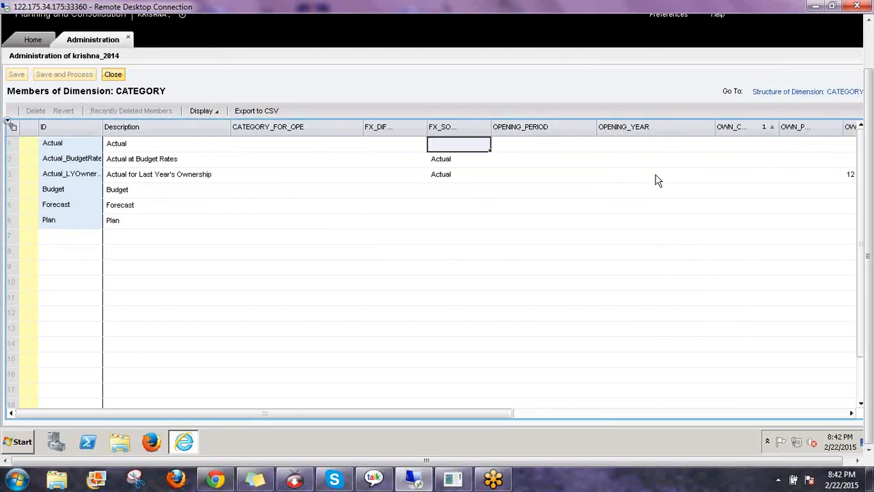
pyautogui.press('Right')
pyautogui.press('Right')
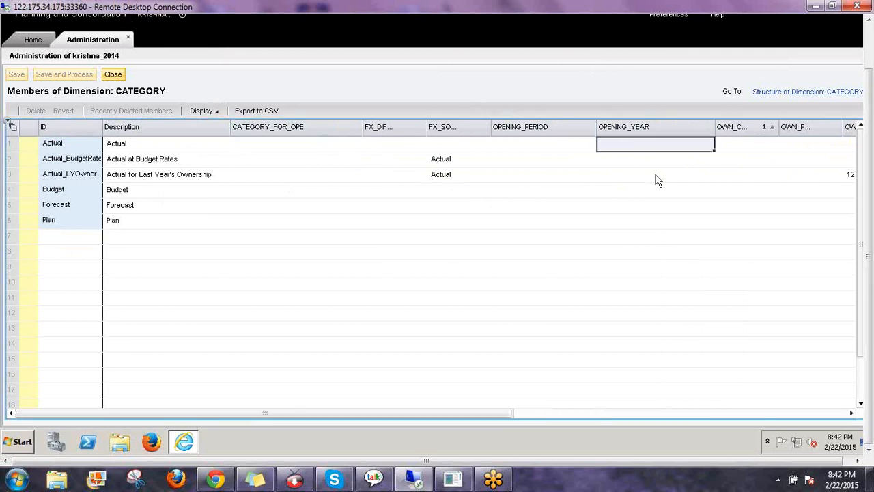
pyautogui.press('Left')
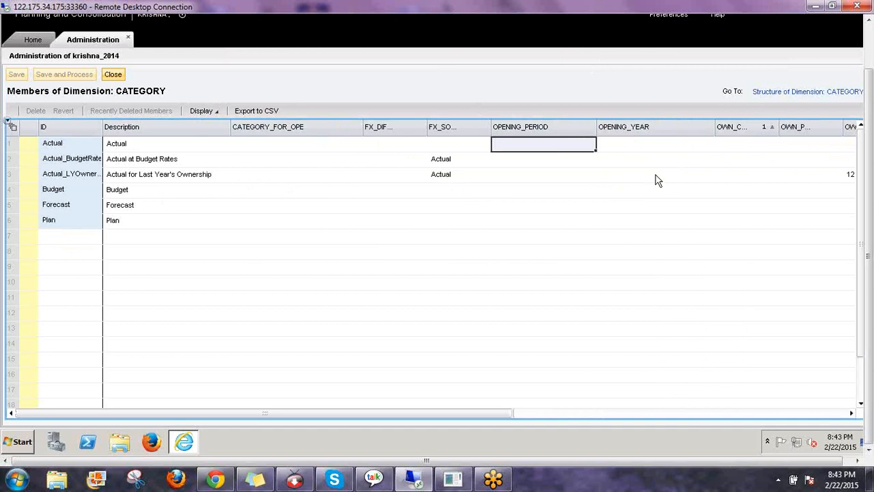
pyautogui.press('Right')
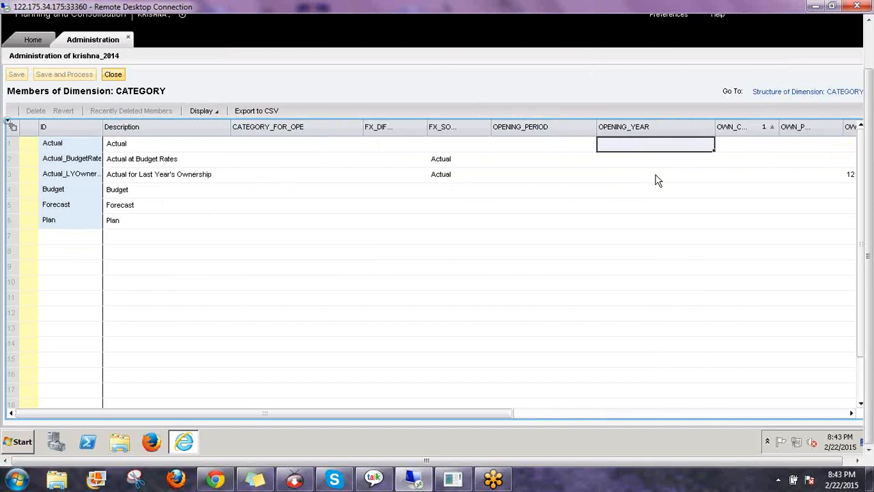
pyautogui.press('Left')
pyautogui.press('Left')
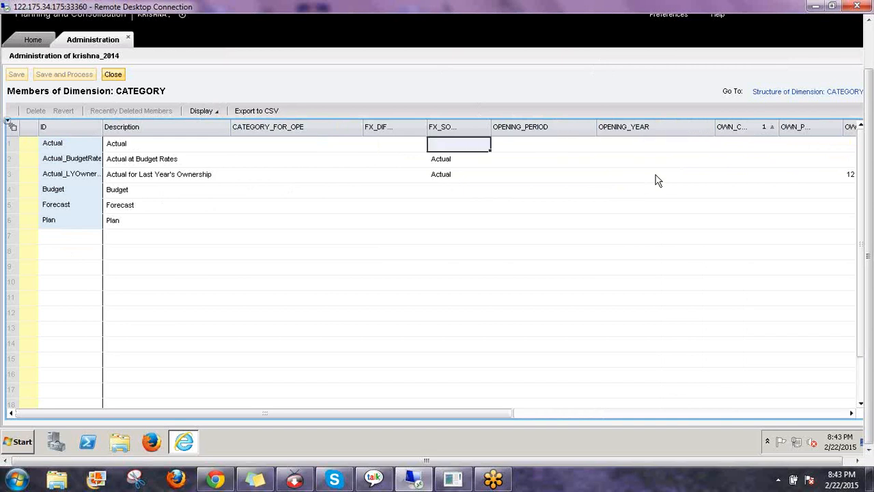
pyautogui.press('Left')
pyautogui.press('Left')
pyautogui.press('Right')
pyautogui.press('Right')
pyautogui.press('Right')
pyautogui.press('Right')
pyautogui.press('Right')
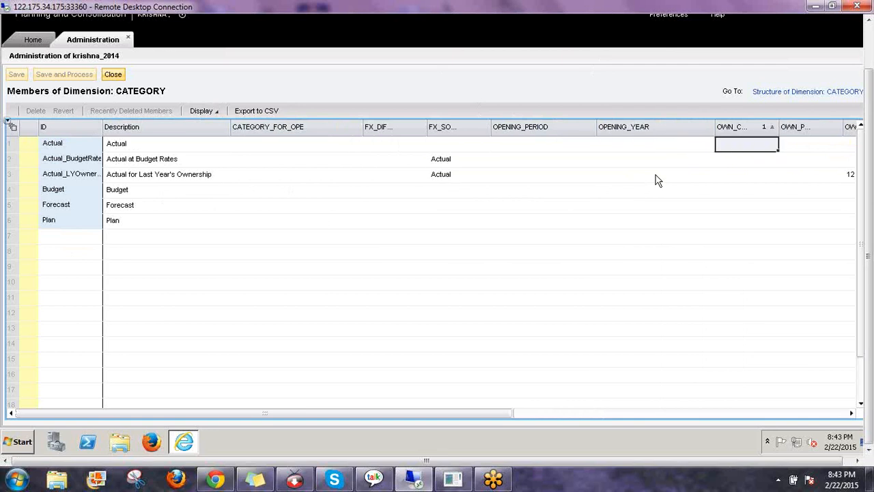
pyautogui.press('Left')
pyautogui.press('Left')
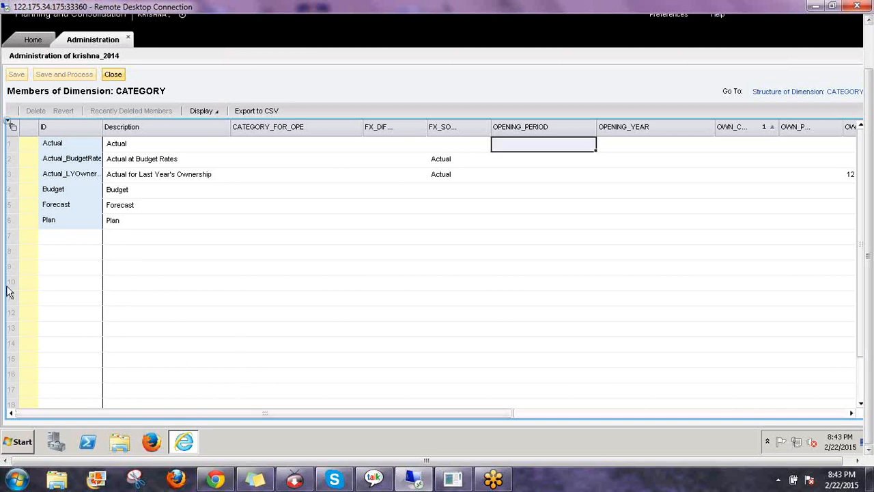
pyautogui.click(116, 78)
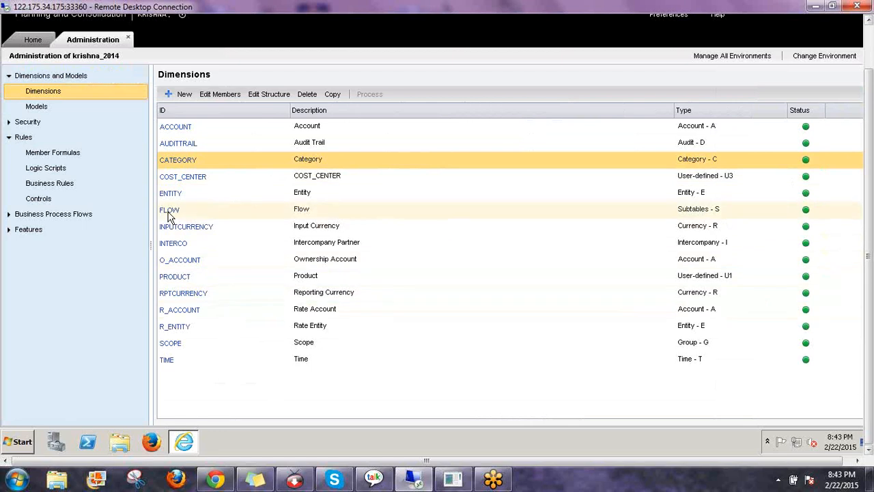
# Open the AUDITTRAIL dimension's member sheet from the Dimensions list
pyautogui.click(176, 149)
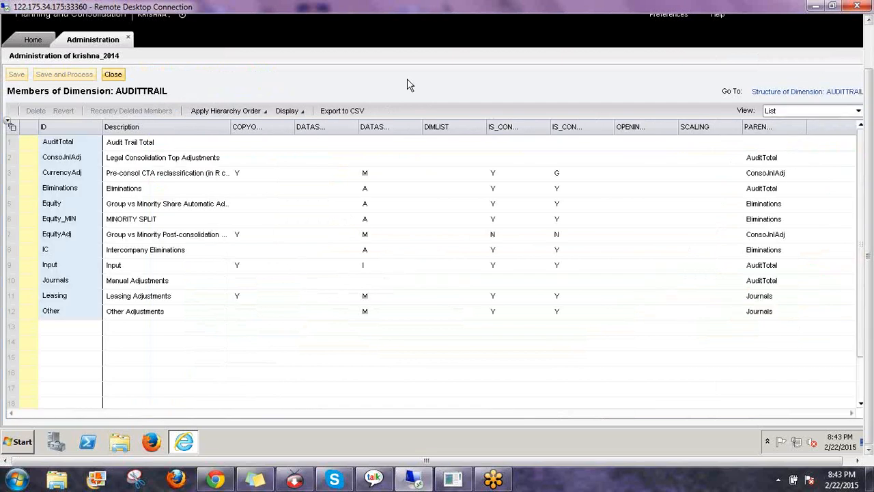
pyautogui.click(305, 112)
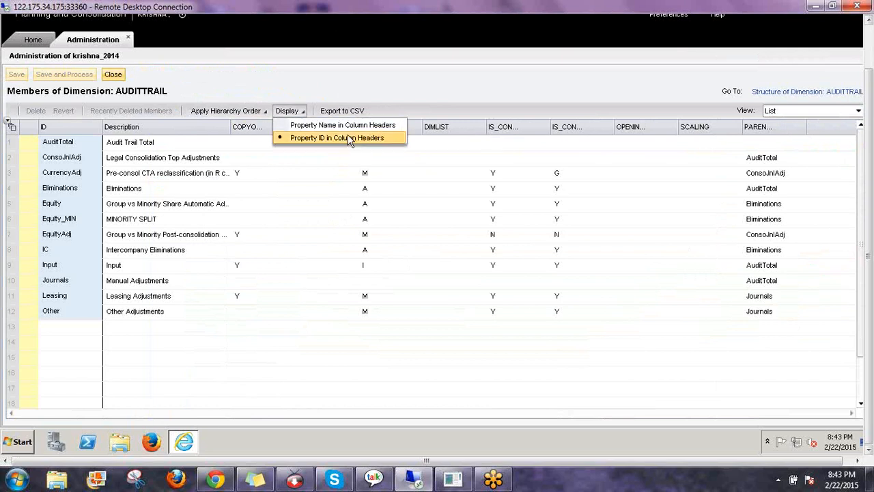
# Keep property IDs as headers and widen the COPYOPENING and Description columns
pyautogui.click(349, 138)
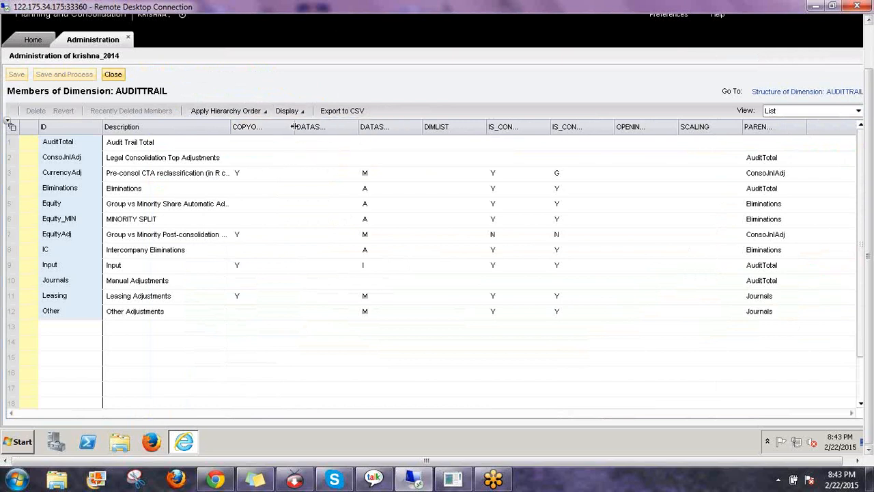
pyautogui.moveTo(294, 127); pyautogui.dragTo(356, 130)
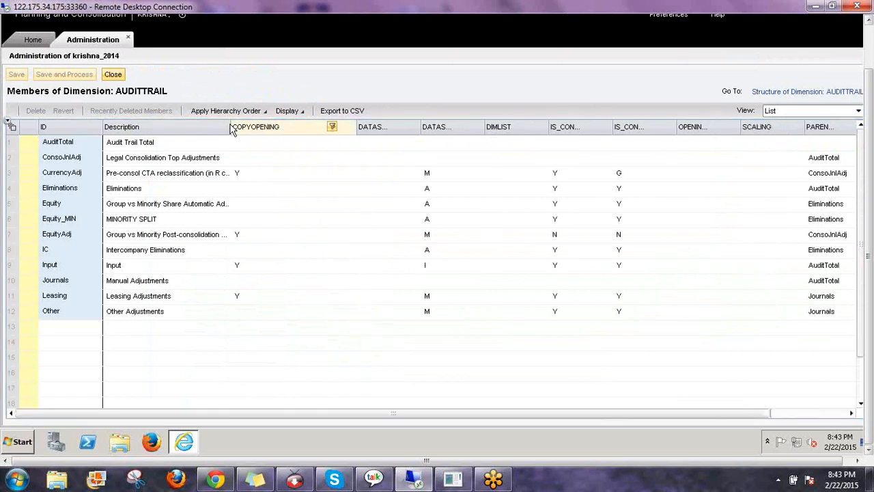
pyautogui.moveTo(232, 126); pyautogui.dragTo(294, 135)
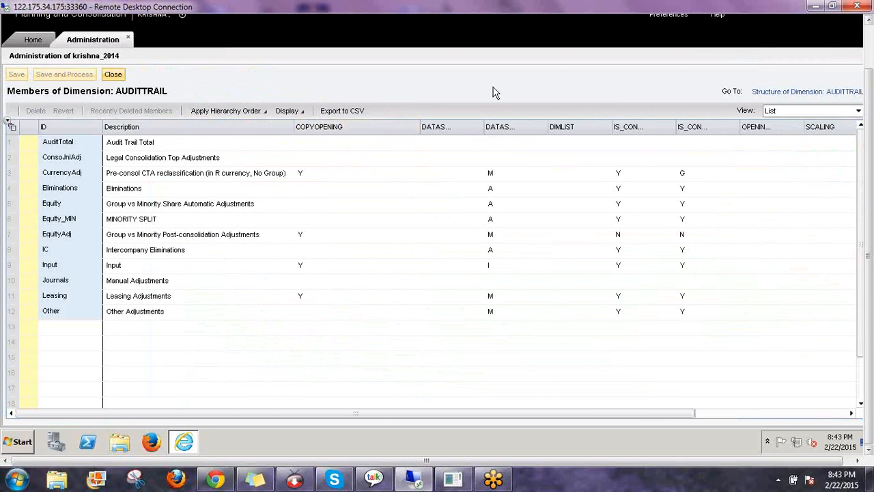
# Pick the freehand pen and circle the COPYOPENING column header
pyautogui.click(865, 225)
pyautogui.click(814, 247)
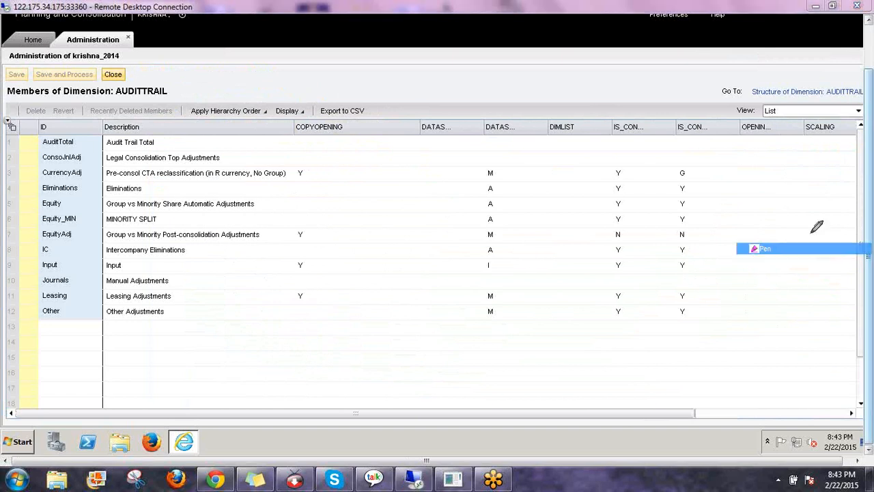
pyautogui.moveTo(295, 117); pyautogui.dragTo(298, 115)
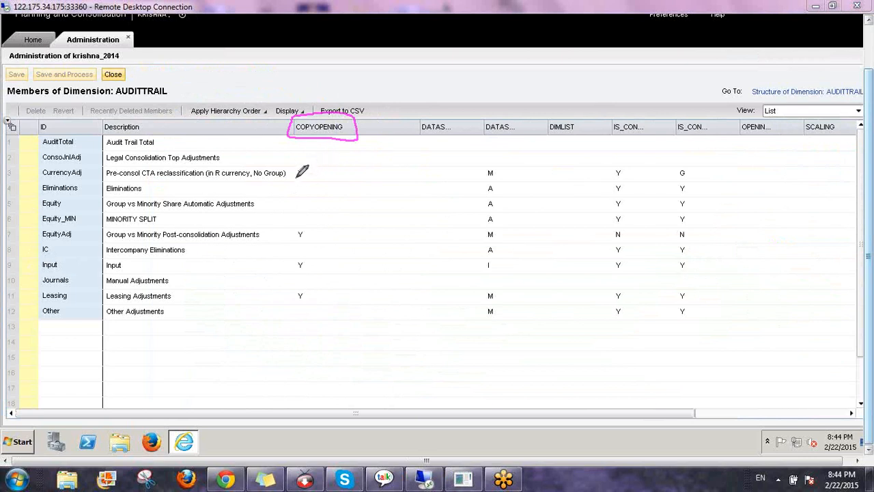
# Circle the COPYOPENING Y flags for CurrencyAdj, Input and Leasing, then widen DATASRC_TYPE
pyautogui.moveTo(299, 177)
pyautogui.mouseDown()
pyautogui.moveTo(307, 179)
pyautogui.moveTo(303, 162)
pyautogui.moveTo(293, 174)
pyautogui.mouseUp()
pyautogui.moveTo(22, 173); pyautogui.dragTo(34, 173)
pyautogui.moveTo(26, 238); pyautogui.dragTo(32, 238)
pyautogui.moveTo(22, 268)
pyautogui.mouseDown()
pyautogui.moveTo(34, 268)
pyautogui.moveTo(33, 295)
pyautogui.mouseUp()
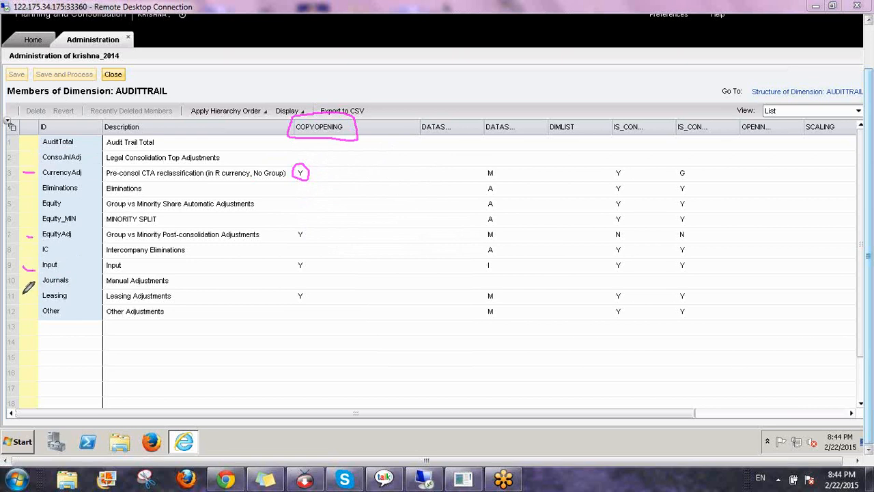
pyautogui.moveTo(301, 258)
pyautogui.mouseDown()
pyautogui.moveTo(308, 257)
pyautogui.moveTo(308, 228)
pyautogui.moveTo(293, 228)
pyautogui.mouseUp()
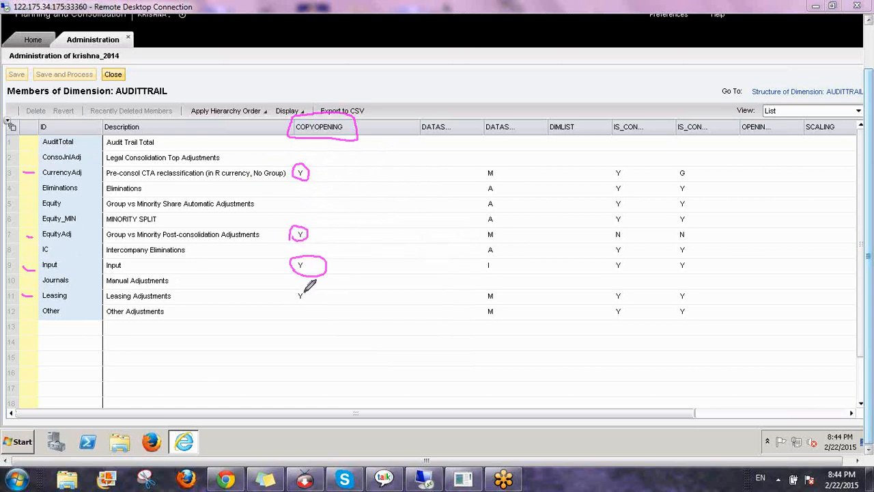
pyautogui.moveTo(305, 292)
pyautogui.mouseDown()
pyautogui.moveTo(293, 299)
pyautogui.moveTo(308, 303)
pyautogui.moveTo(294, 286)
pyautogui.mouseUp()
pyautogui.moveTo(503, 107)
pyautogui.mouseDown()
pyautogui.moveTo(502, 96)
pyautogui.moveTo(520, 96)
pyautogui.moveTo(504, 109)
pyautogui.mouseUp()
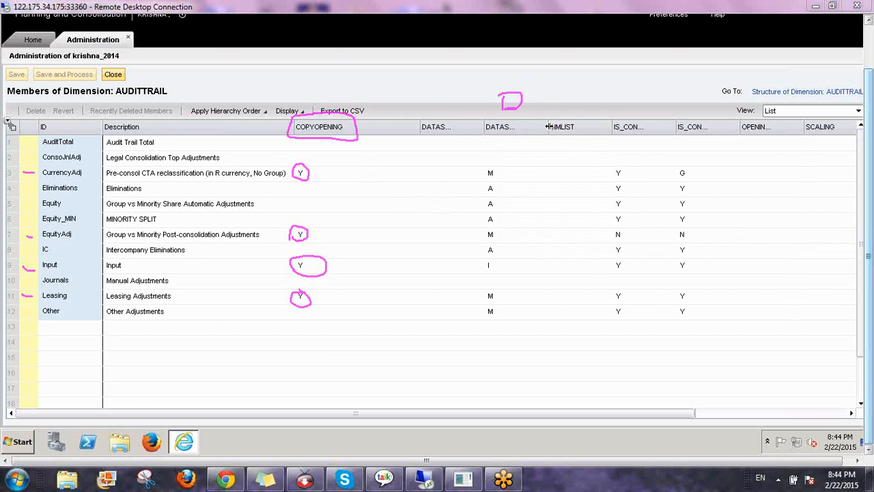
pyautogui.moveTo(548, 127); pyautogui.dragTo(587, 127)
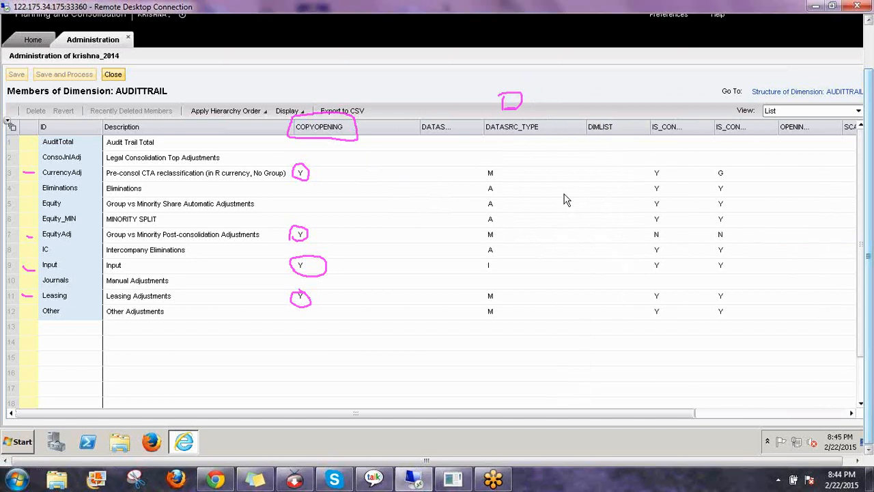
pyautogui.click(494, 179)
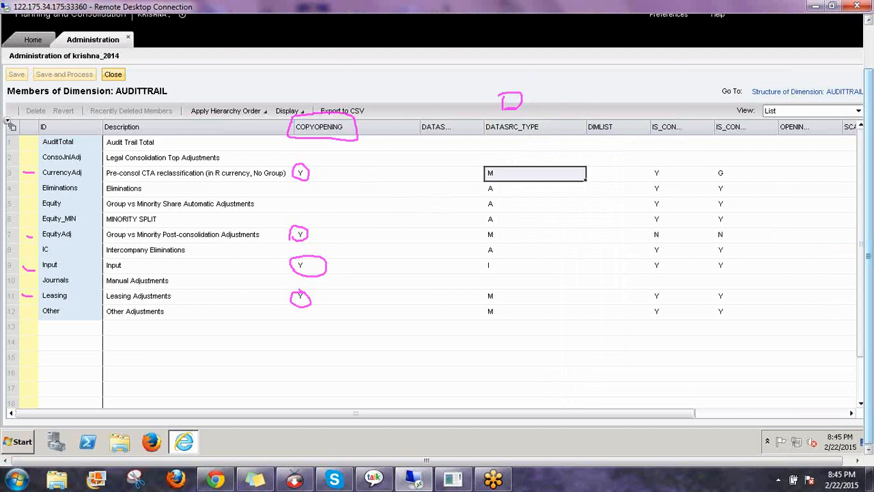
pyautogui.click(494, 192)
pyautogui.click(497, 268)
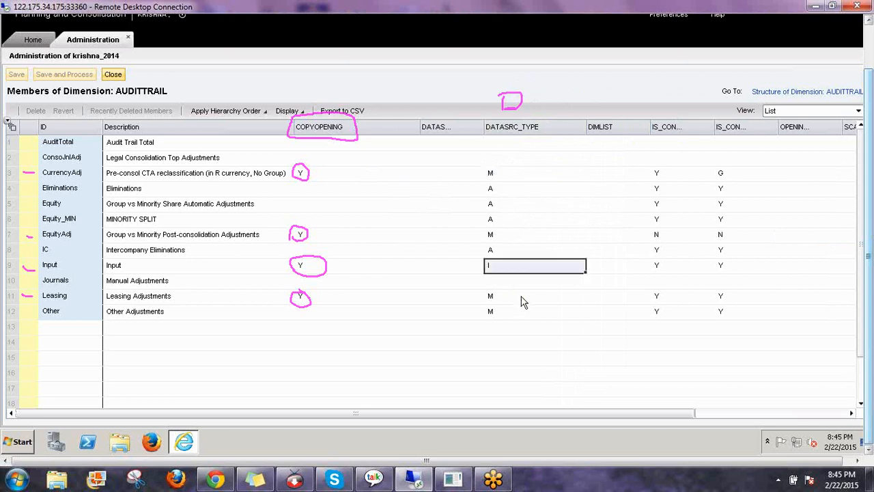
pyautogui.click(10, 269)
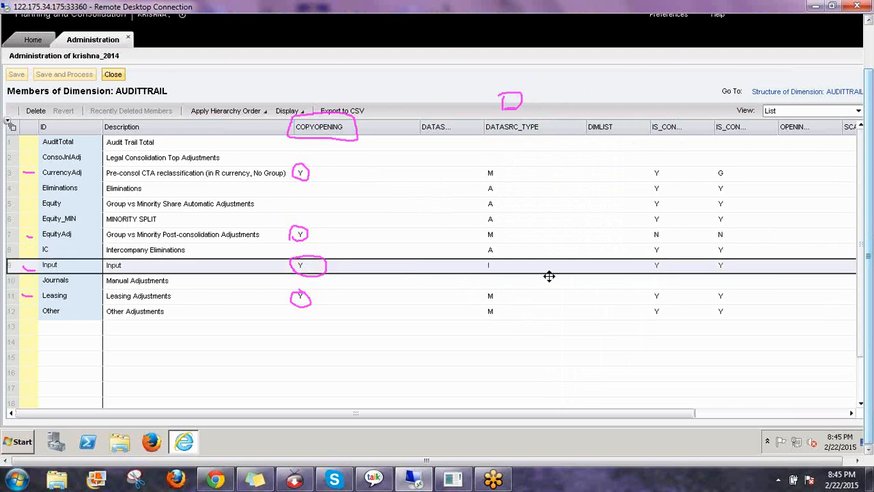
pyautogui.click(499, 182)
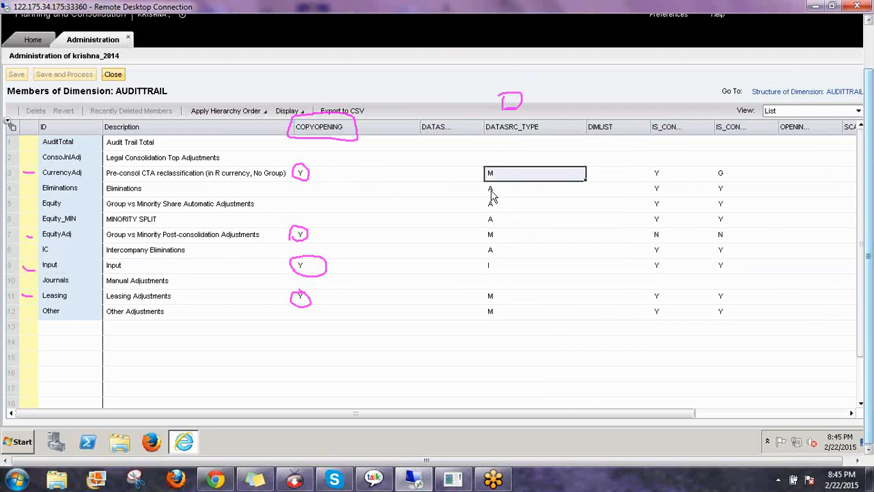
pyautogui.press('Down')
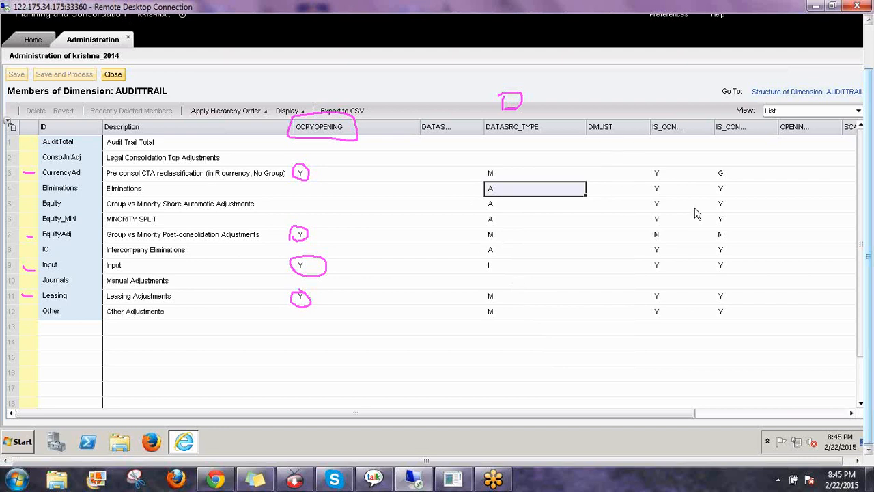
pyautogui.click(786, 250)
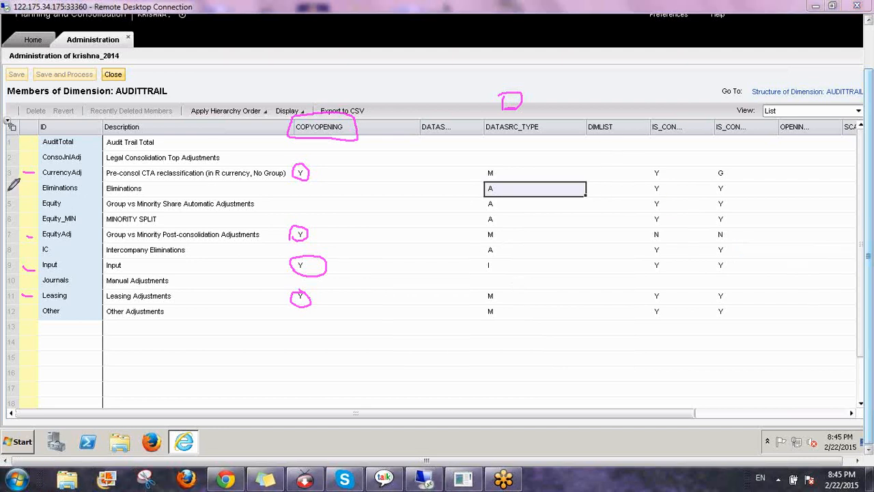
# Underline Eliminations, Equity and Equity_MIN and mark their data source type A
pyautogui.moveTo(7, 190); pyautogui.dragTo(36, 189)
pyautogui.moveTo(104, 195); pyautogui.dragTo(145, 194)
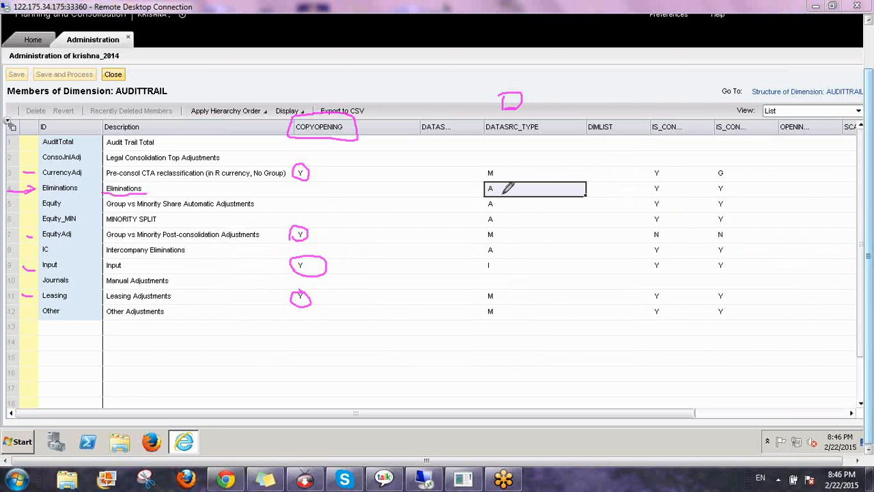
pyautogui.moveTo(482, 192); pyautogui.dragTo(493, 194)
pyautogui.moveTo(40, 212); pyautogui.dragTo(66, 212)
pyautogui.moveTo(480, 204); pyautogui.dragTo(496, 204)
pyautogui.moveTo(43, 223); pyautogui.dragTo(75, 223)
pyautogui.moveTo(484, 220)
pyautogui.mouseDown()
pyautogui.moveTo(503, 221)
pyautogui.moveTo(496, 182)
pyautogui.moveTo(484, 184)
pyautogui.moveTo(476, 210)
pyautogui.moveTo(501, 222)
pyautogui.mouseUp()
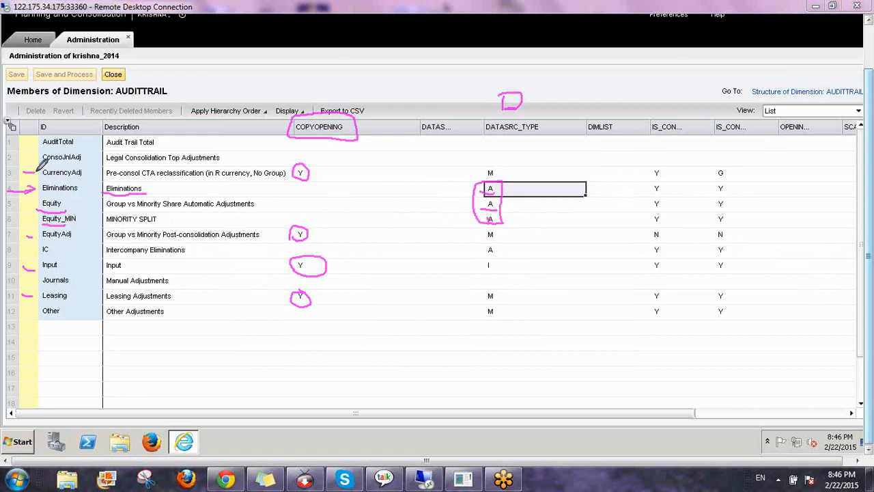
pyautogui.moveTo(31, 180)
pyautogui.mouseDown()
pyautogui.moveTo(91, 172)
pyautogui.moveTo(96, 217)
pyautogui.moveTo(65, 229)
pyautogui.moveTo(31, 216)
pyautogui.moveTo(40, 180)
pyautogui.mouseUp()
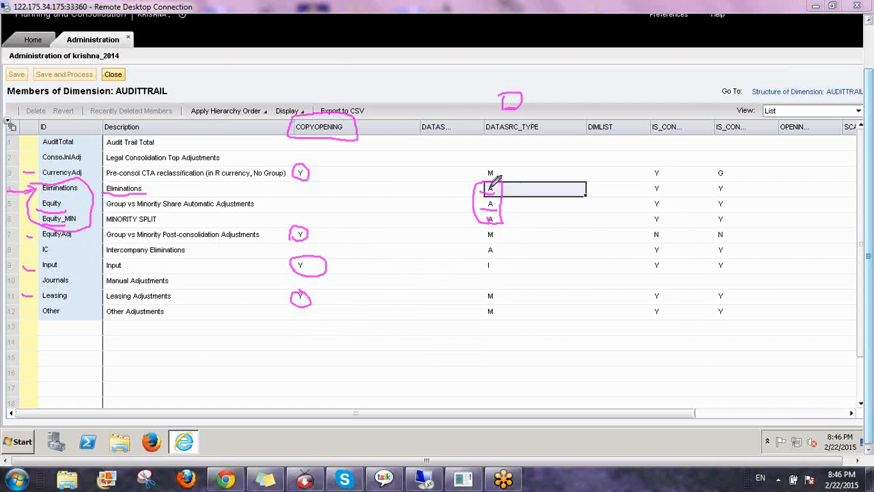
# Tick the A-type cells, bracket their empty COPYOPENING cells, and write SYS beside them
pyautogui.moveTo(501, 198); pyautogui.dragTo(528, 174)
pyautogui.moveTo(298, 186)
pyautogui.mouseDown()
pyautogui.moveTo(299, 220)
pyautogui.moveTo(305, 189)
pyautogui.mouseUp()
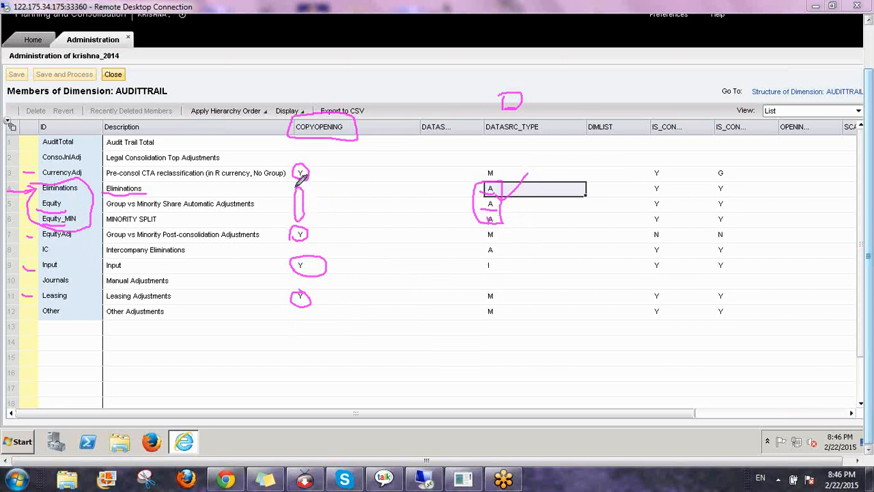
pyautogui.moveTo(544, 193); pyautogui.dragTo(520, 231)
pyautogui.moveTo(548, 197); pyautogui.dragTo(561, 226)
pyautogui.moveTo(573, 197); pyautogui.dragTo(550, 227)
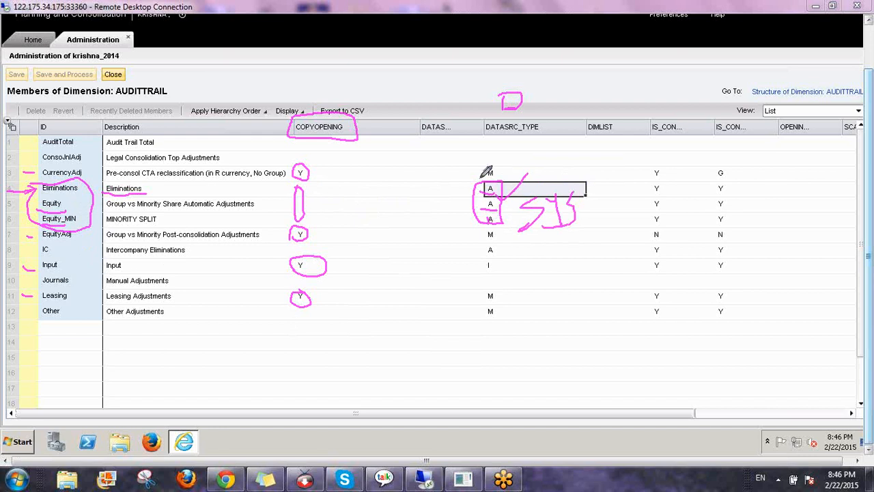
# Box type M, circle type I, link both to COPYOPENING Y, number the columns, then clear markup
pyautogui.moveTo(485, 176)
pyautogui.mouseDown()
pyautogui.moveTo(505, 166)
pyautogui.moveTo(482, 180)
pyautogui.mouseUp()
pyautogui.moveTo(485, 266)
pyautogui.mouseDown()
pyautogui.moveTo(496, 268)
pyautogui.moveTo(497, 254)
pyautogui.moveTo(483, 260)
pyautogui.moveTo(486, 272)
pyautogui.mouseUp()
pyautogui.moveTo(484, 172); pyautogui.dragTo(321, 162)
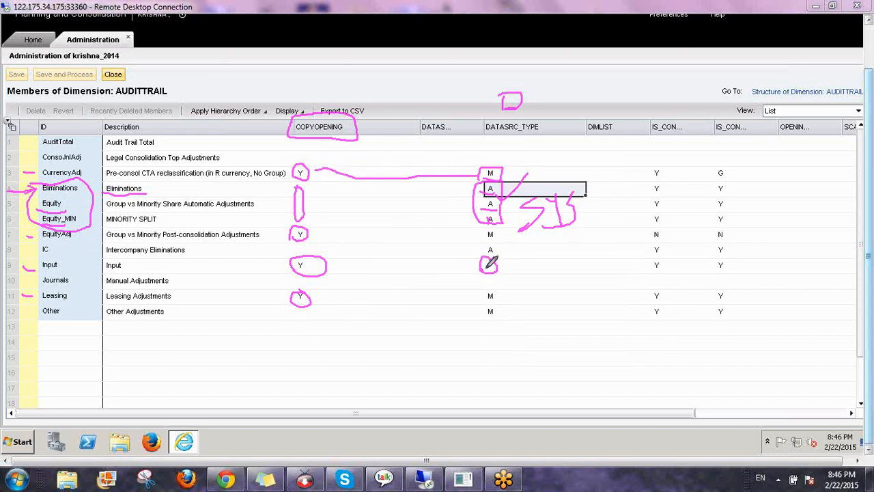
pyautogui.moveTo(481, 271); pyautogui.dragTo(327, 268)
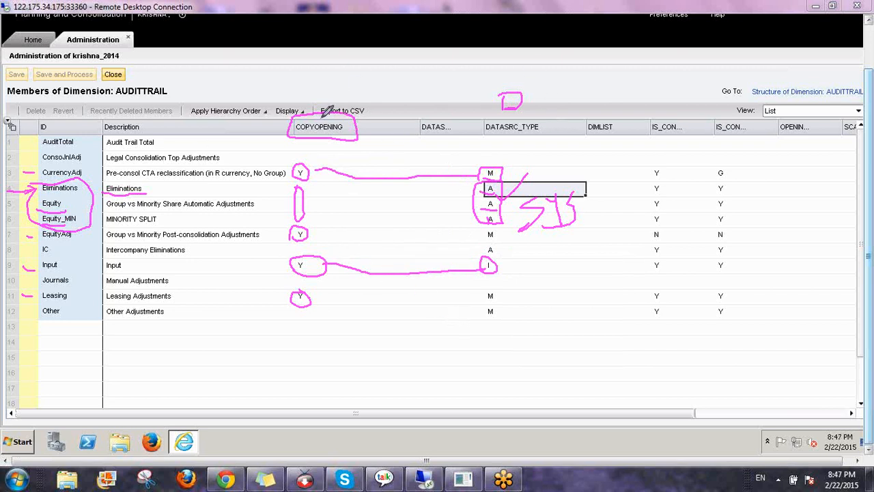
pyautogui.moveTo(328, 100)
pyautogui.mouseDown()
pyautogui.moveTo(327, 79)
pyautogui.moveTo(340, 104)
pyautogui.mouseUp()
pyautogui.moveTo(499, 84)
pyautogui.mouseDown()
pyautogui.moveTo(508, 128)
pyautogui.moveTo(557, 116)
pyautogui.mouseUp()
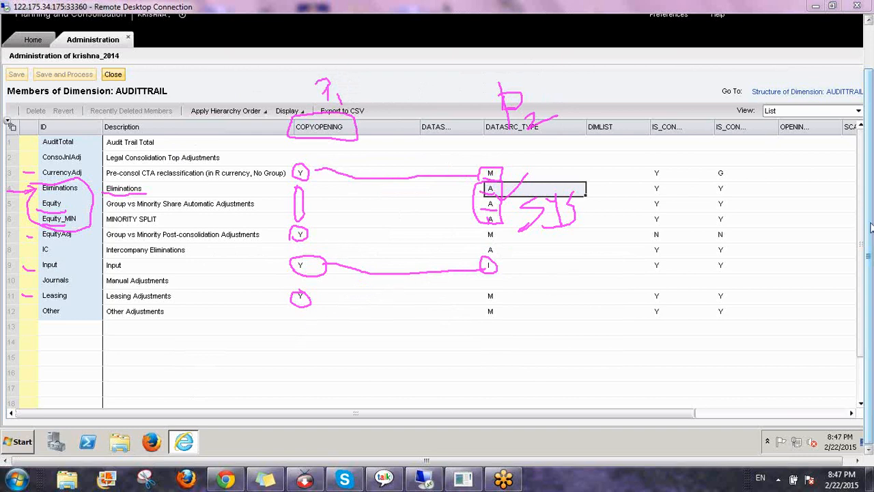
pyautogui.press('Escape')
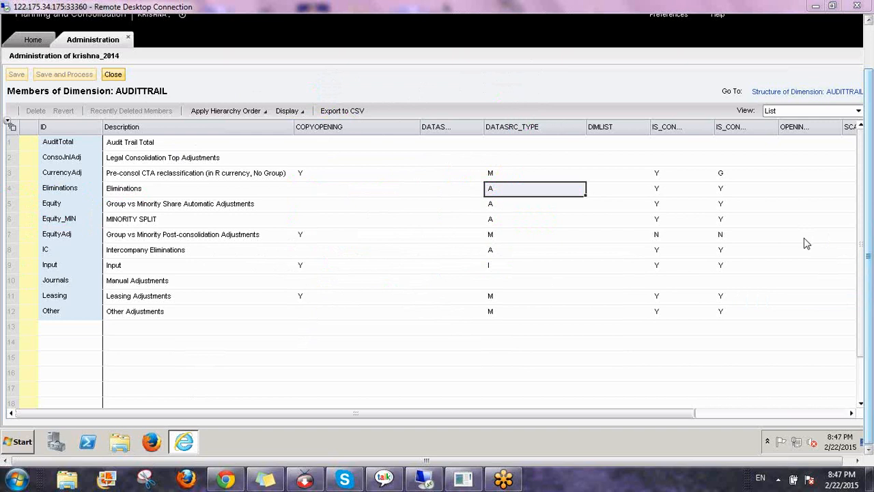
# Close the AUDITTRAIL editor and open Rules > Logic Scripts for the Consolidation model
pyautogui.click(119, 75)
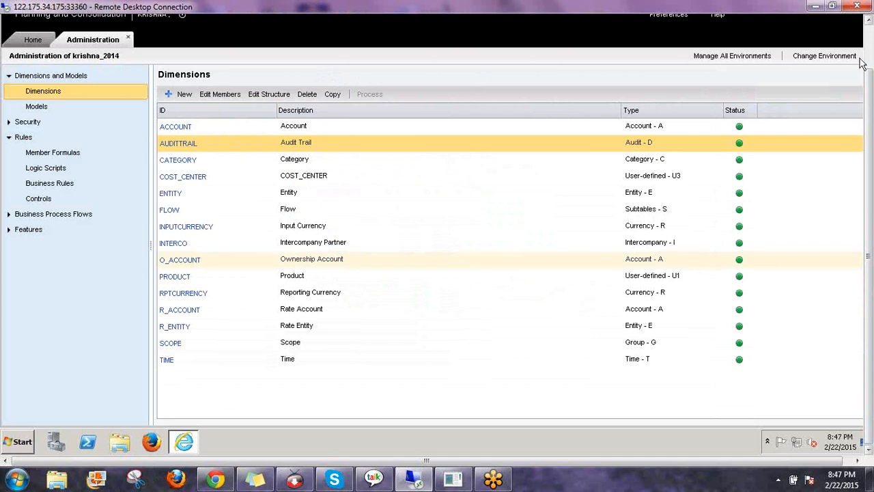
pyautogui.click(49, 170)
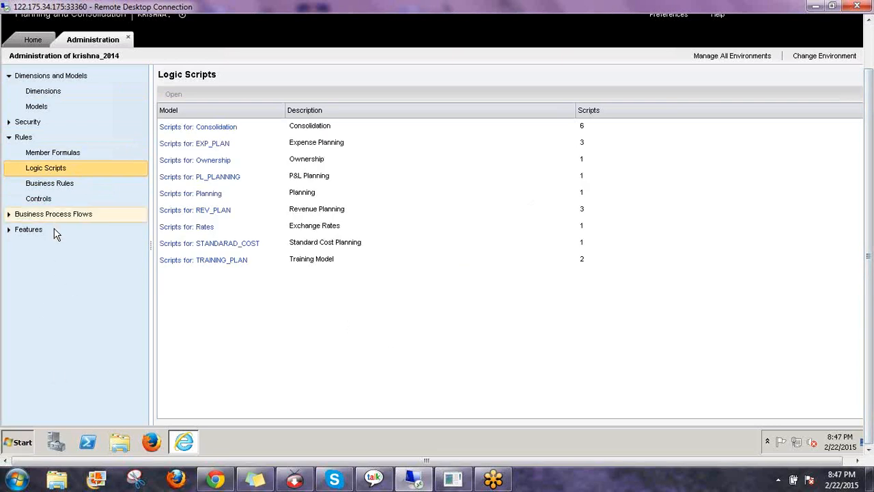
pyautogui.click(20, 441)
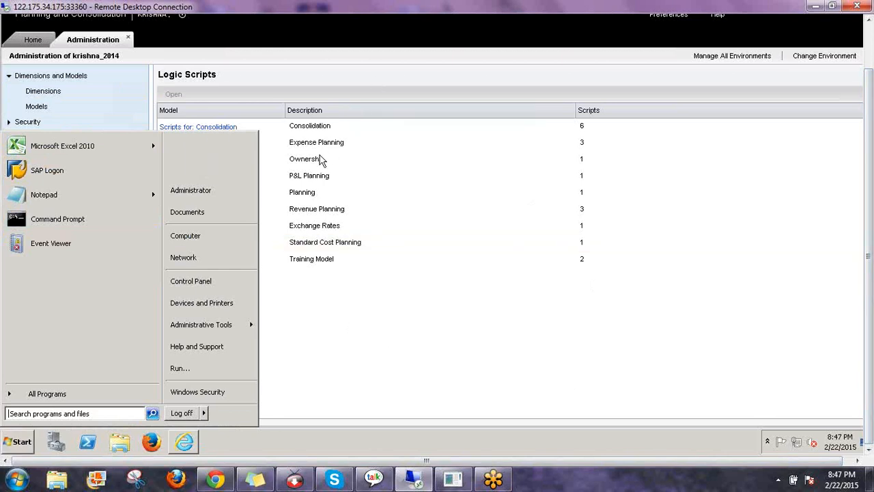
pyautogui.click(289, 158)
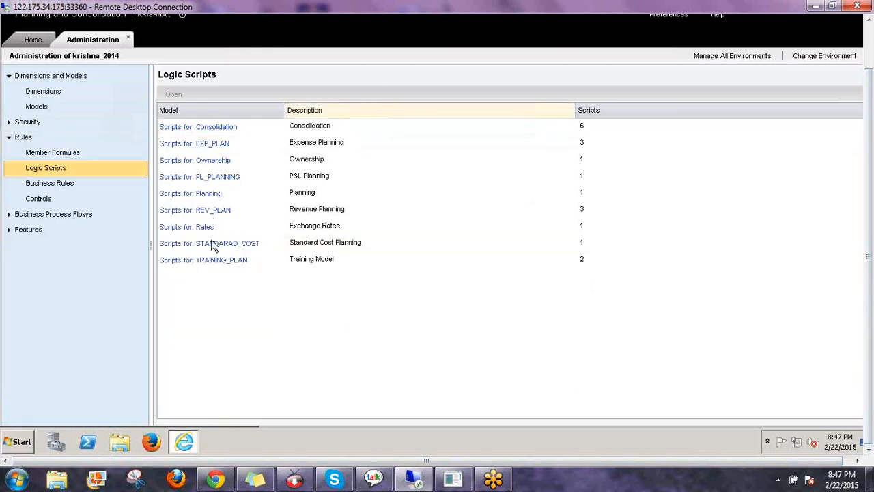
pyautogui.click(198, 130)
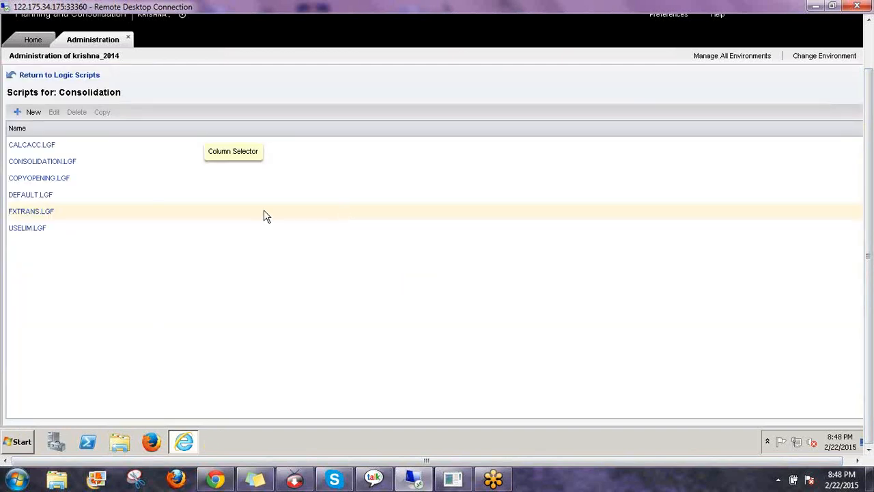
# Open COPYOPENING.LGF and inspect the commented-out block on lines 3–8
pyautogui.click(40, 179)
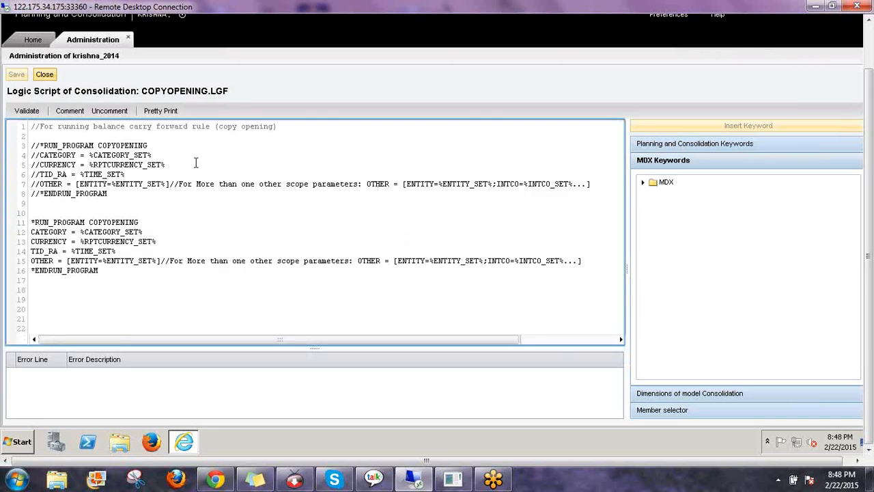
pyautogui.click(129, 193)
pyautogui.moveTo(109, 194); pyautogui.dragTo(31, 145)
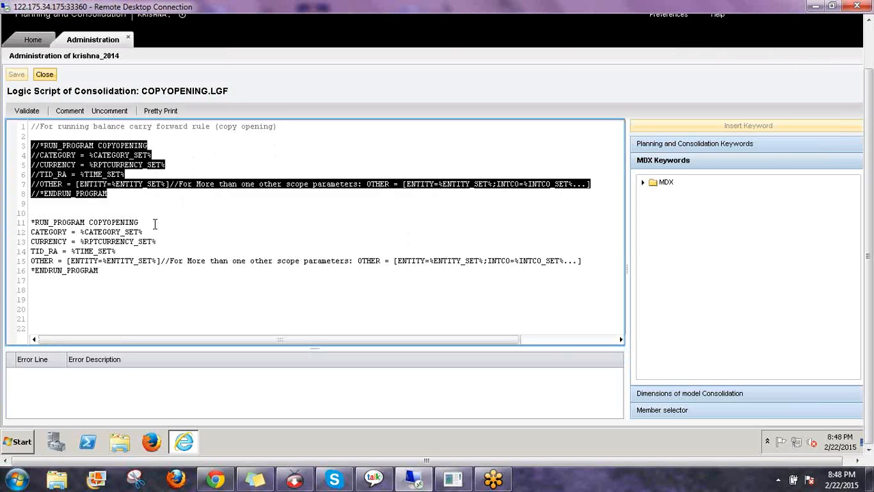
pyautogui.click(145, 221)
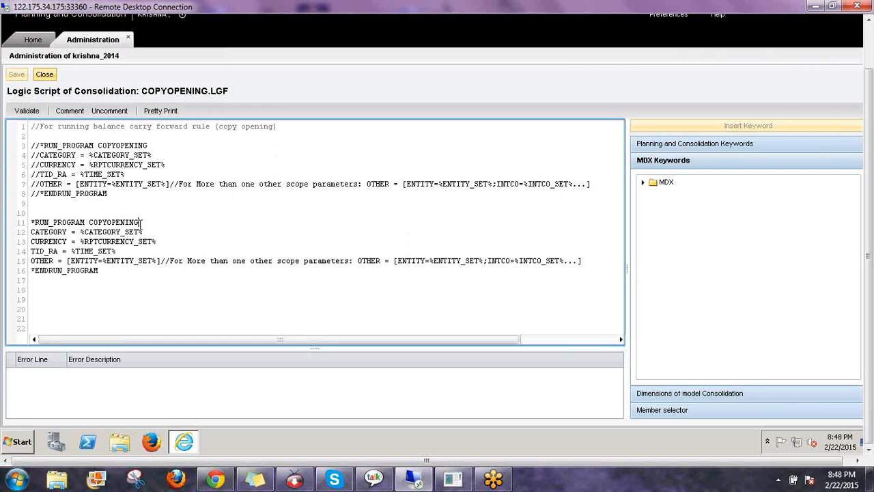
# Examine the COPYOPENING program name on line 11 and parameter lines 12–15, then close the script
pyautogui.doubleClick(140, 222)
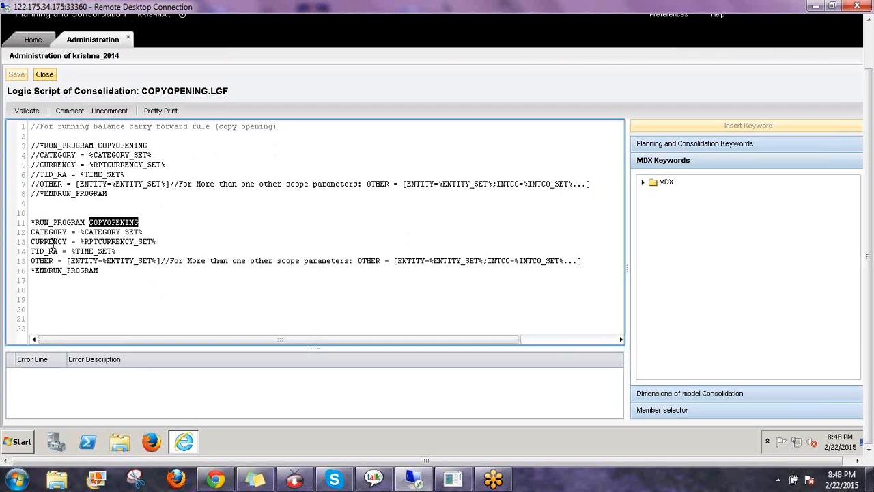
pyautogui.moveTo(30, 231); pyautogui.dragTo(174, 261)
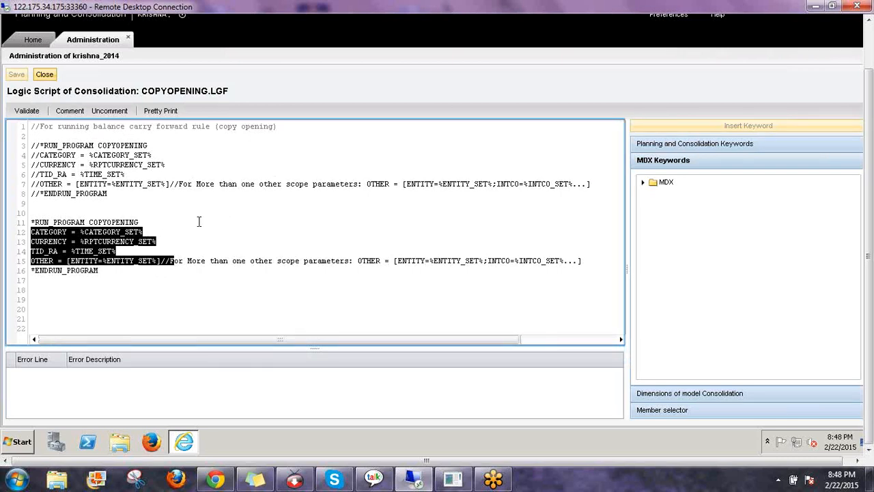
pyautogui.click(109, 245)
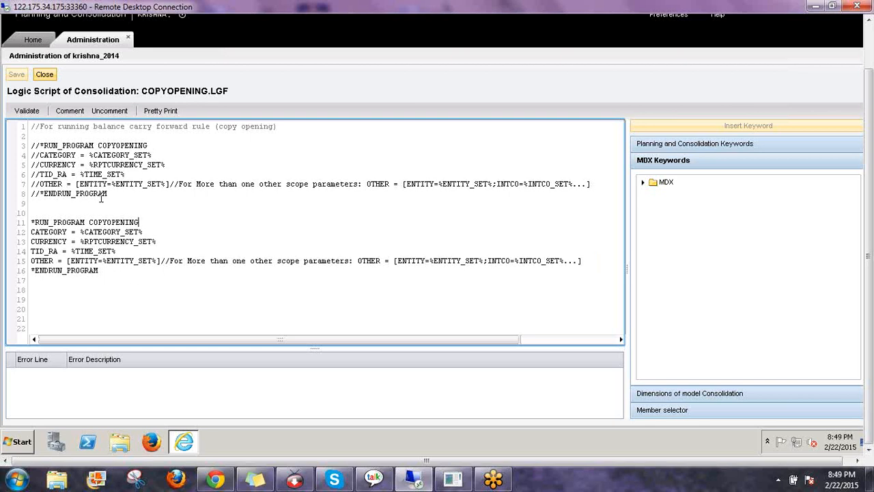
pyautogui.doubleClick(147, 223)
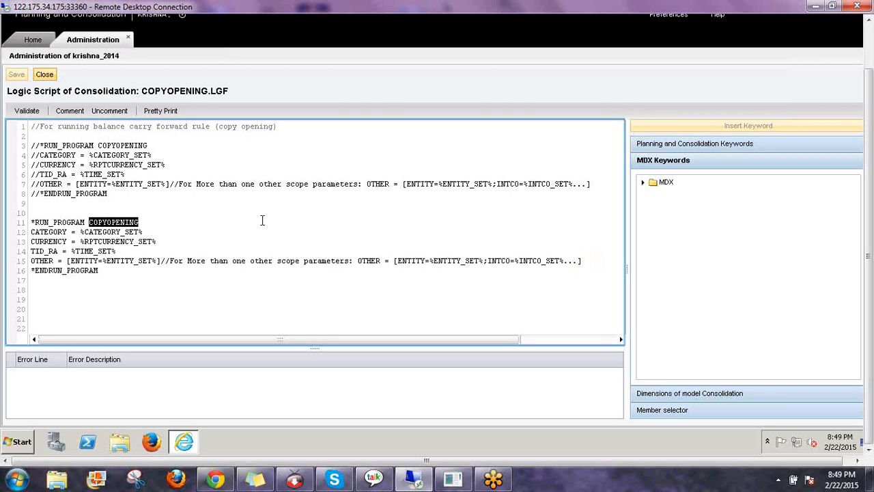
pyautogui.click(55, 78)
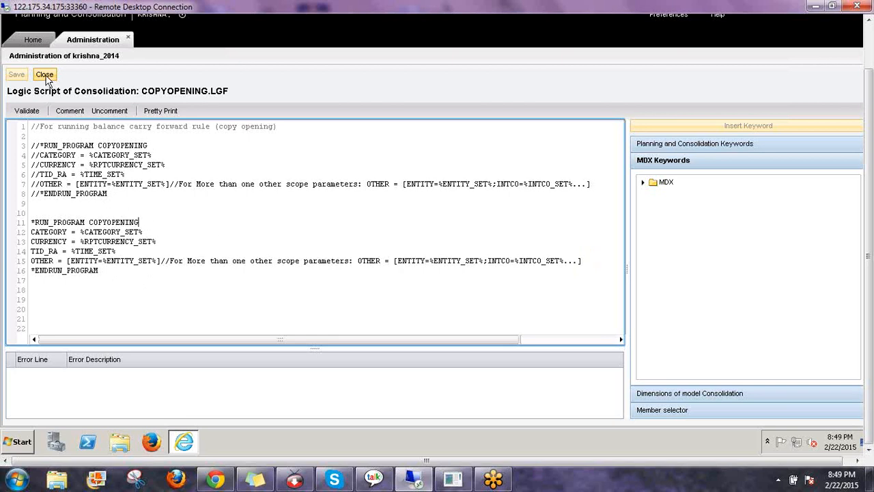
pyautogui.click(46, 77)
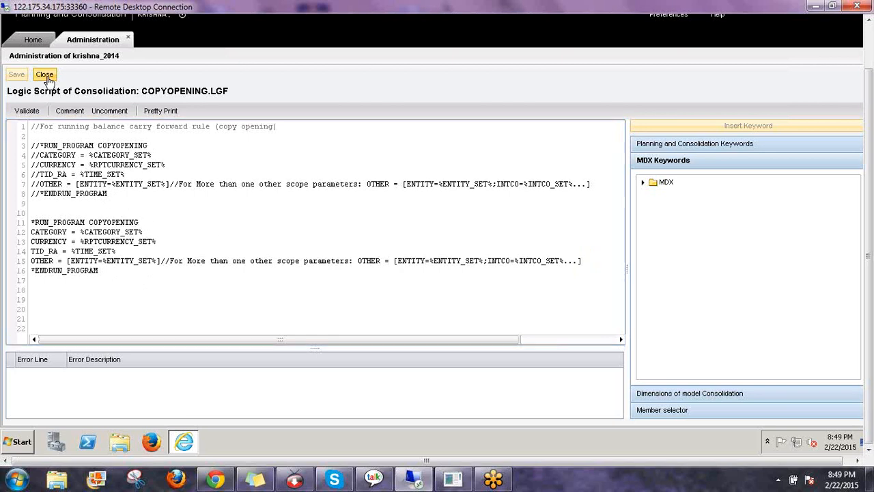
# Launch Excel 2010 from the Start menu programs list
pyautogui.click(23, 442)
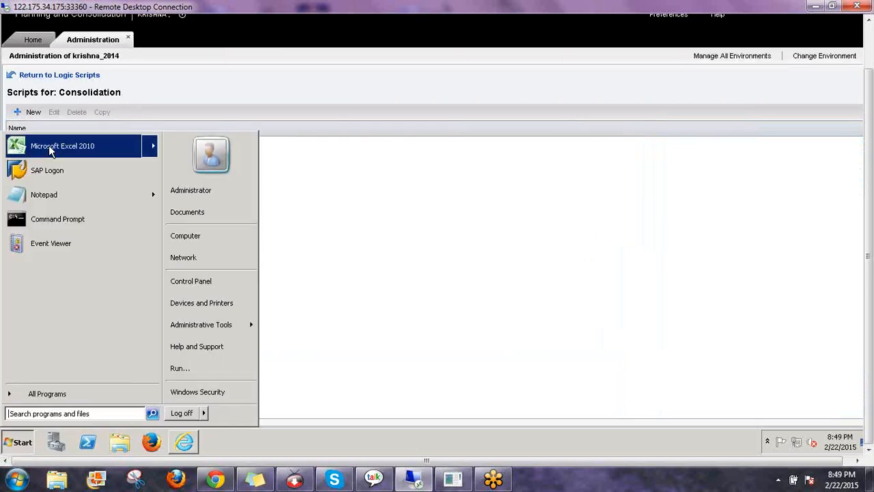
pyautogui.moveTo(49, 152)
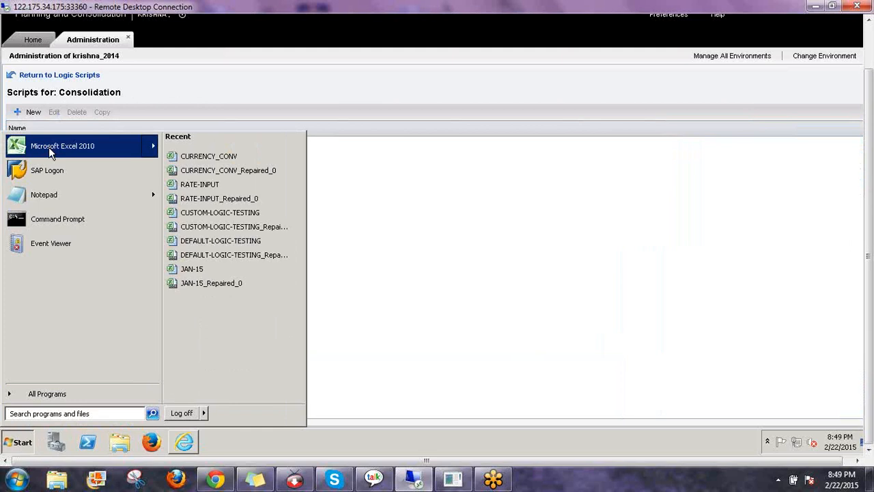
pyautogui.click(556, 304)
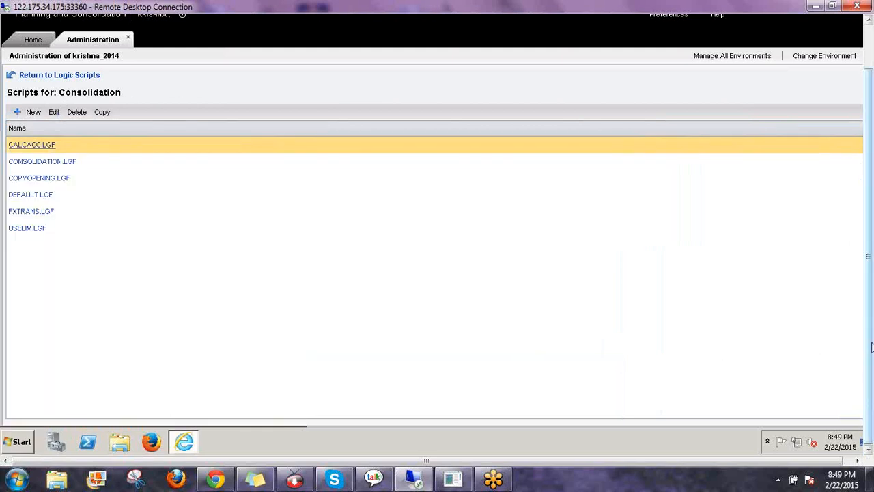
# Close the CALCACC script, return to the Logic Scripts overview by model, and minimize Internet Explorer
pyautogui.moveTo(871, 349); pyautogui.dragTo(872, 286)
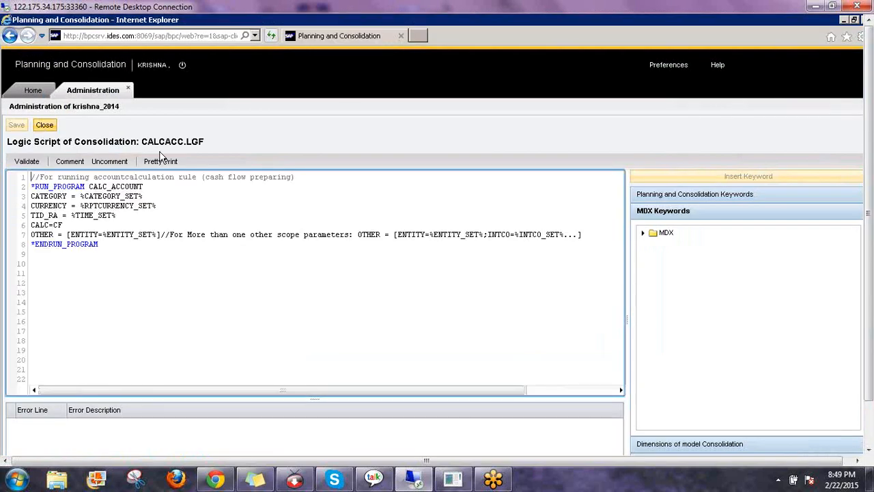
pyautogui.click(44, 125)
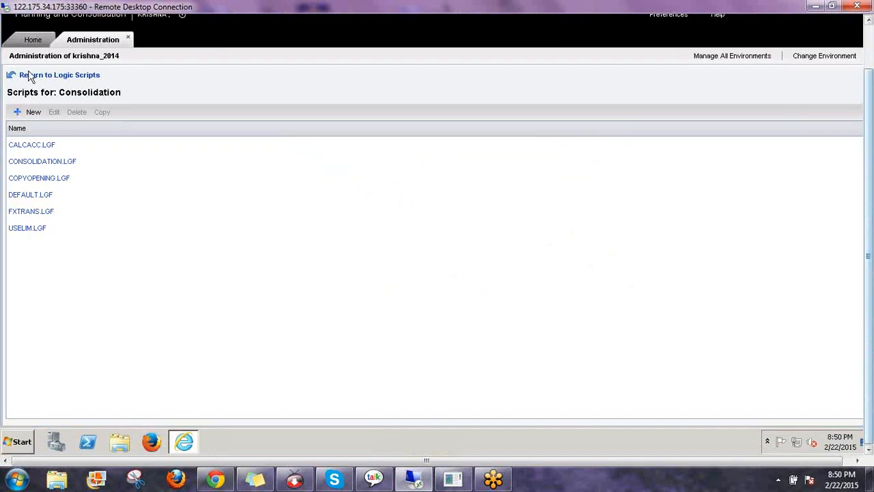
pyautogui.click(67, 77)
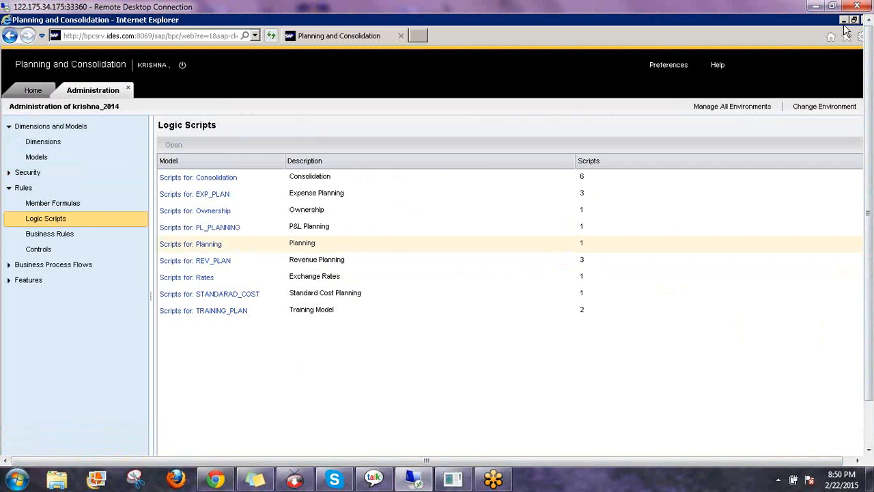
pyautogui.click(844, 22)
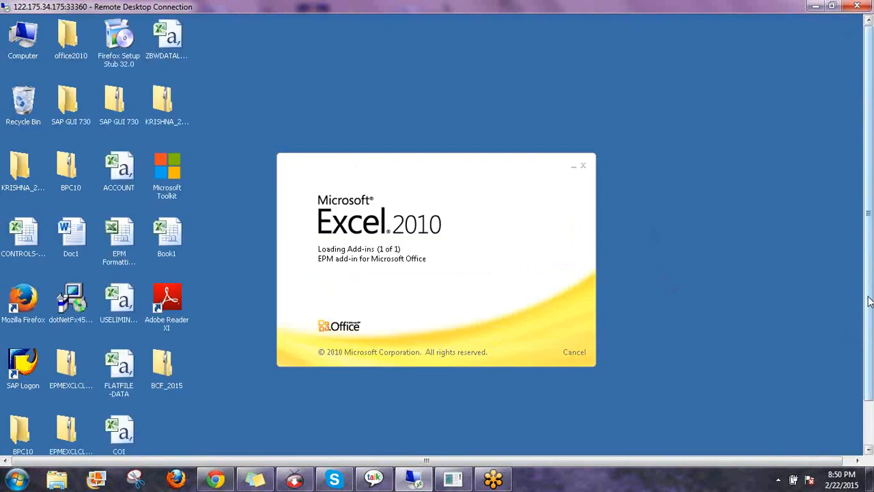
# Keep the browser minimized while Excel 2010 loads the EPM add-in and opens Book2
pyautogui.moveTo(870, 301); pyautogui.dragTo(868, 349)
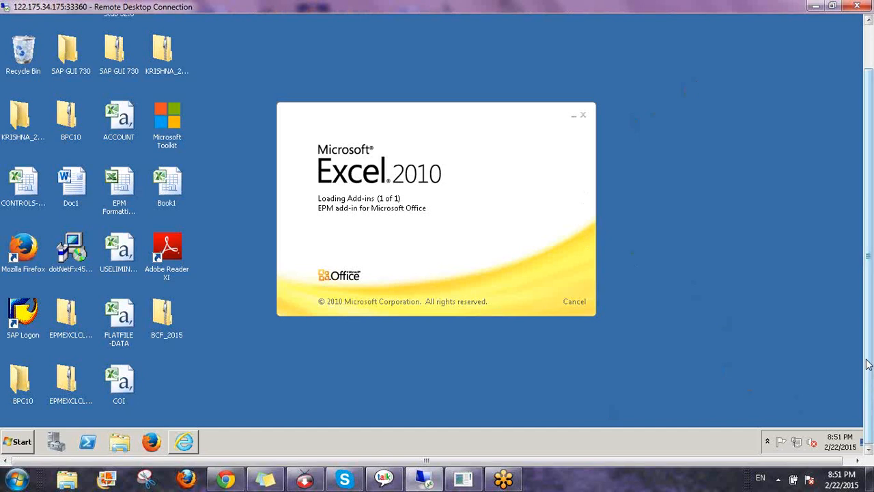
pyautogui.moveTo(867, 364)
pyautogui.mouseDown()
pyautogui.moveTo(867, 286)
pyautogui.moveTo(867, 372)
pyautogui.mouseUp()
pyautogui.click(29, 442)
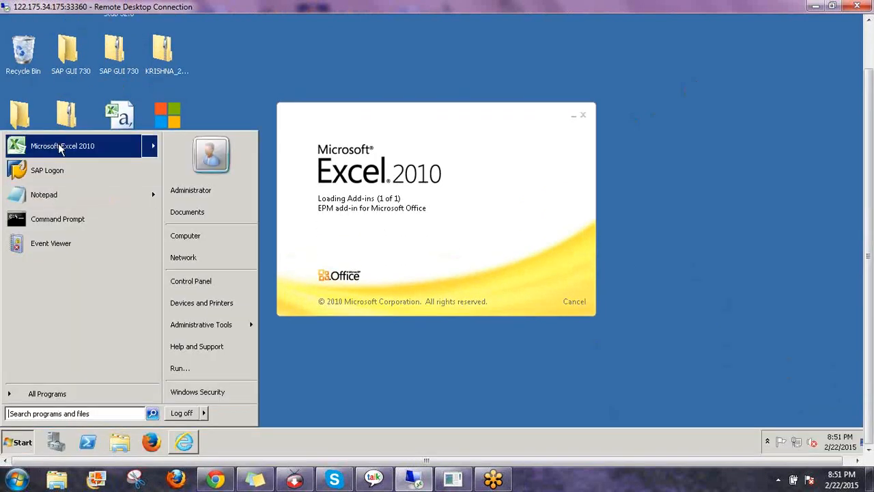
pyautogui.moveTo(60, 149)
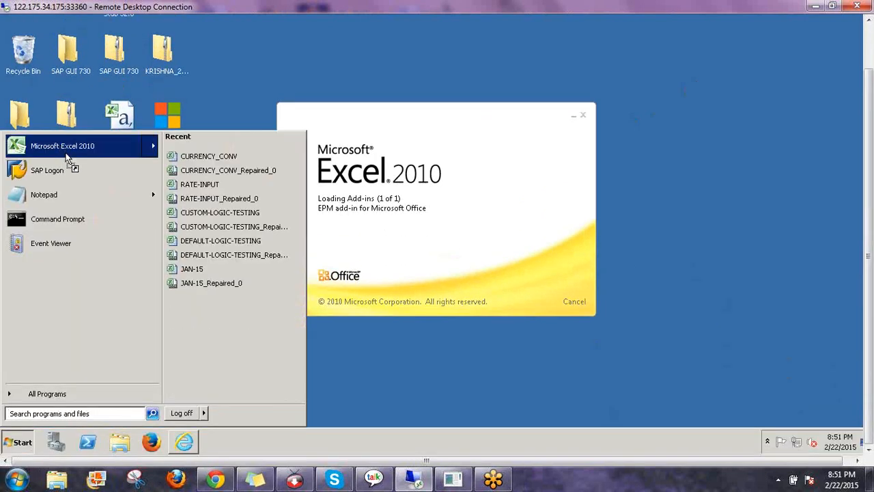
pyautogui.click(710, 246)
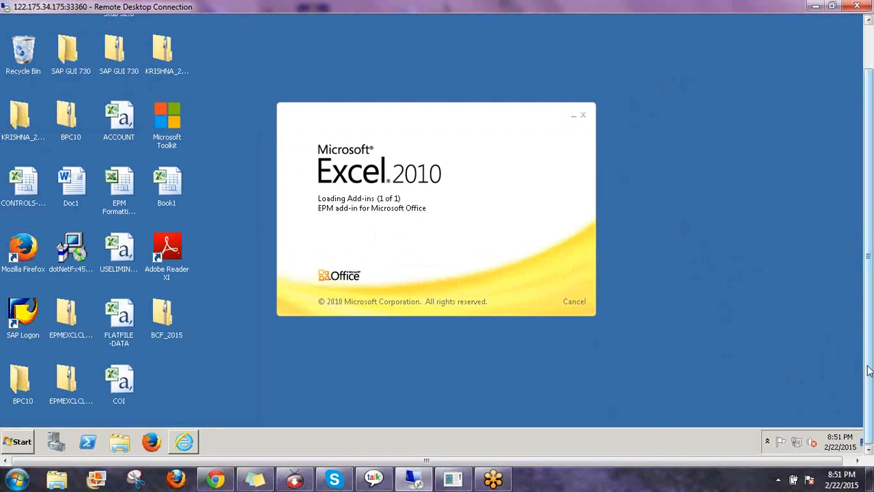
pyautogui.moveTo(868, 370)
pyautogui.mouseDown()
pyautogui.moveTo(871, 323)
pyautogui.moveTo(872, 372)
pyautogui.mouseUp()
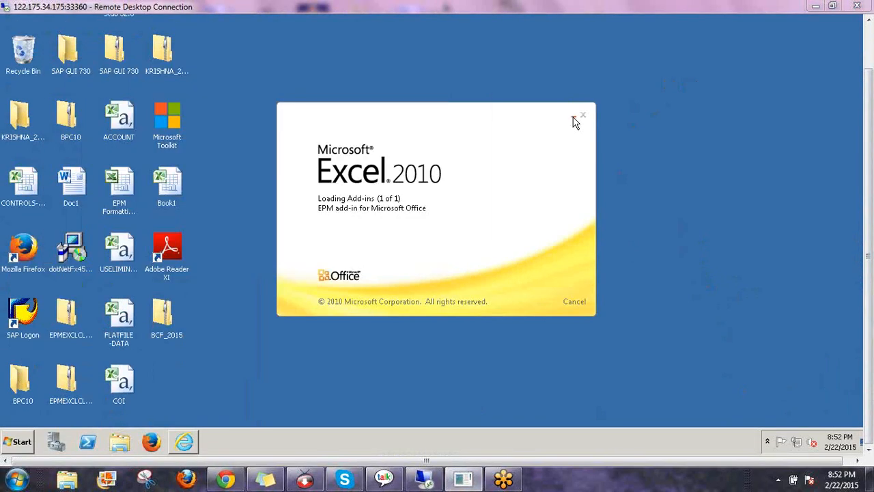
pyautogui.click(185, 442)
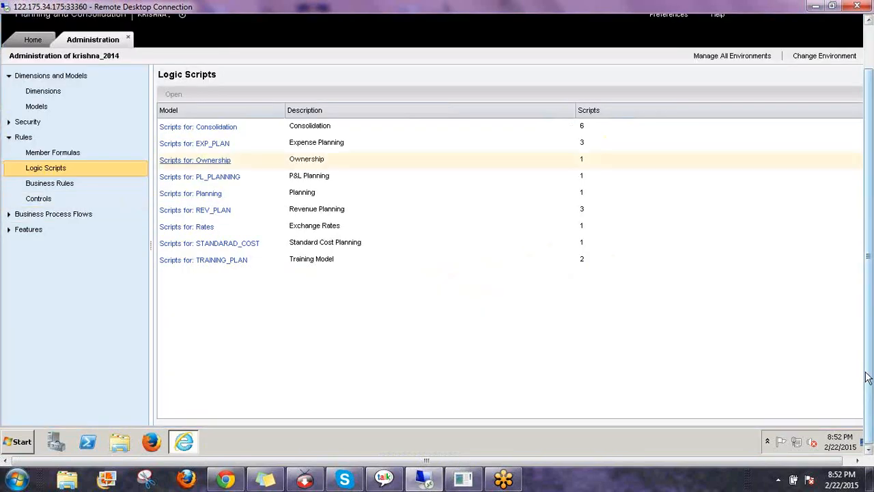
pyautogui.moveTo(865, 373); pyautogui.dragTo(870, 322)
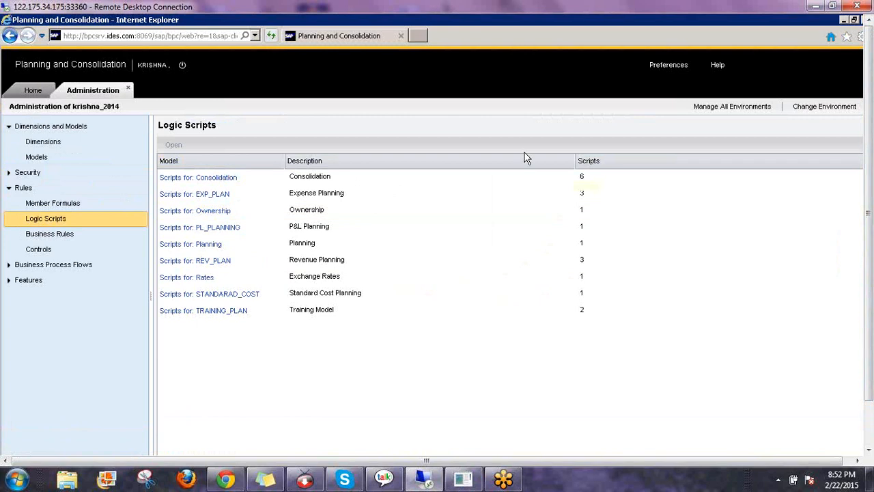
pyautogui.click(844, 19)
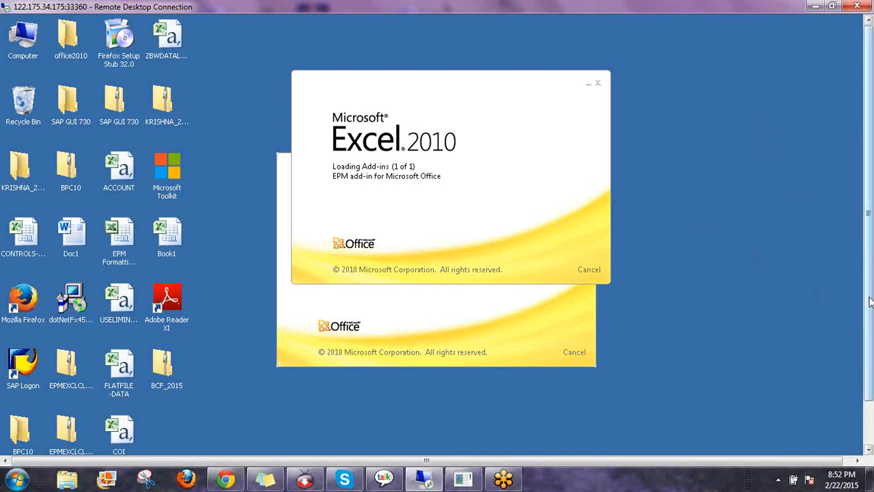
pyautogui.moveTo(869, 298); pyautogui.dragTo(864, 247)
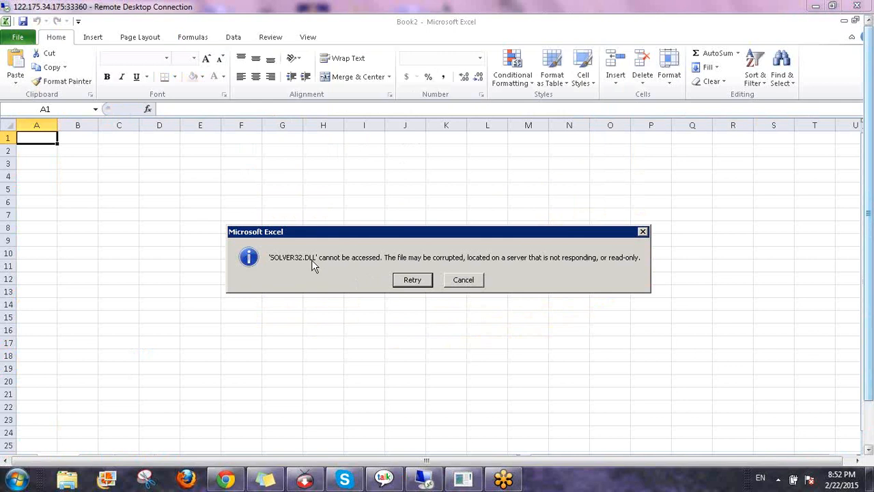
# Cancel the SOLVER32.DLL error and open the EPM Logon dialog
pyautogui.click(457, 283)
pyautogui.click(460, 283)
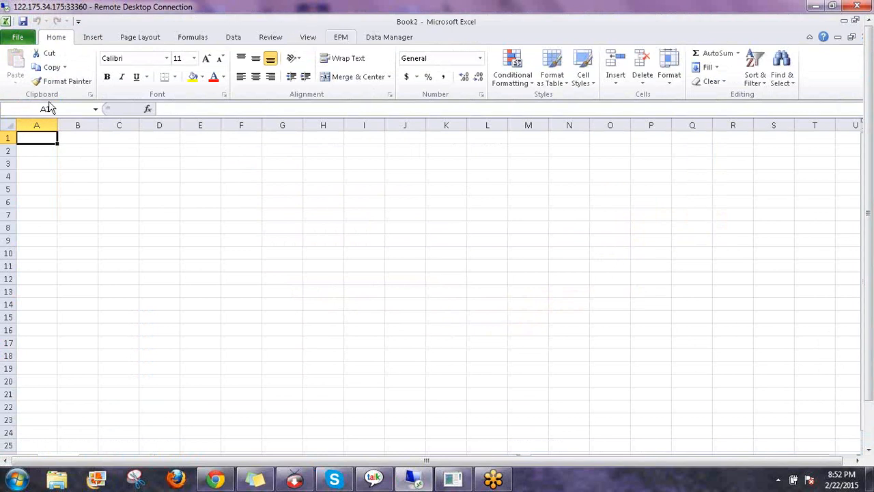
pyautogui.click(23, 66)
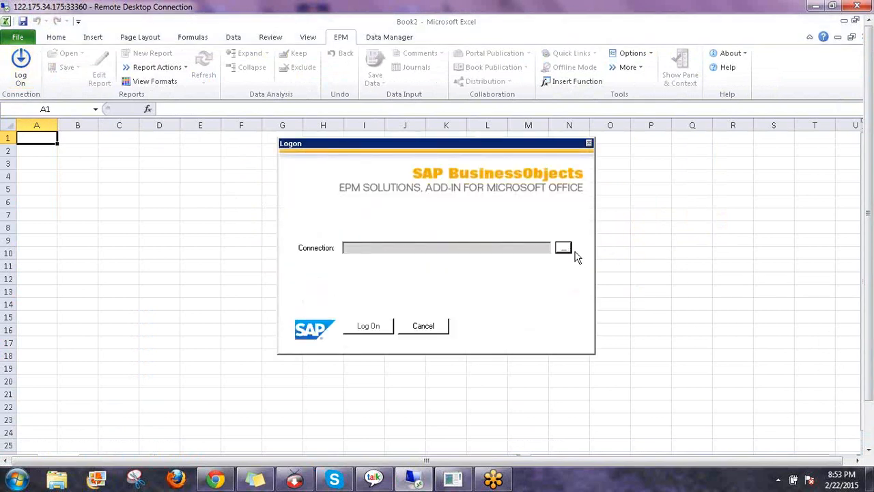
# Choose the Consolidation connection from Connection Manager in the Logon dialog
pyautogui.click(564, 249)
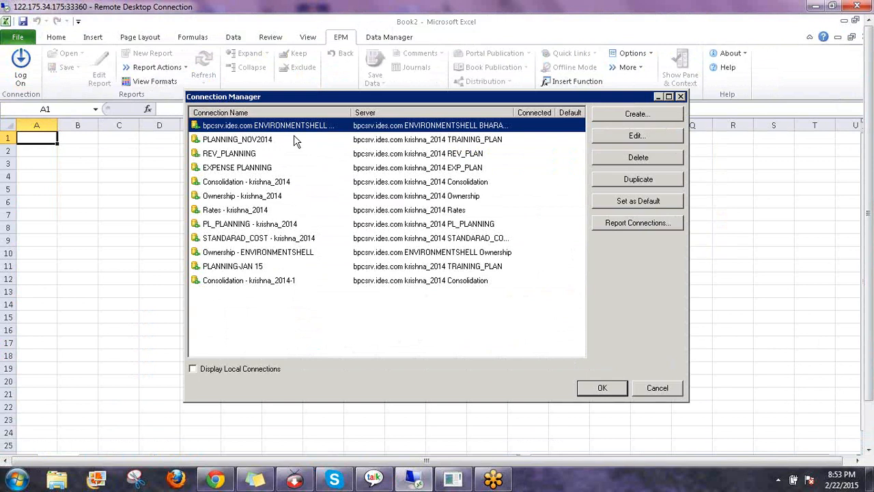
pyautogui.click(230, 182)
pyautogui.click(610, 387)
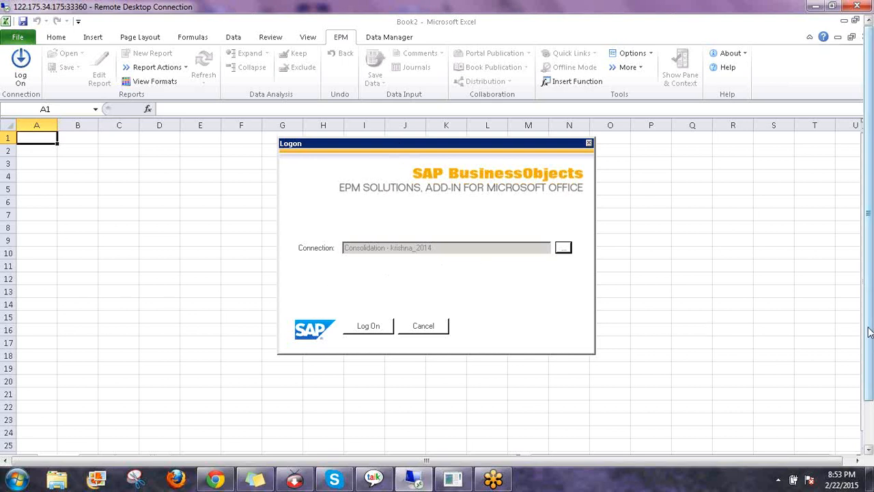
# Enter the user name and password to log on to the Consolidation model
pyautogui.moveTo(868, 328); pyautogui.dragTo(869, 374)
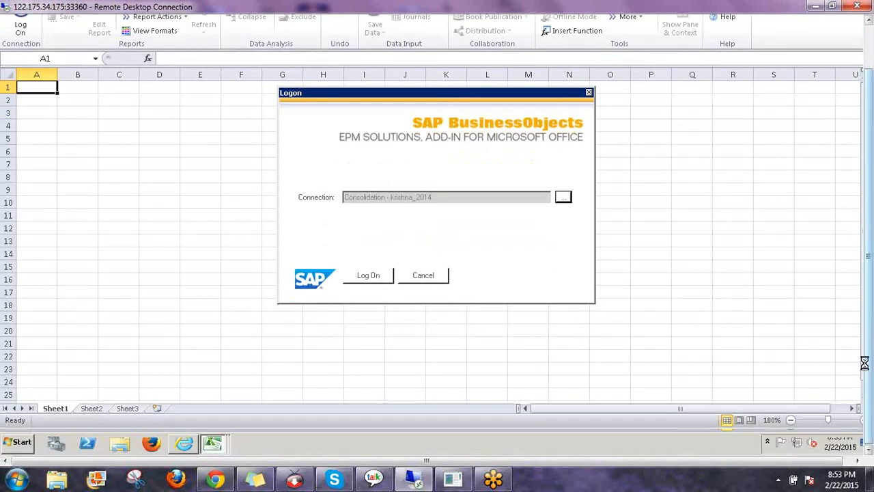
pyautogui.moveTo(870, 341); pyautogui.dragTo(869, 297)
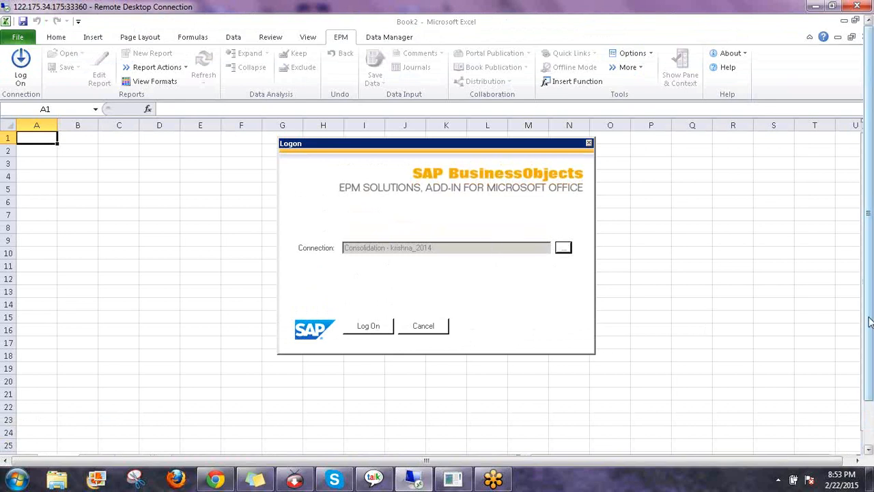
pyautogui.moveTo(870, 322)
pyautogui.mouseDown()
pyautogui.moveTo(870, 367)
pyautogui.moveTo(869, 318)
pyautogui.mouseUp()
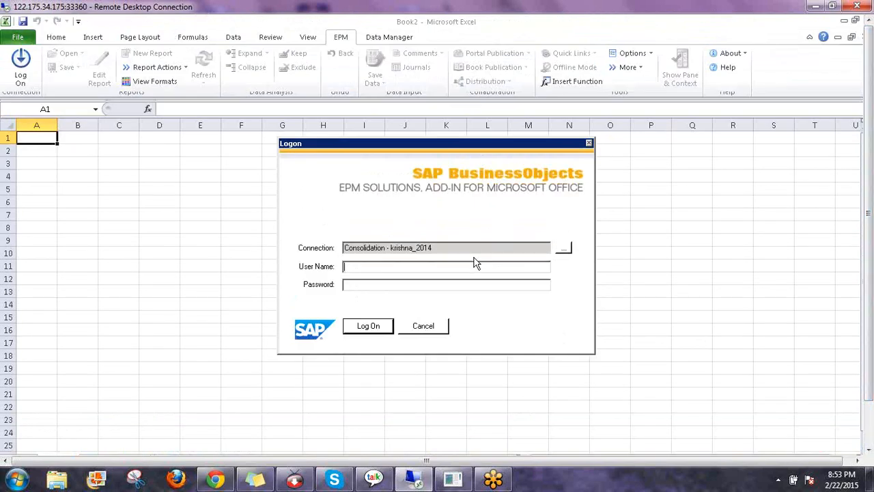
pyautogui.write('krishna')
pyautogui.write('*******')
pyautogui.press('Return')
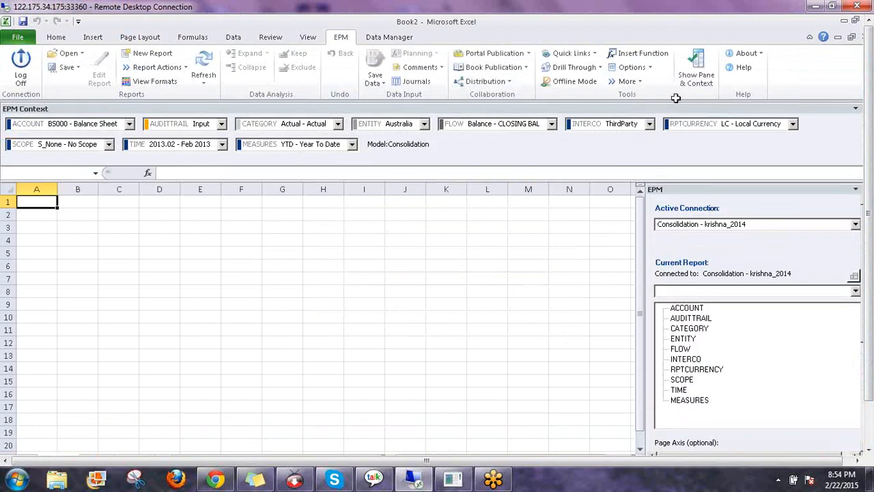
# Open Data Manager's Organize Package List and select BCF under Financial Process
pyautogui.click(375, 37)
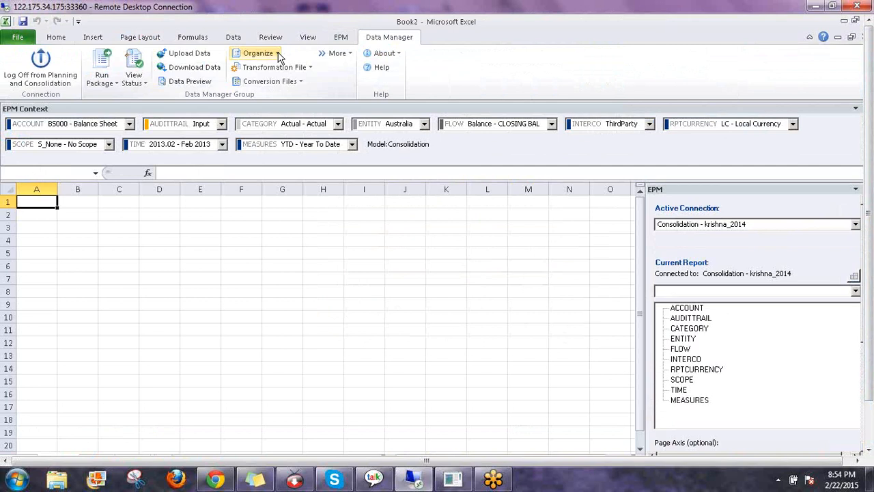
pyautogui.click(278, 54)
pyautogui.click(286, 69)
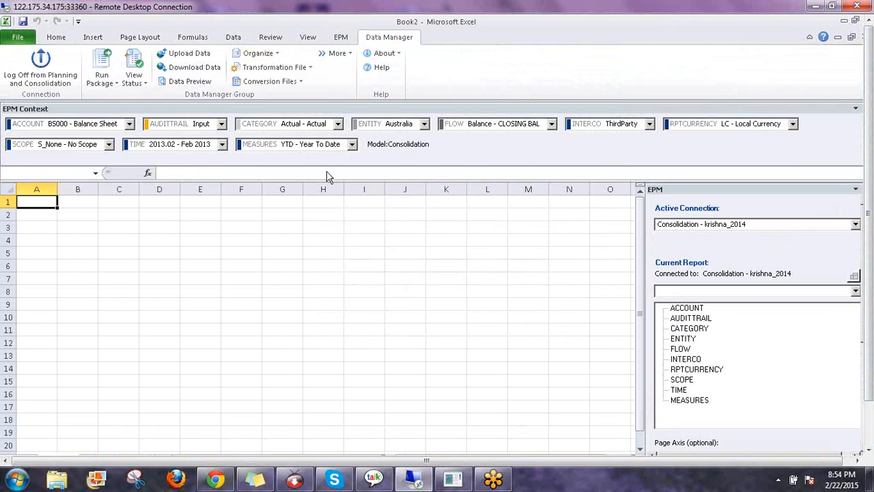
pyautogui.click(281, 164)
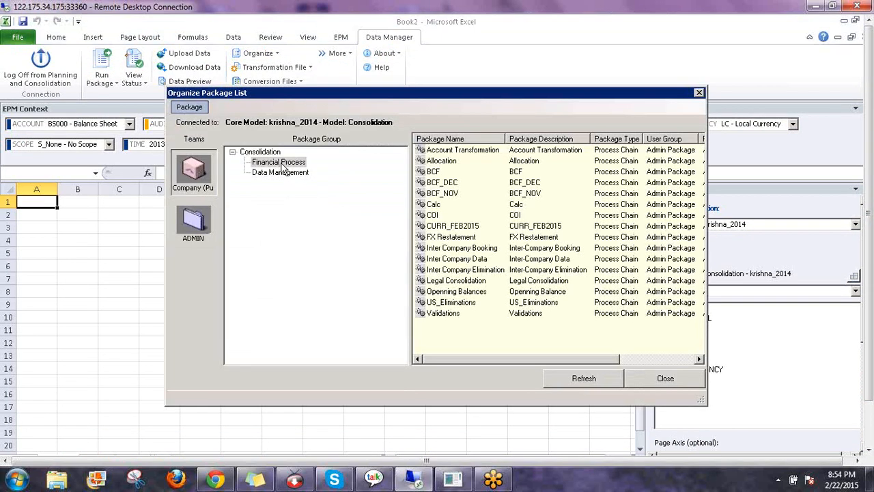
pyautogui.click(435, 173)
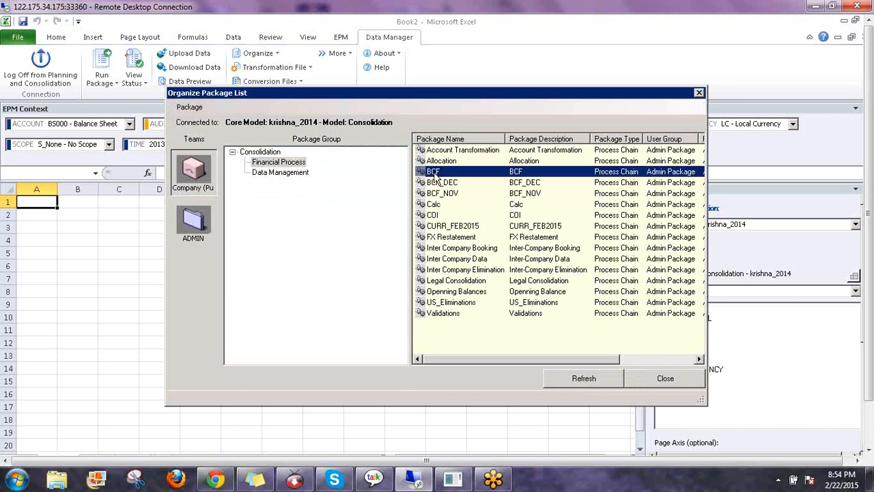
# Open the BCF package script and highlight the COPYOPENING.LGF logic file in its TASK lines
pyautogui.rightClick(435, 174)
pyautogui.click(470, 193)
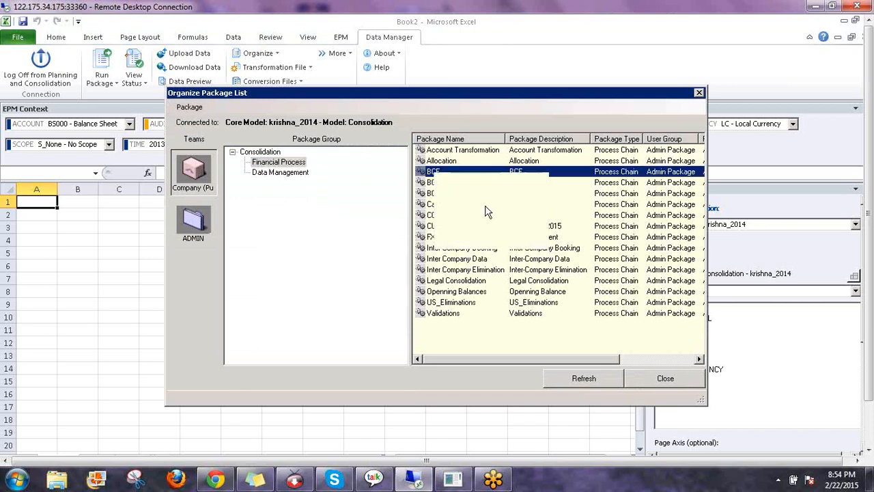
pyautogui.click(437, 206)
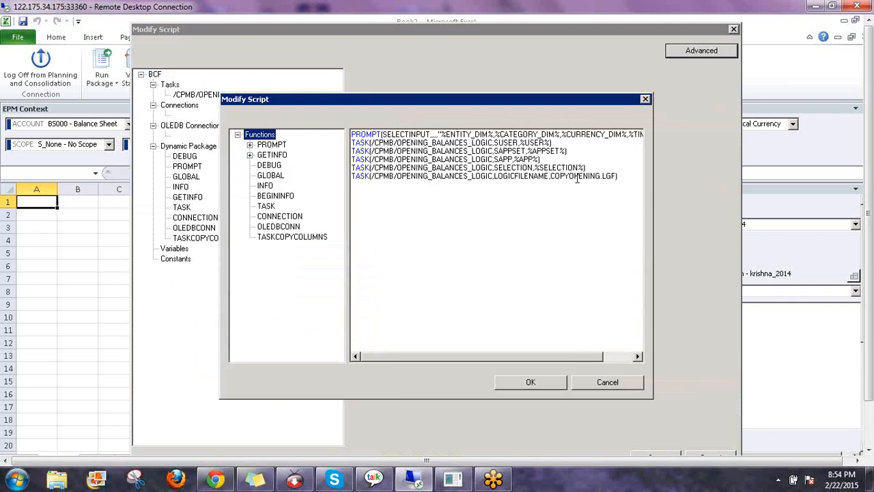
pyautogui.click(579, 177)
pyautogui.doubleClick(603, 176)
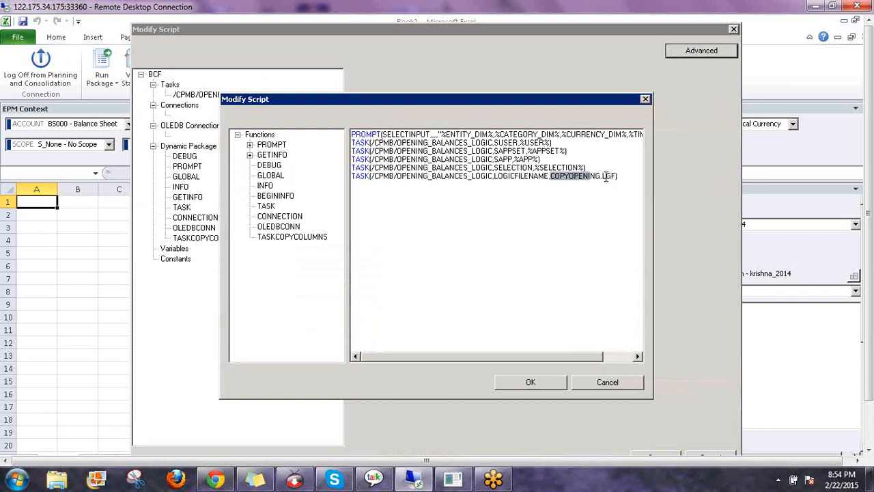
pyautogui.moveTo(605, 177); pyautogui.dragTo(606, 177)
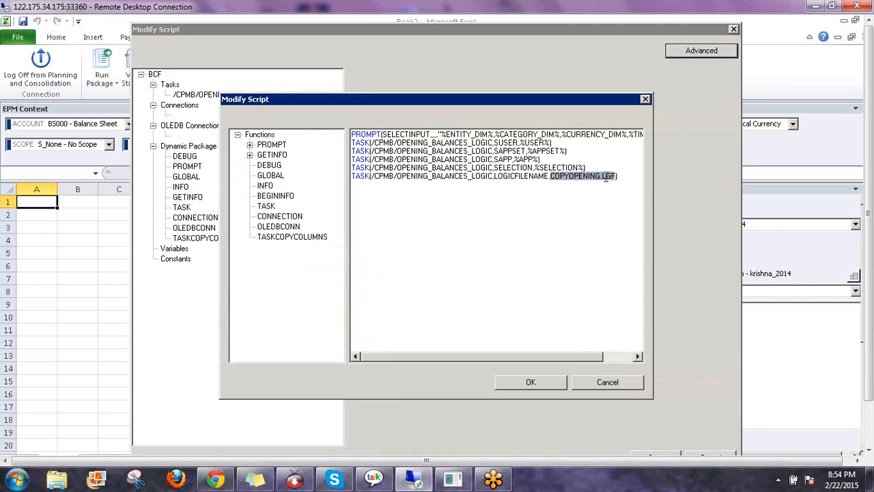
# Cancel the script editor, save, and close the BCF package settings
pyautogui.click(589, 383)
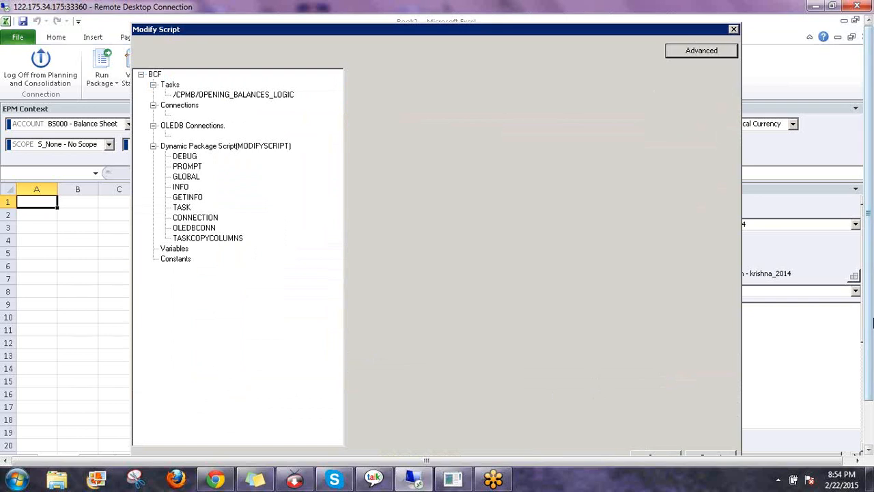
pyautogui.moveTo(869, 327); pyautogui.dragTo(870, 372)
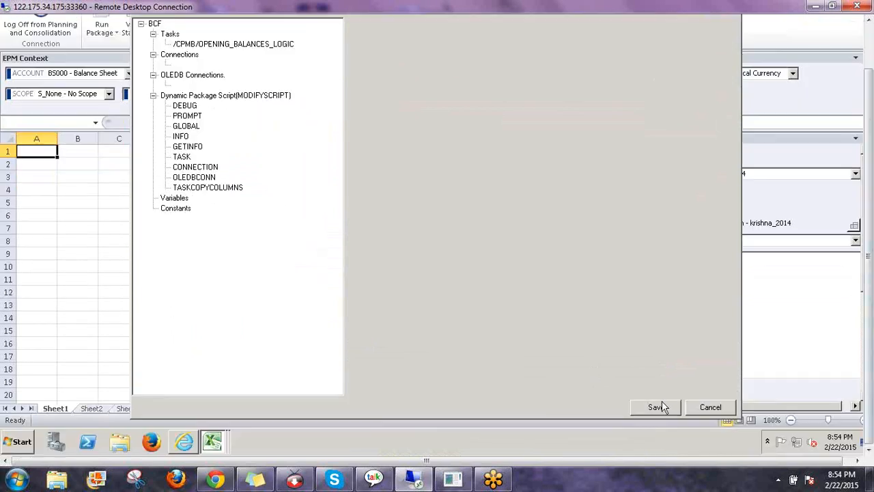
pyautogui.click(662, 408)
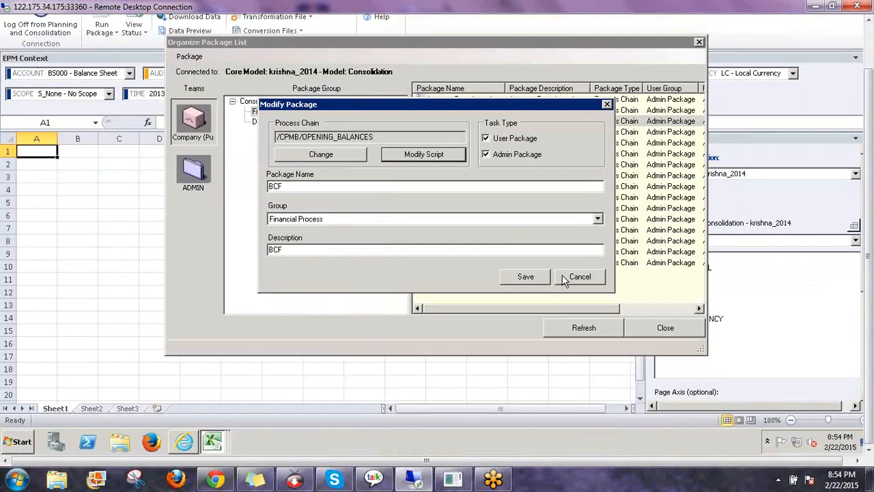
pyautogui.click(525, 276)
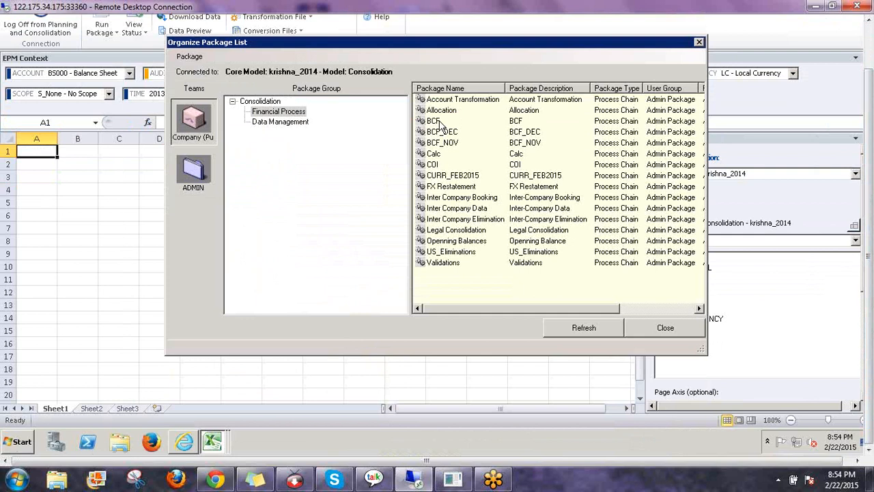
# Look up the /CPMB/OPENING_BALANCES Script Logic chain in Add Package, then cancel without adding
pyautogui.rightClick(454, 281)
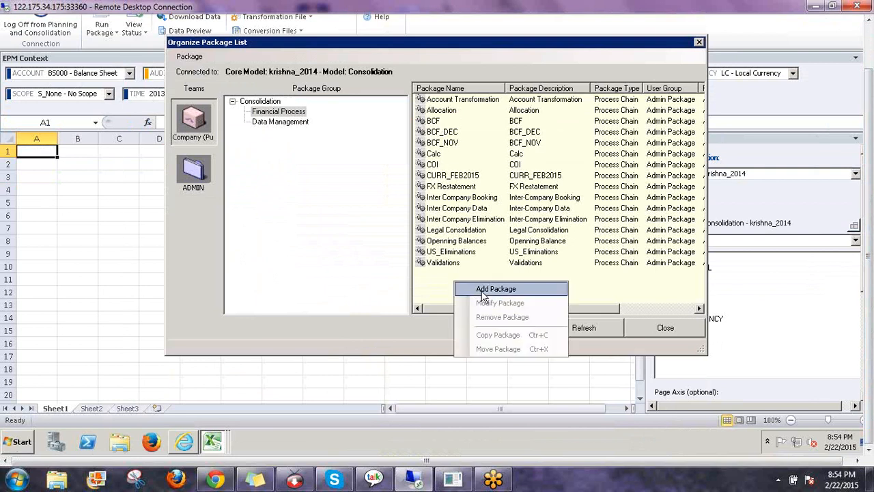
pyautogui.click(482, 290)
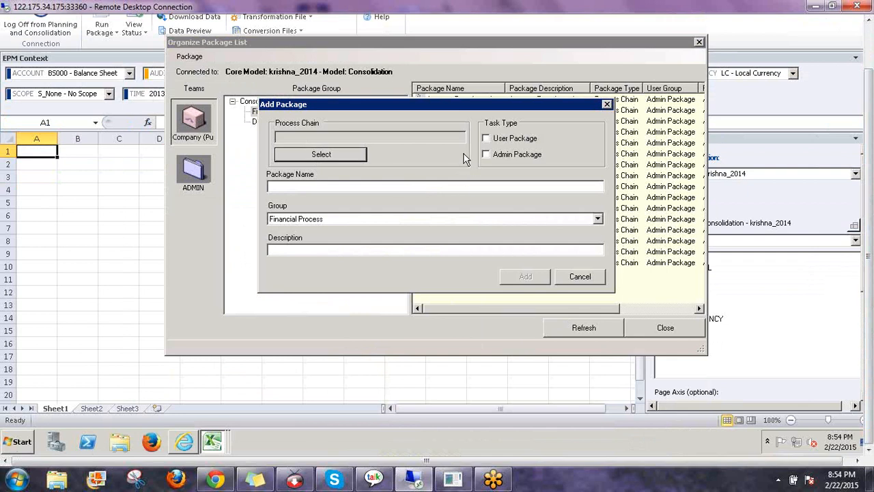
pyautogui.click(346, 156)
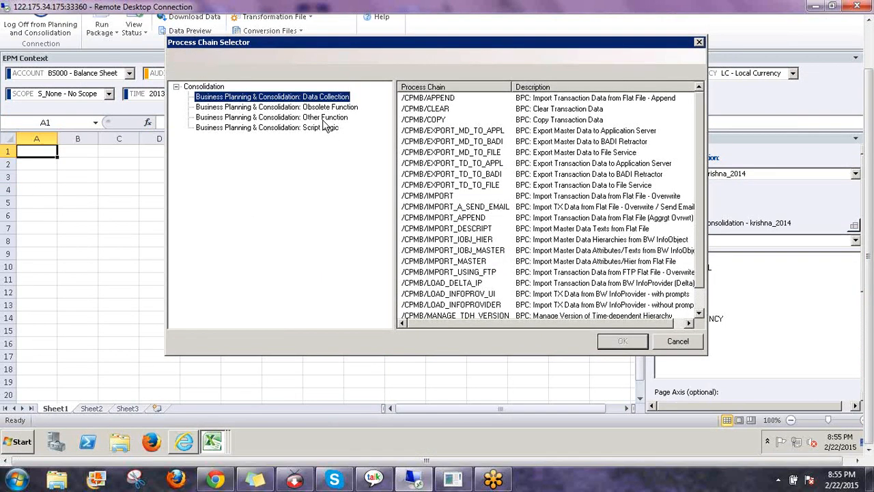
pyautogui.click(315, 129)
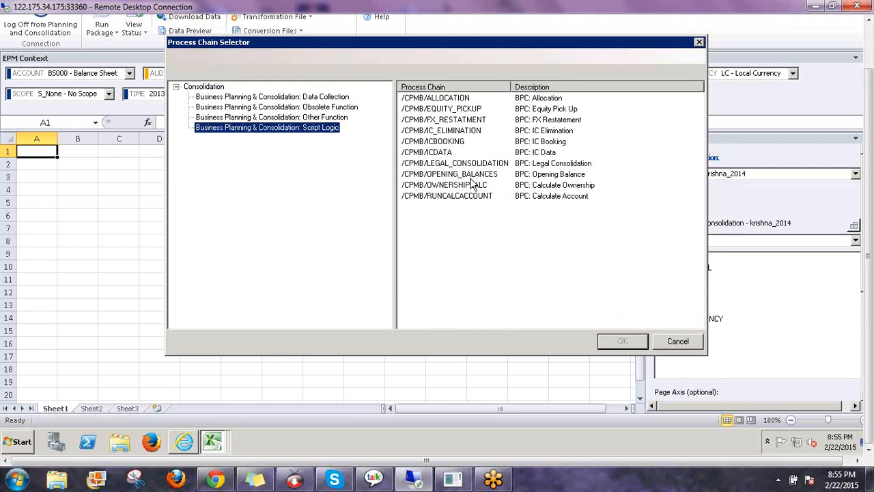
pyautogui.click(558, 176)
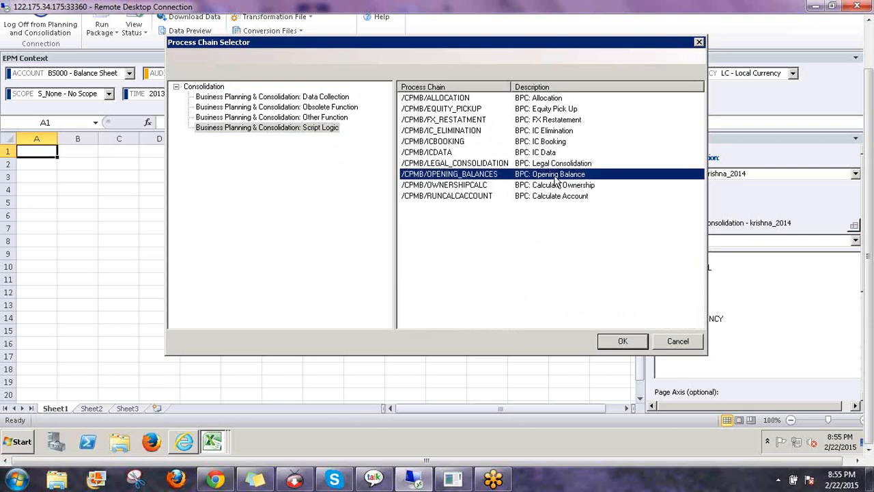
pyautogui.click(676, 342)
pyautogui.click(570, 281)
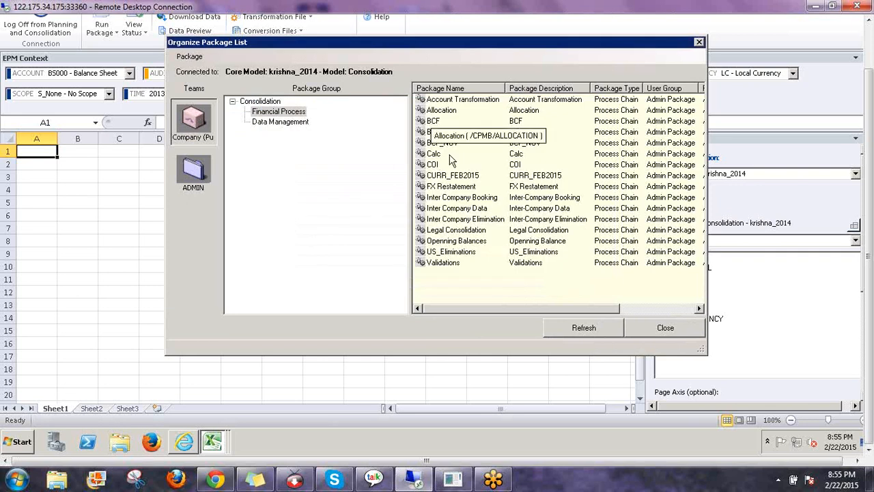
# Reselect BCF, close the package list, and return to the Logic Scripts web page
pyautogui.click(433, 121)
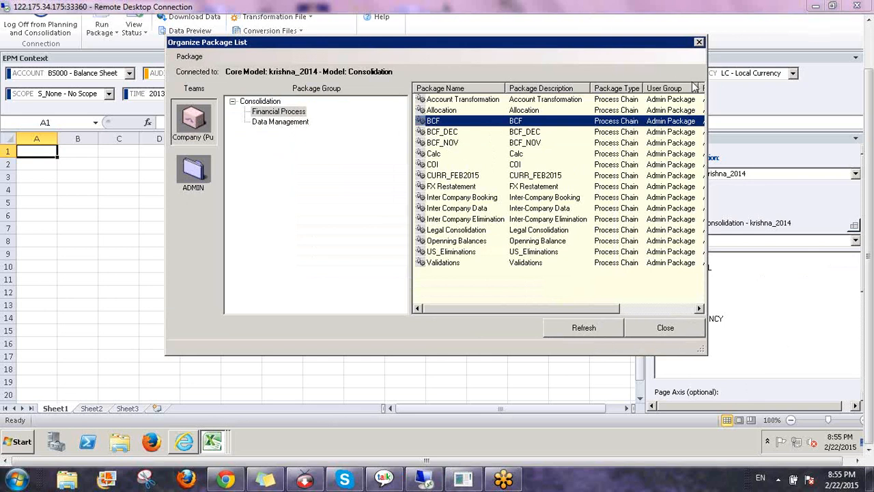
pyautogui.click(661, 327)
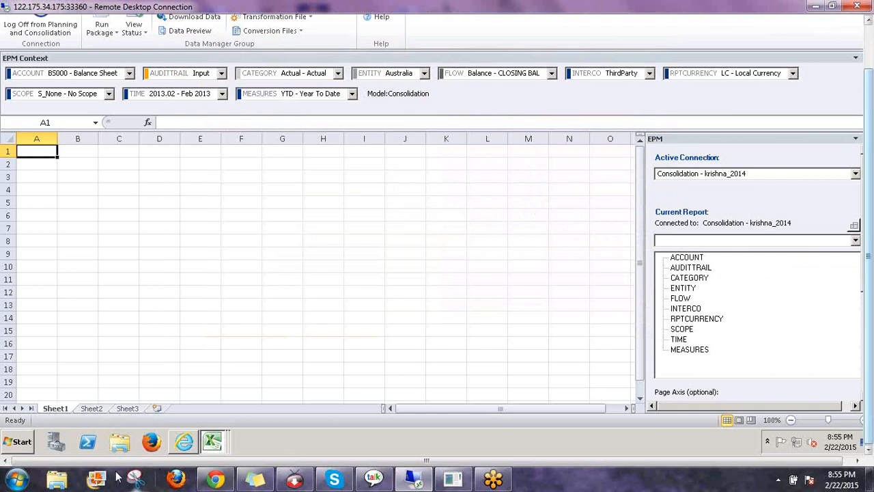
pyautogui.click(184, 442)
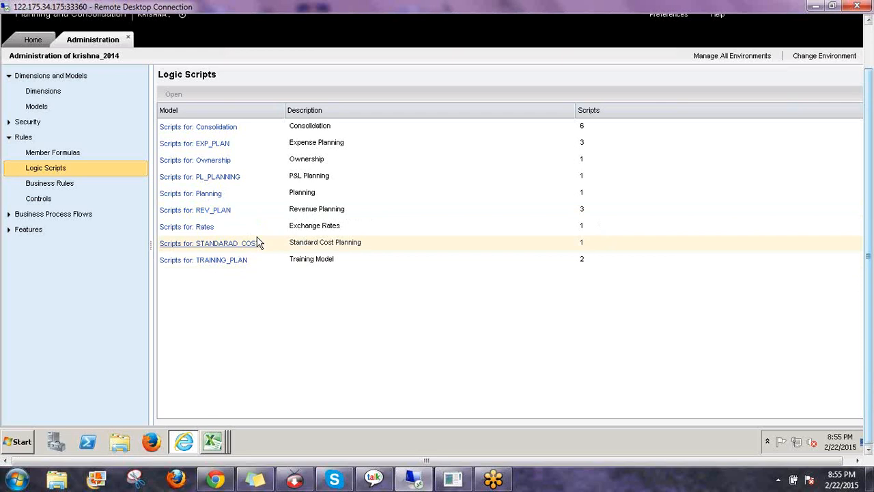
# Close the spare Excel windows and cancel the EPMXLL.xll access error
pyautogui.click(214, 443)
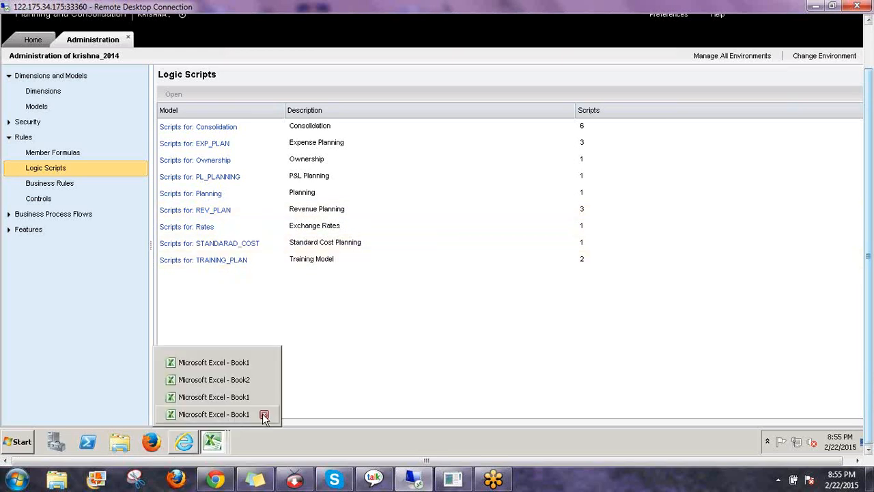
pyautogui.click(263, 413)
pyautogui.click(264, 414)
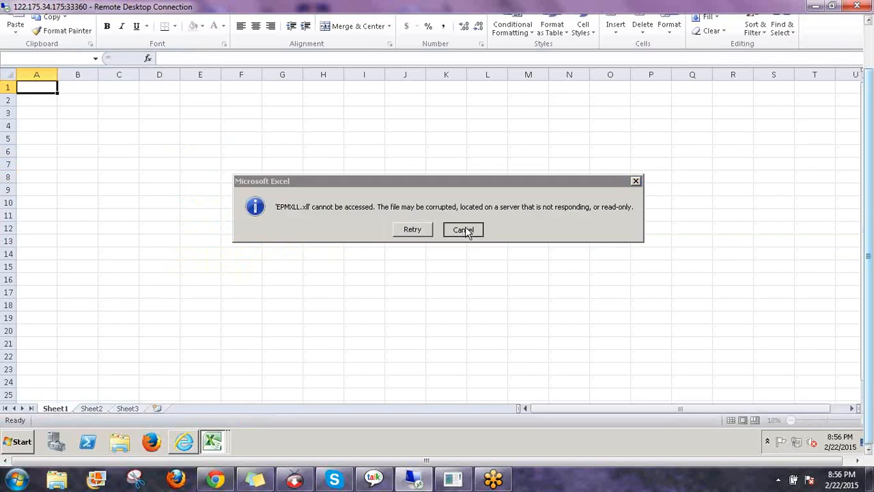
pyautogui.click(465, 230)
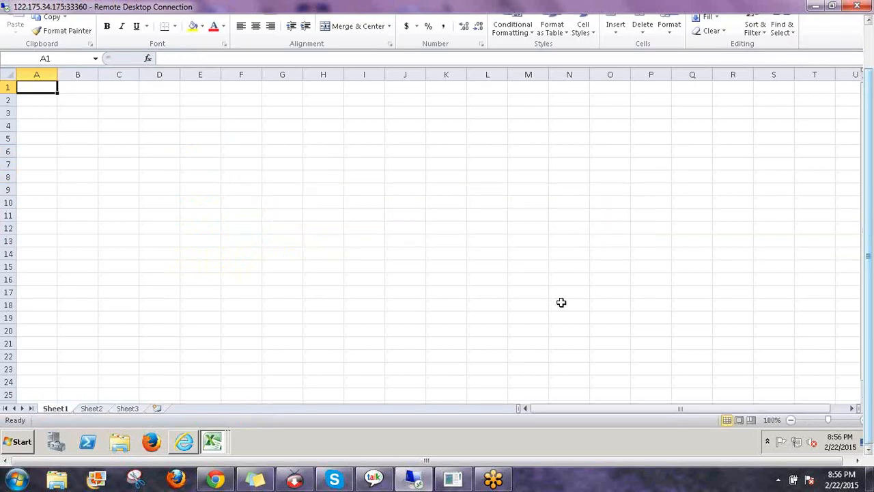
# Show the EPM tab and close the Book1 workbook
pyautogui.moveTo(871, 355); pyautogui.dragTo(857, 29)
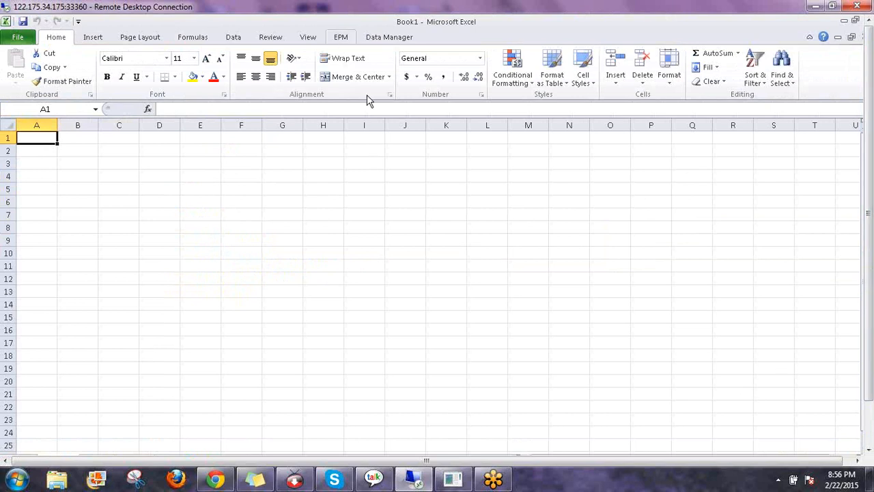
pyautogui.click(341, 37)
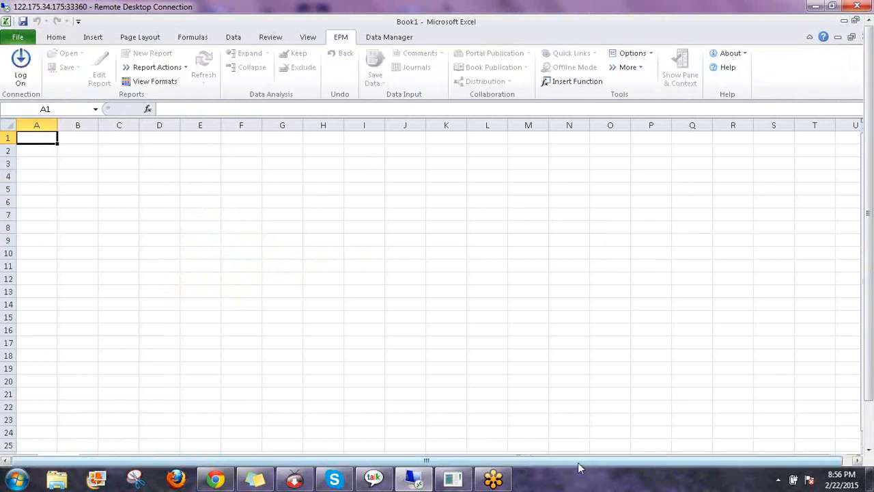
pyautogui.moveTo(578, 468); pyautogui.dragTo(610, 470)
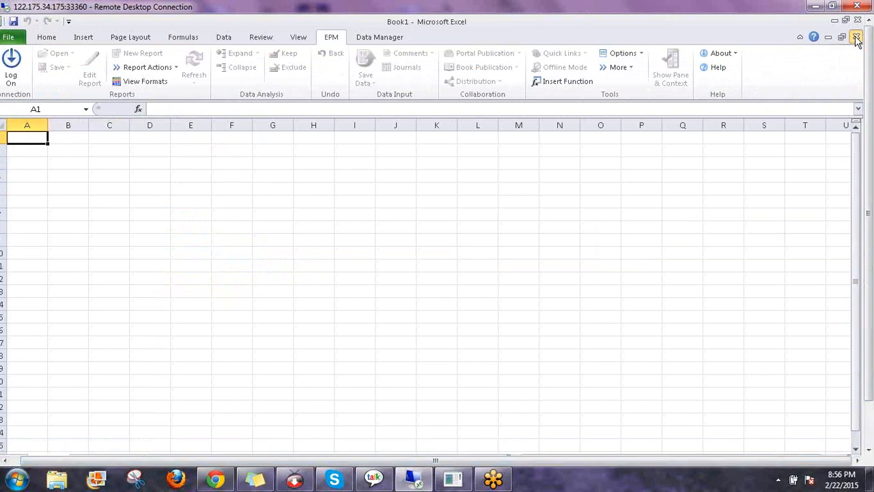
pyautogui.click(854, 37)
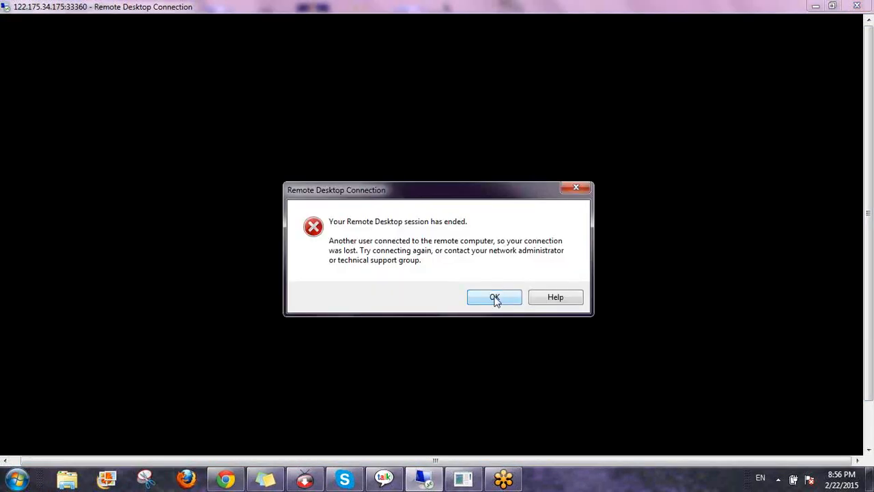
# Acknowledge the session-ended message, reconnect via Remote Desktop, move Skype aside, and submit the credentials
pyautogui.click(495, 299)
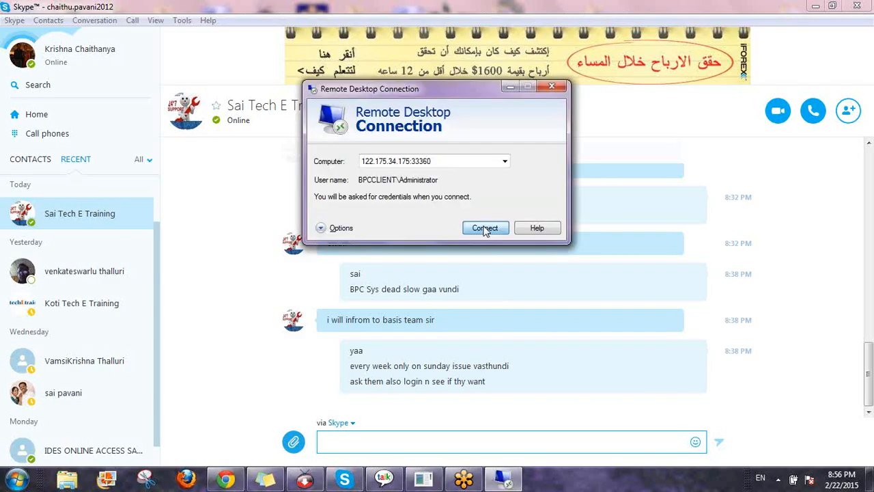
pyautogui.click(485, 228)
pyautogui.click(816, 8)
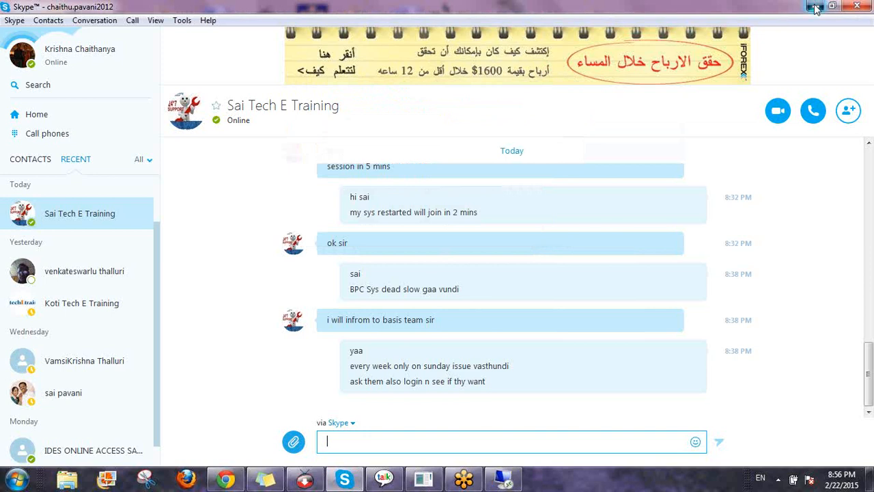
pyautogui.click(816, 7)
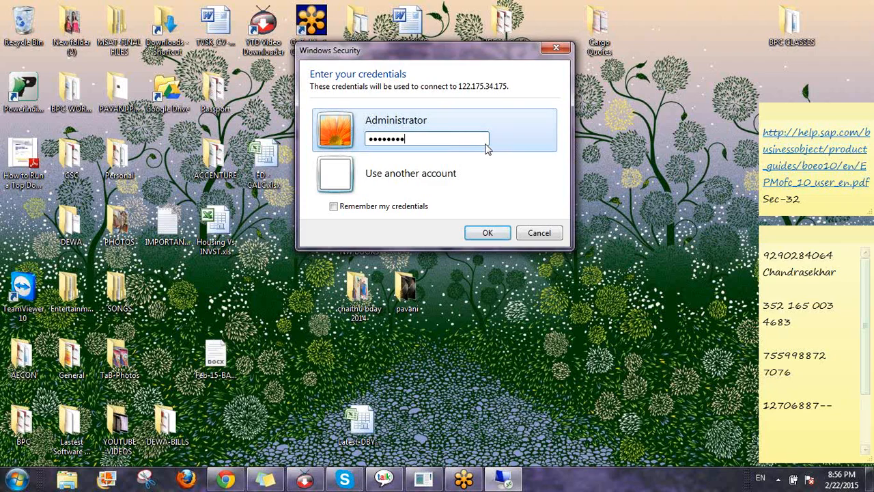
pyautogui.press('Return')
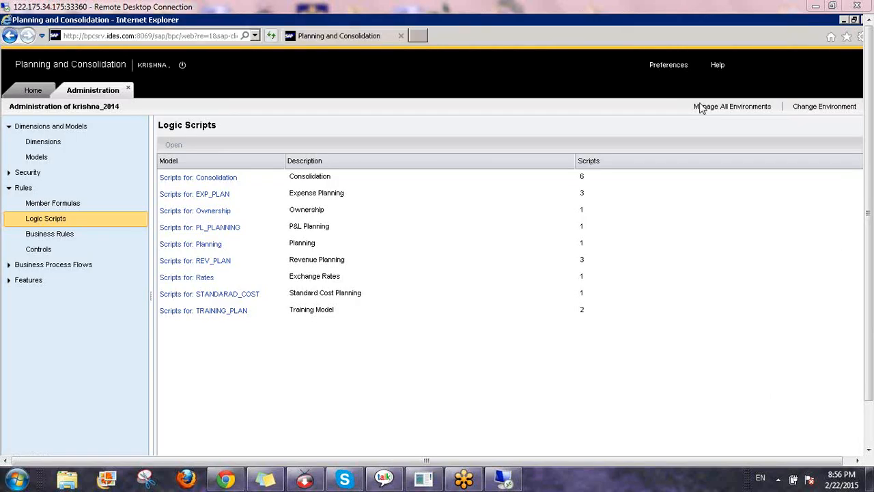
# Switch to the blank Excel window that has no workbook and close it
pyautogui.press('F11')
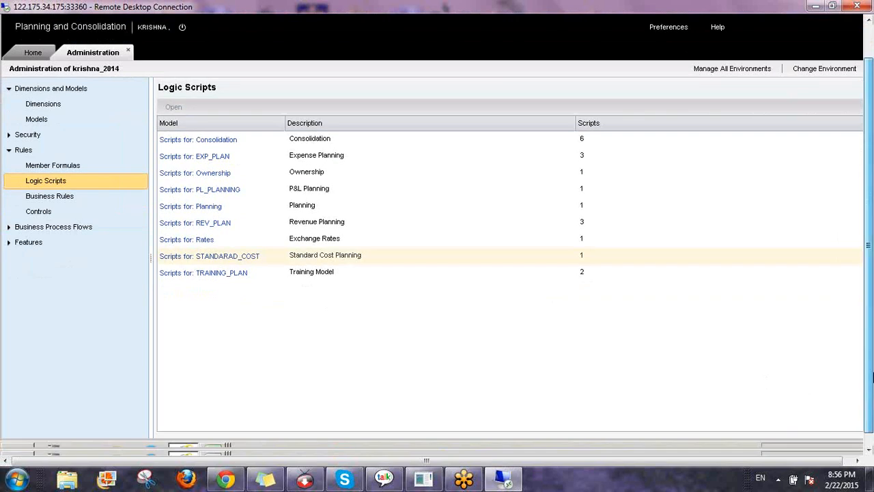
pyautogui.moveTo(215, 443)
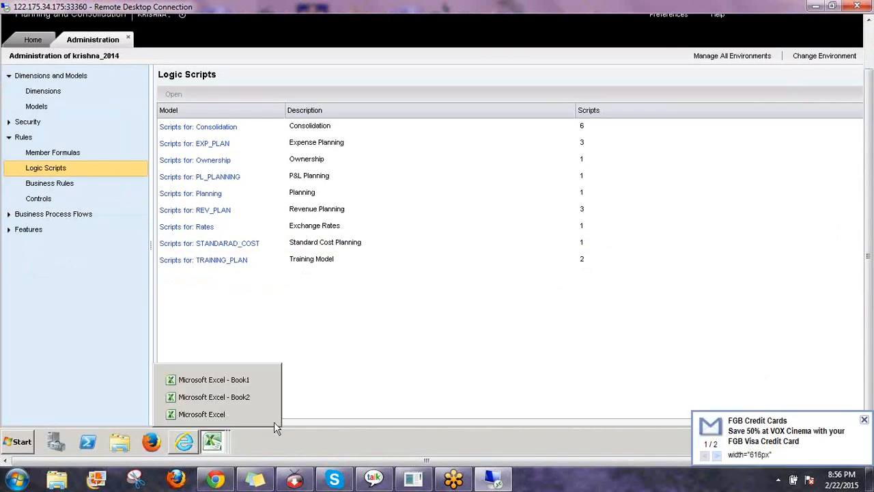
pyautogui.click(232, 416)
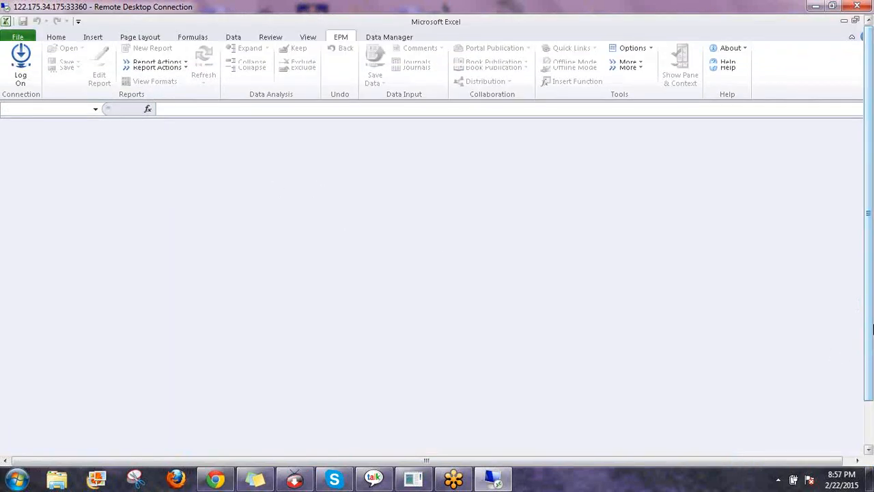
pyautogui.moveTo(870, 331); pyautogui.dragTo(869, 385)
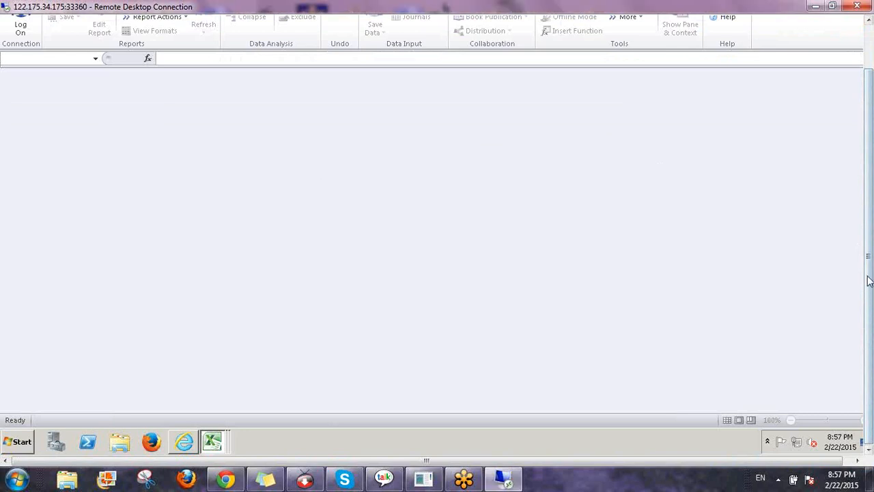
pyautogui.moveTo(869, 280); pyautogui.dragTo(853, 248)
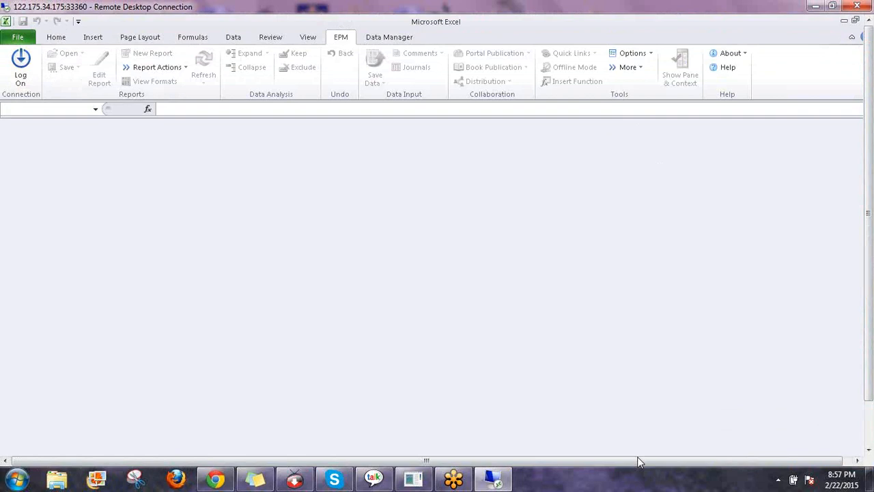
pyautogui.moveTo(639, 462); pyautogui.dragTo(690, 469)
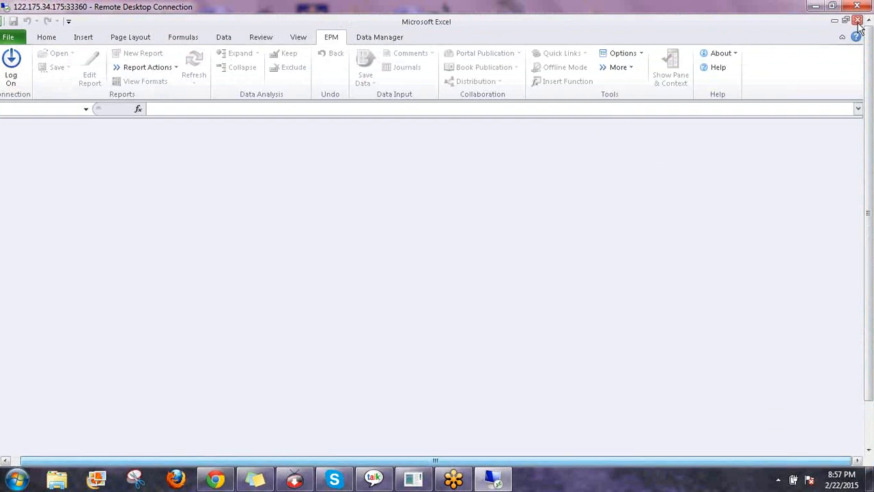
pyautogui.click(859, 23)
pyautogui.click(203, 441)
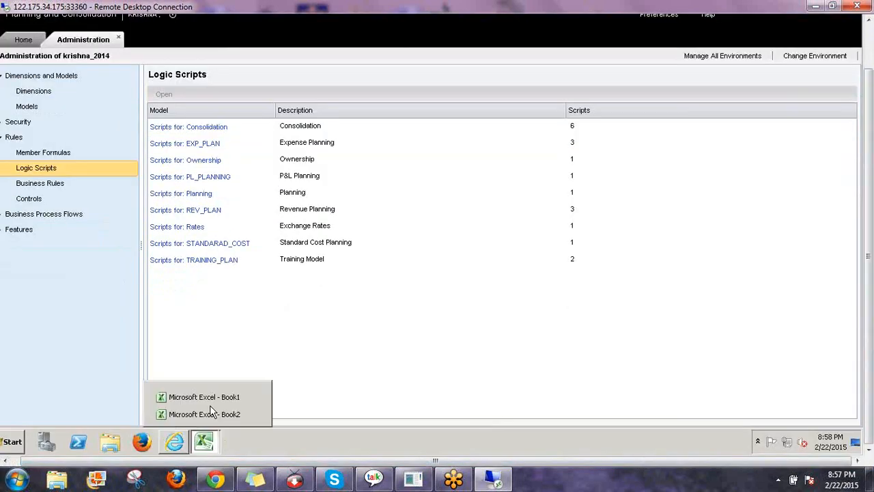
# Switch to Book1 and close it
pyautogui.click(204, 397)
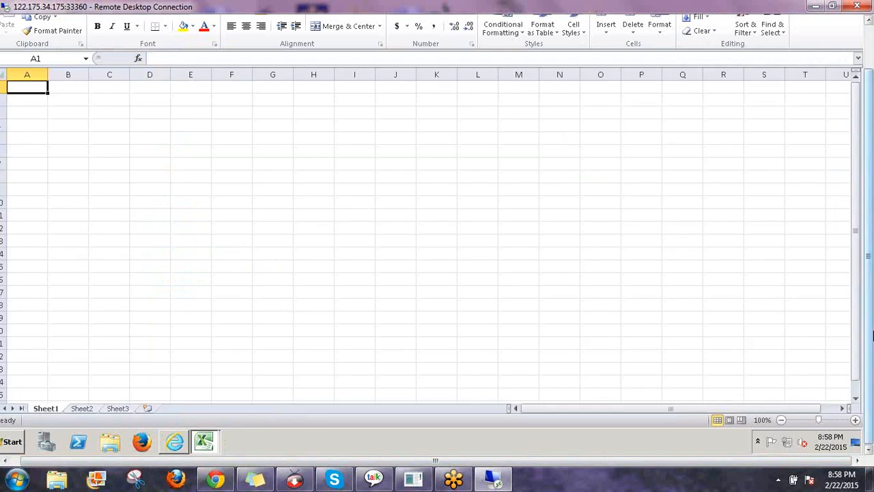
pyautogui.moveTo(873, 335); pyautogui.dragTo(870, 239)
pyautogui.click(331, 36)
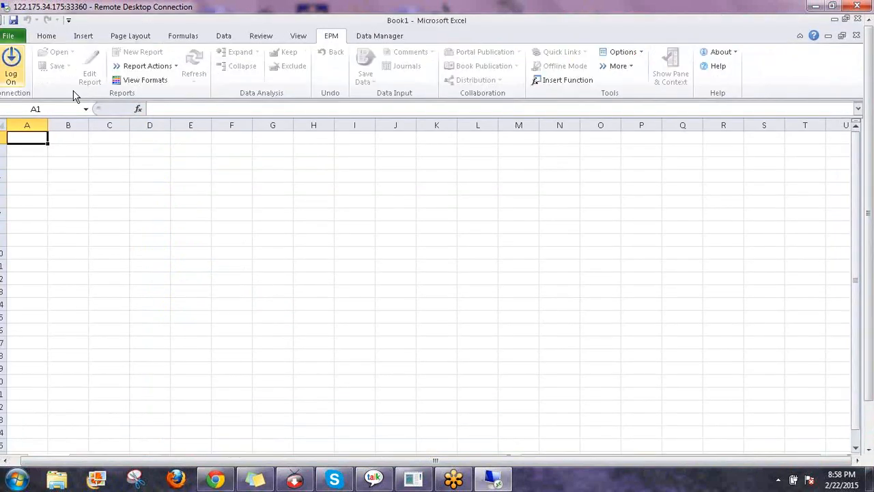
pyautogui.click(857, 19)
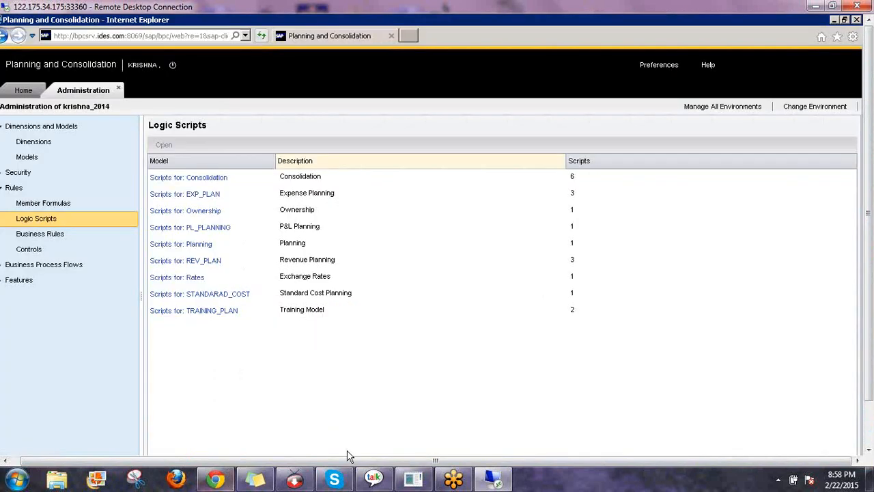
pyautogui.moveTo(870, 352); pyautogui.dragTo(870, 403)
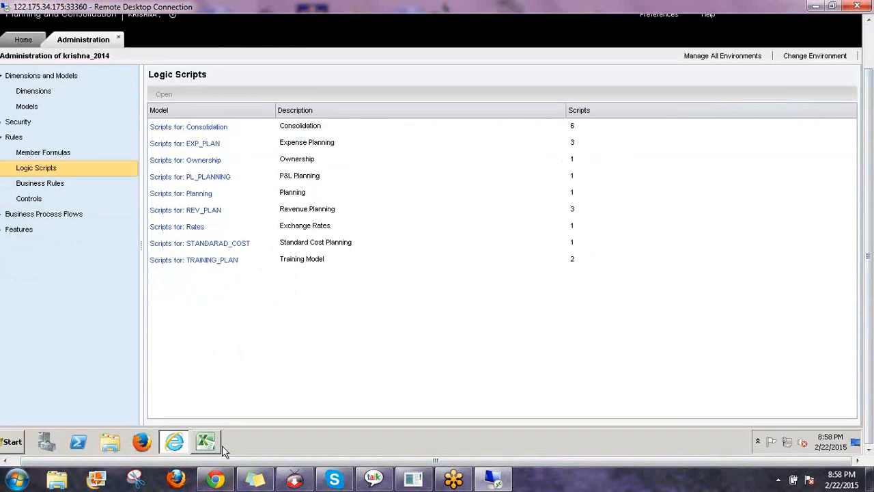
# In Book2, use EPM Open > Open Server Root Folder to browse TEMPLATELIBRARY
pyautogui.click(213, 444)
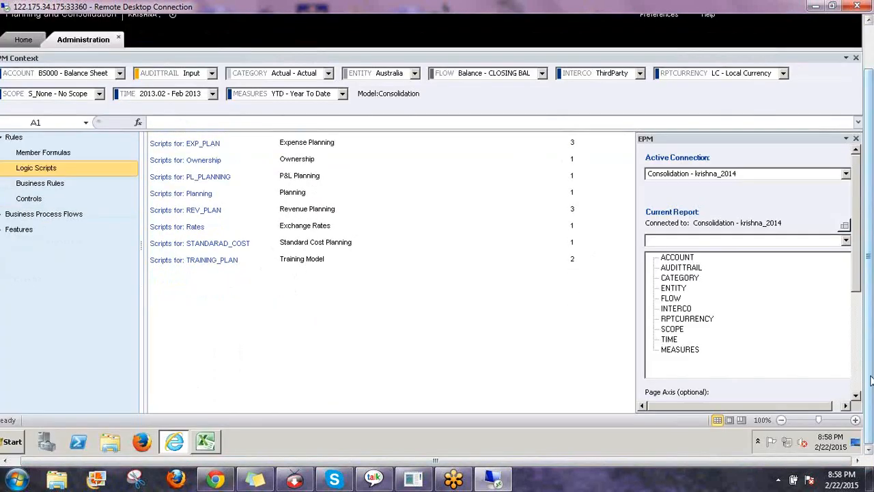
pyautogui.moveTo(870, 351); pyautogui.dragTo(872, 298)
pyautogui.click(331, 37)
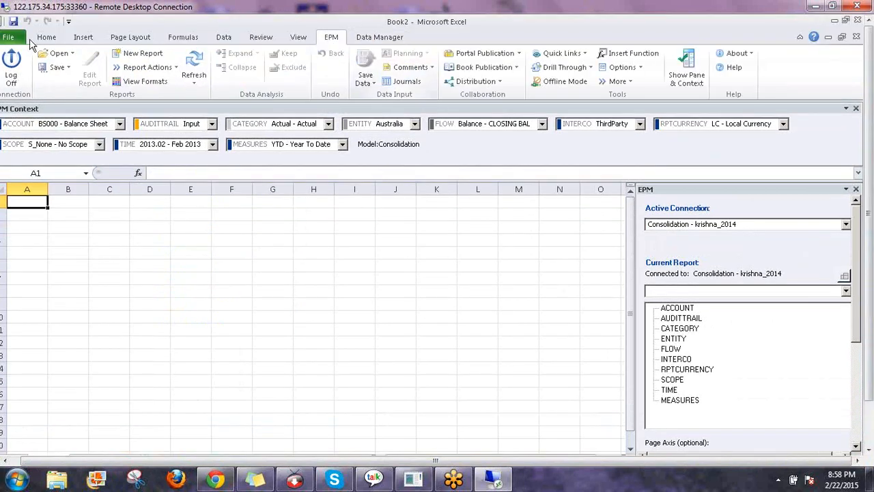
pyautogui.click(63, 54)
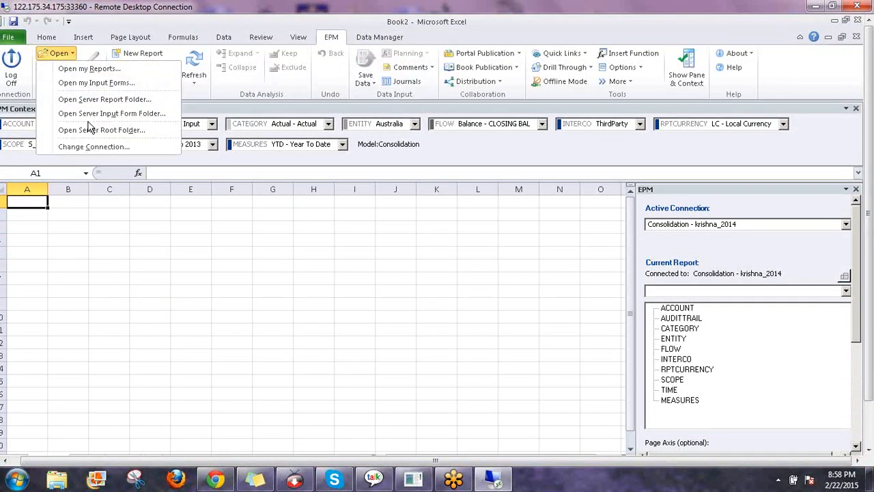
pyautogui.click(120, 146)
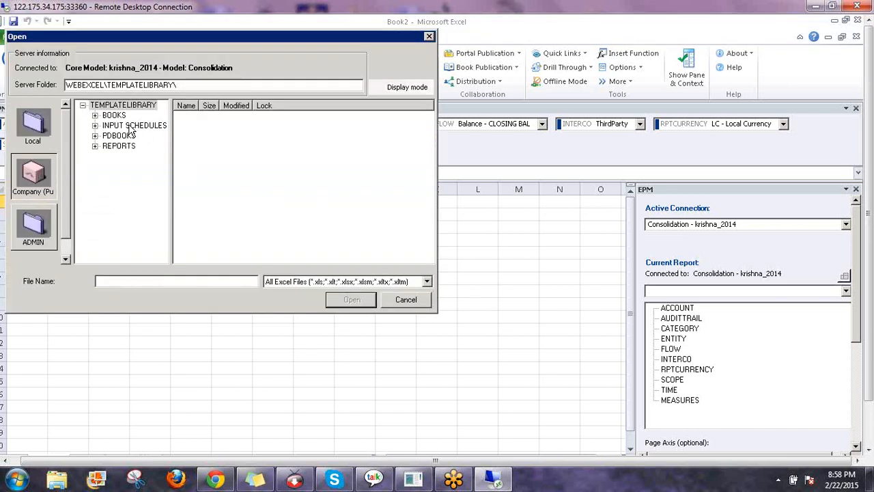
# Open BCF-CALC ACC.xlsx from the server's INPUT SCHEDULES folder in the EPM Open dialog
pyautogui.click(133, 126)
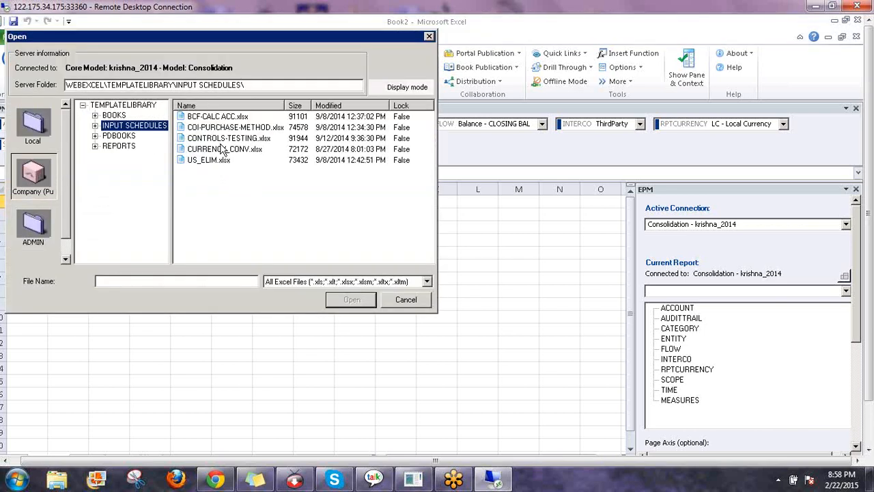
pyautogui.click(217, 117)
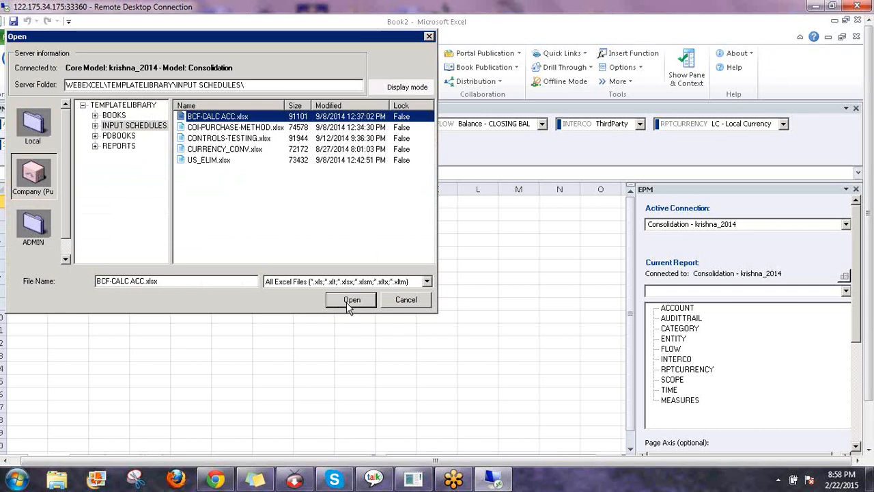
pyautogui.click(349, 300)
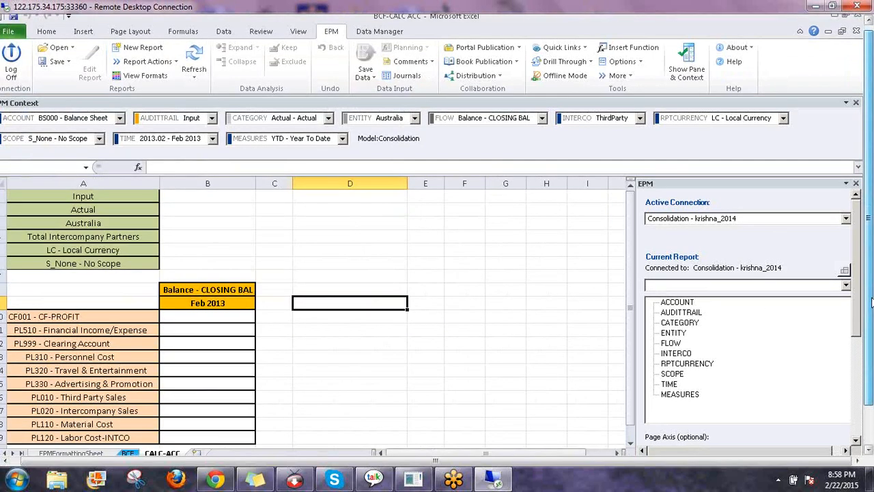
# Switch to the BCF sheet and refresh its Dec 2014 / Jan 2015 balance report
pyautogui.moveTo(870, 302); pyautogui.dragTo(869, 343)
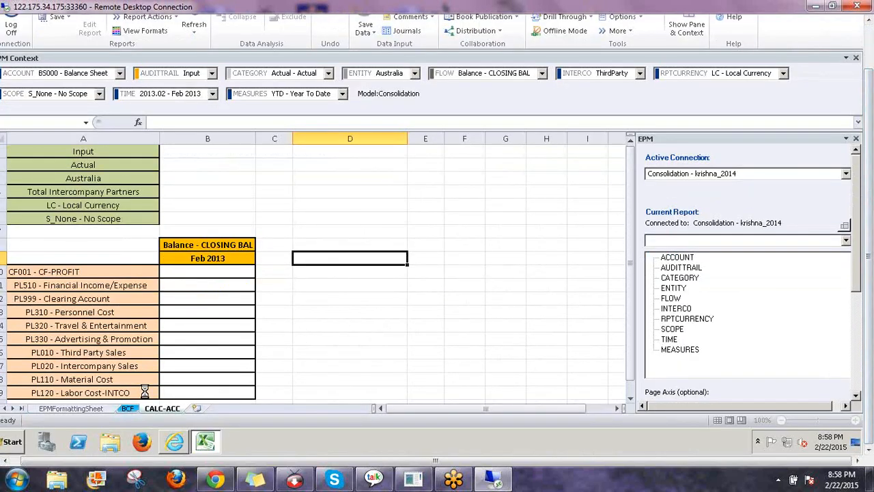
pyautogui.click(127, 408)
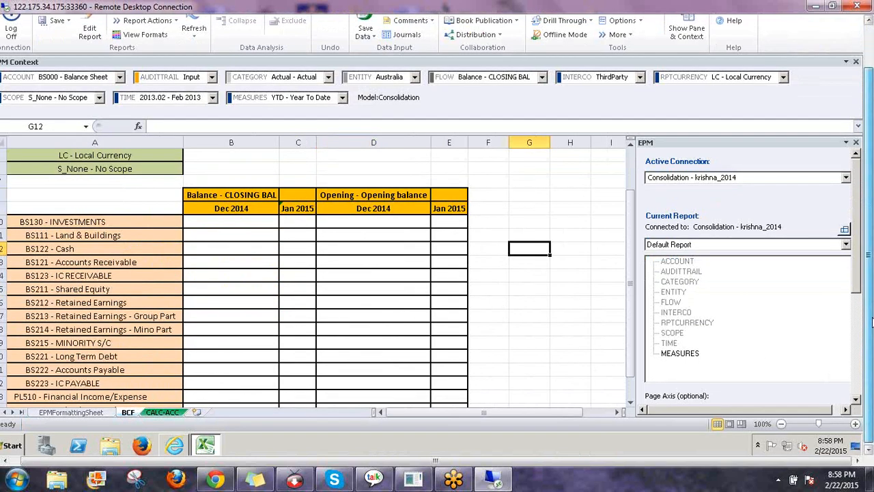
pyautogui.moveTo(870, 341); pyautogui.dragTo(869, 300)
pyautogui.click(194, 63)
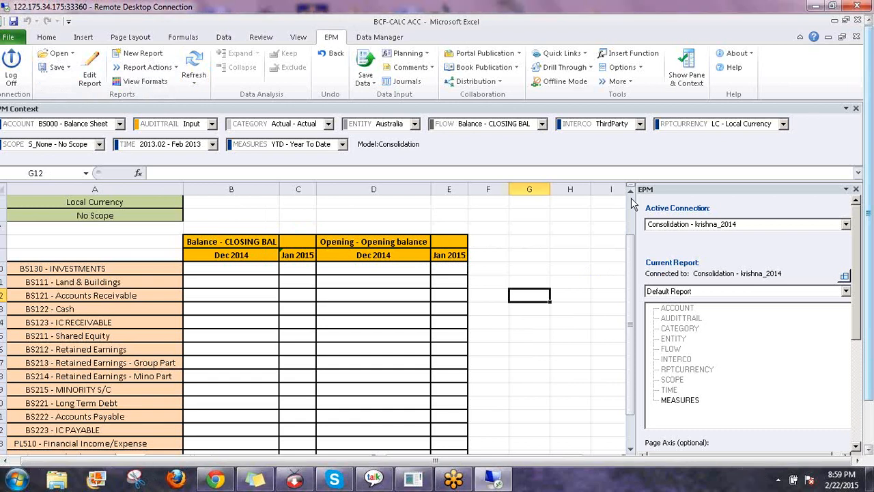
# Check the formula behind the Balance - CLOSING BAL header cell
pyautogui.moveTo(630, 250); pyautogui.dragTo(421, 246)
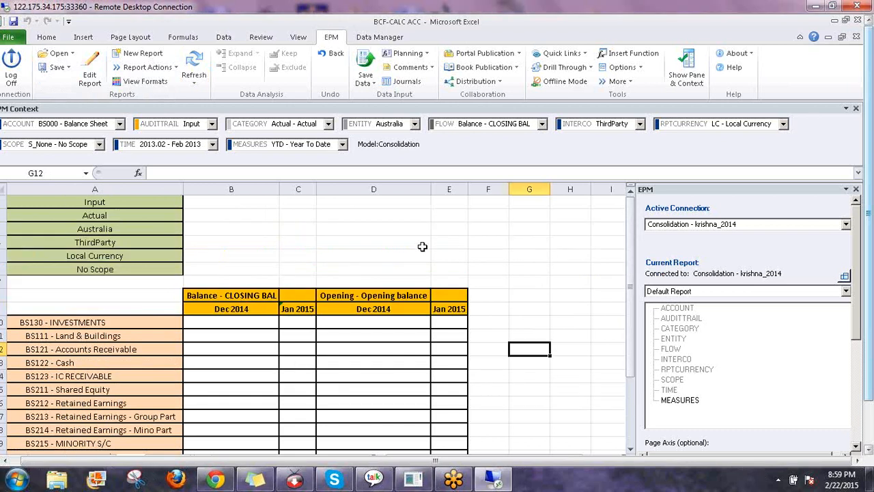
pyautogui.click(299, 254)
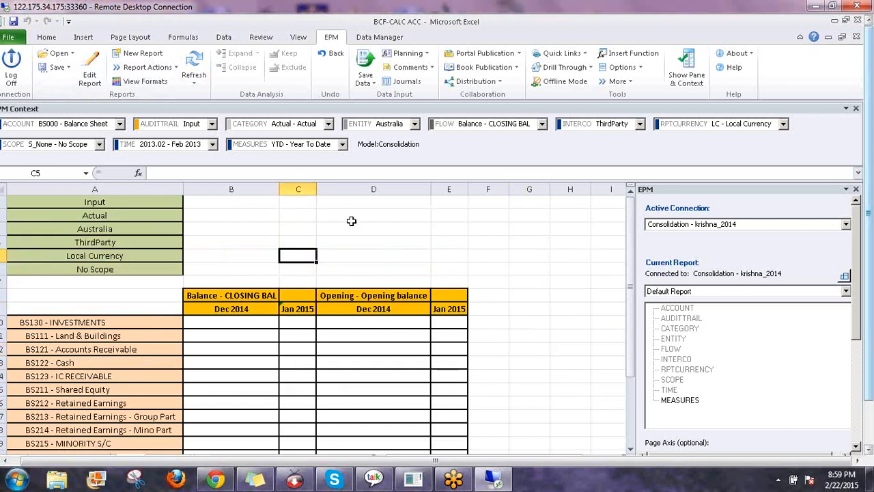
pyautogui.click(214, 297)
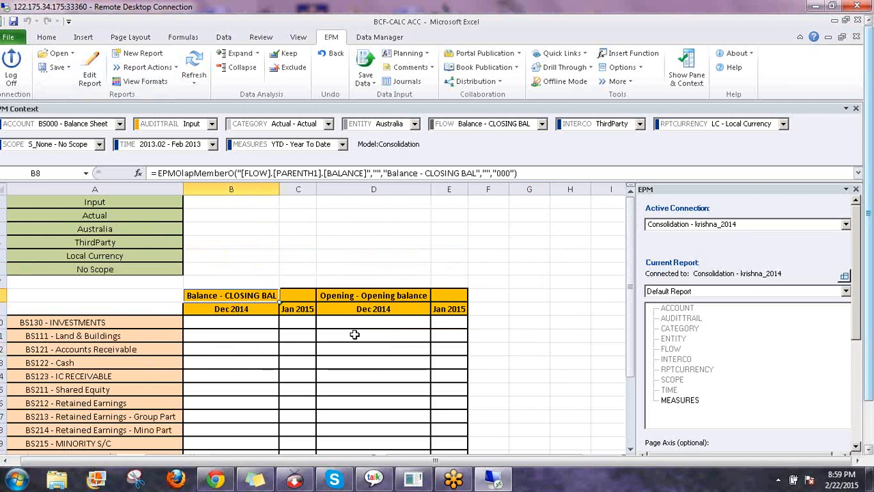
# Check the Opening balance header, then enter 1000 as BS130 - INVESTMENTS' Dec 2014 closing balance
pyautogui.click(356, 296)
pyautogui.click(441, 335)
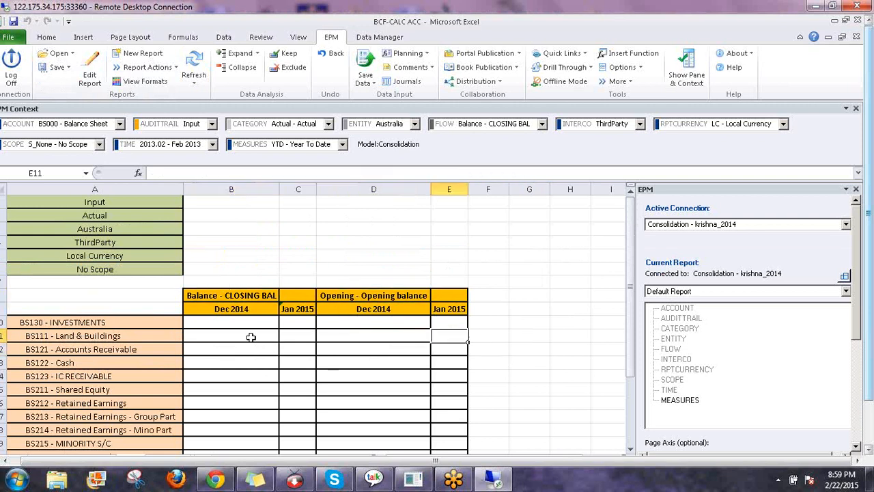
pyautogui.click(230, 324)
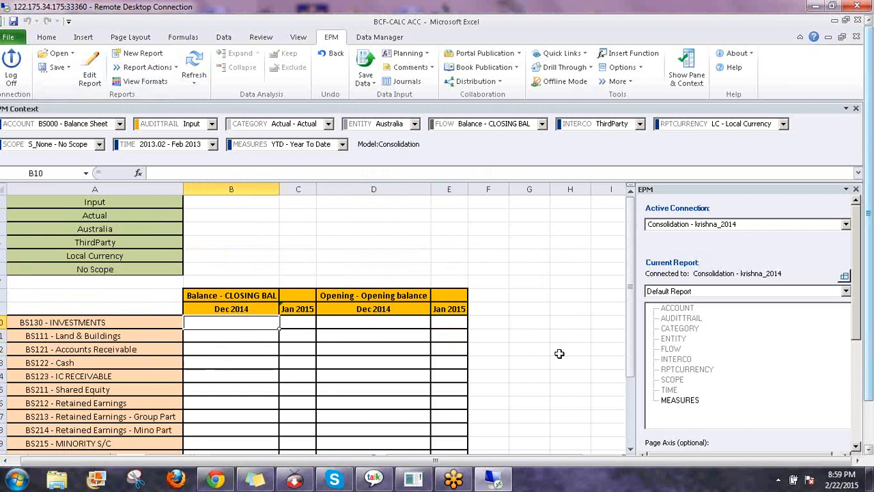
pyautogui.write('1000')
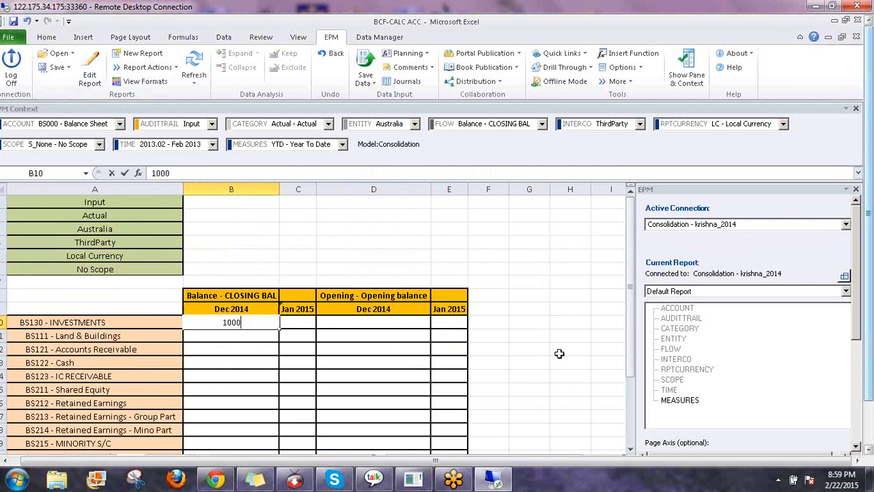
pyautogui.press('Return')
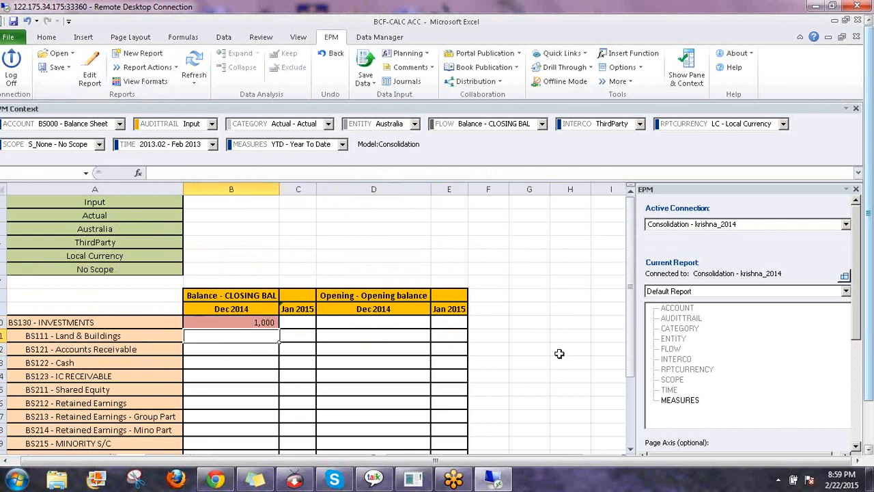
# Enter 2,000 for Land & Buildings and fill the 1,000-step series down to CF001
pyautogui.write('2,0')
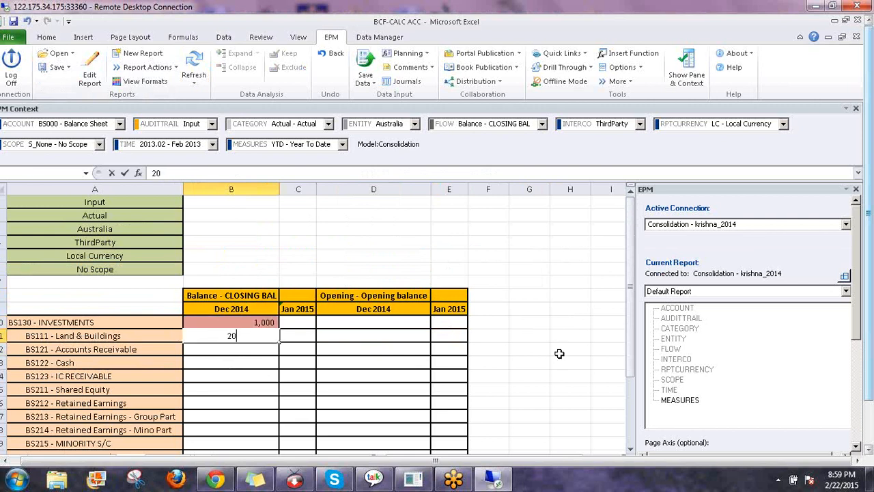
pyautogui.write('00')
pyautogui.press('Return')
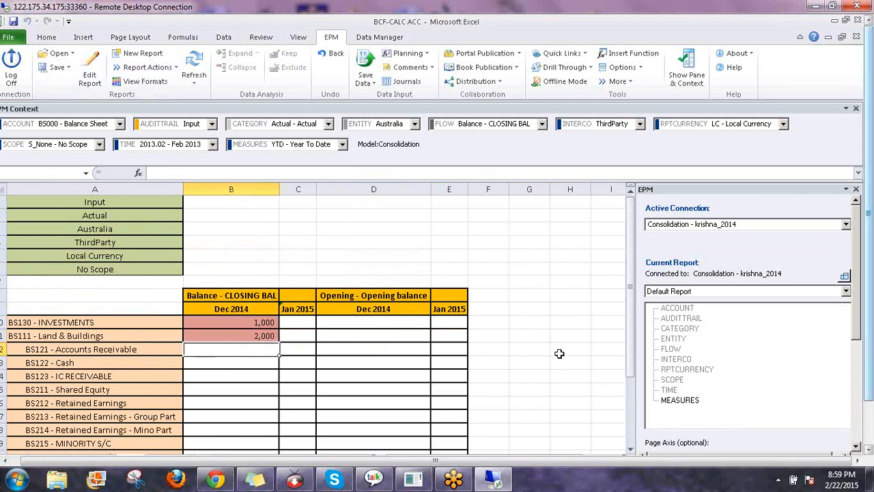
pyautogui.press('Up')
pyautogui.press('Up')
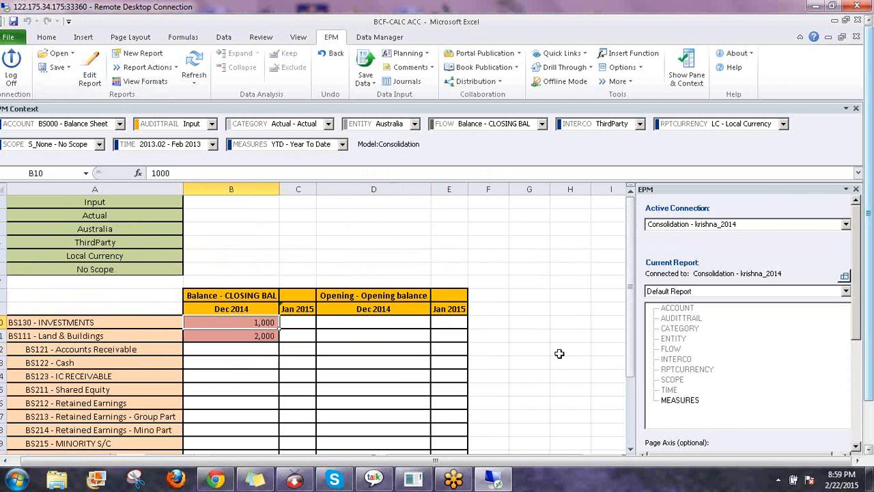
pyautogui.hotkey('shift', 'Down')
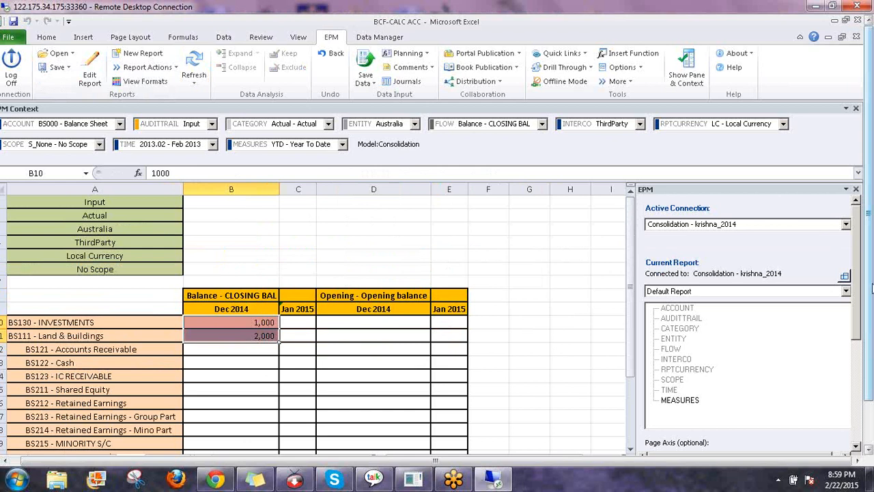
pyautogui.moveTo(871, 284); pyautogui.dragTo(871, 333)
pyautogui.moveTo(629, 320); pyautogui.dragTo(623, 369)
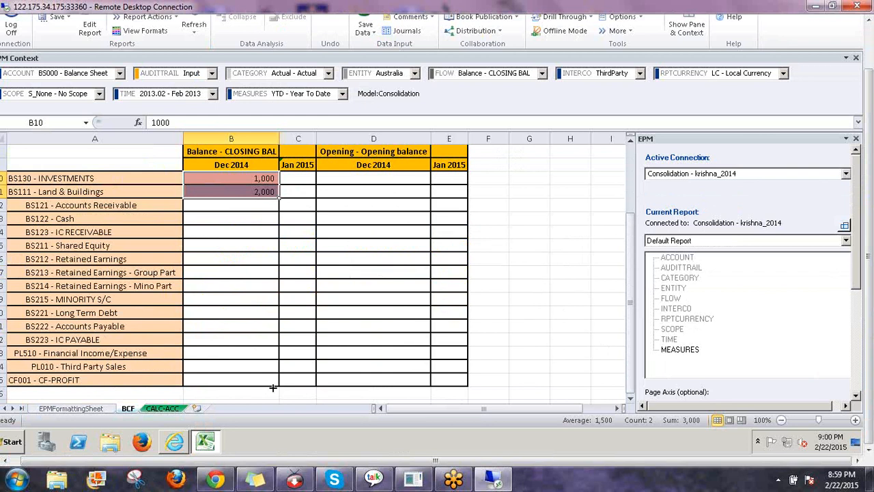
pyautogui.moveTo(271, 379); pyautogui.dragTo(271, 380)
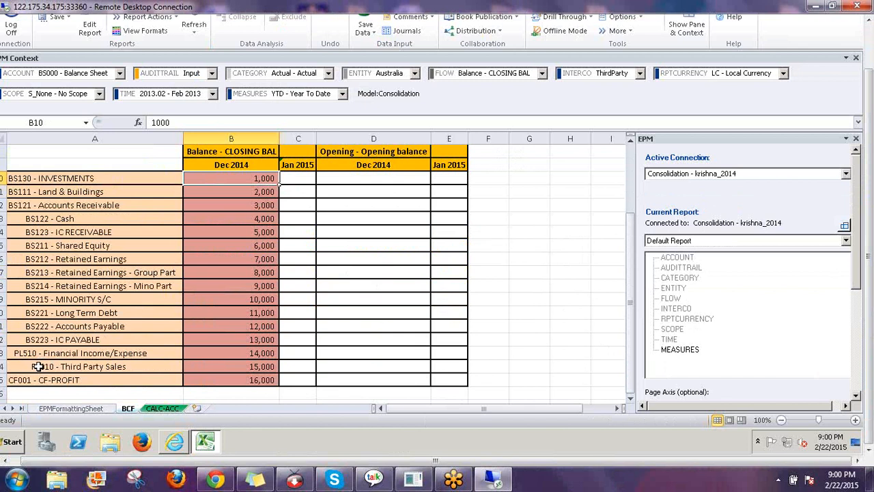
# Clear the 16,000 from the CF001 - CF-PROFIT row, leaving it blank
pyautogui.click(41, 355)
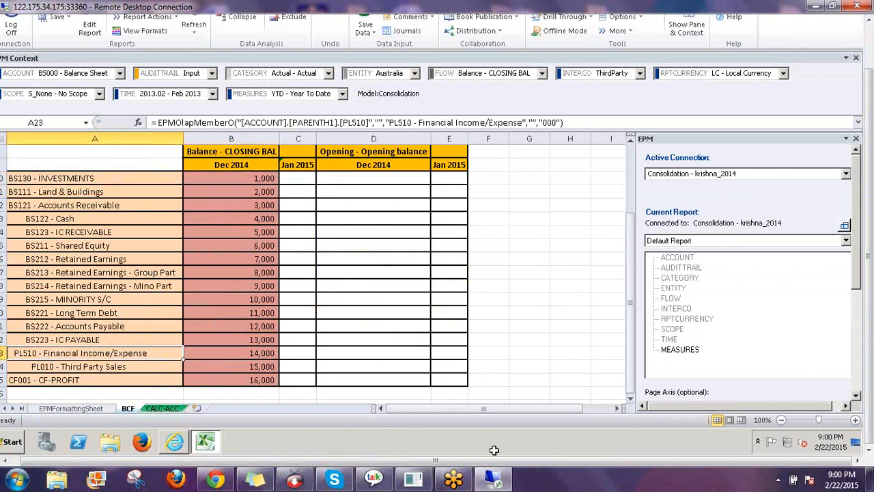
pyautogui.click(265, 379)
pyautogui.press('Delete')
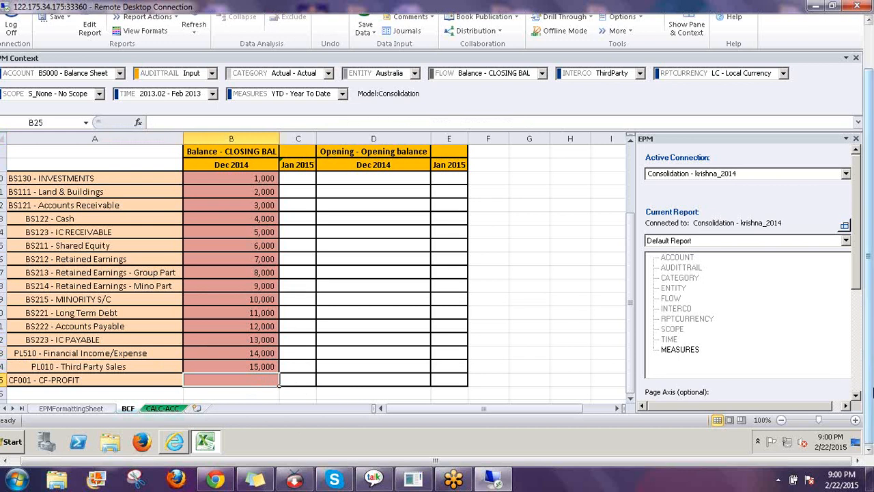
pyautogui.moveTo(869, 364); pyautogui.dragTo(869, 318)
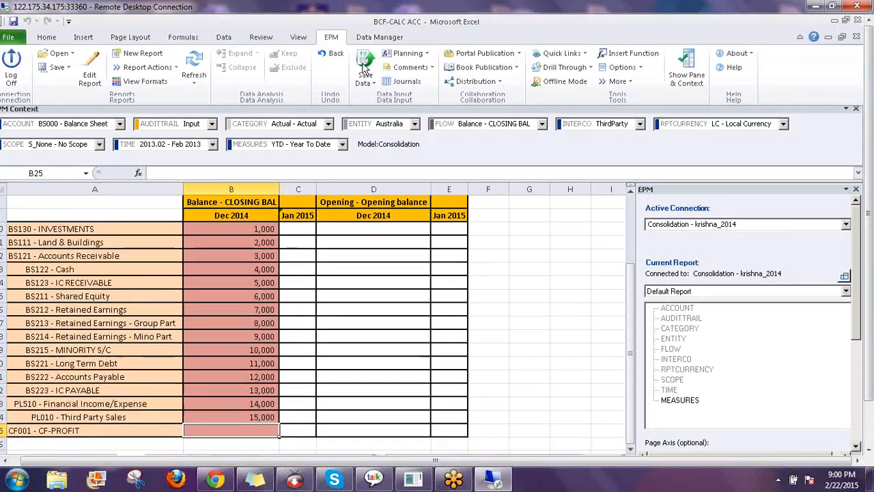
# Submit the 15 Dec 2014 closing balances with EPM Save Data; all 15 are accepted
pyautogui.click(365, 65)
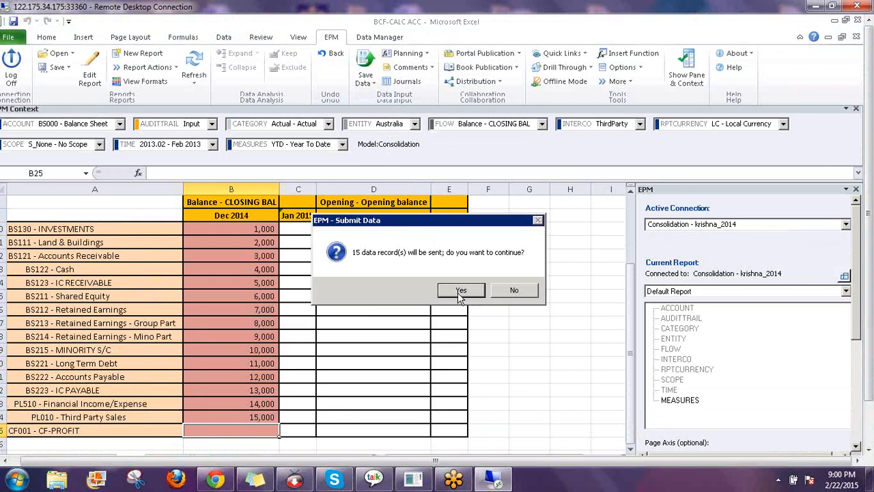
pyautogui.click(460, 291)
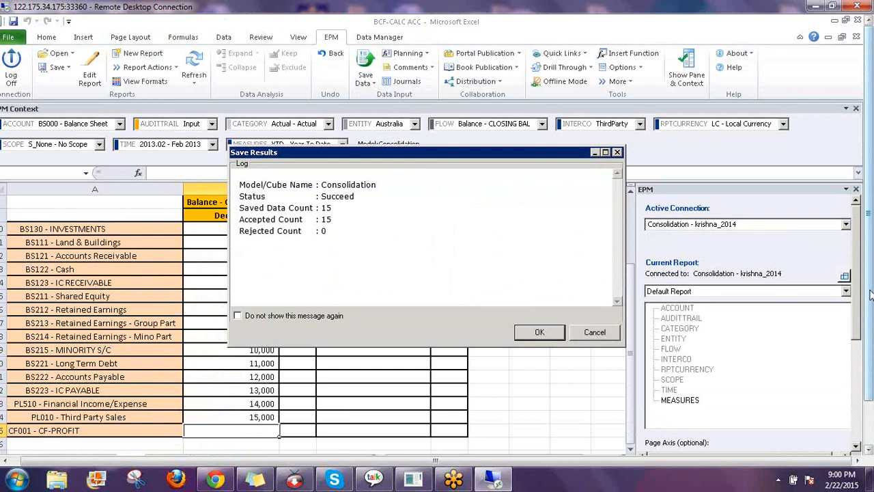
pyautogui.click(518, 327)
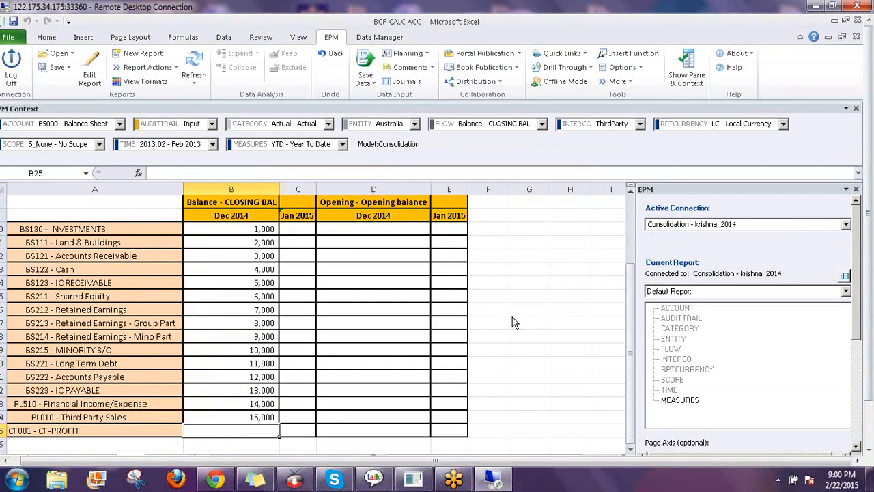
# In the BPC browser window, open Carry-Forward under Consolidation from the Business Rules list
pyautogui.moveTo(868, 349); pyautogui.dragTo(869, 403)
pyautogui.click(231, 152)
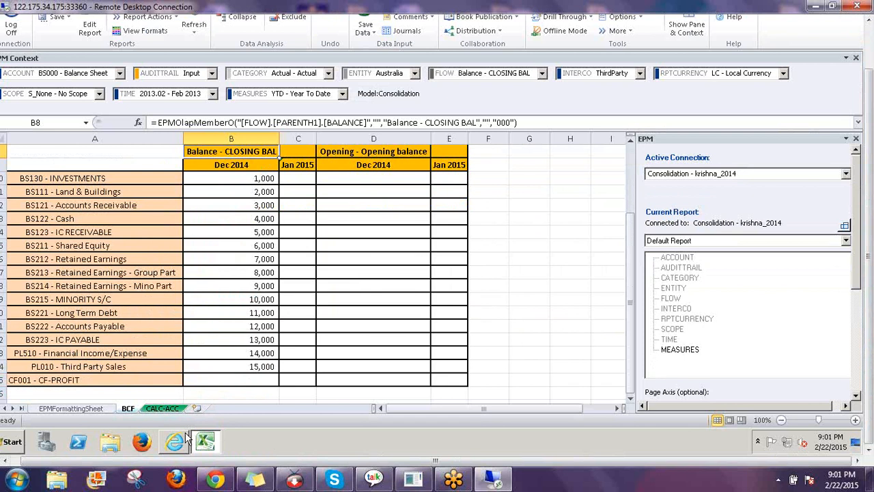
pyautogui.moveTo(174, 442)
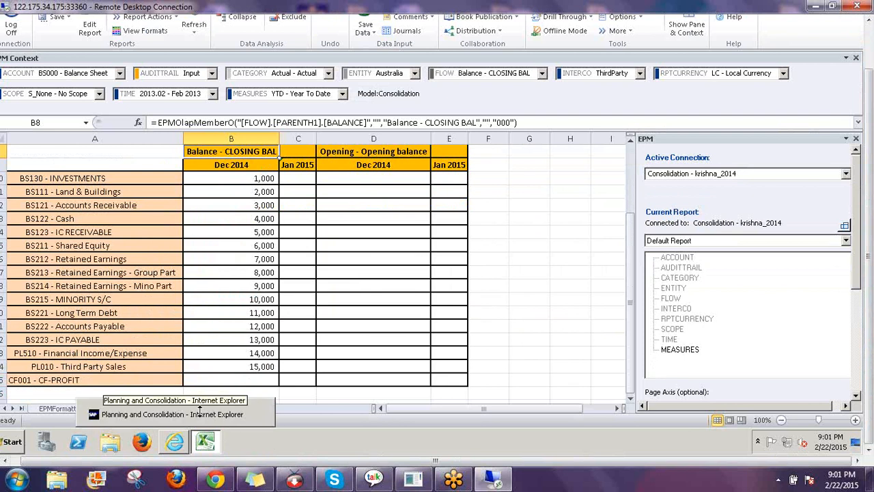
pyautogui.click(199, 412)
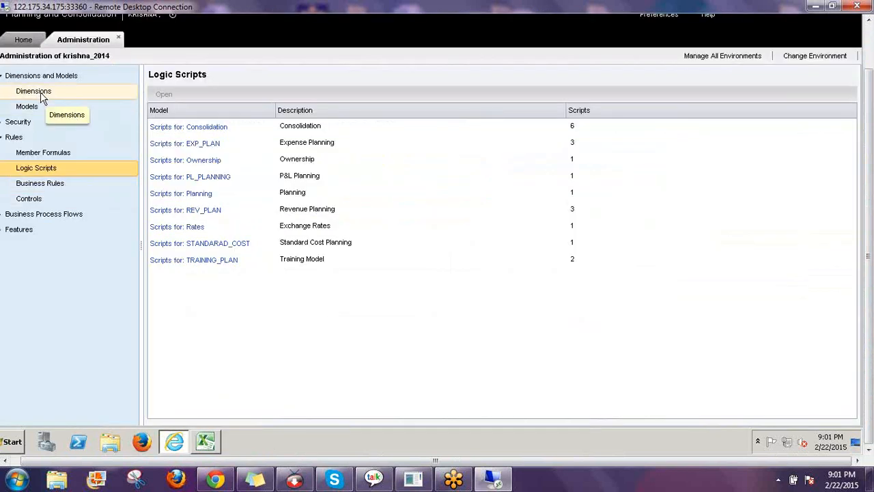
pyautogui.click(58, 189)
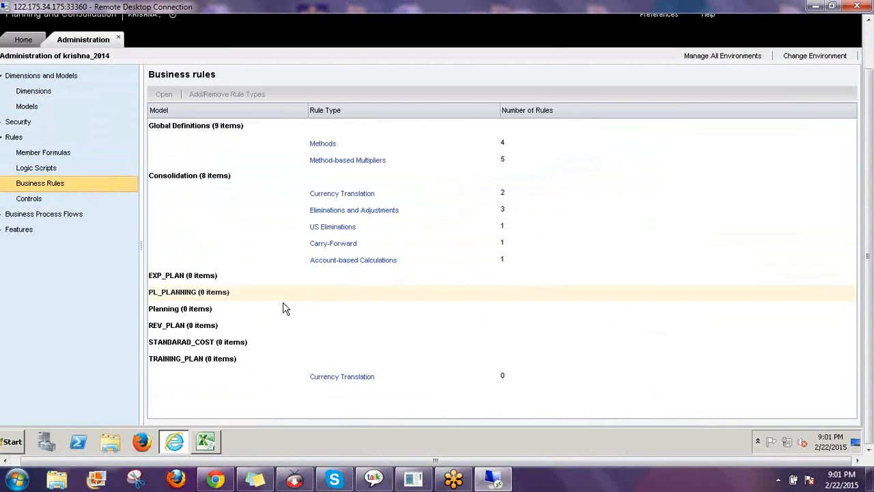
pyautogui.click(327, 247)
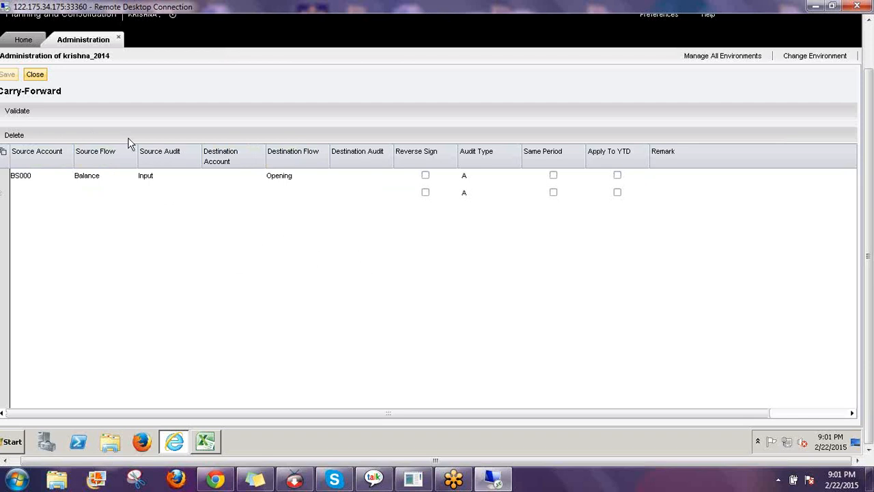
# Pick BS000 - Balance Sheet as the Carry-Forward source account, then return to Excel
pyautogui.click(64, 177)
pyautogui.click(66, 177)
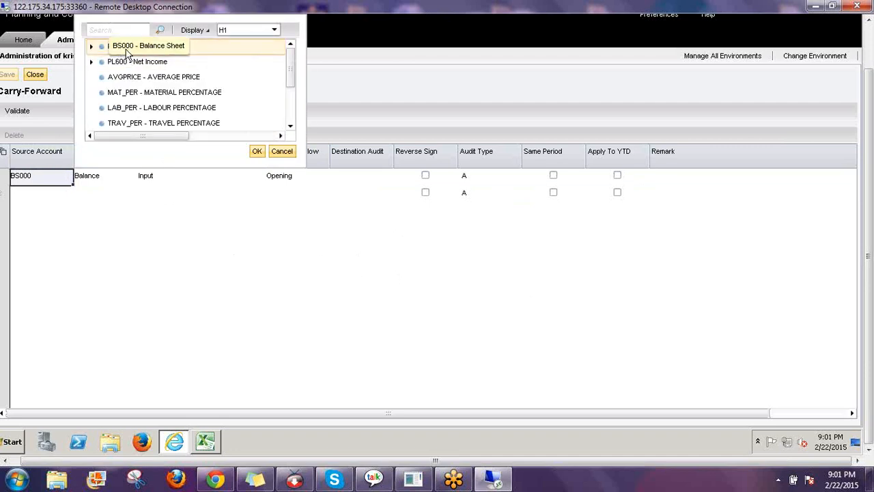
pyautogui.click(130, 51)
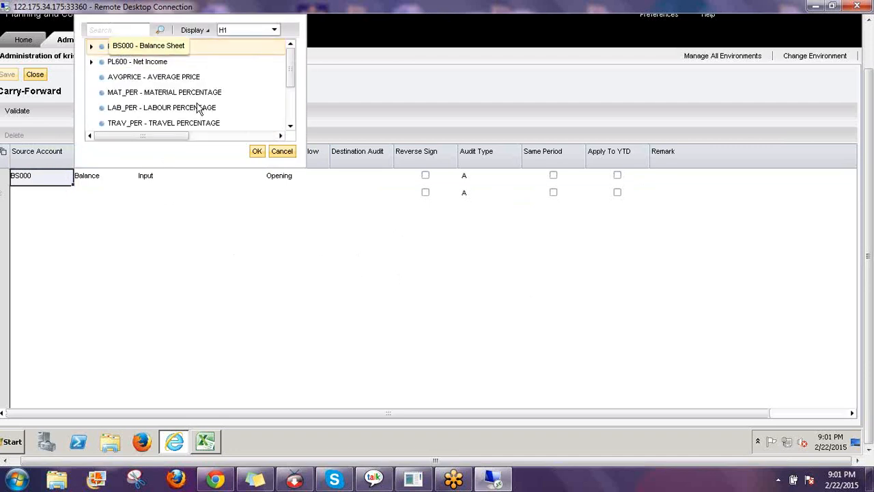
pyautogui.click(258, 152)
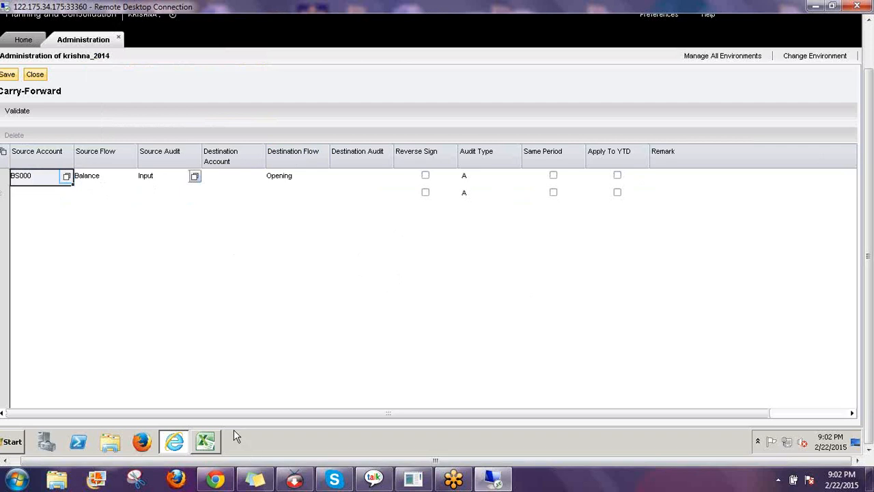
pyautogui.click(205, 442)
# Inspect cell A1's AUDITTRAIL formula showing Input, then go back to the Carry-Forward rule
pyautogui.scroll(3, 205, 273)
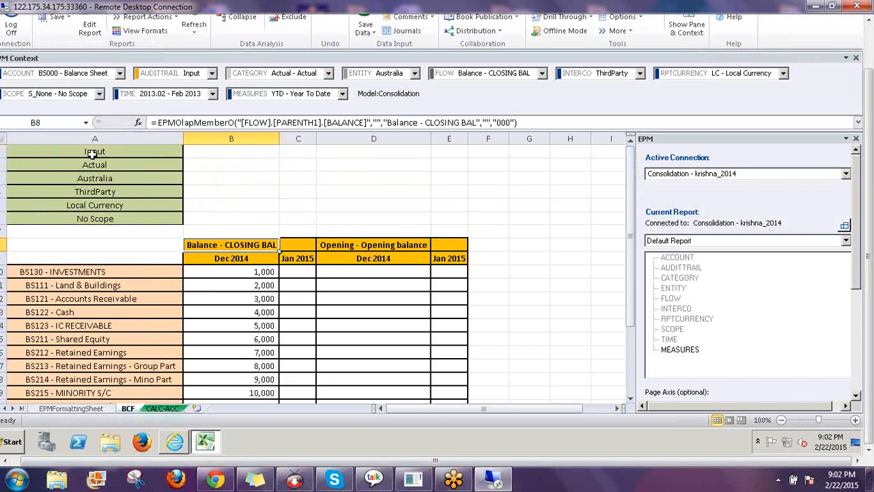
pyautogui.click(93, 153)
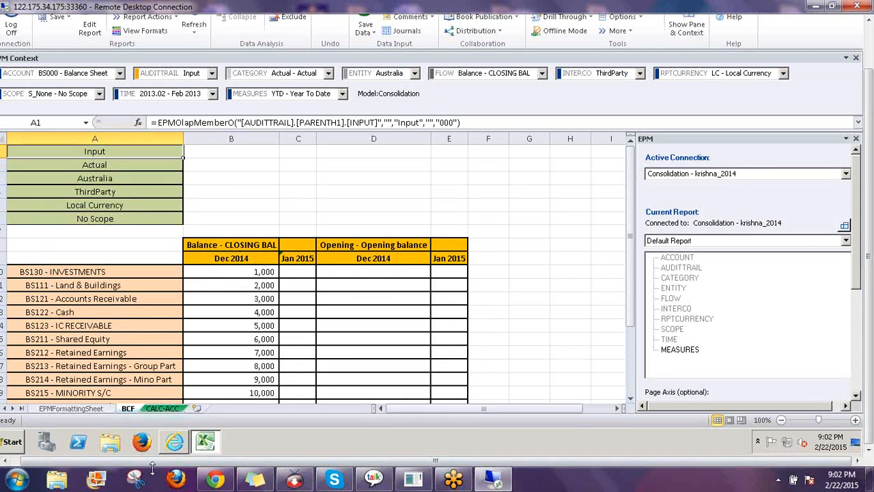
pyautogui.click(175, 442)
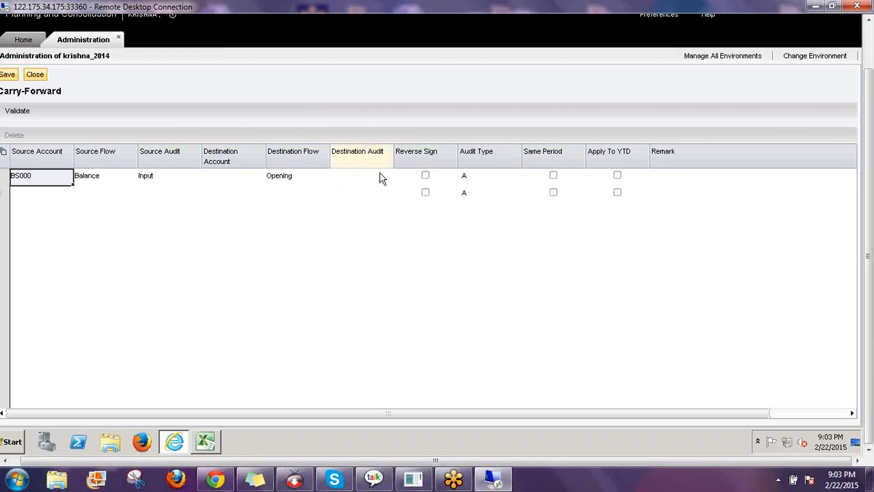
# Mark the source columns with *, F and an underline, with an arrow to Destination Flow
pyautogui.click(786, 251)
pyautogui.moveTo(45, 123)
pyautogui.mouseDown()
pyautogui.moveTo(49, 137)
pyautogui.moveTo(57, 129)
pyautogui.mouseUp()
pyautogui.moveTo(104, 119)
pyautogui.mouseDown()
pyautogui.moveTo(91, 133)
pyautogui.moveTo(105, 127)
pyautogui.mouseUp()
pyautogui.moveTo(155, 116)
pyautogui.mouseDown()
pyautogui.moveTo(155, 137)
pyautogui.moveTo(173, 134)
pyautogui.moveTo(149, 136)
pyautogui.moveTo(185, 122)
pyautogui.mouseUp()
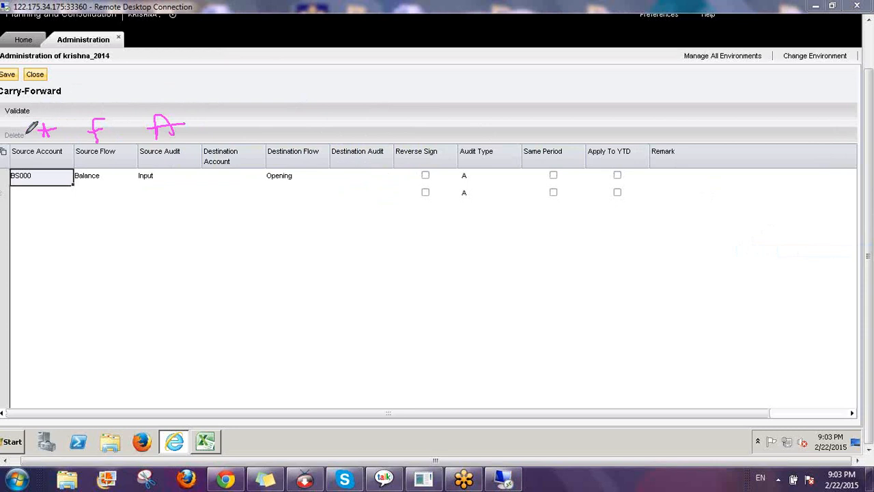
pyautogui.moveTo(26, 135)
pyautogui.mouseDown()
pyautogui.moveTo(231, 143)
pyautogui.moveTo(381, 135)
pyautogui.mouseUp()
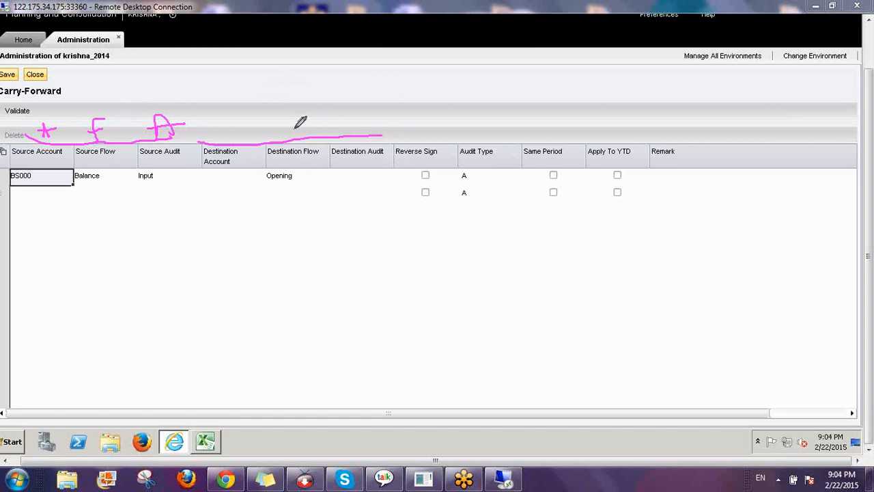
pyautogui.moveTo(284, 128)
pyautogui.mouseDown()
pyautogui.moveTo(287, 143)
pyautogui.moveTo(292, 125)
pyautogui.mouseUp()
# Write 'S-D' and '1000 -1000' beside Reverse Sign and tick the first row's box
pyautogui.moveTo(403, 94)
pyautogui.mouseDown()
pyautogui.moveTo(398, 107)
pyautogui.moveTo(445, 84)
pyautogui.moveTo(439, 89)
pyautogui.mouseUp()
pyautogui.moveTo(443, 87); pyautogui.dragTo(441, 116)
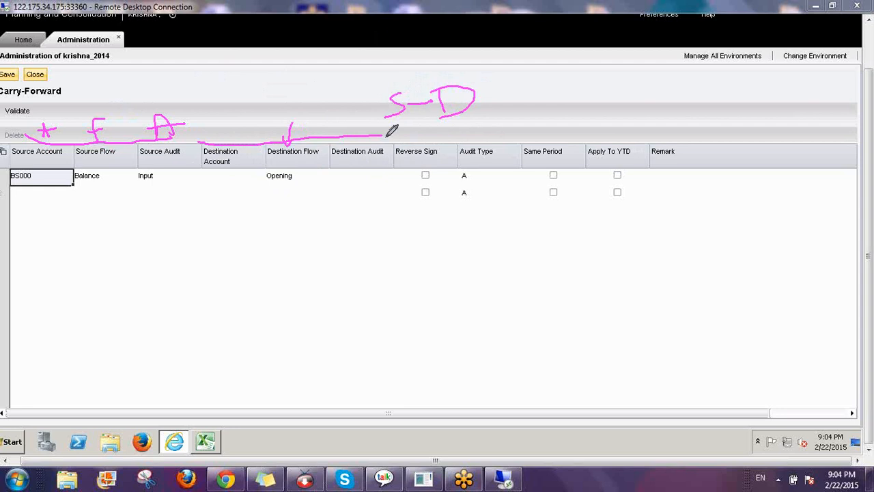
pyautogui.moveTo(388, 137)
pyautogui.mouseDown()
pyautogui.moveTo(388, 155)
pyautogui.moveTo(400, 141)
pyautogui.moveTo(415, 147)
pyautogui.moveTo(420, 135)
pyautogui.moveTo(465, 127)
pyautogui.moveTo(472, 135)
pyautogui.moveTo(523, 112)
pyautogui.mouseUp()
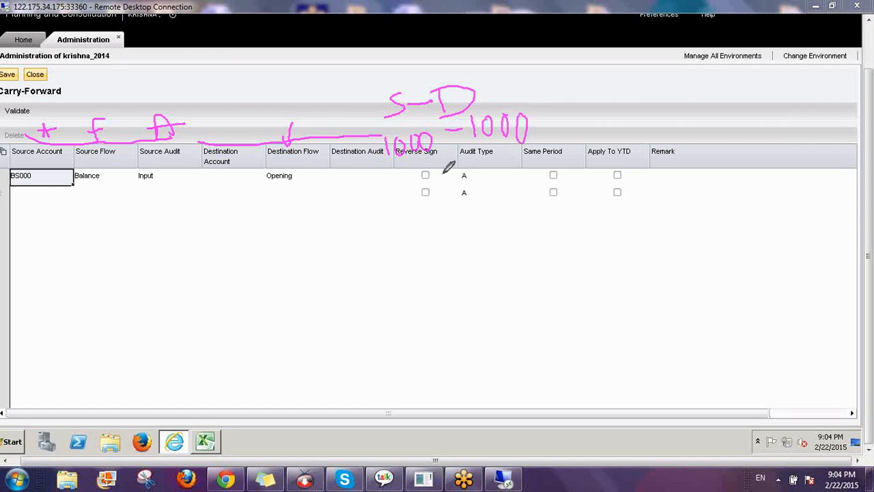
pyautogui.moveTo(424, 172); pyautogui.dragTo(442, 160)
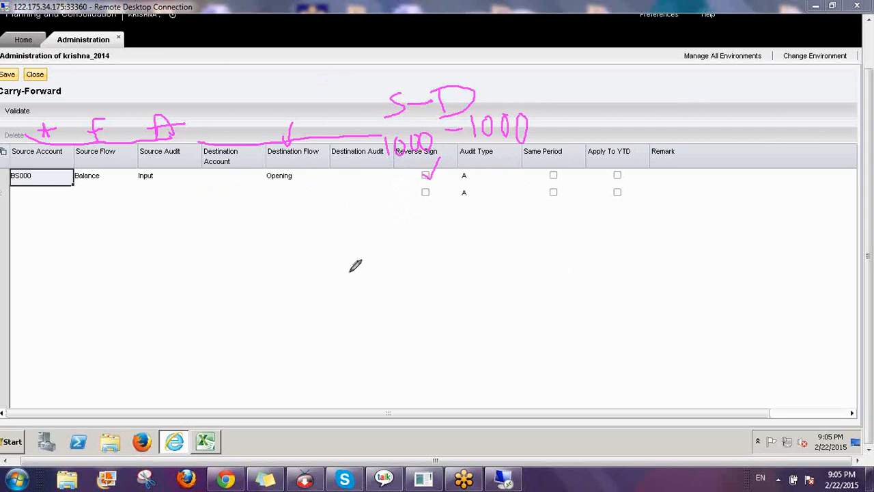
# Handwrite the CY_RE and PY notes below the Carry-Forward grid
pyautogui.moveTo(355, 266)
pyautogui.mouseDown()
pyautogui.moveTo(359, 289)
pyautogui.moveTo(377, 275)
pyautogui.moveTo(379, 321)
pyautogui.mouseUp()
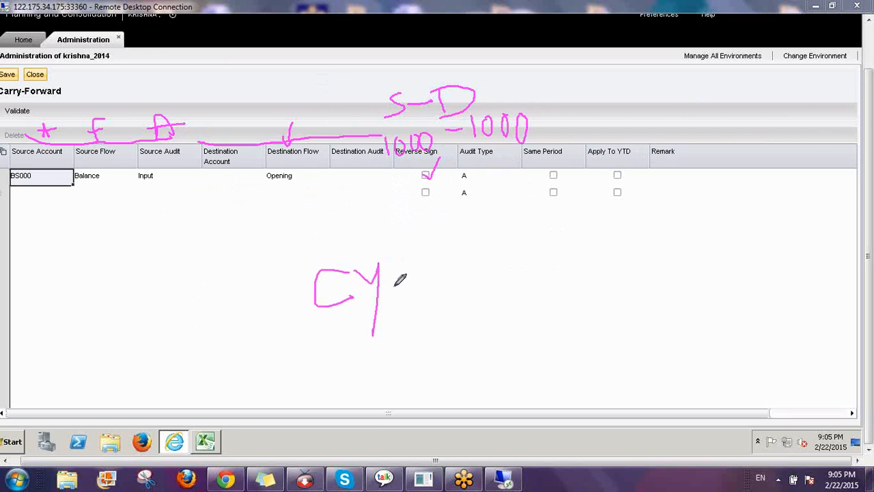
pyautogui.moveTo(394, 287); pyautogui.dragTo(437, 278)
pyautogui.moveTo(424, 240); pyautogui.dragTo(478, 263)
pyautogui.moveTo(485, 232)
pyautogui.mouseDown()
pyautogui.moveTo(519, 246)
pyautogui.moveTo(509, 240)
pyautogui.mouseUp()
pyautogui.moveTo(338, 351)
pyautogui.mouseDown()
pyautogui.moveTo(354, 406)
pyautogui.moveTo(354, 377)
pyautogui.mouseUp()
pyautogui.moveTo(384, 338); pyautogui.dragTo(411, 359)
pyautogui.moveTo(412, 338); pyautogui.dragTo(415, 403)
pyautogui.moveTo(422, 366)
pyautogui.mouseDown()
pyautogui.moveTo(459, 355)
pyautogui.moveTo(498, 319)
pyautogui.moveTo(514, 345)
pyautogui.mouseUp()
# Add PY_RE and ACC notes with an arrow from CY_RE to ACC, then clear the ink
pyautogui.moveTo(531, 304)
pyautogui.mouseDown()
pyautogui.moveTo(523, 346)
pyautogui.moveTo(544, 334)
pyautogui.mouseUp()
pyautogui.moveTo(594, 318)
pyautogui.mouseDown()
pyautogui.moveTo(599, 274)
pyautogui.moveTo(628, 316)
pyautogui.moveTo(621, 292)
pyautogui.mouseUp()
pyautogui.moveTo(665, 261)
pyautogui.mouseDown()
pyautogui.moveTo(634, 293)
pyautogui.moveTo(668, 305)
pyautogui.moveTo(695, 299)
pyautogui.mouseUp()
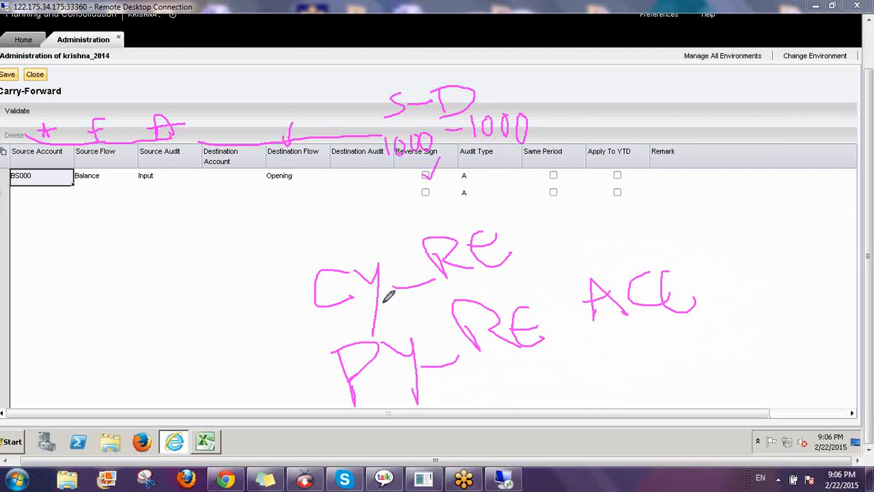
pyautogui.moveTo(547, 223)
pyautogui.mouseDown()
pyautogui.moveTo(578, 246)
pyautogui.moveTo(552, 287)
pyautogui.moveTo(572, 276)
pyautogui.mouseUp()
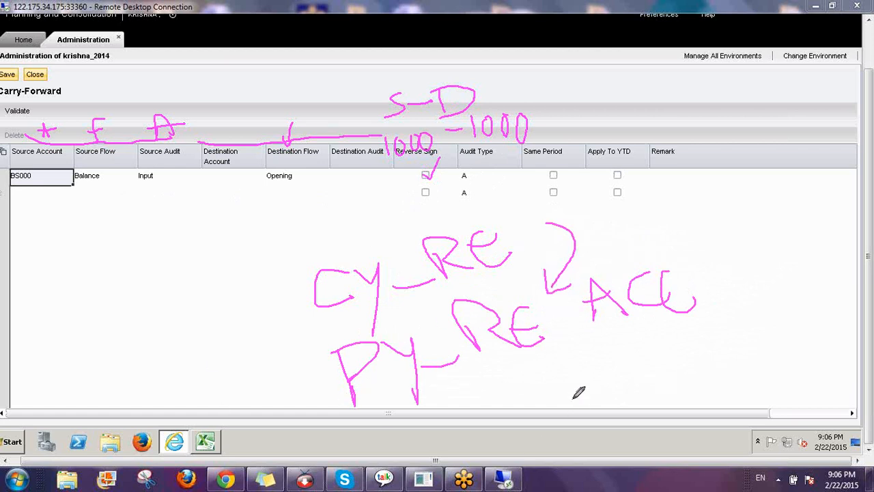
pyautogui.moveTo(314, 316)
pyautogui.mouseDown()
pyautogui.moveTo(431, 309)
pyautogui.moveTo(463, 188)
pyautogui.moveTo(301, 269)
pyautogui.moveTo(324, 323)
pyautogui.mouseUp()
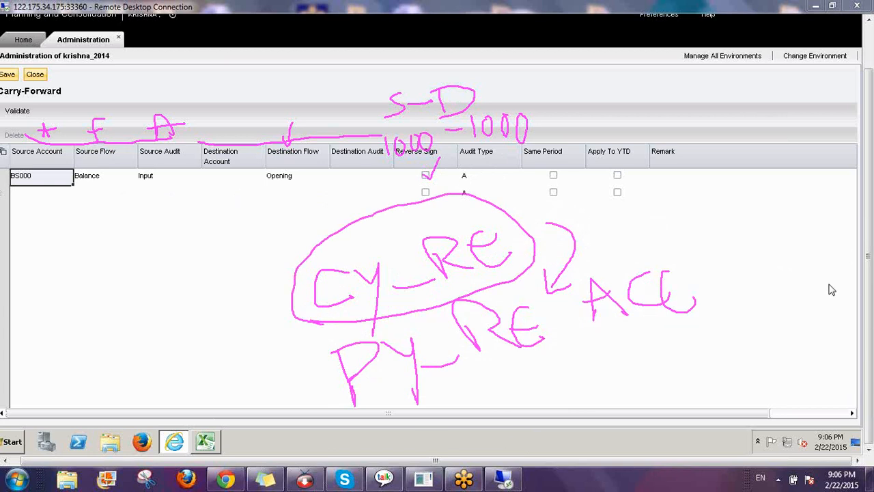
pyautogui.click(783, 304)
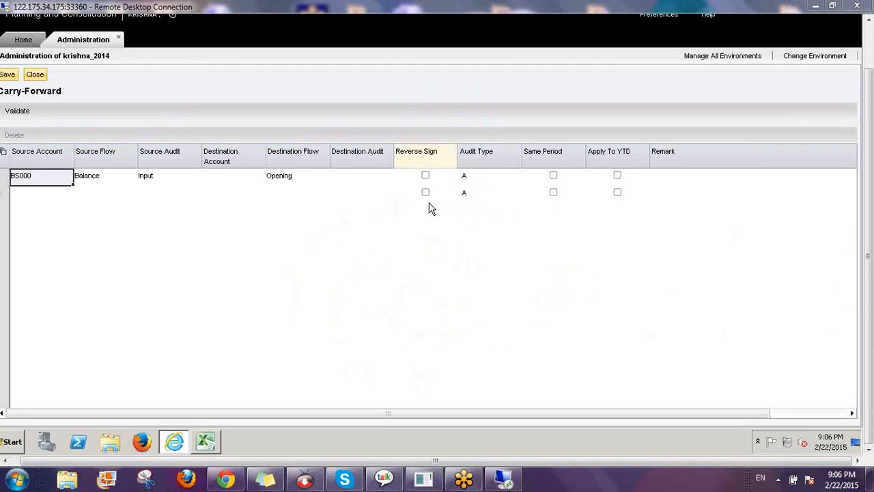
# Return to the Carry-Forward rule and start editing the BS000 row's audit type
pyautogui.click(479, 178)
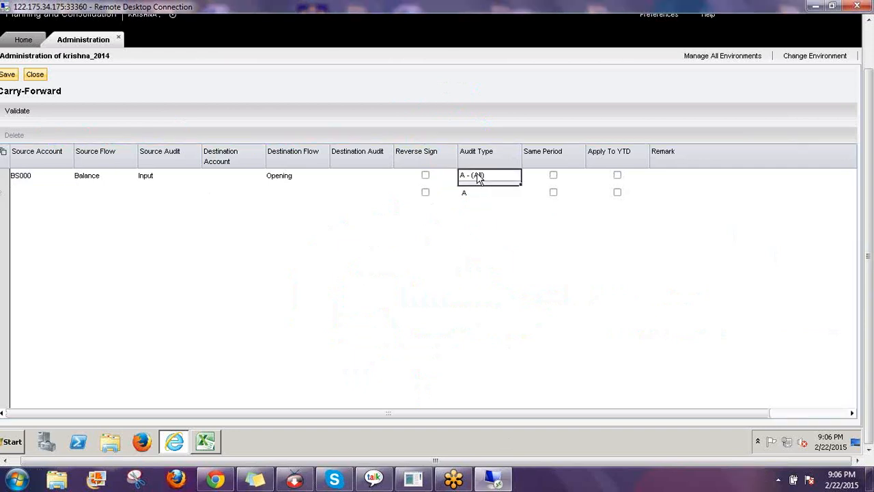
pyautogui.click(480, 178)
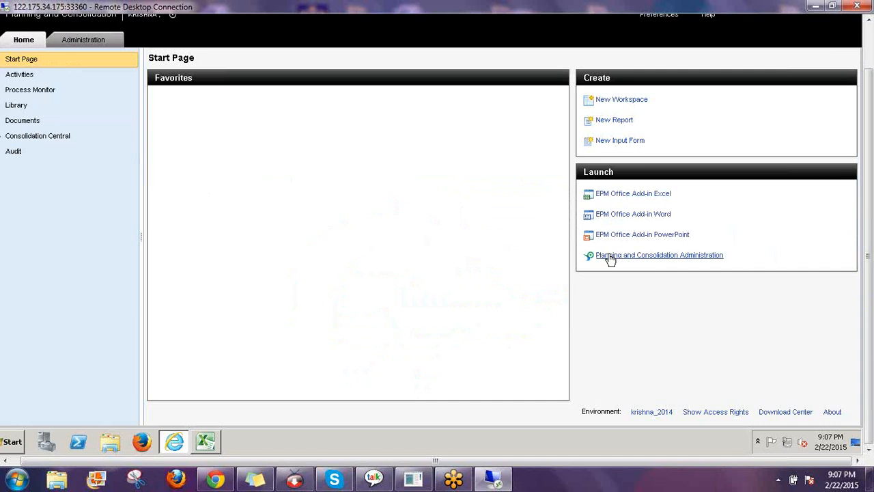
pyautogui.click(90, 39)
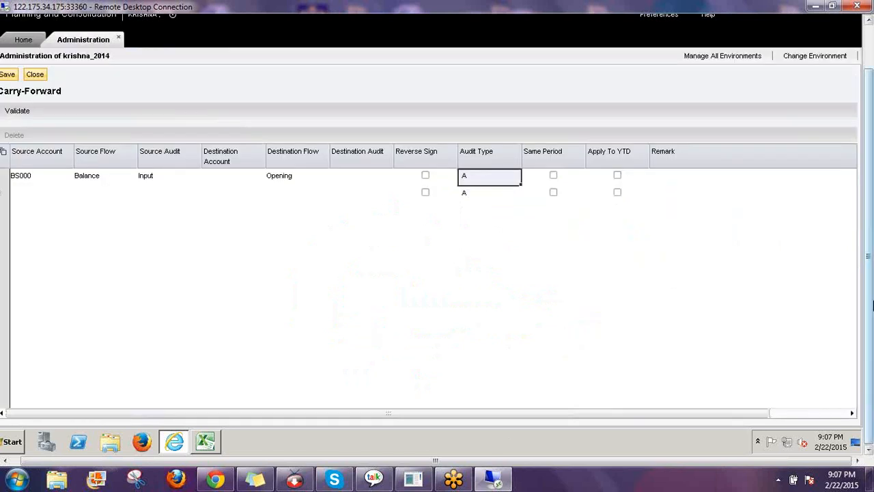
pyautogui.moveTo(870, 315); pyautogui.dragTo(869, 253)
pyautogui.doubleClick(486, 232)
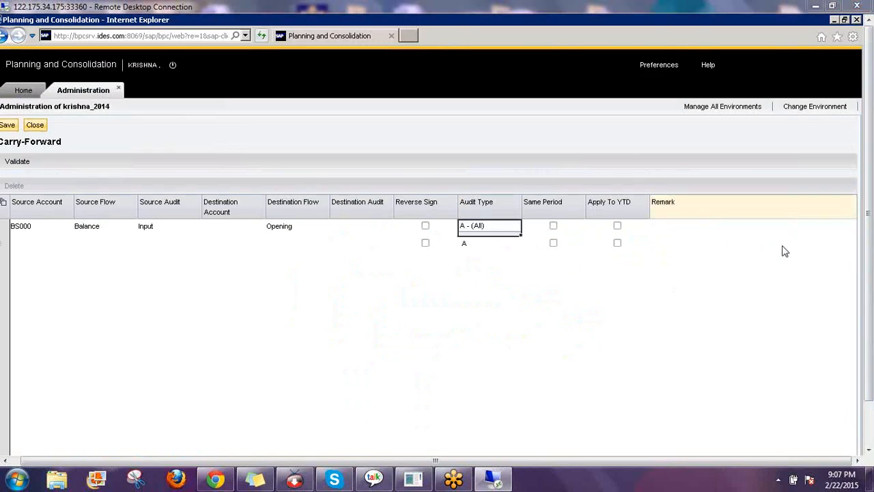
# Annotate the audit type options A, M, I, N, W and Auto, then clear the annotations
pyautogui.click(783, 246)
pyautogui.moveTo(685, 154); pyautogui.dragTo(718, 125)
pyautogui.moveTo(692, 179)
pyautogui.mouseDown()
pyautogui.moveTo(700, 164)
pyautogui.moveTo(720, 159)
pyautogui.moveTo(727, 237)
pyautogui.mouseUp()
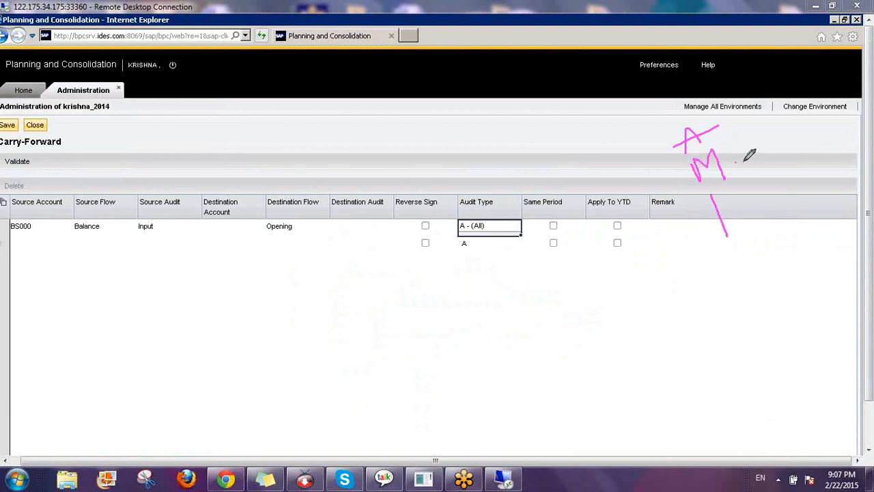
pyautogui.moveTo(734, 163)
pyautogui.mouseDown()
pyautogui.moveTo(764, 155)
pyautogui.moveTo(833, 165)
pyautogui.mouseUp()
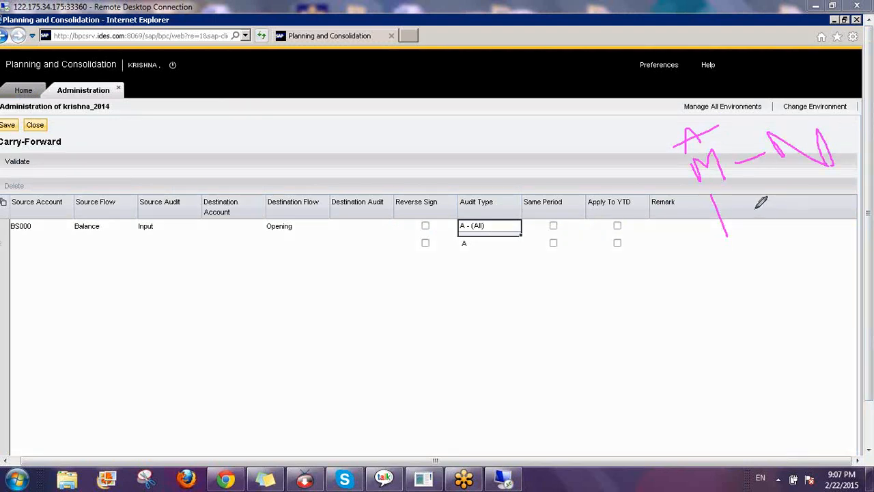
pyautogui.moveTo(755, 209)
pyautogui.mouseDown()
pyautogui.moveTo(785, 196)
pyautogui.moveTo(796, 206)
pyautogui.moveTo(818, 176)
pyautogui.mouseUp()
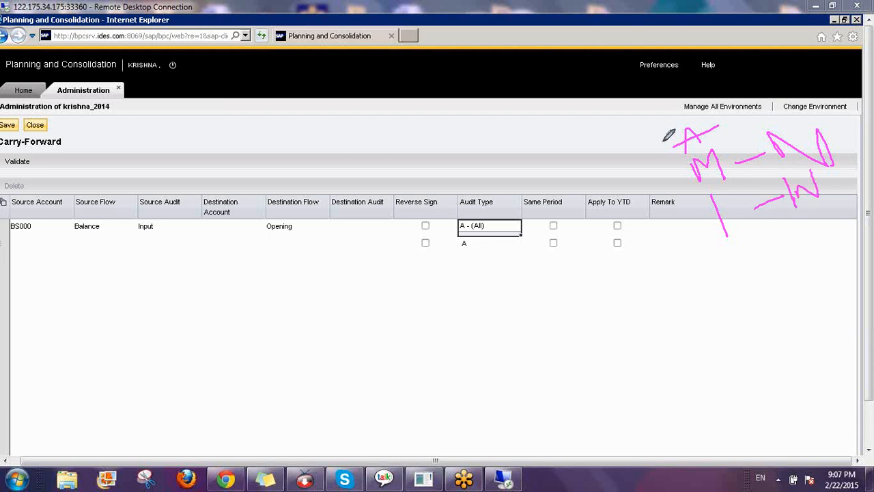
pyautogui.moveTo(686, 140); pyautogui.dragTo(609, 131)
pyautogui.moveTo(550, 160)
pyautogui.mouseDown()
pyautogui.moveTo(575, 137)
pyautogui.moveTo(577, 120)
pyautogui.moveTo(608, 106)
pyautogui.moveTo(610, 131)
pyautogui.moveTo(622, 116)
pyautogui.moveTo(631, 127)
pyautogui.moveTo(640, 109)
pyautogui.mouseUp()
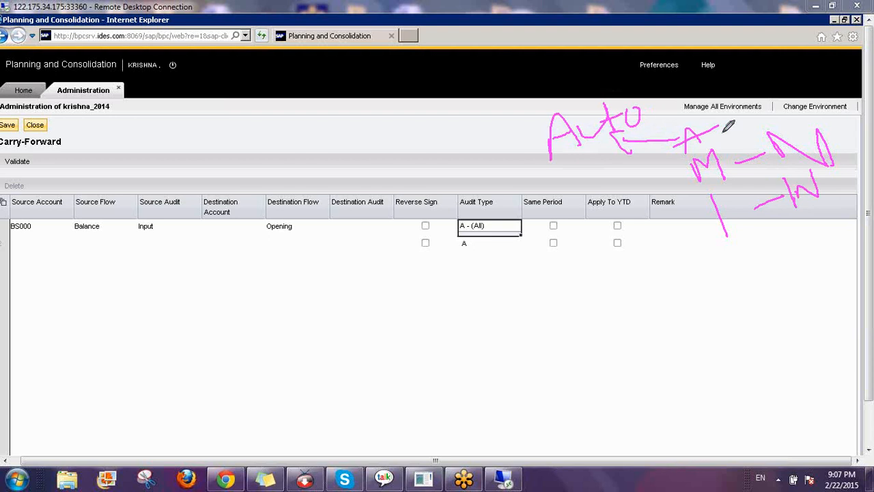
pyautogui.moveTo(724, 128)
pyautogui.mouseDown()
pyautogui.moveTo(669, 151)
pyautogui.moveTo(523, 144)
pyautogui.moveTo(630, 88)
pyautogui.moveTo(686, 92)
pyautogui.moveTo(732, 130)
pyautogui.mouseUp()
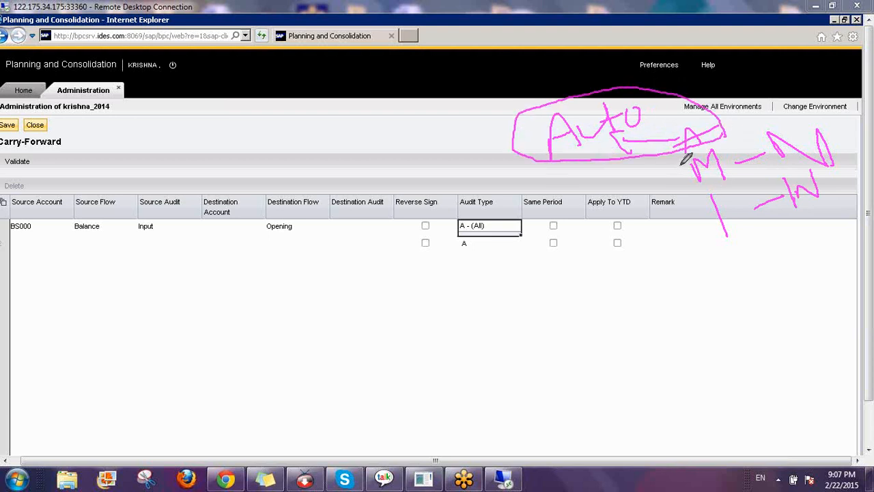
pyautogui.moveTo(685, 163)
pyautogui.mouseDown()
pyautogui.moveTo(671, 183)
pyautogui.moveTo(683, 218)
pyautogui.mouseUp()
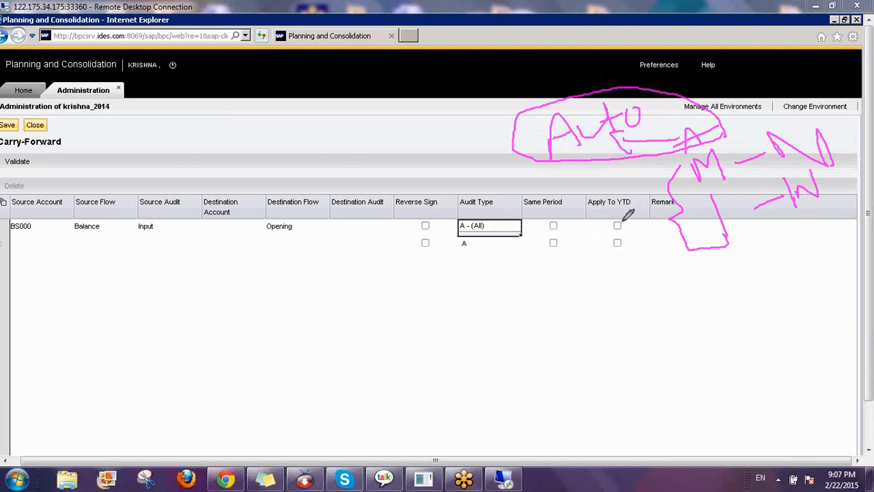
pyautogui.moveTo(625, 214); pyautogui.dragTo(670, 222)
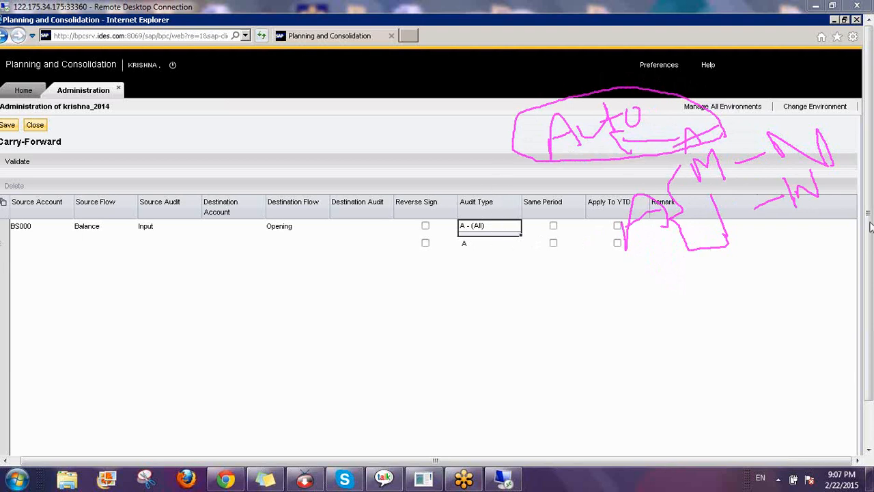
pyautogui.rightClick(785, 297)
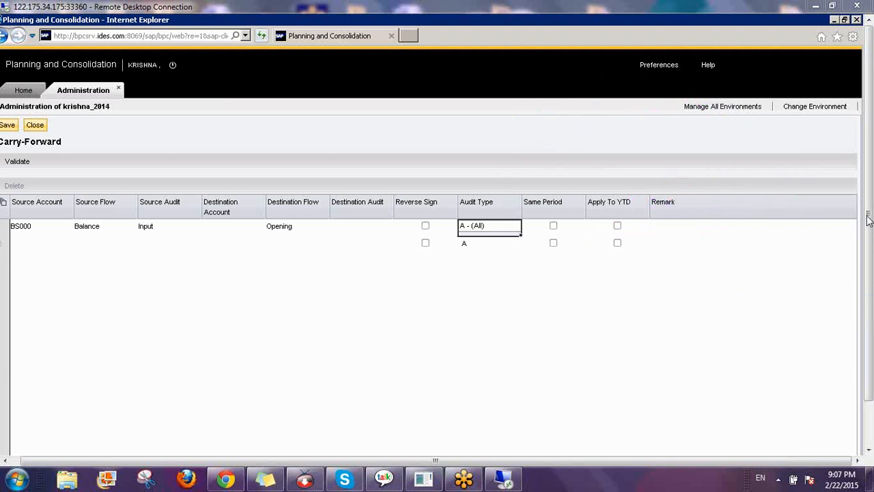
# Keep audit type A (All) for the BS000 row
pyautogui.click(503, 228)
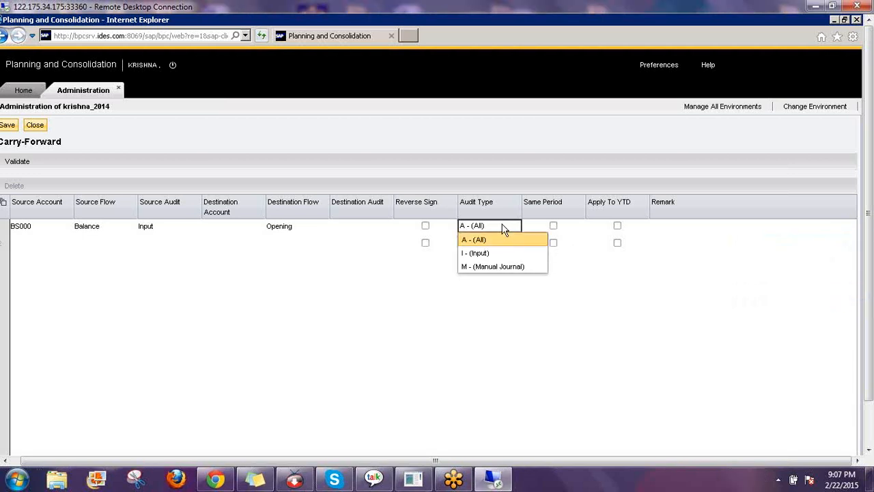
pyautogui.click(503, 228)
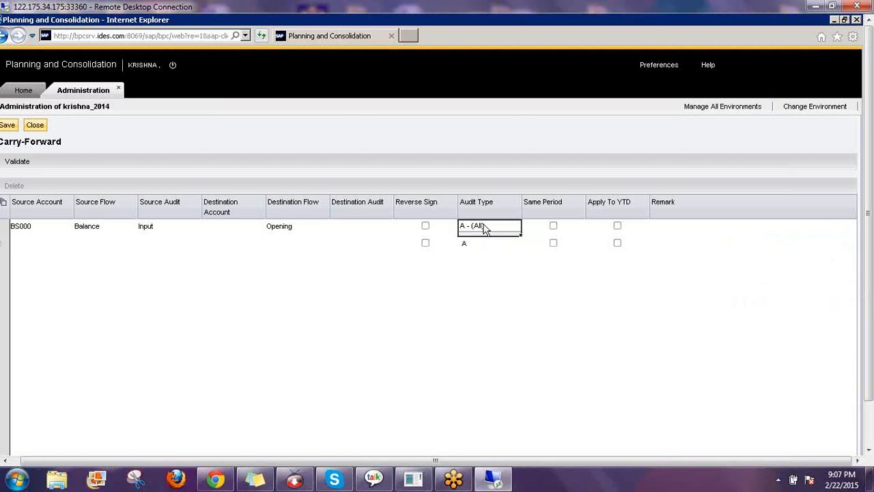
pyautogui.click(486, 230)
pyautogui.click(486, 230)
pyautogui.click(486, 231)
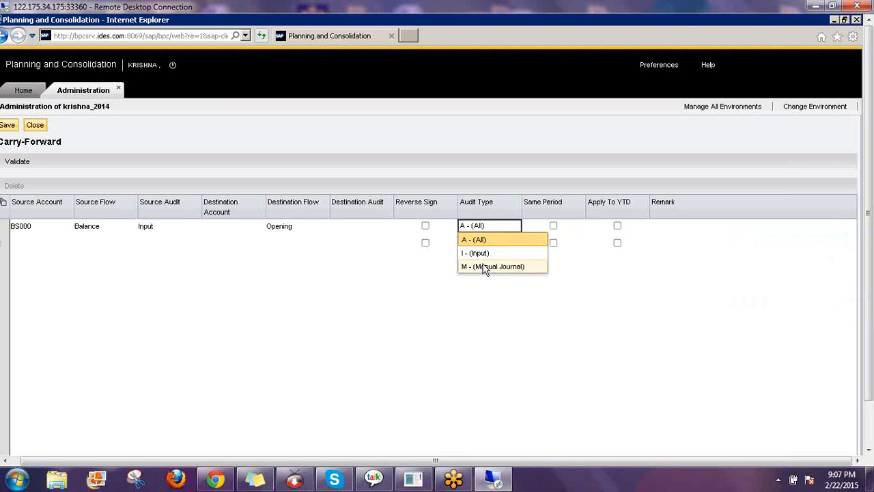
pyautogui.click(562, 138)
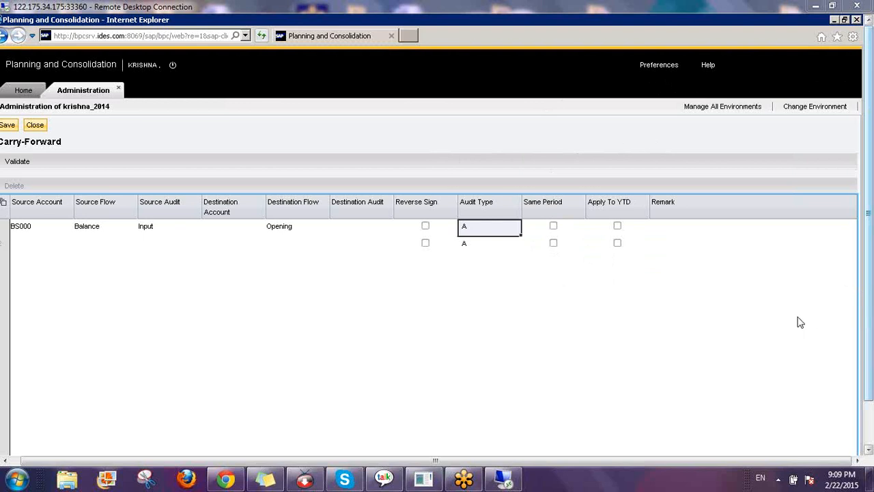
# Circle Same Period, link Source Account to Destination Account, and add a C/N note
pyautogui.moveTo(522, 182)
pyautogui.mouseDown()
pyautogui.moveTo(533, 264)
pyautogui.moveTo(576, 263)
pyautogui.moveTo(513, 172)
pyautogui.moveTo(520, 179)
pyautogui.mouseUp()
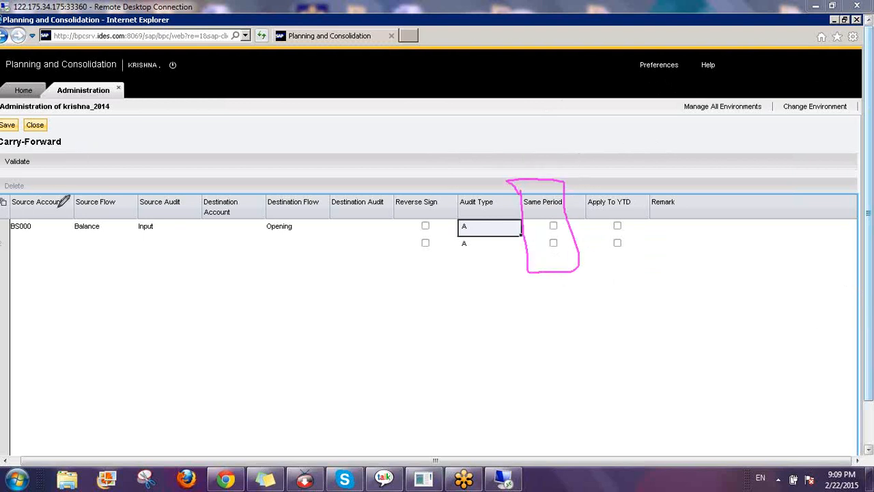
pyautogui.moveTo(54, 209); pyautogui.dragTo(239, 186)
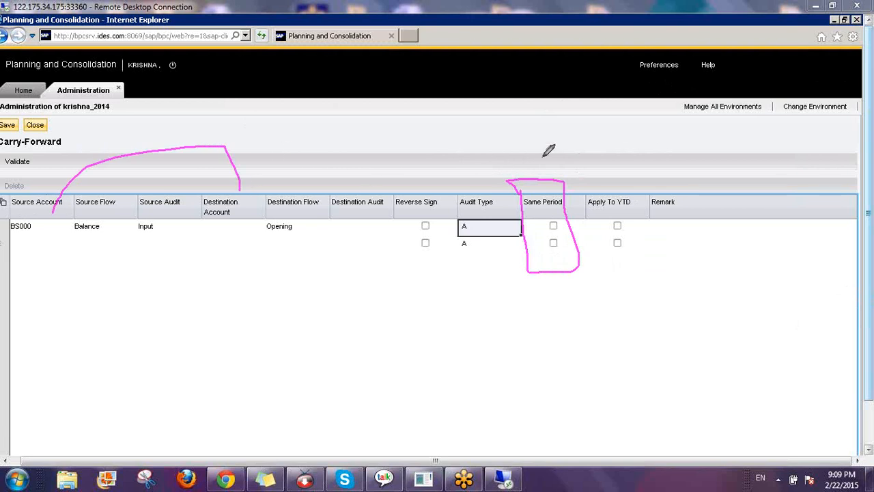
pyautogui.moveTo(337, 140)
pyautogui.mouseDown()
pyautogui.moveTo(312, 151)
pyautogui.moveTo(336, 162)
pyautogui.mouseUp()
pyautogui.moveTo(362, 124); pyautogui.dragTo(354, 183)
pyautogui.moveTo(394, 159)
pyautogui.mouseDown()
pyautogui.moveTo(393, 134)
pyautogui.moveTo(420, 126)
pyautogui.mouseUp()
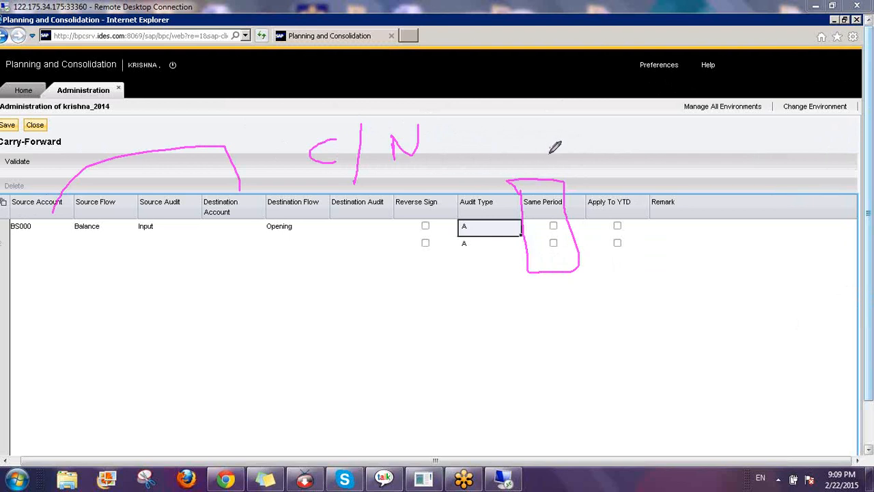
pyautogui.moveTo(550, 146)
pyautogui.mouseDown()
pyautogui.moveTo(549, 191)
pyautogui.moveTo(556, 174)
pyautogui.mouseUp()
# Mark Apply To YTD with Per/YTD, circle Remark, clear the ink, and validate the rule
pyautogui.moveTo(595, 190)
pyautogui.mouseDown()
pyautogui.moveTo(638, 227)
pyautogui.moveTo(636, 173)
pyautogui.moveTo(618, 232)
pyautogui.mouseUp()
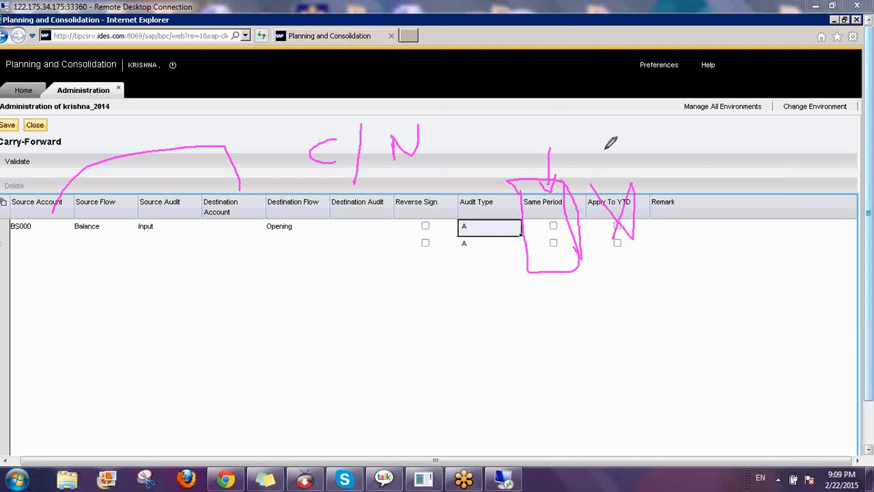
pyautogui.moveTo(611, 133)
pyautogui.mouseDown()
pyautogui.moveTo(613, 176)
pyautogui.moveTo(618, 155)
pyautogui.moveTo(678, 150)
pyautogui.moveTo(678, 159)
pyautogui.mouseUp()
pyautogui.moveTo(741, 132)
pyautogui.mouseDown()
pyautogui.moveTo(759, 127)
pyautogui.moveTo(749, 176)
pyautogui.mouseUp()
pyautogui.moveTo(768, 144)
pyautogui.mouseDown()
pyautogui.moveTo(779, 132)
pyautogui.moveTo(794, 163)
pyautogui.moveTo(755, 176)
pyautogui.mouseUp()
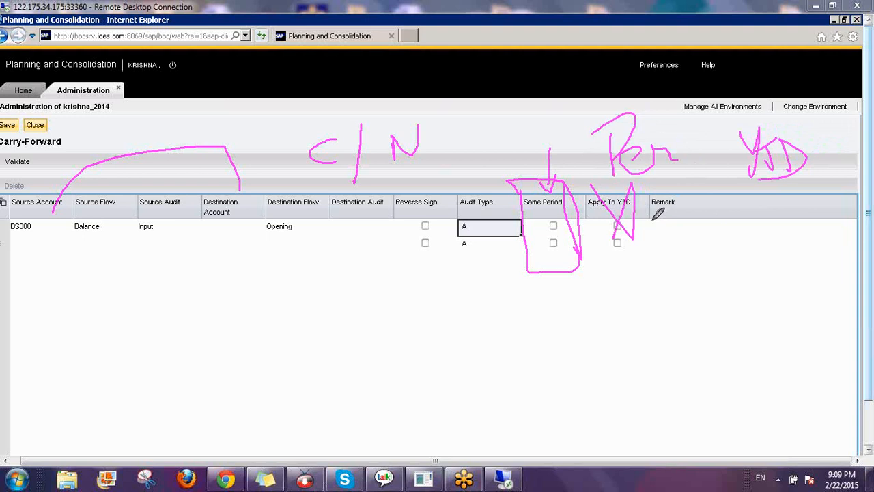
pyautogui.moveTo(652, 220)
pyautogui.mouseDown()
pyautogui.moveTo(790, 236)
pyautogui.moveTo(668, 230)
pyautogui.mouseUp()
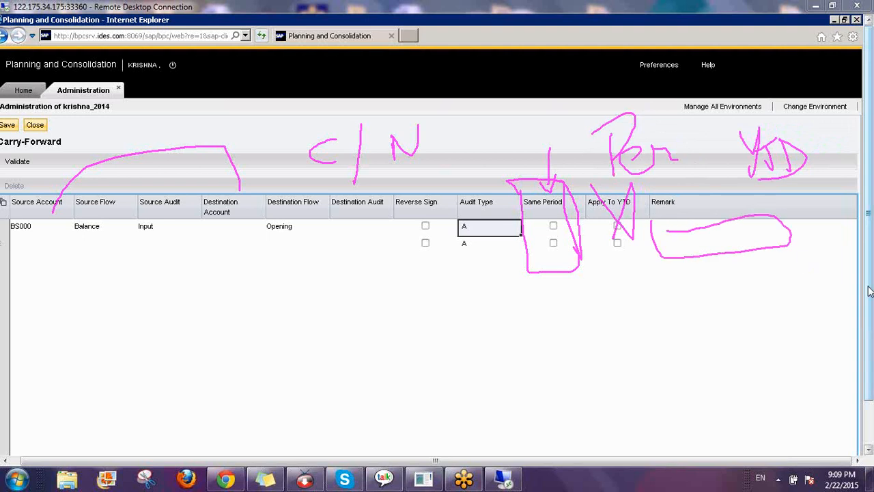
pyautogui.press('Escape')
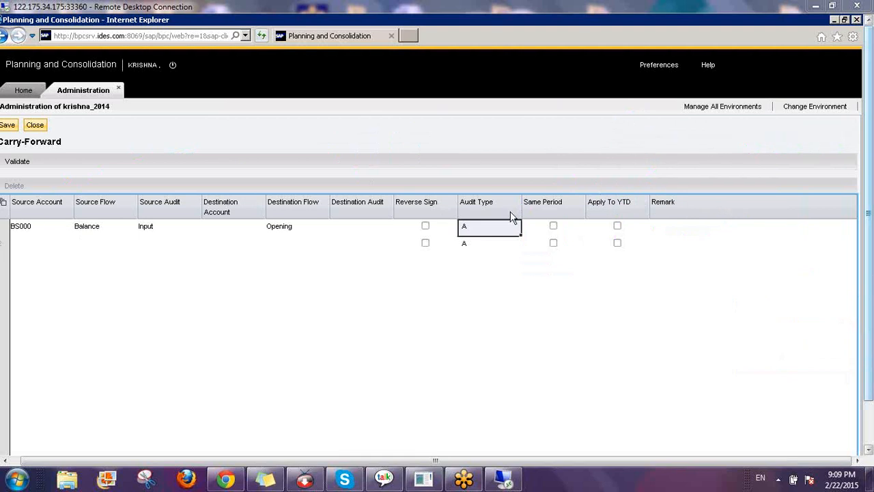
pyautogui.click(17, 162)
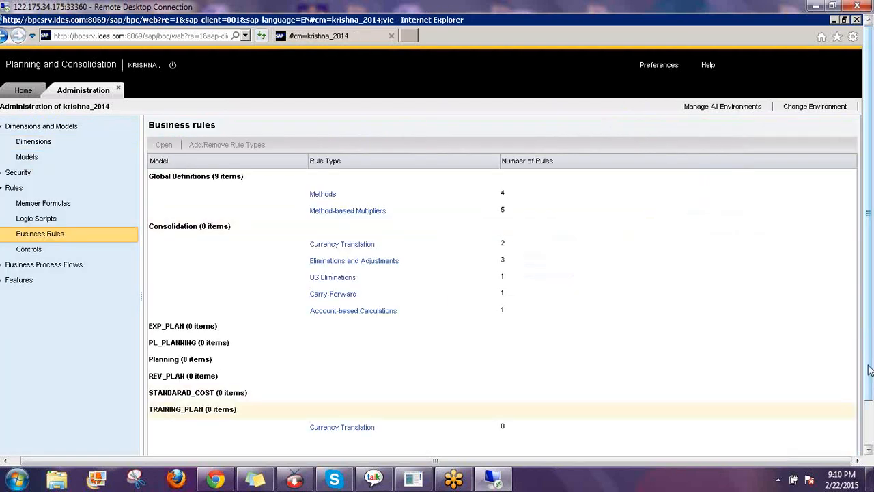
# In the Excel BCF sheet, inspect the Balance - CLOSING BAL and Dec 2014 headers
pyautogui.moveTo(869, 370); pyautogui.dragTo(869, 414)
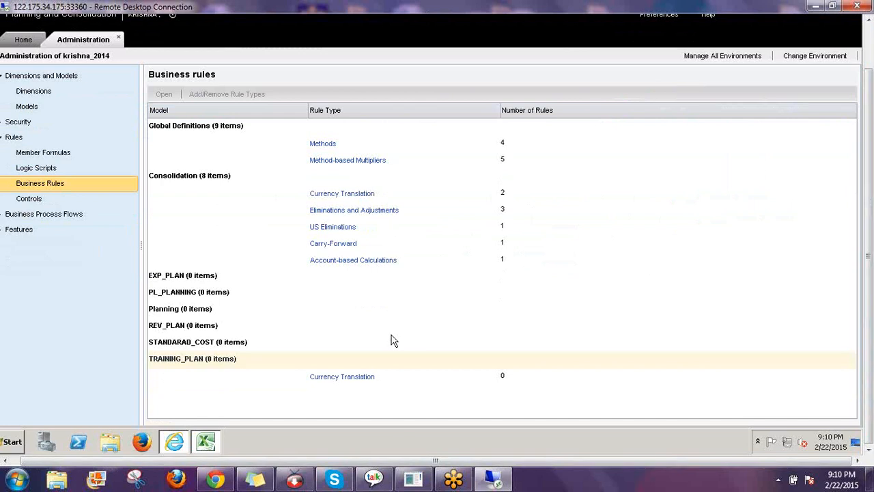
pyautogui.click(205, 442)
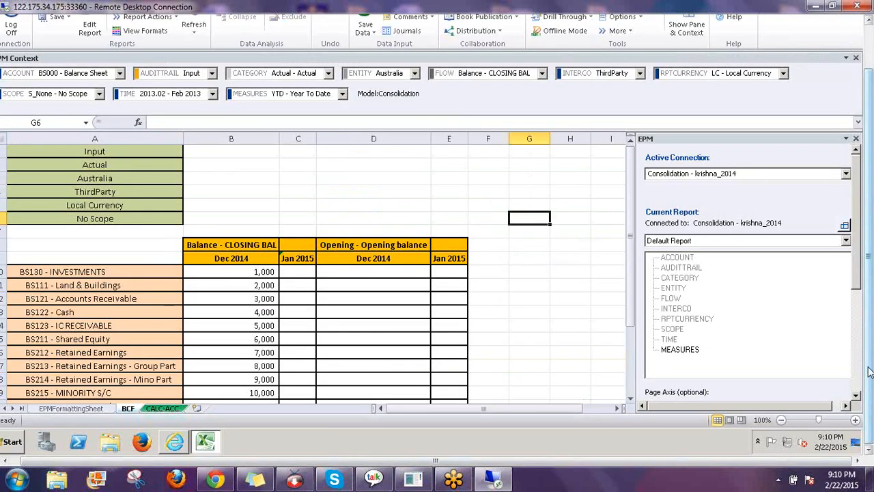
pyautogui.moveTo(869, 370); pyautogui.dragTo(869, 321)
pyautogui.click(355, 238)
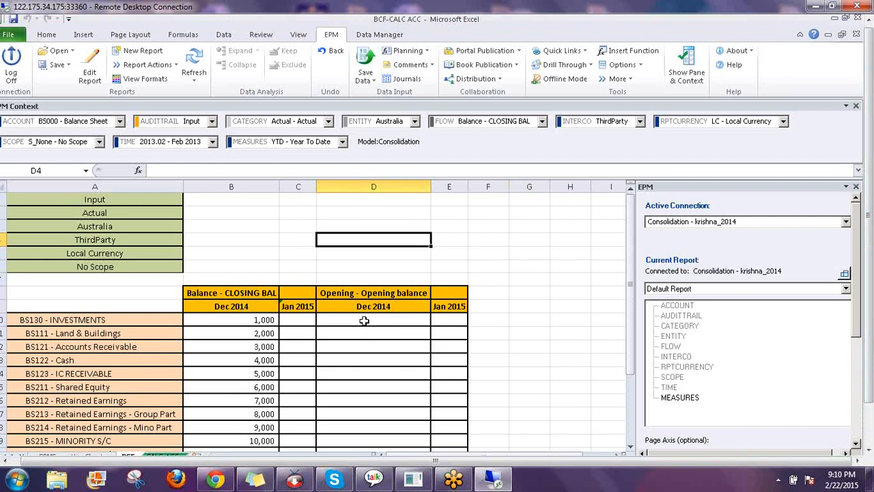
pyautogui.click(210, 294)
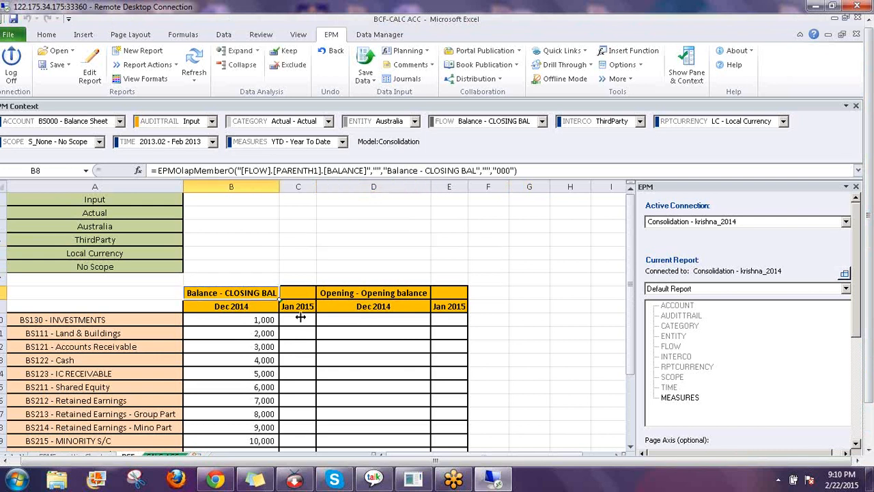
pyautogui.click(230, 306)
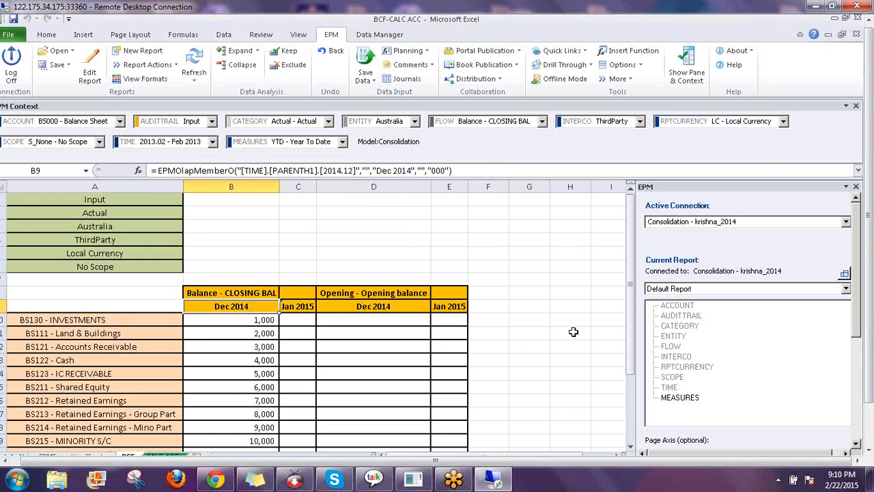
pyautogui.click(558, 241)
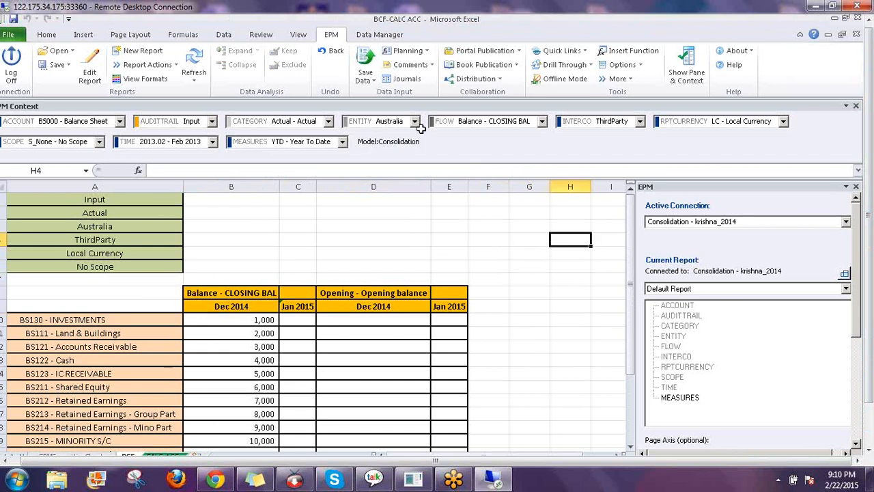
# Select the BCF package from Data Manager's Run Package list and start it
pyautogui.click(374, 35)
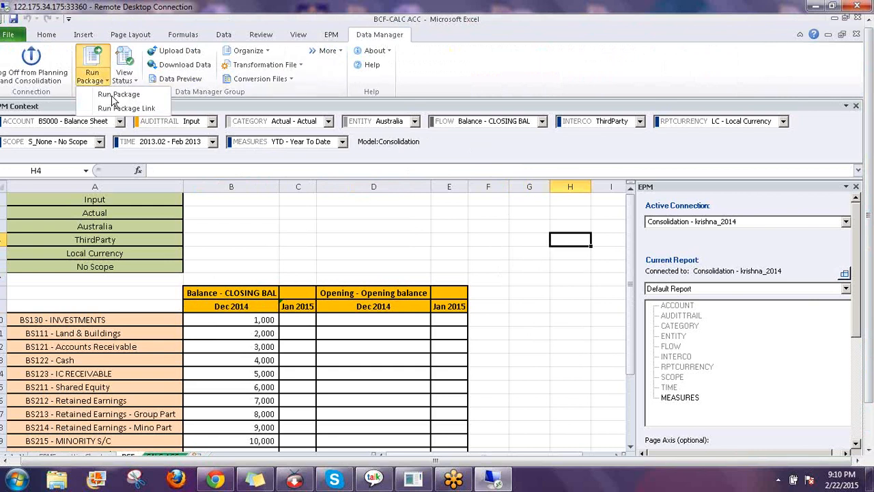
pyautogui.click(109, 95)
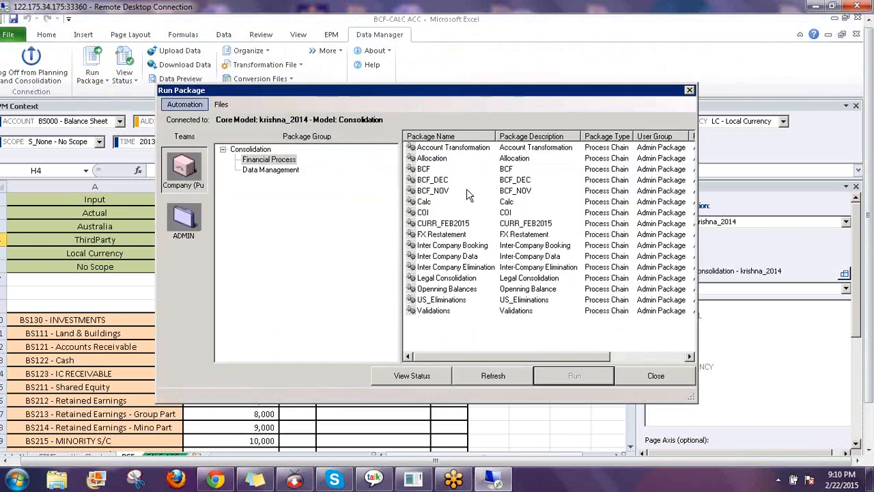
pyautogui.click(424, 169)
pyautogui.click(555, 377)
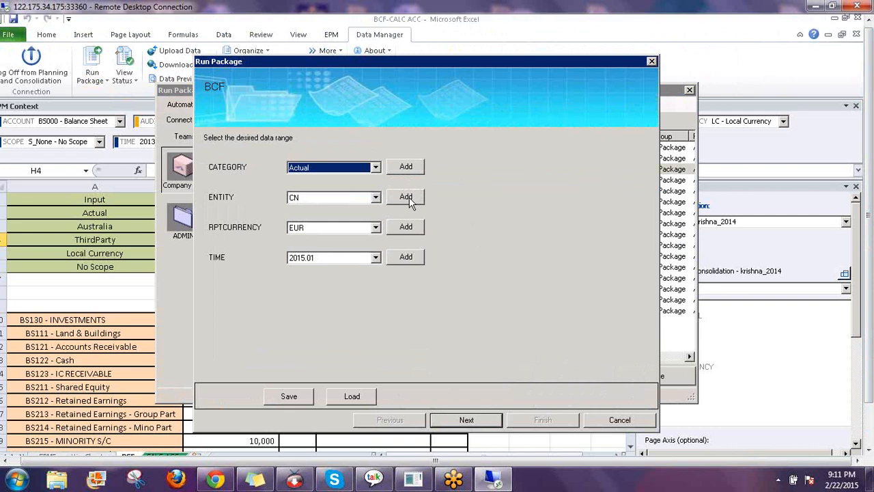
# Set the entity to Australia in place of China
pyautogui.click(409, 200)
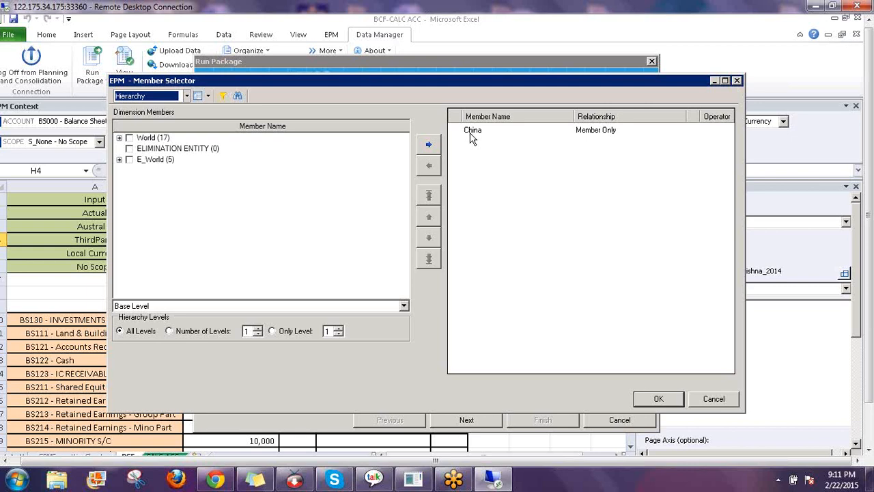
pyautogui.click(470, 134)
pyautogui.click(428, 166)
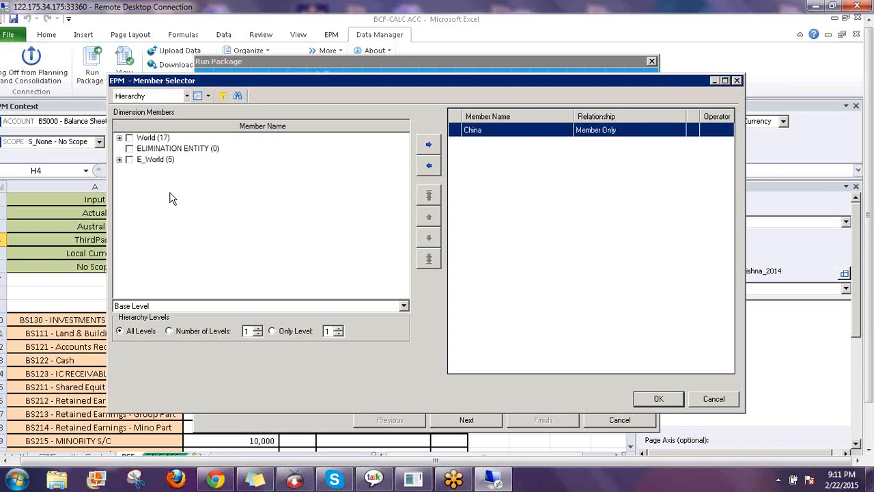
pyautogui.click(119, 137)
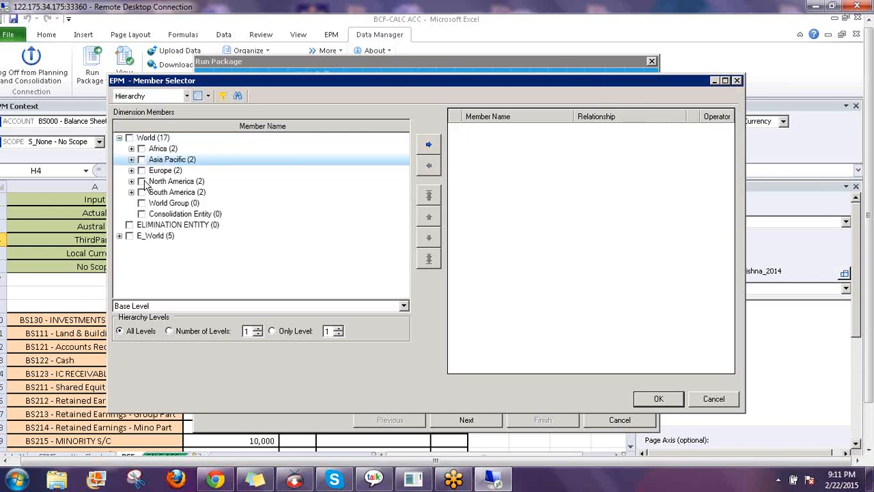
pyautogui.click(131, 160)
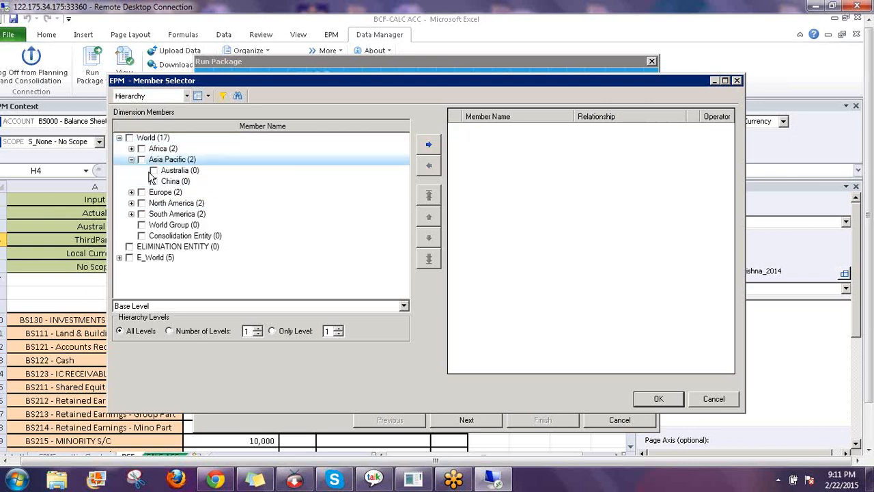
pyautogui.click(154, 171)
pyautogui.click(430, 144)
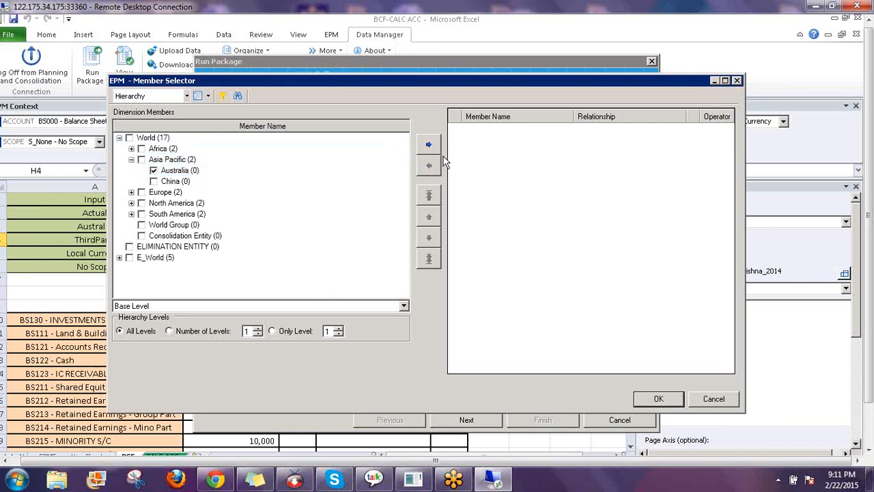
pyautogui.click(642, 397)
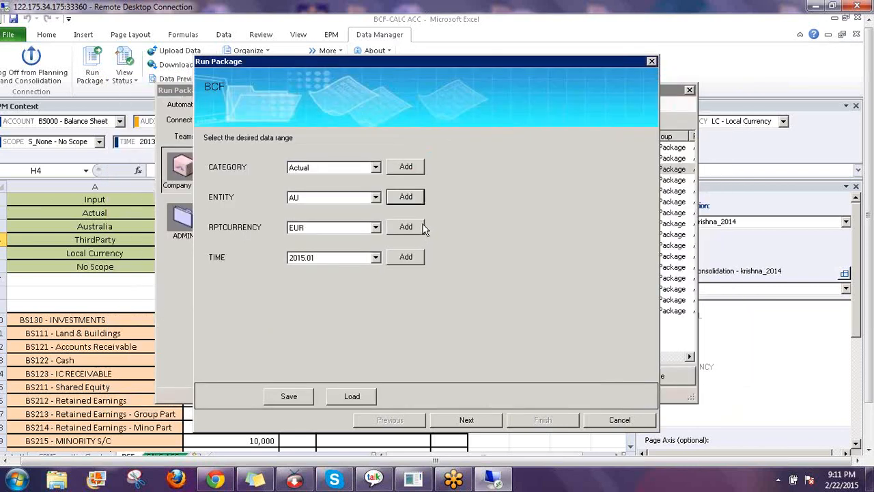
# Set the reporting currency to LC - Local Currency in place of Euro
pyautogui.click(422, 227)
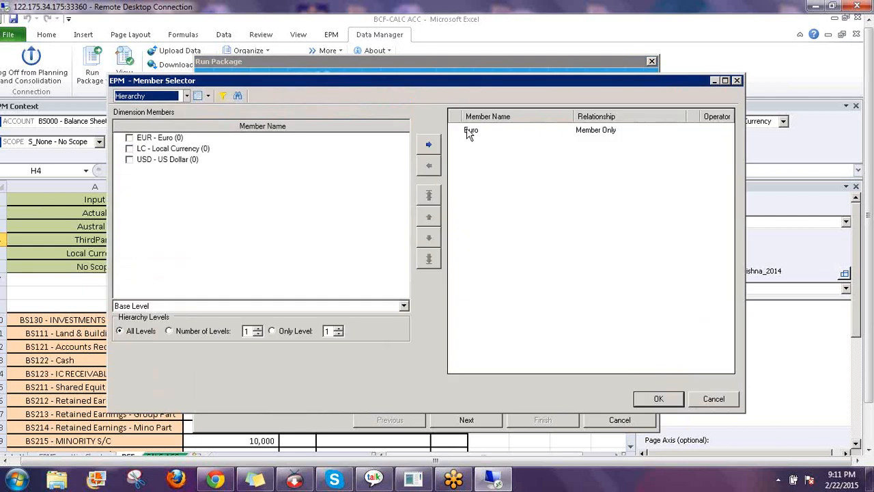
pyautogui.click(469, 131)
pyautogui.click(429, 165)
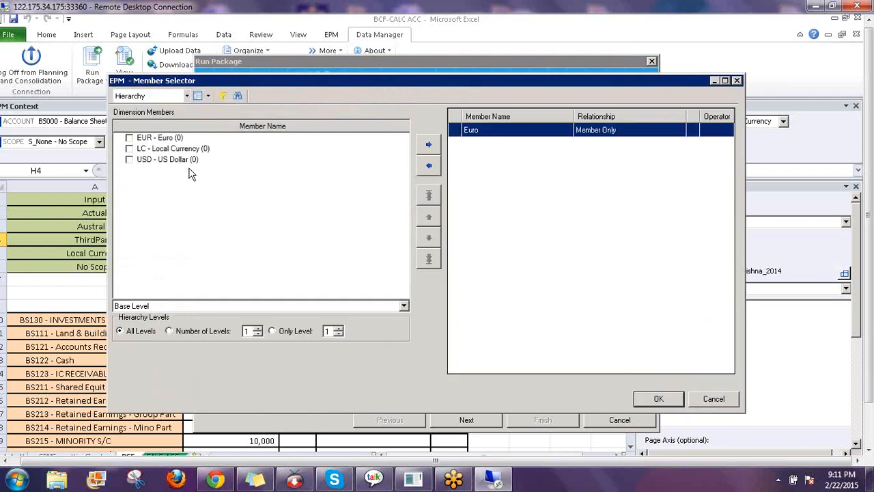
pyautogui.click(129, 149)
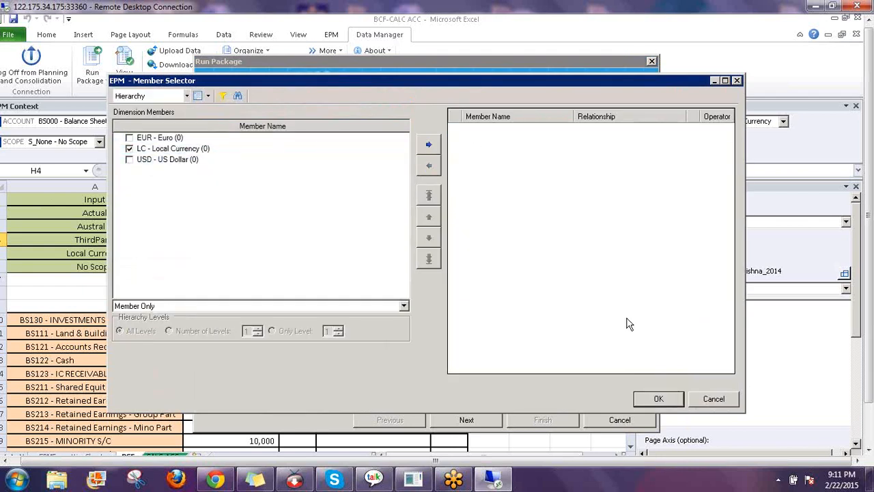
pyautogui.click(652, 399)
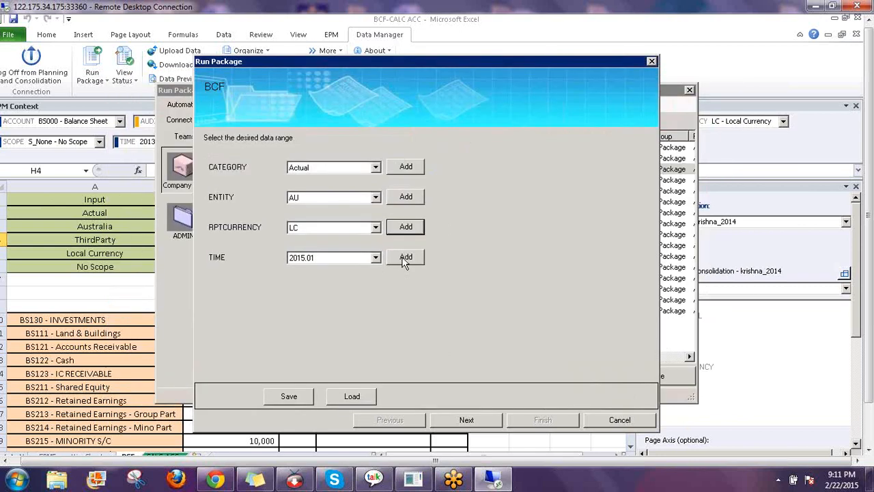
# Choose to run the package now, finish, and dismiss the running message
pyautogui.moveTo(409, 67); pyautogui.dragTo(704, 115)
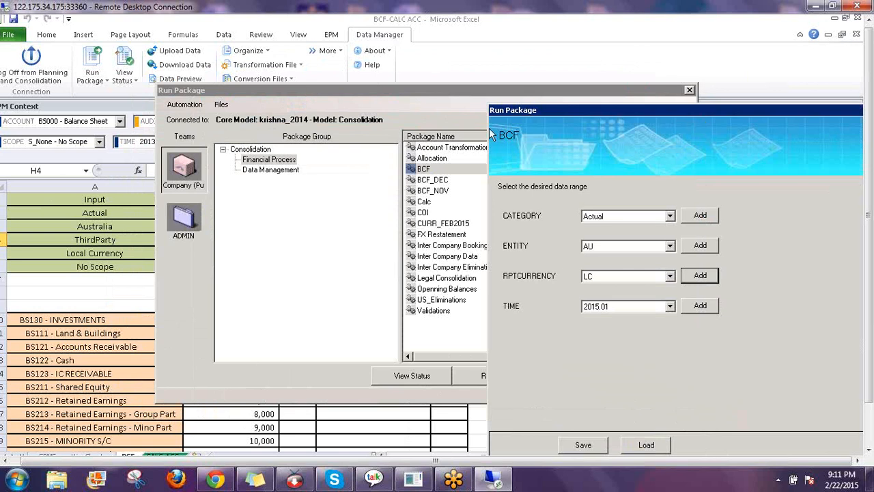
pyautogui.moveTo(547, 110); pyautogui.dragTo(299, 72)
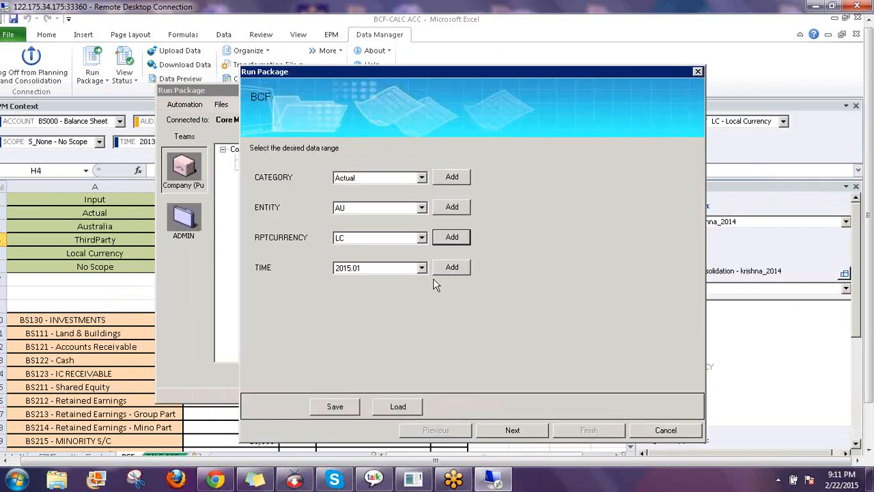
pyautogui.click(513, 431)
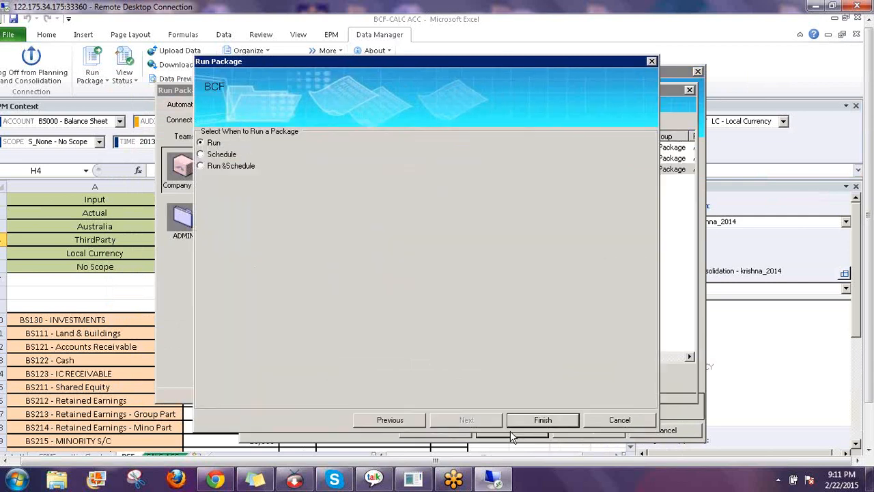
pyautogui.click(513, 431)
pyautogui.press('Return')
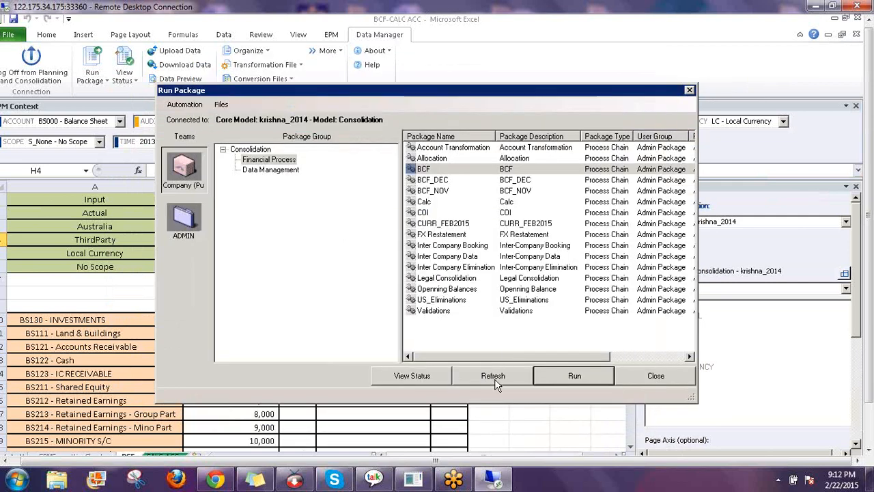
# Open the package status list and review the latest BCF run's detail log
pyautogui.click(495, 378)
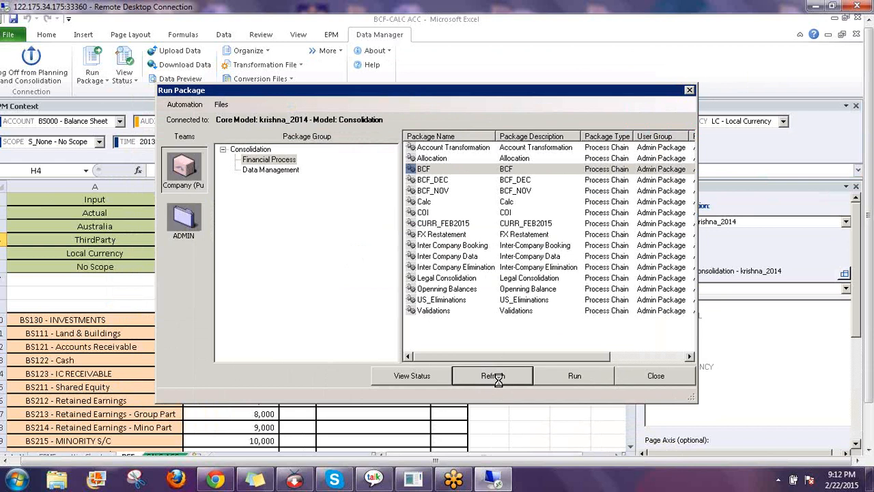
pyautogui.click(431, 383)
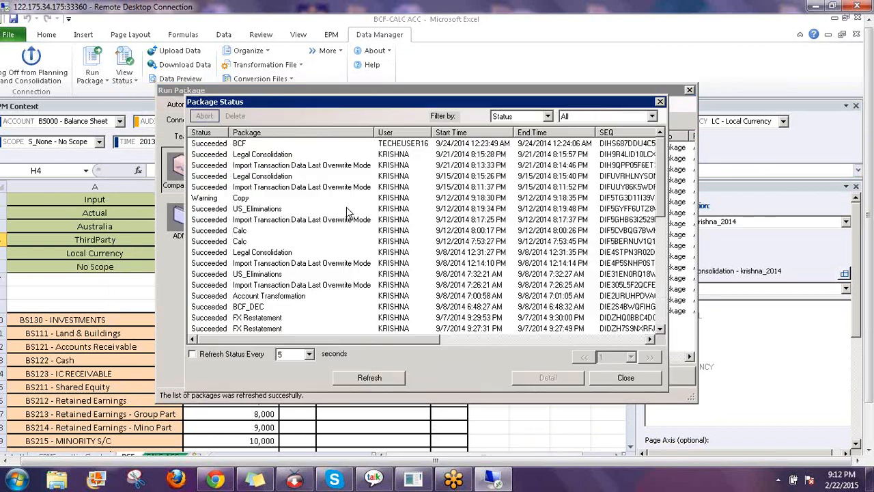
pyautogui.click(212, 144)
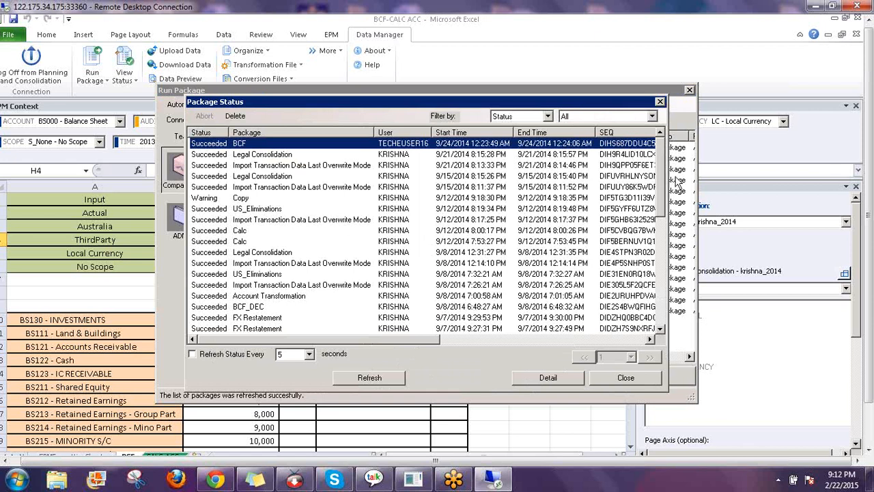
pyautogui.click(547, 378)
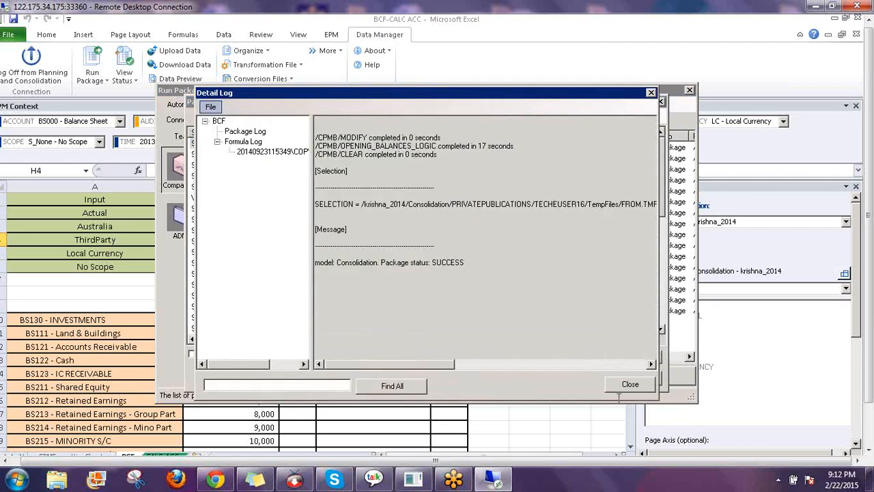
pyautogui.click(627, 384)
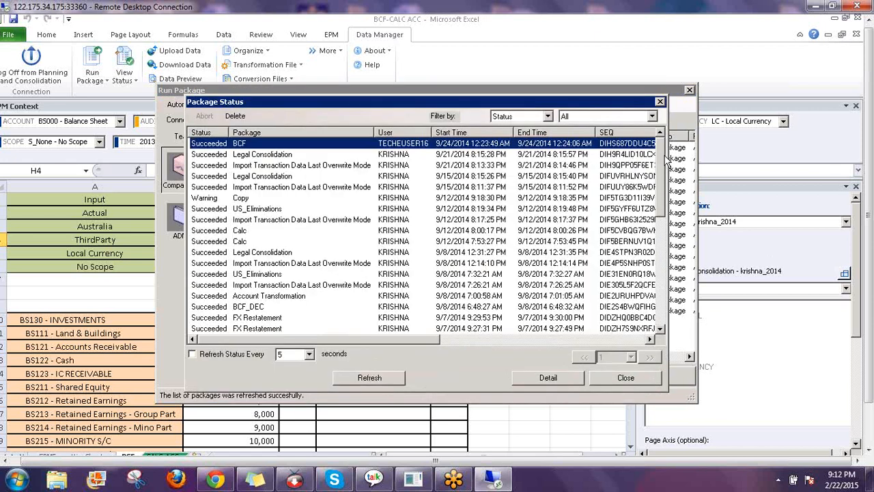
# Check the log of the still-running BCF entry and close the status windows
pyautogui.scroll(-10, 671, 328)
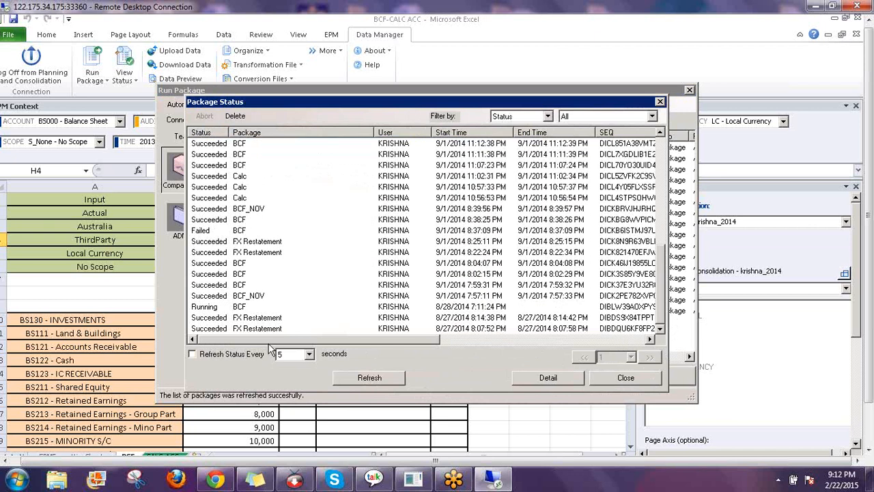
pyautogui.click(384, 308)
pyautogui.doubleClick(458, 306)
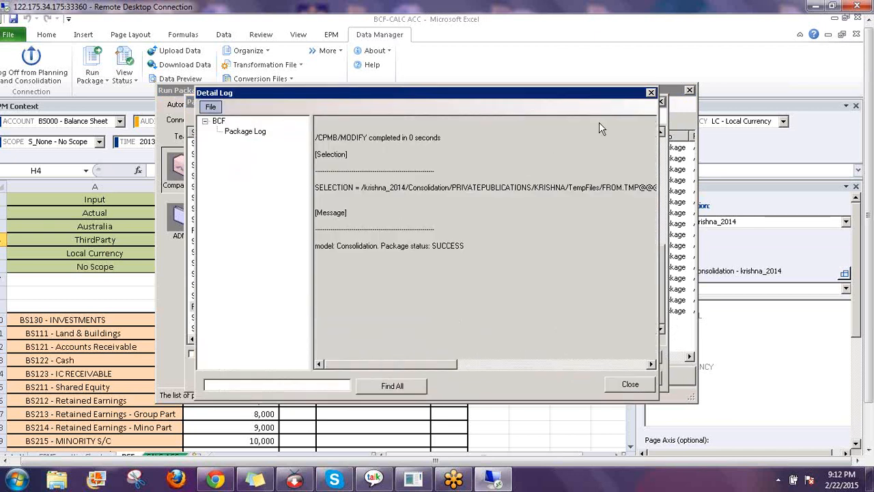
pyautogui.click(651, 93)
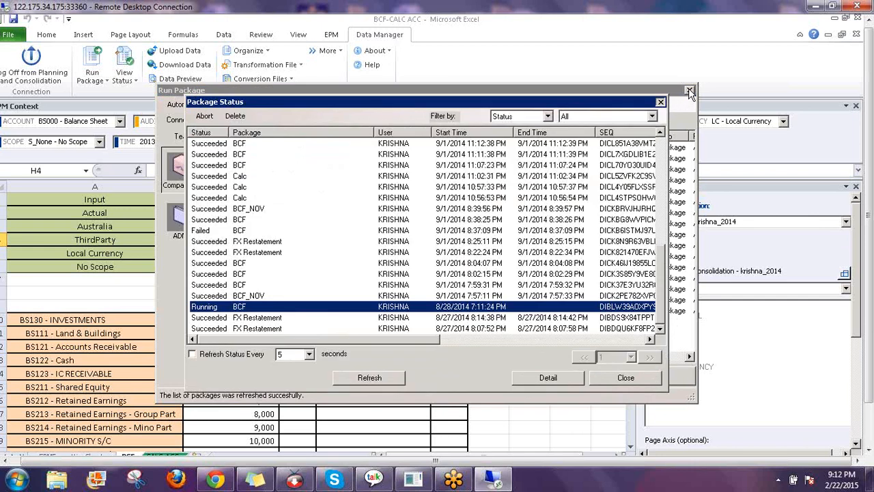
pyautogui.click(690, 91)
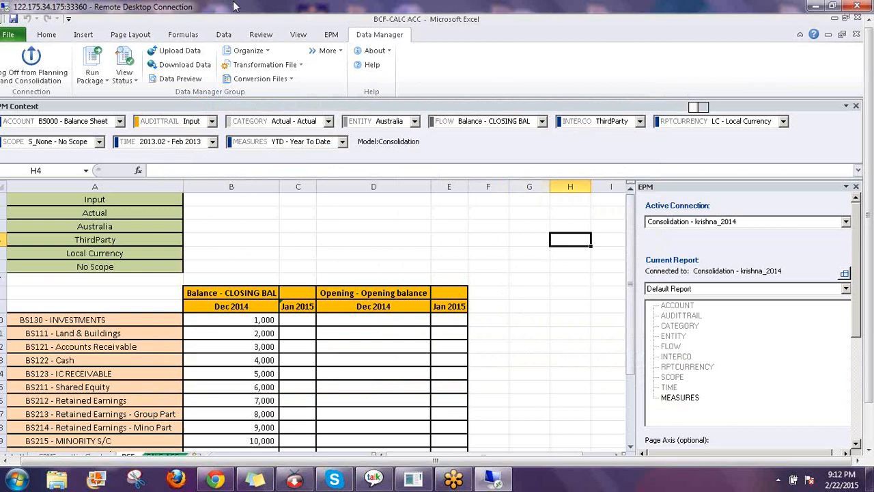
# Refresh the EPM report and inspect the Opening balance and Jan 2015 headers
pyautogui.click(333, 35)
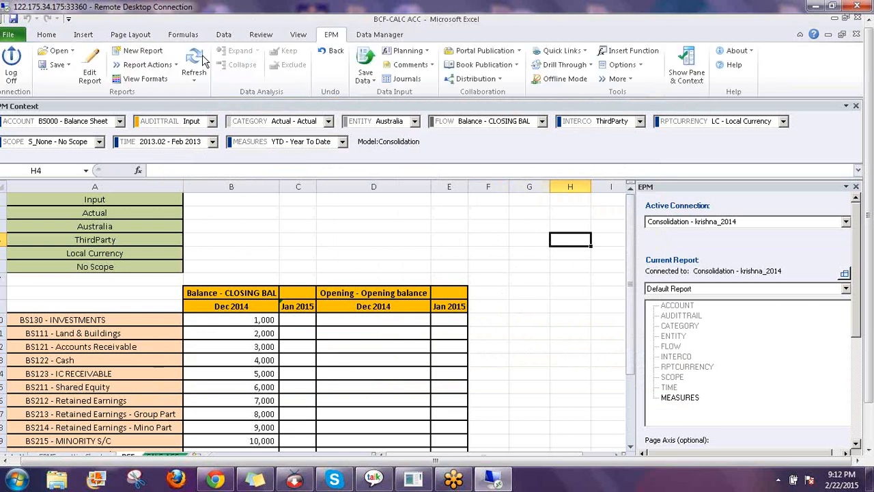
pyautogui.click(194, 63)
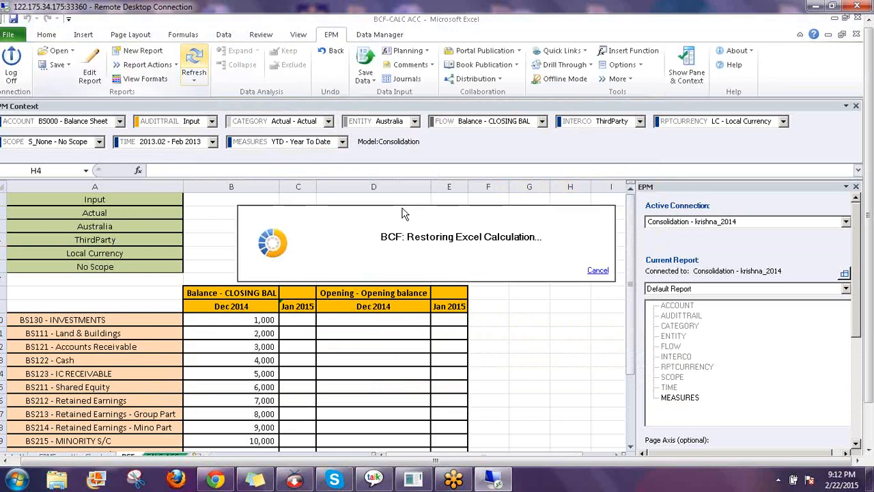
pyautogui.click(514, 310)
pyautogui.scroll(-2, 514, 312)
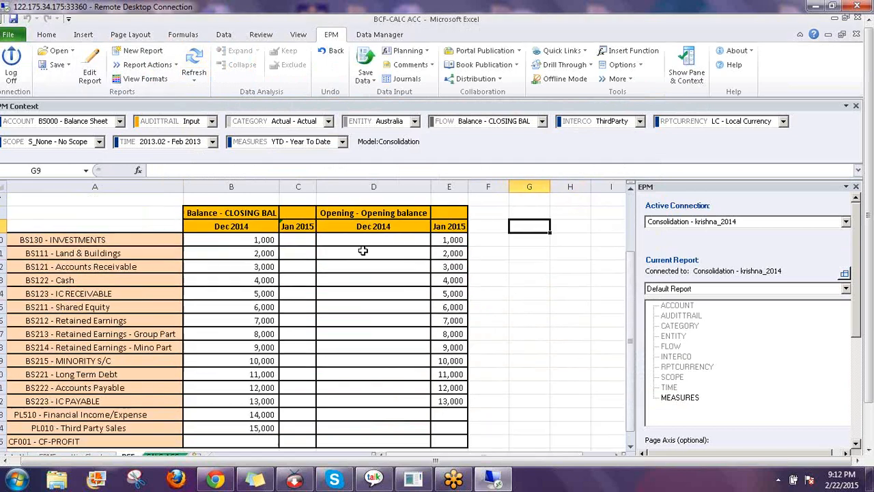
pyautogui.click(359, 212)
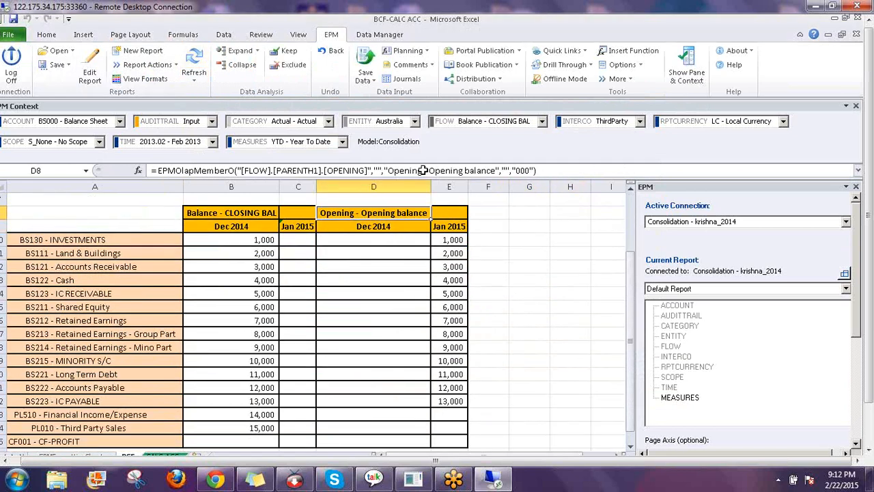
pyautogui.click(450, 231)
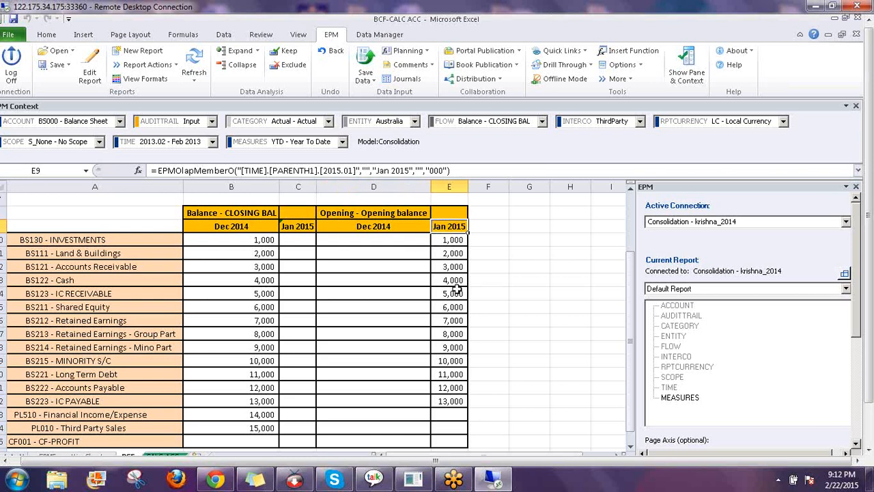
# Highlight the Accounts Payable, IC PAYABLE, PL510, PL010 and CF001 rows for review
pyautogui.scroll(-1, 437, 382)
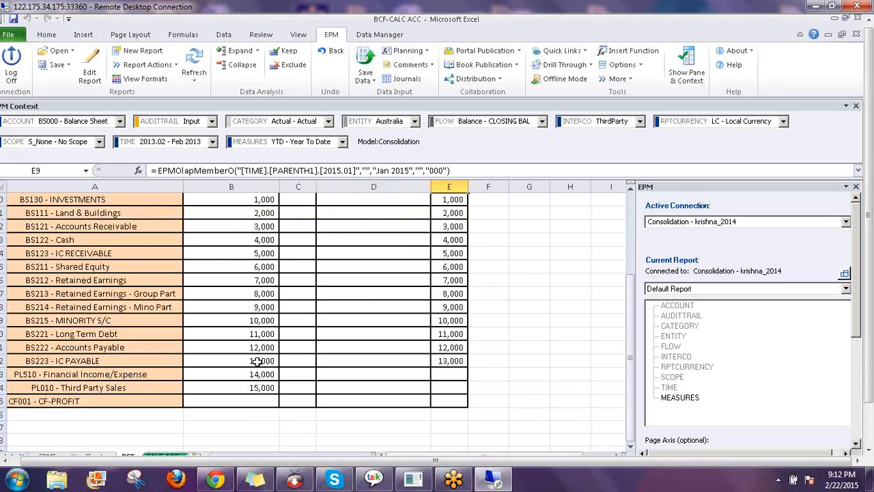
pyautogui.click(26, 362)
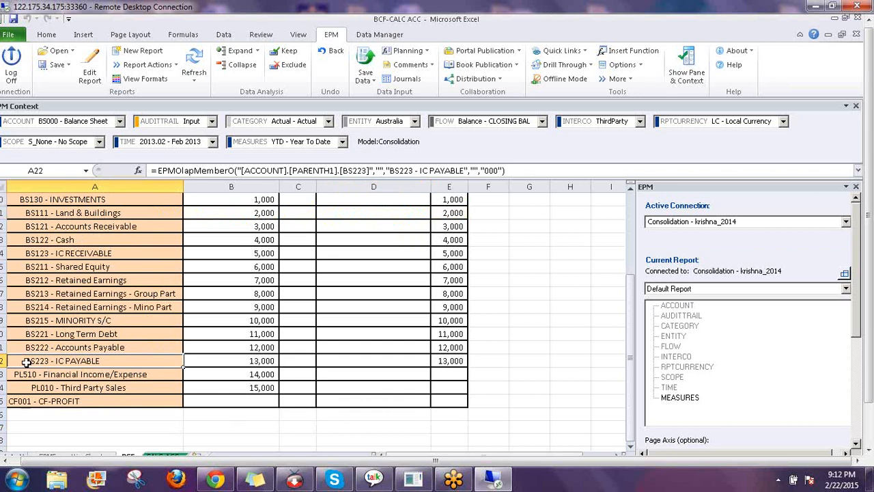
pyautogui.moveTo(26, 362); pyautogui.dragTo(452, 355)
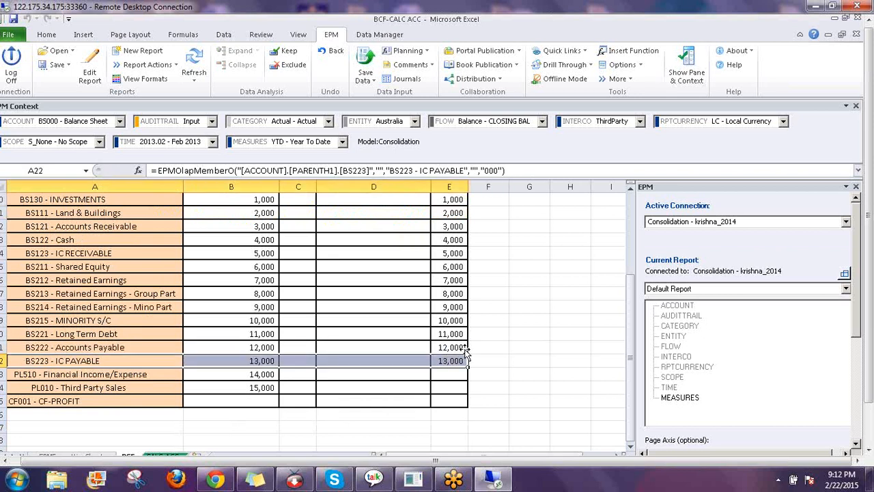
pyautogui.press('Down')
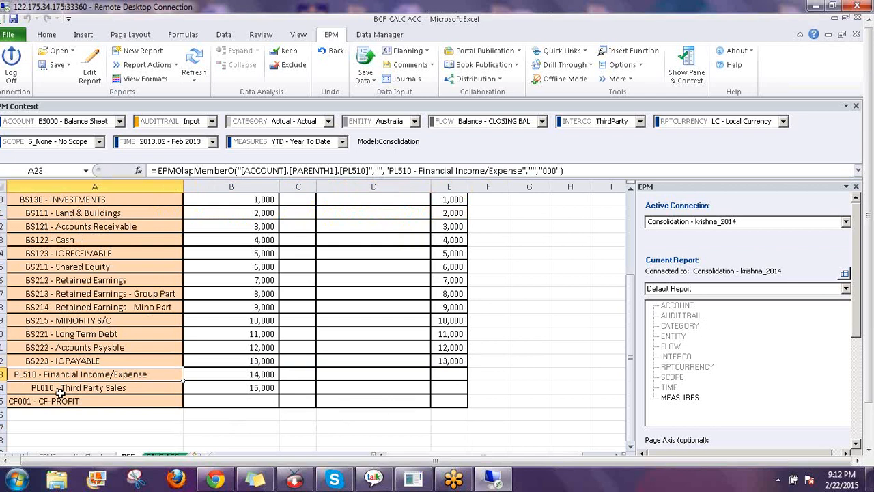
pyautogui.moveTo(61, 393); pyautogui.dragTo(444, 397)
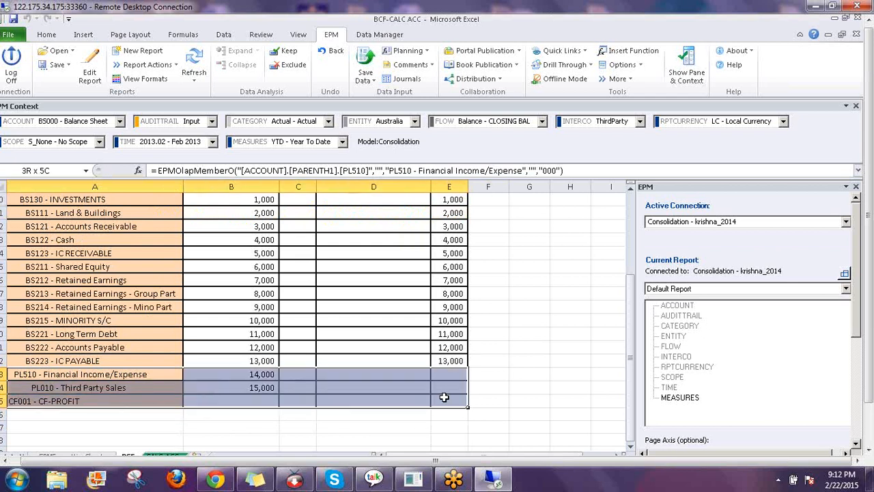
pyautogui.click(570, 347)
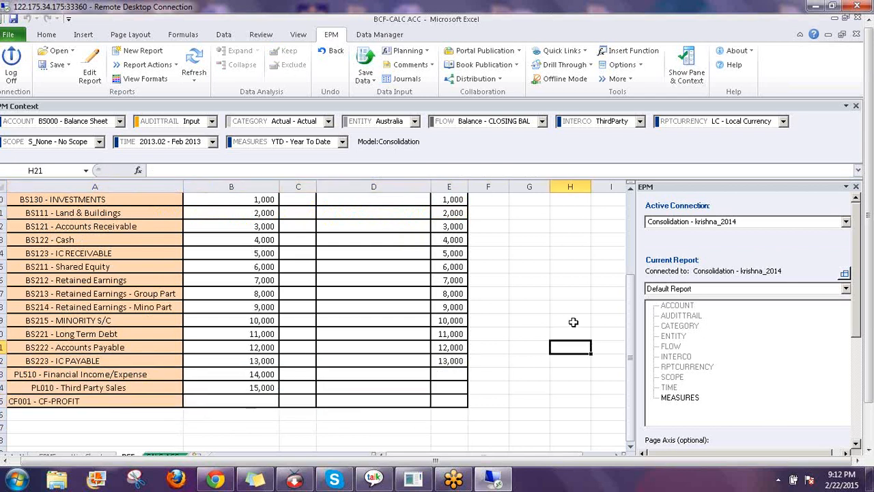
pyautogui.scroll(3, 573, 321)
pyautogui.click(505, 265)
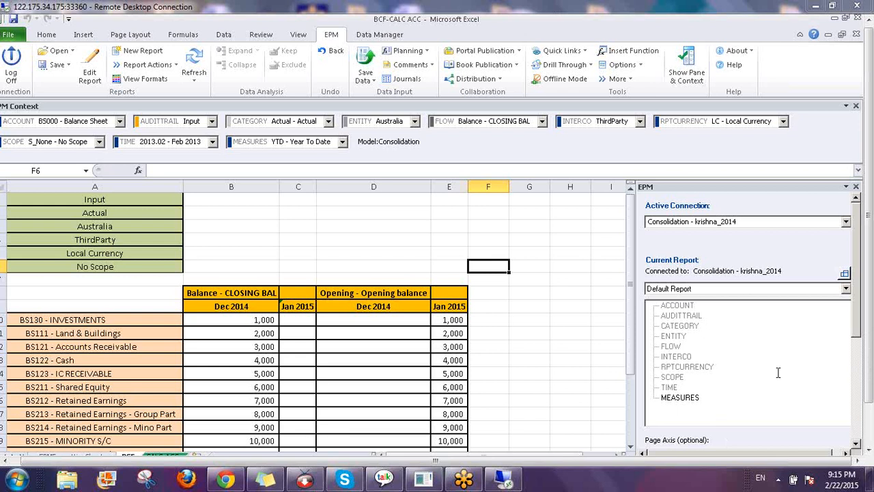
# Move to empty cell F2 at the top of the sheet, then open the Windows Start menu
pyautogui.click(543, 239)
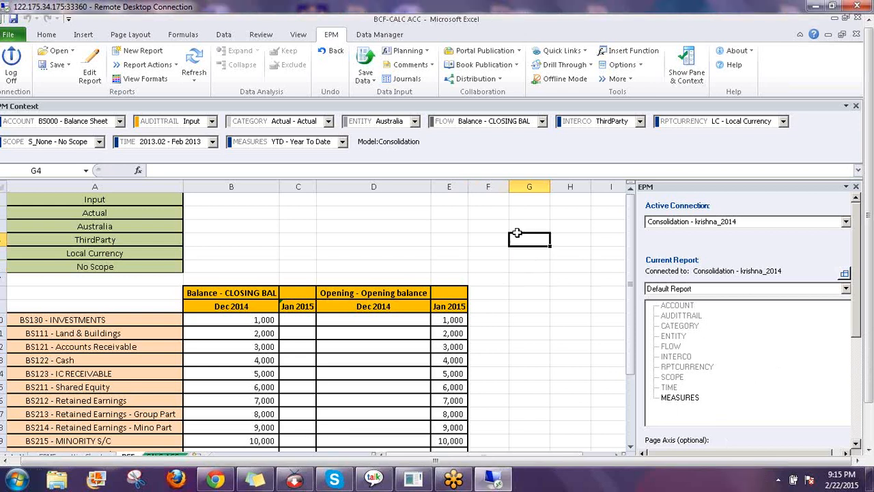
pyautogui.click(471, 221)
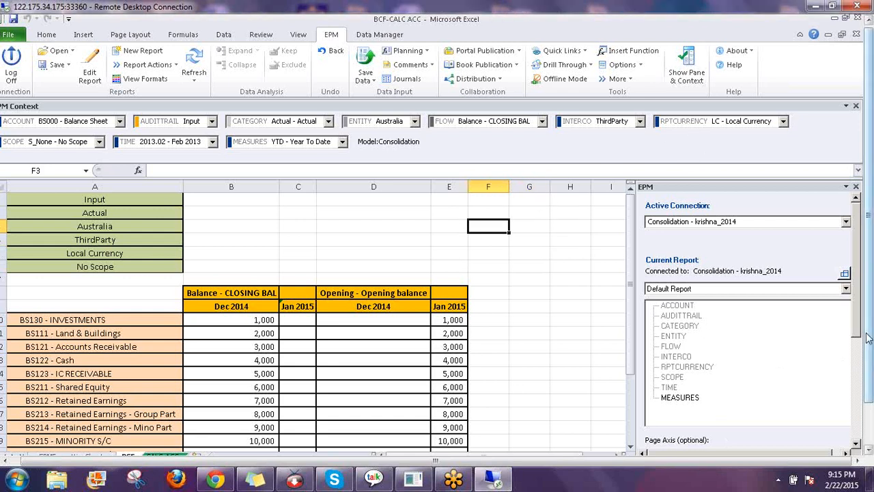
pyautogui.moveTo(867, 338); pyautogui.dragTo(868, 386)
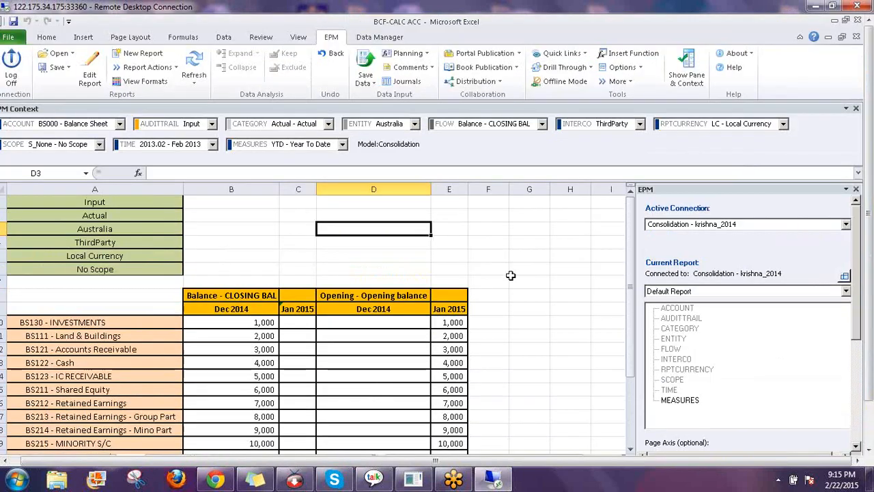
pyautogui.click(494, 257)
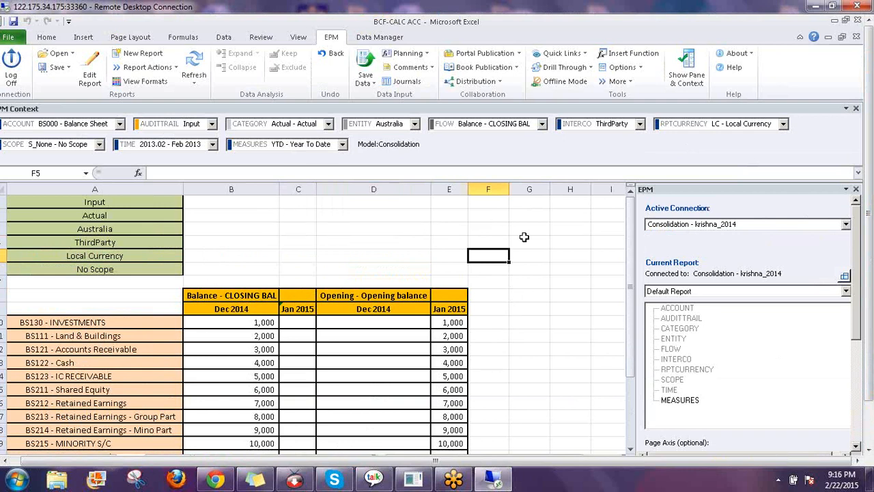
pyautogui.press('Up')
pyautogui.press('Up')
pyautogui.press('Up')
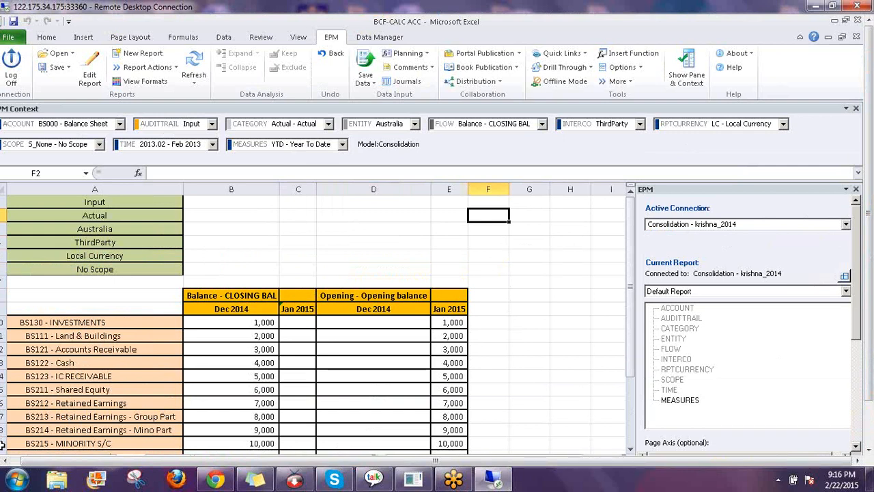
pyautogui.click(16, 478)
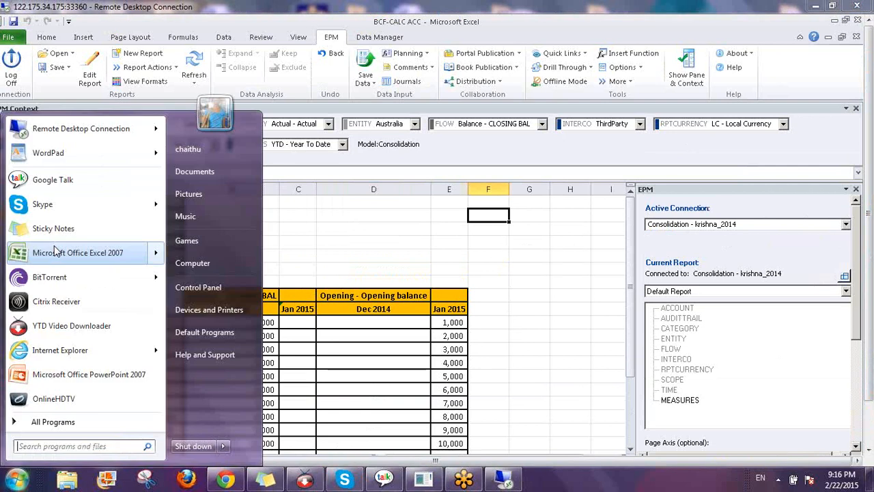
# Start Excel and enter Dec 2014 in G6 with an amount of 100 in I6
pyautogui.click(57, 252)
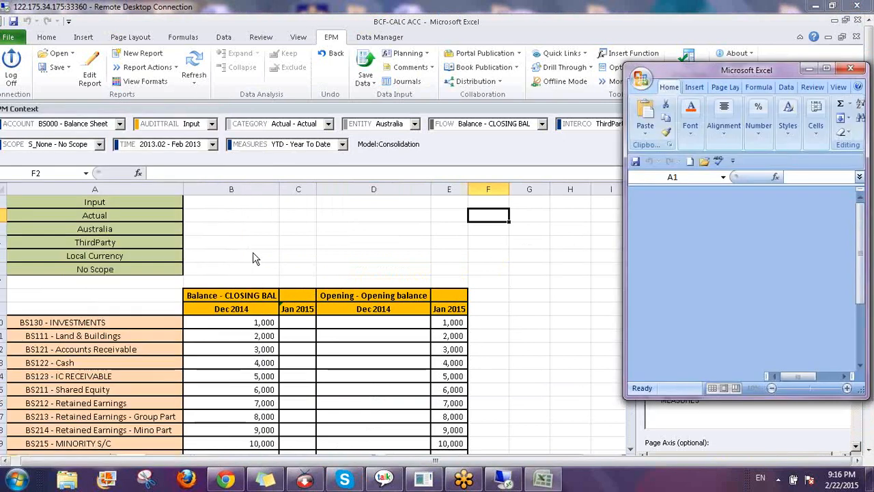
pyautogui.write('Dec 2014')
pyautogui.press('Tab')
pyautogui.press('Tab')
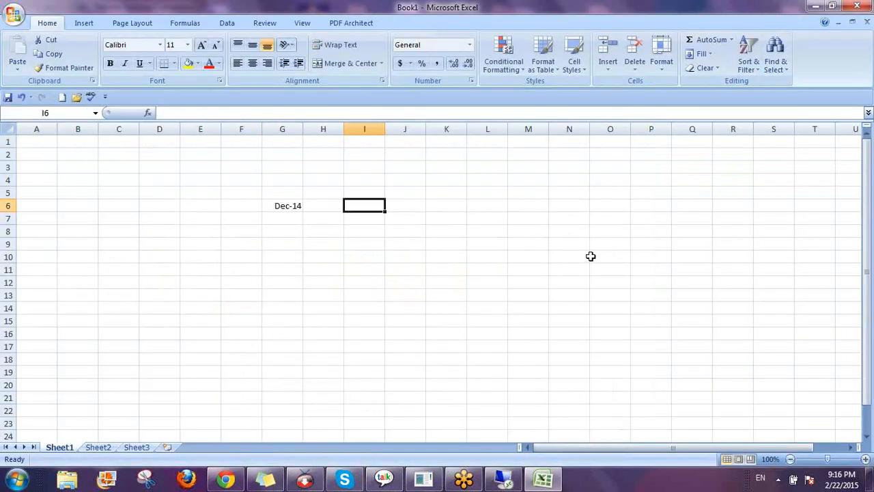
pyautogui.write('1000')
pyautogui.press('BackSpace')
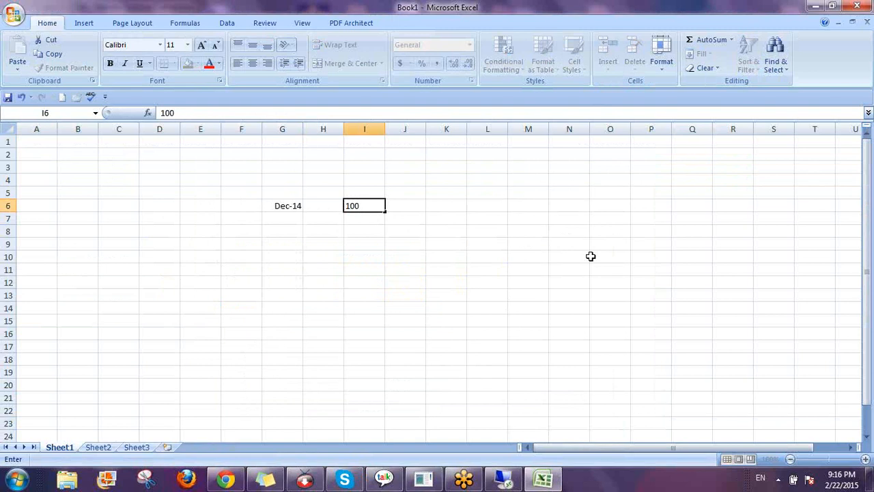
pyautogui.press('Return')
pyautogui.press('Return')
pyautogui.press('Return')
# Enter Jan-15 in G9 with an amount of 100 in I9
pyautogui.press('Left')
pyautogui.press('Left')
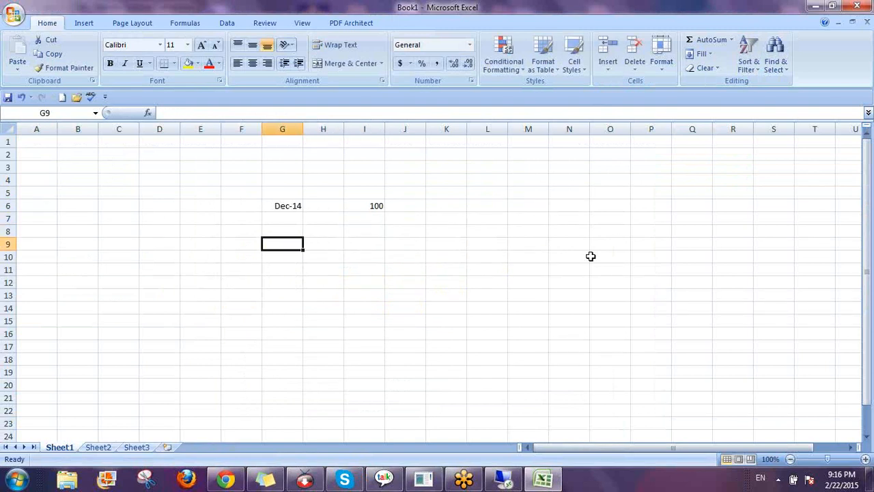
pyautogui.write('Jan-15')
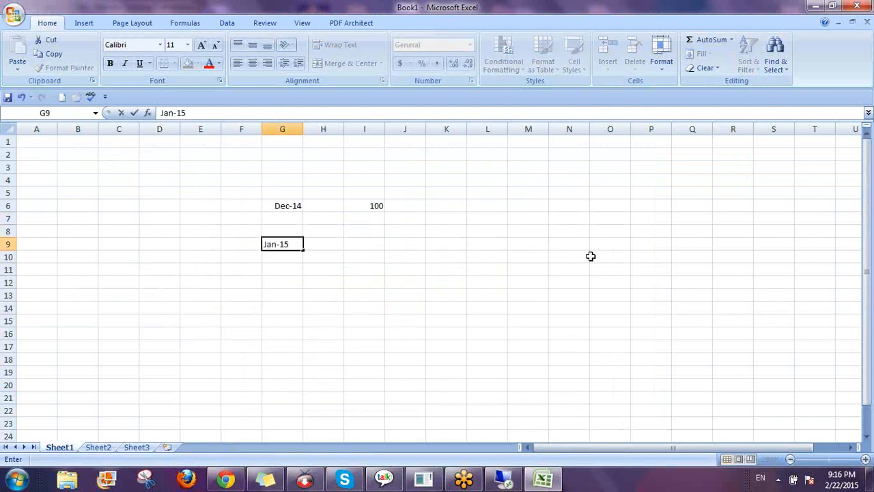
pyautogui.press('Right')
pyautogui.press('Right')
pyautogui.write('100')
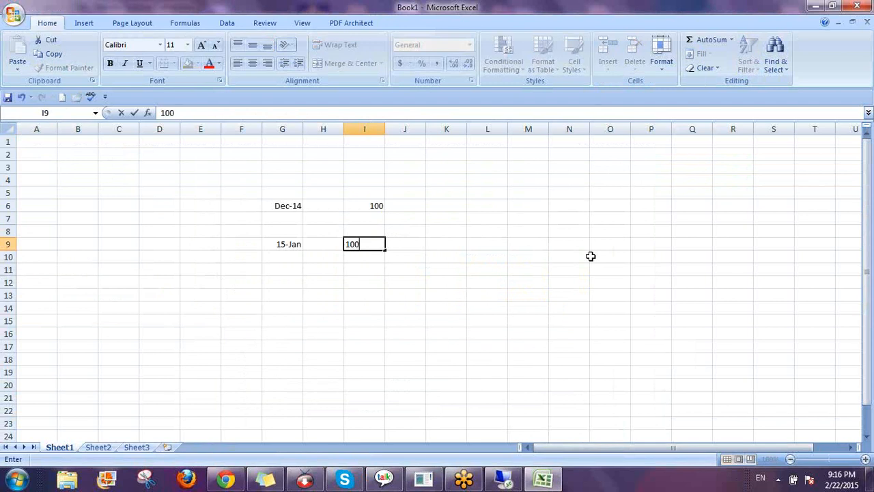
pyautogui.press('Return')
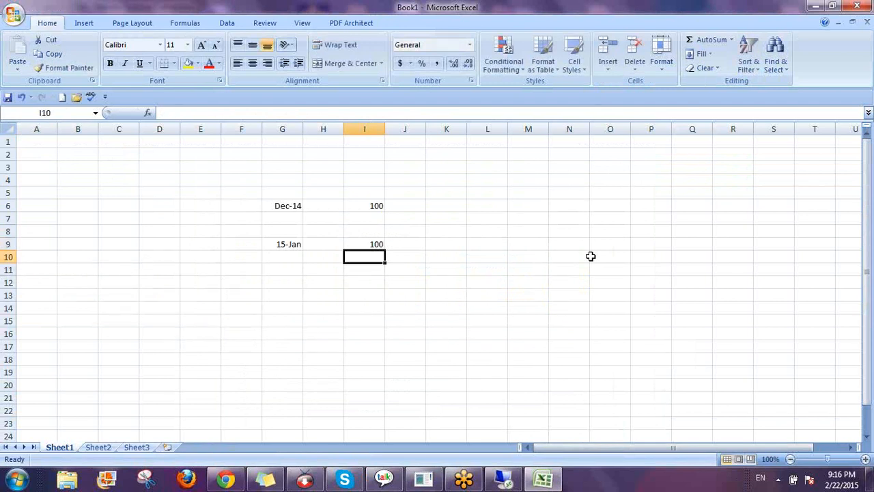
# Add the Mar label in G12 with amounts 100 in I11 and 10 in I12
pyautogui.press('Left')
pyautogui.press('Left')
pyautogui.press('Down')
pyautogui.press('Down')
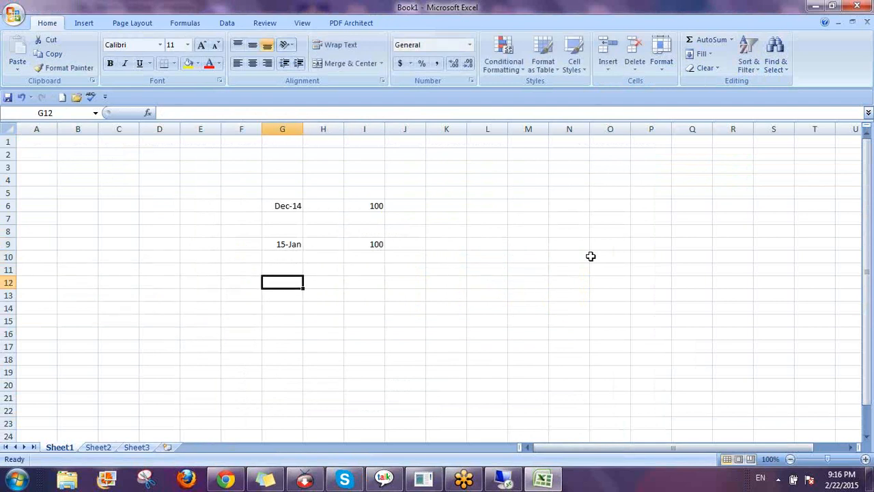
pyautogui.write('Mar')
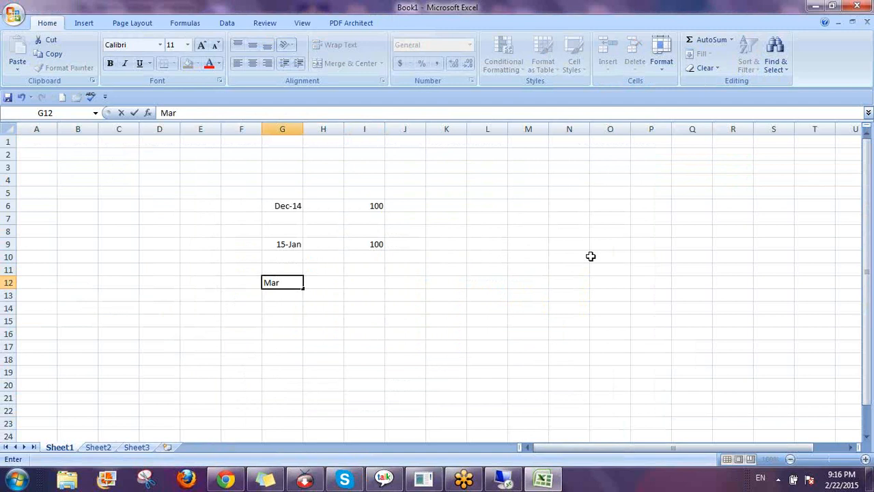
pyautogui.press('Right')
pyautogui.press('Right')
pyautogui.press('Up')
pyautogui.press('Up')
pyautogui.press('Down')
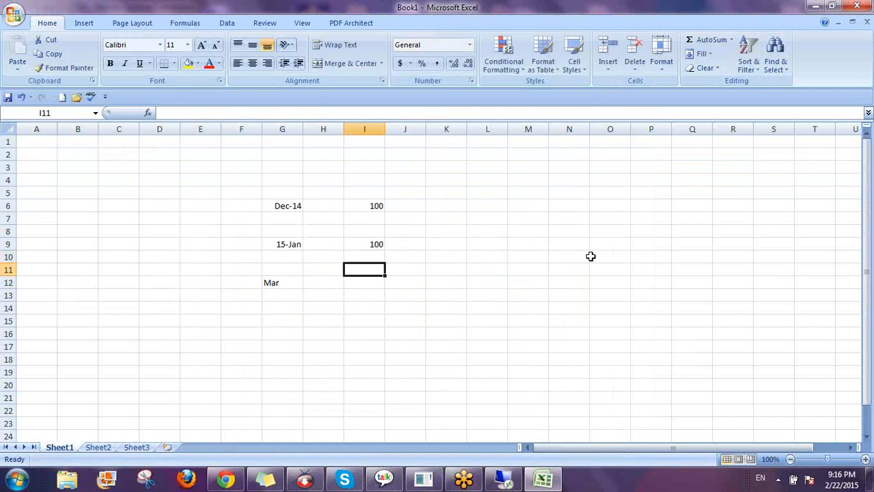
pyautogui.write('100')
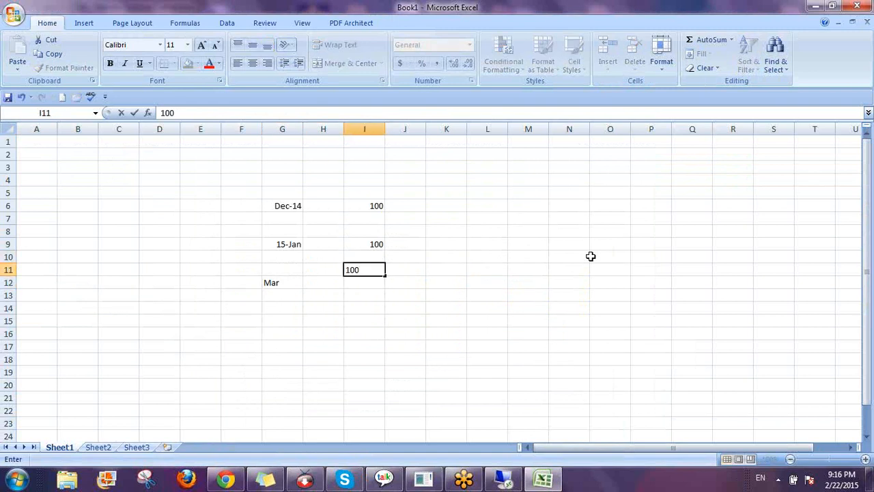
pyautogui.press('Return')
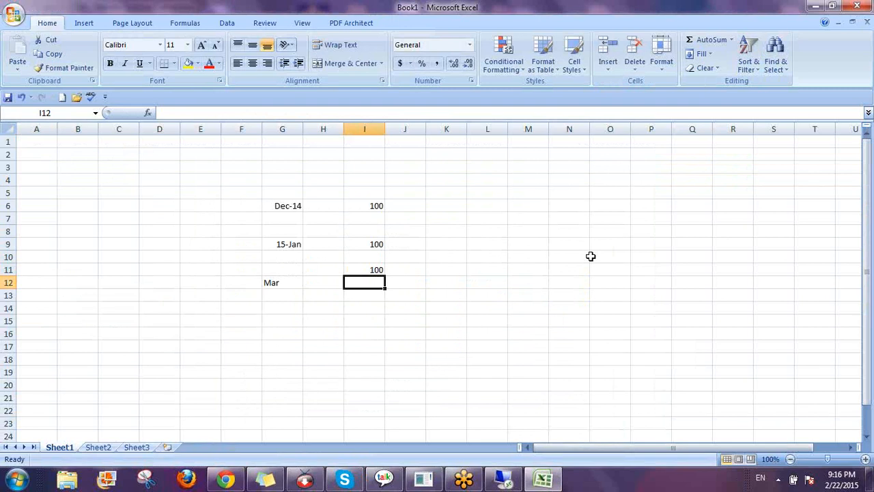
pyautogui.press('Left')
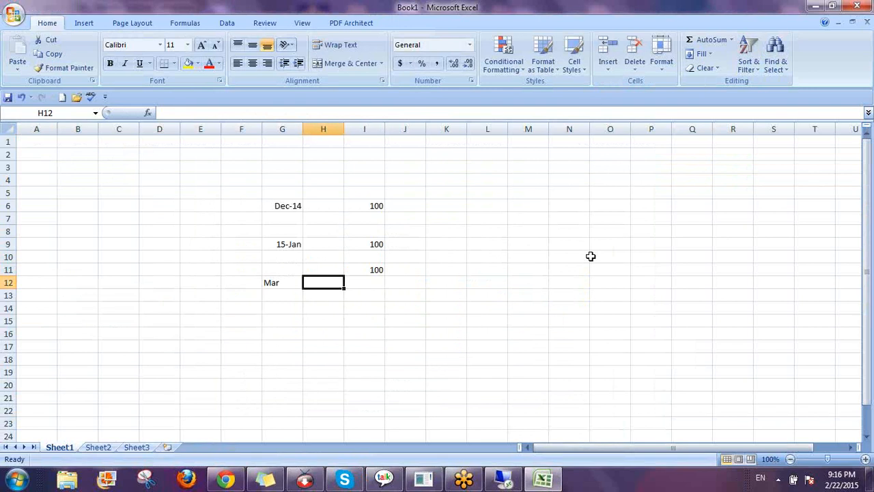
pyautogui.press('Right')
pyautogui.write('10')
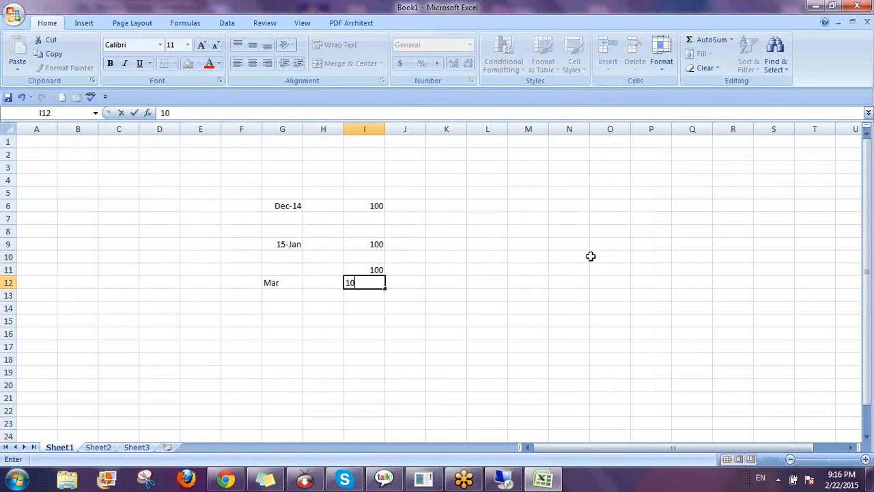
pyautogui.press('Return')
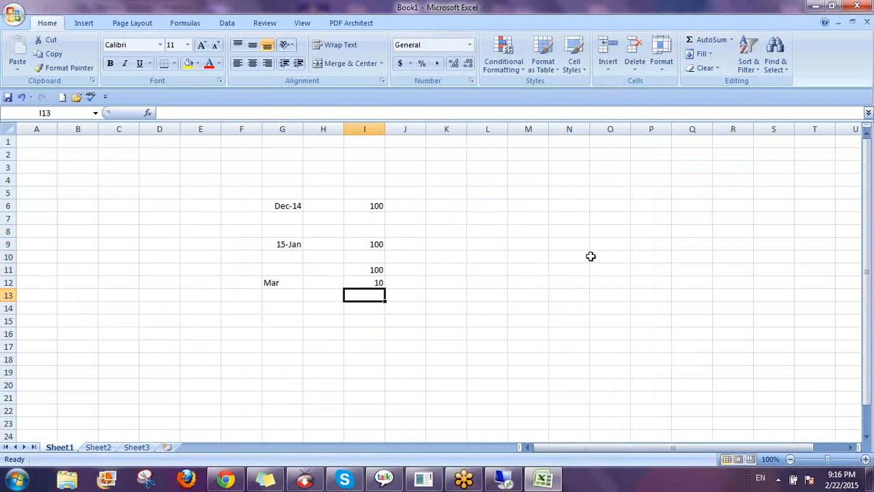
# Enter JAN in F12 beside the Mar label, then move back to the column I values
pyautogui.press('Left')
pyautogui.press('Left')
pyautogui.press('Up')
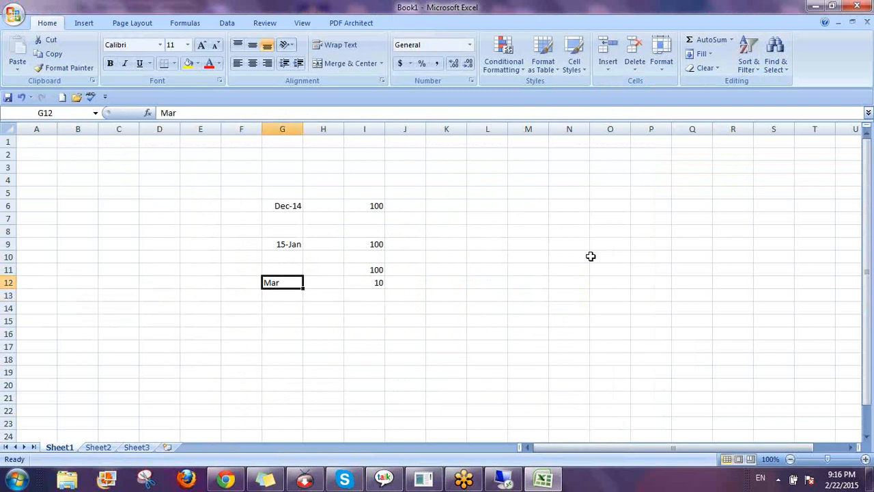
pyautogui.press('Down')
pyautogui.press('Down')
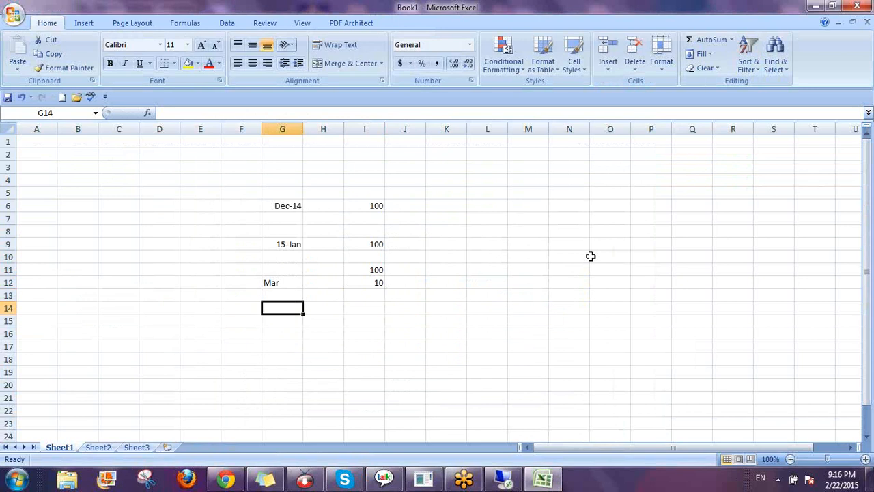
pyautogui.press('Up')
pyautogui.press('Up')
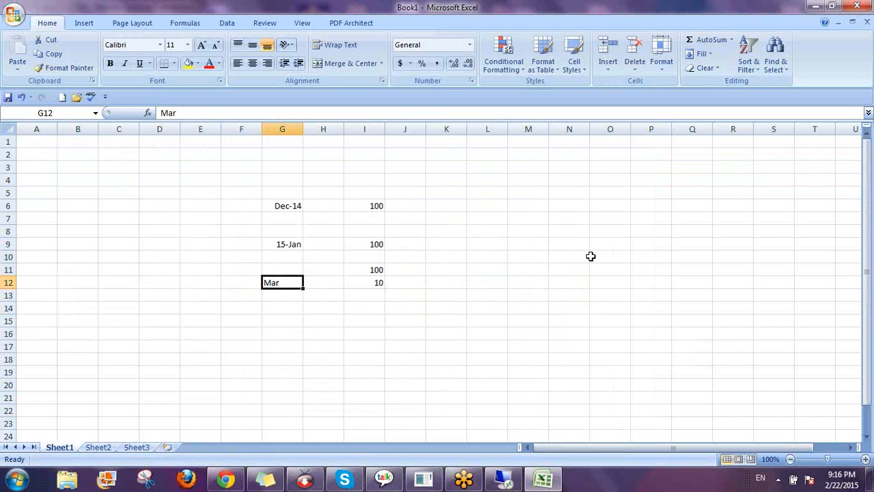
pyautogui.press('Left')
pyautogui.write('JAN')
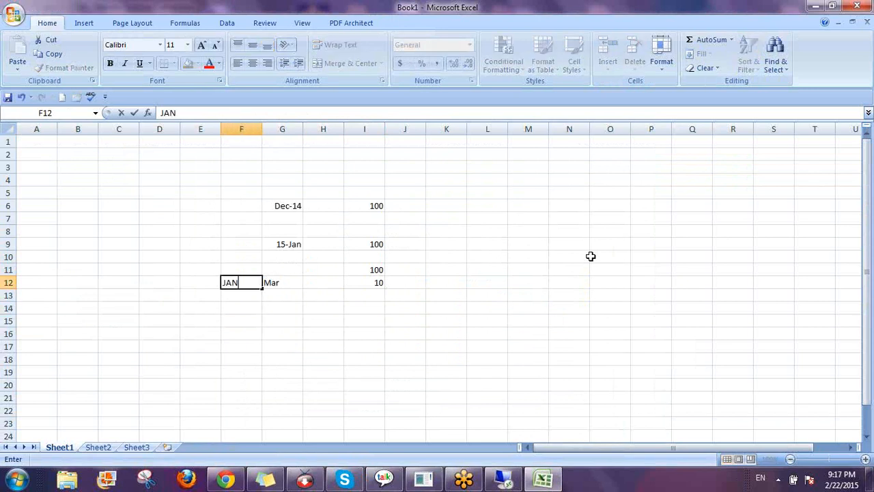
pyautogui.press('Return')
pyautogui.press('Up')
pyautogui.press('Right')
pyautogui.press('Right')
pyautogui.press('Right')
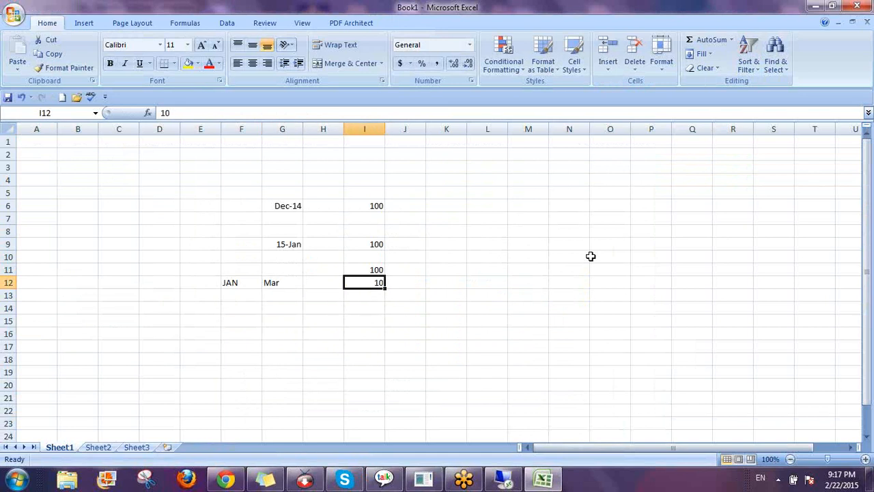
pyautogui.press('Right')
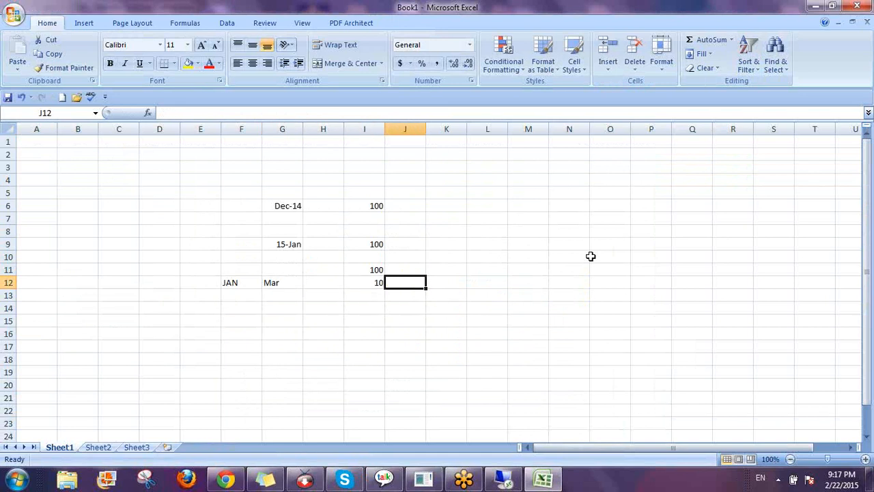
pyautogui.press('Up')
pyautogui.press('Left')
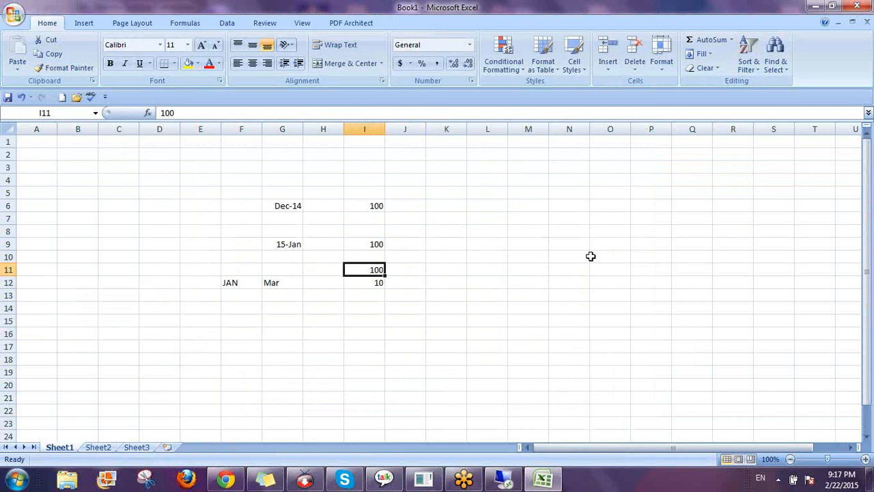
# Label G15 as JULy and H15 as DEC
pyautogui.press('Left')
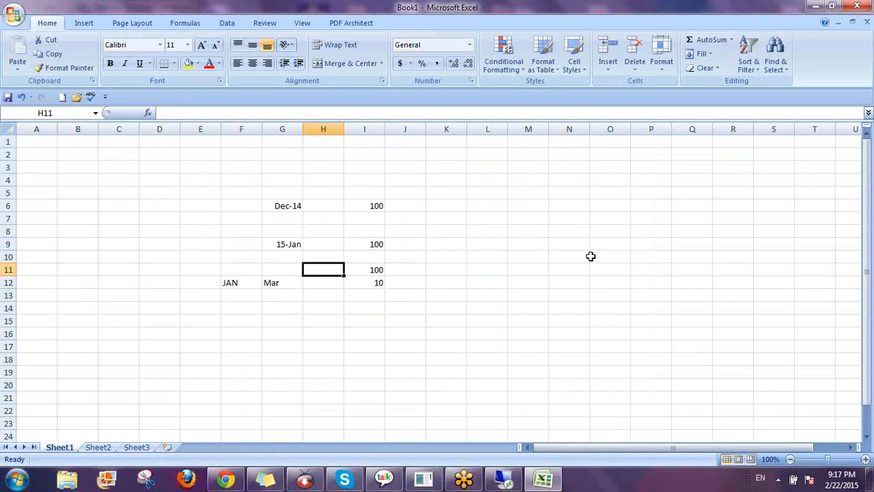
pyautogui.press('Down')
pyautogui.press('Down')
pyautogui.press('Down')
pyautogui.press('Down')
pyautogui.press('Left')
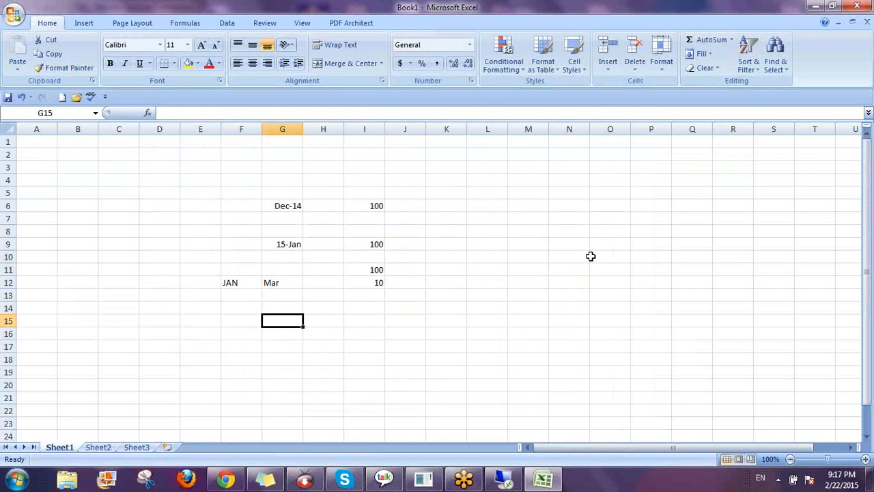
pyautogui.write('JULy')
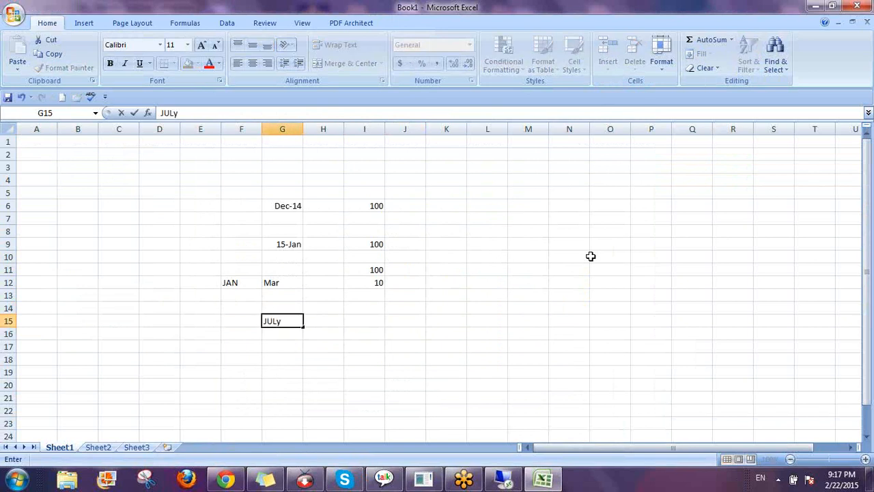
pyautogui.press('Right')
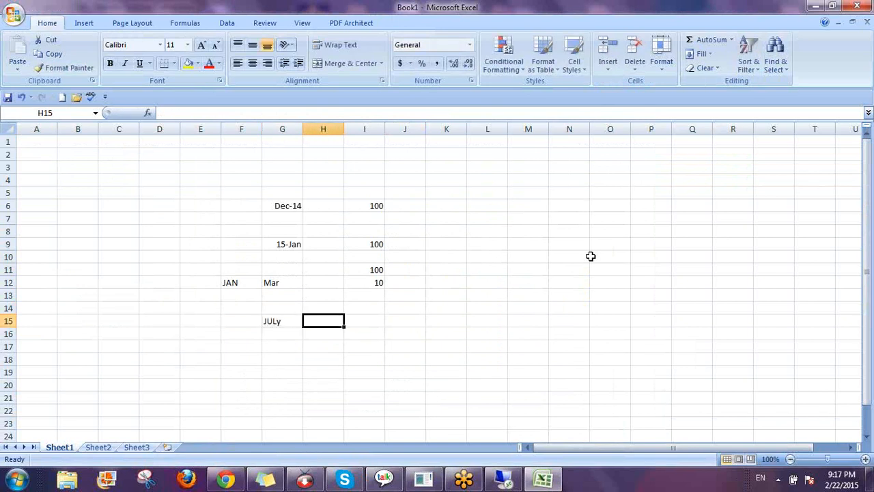
pyautogui.write('DEC')
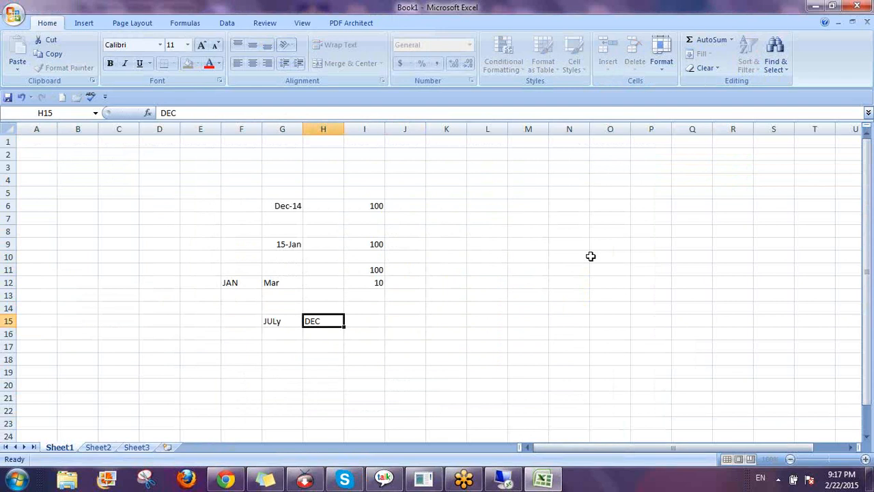
pyautogui.press('Return')
# Enter JAN-JULy in H16, below DEC
pyautogui.write('JAN0')
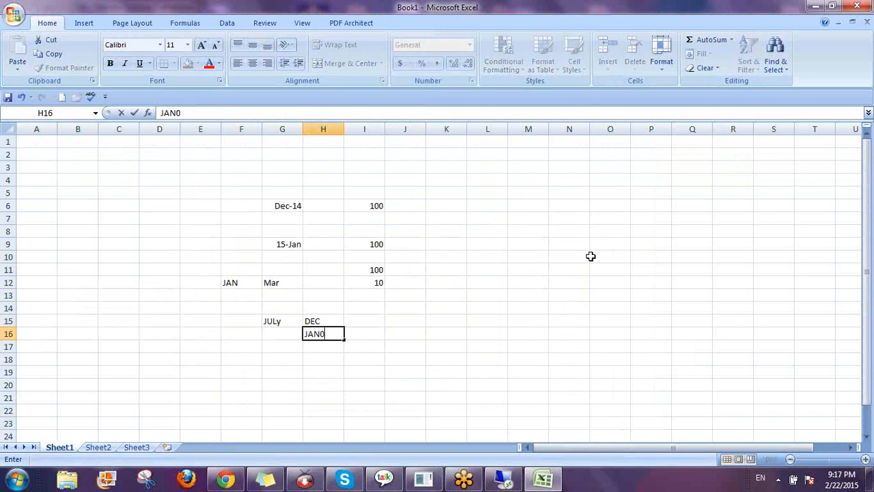
pyautogui.press('BackSpace')
pyautogui.write('-JULy')
pyautogui.press('Right')
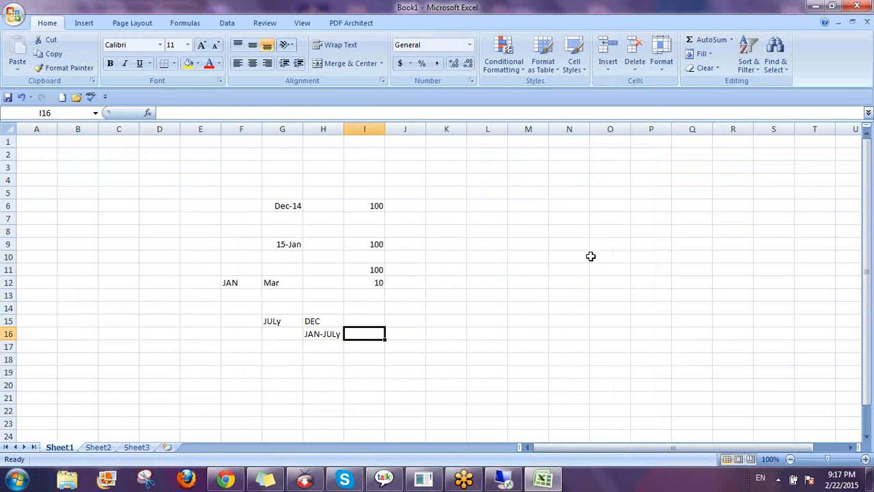
pyautogui.click(353, 269)
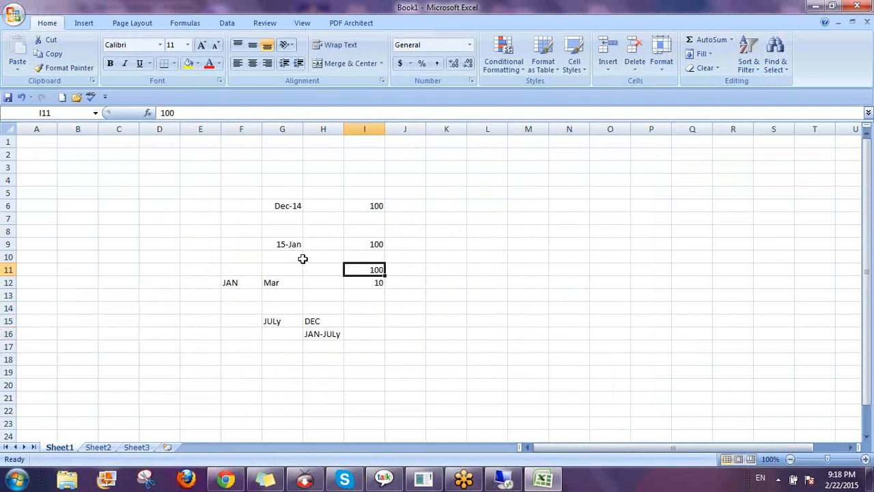
pyautogui.moveTo(244, 283); pyautogui.dragTo(293, 277)
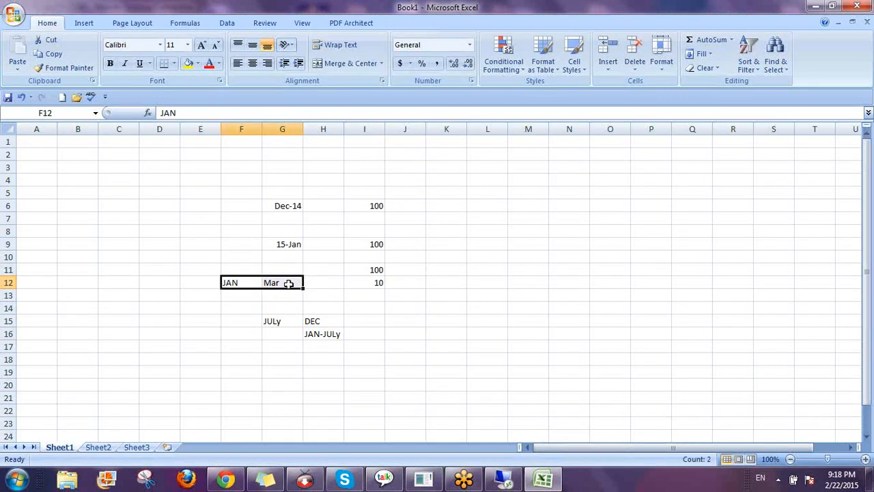
pyautogui.click(365, 282)
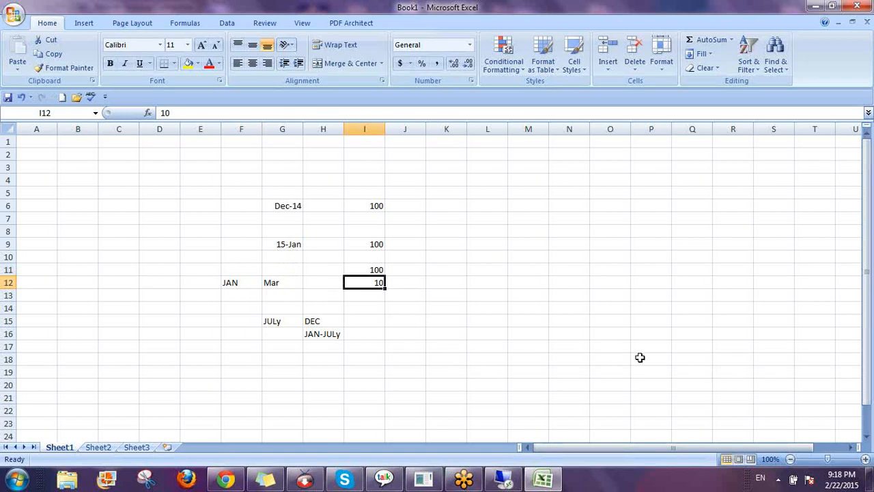
pyautogui.click(370, 267)
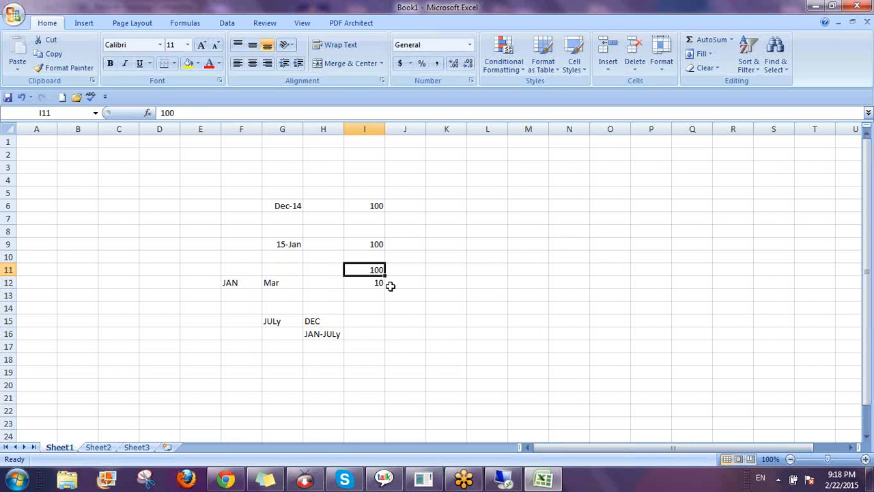
pyautogui.moveTo(374, 282); pyautogui.dragTo(376, 333)
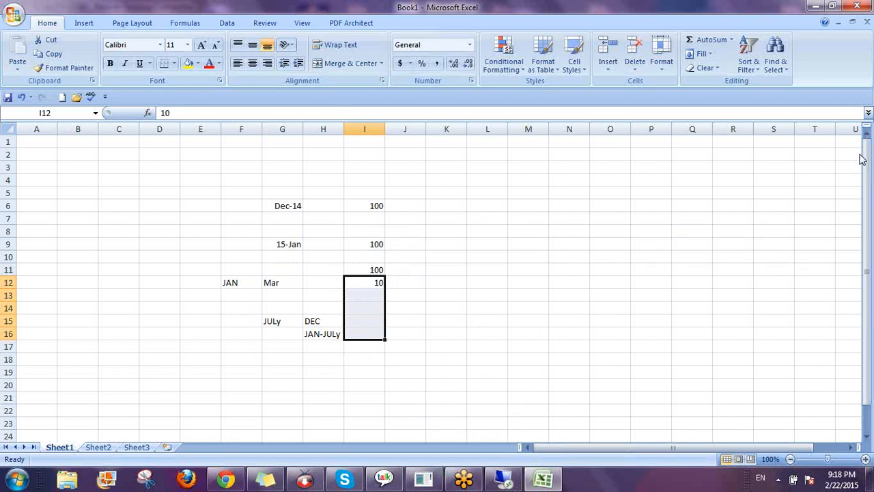
pyautogui.click(829, 373)
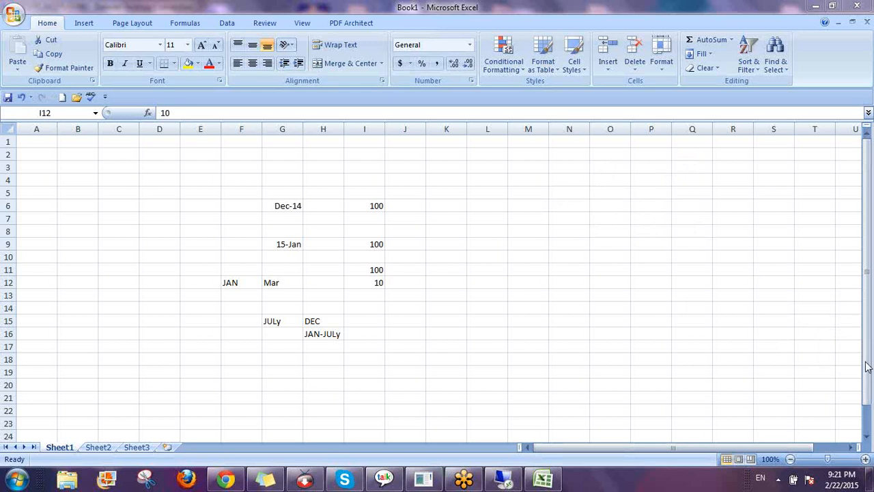
# Move from the BCF-CALC ACC workbook to BPC web administration's Dimensions and display the TIME members
pyautogui.click(501, 479)
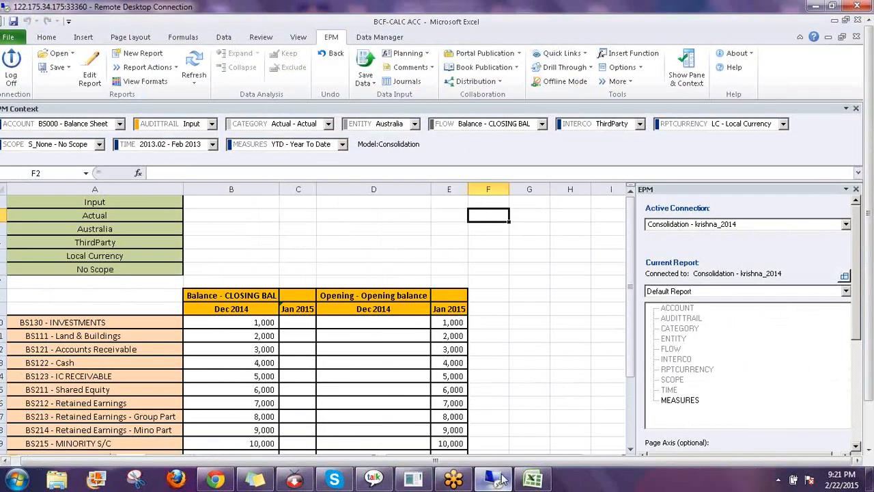
pyautogui.click(561, 280)
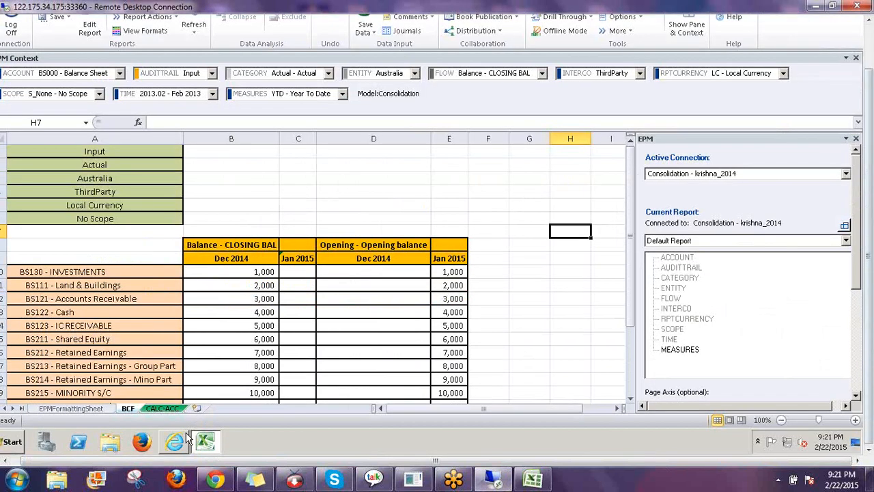
pyautogui.click(174, 442)
pyautogui.click(102, 91)
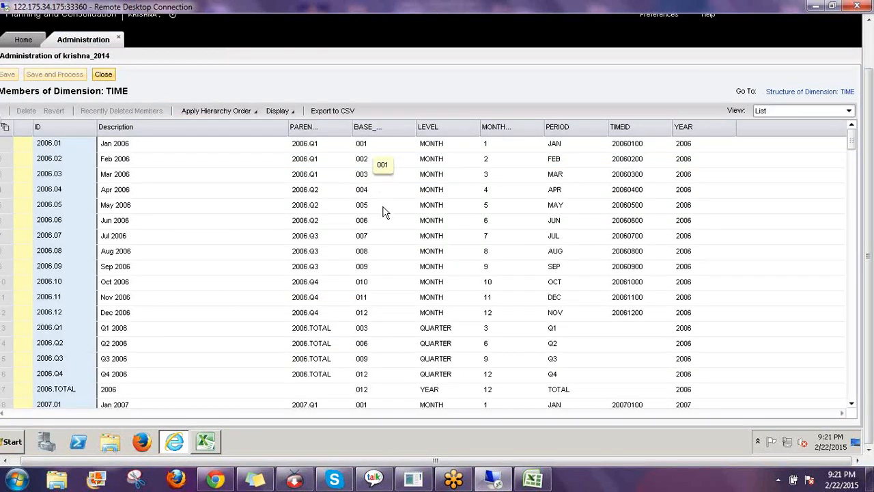
# Inspect the BASE_PERIOD values for Dec, Apr and Mar 2006, then return to the EPM workbook
pyautogui.click(363, 315)
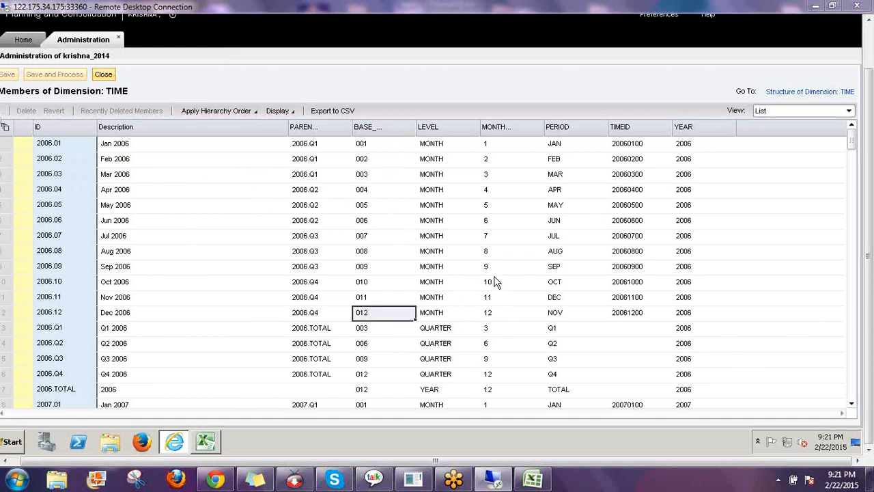
pyautogui.click(364, 191)
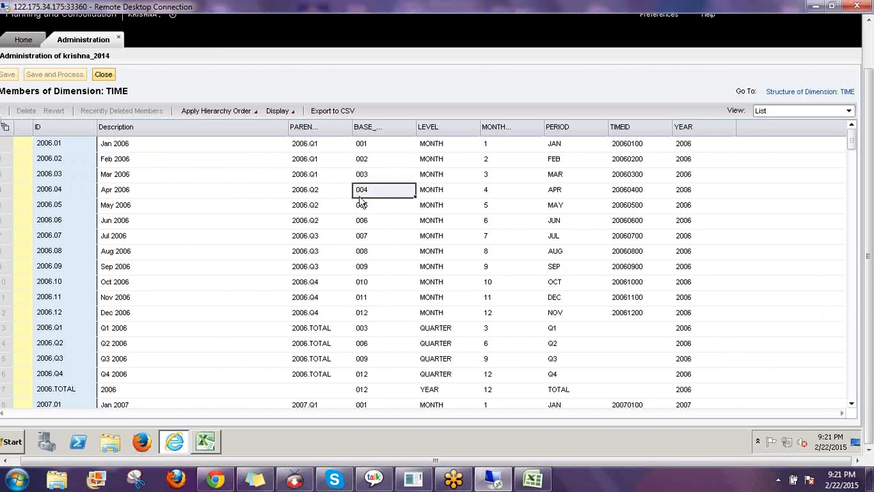
pyautogui.press('Up')
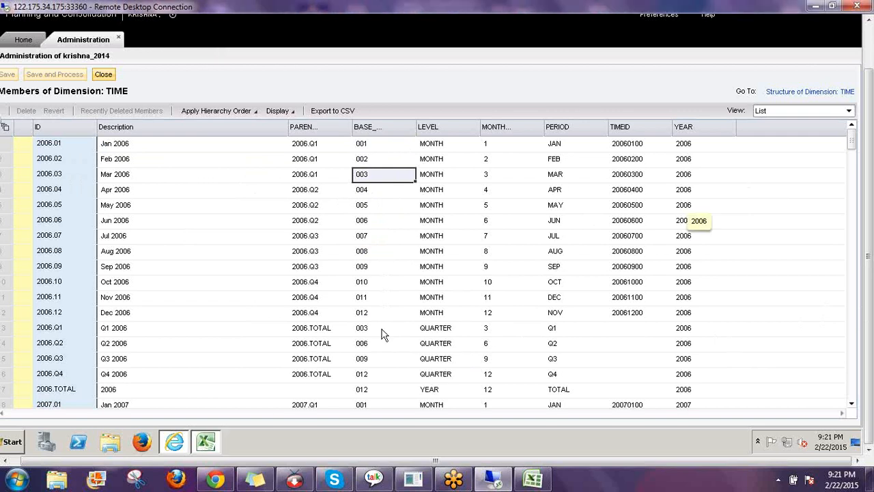
pyautogui.hotkey('alt', 'Tab')
pyautogui.click(499, 233)
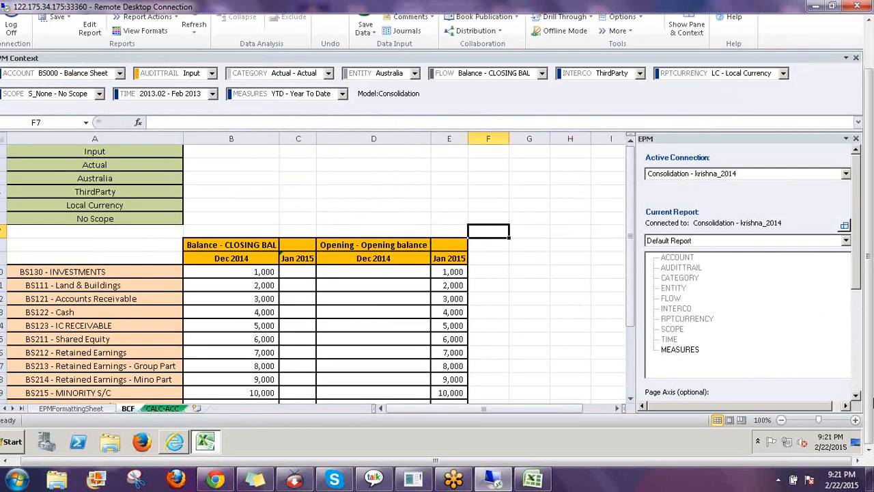
# Look over the BCF sheet's Jan 2015 balances, then return to BPC's TIME member list
pyautogui.moveTo(870, 368)
pyautogui.mouseDown()
pyautogui.moveTo(868, 343)
pyautogui.moveTo(869, 369)
pyautogui.mouseUp()
pyautogui.click(520, 233)
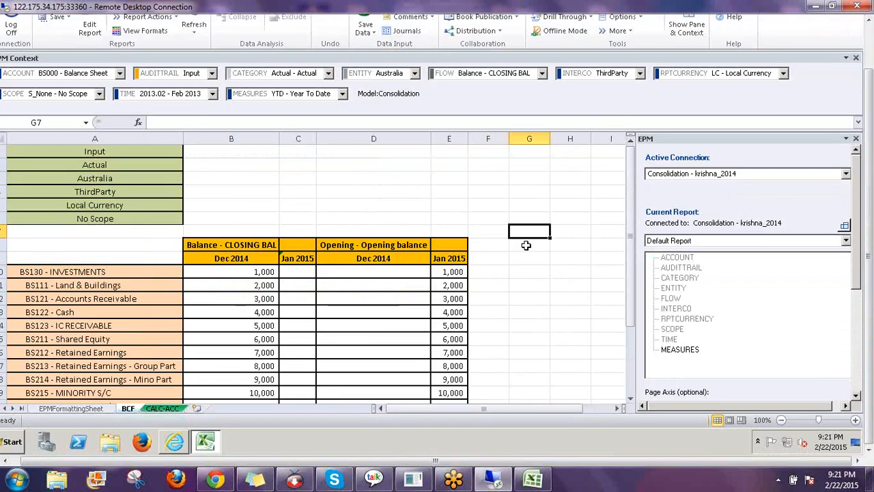
pyautogui.scroll(-3, 526, 244)
pyautogui.scroll(-2, 526, 245)
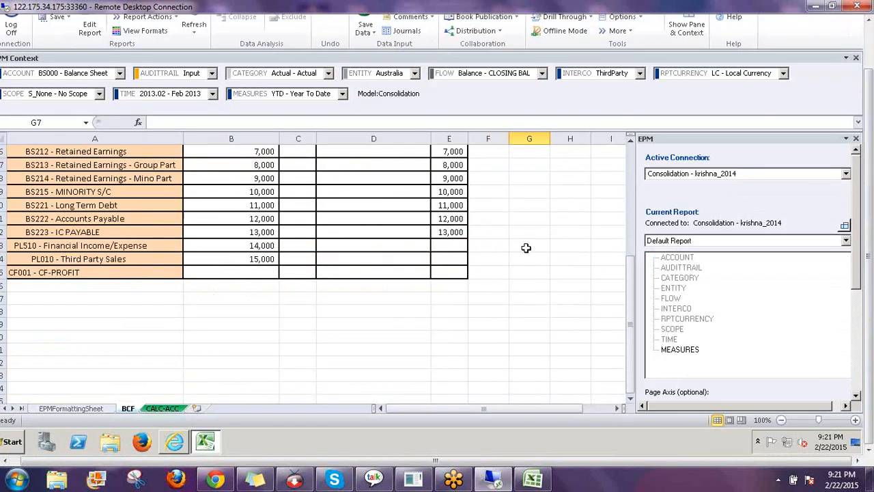
pyautogui.scroll(5, 526, 246)
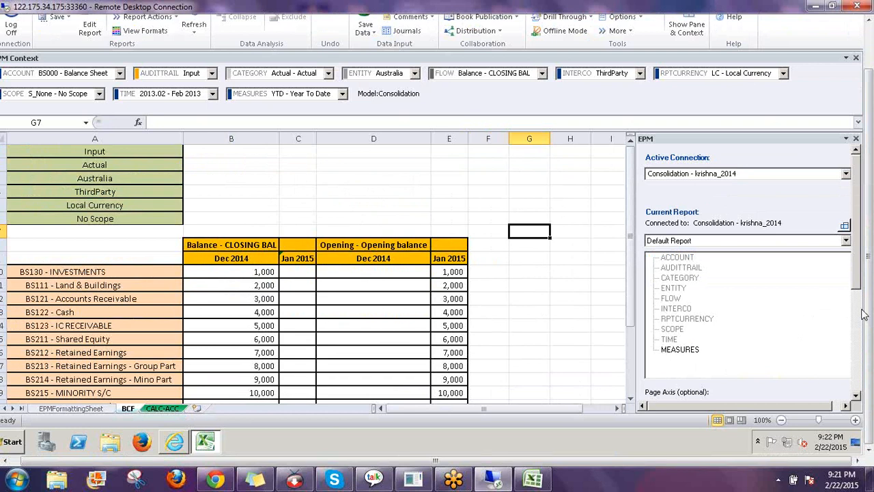
pyautogui.click(524, 207)
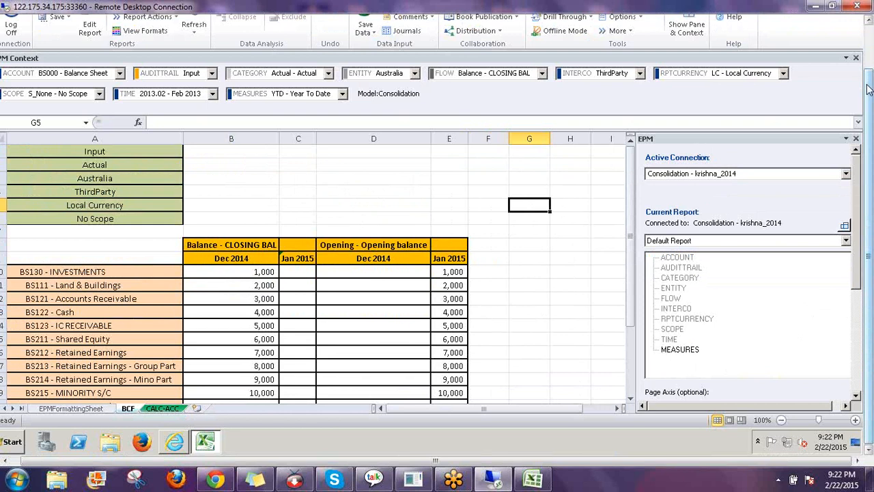
pyautogui.moveTo(868, 89); pyautogui.dragTo(867, 42)
pyautogui.click(834, 20)
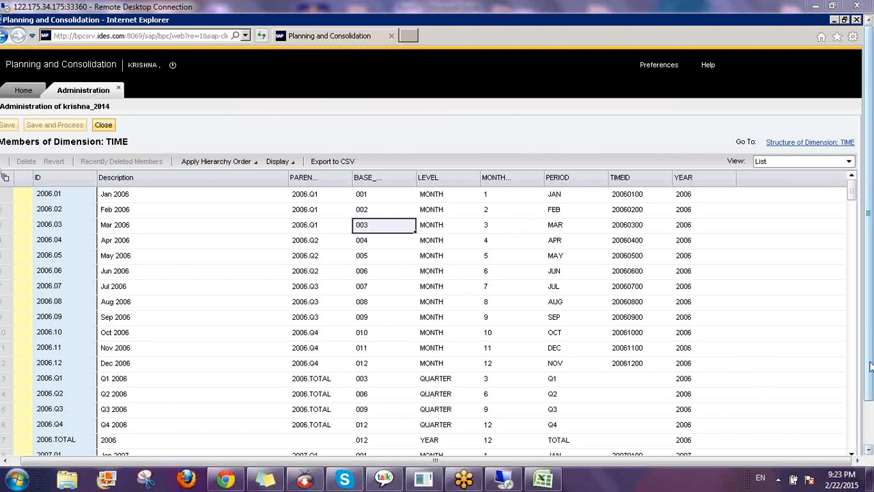
pyautogui.moveTo(871, 367); pyautogui.dragTo(868, 418)
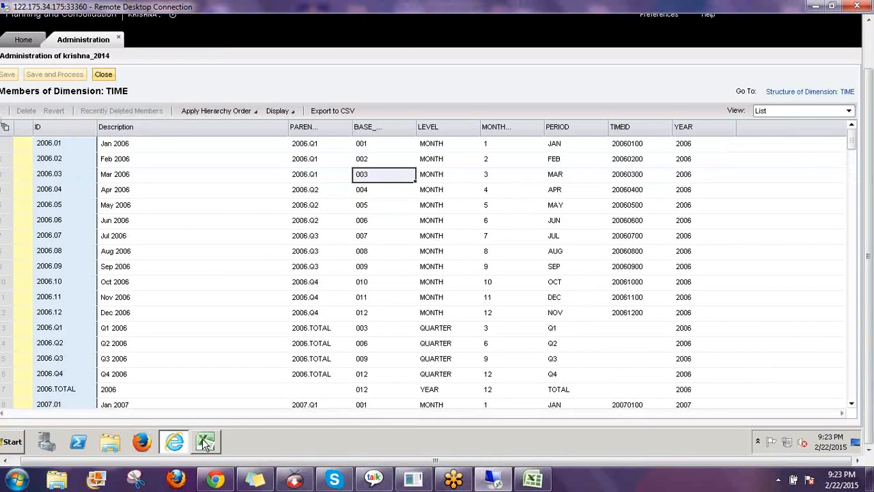
pyautogui.click(205, 442)
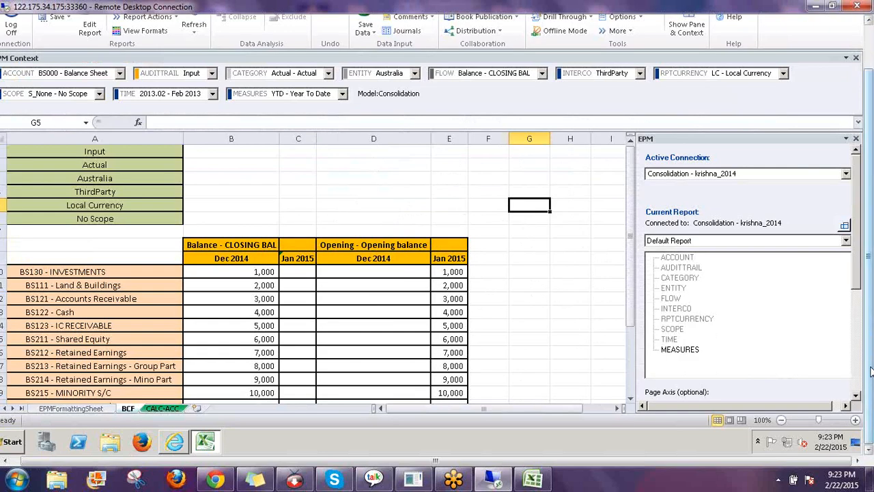
pyautogui.moveTo(871, 372)
pyautogui.mouseDown()
pyautogui.moveTo(871, 329)
pyautogui.moveTo(870, 374)
pyautogui.mouseUp()
pyautogui.click(489, 259)
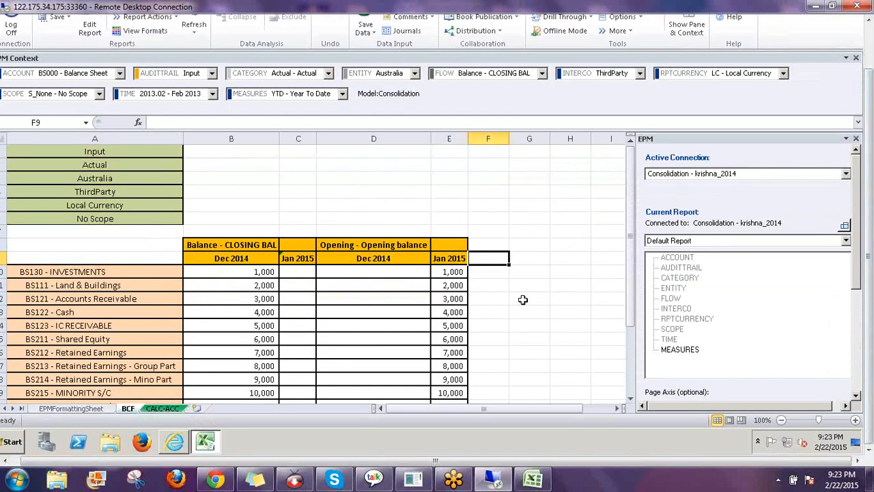
pyautogui.scroll(-2, 523, 299)
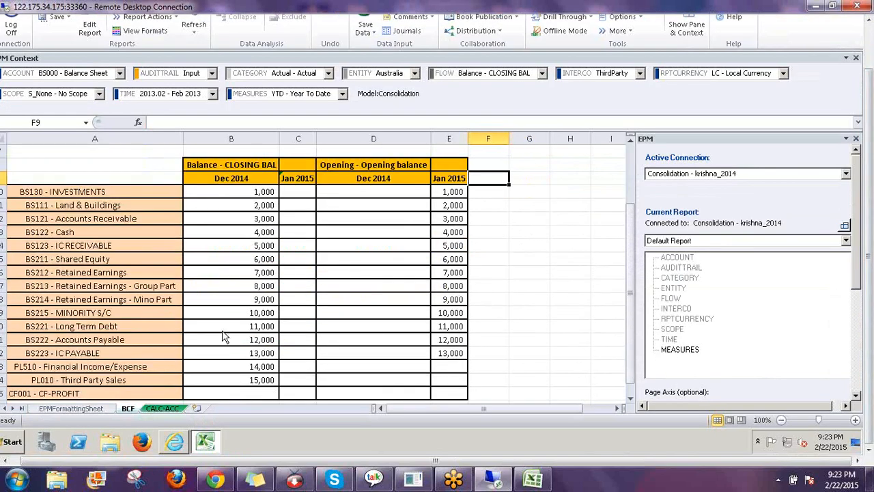
pyautogui.click(178, 442)
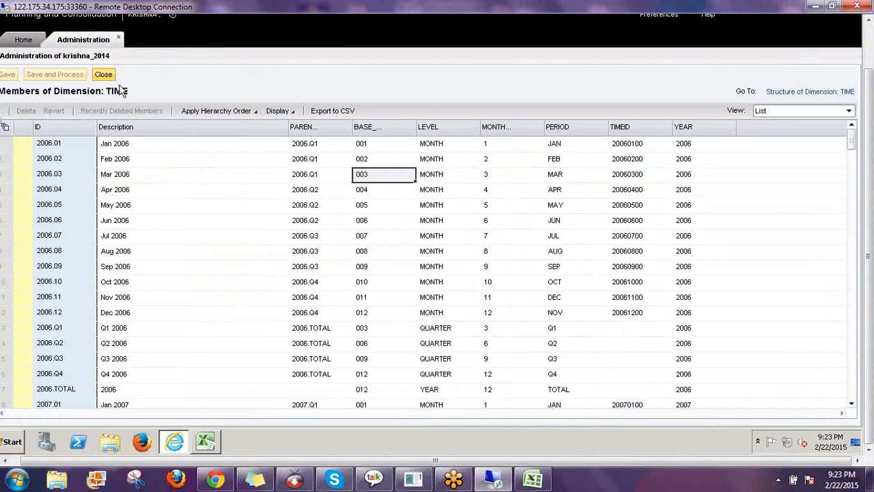
# Close the TIME members, select RPTCURRENCY, and show Rules > Business Rules for all models
pyautogui.click(103, 74)
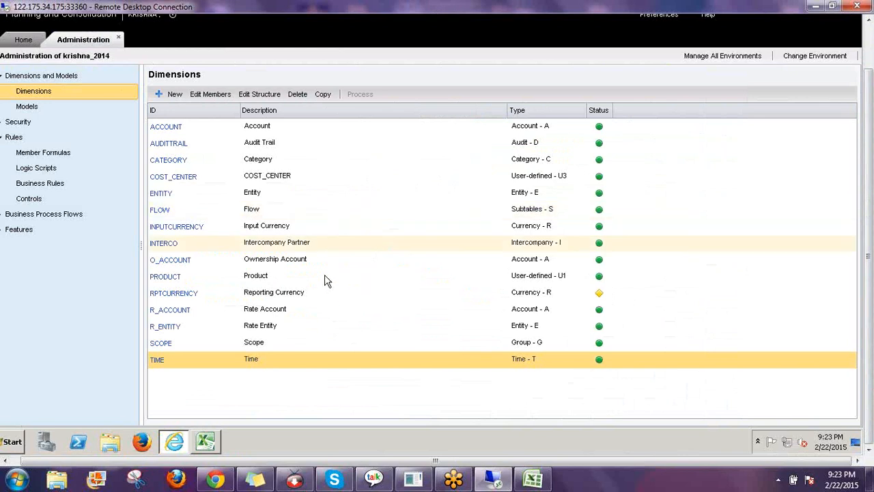
pyautogui.click(292, 293)
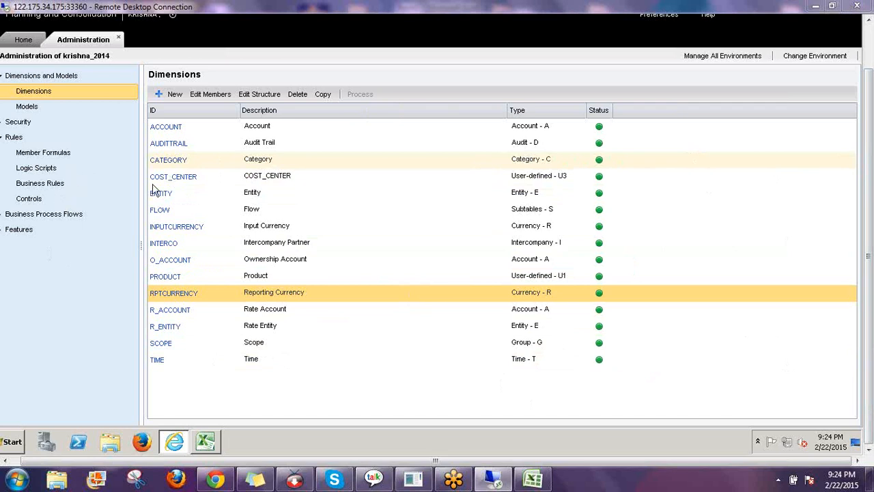
pyautogui.click(48, 183)
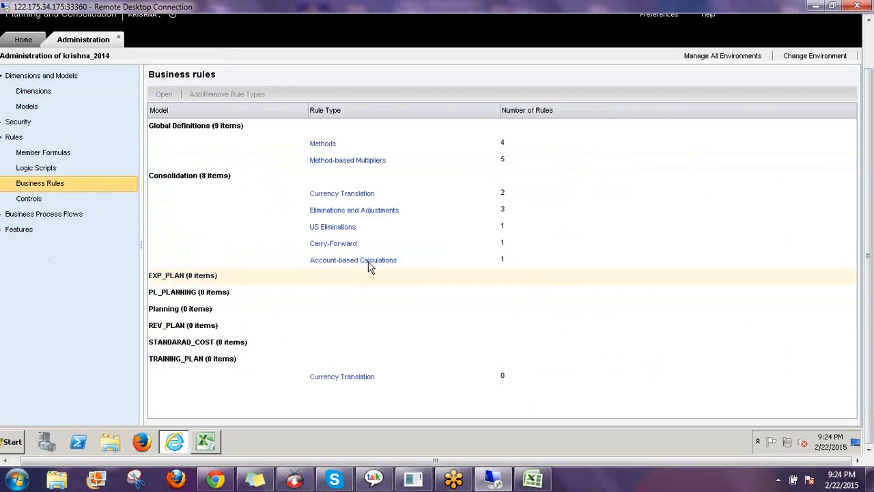
# Select Consolidation's Account-based Calculations rule for discussion, then return to the Dimensions list
pyautogui.click(416, 267)
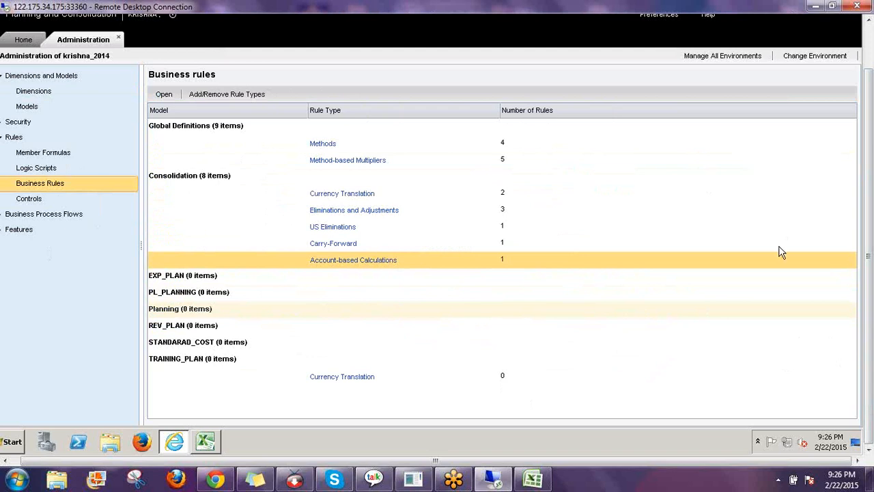
pyautogui.click(42, 91)
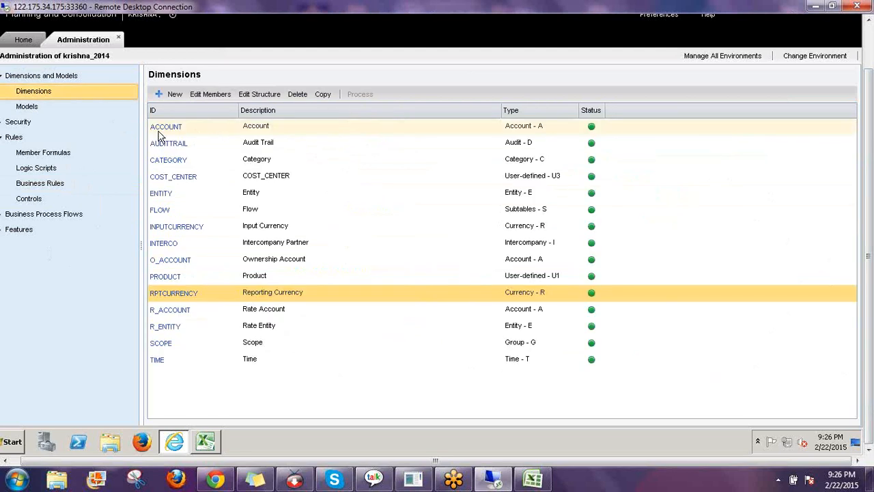
# Open the ACCOUNT members, scroll through them, and filter the ID column by CF
pyautogui.click(165, 128)
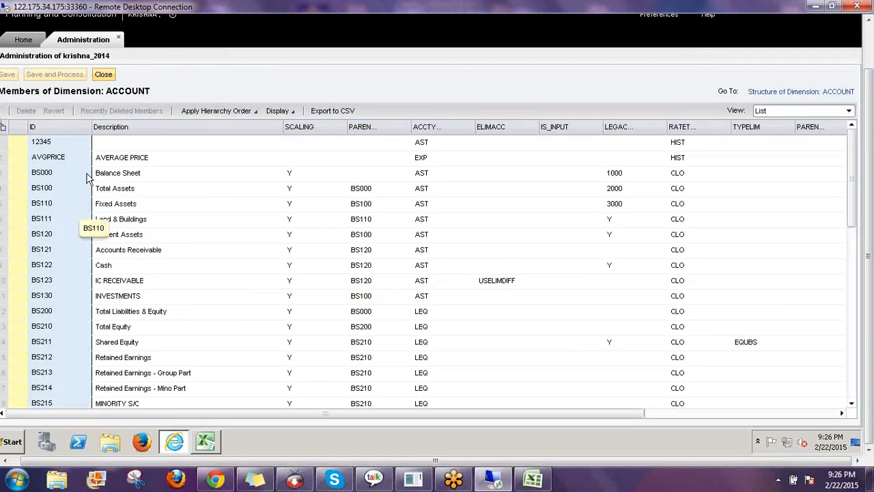
pyautogui.scroll(-4, 46, 181)
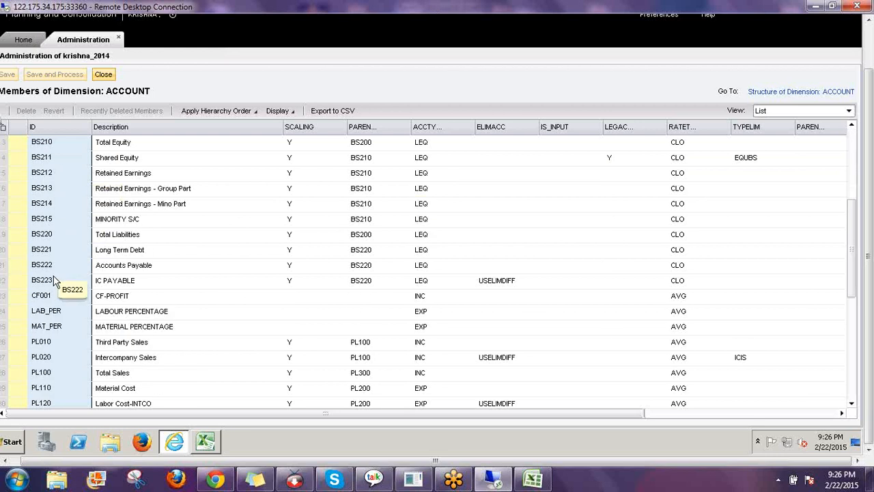
pyautogui.scroll(-4, 54, 277)
pyautogui.scroll(-2, 55, 280)
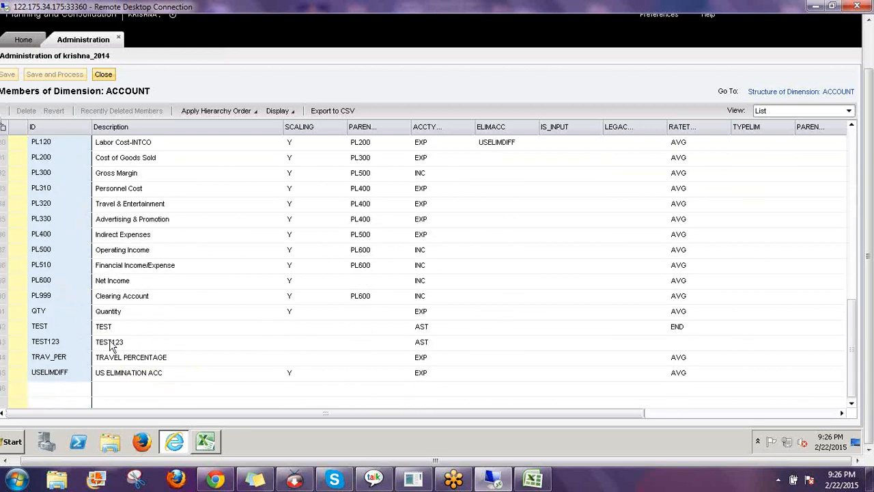
pyautogui.scroll(1, 84, 327)
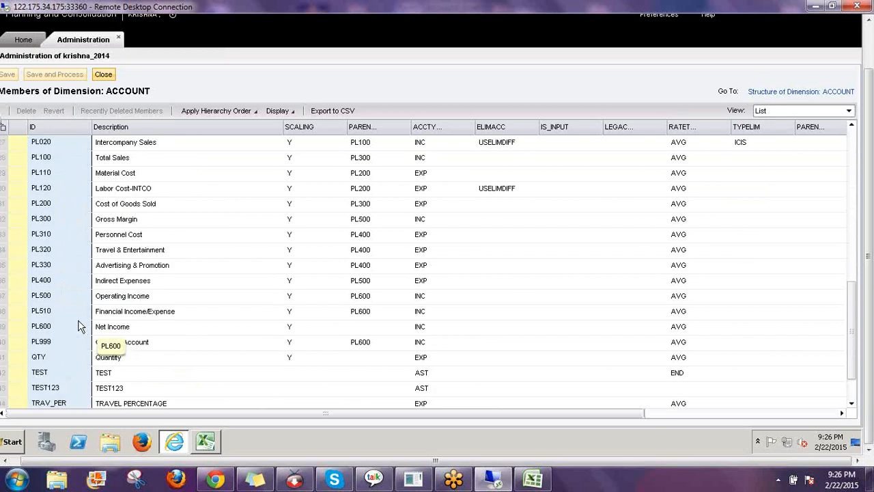
pyautogui.scroll(6, 75, 314)
pyautogui.scroll(3, 74, 309)
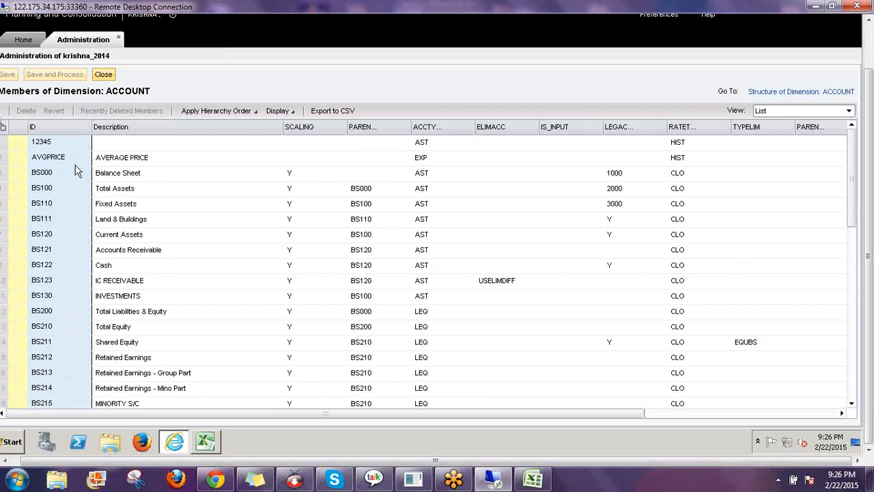
pyautogui.click(67, 128)
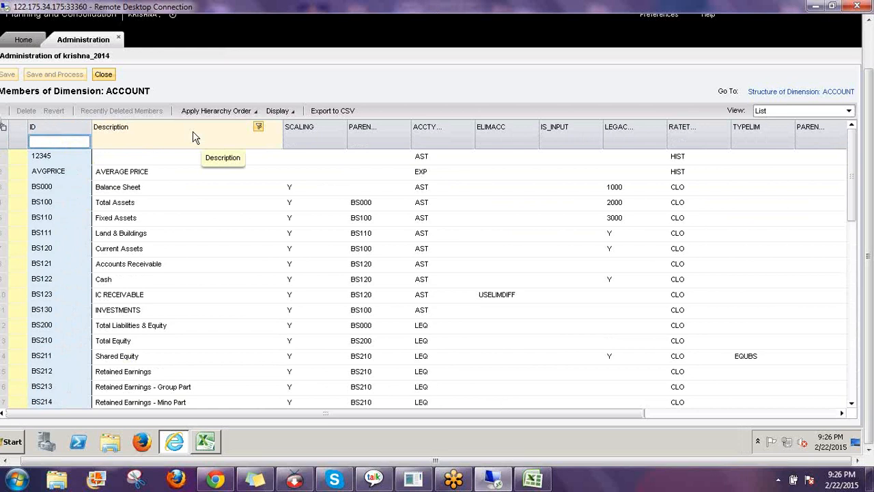
pyautogui.write('CF')
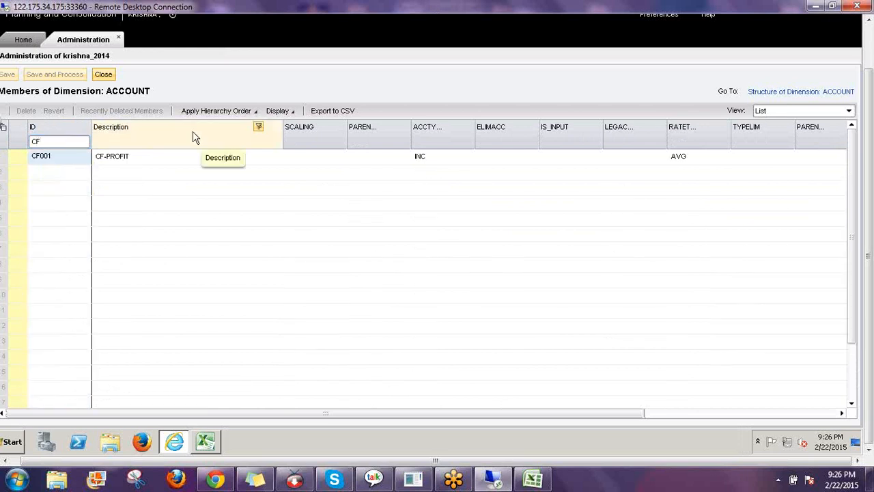
# Select CF001 CF-PROFIT, annotate its empty parent field with CF, then close the ACCOUNT members
pyautogui.click(54, 155)
pyautogui.click(129, 161)
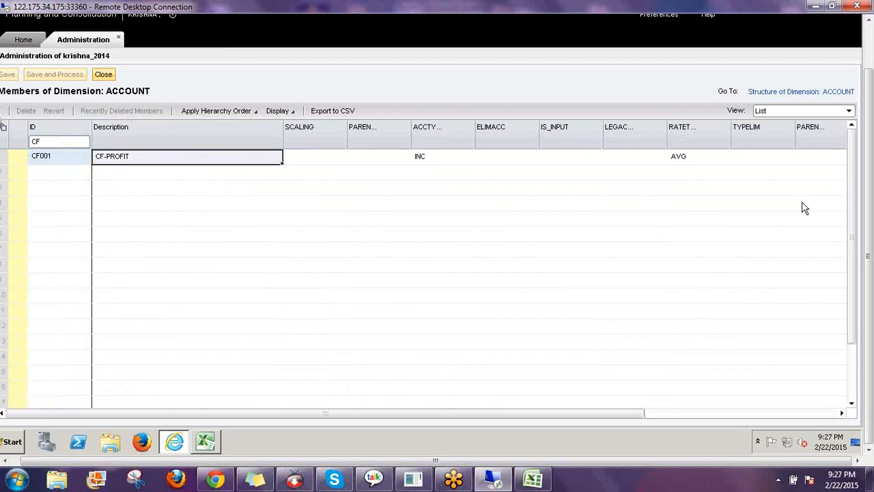
pyautogui.click(780, 318)
pyautogui.moveTo(374, 144); pyautogui.dragTo(355, 143)
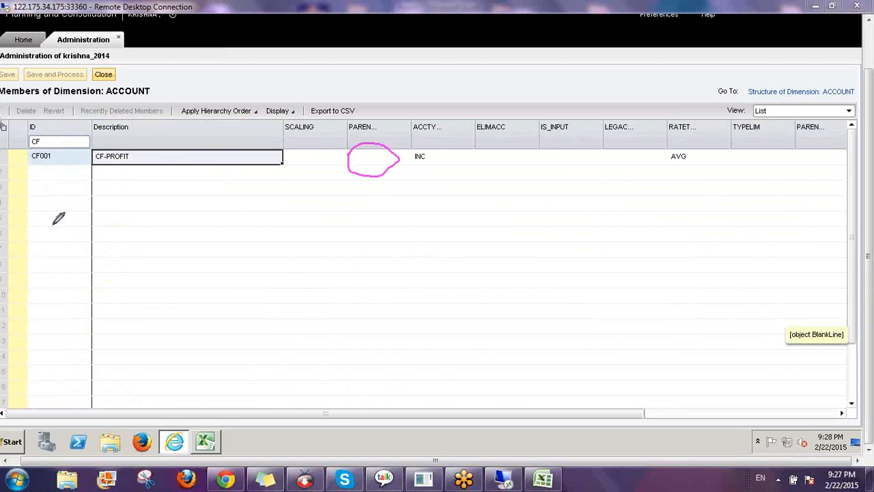
pyautogui.moveTo(55, 223); pyautogui.dragTo(55, 256)
pyautogui.moveTo(90, 213); pyautogui.dragTo(64, 257)
pyautogui.moveTo(48, 238); pyautogui.dragTo(104, 229)
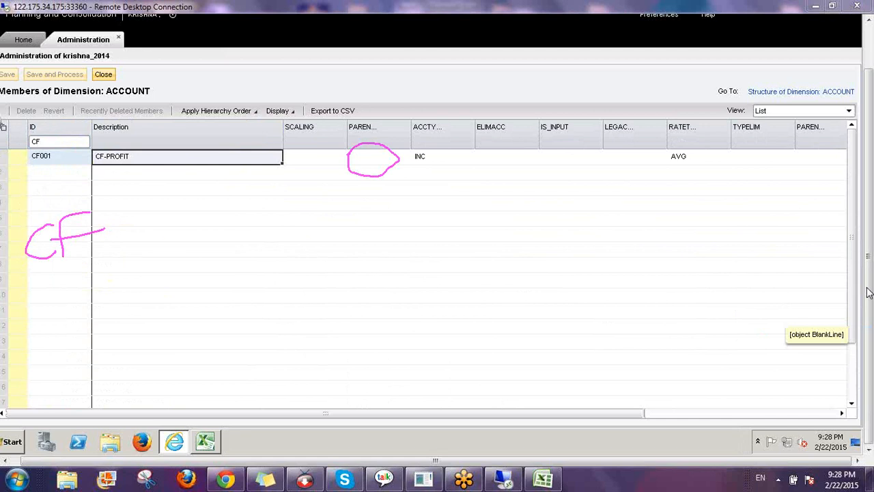
pyautogui.click(791, 373)
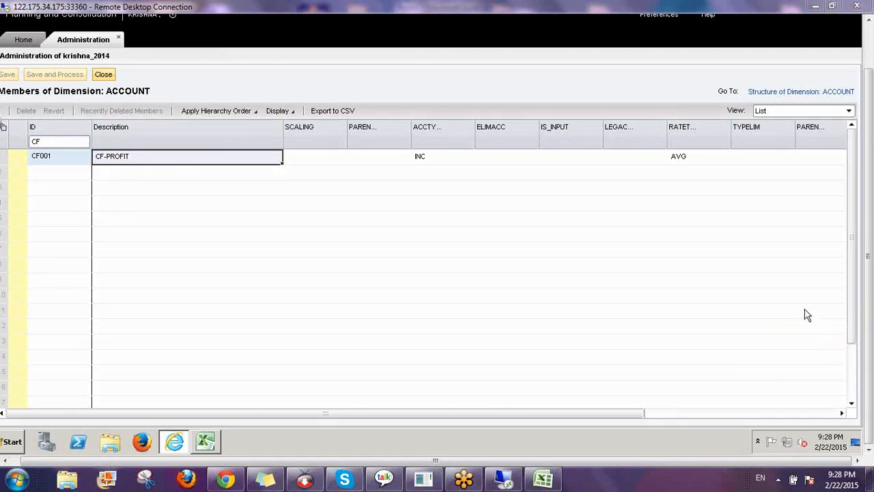
pyautogui.click(103, 74)
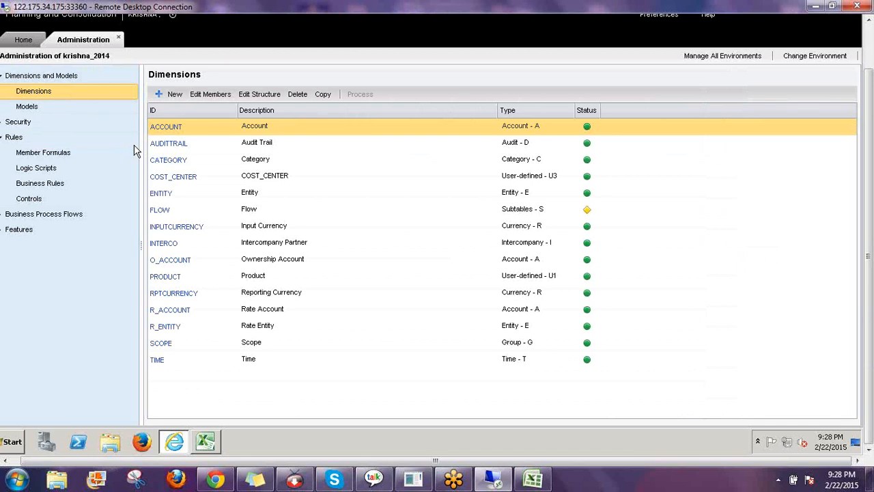
# Open the Consolidation model's CALCACC.LGF logic script
pyautogui.click(88, 172)
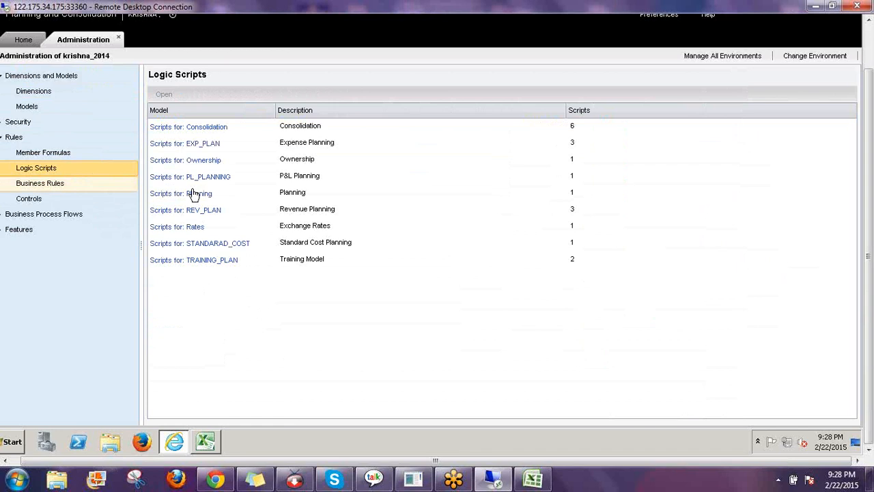
pyautogui.click(209, 127)
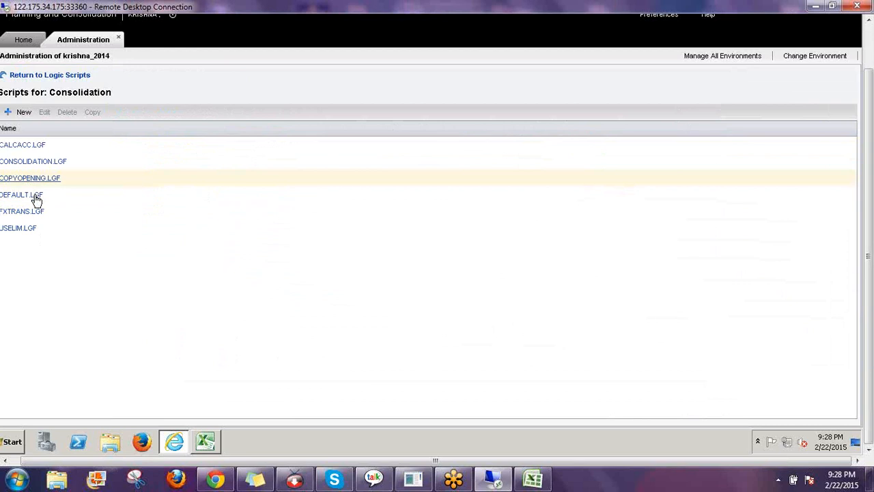
pyautogui.click(22, 150)
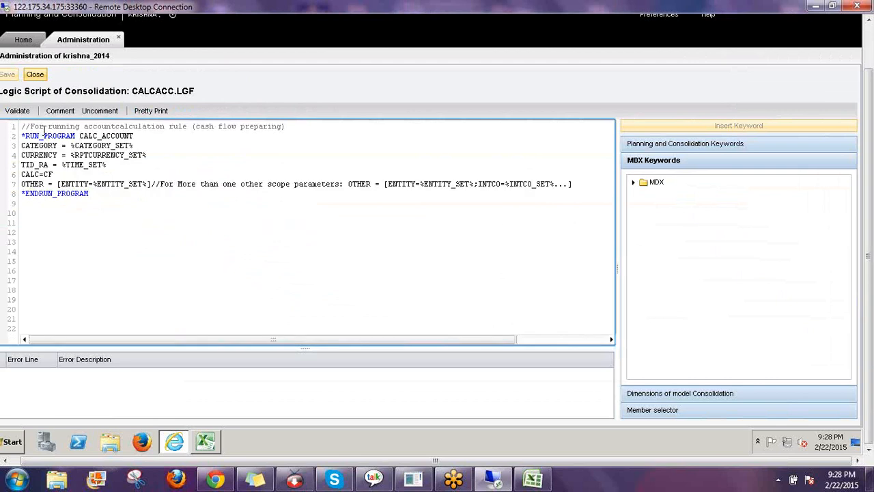
# Highlight the cash-flow comment, CALC_ACCOUNT call and parameter lines 3–7, then return to Excel
pyautogui.moveTo(61, 128); pyautogui.dragTo(296, 129)
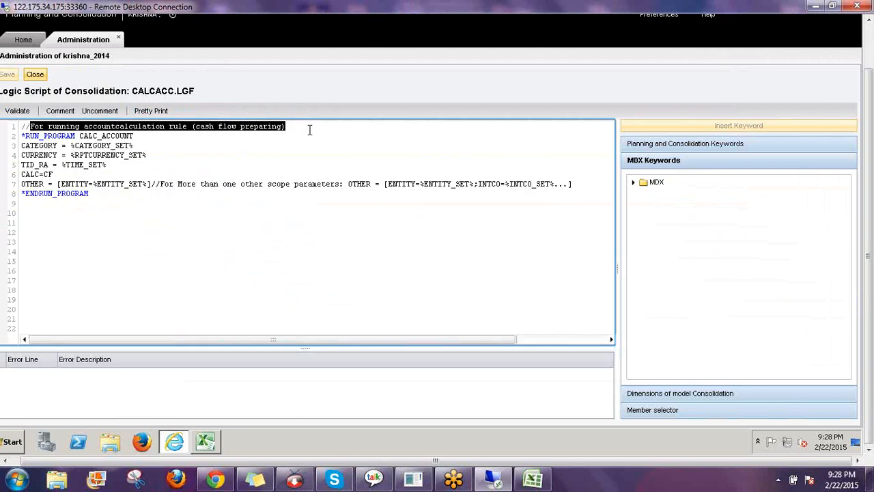
pyautogui.moveTo(241, 125); pyautogui.dragTo(291, 129)
pyautogui.click(291, 128)
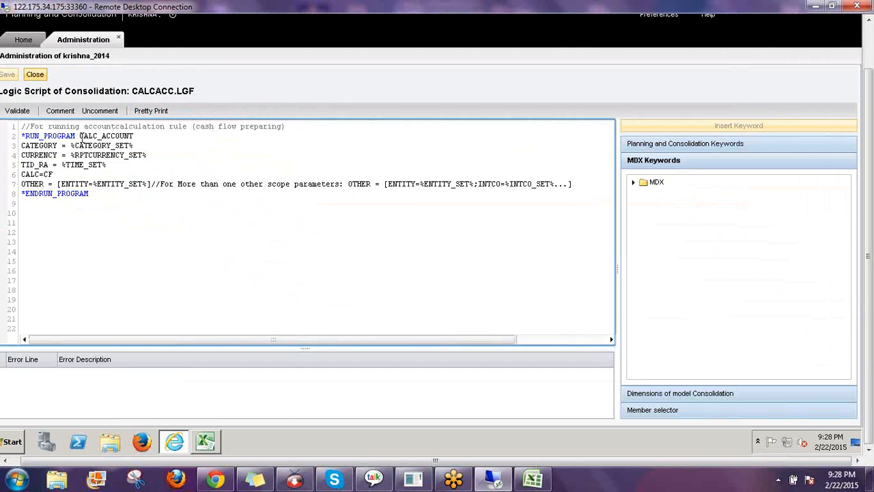
pyautogui.moveTo(79, 136); pyautogui.dragTo(134, 136)
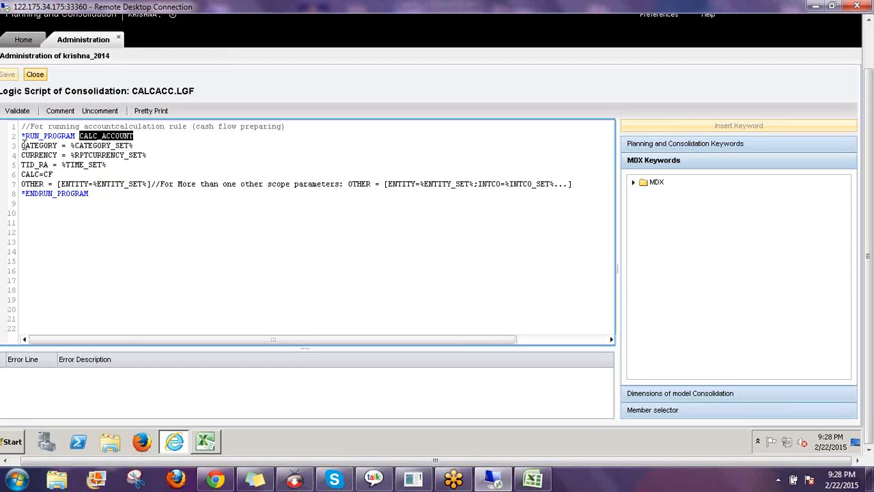
pyautogui.moveTo(21, 144); pyautogui.dragTo(152, 184)
pyautogui.click(150, 239)
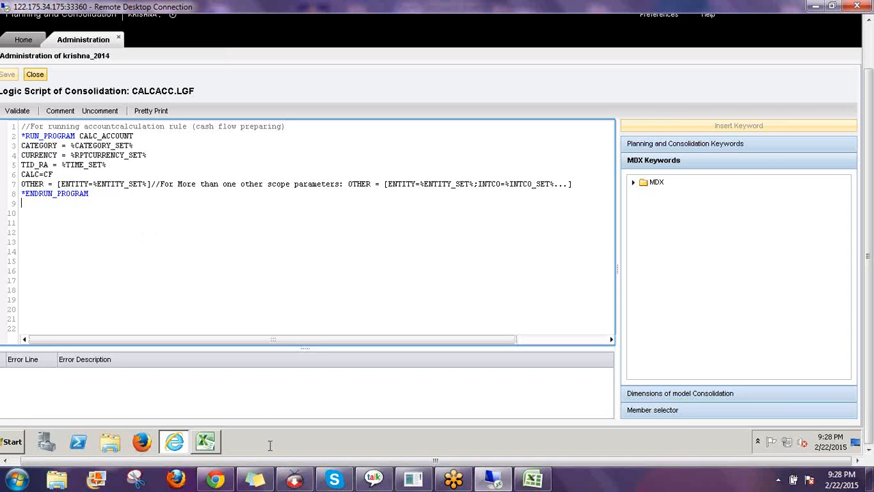
pyautogui.click(207, 442)
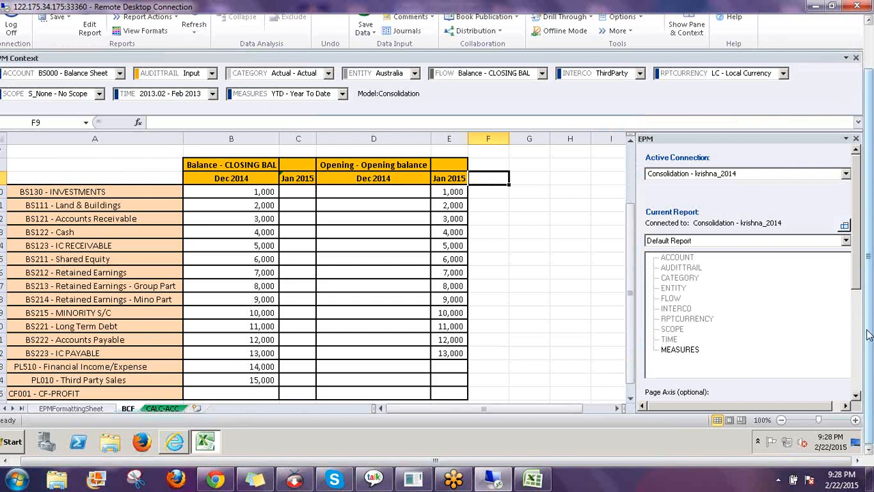
# Open the Data Manager's Organize Package List and show the Financial Process package group
pyautogui.moveTo(867, 330); pyautogui.dragTo(866, 284)
pyautogui.click(380, 37)
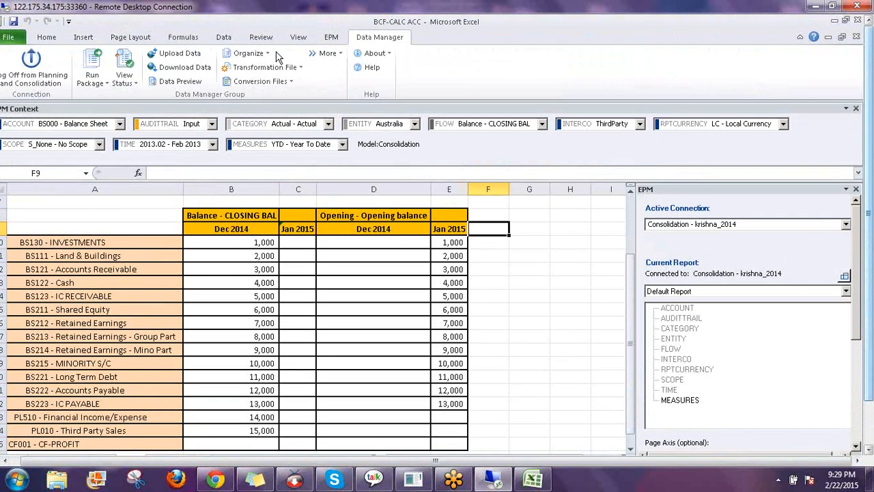
pyautogui.click(268, 54)
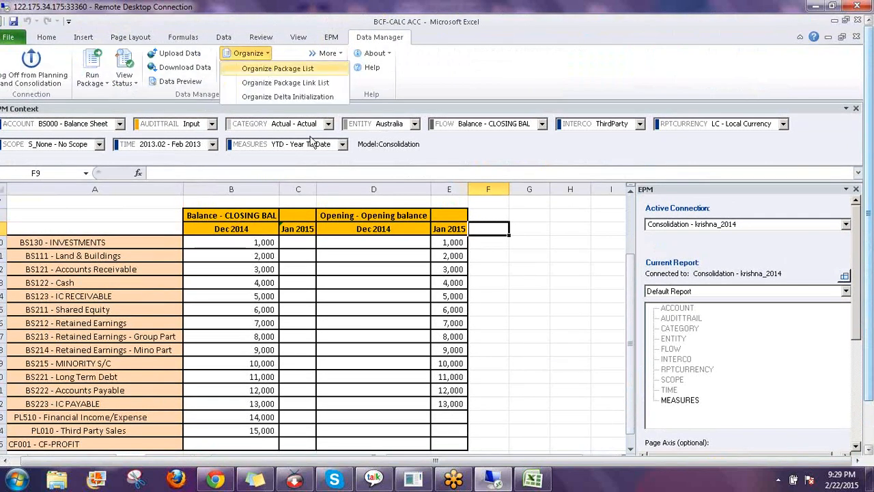
pyautogui.click(277, 68)
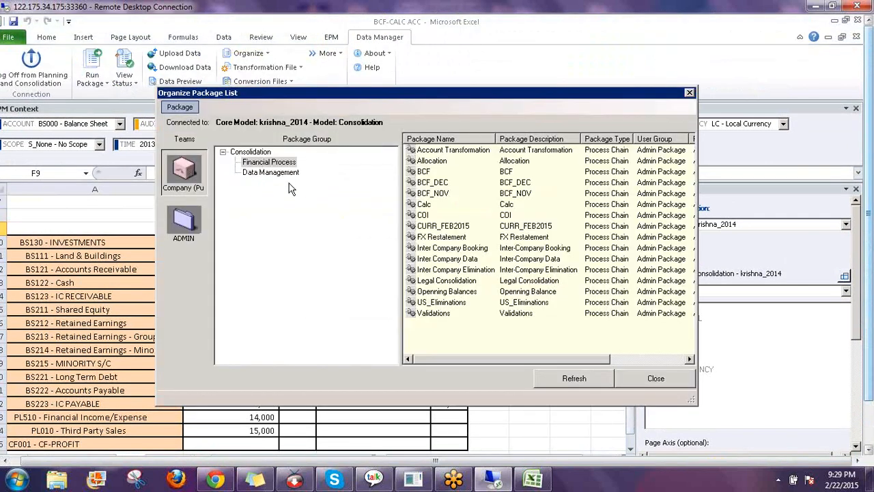
pyautogui.press('Down')
pyautogui.click(273, 164)
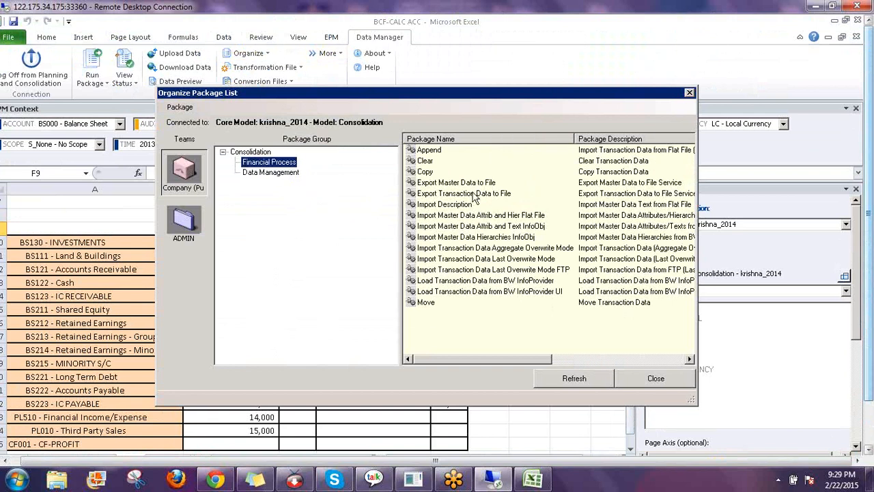
# Open the Calc package in Modify Package, showing process chain /CPMB/RUNCALCACCOUNT
pyautogui.rightClick(445, 336)
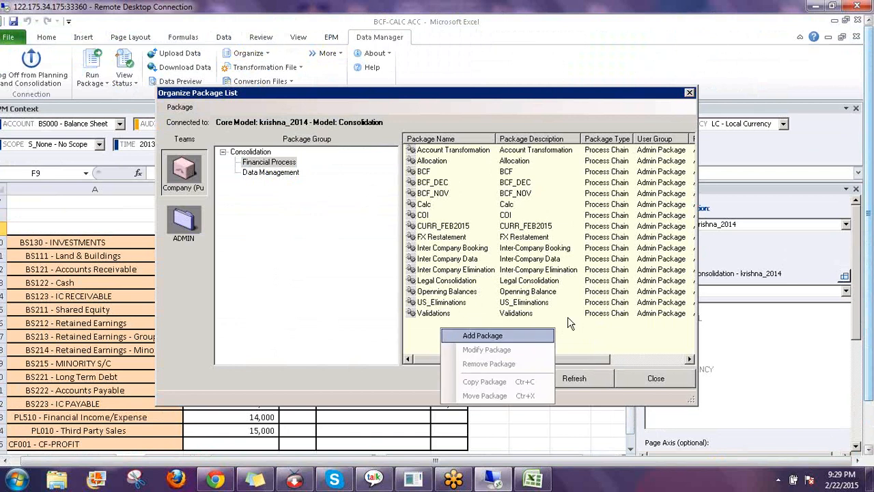
pyautogui.click(602, 362)
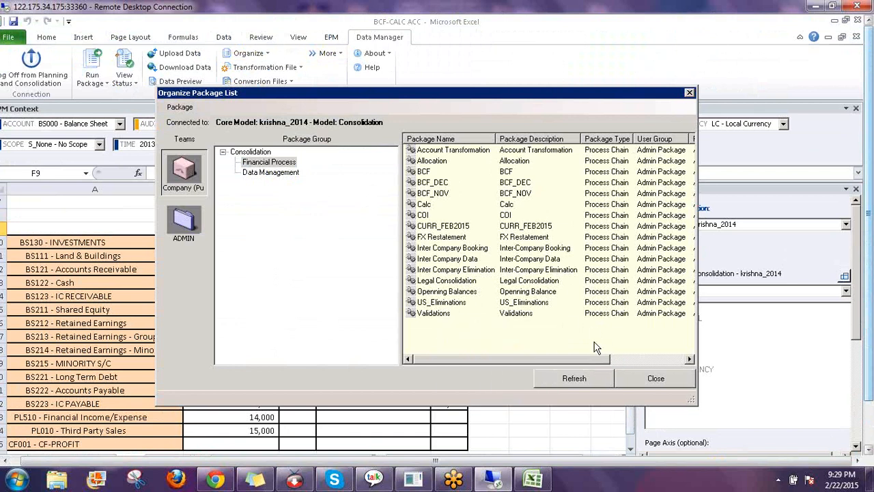
pyautogui.click(690, 359)
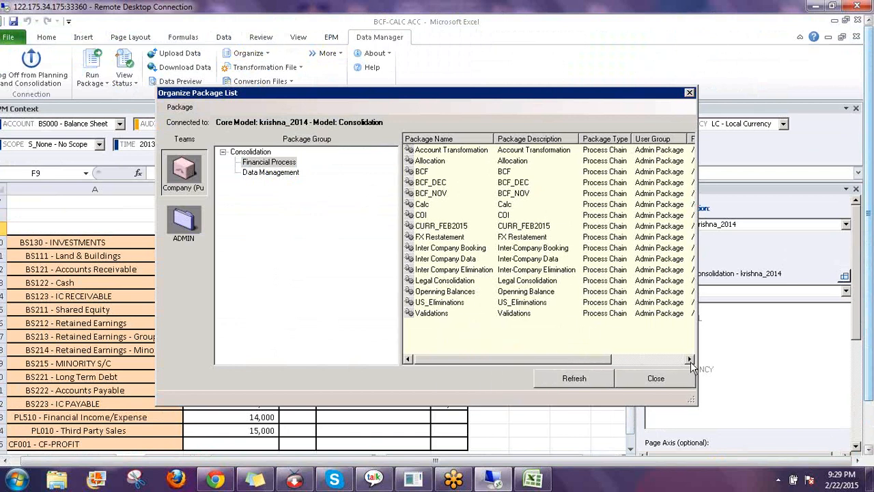
pyautogui.click(688, 360)
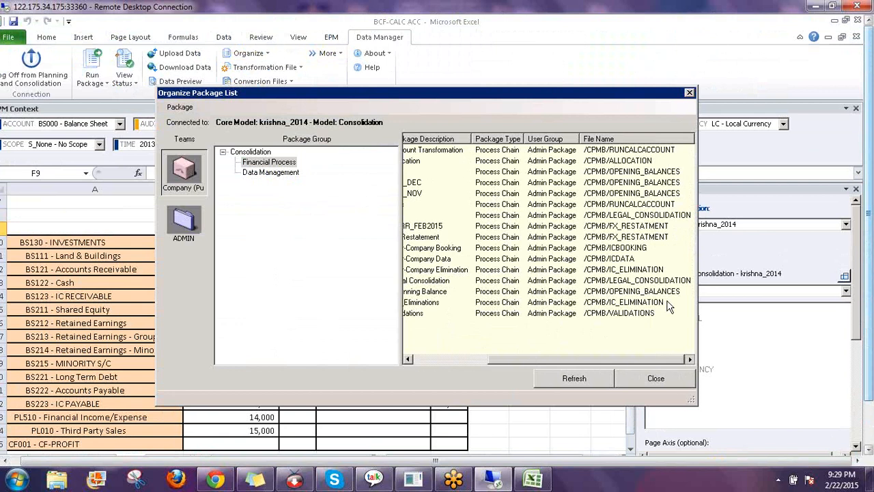
pyautogui.click(631, 206)
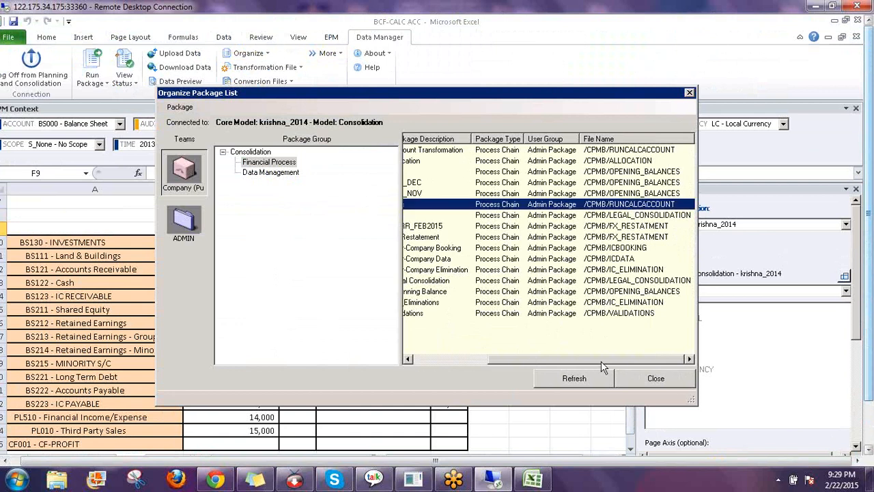
pyautogui.moveTo(587, 364); pyautogui.dragTo(421, 362)
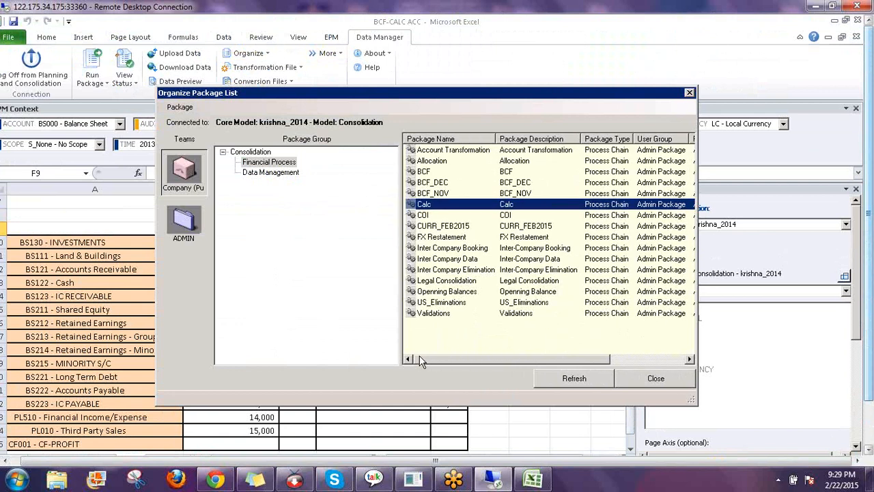
pyautogui.rightClick(424, 205)
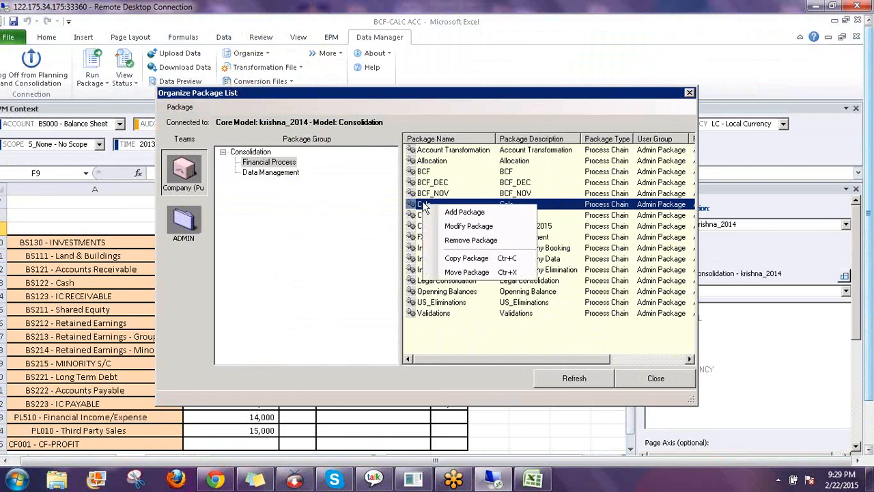
pyautogui.click(469, 225)
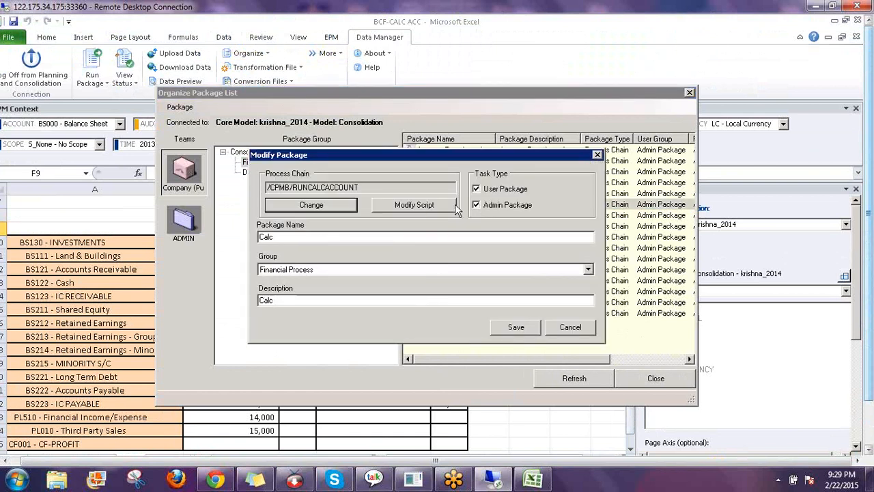
# Confirm the Calc package's advanced script references CALCACC.LGF, then save the package and close the list
pyautogui.click(691, 51)
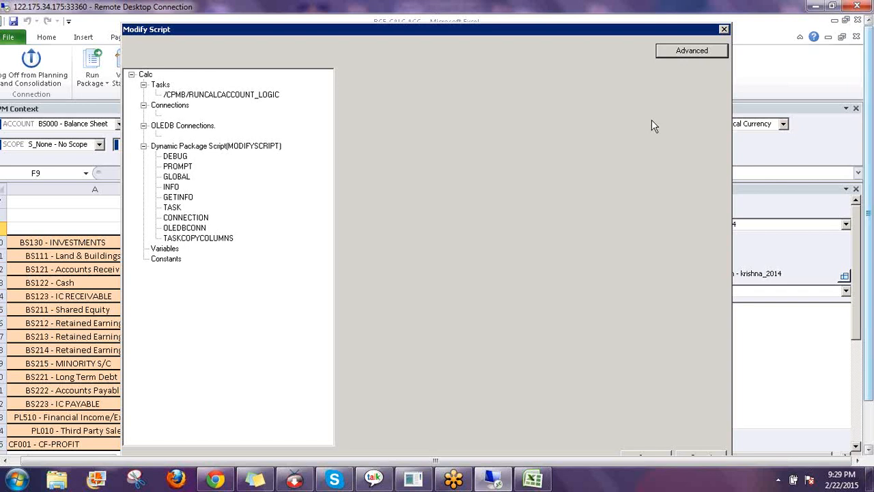
pyautogui.click(537, 175)
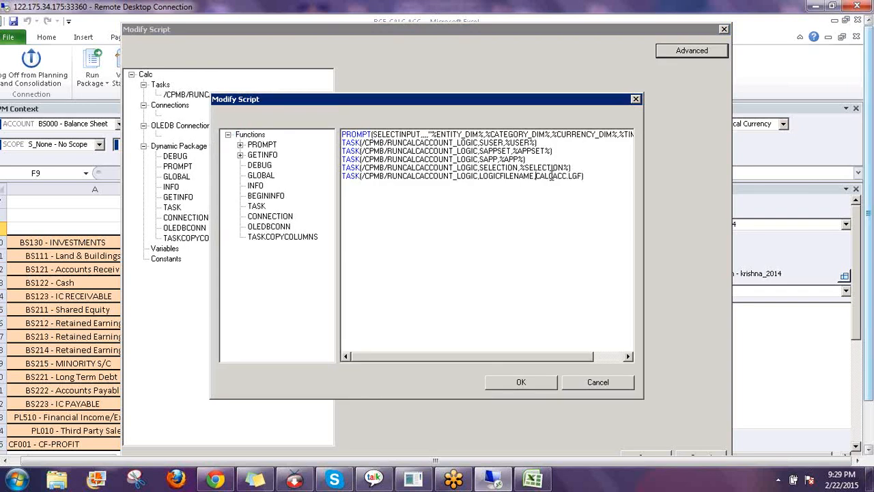
pyautogui.keyDown('shift'); pyautogui.click(575, 177); pyautogui.keyUp('shift')
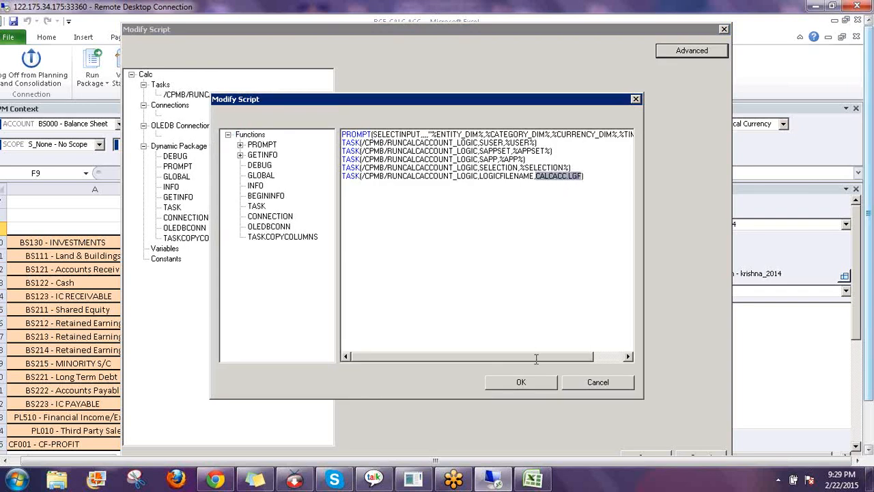
pyautogui.click(521, 382)
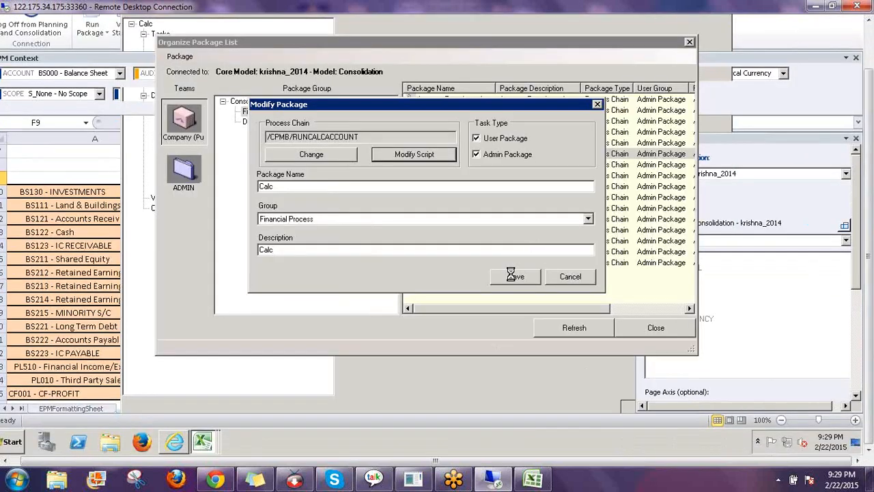
pyautogui.click(517, 276)
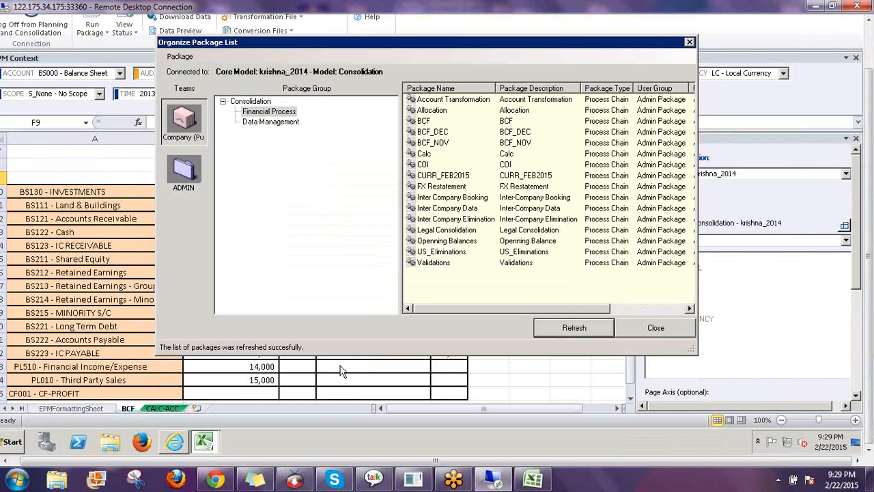
pyautogui.click(649, 328)
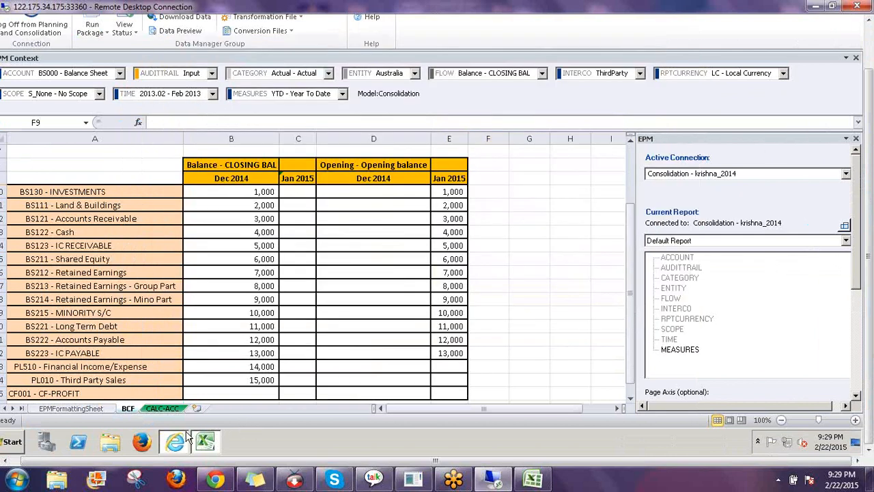
# View the CALCACC.LGF script in the browser, then return to the CALC-ACC sheet
pyautogui.click(183, 441)
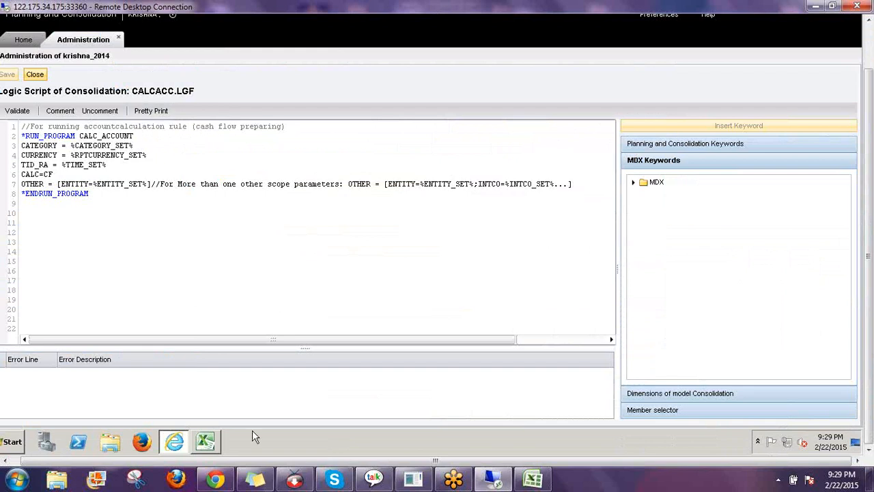
pyautogui.click(205, 440)
pyautogui.click(162, 408)
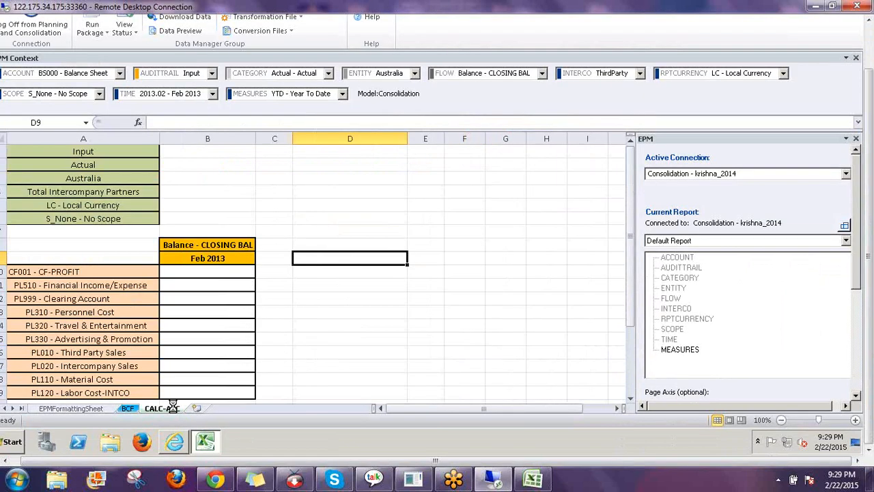
# Enter Feb 2013 amounts: Financial Income/Expense 10,000, Clearing 2,000, Personnel 3,000, Travel 2,000, Advertising 1,000
pyautogui.click(418, 201)
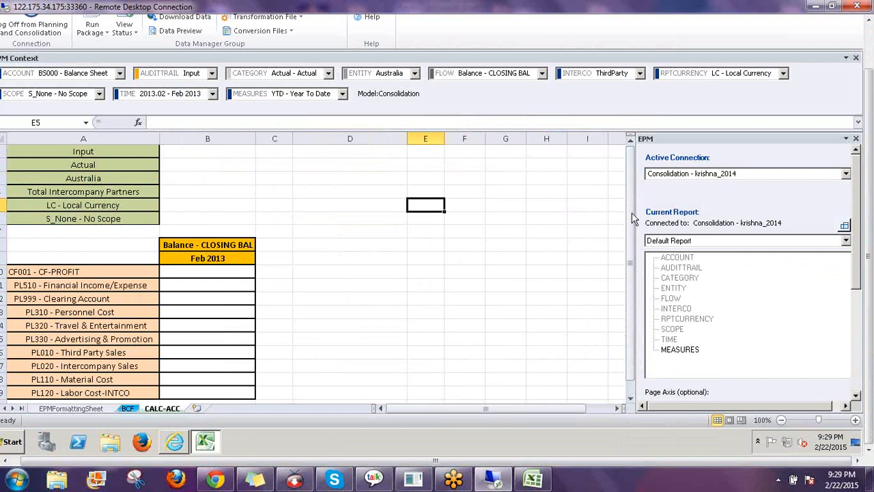
pyautogui.moveTo(629, 209); pyautogui.dragTo(634, 362)
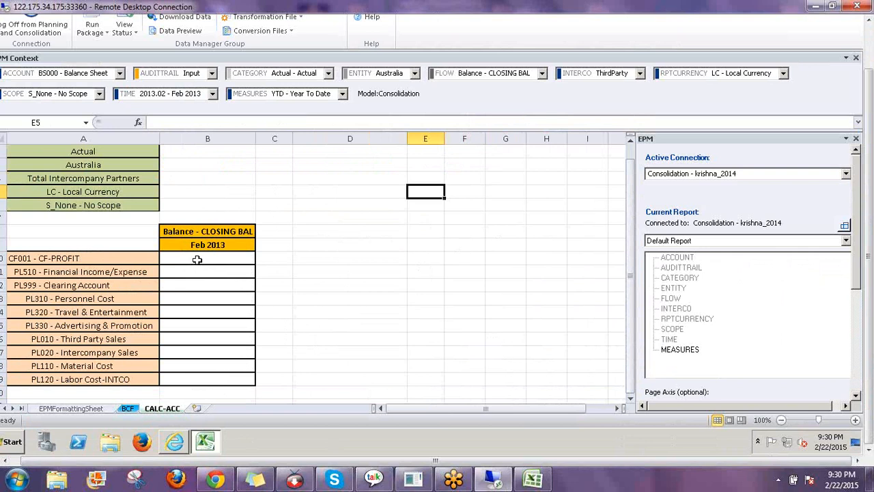
pyautogui.click(198, 260)
pyautogui.click(202, 272)
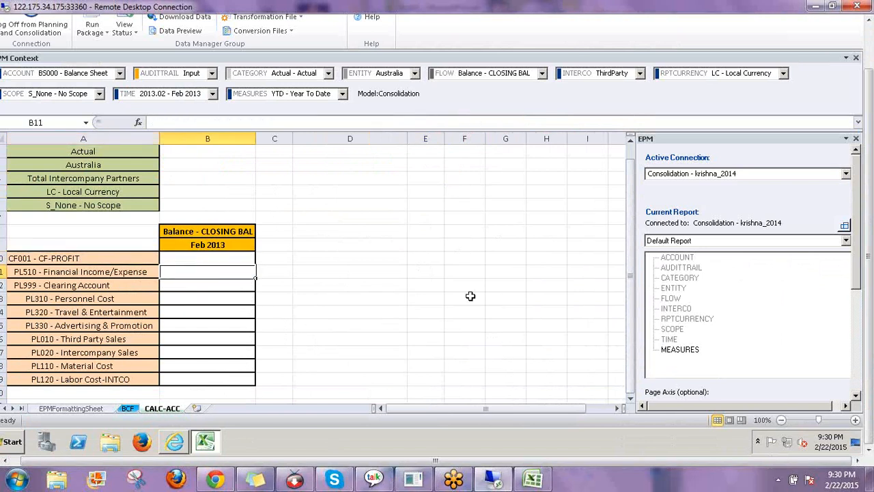
pyautogui.write('10000')
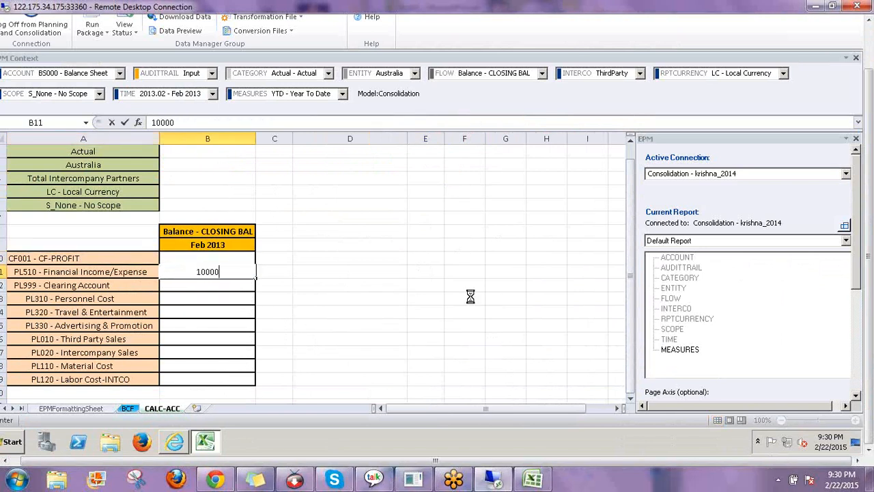
pyautogui.press('Return')
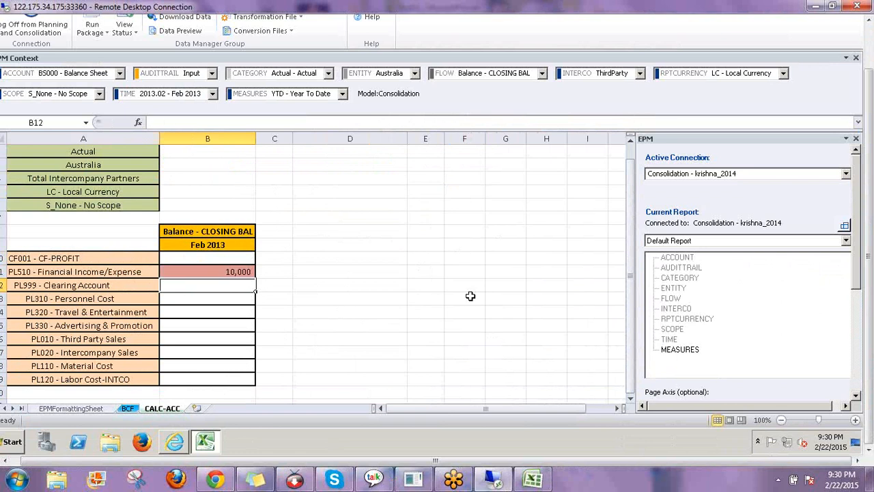
pyautogui.write('2000')
pyautogui.press('Return')
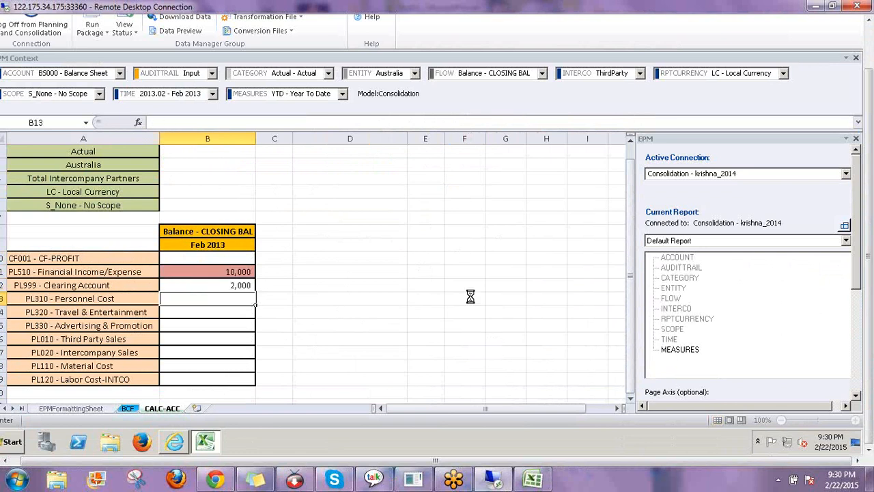
pyautogui.write('3000')
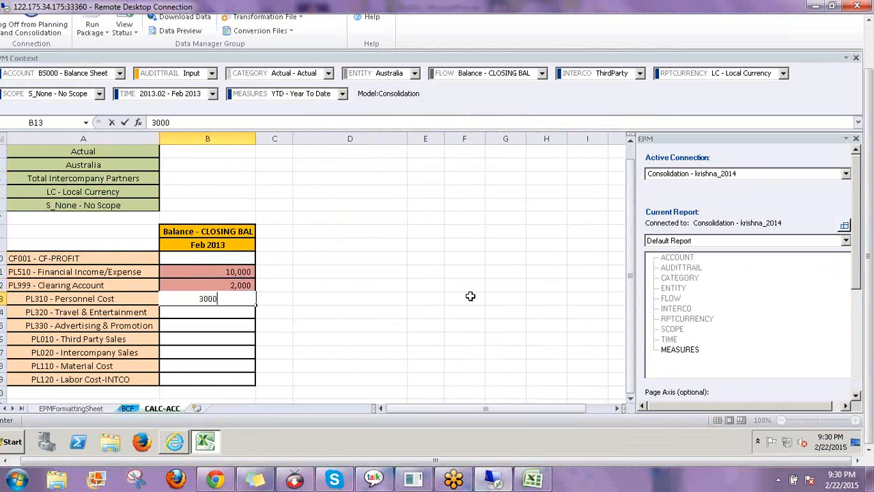
pyautogui.press('Return')
pyautogui.write('20')
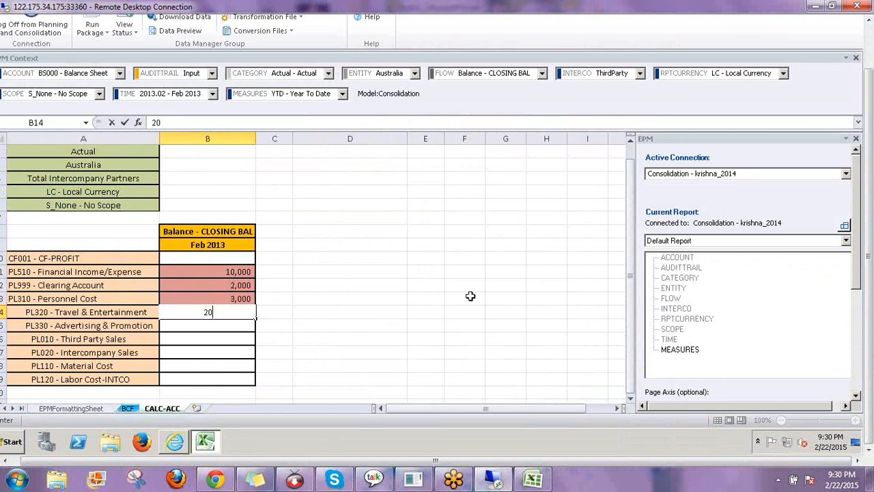
pyautogui.write('00')
pyautogui.press('Return')
pyautogui.write('1000')
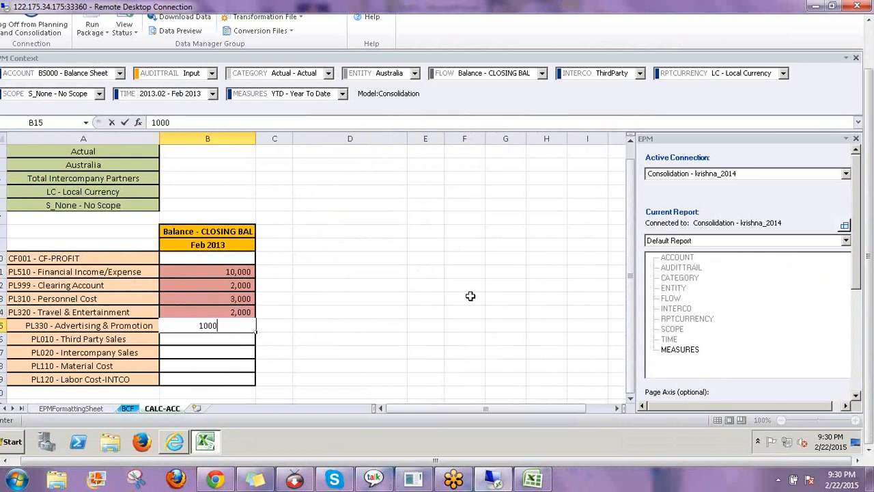
pyautogui.press('Return')
# Enter Third Party Sales 30,000, Intercompany Sales 20,000, Material Cost 5,000 and Labor Cost-INTCO 4,000
pyautogui.press('Up')
pyautogui.press('Down')
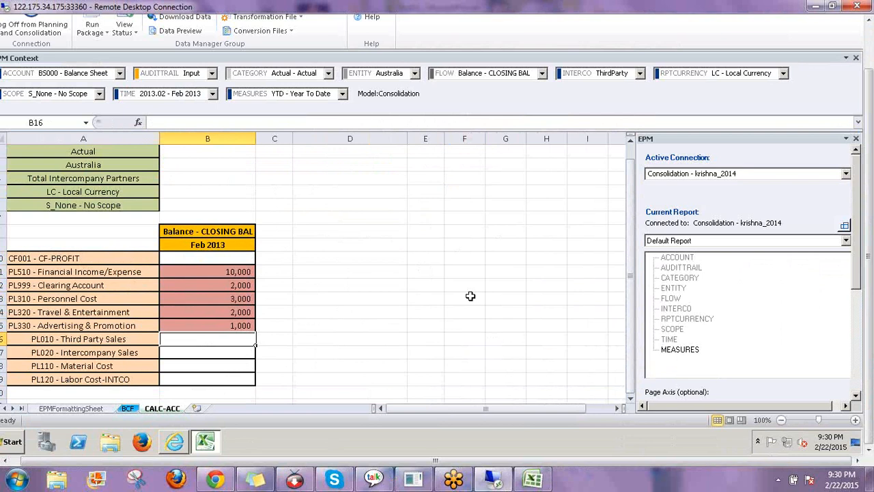
pyautogui.write('30000')
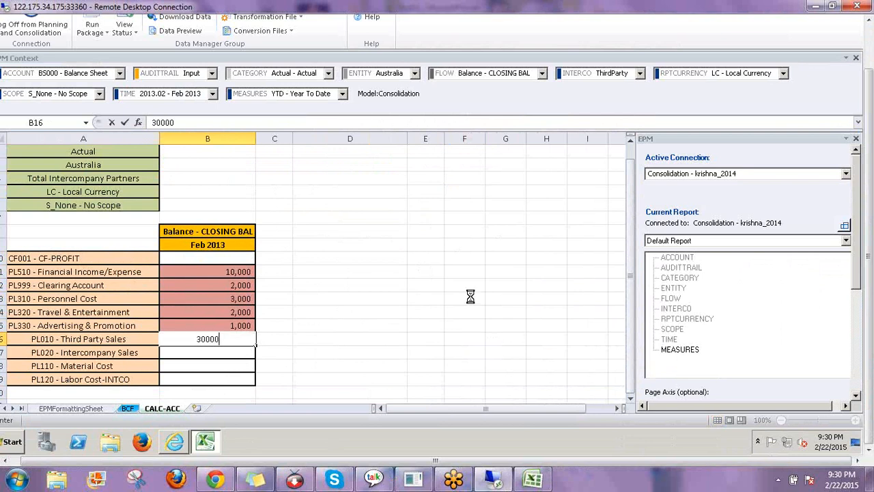
pyautogui.press('Return')
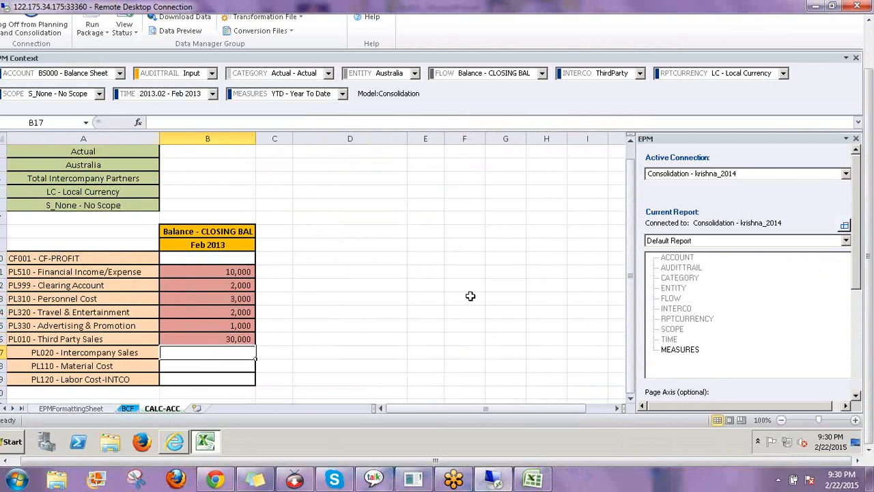
pyautogui.write('20000')
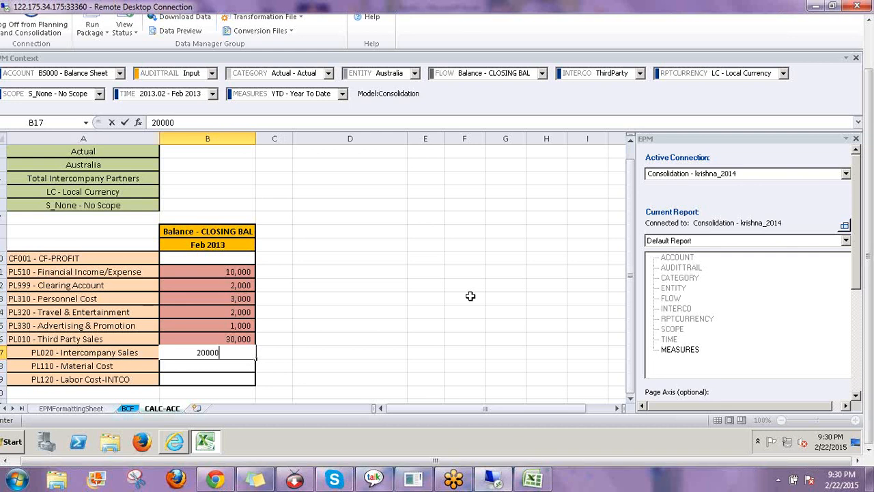
pyautogui.press('Return')
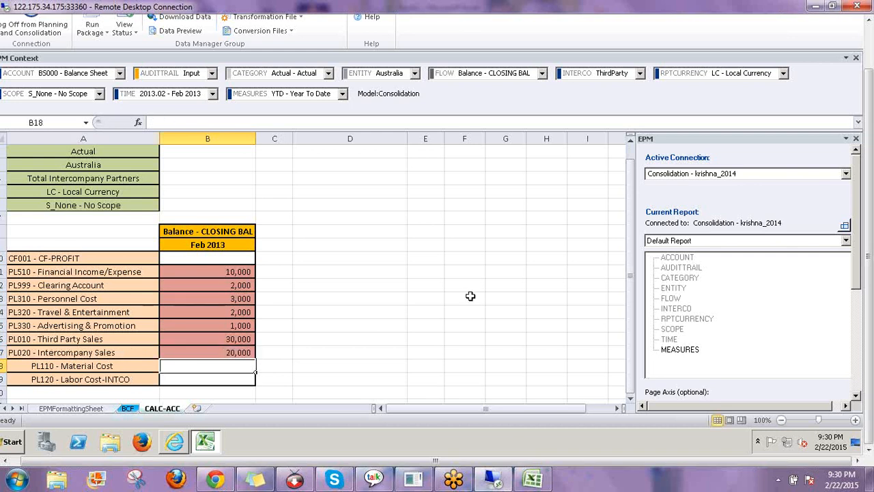
pyautogui.write('5000')
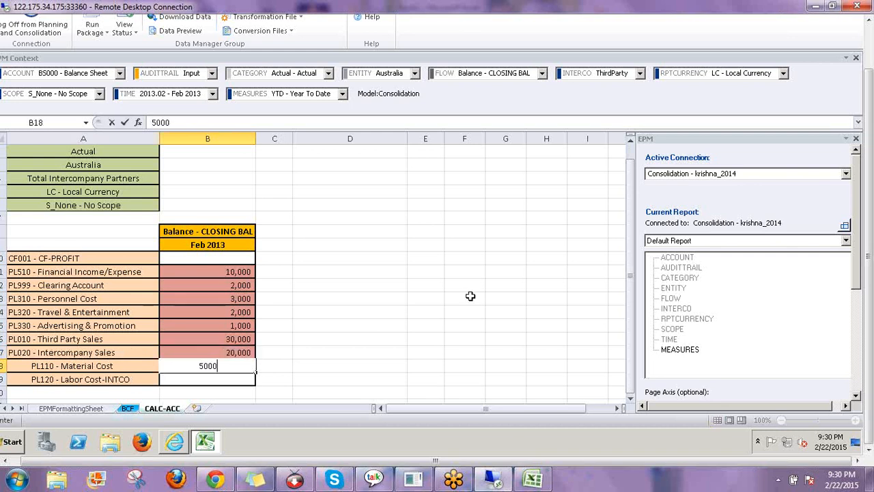
pyautogui.press('Return')
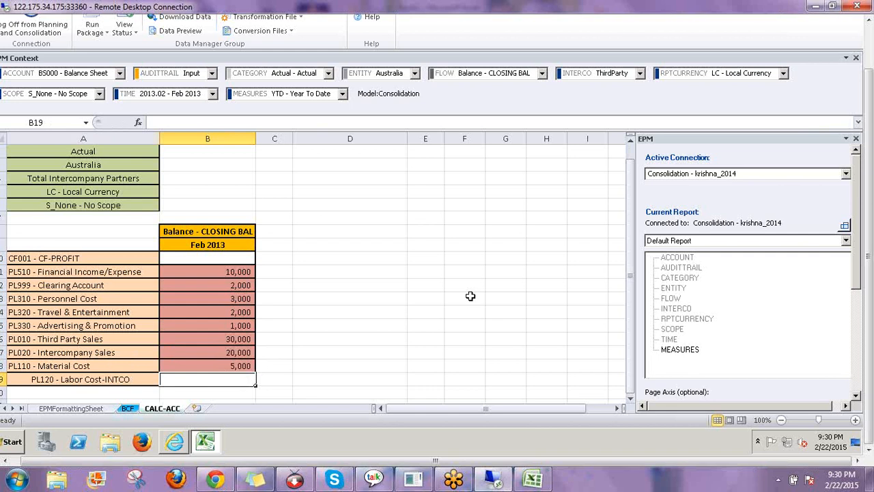
pyautogui.write('4000')
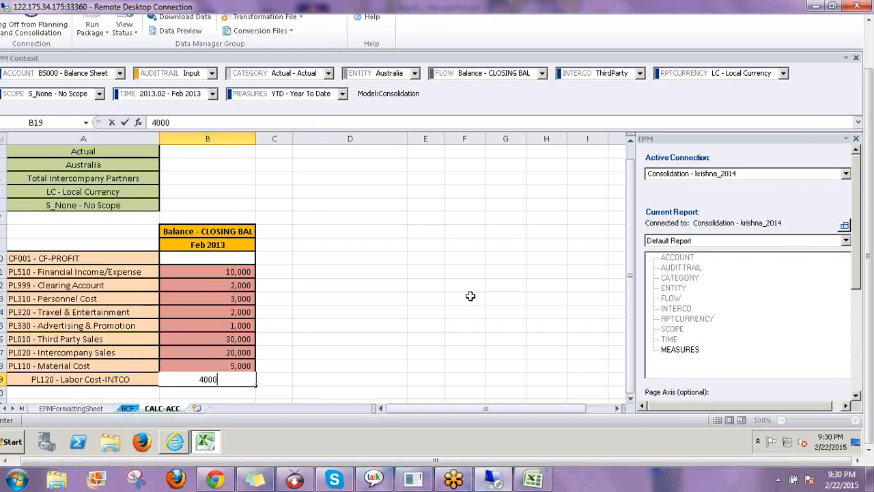
pyautogui.press('Return')
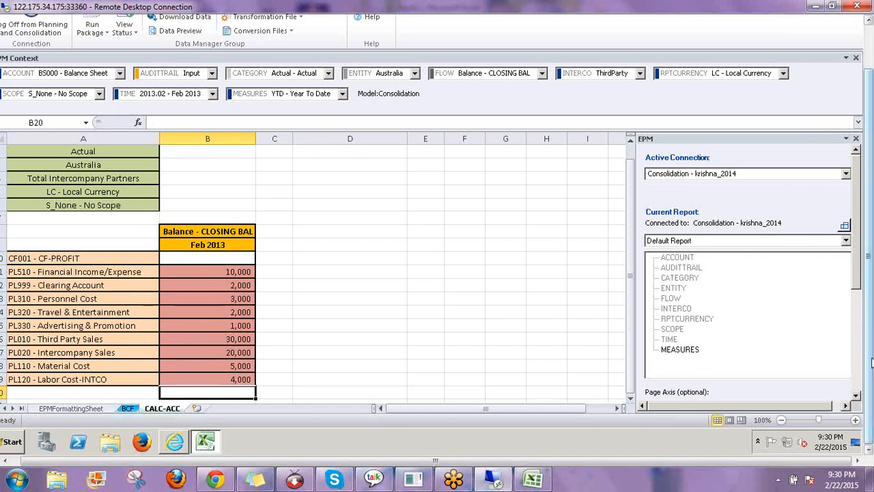
pyautogui.moveTo(871, 358); pyautogui.dragTo(871, 288)
# Save the nine Feb 2013 records to BPC with Save Data, getting 9 accepted and 0 rejected
pyautogui.click(331, 37)
pyautogui.click(365, 61)
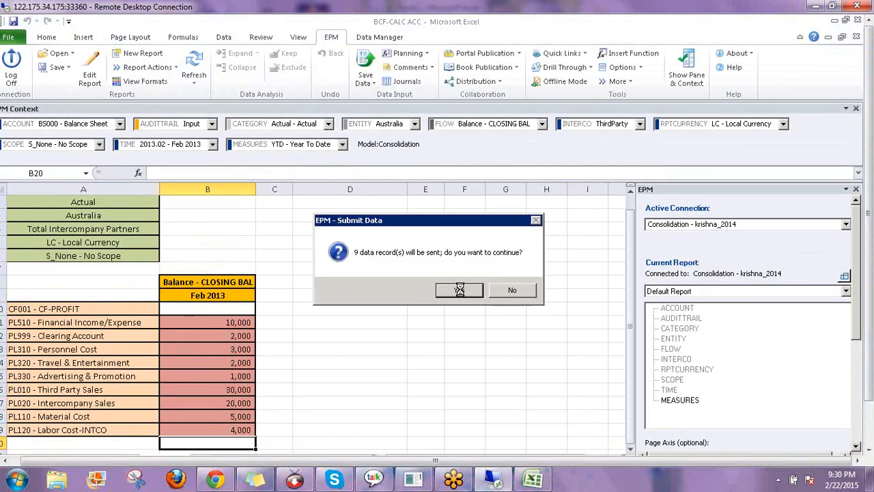
pyautogui.click(455, 289)
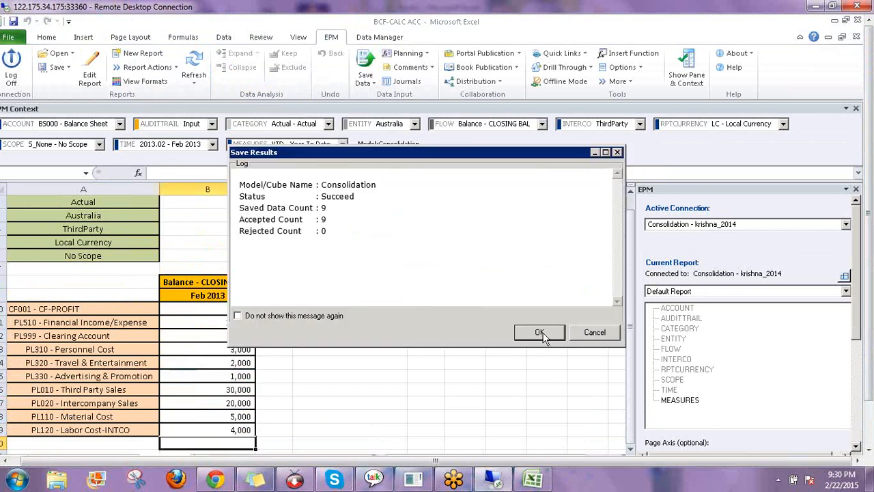
pyautogui.click(539, 332)
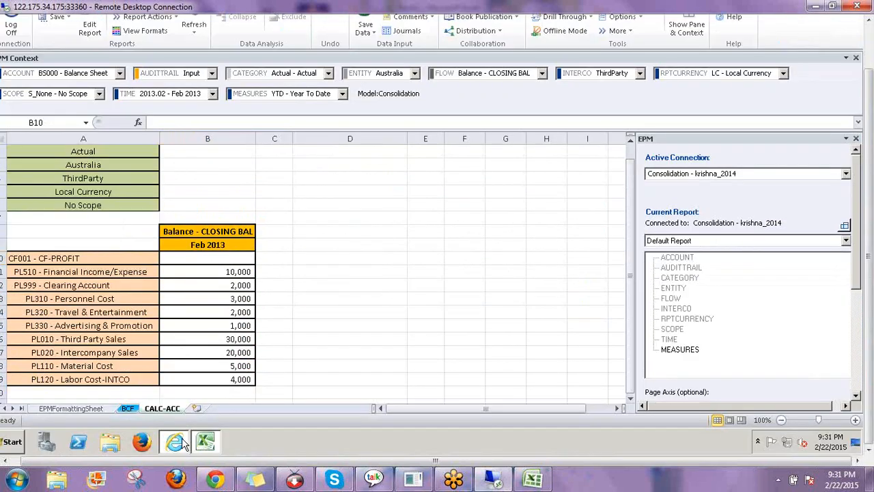
# In BPC web administration, close CALCACC.LGF and open the Consolidation account-based calculation rule CF (CASH FLOW)
pyautogui.click(182, 443)
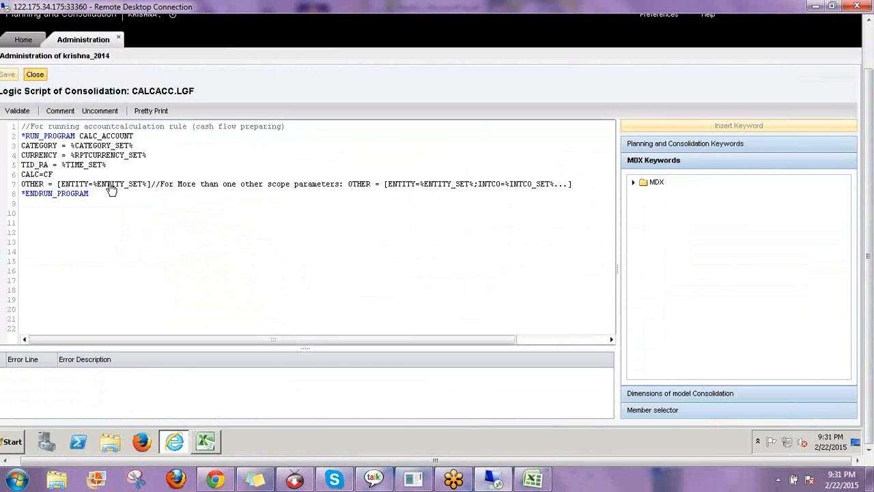
pyautogui.click(35, 74)
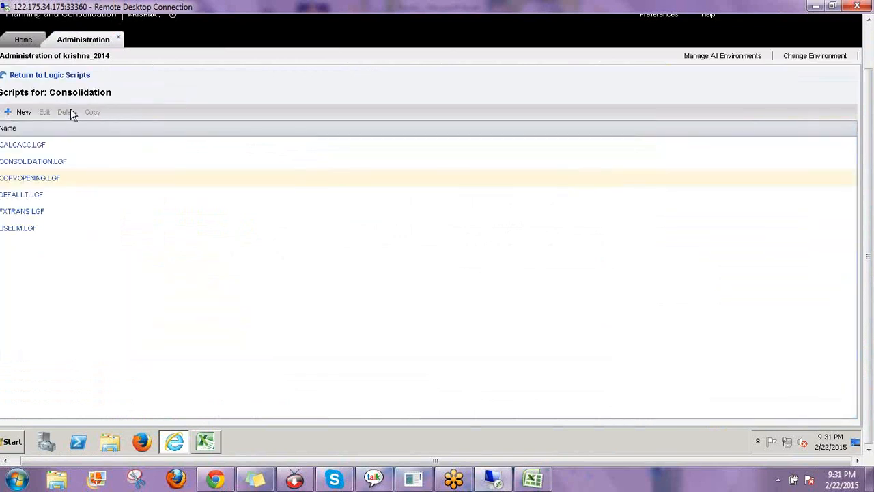
pyautogui.click(39, 76)
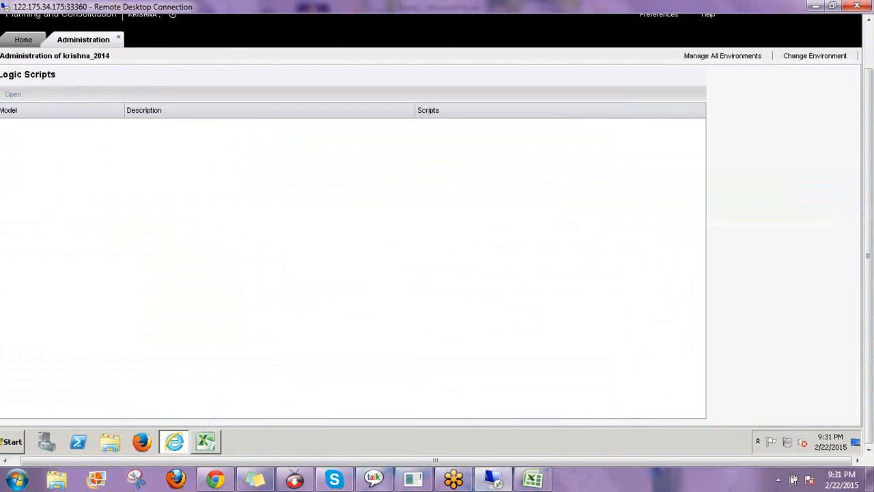
pyautogui.click(47, 189)
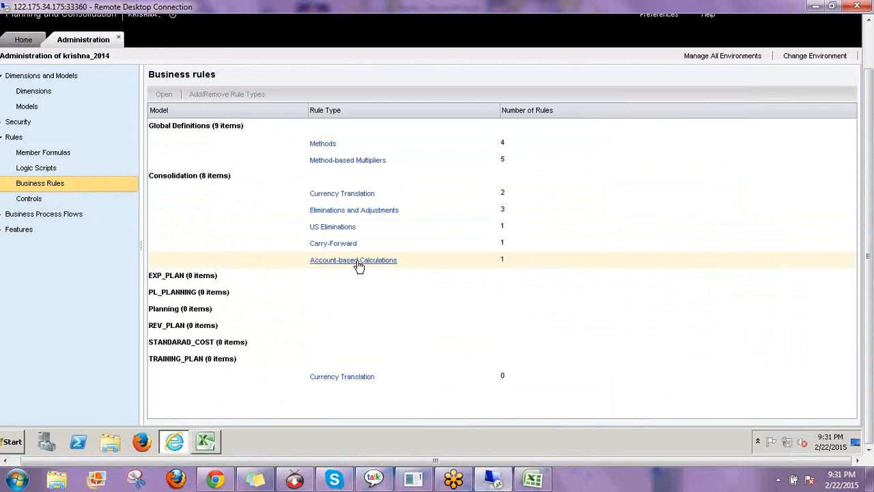
pyautogui.click(359, 263)
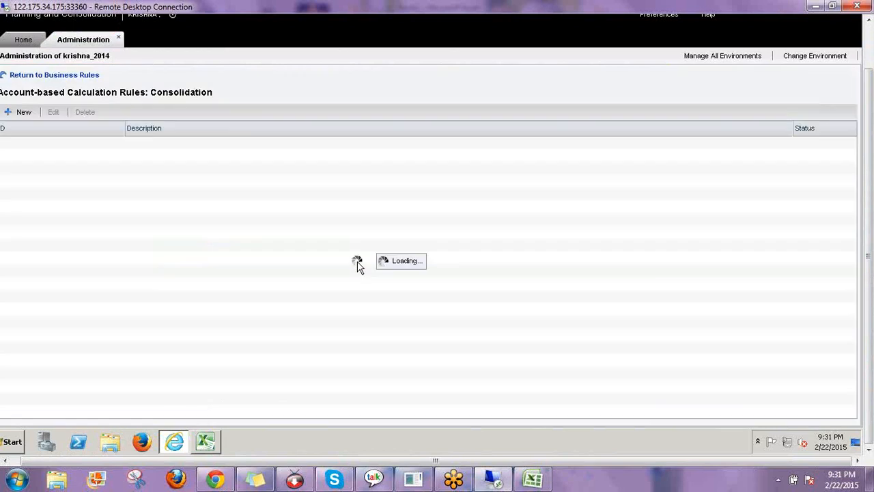
pyautogui.click(119, 460)
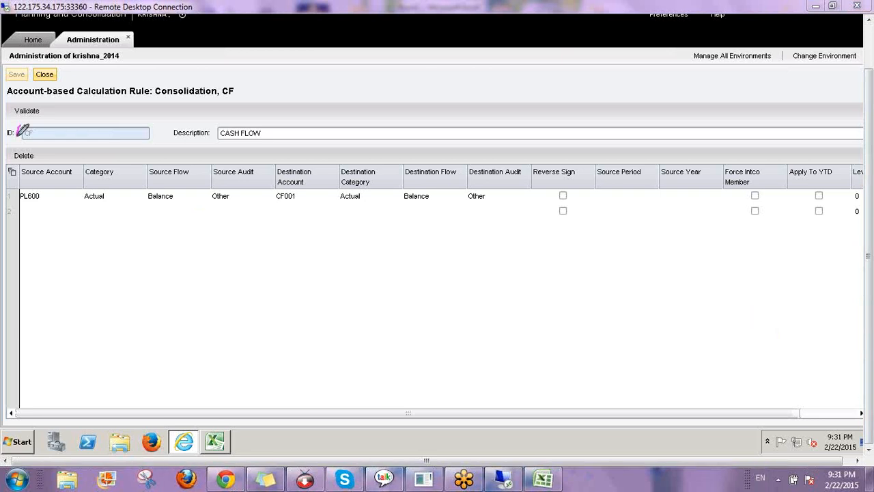
pyautogui.moveTo(27, 129)
pyautogui.mouseDown()
pyautogui.moveTo(43, 141)
pyautogui.moveTo(35, 111)
pyautogui.moveTo(60, 140)
pyautogui.moveTo(104, 142)
pyautogui.moveTo(130, 129)
pyautogui.moveTo(110, 144)
pyautogui.mouseUp()
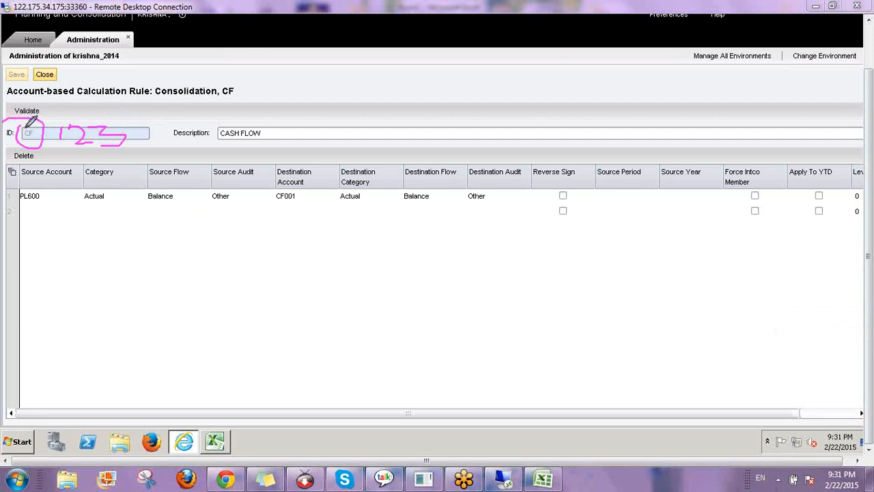
pyautogui.moveTo(33, 125); pyautogui.dragTo(81, 109)
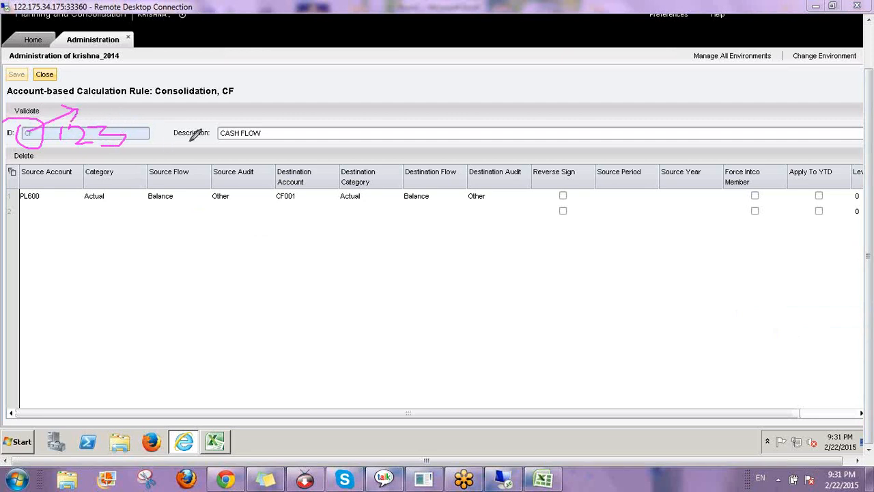
pyautogui.moveTo(274, 116)
pyautogui.mouseDown()
pyautogui.moveTo(223, 119)
pyautogui.moveTo(289, 117)
pyautogui.moveTo(279, 113)
pyautogui.mouseUp()
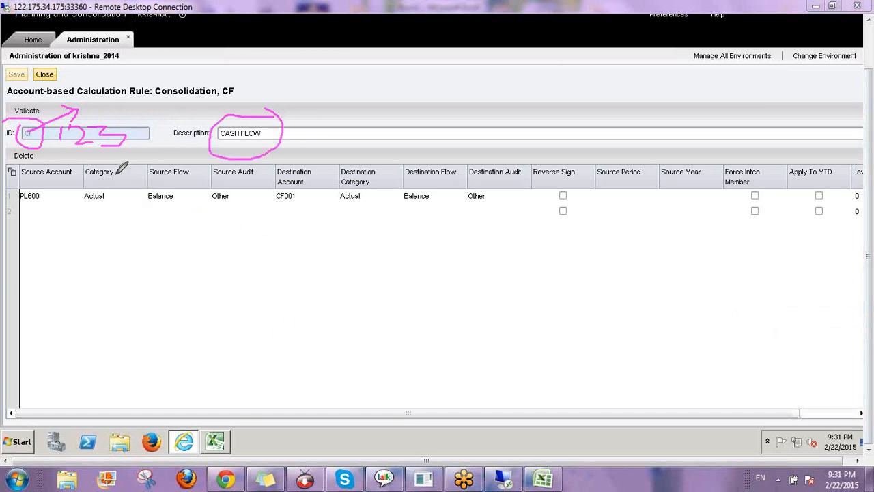
pyautogui.moveTo(21, 163)
pyautogui.mouseDown()
pyautogui.moveTo(154, 170)
pyautogui.moveTo(513, 158)
pyautogui.mouseUp()
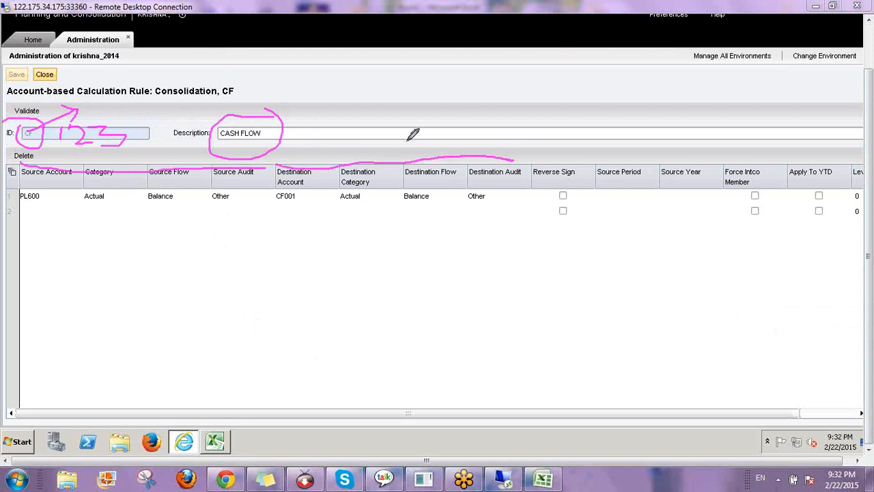
pyautogui.moveTo(413, 134); pyautogui.dragTo(417, 160)
pyautogui.moveTo(140, 140)
pyautogui.mouseDown()
pyautogui.moveTo(169, 147)
pyautogui.moveTo(159, 162)
pyautogui.mouseUp()
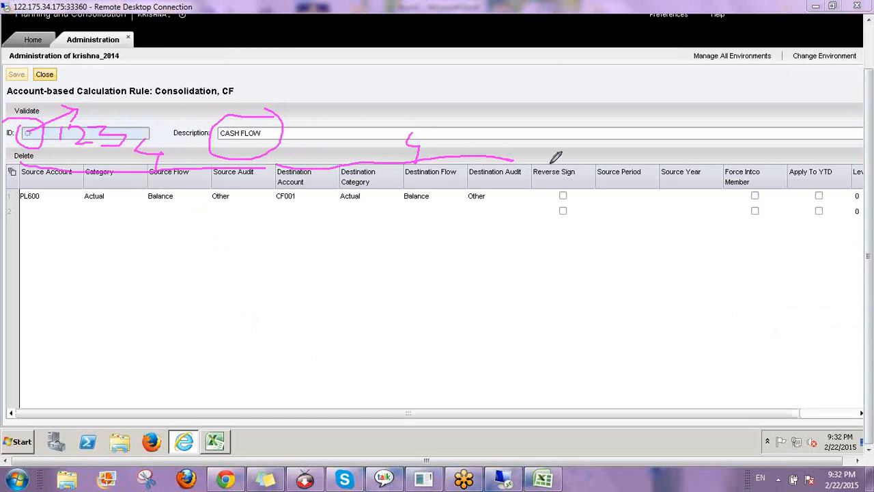
pyautogui.moveTo(550, 165); pyautogui.dragTo(590, 121)
pyautogui.moveTo(618, 191)
pyautogui.mouseDown()
pyautogui.moveTo(621, 214)
pyautogui.moveTo(638, 195)
pyautogui.moveTo(614, 195)
pyautogui.mouseUp()
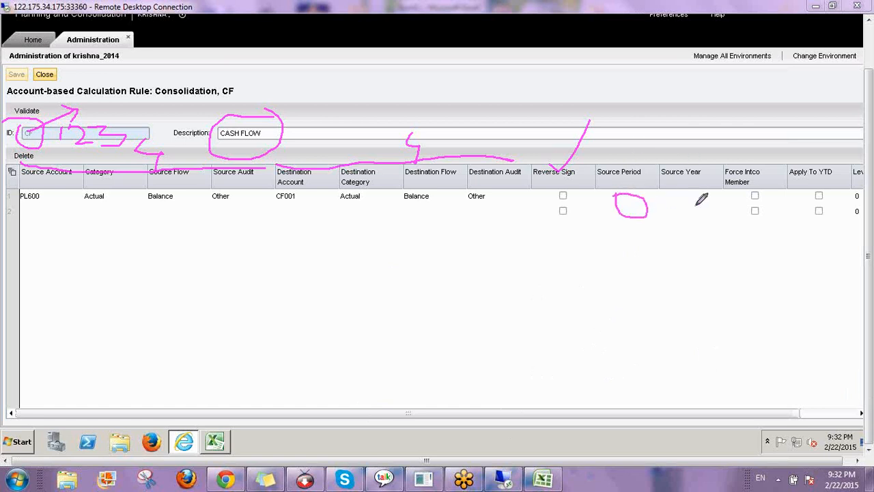
pyautogui.moveTo(695, 193)
pyautogui.mouseDown()
pyautogui.moveTo(679, 203)
pyautogui.moveTo(690, 198)
pyautogui.mouseUp()
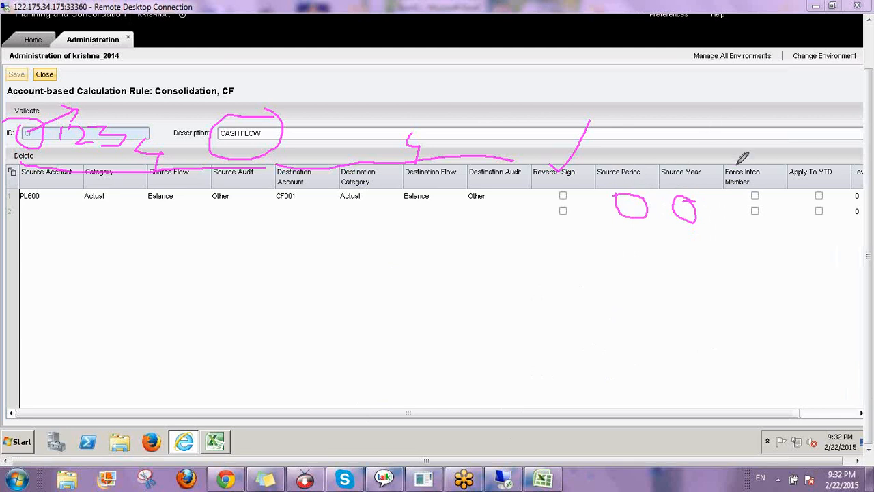
pyautogui.moveTo(738, 164); pyautogui.dragTo(764, 139)
pyautogui.moveTo(709, 114)
pyautogui.mouseDown()
pyautogui.moveTo(724, 95)
pyautogui.moveTo(752, 103)
pyautogui.moveTo(762, 86)
pyautogui.mouseUp()
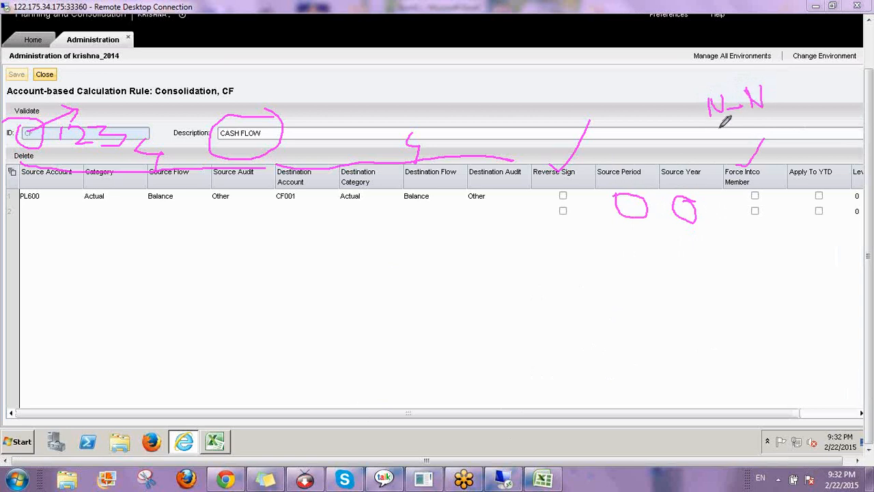
pyautogui.moveTo(719, 128)
pyautogui.mouseDown()
pyautogui.moveTo(722, 142)
pyautogui.moveTo(731, 121)
pyautogui.moveTo(772, 111)
pyautogui.moveTo(788, 126)
pyautogui.mouseUp()
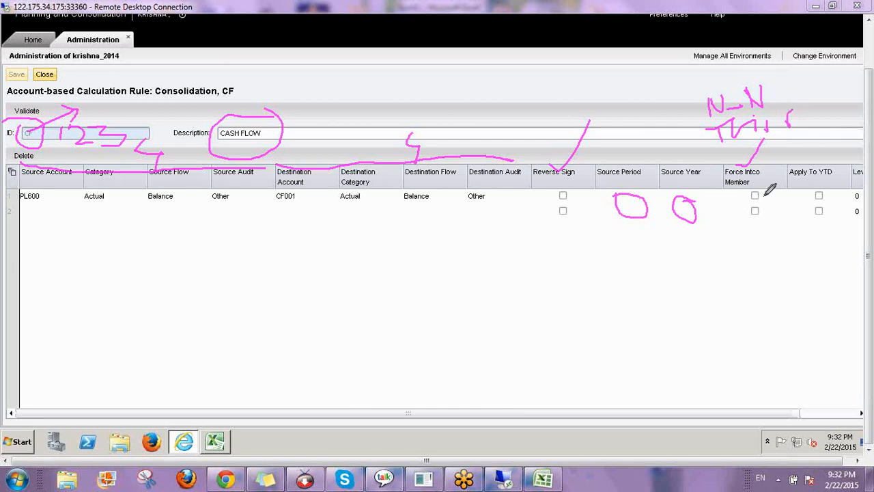
pyautogui.moveTo(754, 193); pyautogui.dragTo(767, 179)
pyautogui.moveTo(709, 123)
pyautogui.mouseDown()
pyautogui.moveTo(781, 101)
pyautogui.moveTo(717, 104)
pyautogui.mouseUp()
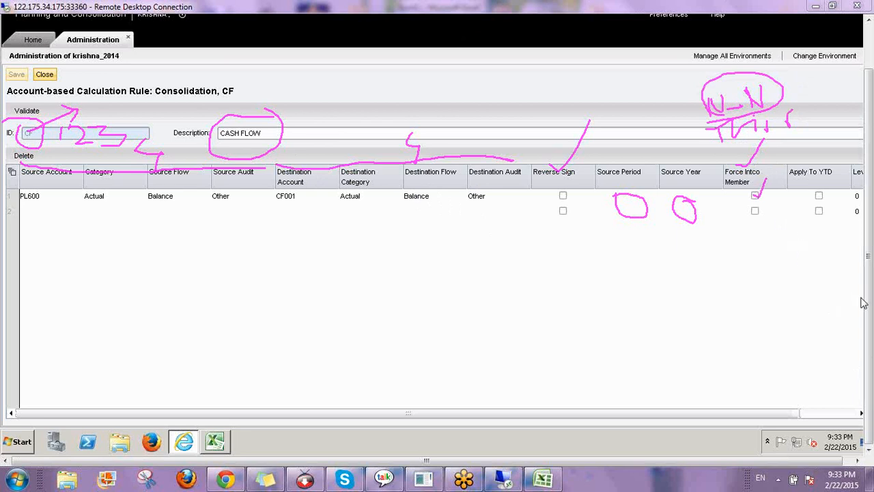
# Scroll the CF rule grid right to show Apply To YTD off and Level 0
pyautogui.press('Escape')
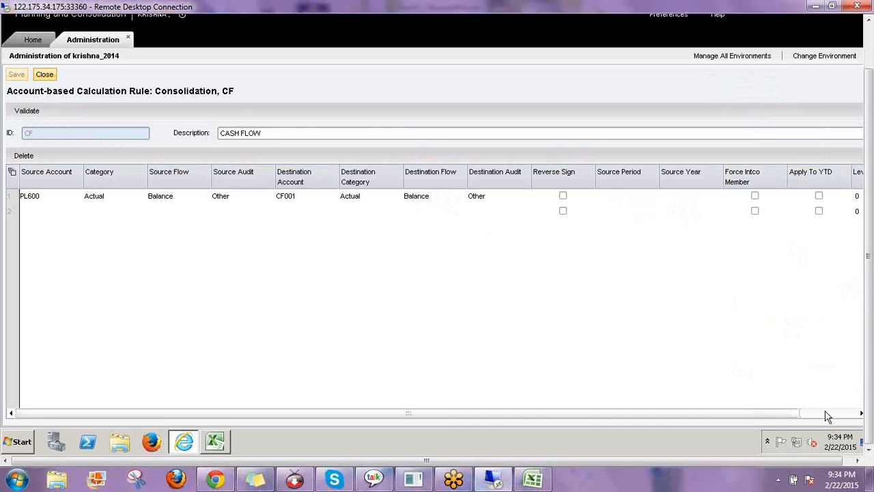
pyautogui.click(861, 413)
pyautogui.click(862, 413)
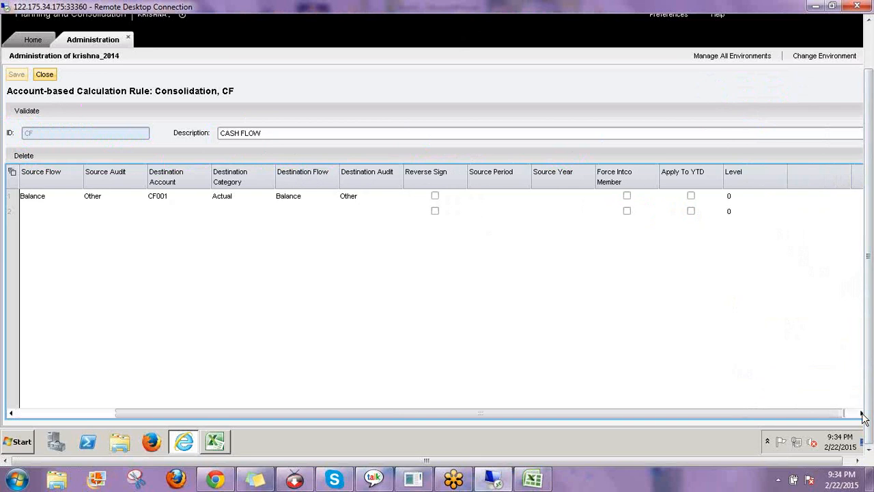
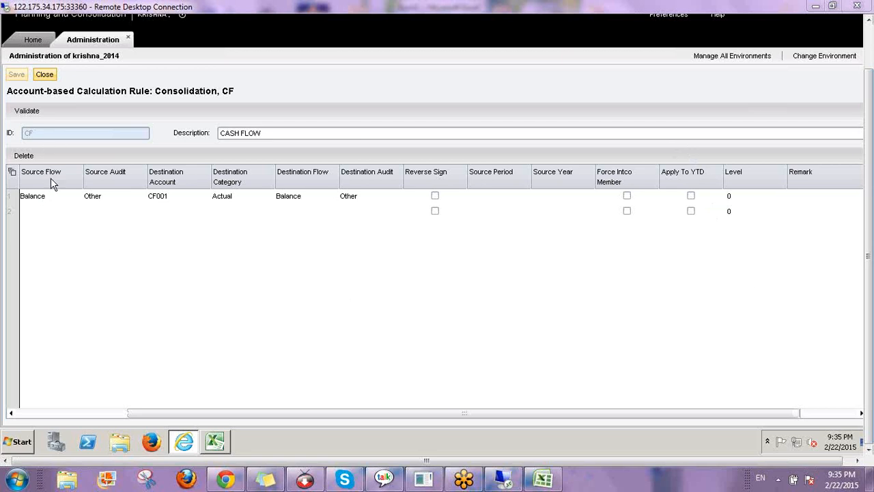
# Set the CF rule's Source Audit to Input under AuditTotal, leaving Source Flow unchanged
pyautogui.click(265, 137)
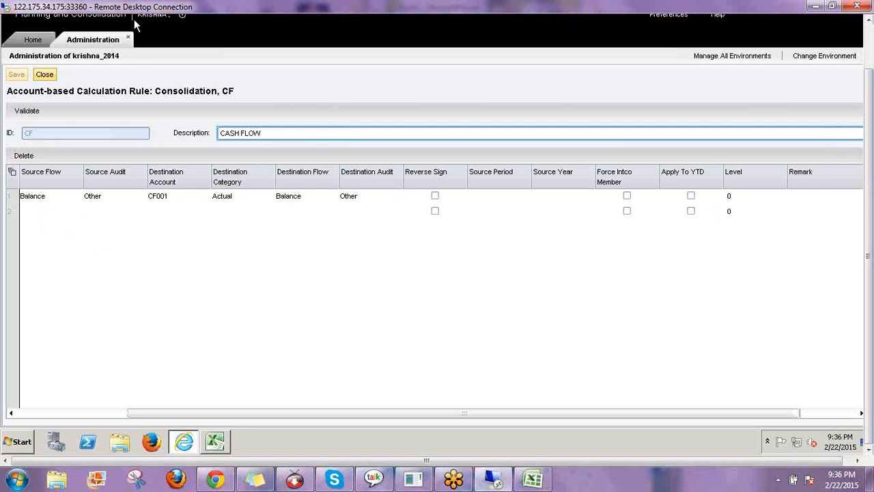
pyautogui.click(47, 199)
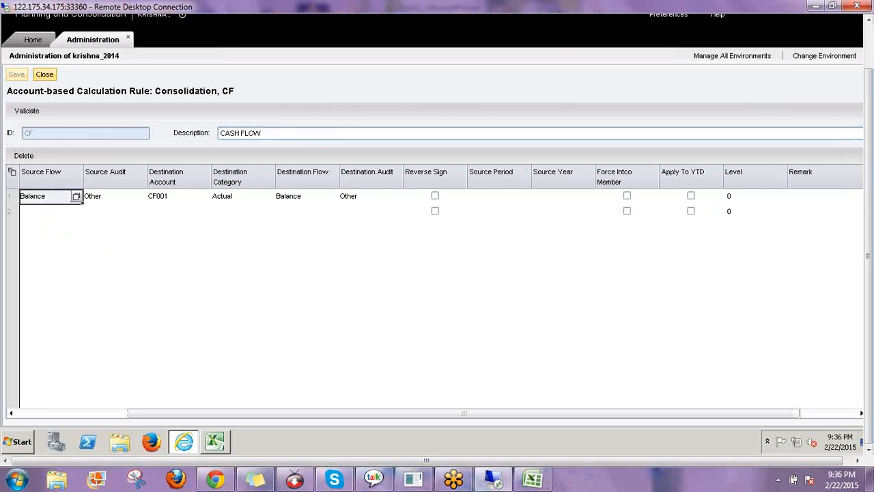
pyautogui.click(76, 195)
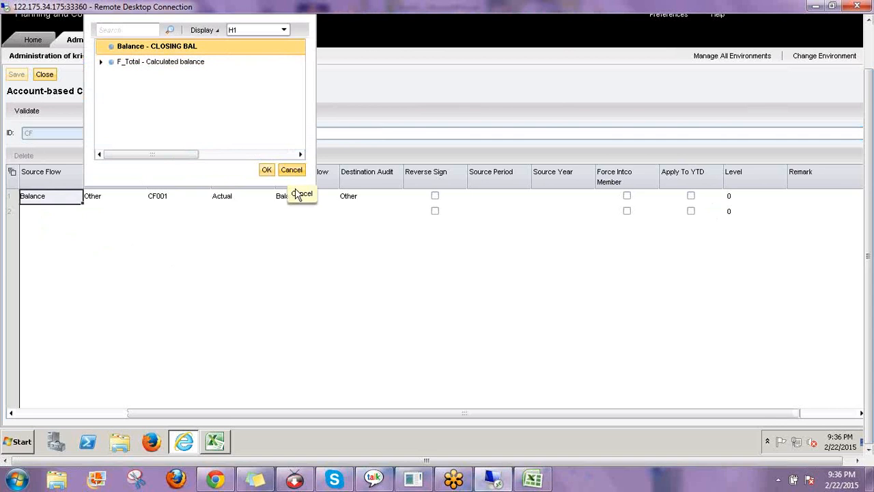
pyautogui.click(292, 170)
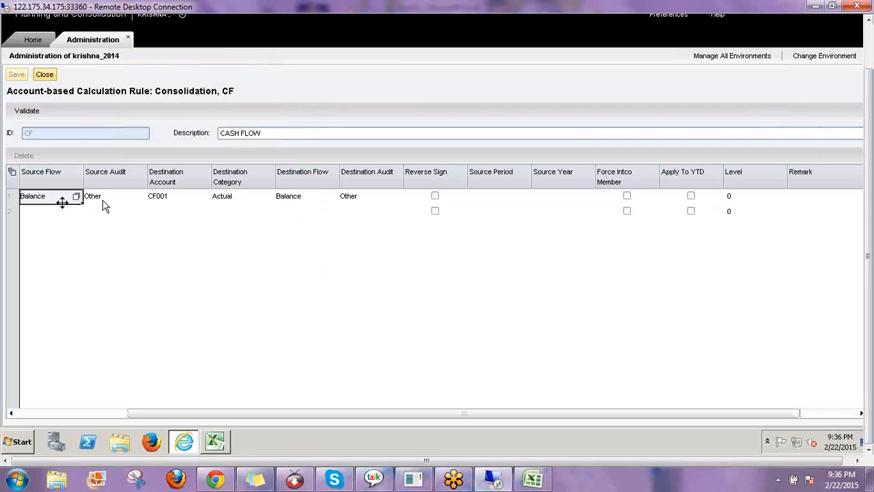
pyautogui.click(140, 196)
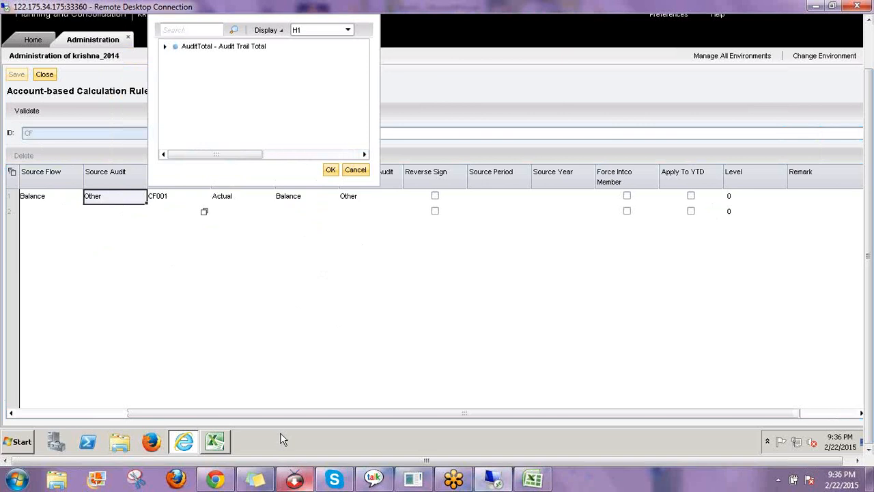
pyautogui.click(216, 442)
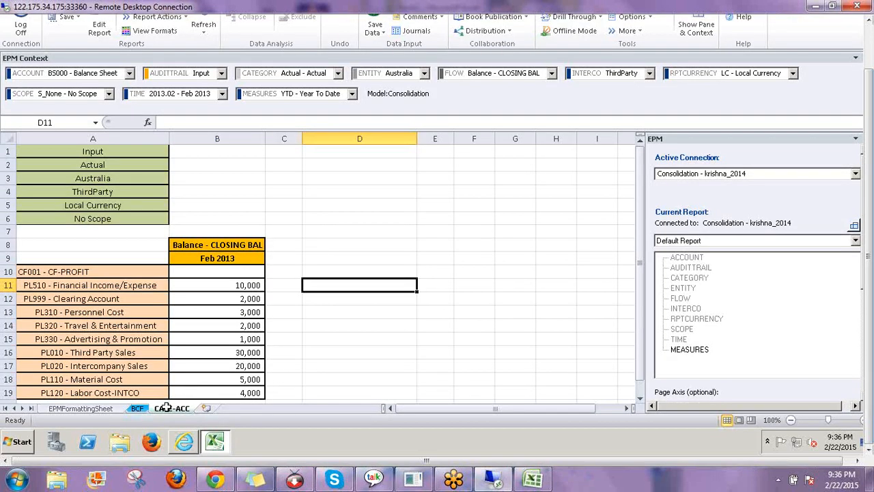
pyautogui.click(399, 219)
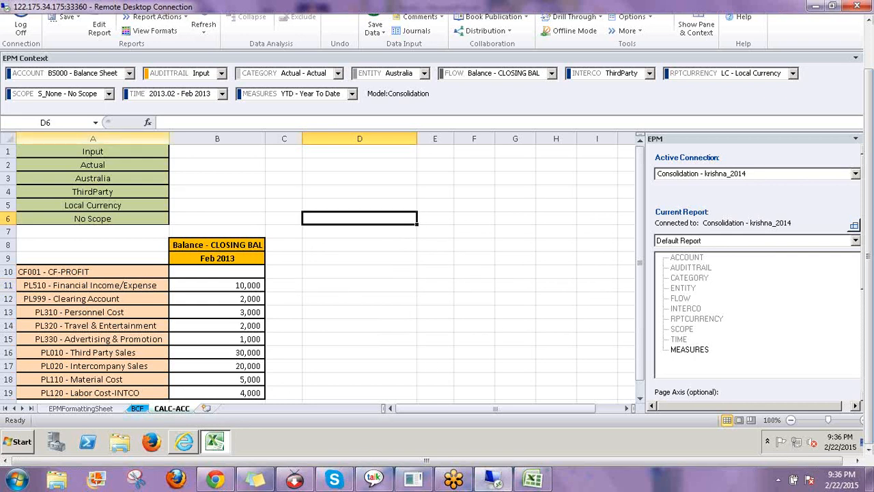
pyautogui.click(184, 442)
pyautogui.click(164, 46)
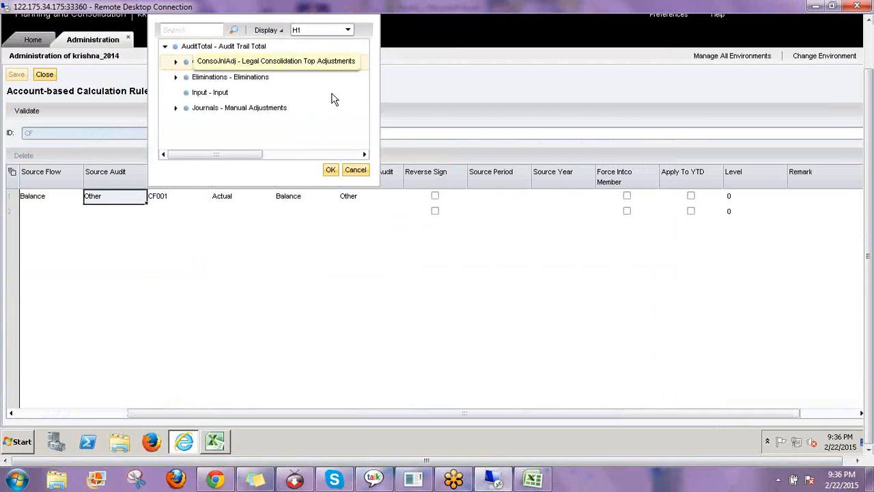
pyautogui.click(232, 92)
pyautogui.click(333, 169)
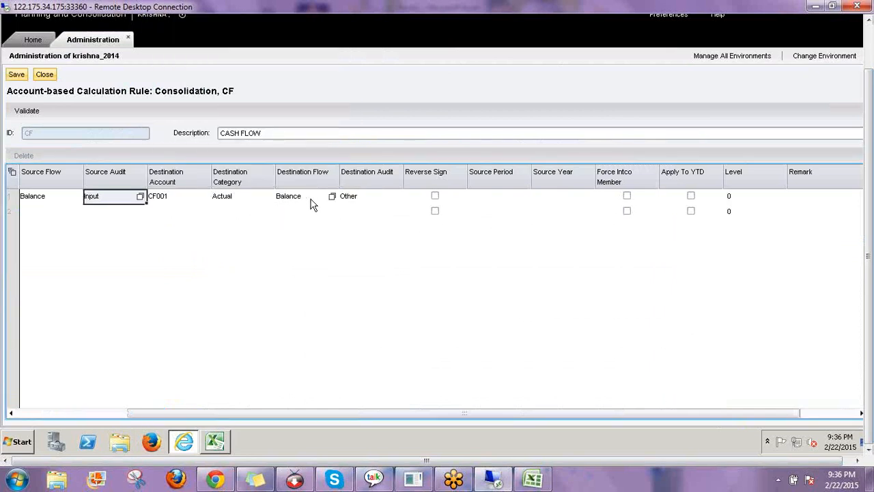
# Set the CF rule's Destination Audit to Input under AuditTotal
pyautogui.click(376, 205)
pyautogui.click(396, 196)
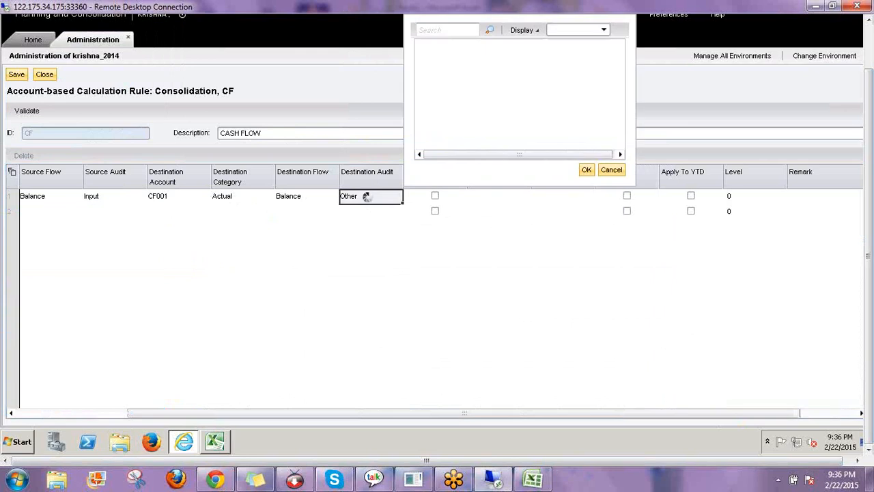
pyautogui.click(421, 47)
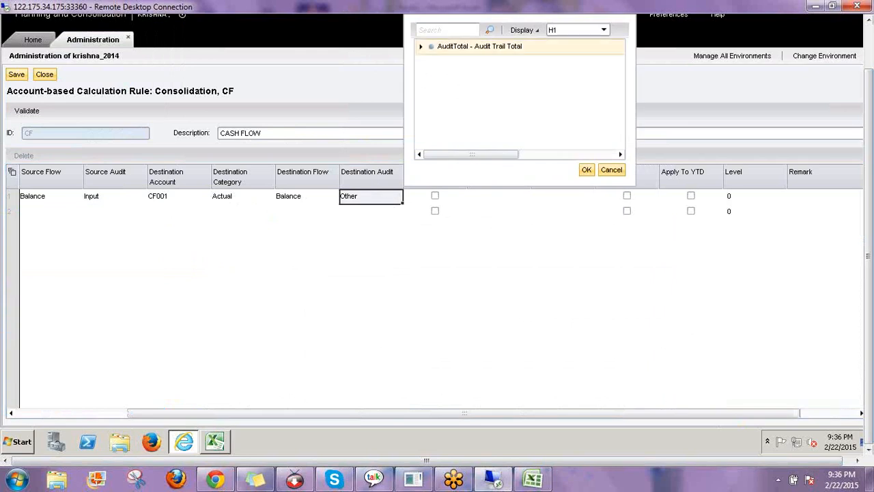
pyautogui.click(474, 92)
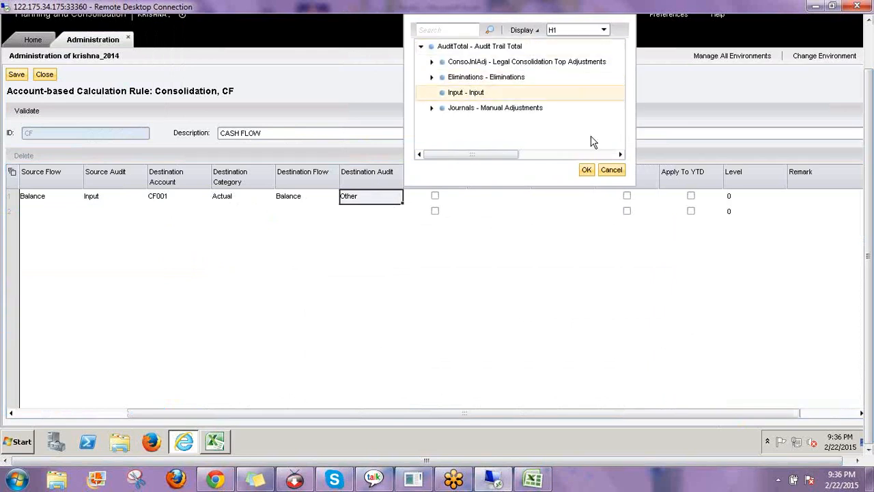
pyautogui.click(588, 169)
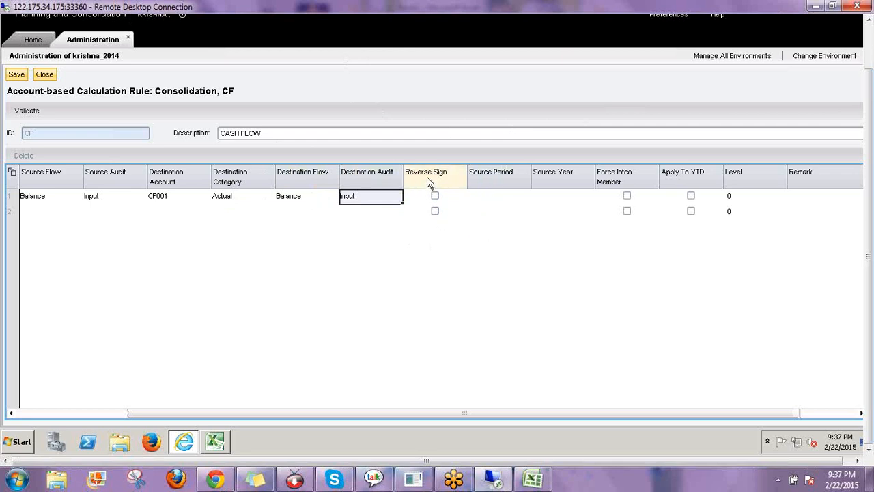
# Check that the CF rule's Source Period and Source Year cells stay empty
pyautogui.click(495, 199)
pyautogui.click(559, 200)
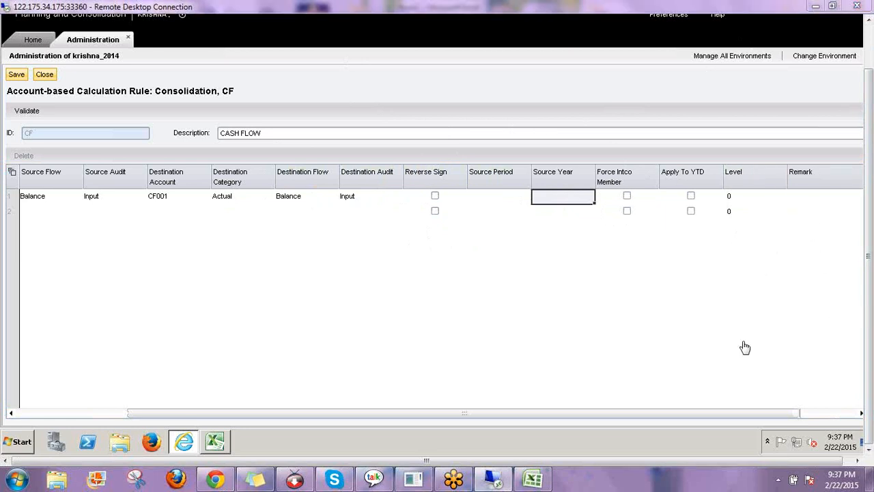
# Validate the CF cash flow rule and save it, confirming the saved-and-validated message
pyautogui.click(26, 112)
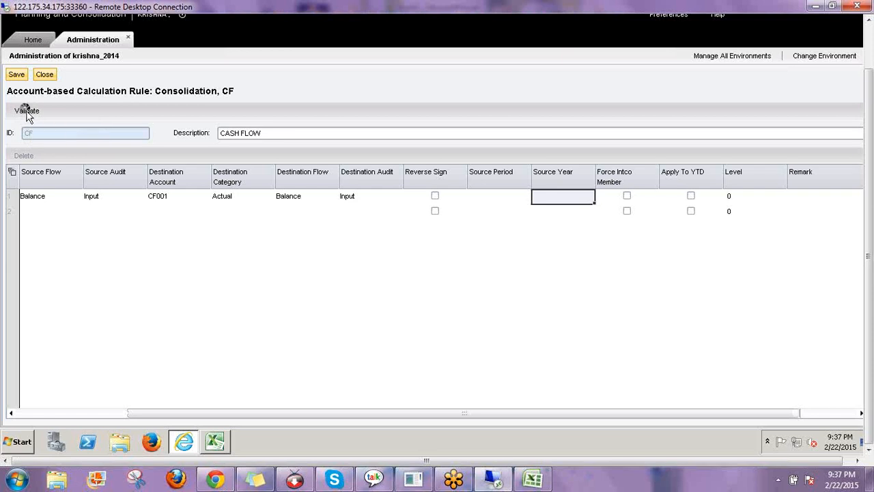
pyautogui.click(16, 74)
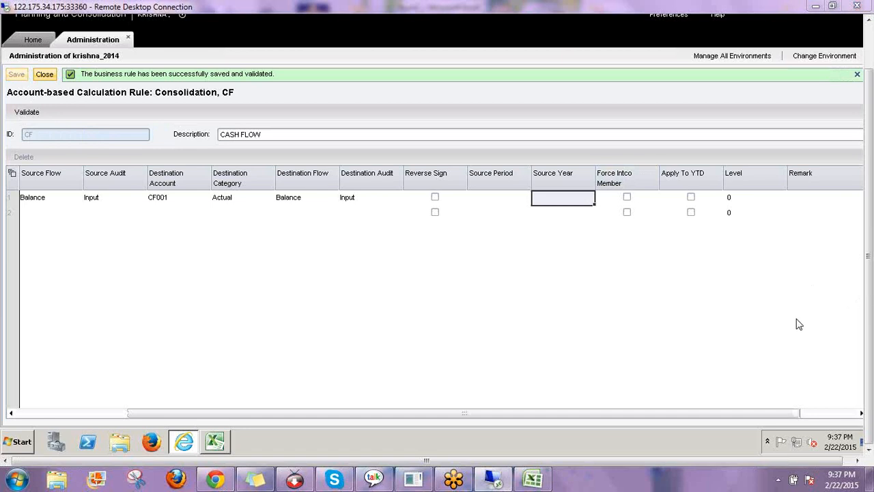
pyautogui.moveTo(30, 124); pyautogui.dragTo(66, 145)
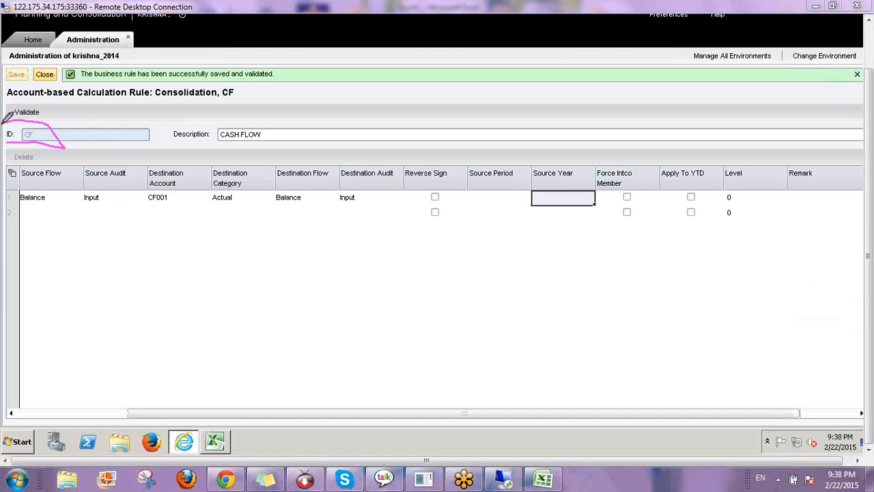
pyautogui.moveTo(2, 124)
pyautogui.mouseDown()
pyautogui.moveTo(17, 146)
pyautogui.moveTo(58, 126)
pyautogui.moveTo(96, 130)
pyautogui.moveTo(107, 146)
pyautogui.moveTo(124, 106)
pyautogui.moveTo(139, 144)
pyautogui.mouseUp()
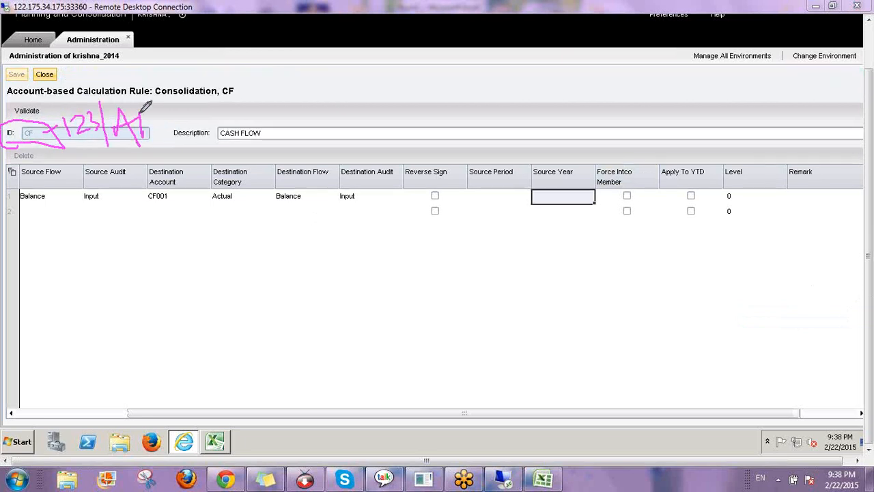
pyautogui.moveTo(141, 110); pyautogui.dragTo(142, 126)
pyautogui.moveTo(153, 108)
pyautogui.mouseDown()
pyautogui.moveTo(175, 119)
pyautogui.moveTo(140, 143)
pyautogui.mouseUp()
pyautogui.moveTo(189, 106); pyautogui.dragTo(217, 128)
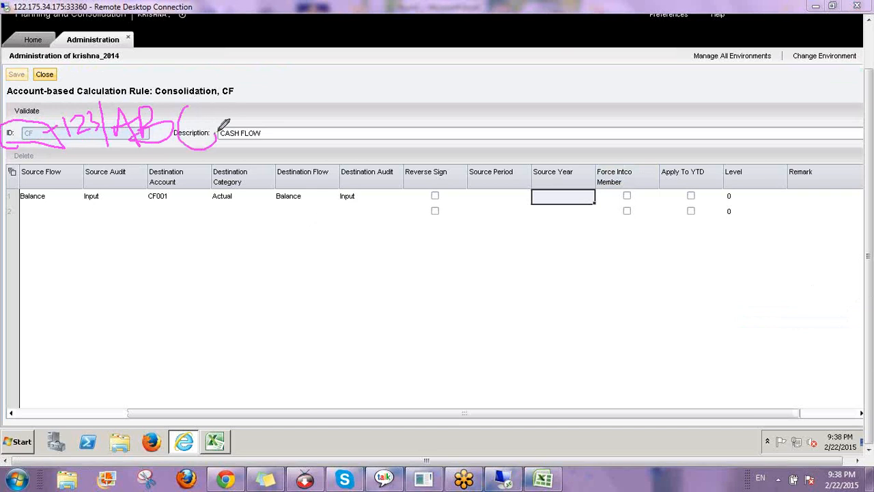
pyautogui.moveTo(71, 148)
pyautogui.mouseDown()
pyautogui.moveTo(175, 153)
pyautogui.moveTo(204, 106)
pyautogui.moveTo(71, 95)
pyautogui.moveTo(62, 145)
pyautogui.moveTo(82, 74)
pyautogui.mouseUp()
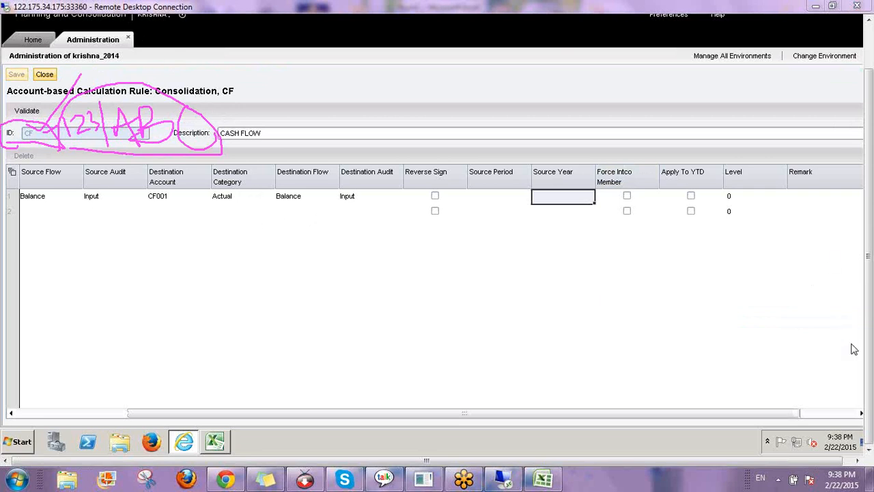
pyautogui.click(807, 375)
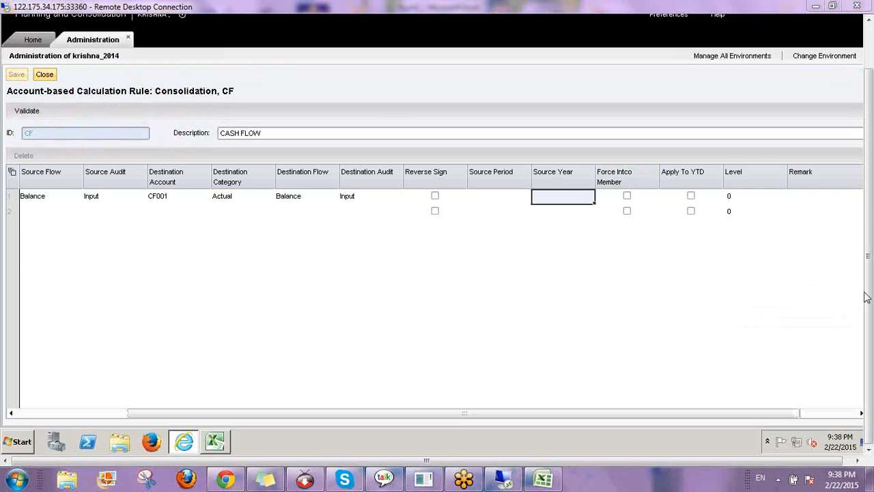
# Close the CF rule and open the Consolidation model's CALCACC.LGF logic script
pyautogui.click(44, 74)
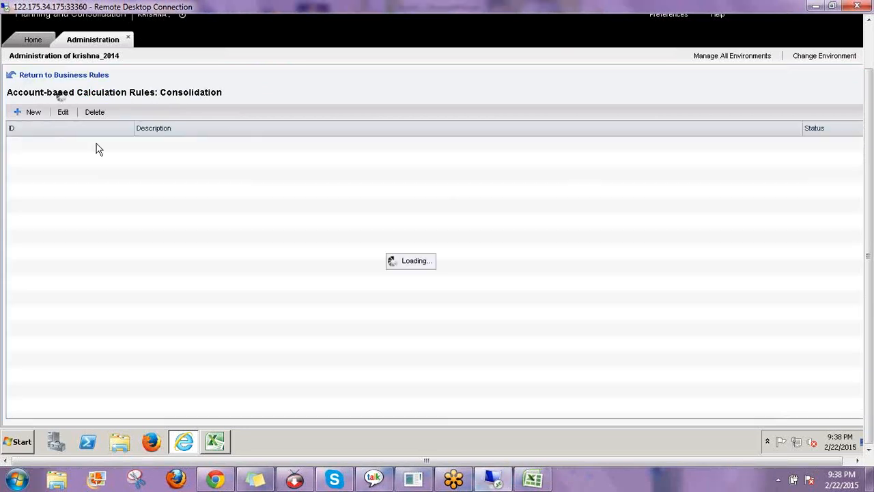
pyautogui.click(68, 78)
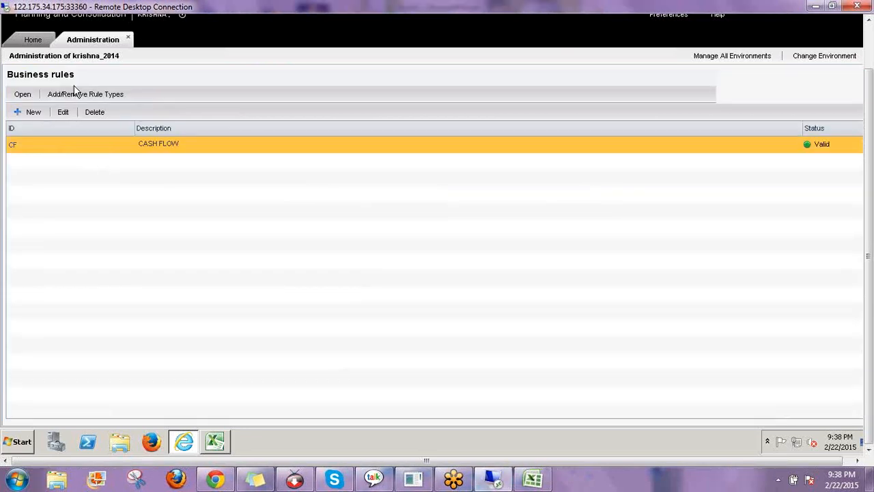
pyautogui.click(48, 167)
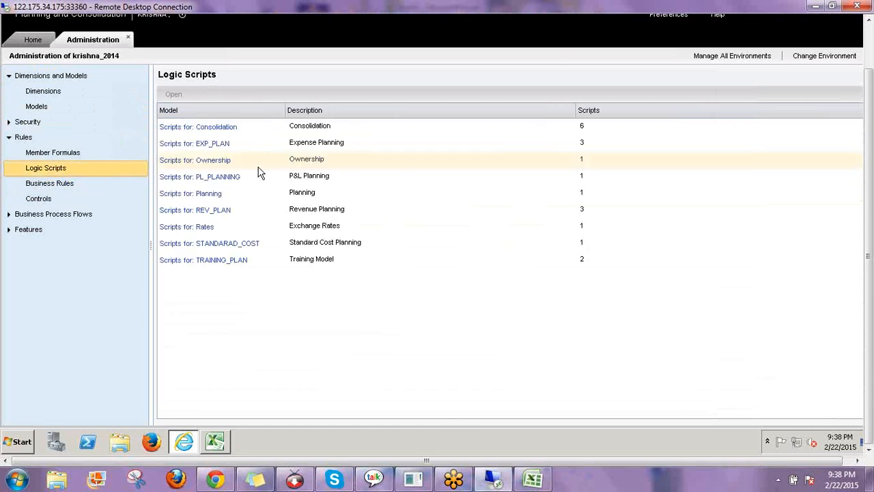
pyautogui.click(211, 243)
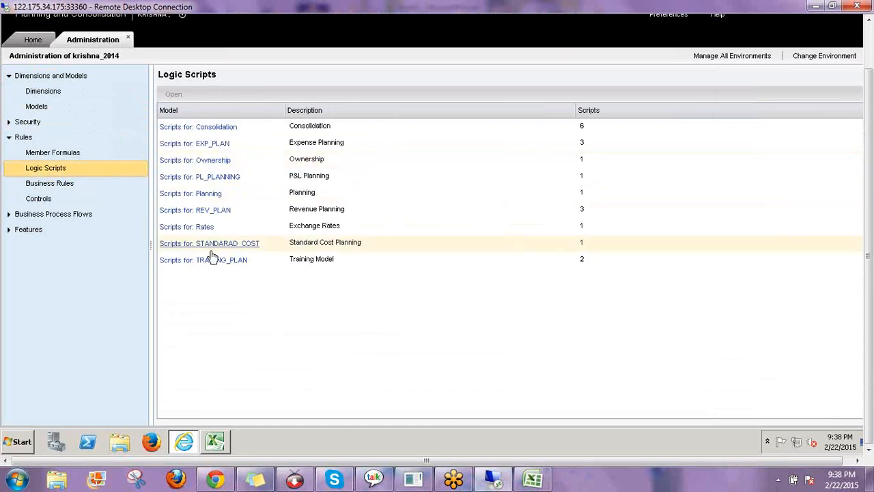
pyautogui.click(196, 131)
pyautogui.click(198, 139)
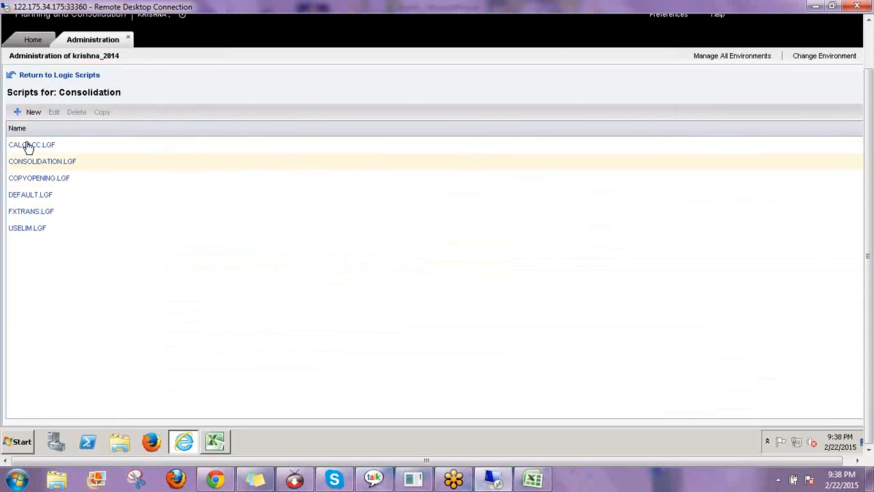
pyautogui.click(27, 146)
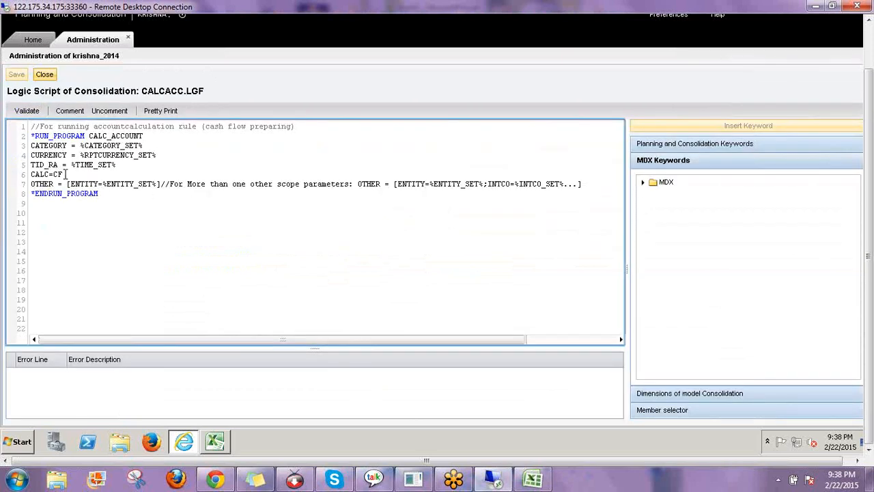
# Highlight the CALC=CF rule reference in the script, then return to the Excel report
pyautogui.moveTo(63, 174); pyautogui.dragTo(29, 174)
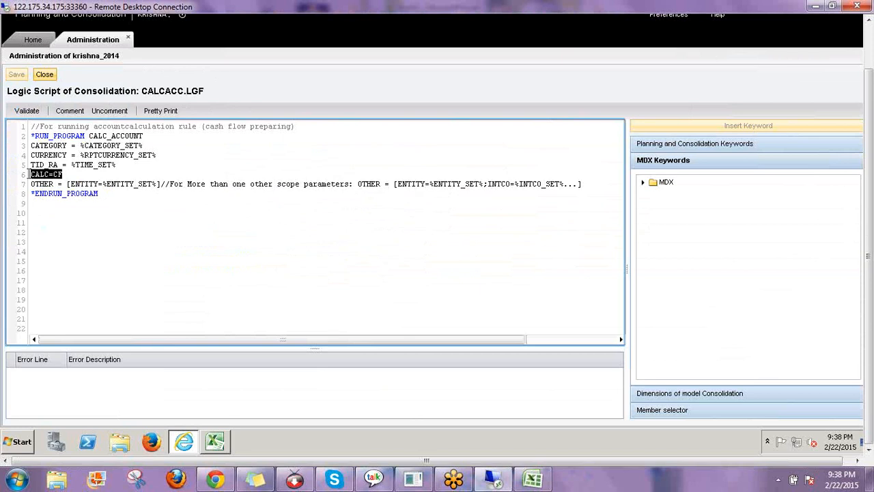
pyautogui.click(72, 174)
pyautogui.doubleClick(71, 176)
pyautogui.click(215, 441)
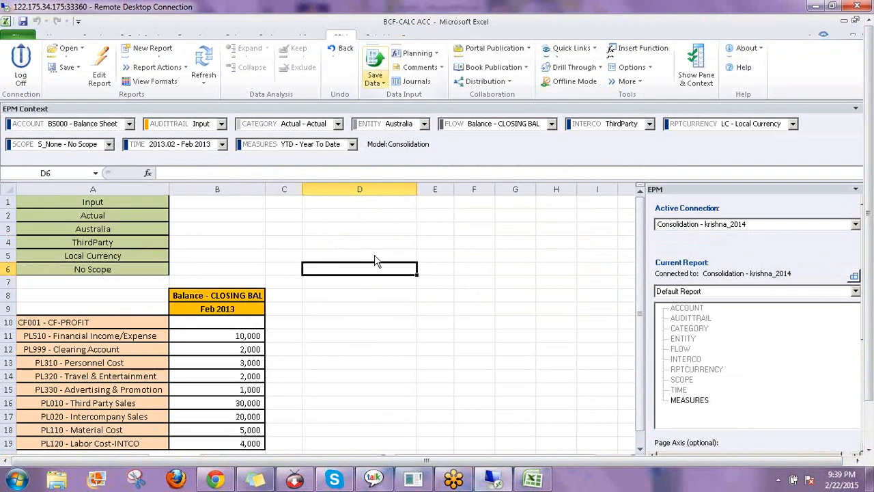
# Start the Calc package from Data Manager, cancel it, and check B9's Feb 2013 header formula
pyautogui.click(348, 219)
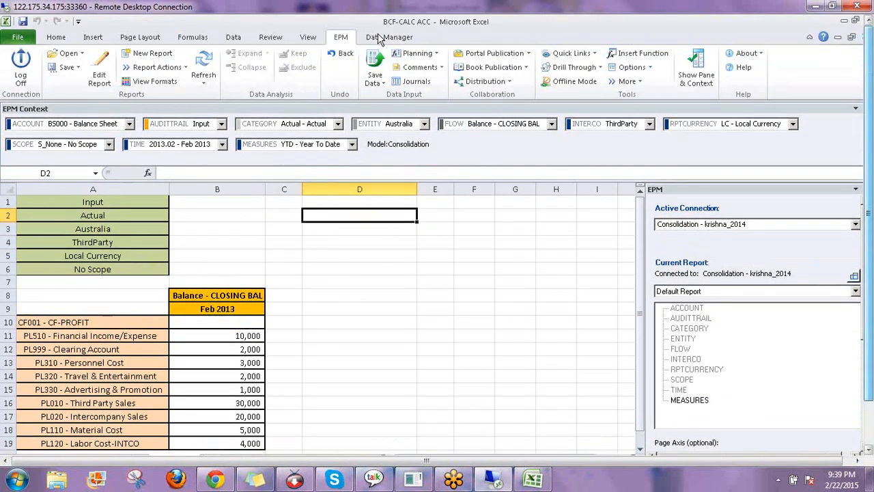
pyautogui.click(380, 39)
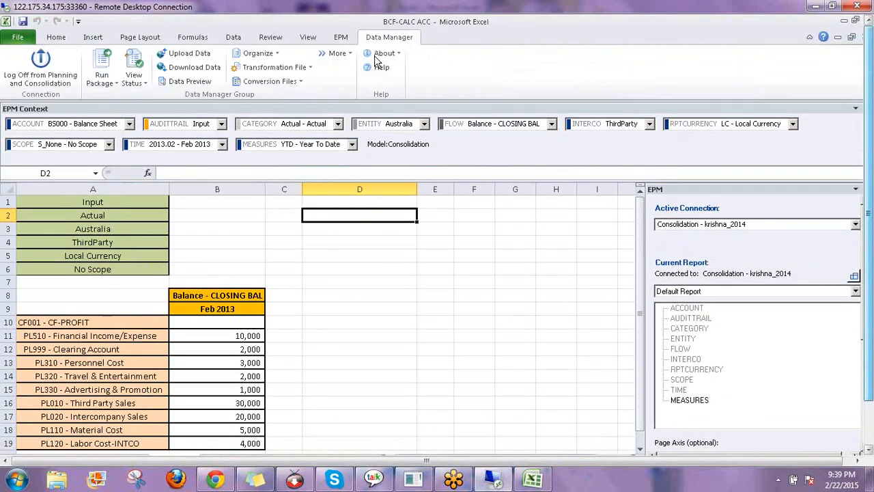
pyautogui.click(102, 72)
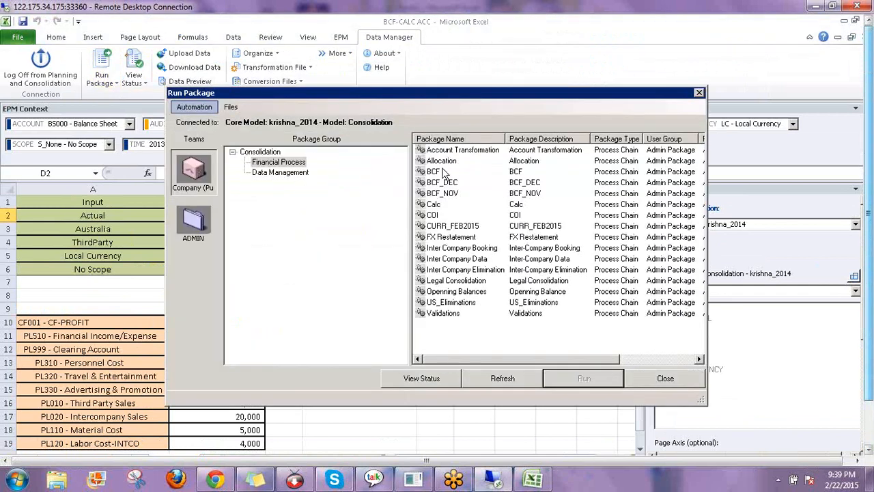
pyautogui.click(437, 205)
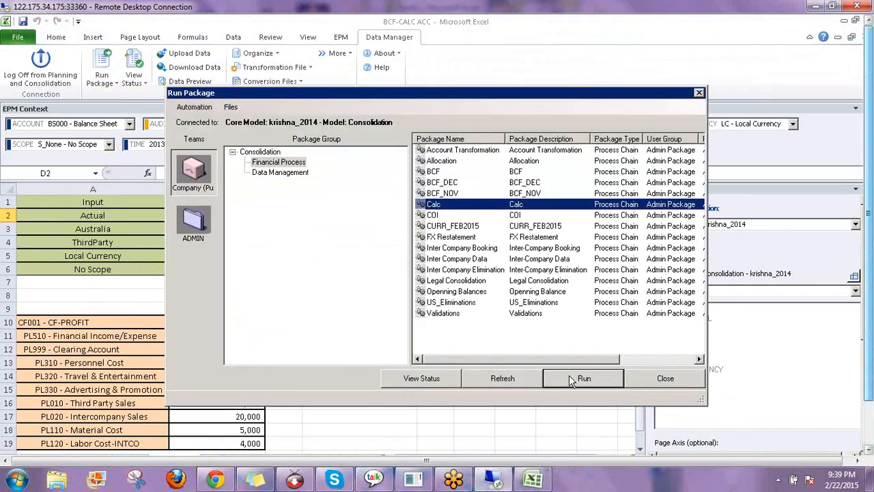
pyautogui.click(567, 379)
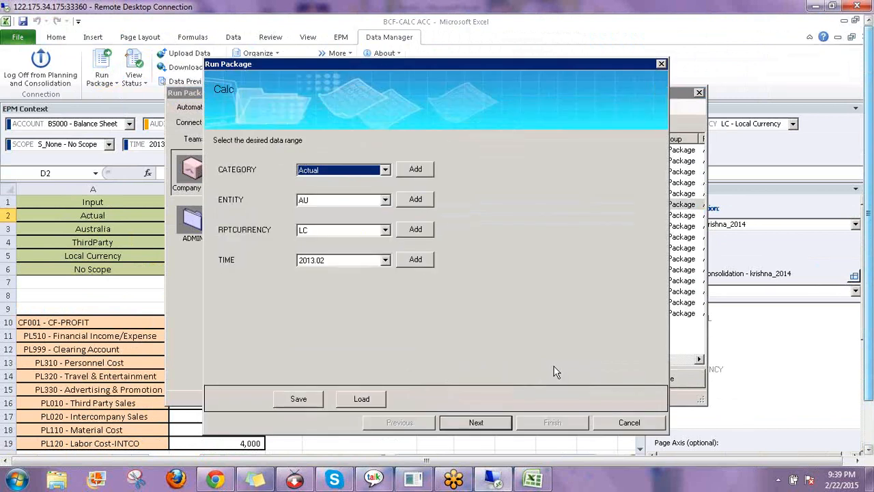
pyautogui.click(626, 422)
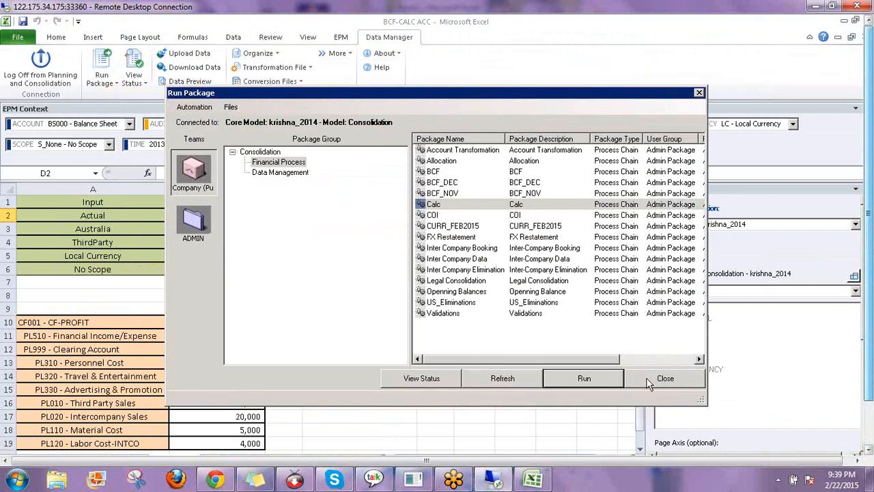
pyautogui.click(650, 378)
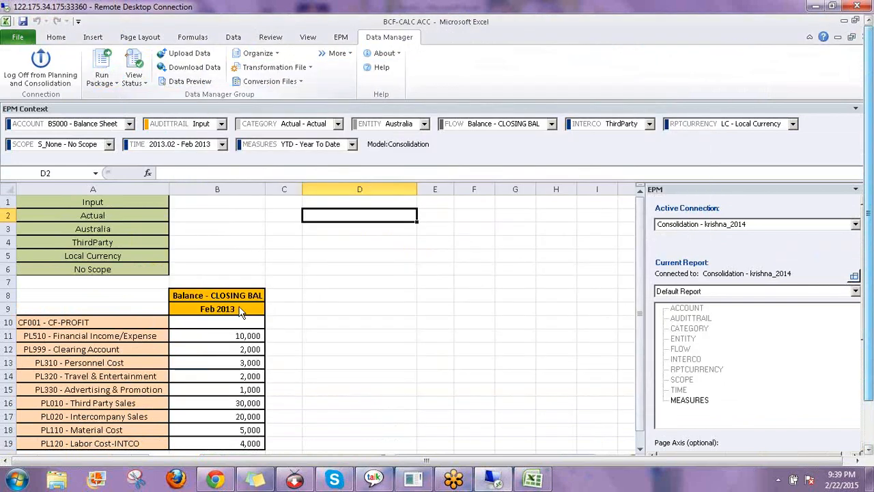
pyautogui.click(222, 308)
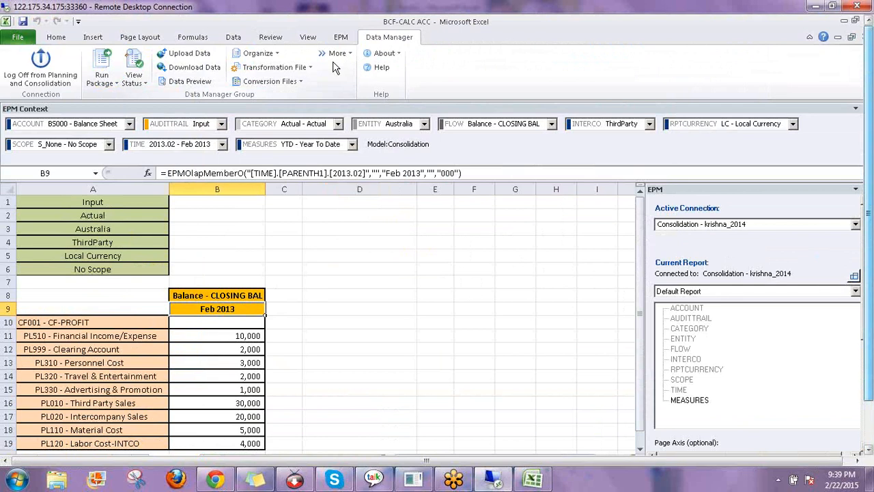
# Run the Calc package for Actual, AU, LC and 2013.02, then open the run status history
pyautogui.click(116, 82)
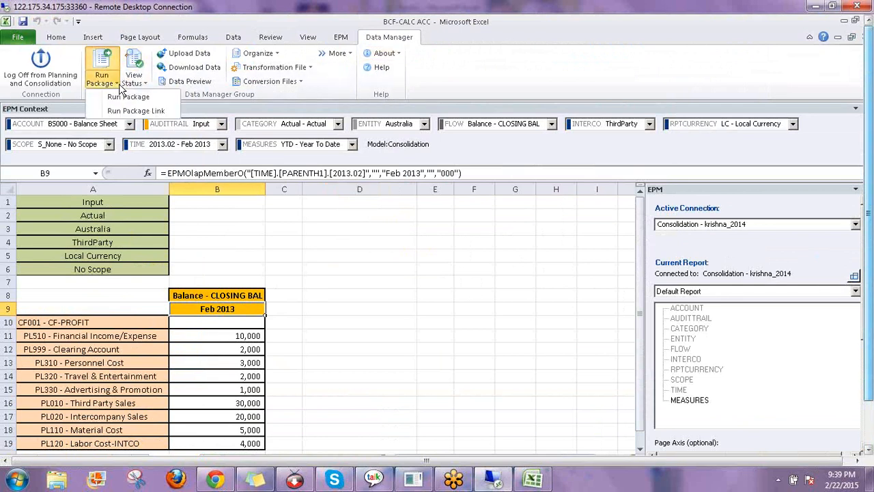
pyautogui.click(150, 99)
pyautogui.moveTo(414, 93); pyautogui.dragTo(596, 50)
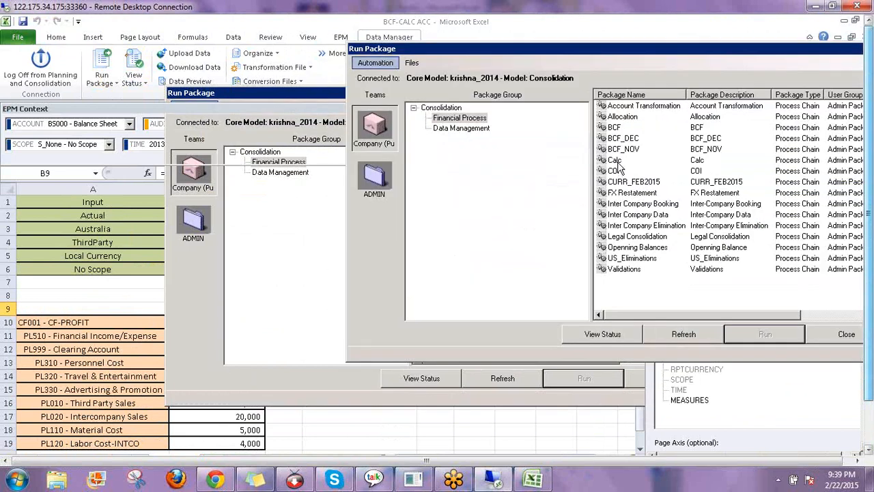
pyautogui.click(616, 161)
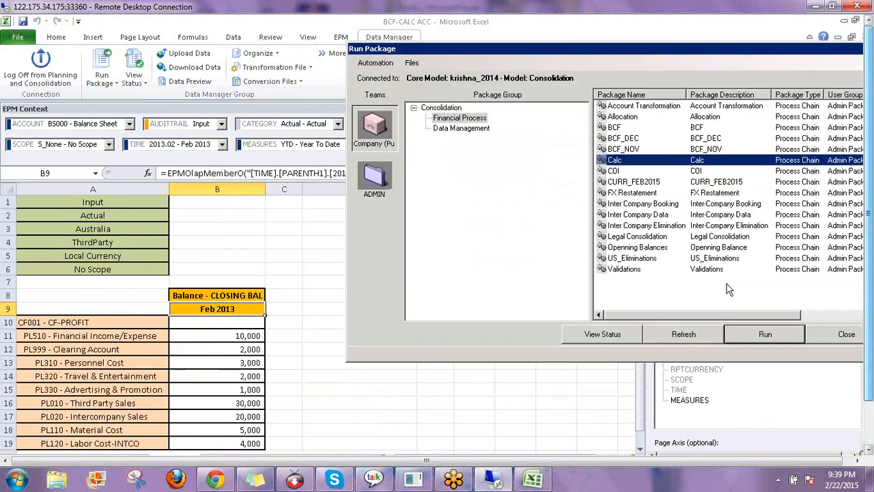
pyautogui.click(750, 334)
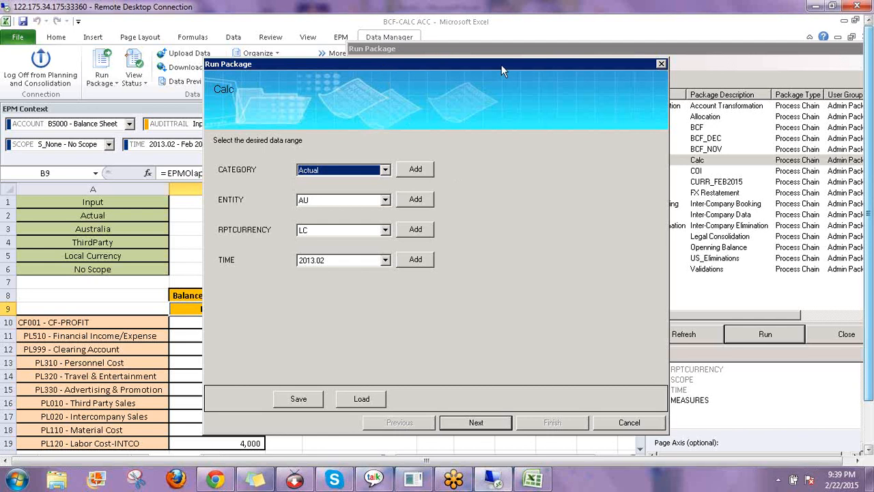
pyautogui.moveTo(501, 65); pyautogui.dragTo(619, 69)
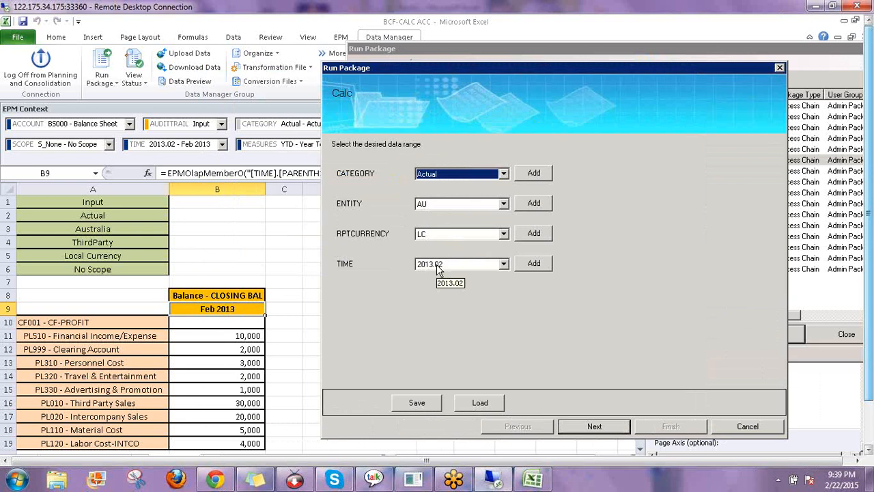
pyautogui.click(595, 427)
pyautogui.click(553, 423)
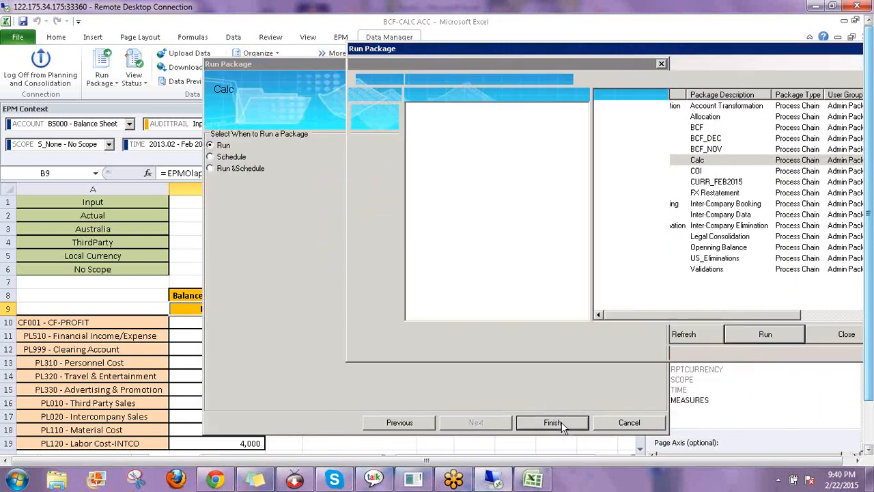
pyautogui.click(536, 291)
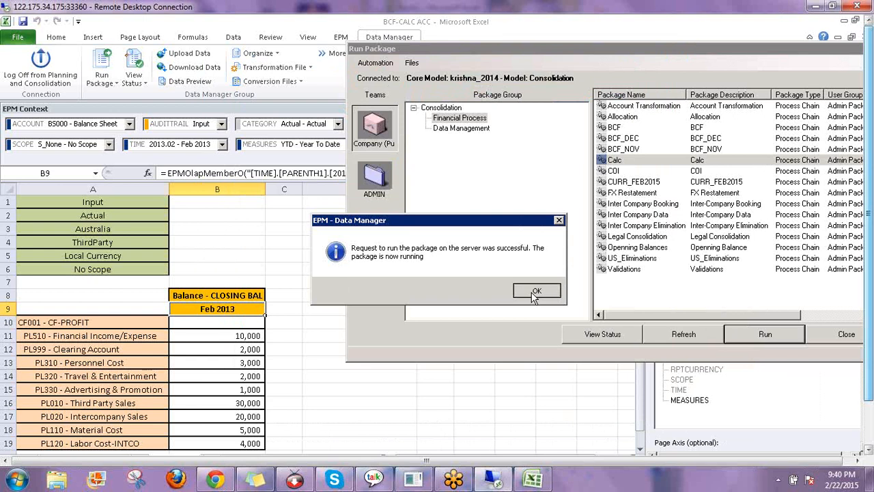
pyautogui.click(680, 335)
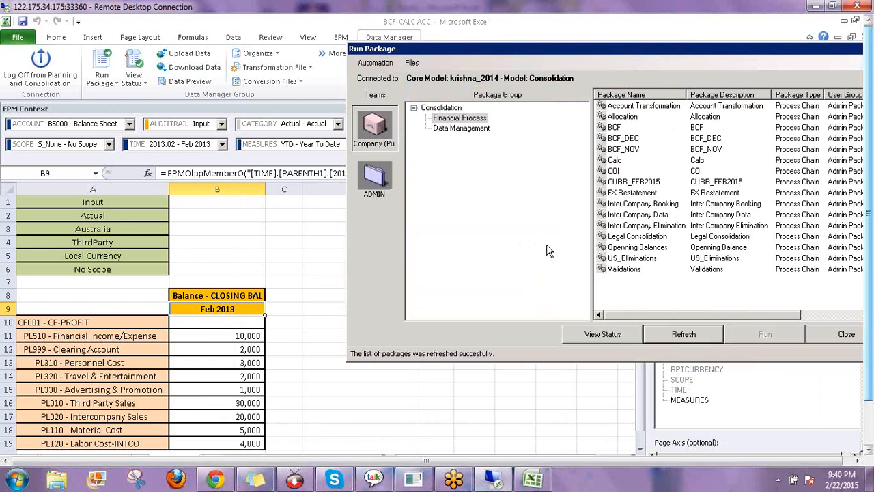
pyautogui.click(597, 335)
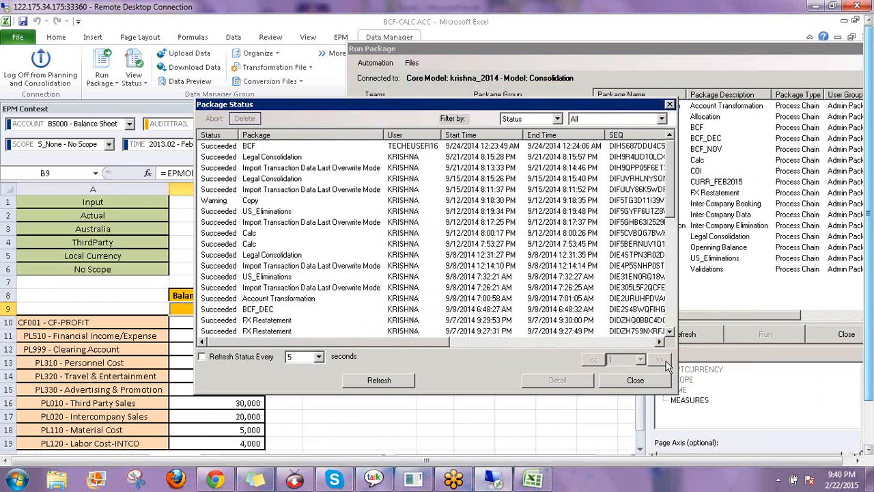
# Delete the 9/1/2014 BCF entry from the package run history
pyautogui.scroll(-1, 668, 348)
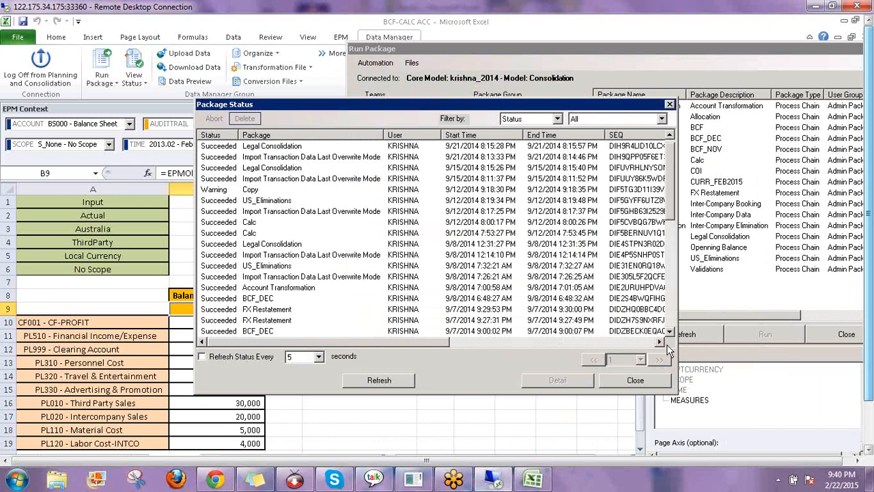
pyautogui.scroll(-10, 668, 341)
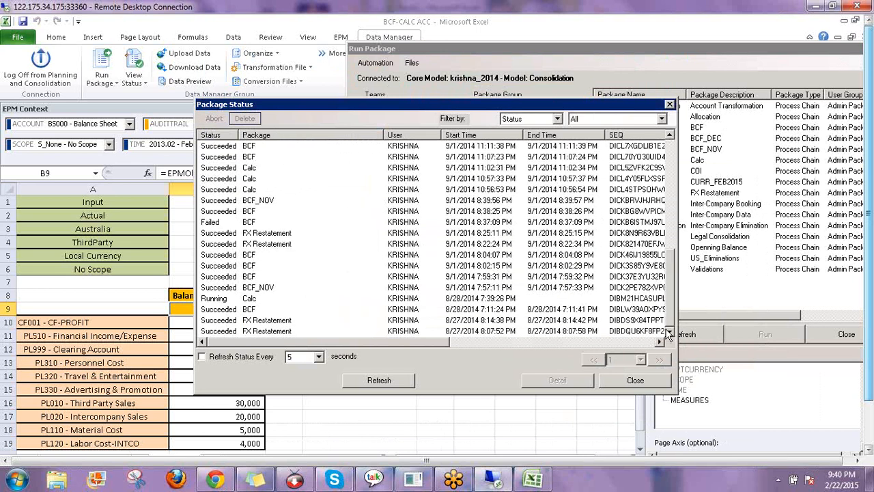
pyautogui.click(207, 149)
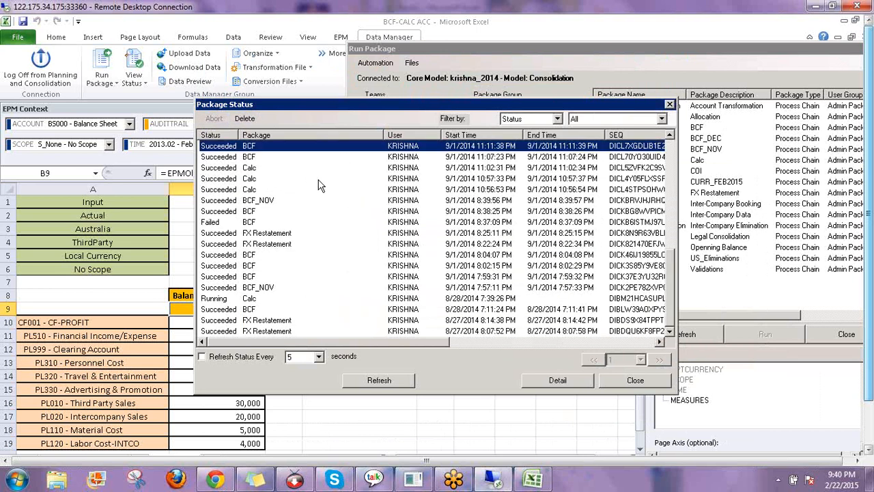
pyautogui.click(244, 120)
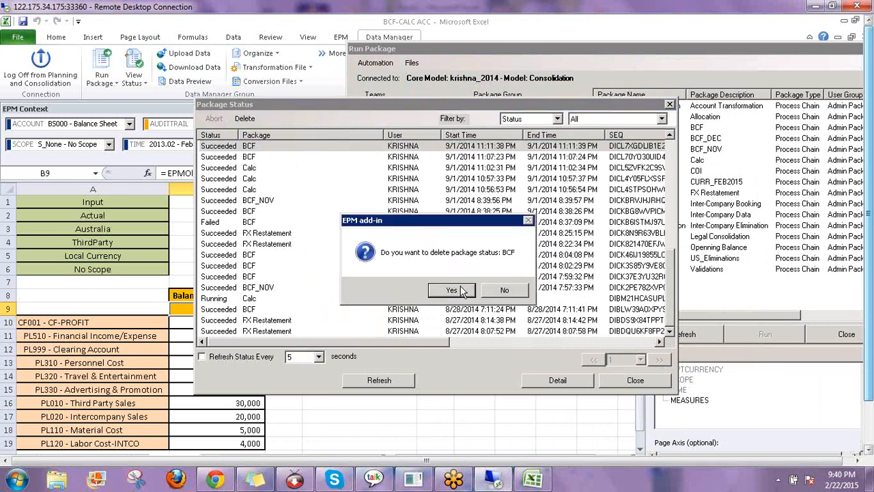
pyautogui.click(452, 290)
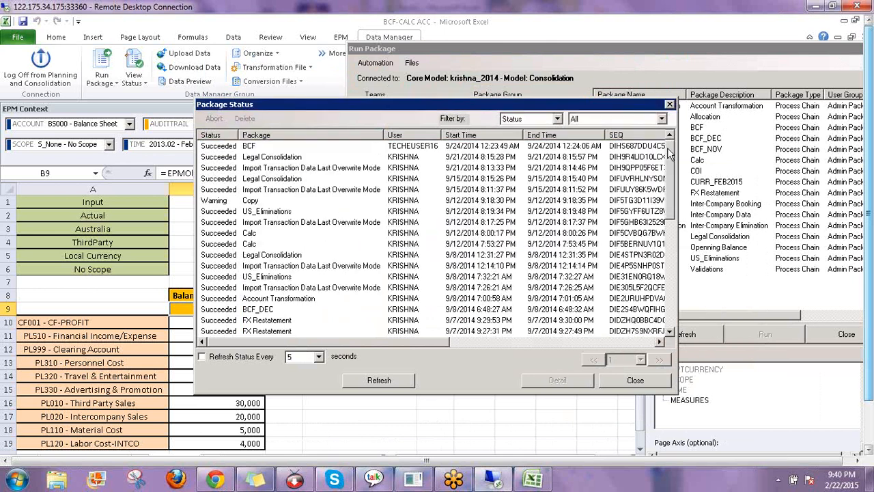
# Filter the history to Succeeded runs, view a Calc run's detail log, and close the dialogs
pyautogui.click(662, 119)
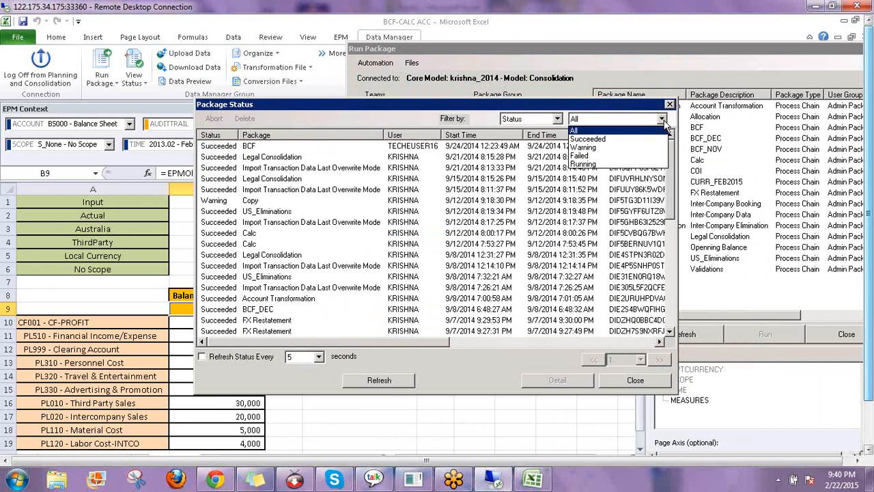
pyautogui.click(614, 140)
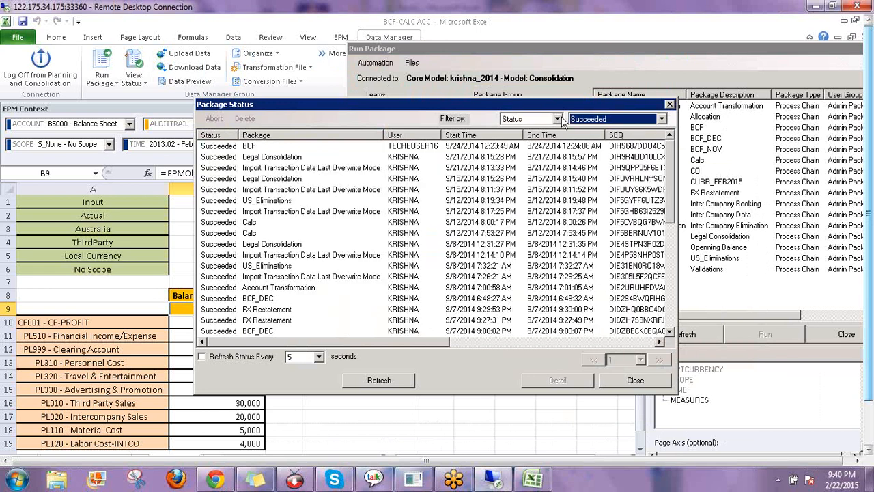
pyautogui.click(558, 119)
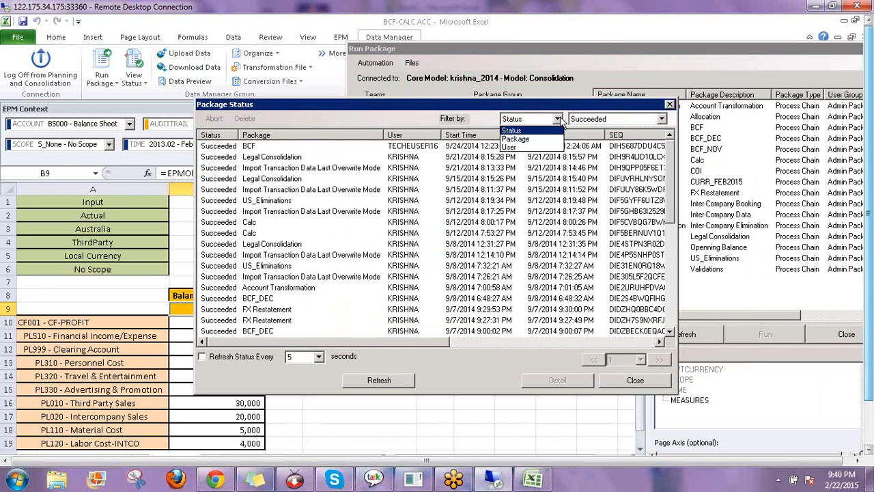
pyautogui.click(560, 119)
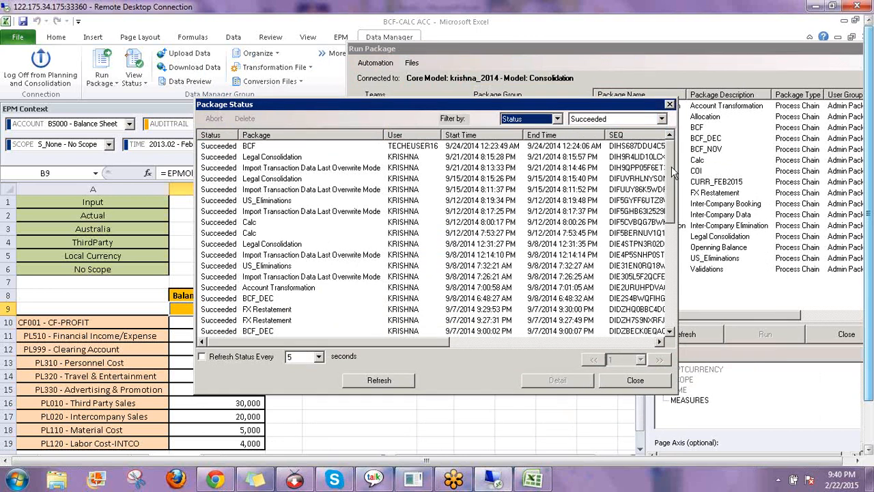
pyautogui.click(671, 330)
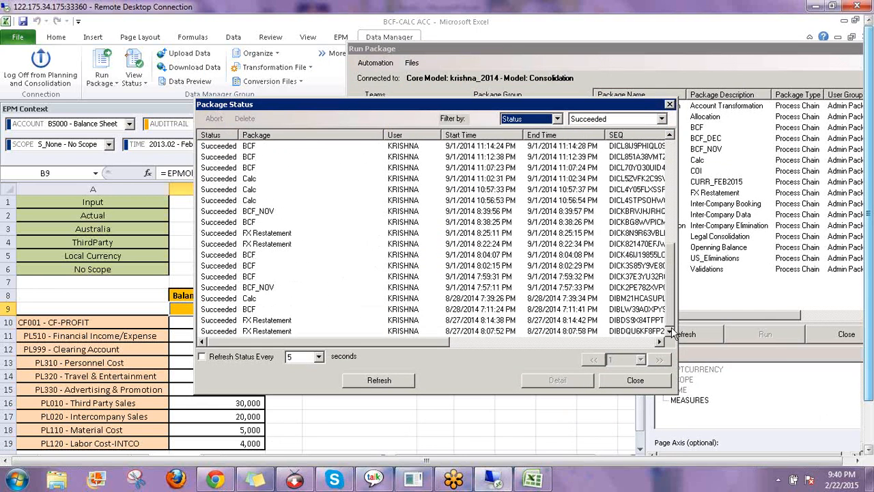
pyautogui.doubleClick(403, 299)
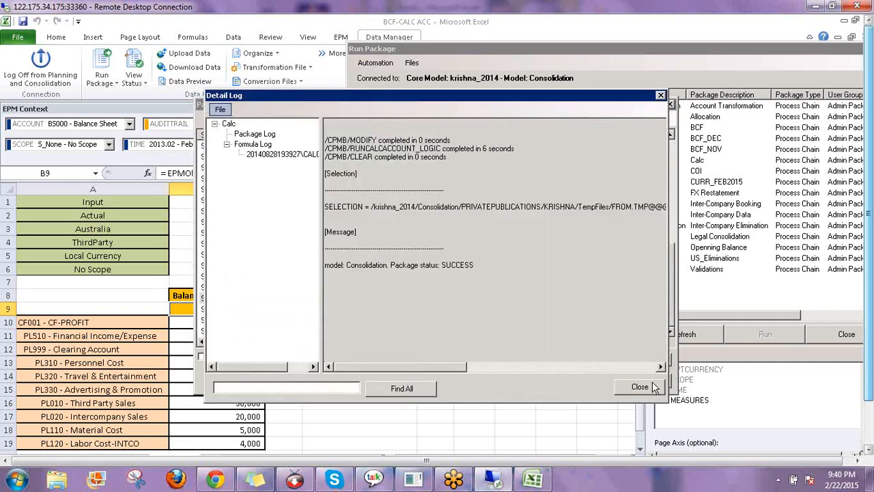
pyautogui.click(656, 385)
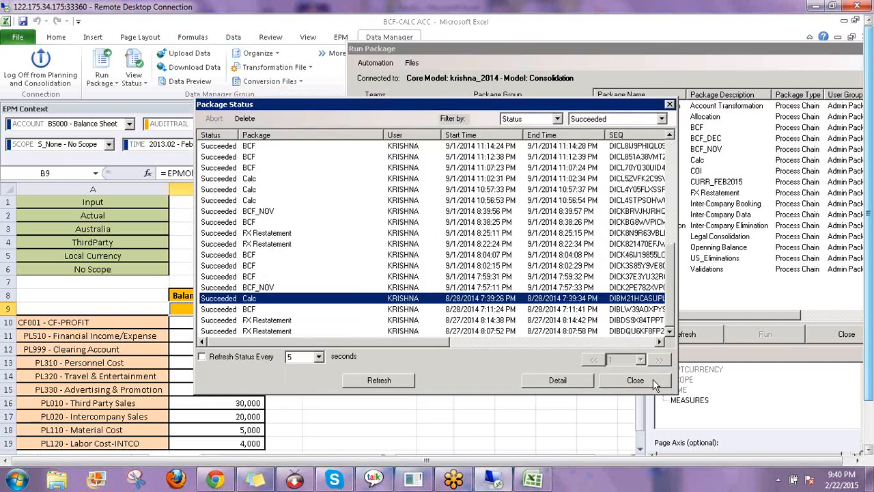
pyautogui.click(828, 335)
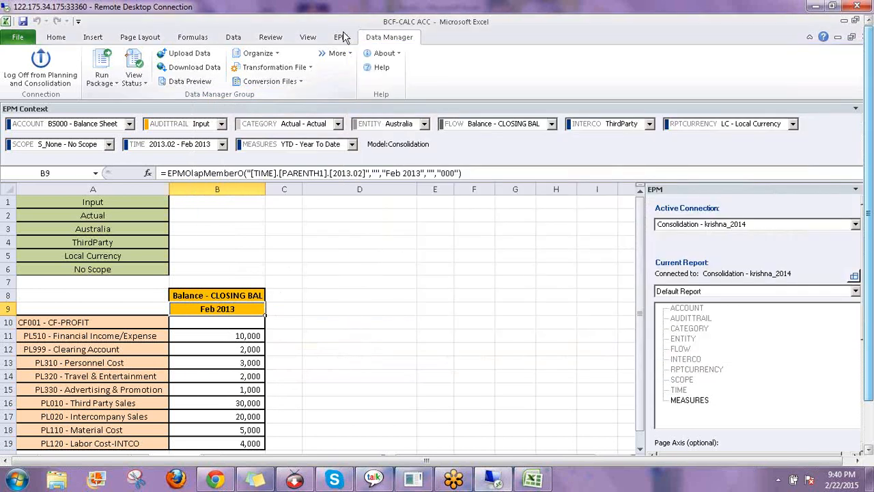
# Refresh the report and tag Financial Income/Expense, Third Party Sales and Intercompany Sales with INC
pyautogui.click(340, 37)
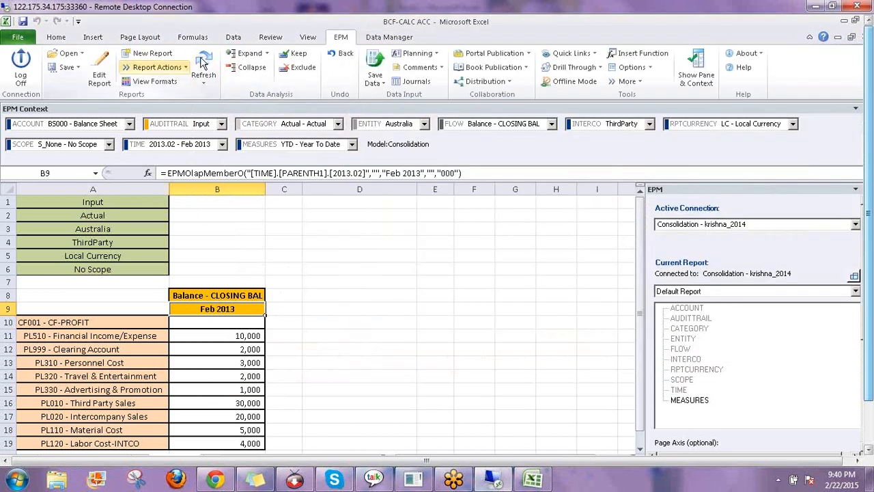
pyautogui.click(202, 65)
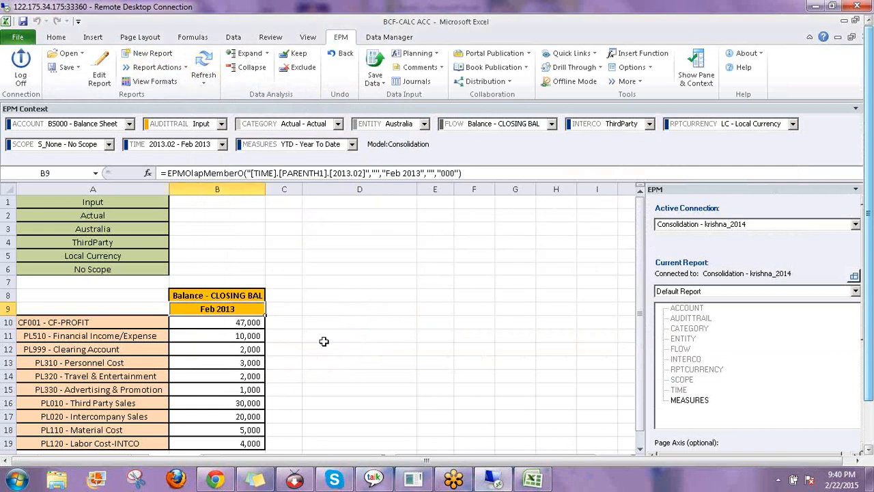
pyautogui.scroll(-2, 319, 336)
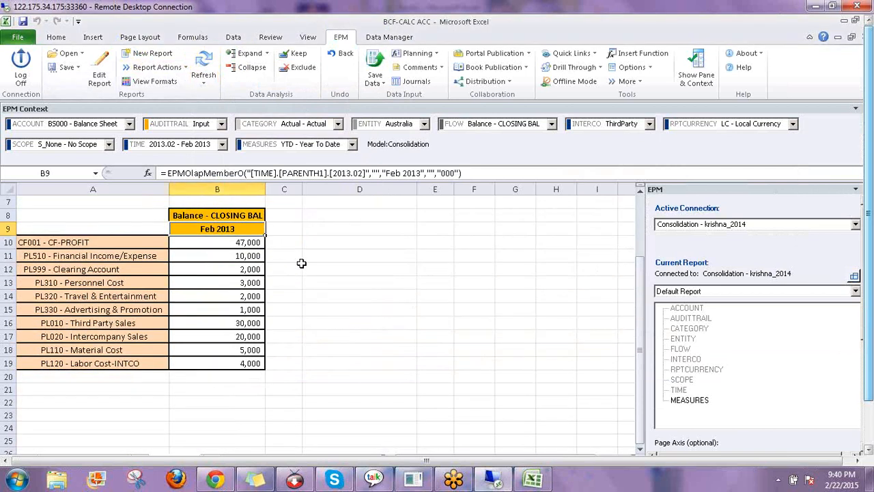
pyautogui.click(293, 255)
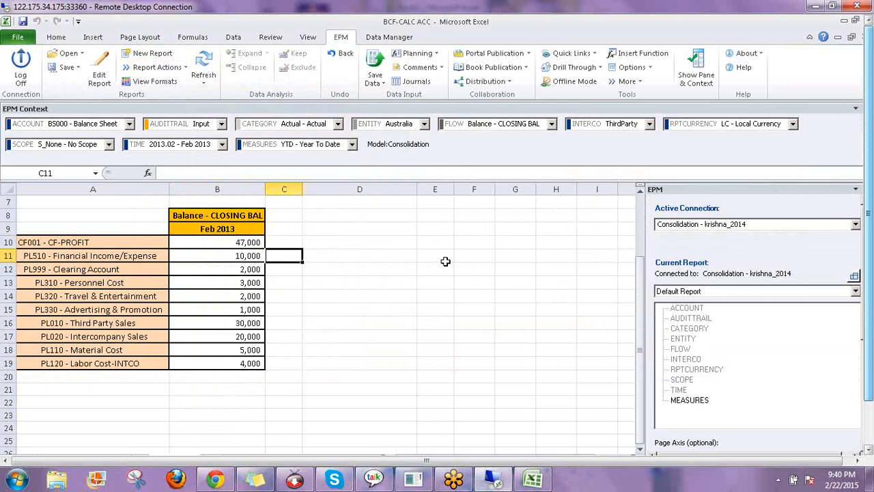
pyautogui.press('F2')
pyautogui.write('INC')
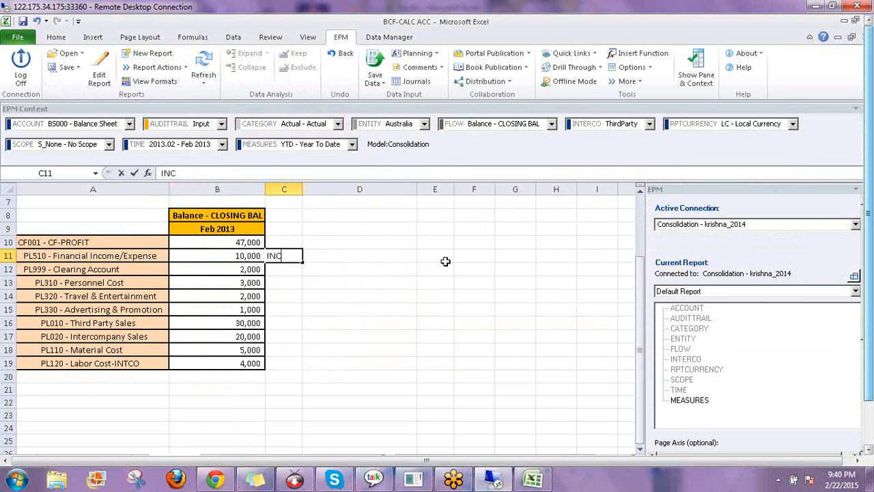
pyautogui.press('Return')
pyautogui.press('Return')
pyautogui.press('Down')
pyautogui.press('Down')
pyautogui.press('Down')
pyautogui.press('Down')
pyautogui.press('Down')
pyautogui.press('Down')
pyautogui.press('Down')
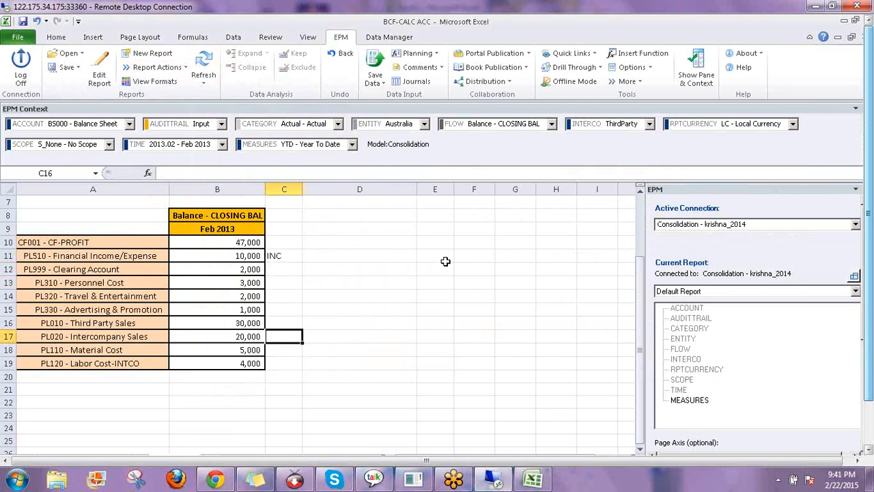
pyautogui.press('Up')
pyautogui.press('Up')
pyautogui.press('Up')
pyautogui.press('Up')
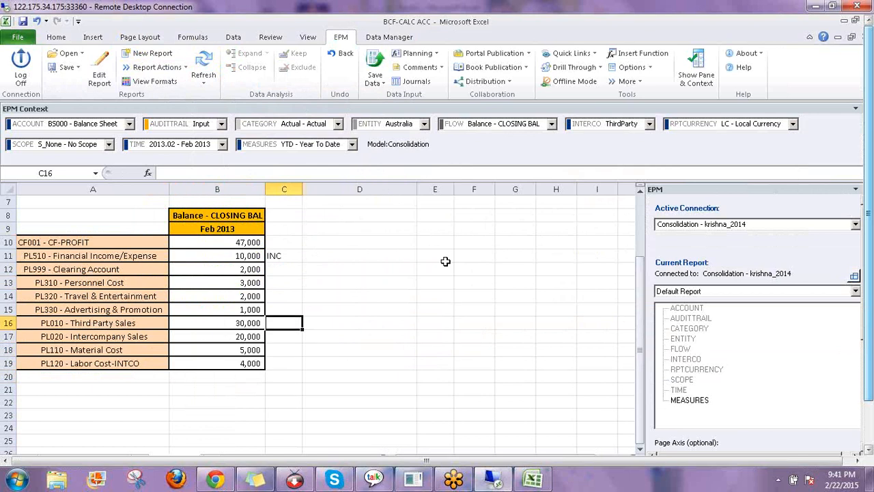
pyautogui.write('INC')
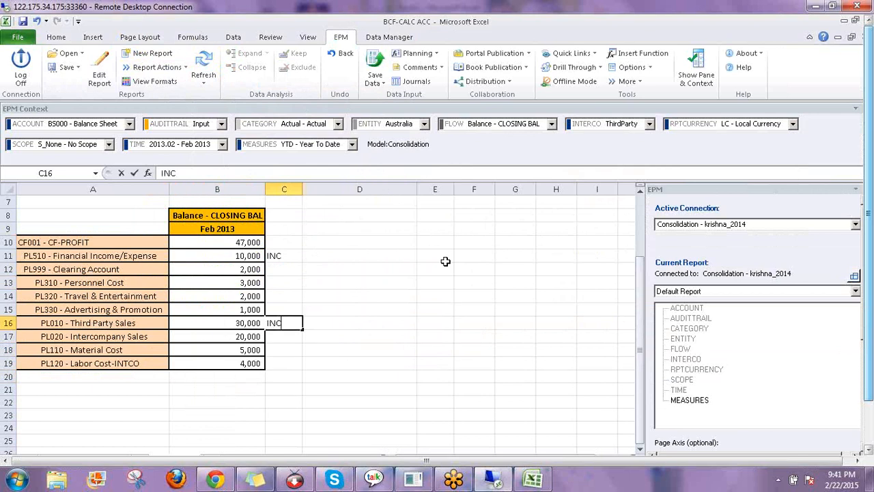
pyautogui.press('Return')
pyautogui.write('INC')
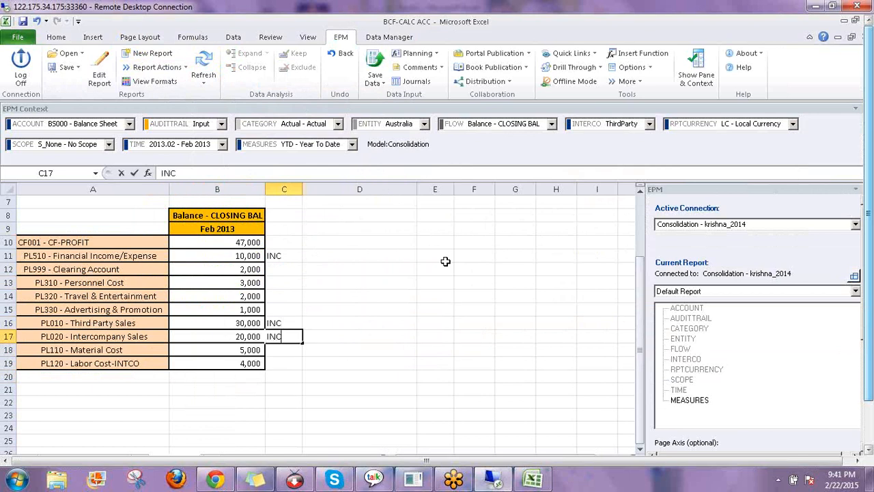
pyautogui.press('Return')
pyautogui.press('Left')
pyautogui.press('Up')
pyautogui.press('Up')
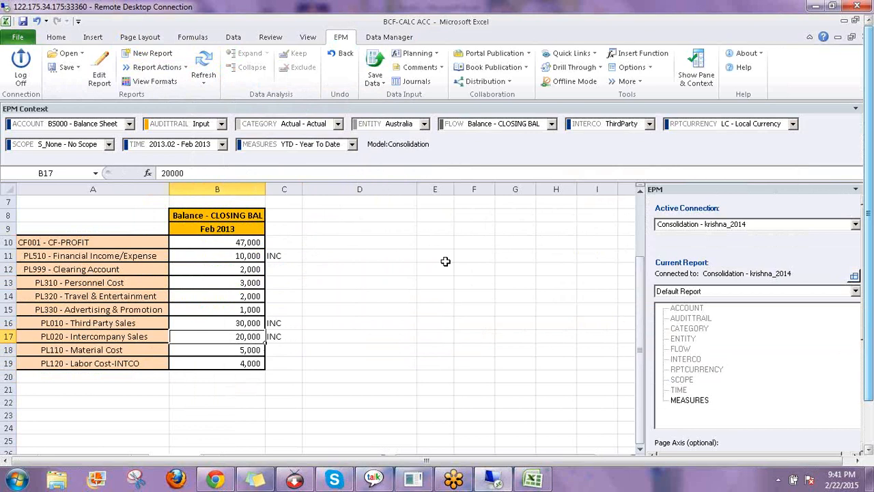
# Tag the PL999 Clearing Account (2,000) value with INC in column C
pyautogui.click(266, 261)
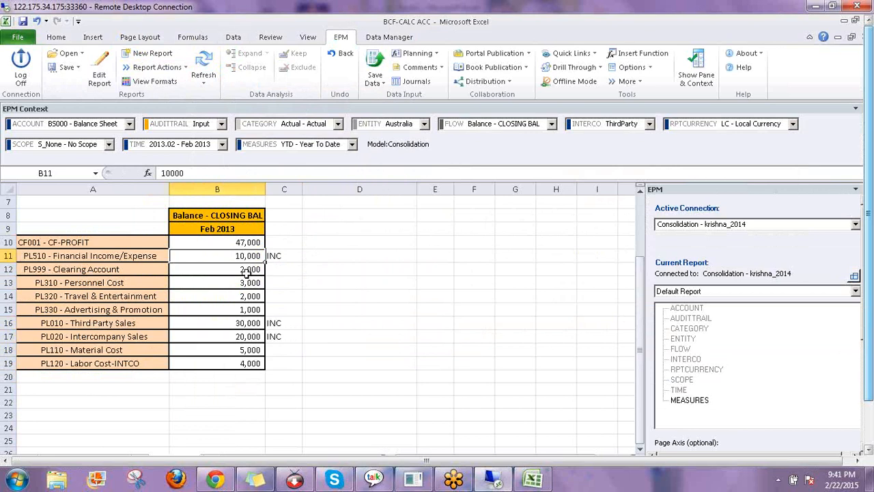
pyautogui.click(249, 274)
pyautogui.moveTo(248, 296); pyautogui.dragTo(247, 301)
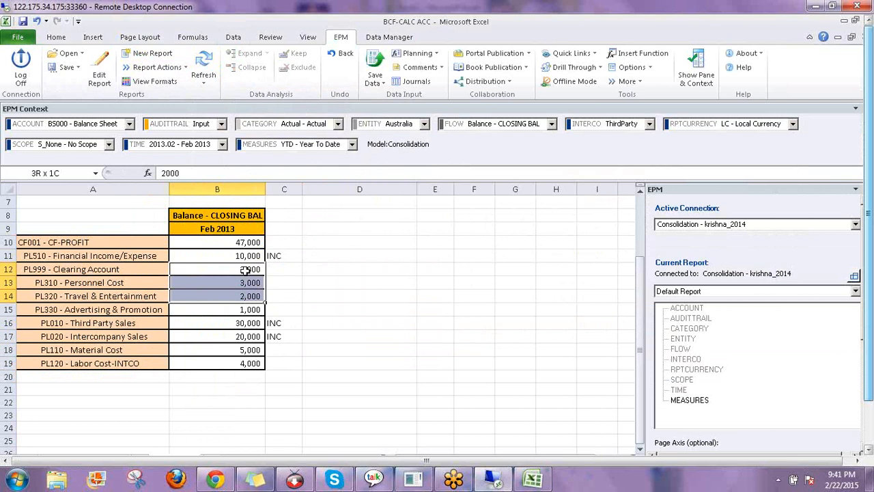
pyautogui.click(280, 268)
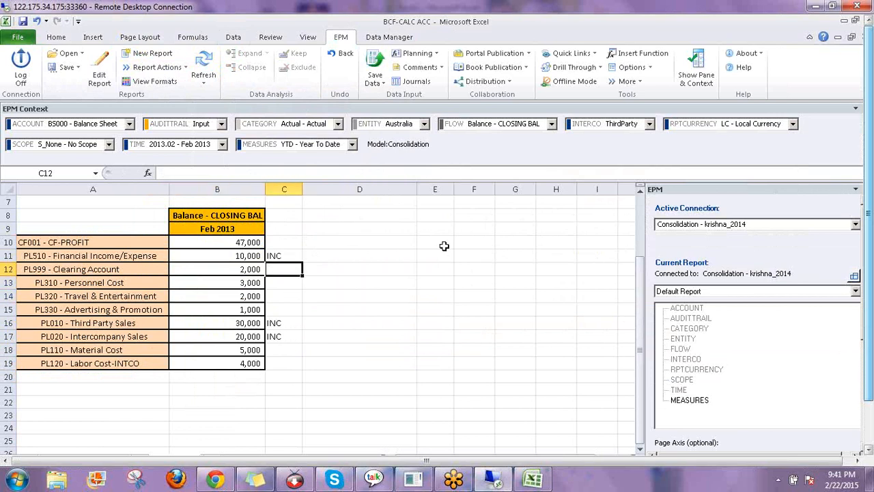
pyautogui.write('INC')
pyautogui.press('Return')
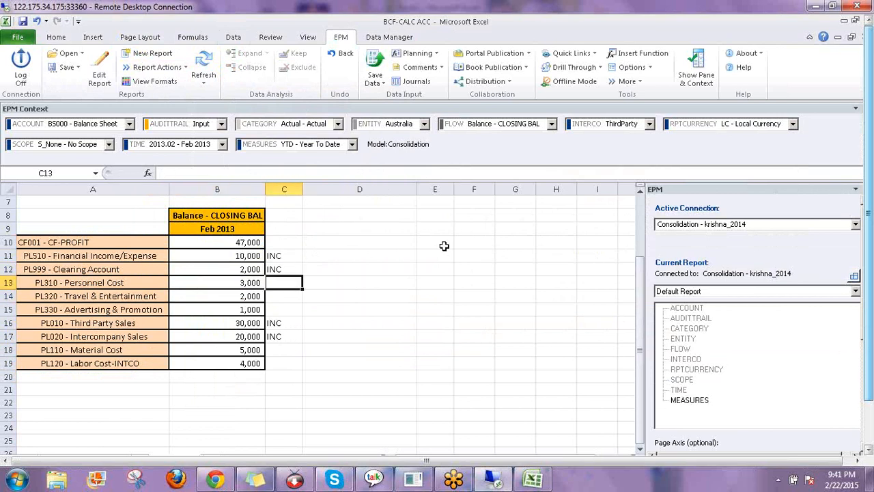
pyautogui.press('Left')
pyautogui.hotkey('shift', 'Down')
pyautogui.hotkey('shift', 'Down')
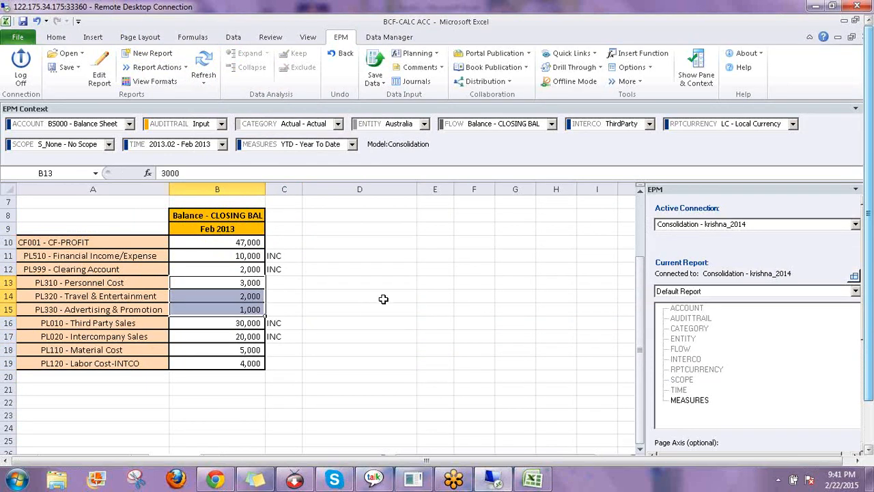
# Enter 62000 and -16000 in column E and AutoSum them below
pyautogui.click(437, 255)
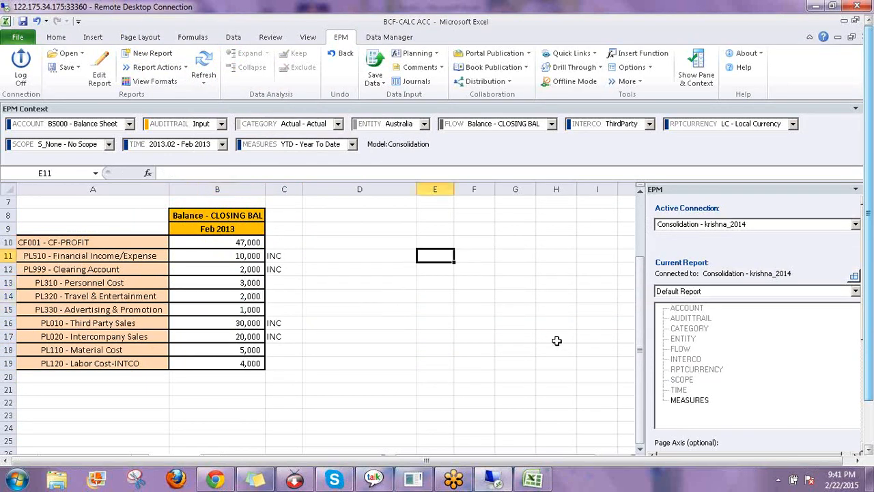
pyautogui.write('62000')
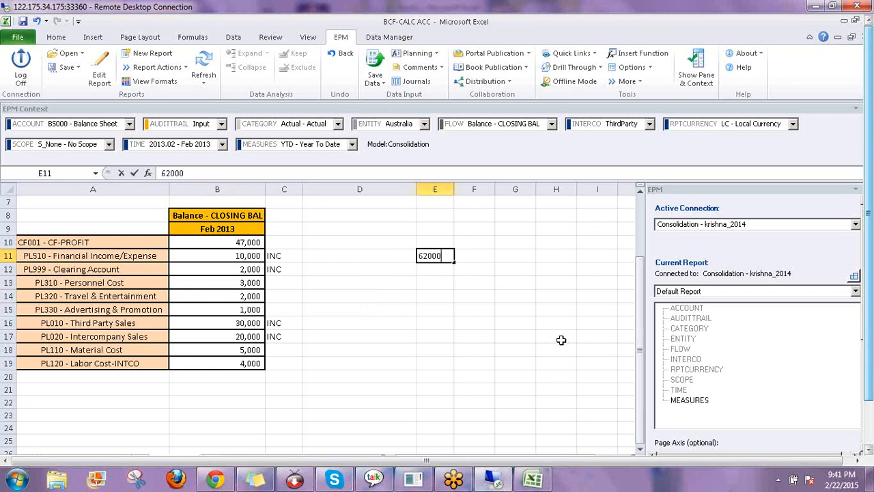
pyautogui.press('Return')
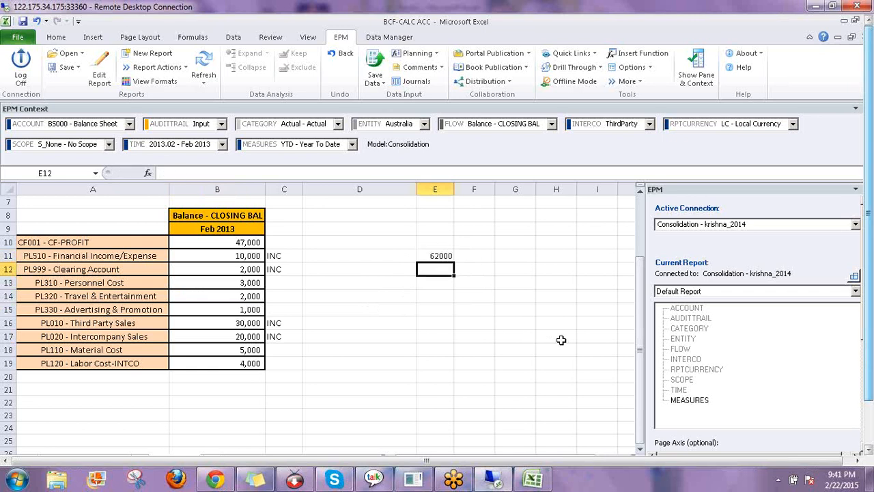
pyautogui.write('-16')
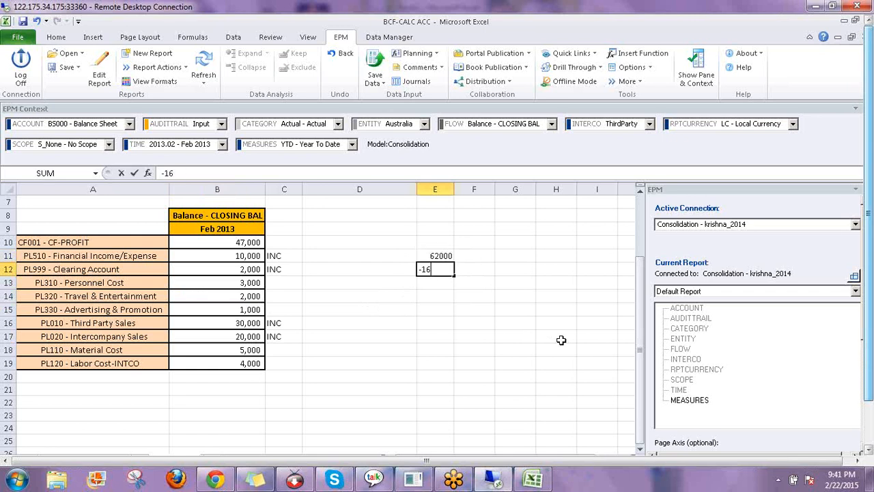
pyautogui.write('000')
pyautogui.press('Return')
pyautogui.hotkey('alt', '=')
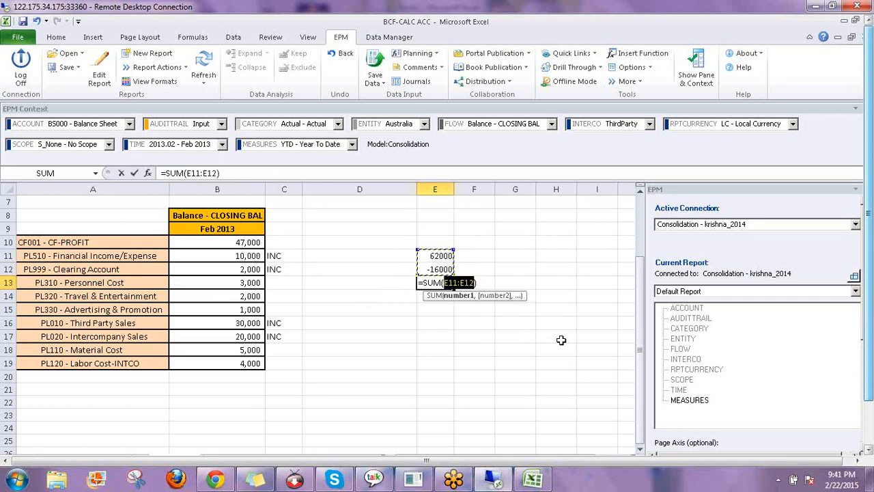
pyautogui.press('Return')
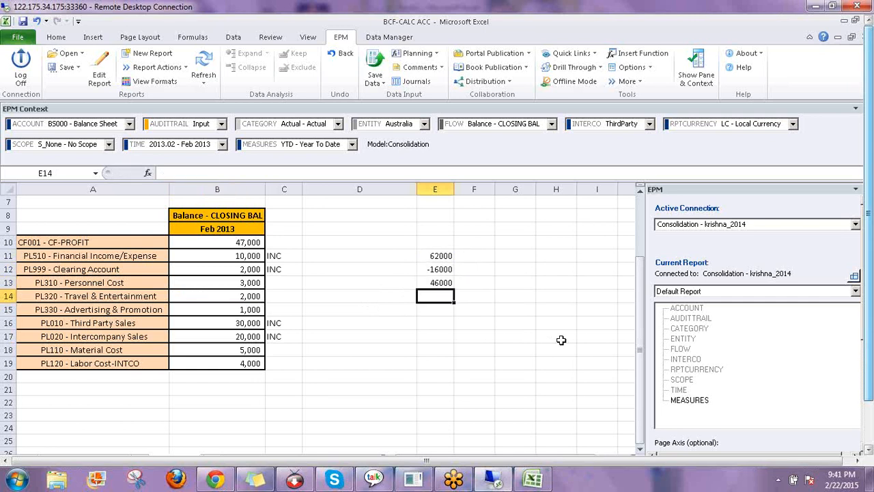
pyautogui.press('Up')
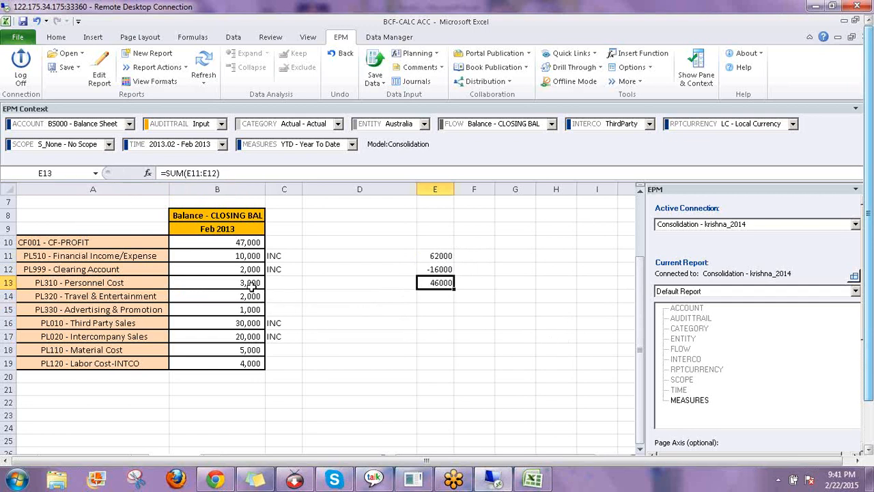
# Correct -16000 to -15000 so the side total reads 47000, matching CF-PROFIT
pyautogui.moveTo(249, 286); pyautogui.dragTo(250, 306)
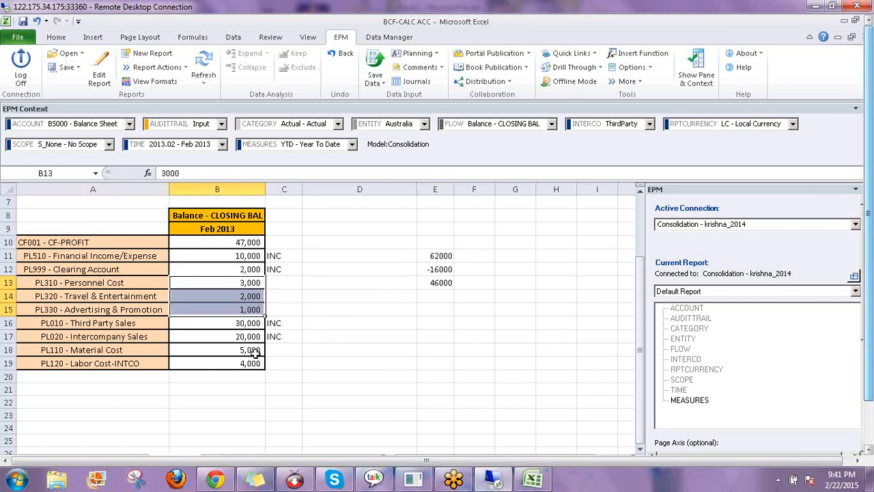
pyautogui.click(435, 269)
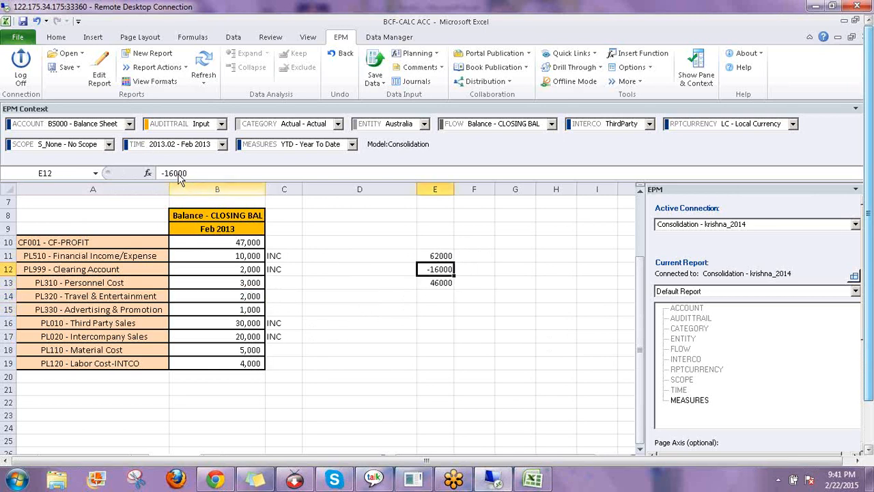
pyautogui.click(182, 173)
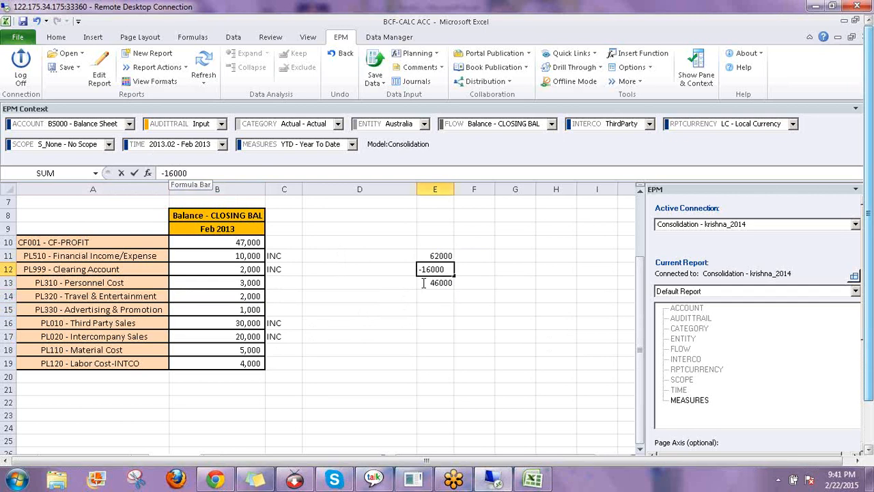
pyautogui.press('BackSpace')
pyautogui.write('5')
pyautogui.press('Return')
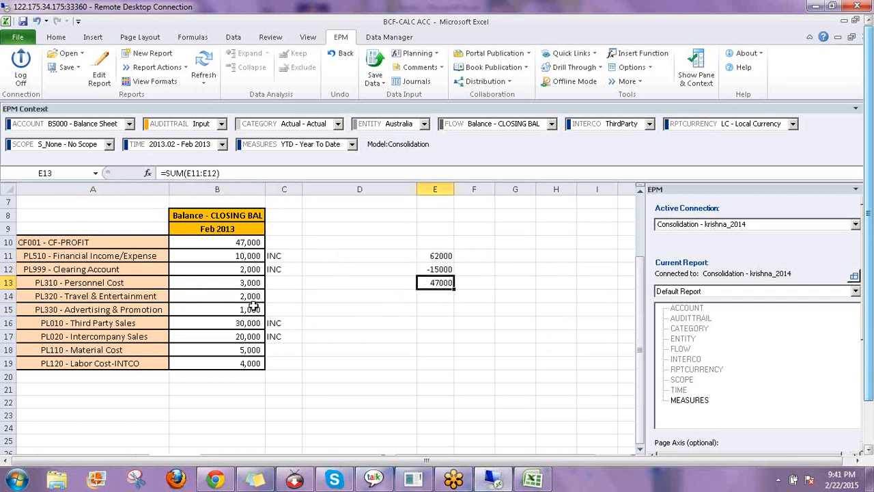
pyautogui.moveTo(246, 282); pyautogui.dragTo(253, 305)
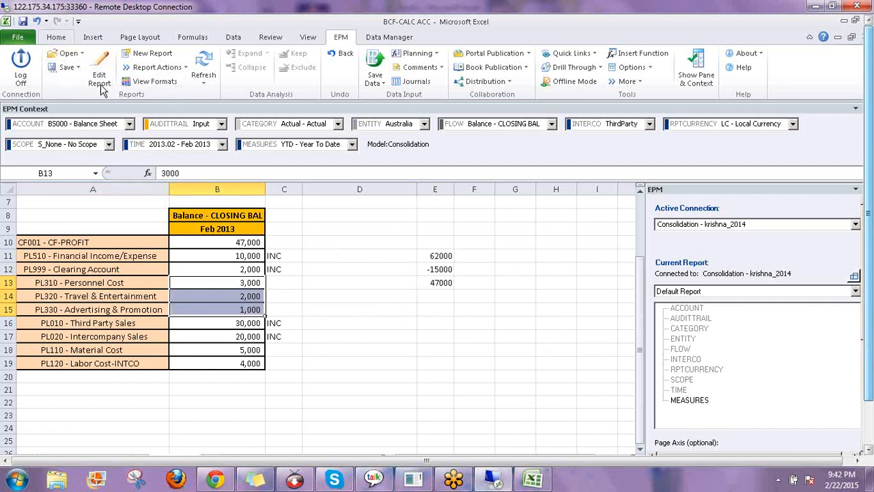
pyautogui.scroll(7, 184, 97)
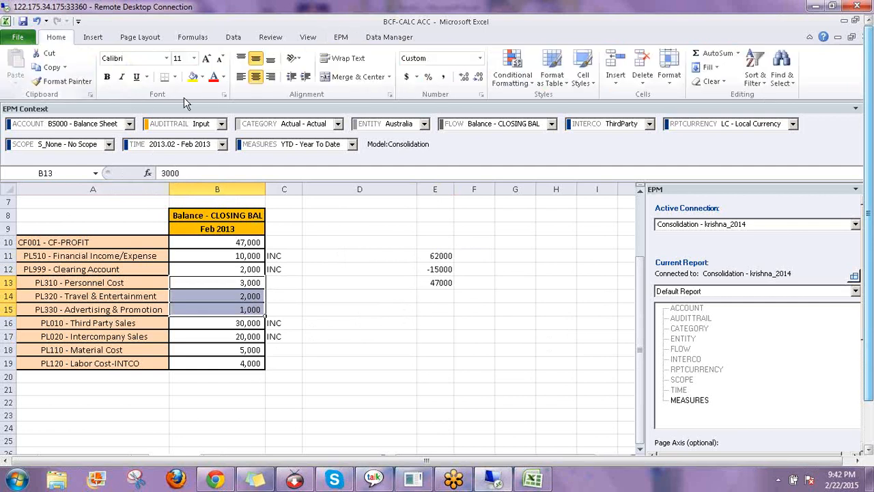
pyautogui.click(192, 76)
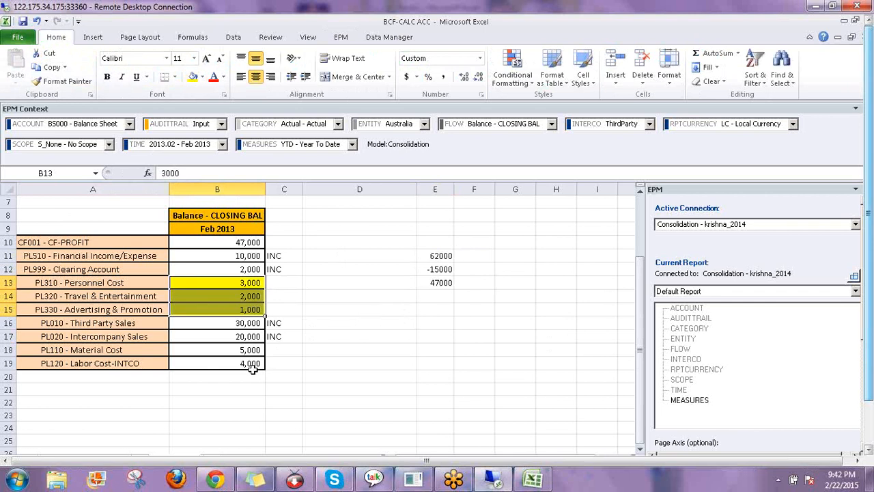
pyautogui.moveTo(250, 351); pyautogui.dragTo(252, 373)
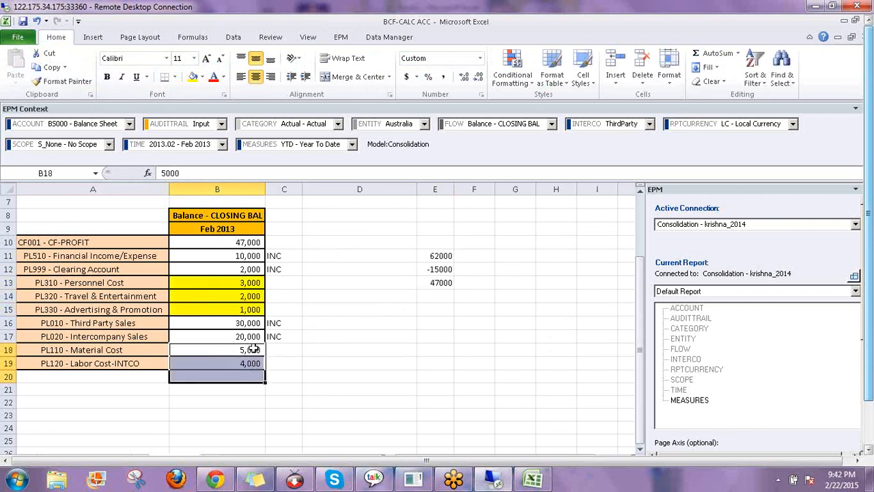
pyautogui.click(252, 352)
pyautogui.moveTo(252, 363); pyautogui.dragTo(252, 362)
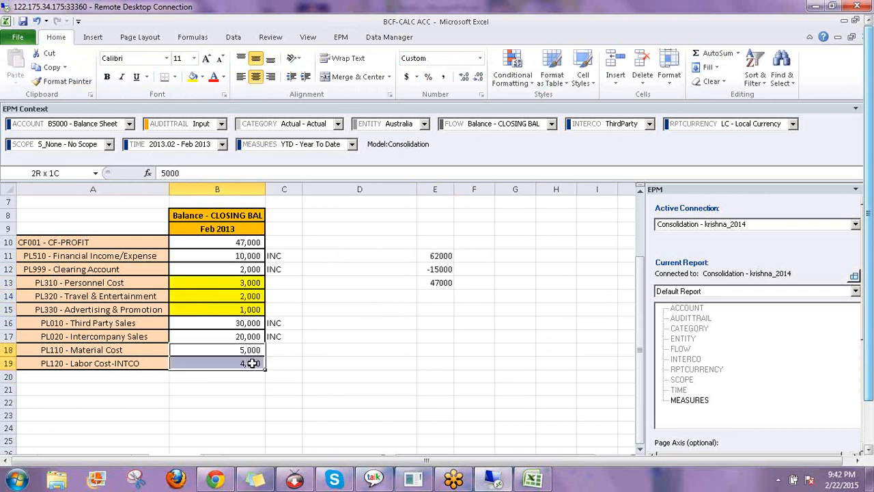
pyautogui.click(194, 79)
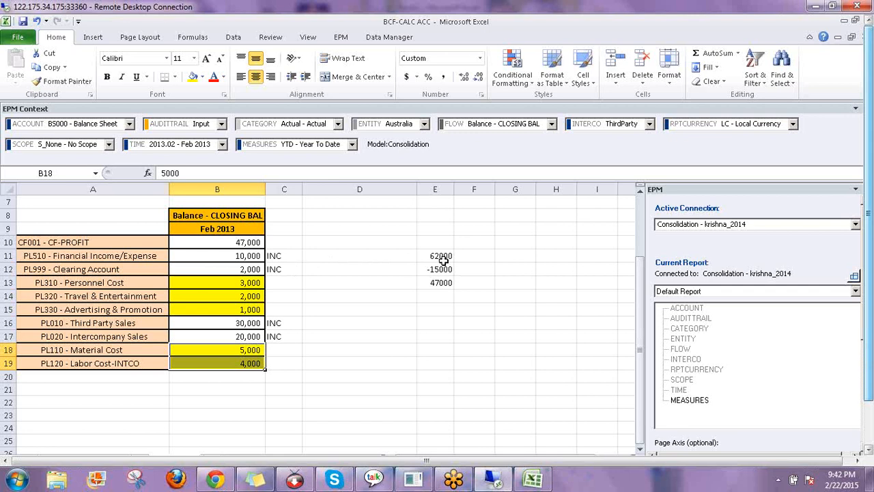
pyautogui.click(442, 282)
pyautogui.click(251, 242)
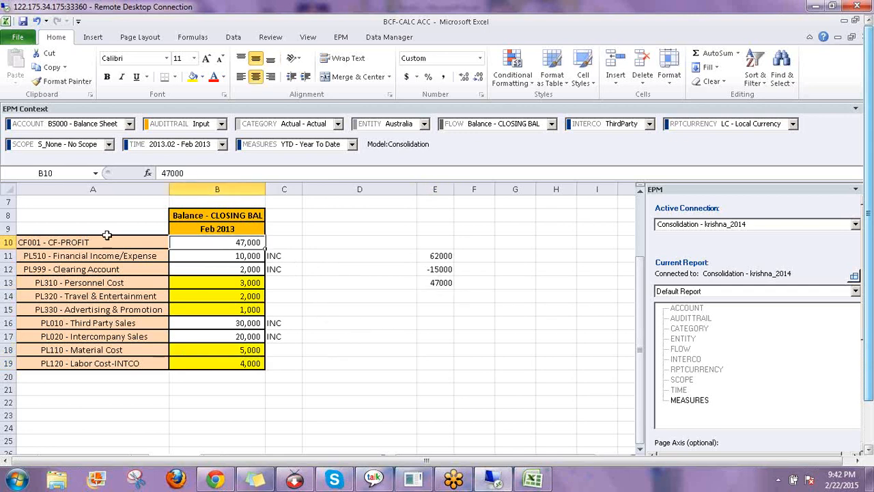
pyautogui.click(83, 242)
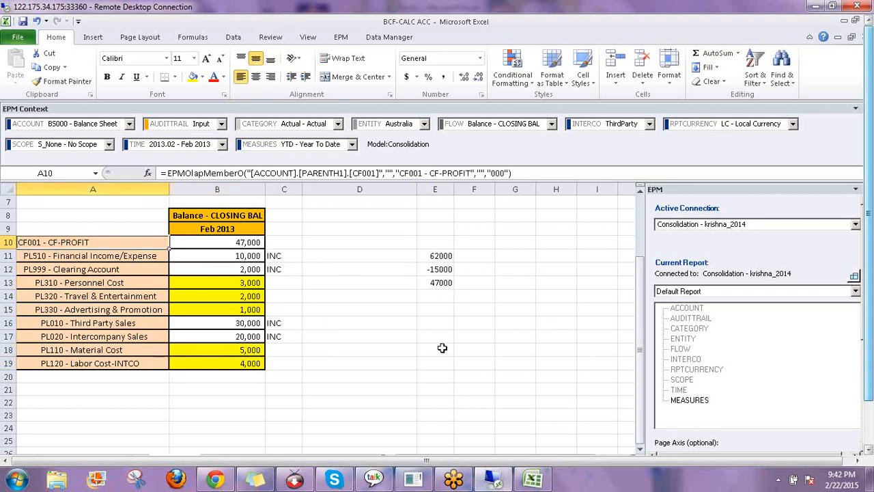
pyautogui.click(396, 308)
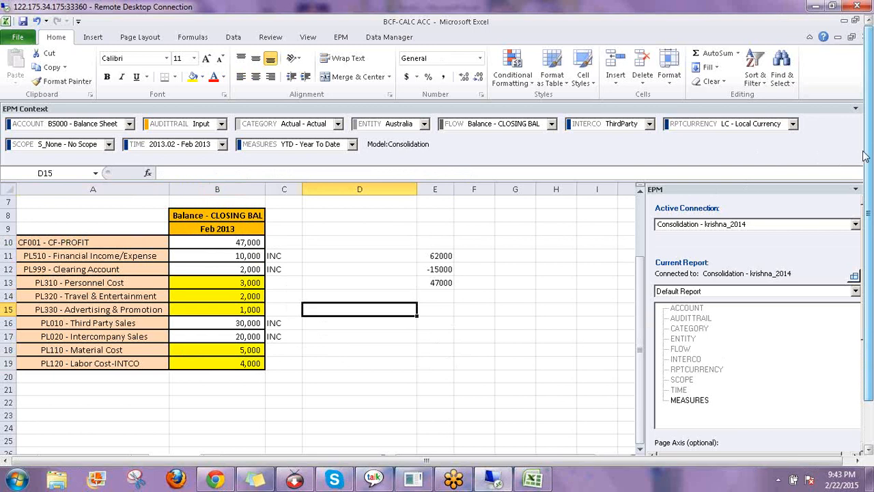
pyautogui.click(457, 332)
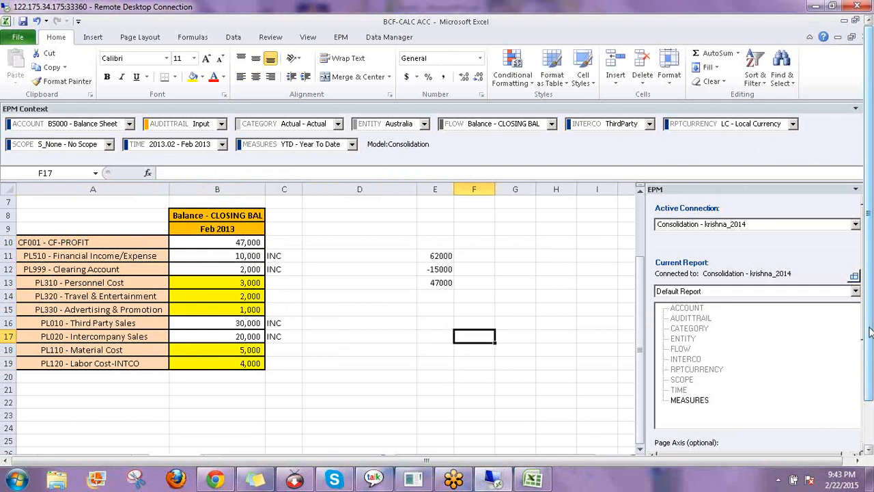
pyautogui.moveTo(870, 332); pyautogui.dragTo(724, 460)
pyautogui.click(856, 37)
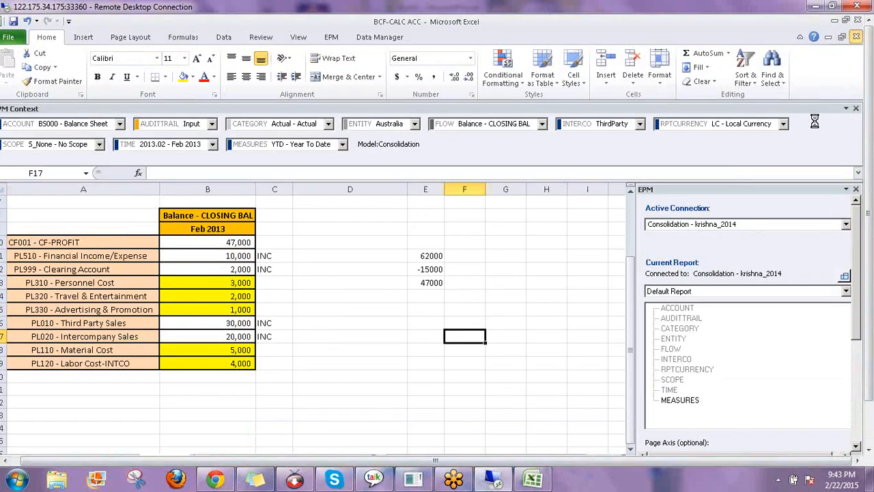
# Close the balance workbook without saving and switch back to the browser's Logic Scripts page
pyautogui.click(433, 333)
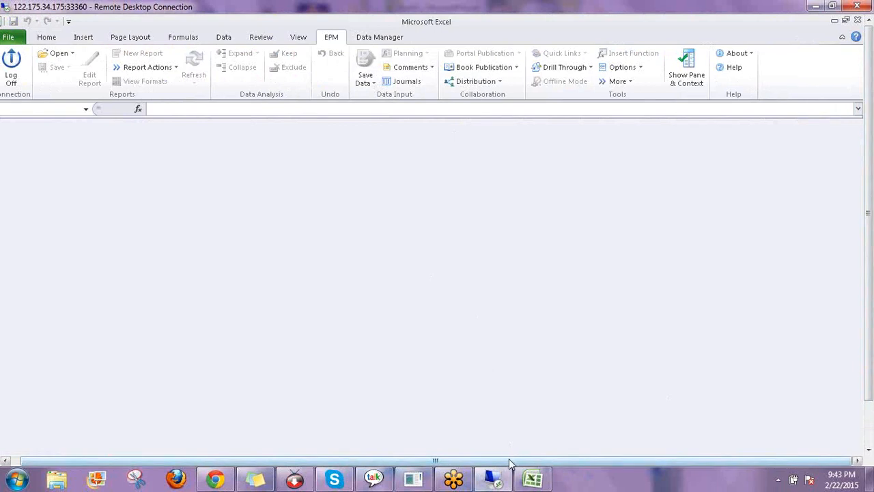
pyautogui.moveTo(509, 458); pyautogui.dragTo(481, 459)
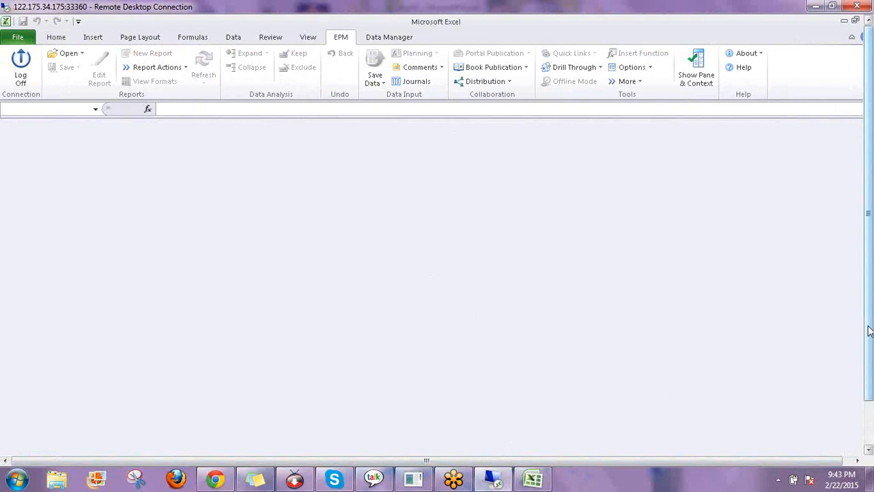
pyautogui.moveTo(868, 331); pyautogui.dragTo(869, 382)
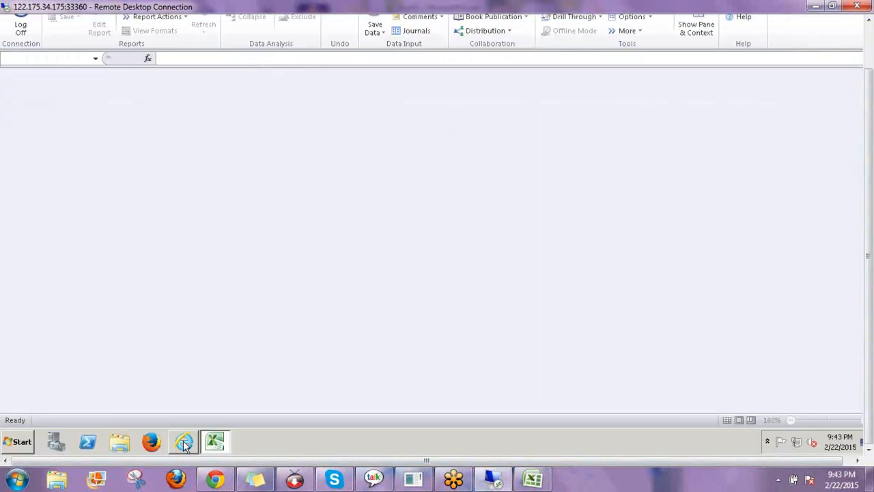
pyautogui.click(184, 443)
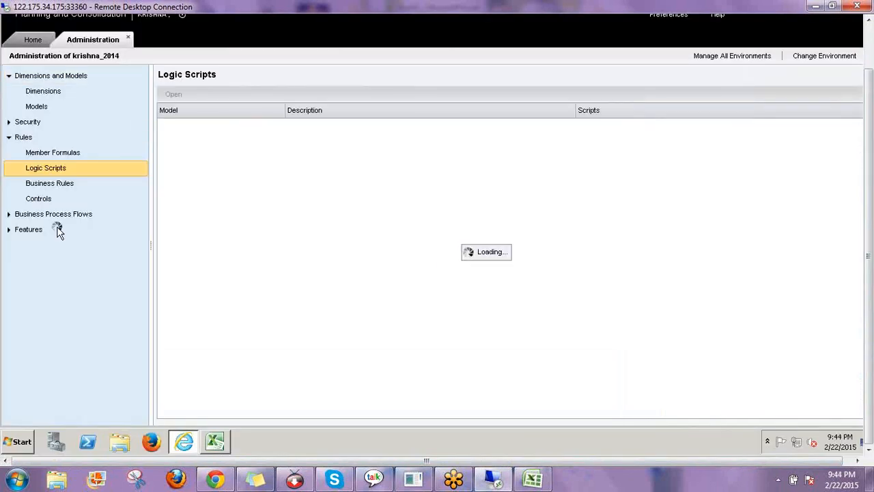
# Open Business Rules and select the Consolidation model's US Eliminations rule type
pyautogui.click(59, 186)
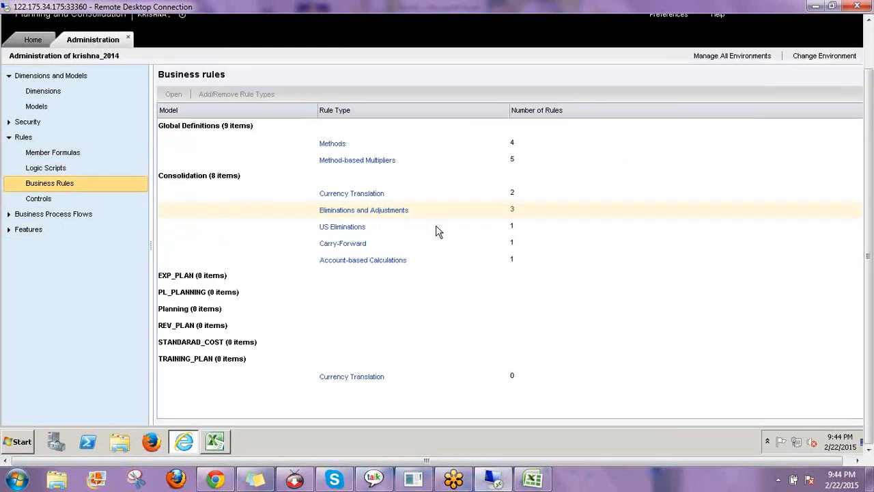
pyautogui.click(379, 211)
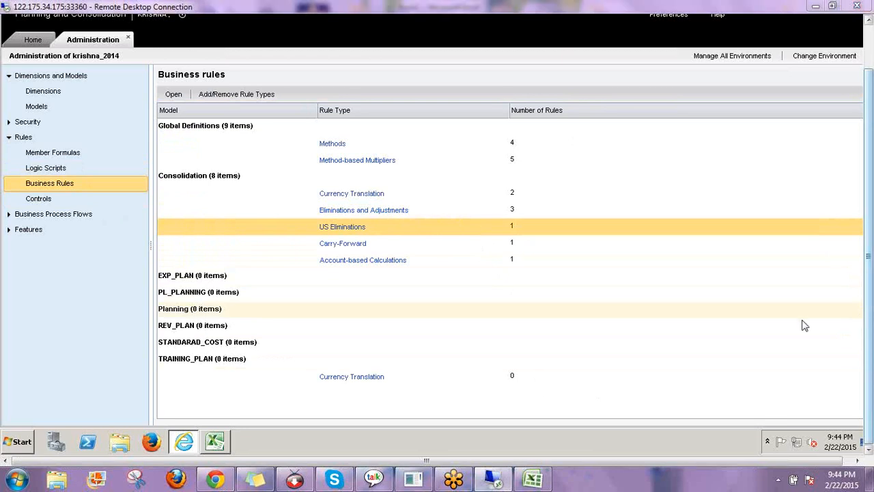
pyautogui.moveTo(413, 212); pyautogui.dragTo(453, 198)
pyautogui.moveTo(472, 198)
pyautogui.mouseDown()
pyautogui.moveTo(511, 181)
pyautogui.moveTo(519, 216)
pyautogui.mouseUp()
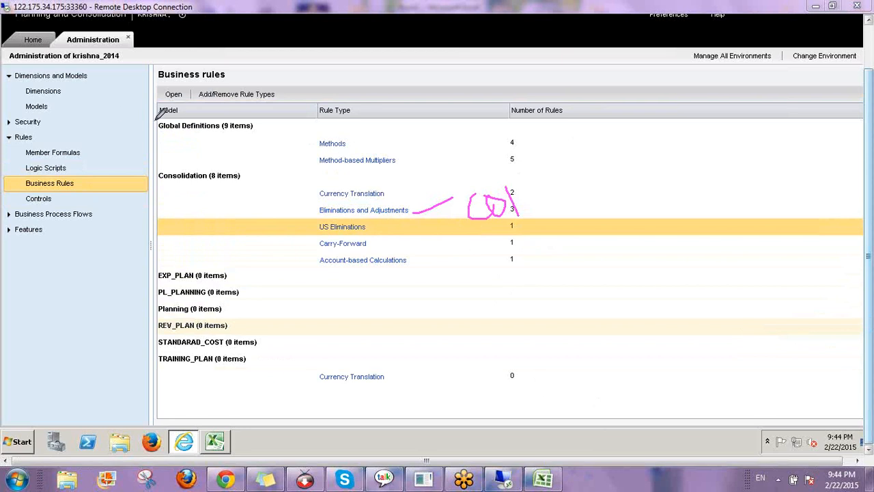
pyautogui.moveTo(157, 136); pyautogui.dragTo(205, 127)
pyautogui.moveTo(311, 143); pyautogui.dragTo(347, 114)
pyautogui.moveTo(304, 161); pyautogui.dragTo(357, 118)
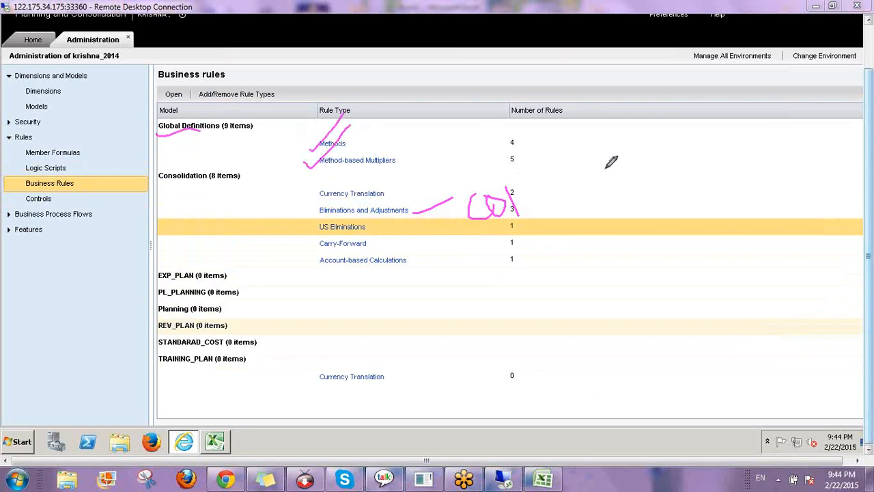
pyautogui.moveTo(614, 162); pyautogui.dragTo(661, 170)
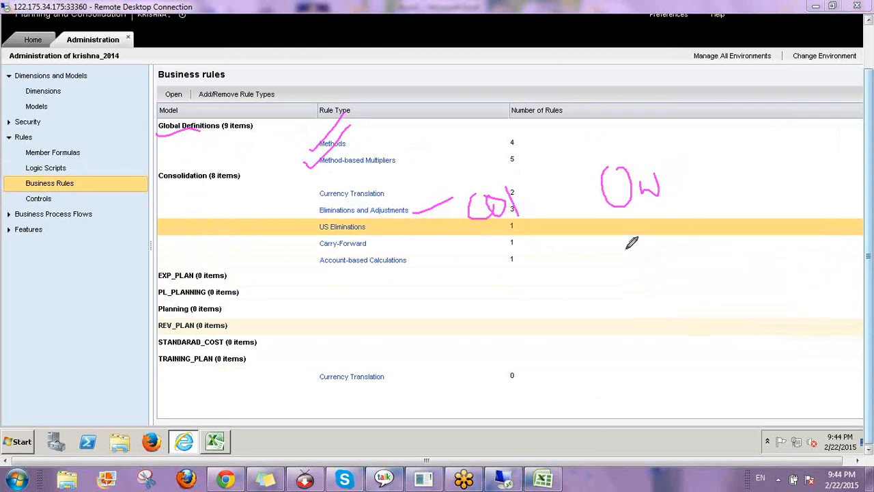
pyautogui.moveTo(628, 252)
pyautogui.mouseDown()
pyautogui.moveTo(681, 250)
pyautogui.moveTo(691, 236)
pyautogui.mouseUp()
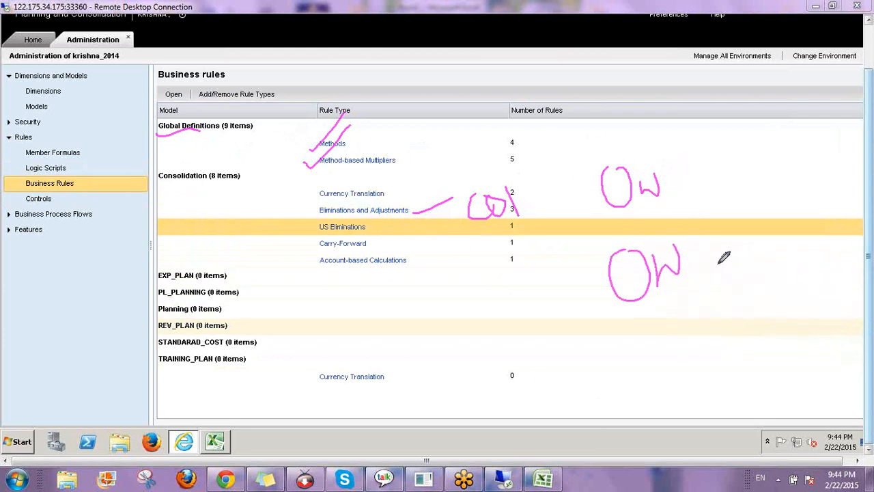
pyautogui.moveTo(640, 320)
pyautogui.mouseDown()
pyautogui.moveTo(642, 367)
pyautogui.moveTo(621, 351)
pyautogui.moveTo(706, 327)
pyautogui.moveTo(751, 298)
pyautogui.mouseUp()
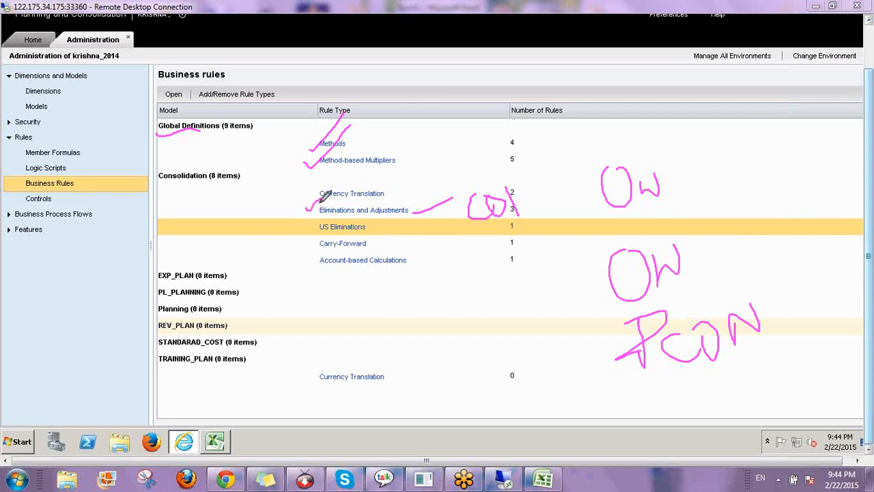
pyautogui.moveTo(305, 205); pyautogui.dragTo(320, 196)
pyautogui.moveTo(465, 193)
pyautogui.mouseDown()
pyautogui.moveTo(534, 179)
pyautogui.moveTo(552, 217)
pyautogui.moveTo(471, 217)
pyautogui.moveTo(467, 195)
pyautogui.mouseUp()
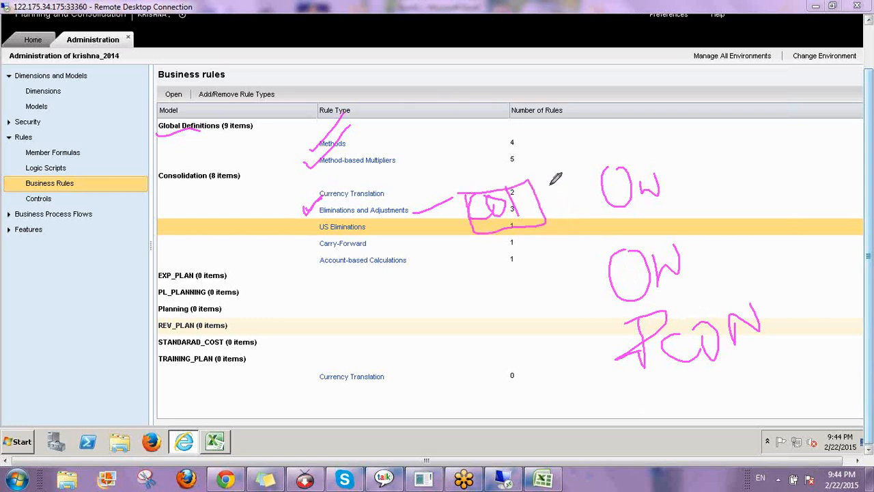
pyautogui.moveTo(527, 192)
pyautogui.mouseDown()
pyautogui.moveTo(571, 128)
pyautogui.moveTo(579, 156)
pyautogui.moveTo(705, 130)
pyautogui.moveTo(725, 112)
pyautogui.moveTo(751, 123)
pyautogui.moveTo(800, 116)
pyautogui.moveTo(850, 140)
pyautogui.mouseUp()
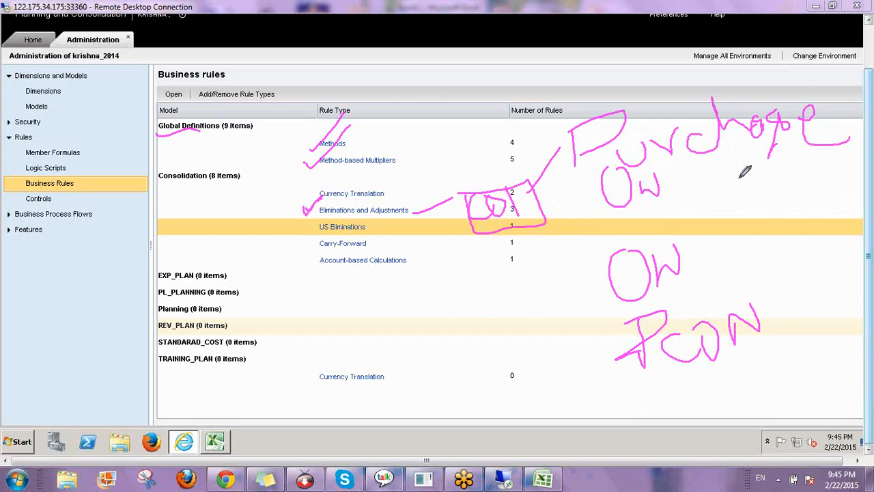
pyautogui.moveTo(687, 191)
pyautogui.mouseDown()
pyautogui.moveTo(686, 221)
pyautogui.moveTo(736, 191)
pyautogui.moveTo(769, 202)
pyautogui.moveTo(774, 162)
pyautogui.moveTo(794, 181)
pyautogui.moveTo(819, 160)
pyautogui.moveTo(828, 195)
pyautogui.mouseUp()
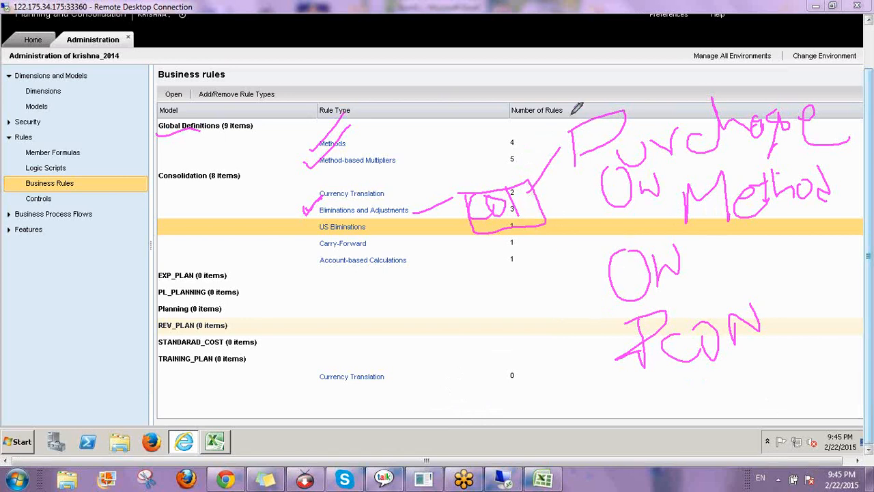
pyautogui.moveTo(564, 113)
pyautogui.mouseDown()
pyautogui.moveTo(582, 376)
pyautogui.moveTo(799, 379)
pyautogui.moveTo(840, 140)
pyautogui.moveTo(721, 71)
pyautogui.moveTo(562, 103)
pyautogui.mouseUp()
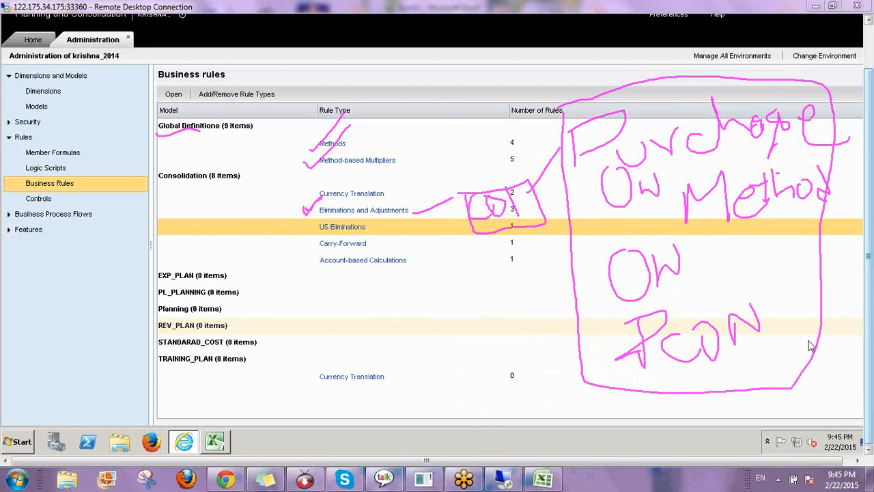
pyautogui.press('e')
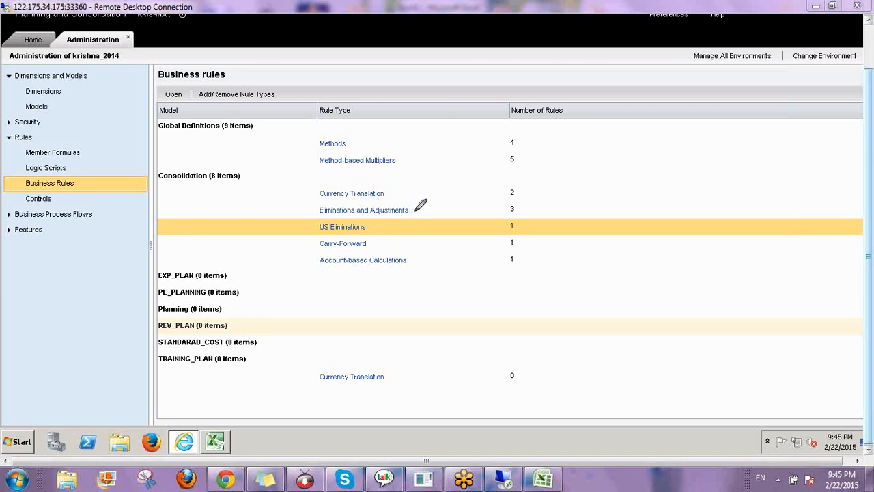
pyautogui.moveTo(579, 163); pyautogui.dragTo(582, 205)
pyautogui.moveTo(552, 162)
pyautogui.mouseDown()
pyautogui.moveTo(602, 148)
pyautogui.moveTo(603, 177)
pyautogui.mouseUp()
pyautogui.moveTo(293, 145); pyautogui.dragTo(334, 114)
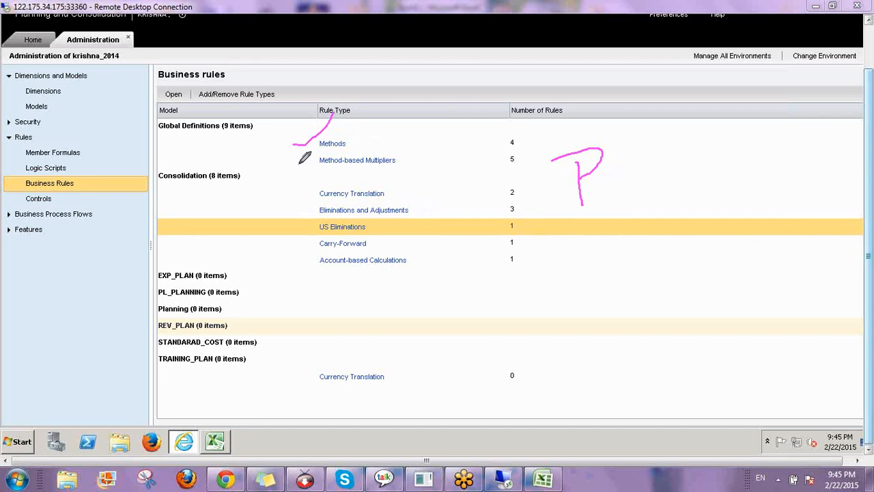
pyautogui.moveTo(298, 164); pyautogui.dragTo(336, 132)
pyautogui.moveTo(547, 220)
pyautogui.mouseDown()
pyautogui.moveTo(631, 193)
pyautogui.moveTo(577, 111)
pyautogui.moveTo(564, 225)
pyautogui.mouseUp()
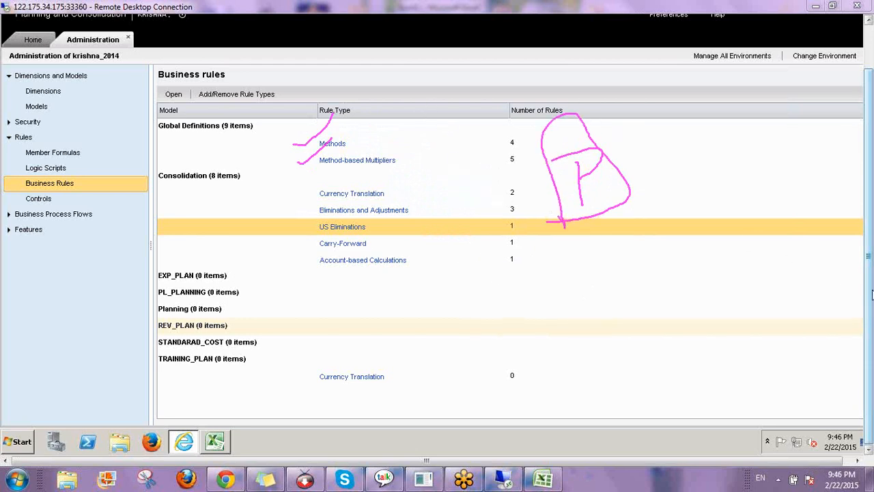
pyautogui.click(786, 369)
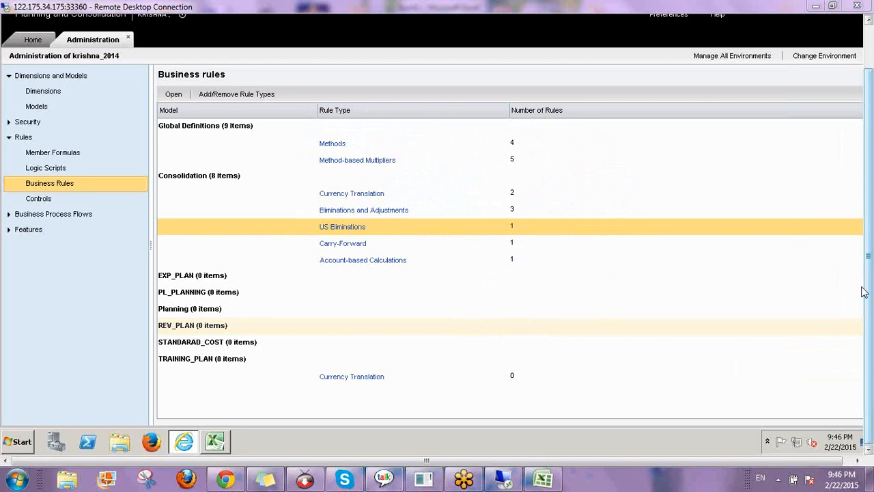
pyautogui.click(821, 303)
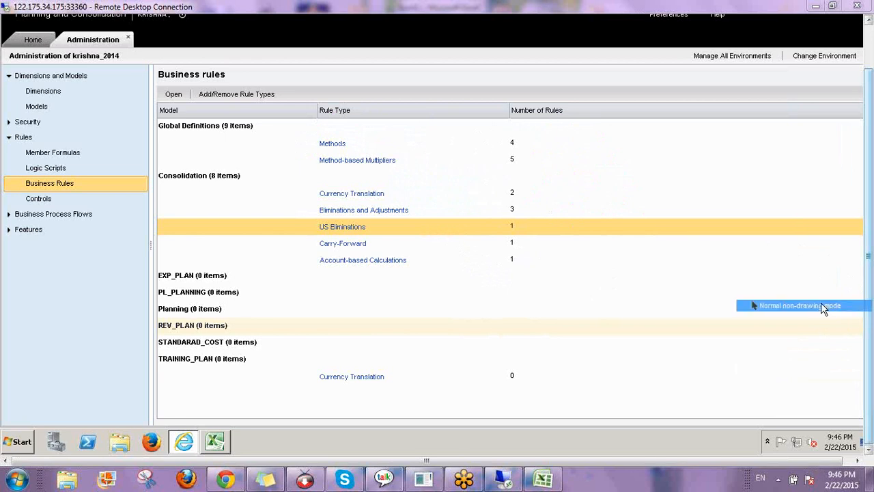
pyautogui.click(342, 227)
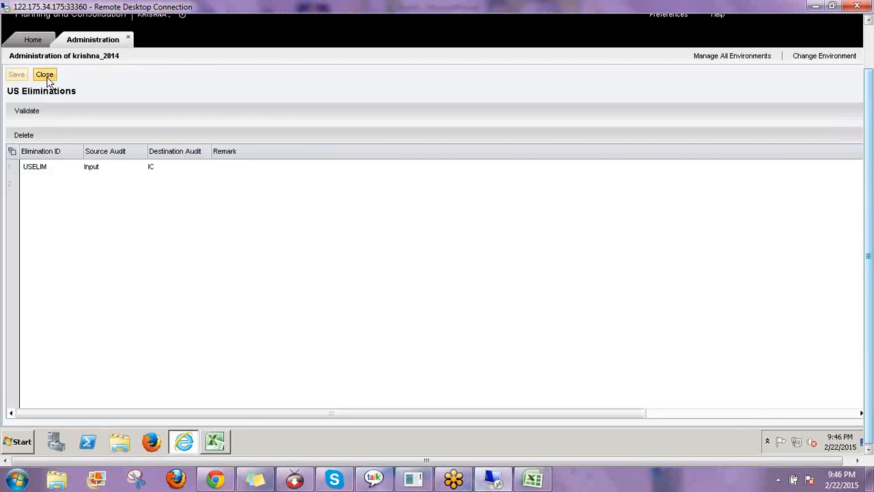
pyautogui.click(45, 76)
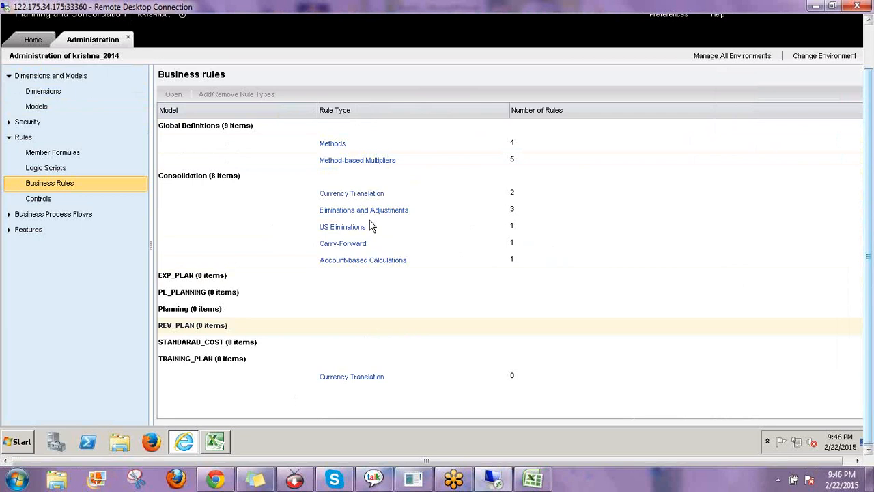
pyautogui.click(430, 213)
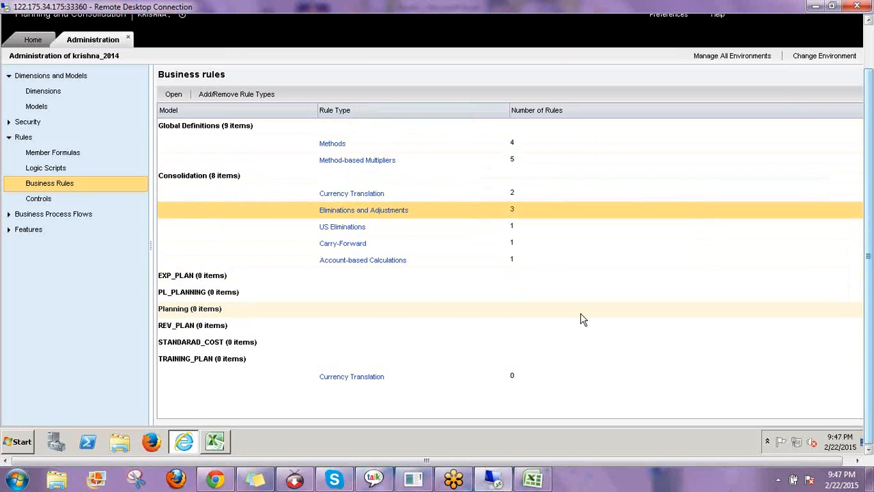
pyautogui.click(395, 223)
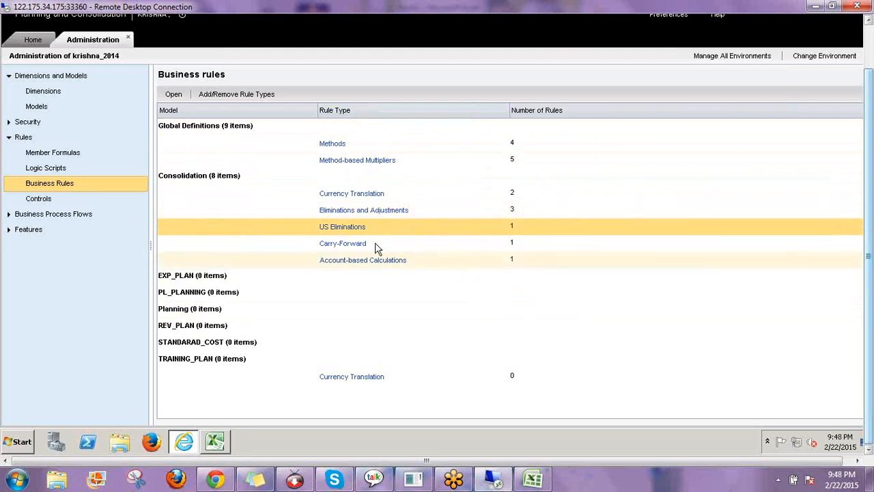
pyautogui.click(360, 231)
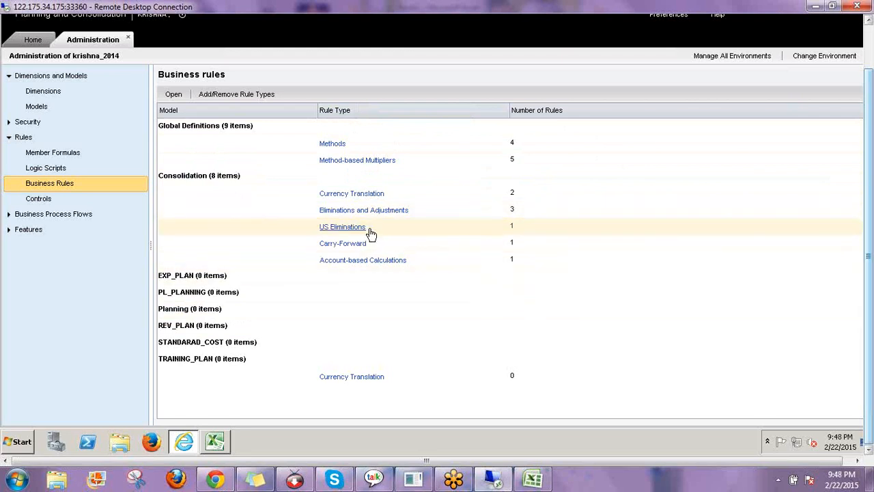
pyautogui.click(429, 231)
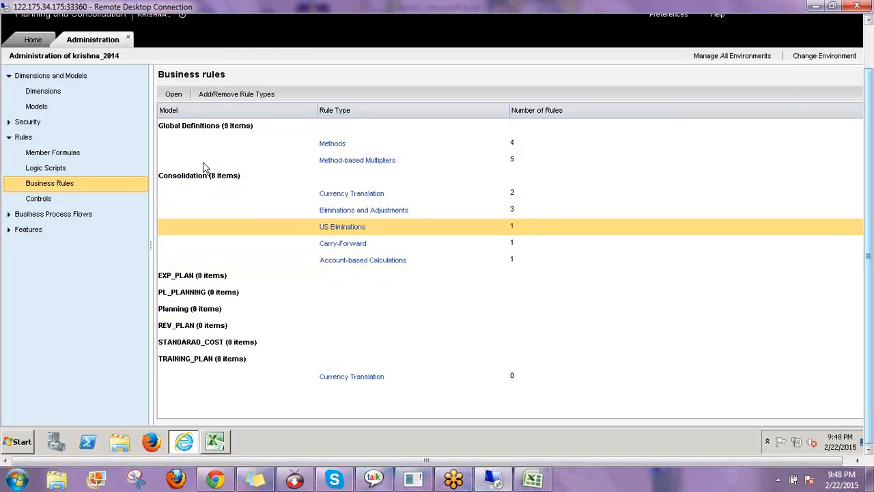
pyautogui.click(384, 228)
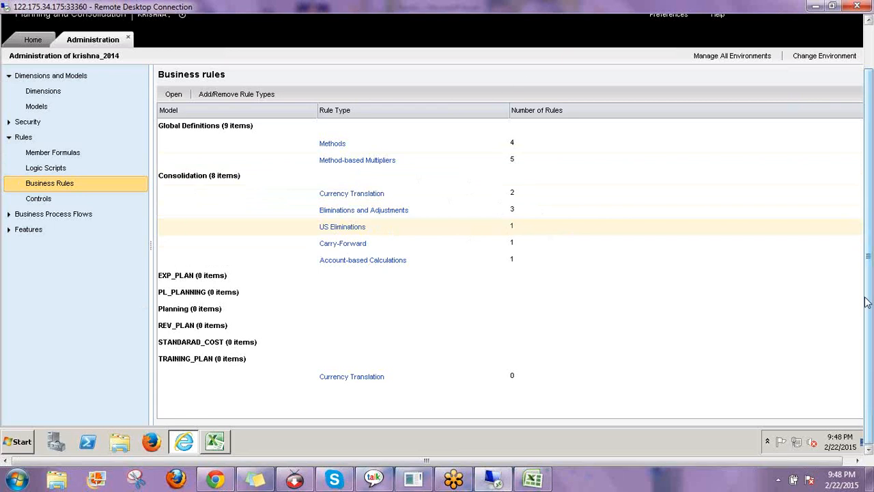
pyautogui.click(773, 319)
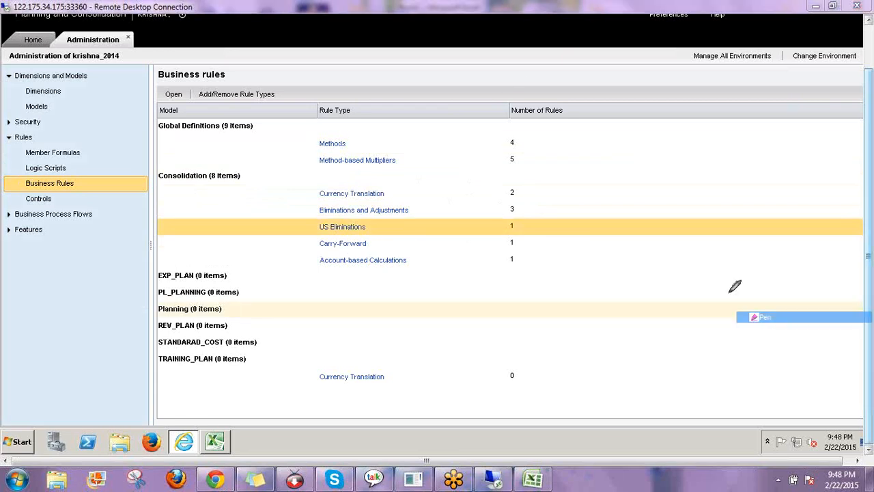
pyautogui.moveTo(563, 157)
pyautogui.mouseDown()
pyautogui.moveTo(530, 195)
pyautogui.moveTo(562, 198)
pyautogui.moveTo(568, 176)
pyautogui.moveTo(585, 194)
pyautogui.moveTo(624, 193)
pyautogui.mouseUp()
pyautogui.moveTo(613, 152)
pyautogui.mouseDown()
pyautogui.moveTo(613, 185)
pyautogui.moveTo(710, 118)
pyautogui.moveTo(729, 176)
pyautogui.mouseUp()
pyautogui.moveTo(572, 254); pyautogui.dragTo(603, 289)
pyautogui.moveTo(550, 283); pyautogui.dragTo(600, 277)
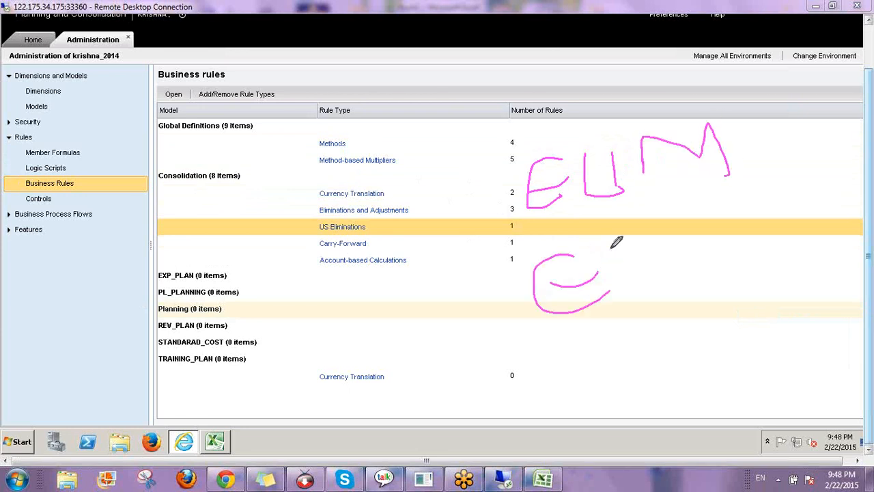
pyautogui.moveTo(611, 240)
pyautogui.mouseDown()
pyautogui.moveTo(656, 269)
pyautogui.moveTo(671, 233)
pyautogui.moveTo(723, 232)
pyautogui.mouseUp()
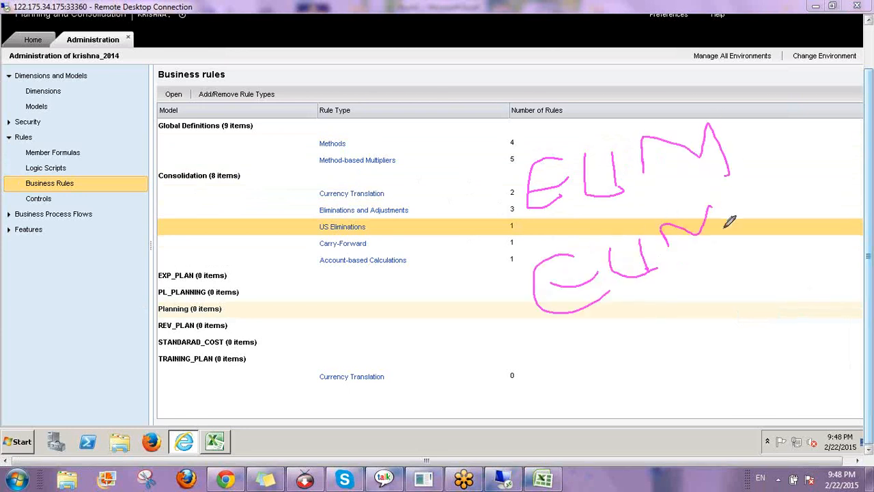
pyautogui.moveTo(222, 182)
pyautogui.mouseDown()
pyautogui.moveTo(189, 188)
pyautogui.moveTo(220, 242)
pyautogui.mouseUp()
pyautogui.moveTo(242, 208); pyautogui.dragTo(299, 219)
pyautogui.moveTo(300, 162)
pyautogui.mouseDown()
pyautogui.moveTo(300, 226)
pyautogui.moveTo(326, 180)
pyautogui.moveTo(344, 213)
pyautogui.moveTo(368, 172)
pyautogui.moveTo(374, 199)
pyautogui.mouseUp()
pyautogui.moveTo(380, 142); pyautogui.dragTo(404, 202)
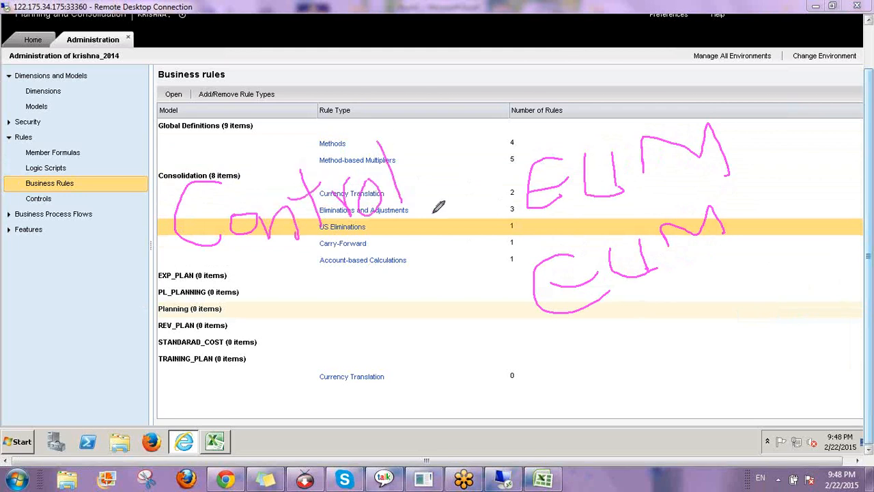
pyautogui.moveTo(290, 280); pyautogui.dragTo(322, 341)
pyautogui.moveTo(330, 272)
pyautogui.mouseDown()
pyautogui.moveTo(329, 328)
pyautogui.moveTo(352, 300)
pyautogui.moveTo(380, 320)
pyautogui.mouseUp()
pyautogui.moveTo(380, 258); pyautogui.dragTo(381, 321)
pyautogui.moveTo(405, 268)
pyautogui.mouseDown()
pyautogui.moveTo(408, 311)
pyautogui.moveTo(458, 307)
pyautogui.mouseUp()
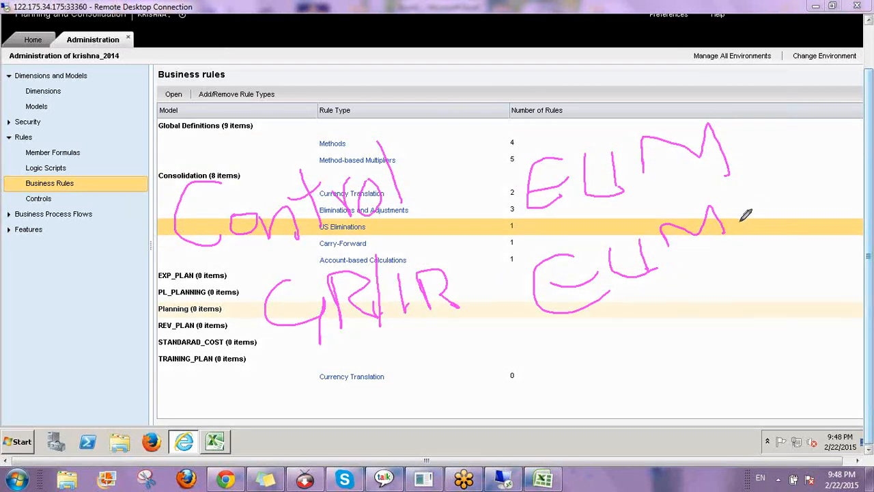
pyautogui.moveTo(743, 219)
pyautogui.mouseDown()
pyautogui.moveTo(773, 220)
pyautogui.moveTo(800, 206)
pyautogui.moveTo(796, 194)
pyautogui.mouseUp()
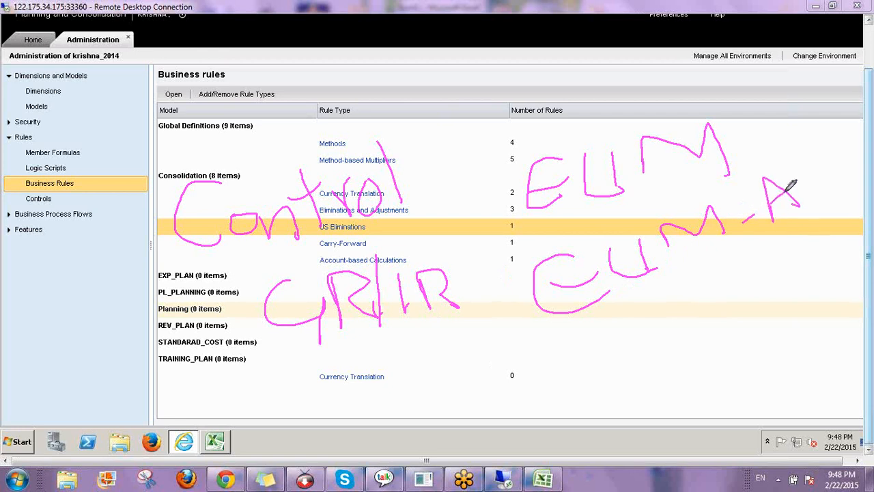
pyautogui.moveTo(725, 145); pyautogui.dragTo(758, 132)
pyautogui.moveTo(784, 100)
pyautogui.mouseDown()
pyautogui.moveTo(799, 142)
pyautogui.moveTo(777, 123)
pyautogui.mouseUp()
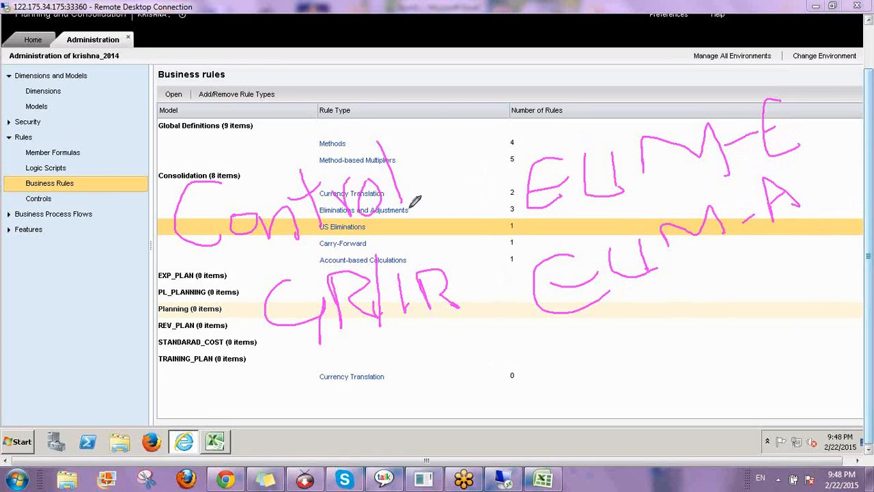
pyautogui.moveTo(504, 145)
pyautogui.mouseDown()
pyautogui.moveTo(482, 159)
pyautogui.moveTo(494, 274)
pyautogui.moveTo(555, 351)
pyautogui.mouseUp()
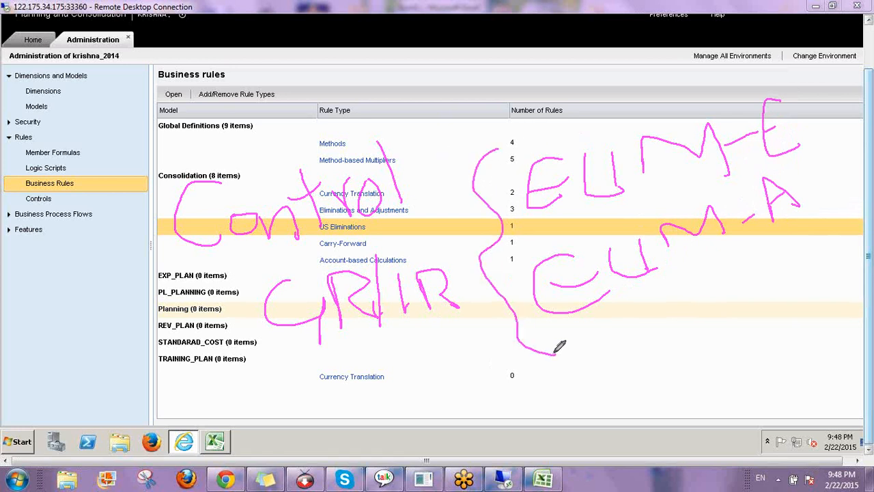
pyautogui.moveTo(484, 240); pyautogui.dragTo(665, 195)
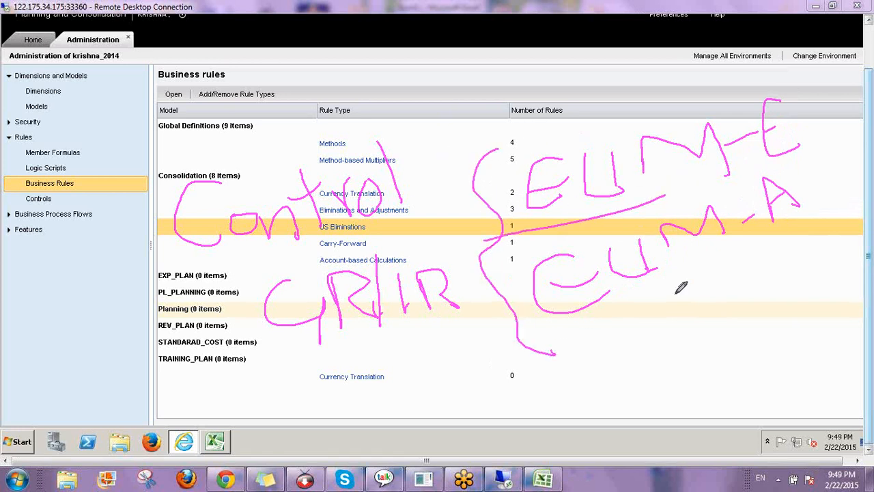
pyautogui.moveTo(546, 324); pyautogui.dragTo(849, 256)
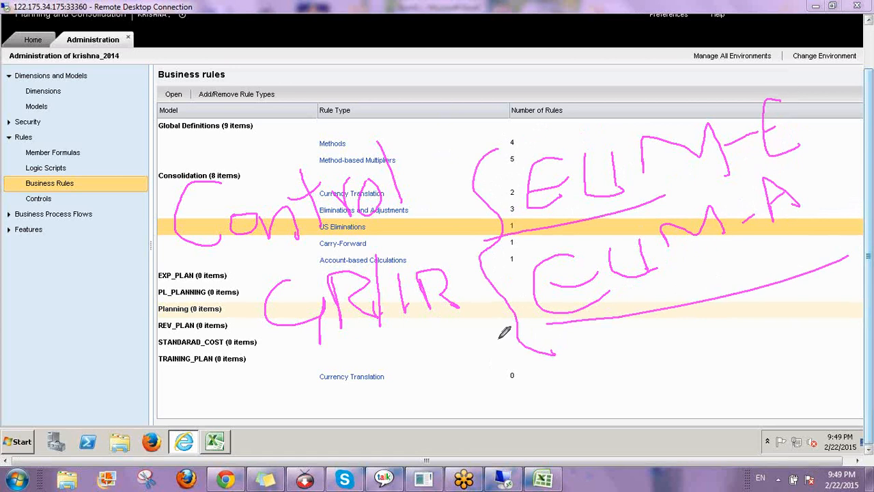
pyautogui.moveTo(306, 348)
pyautogui.mouseDown()
pyautogui.moveTo(458, 273)
pyautogui.moveTo(267, 276)
pyautogui.moveTo(321, 341)
pyautogui.mouseUp()
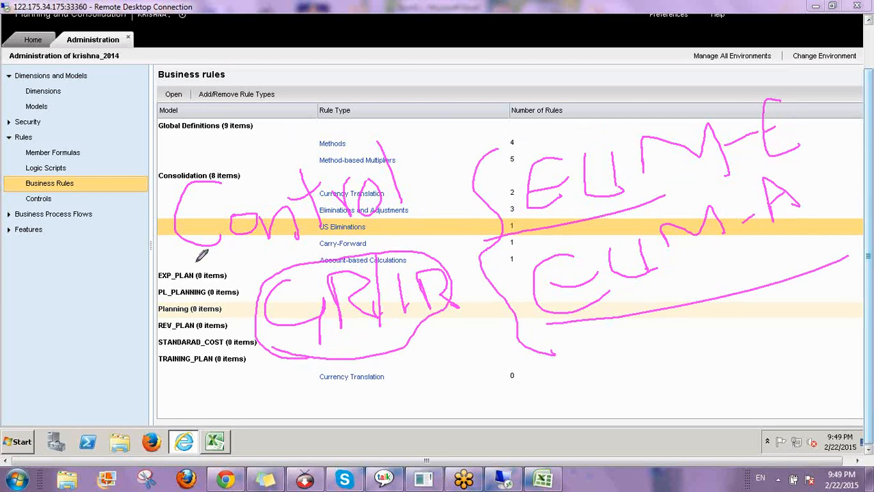
pyautogui.moveTo(203, 256)
pyautogui.mouseDown()
pyautogui.moveTo(429, 112)
pyautogui.moveTo(207, 260)
pyautogui.mouseUp()
pyautogui.moveTo(318, 129)
pyautogui.mouseDown()
pyautogui.moveTo(437, 66)
pyautogui.moveTo(422, 88)
pyautogui.moveTo(461, 63)
pyautogui.moveTo(446, 78)
pyautogui.moveTo(457, 68)
pyautogui.moveTo(483, 75)
pyautogui.mouseUp()
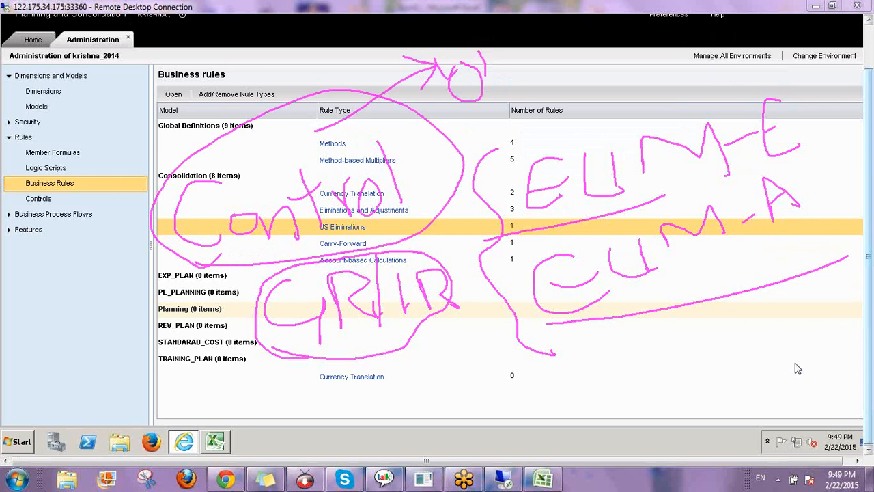
pyautogui.press('e')
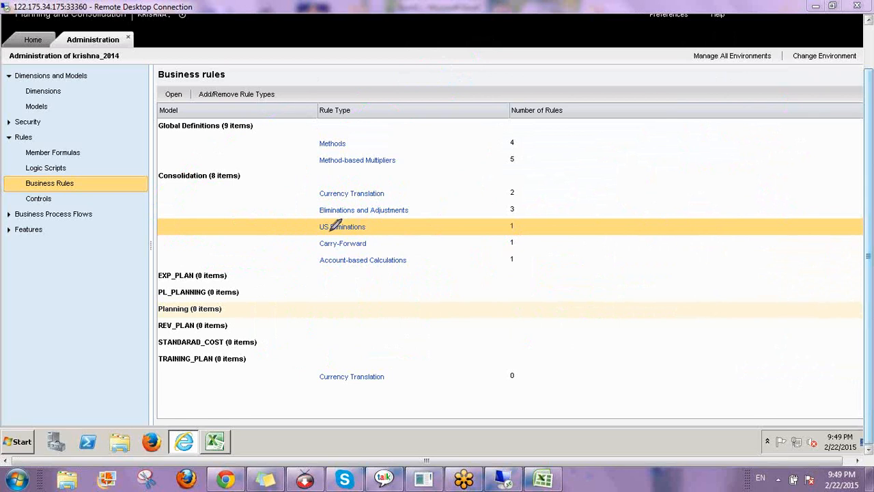
pyautogui.moveTo(317, 234); pyautogui.dragTo(362, 234)
pyautogui.moveTo(589, 189)
pyautogui.mouseDown()
pyautogui.moveTo(553, 201)
pyautogui.moveTo(584, 213)
pyautogui.moveTo(585, 200)
pyautogui.moveTo(615, 209)
pyautogui.moveTo(624, 172)
pyautogui.moveTo(666, 193)
pyautogui.moveTo(729, 159)
pyautogui.moveTo(780, 189)
pyautogui.moveTo(759, 177)
pyautogui.mouseUp()
pyautogui.moveTo(610, 272)
pyautogui.mouseDown()
pyautogui.moveTo(568, 300)
pyautogui.moveTo(611, 315)
pyautogui.moveTo(565, 297)
pyautogui.mouseUp()
pyautogui.moveTo(610, 272)
pyautogui.mouseDown()
pyautogui.moveTo(650, 291)
pyautogui.moveTo(673, 261)
pyautogui.moveTo(798, 243)
pyautogui.mouseUp()
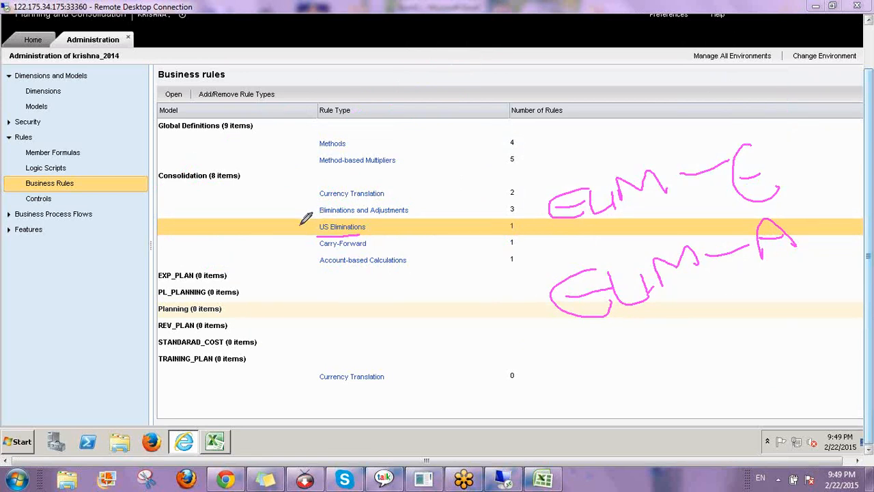
pyautogui.moveTo(301, 223); pyautogui.dragTo(330, 195)
pyautogui.moveTo(541, 186); pyautogui.dragTo(534, 320)
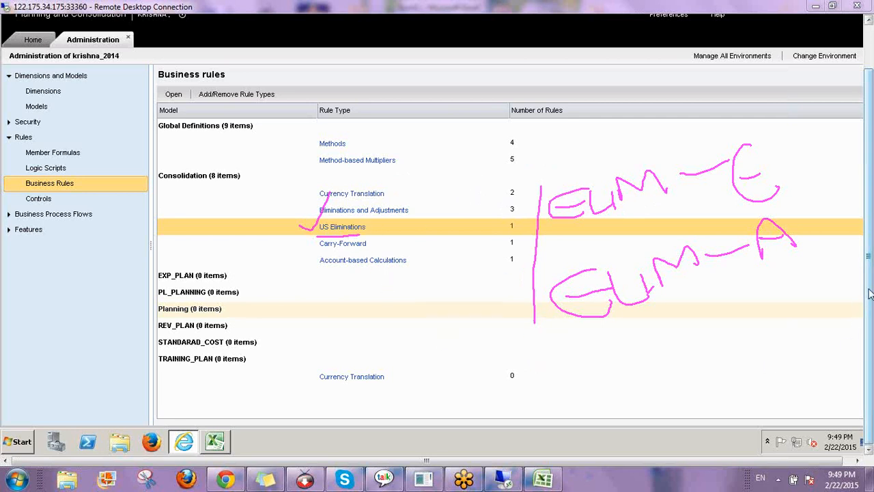
pyautogui.click(796, 377)
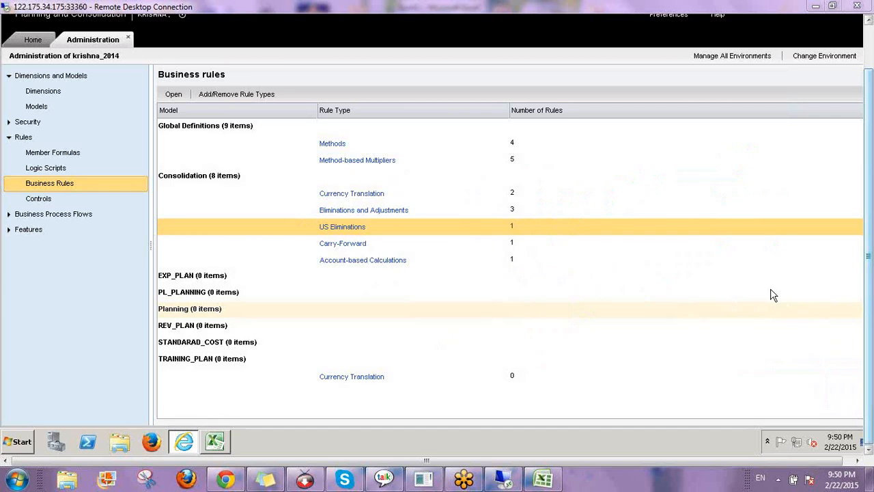
# Open the ACCOUNT dimension's member list from Models > Dimensions
pyautogui.click(58, 110)
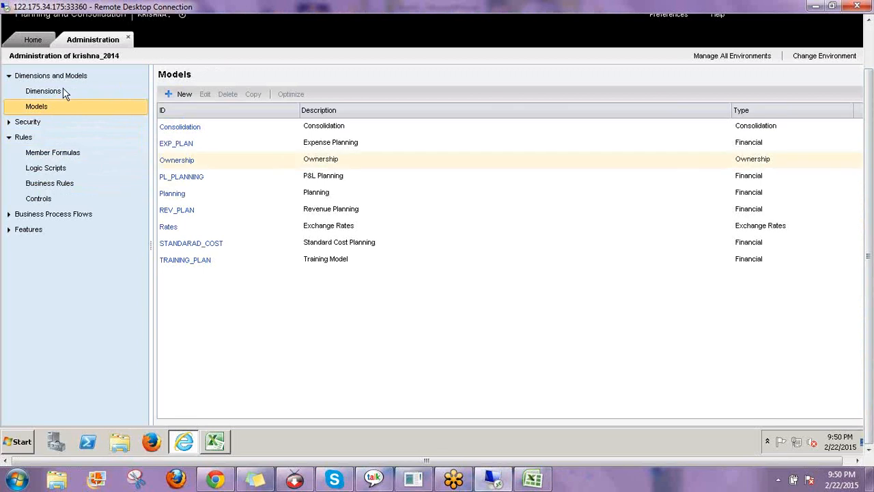
pyautogui.click(140, 87)
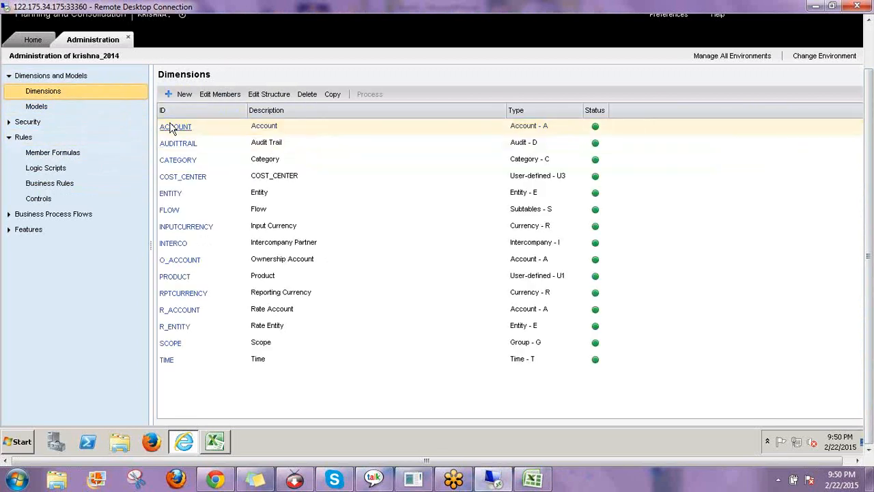
pyautogui.click(172, 129)
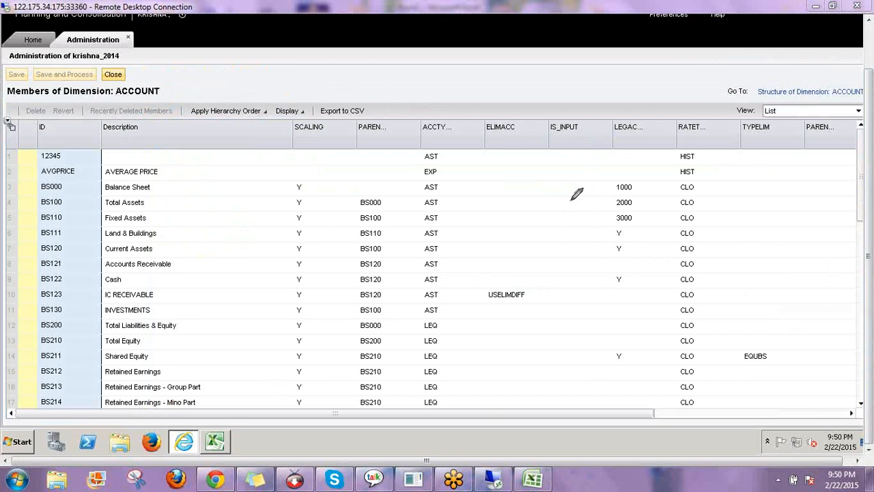
# Annotate BS123 IC RECEIVABLE and its ELIMACC value USELIMDIFF, then clear the annotations
pyautogui.moveTo(484, 123)
pyautogui.mouseDown()
pyautogui.moveTo(484, 140)
pyautogui.moveTo(526, 140)
pyautogui.moveTo(529, 111)
pyautogui.moveTo(486, 116)
pyautogui.moveTo(534, 80)
pyautogui.moveTo(531, 108)
pyautogui.mouseUp()
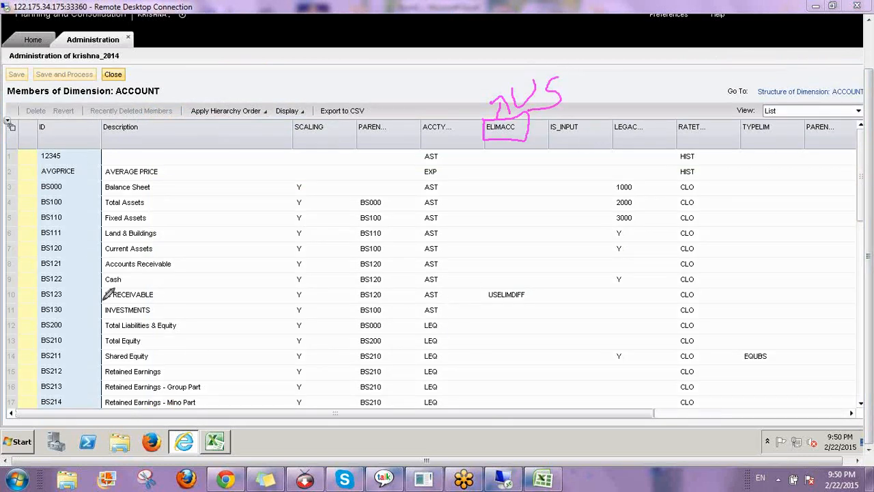
pyautogui.moveTo(75, 297); pyautogui.dragTo(97, 297)
pyautogui.moveTo(159, 297); pyautogui.dragTo(222, 293)
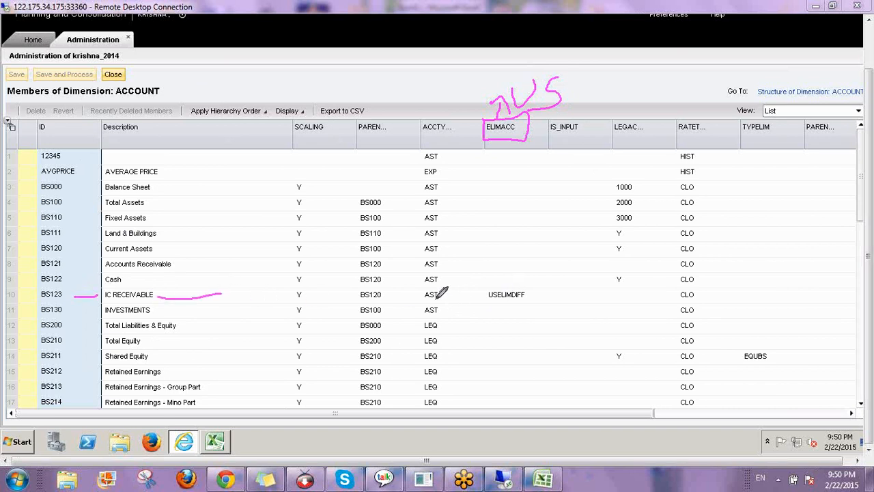
pyautogui.moveTo(445, 296); pyautogui.dragTo(466, 297)
pyautogui.moveTo(488, 290)
pyautogui.mouseDown()
pyautogui.moveTo(488, 301)
pyautogui.moveTo(509, 307)
pyautogui.moveTo(533, 295)
pyautogui.moveTo(486, 283)
pyautogui.mouseUp()
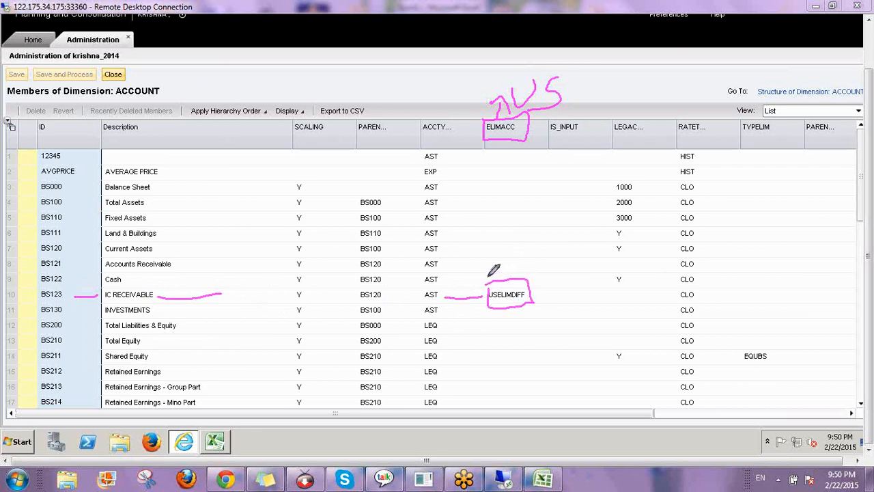
pyautogui.moveTo(492, 208)
pyautogui.mouseDown()
pyautogui.moveTo(481, 236)
pyautogui.moveTo(493, 215)
pyautogui.moveTo(543, 209)
pyautogui.mouseUp()
pyautogui.moveTo(505, 309); pyautogui.dragTo(554, 279)
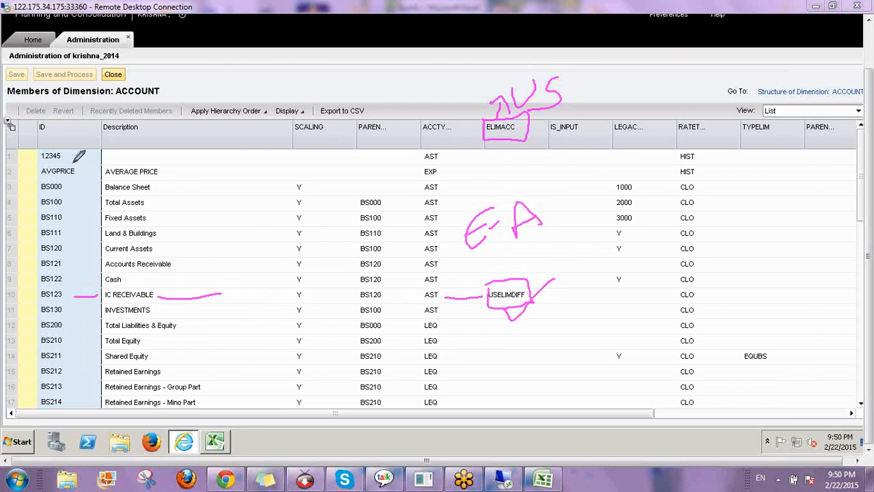
pyautogui.moveTo(70, 136)
pyautogui.mouseDown()
pyautogui.moveTo(81, 175)
pyautogui.moveTo(90, 134)
pyautogui.mouseUp()
pyautogui.click(802, 370)
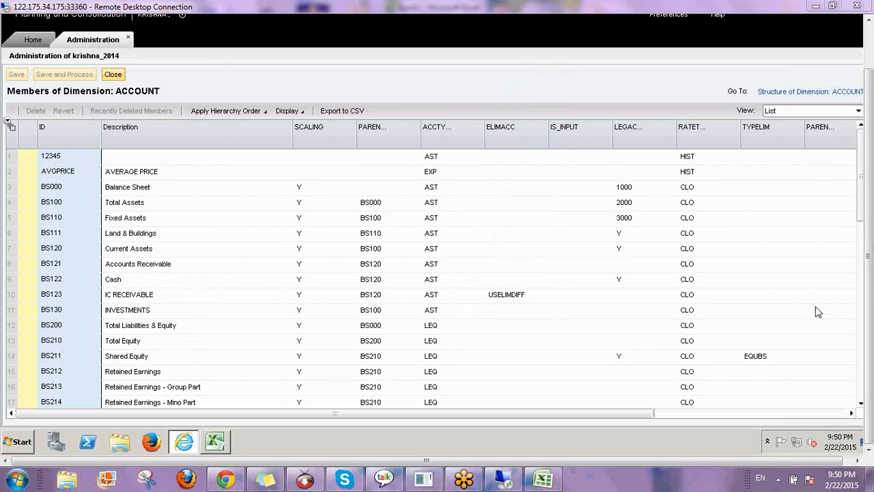
# Filter member IDs by 'U' to find USELIMDIFF, then clear the filter to list all members
pyautogui.click(75, 128)
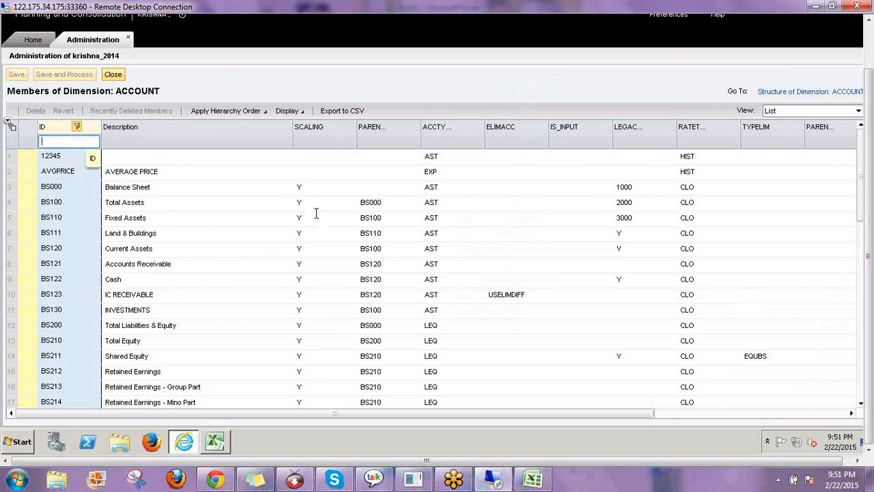
pyautogui.write('US')
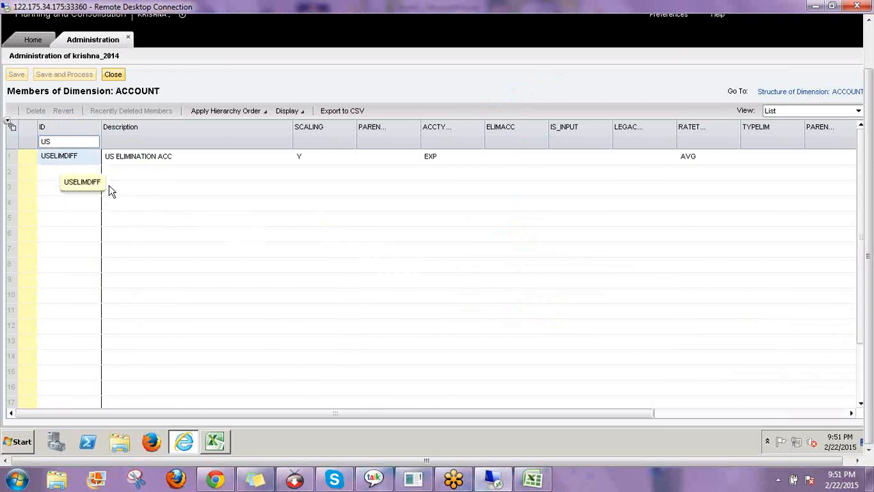
pyautogui.click(82, 158)
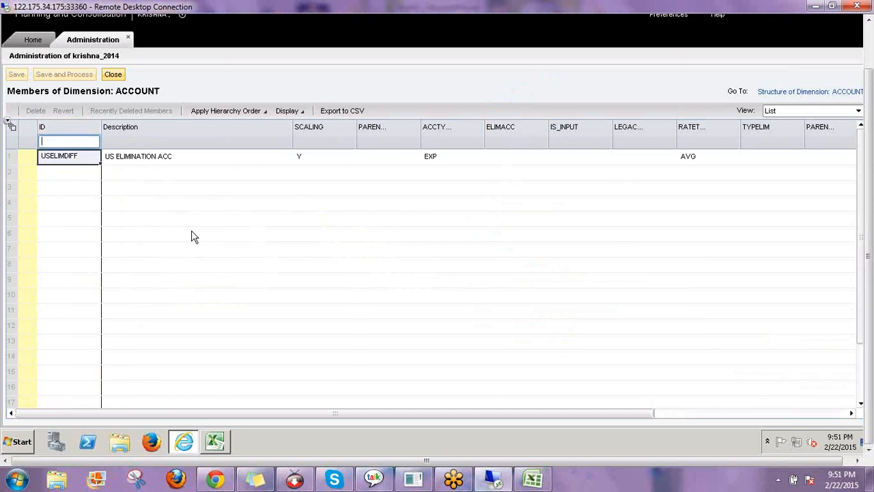
pyautogui.click(212, 235)
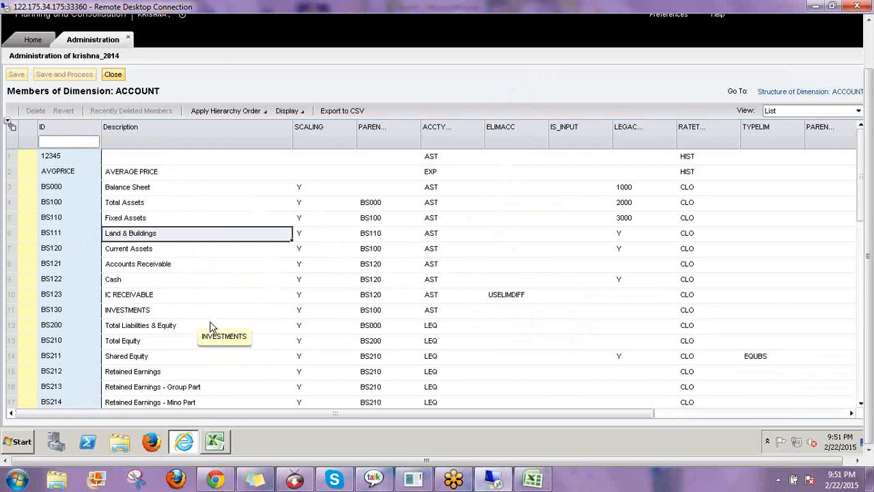
# Sort by ELIMACC and check that IC RECEIVABLE, IC PAYABLE, Intercompany Sales and Labor Cost-INTCO eliminate to USELIMDIFF
pyautogui.click(499, 142)
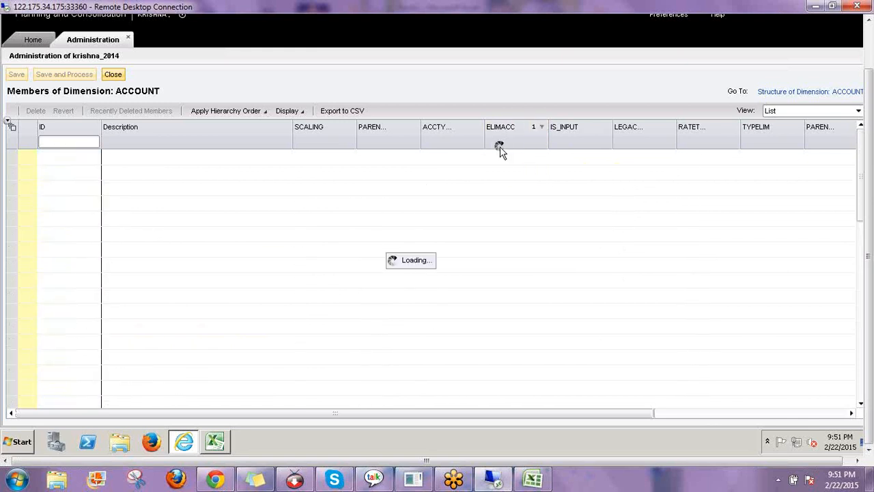
pyautogui.click(125, 159)
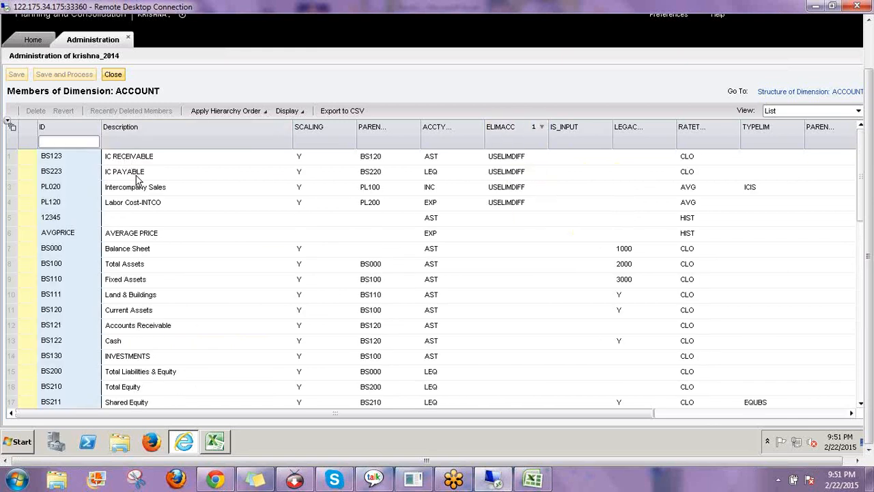
pyautogui.click(131, 172)
pyautogui.click(132, 187)
pyautogui.click(128, 200)
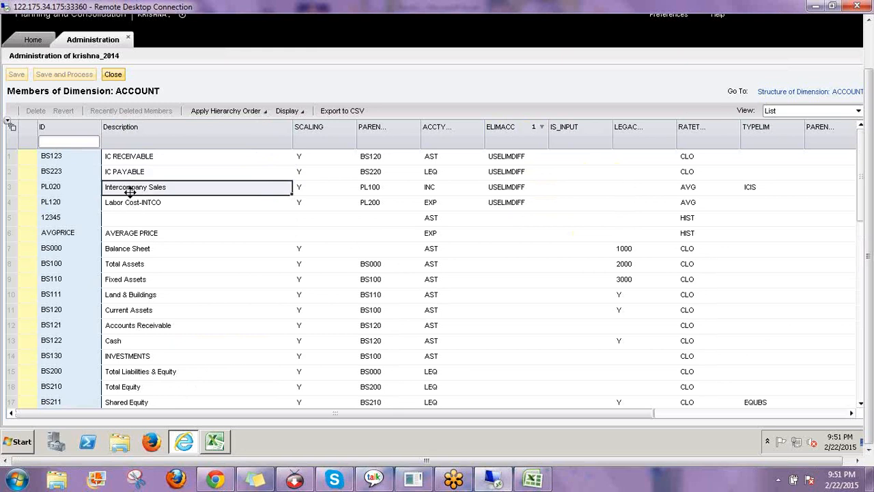
pyautogui.click(507, 157)
pyautogui.click(509, 174)
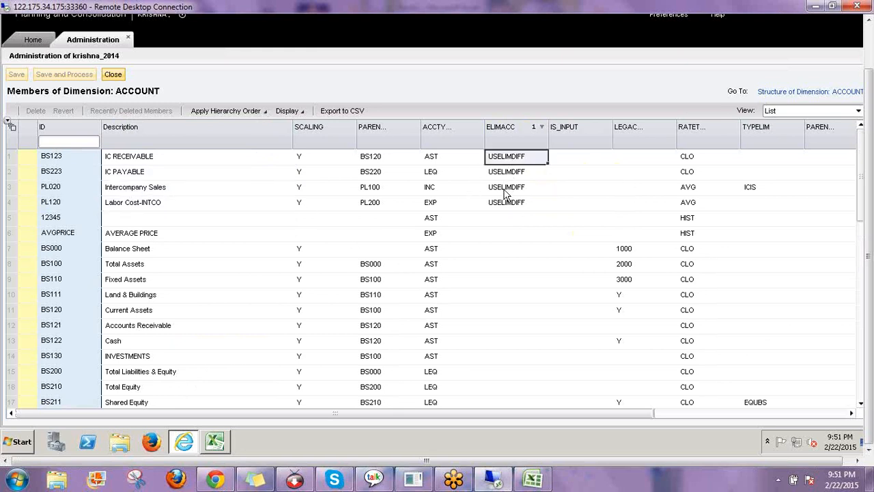
pyautogui.click(503, 190)
pyautogui.click(504, 204)
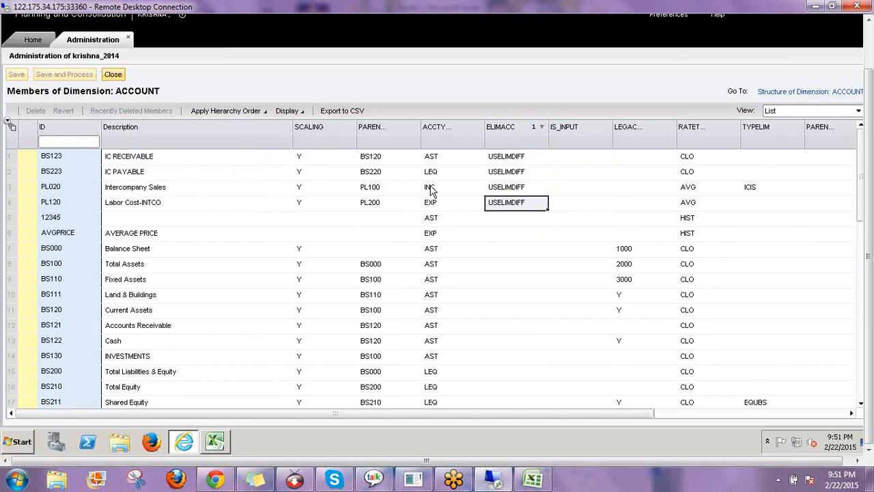
pyautogui.click(504, 159)
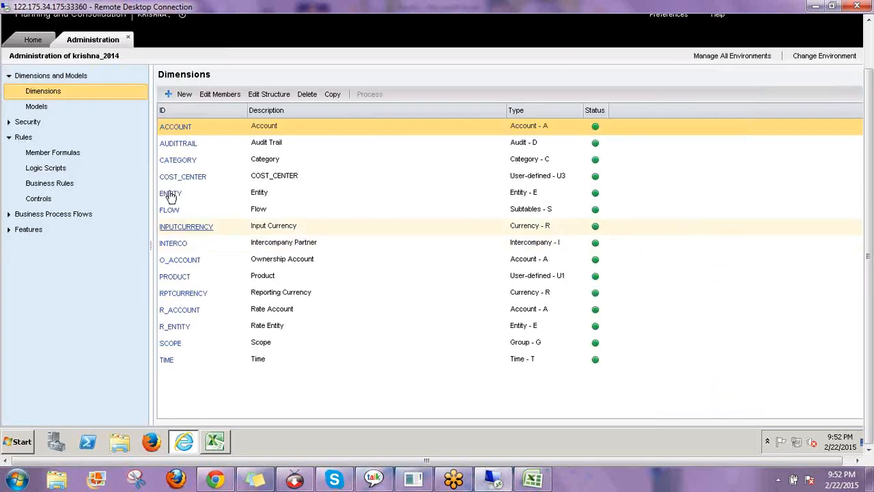
pyautogui.click(171, 194)
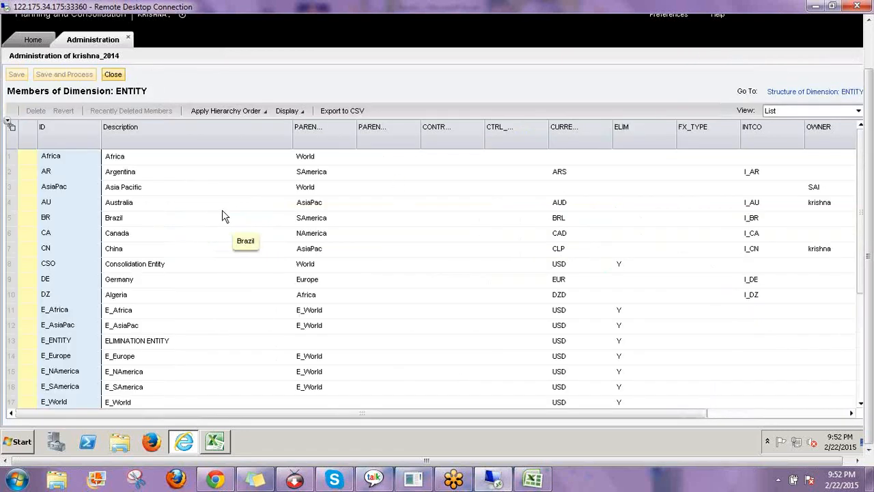
pyautogui.scroll(-1, 134, 248)
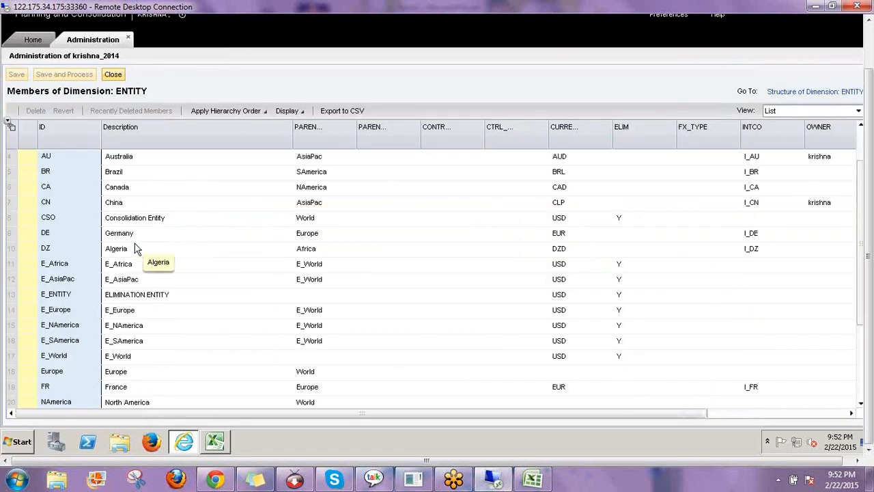
pyautogui.scroll(-1, 134, 249)
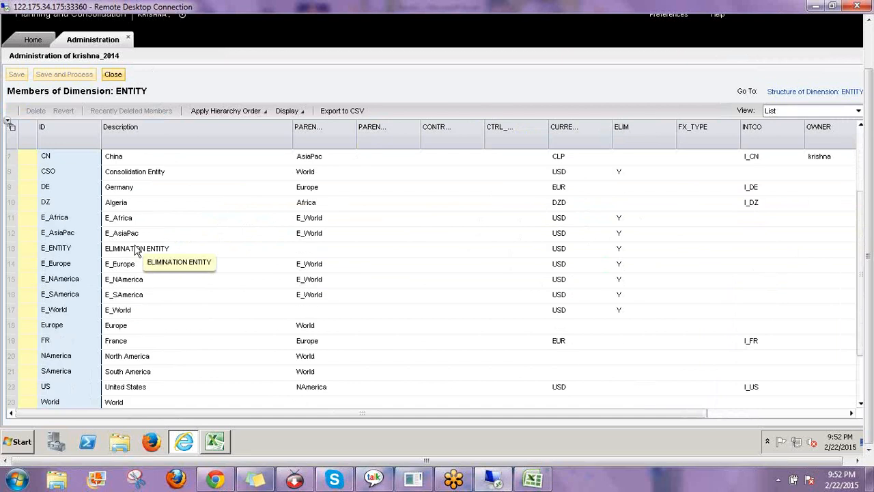
pyautogui.scroll(-2, 135, 250)
pyautogui.scroll(2, 123, 280)
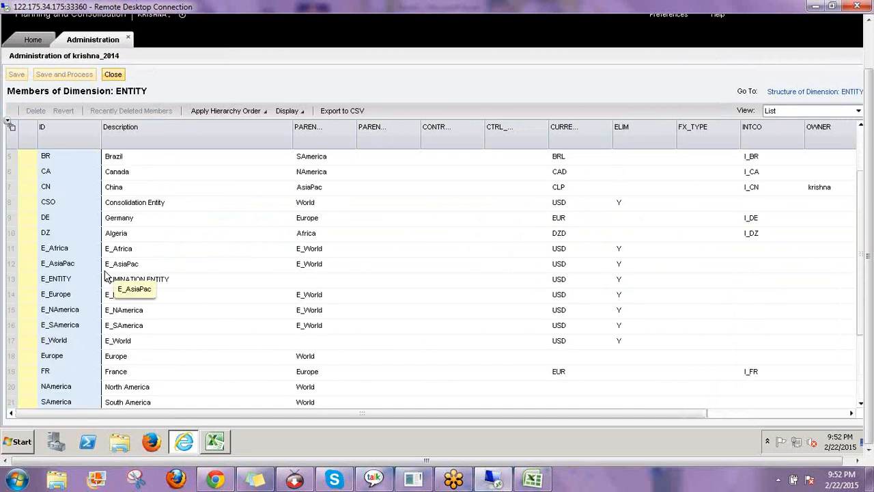
pyautogui.scroll(2, 102, 273)
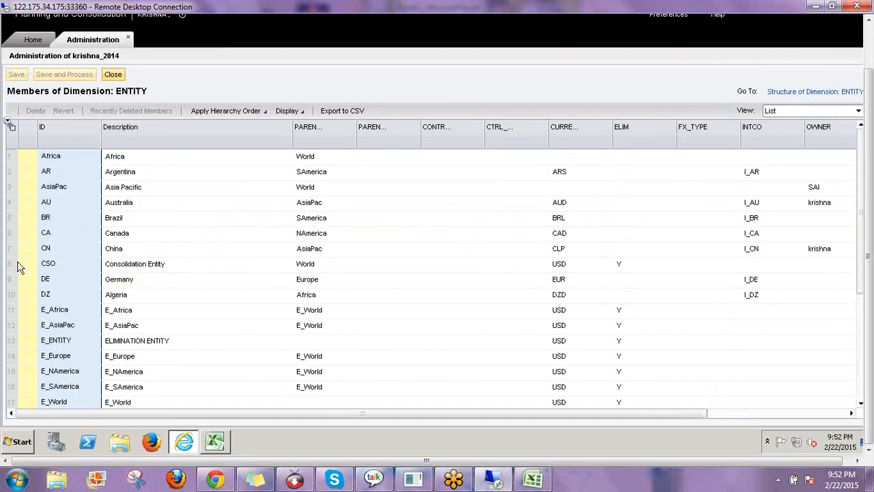
pyautogui.click(48, 265)
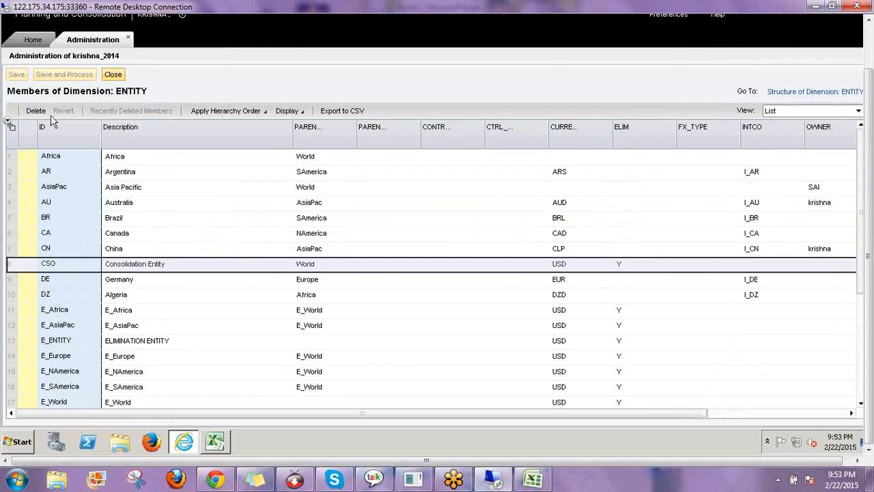
pyautogui.click(47, 269)
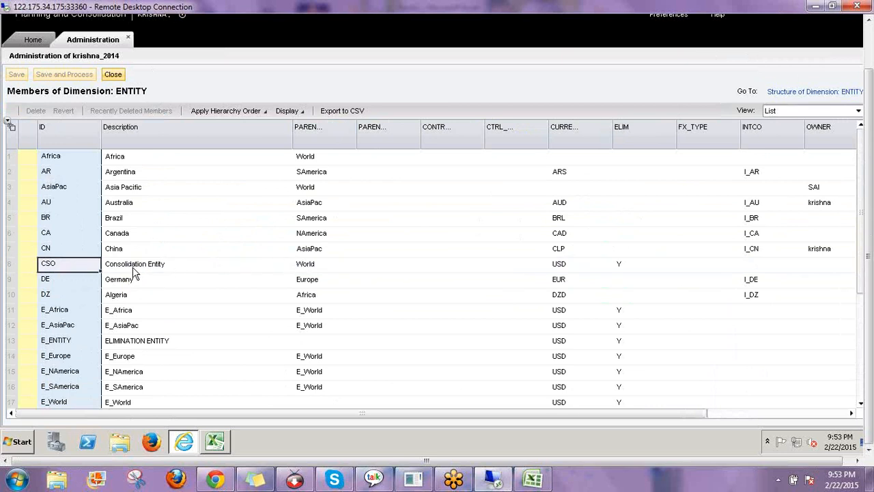
pyautogui.click(266, 263)
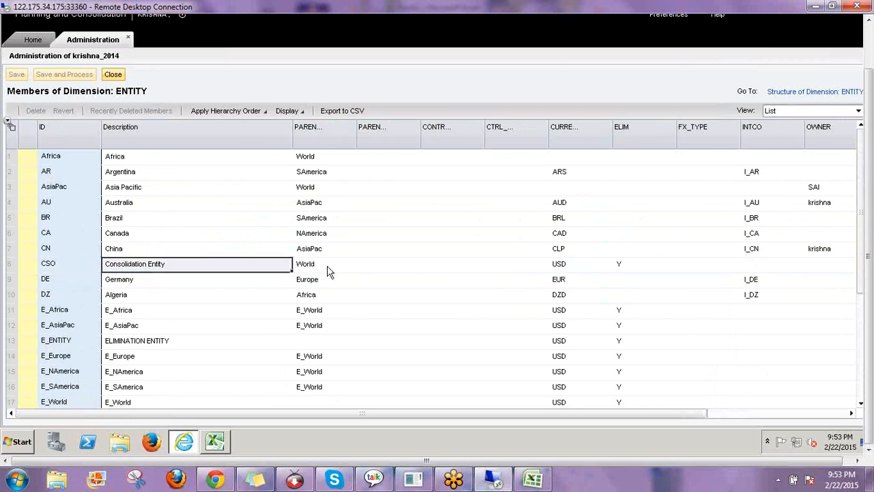
pyautogui.click(113, 74)
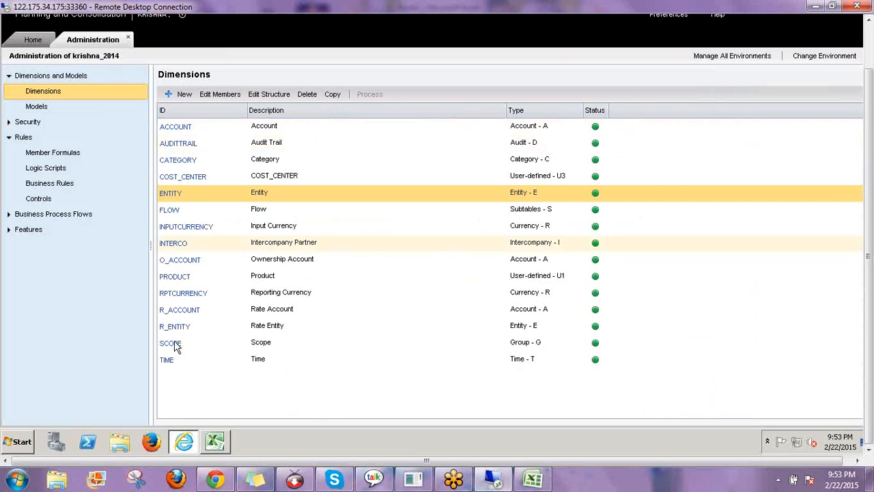
# Select SCOPE in the Dimensions list and open its members grid
pyautogui.click(172, 347)
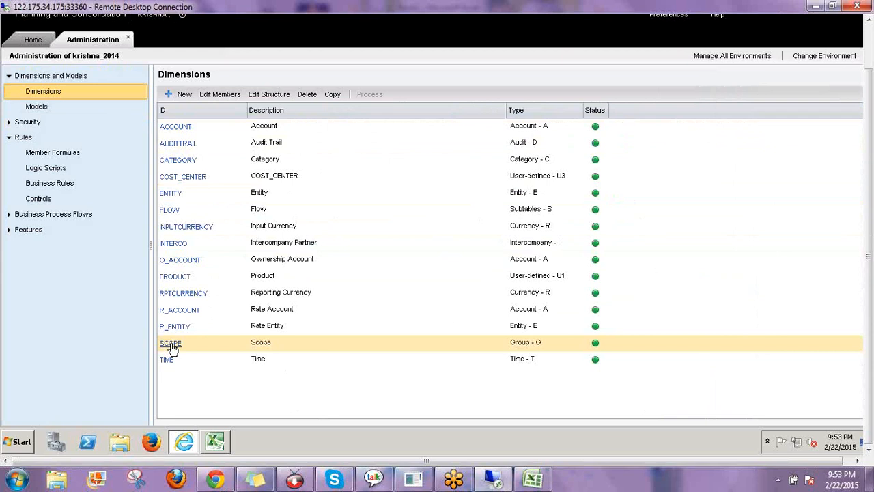
pyautogui.click(172, 347)
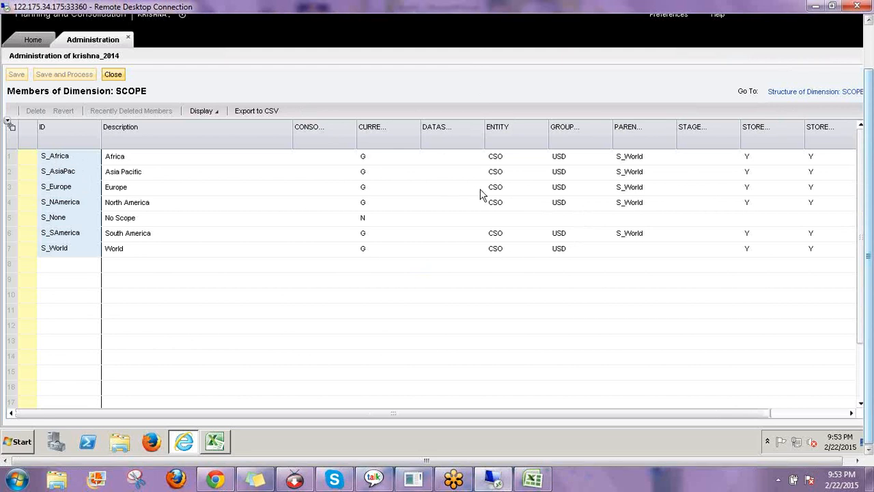
pyautogui.click(503, 160)
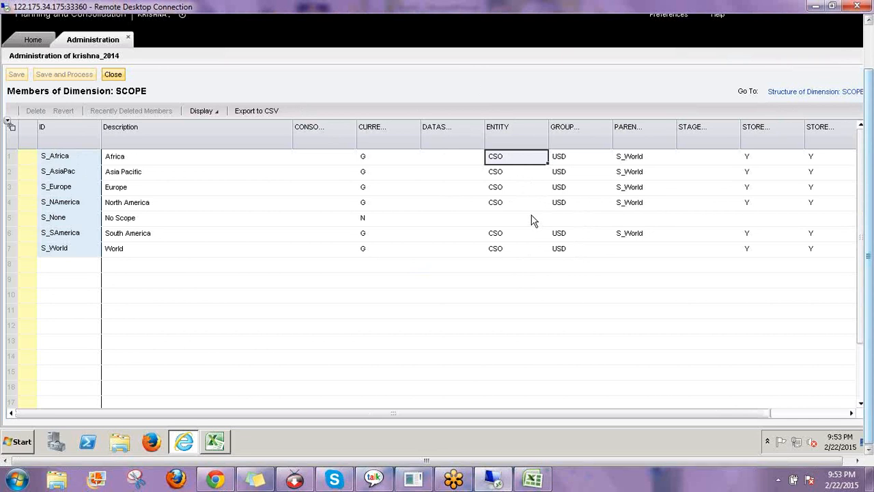
pyautogui.click(772, 318)
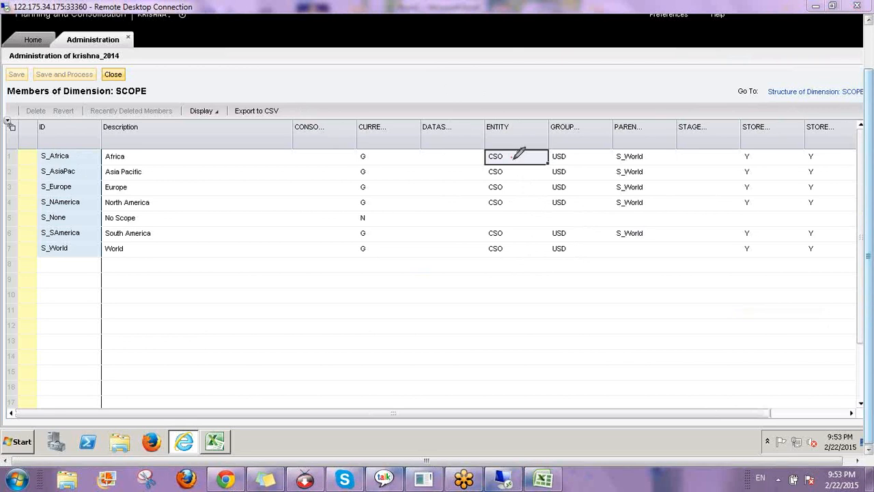
pyautogui.moveTo(511, 159); pyautogui.dragTo(546, 142)
pyautogui.moveTo(24, 157); pyautogui.dragTo(58, 127)
pyautogui.moveTo(27, 172)
pyautogui.mouseDown()
pyautogui.moveTo(62, 145)
pyautogui.moveTo(60, 160)
pyautogui.mouseUp()
pyautogui.moveTo(112, 99); pyautogui.dragTo(176, 100)
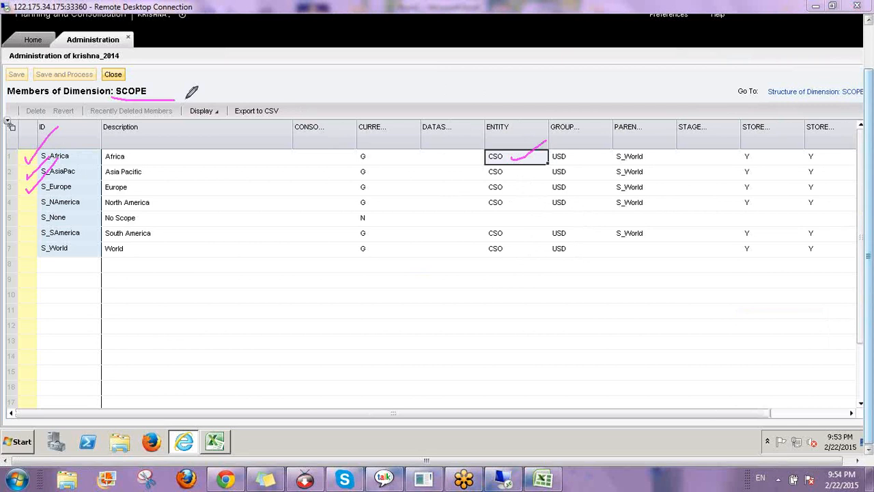
pyautogui.press('Escape')
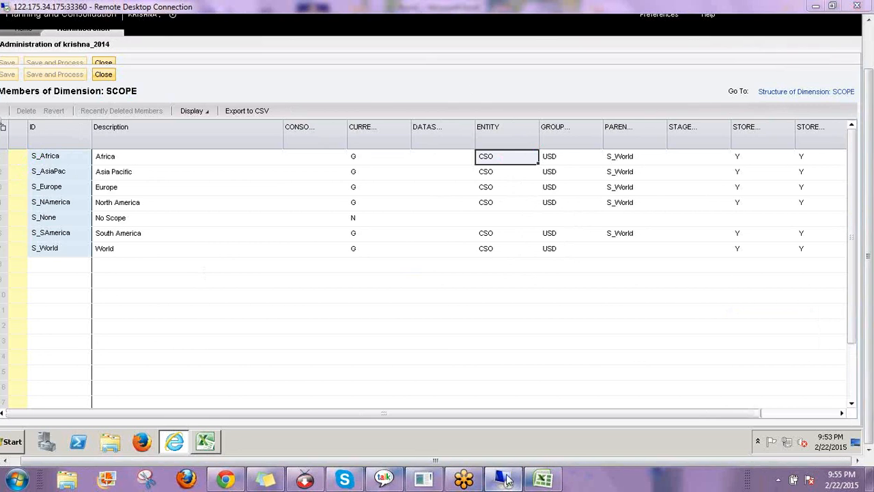
# Reconnect the Remote Desktop session to the BPC server, entering the Administrator password
pyautogui.click(498, 472)
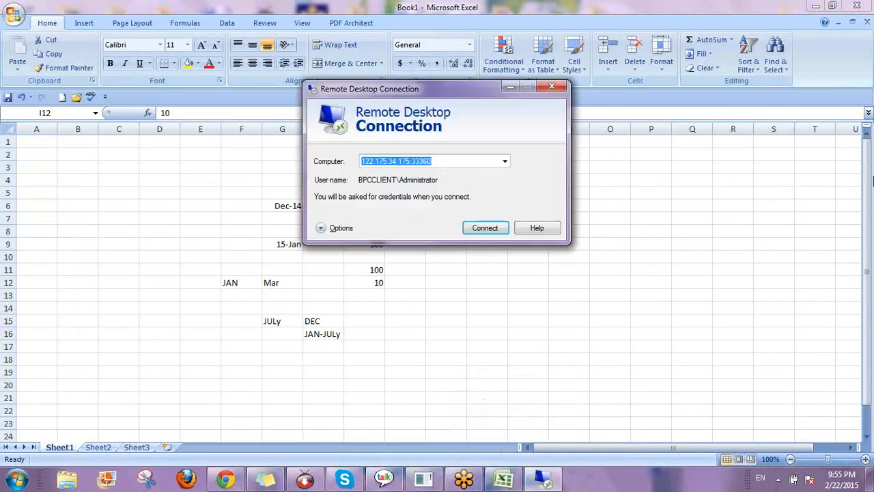
pyautogui.press('Return')
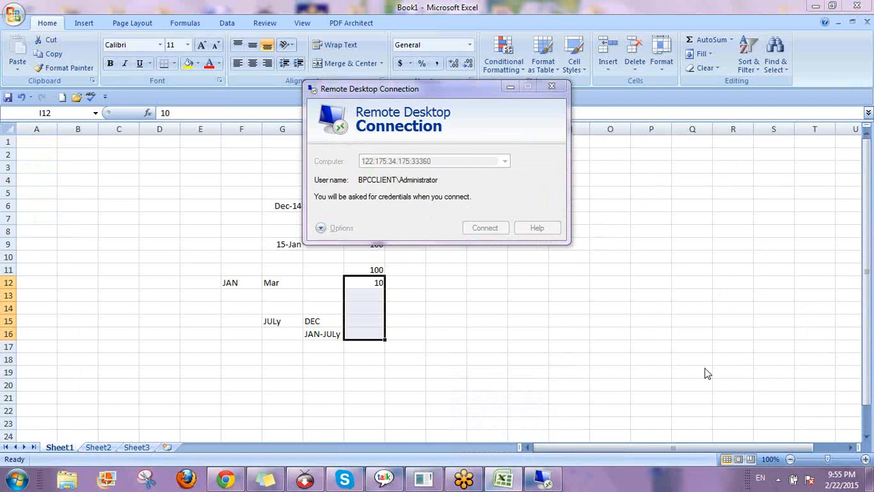
pyautogui.write('•••••••')
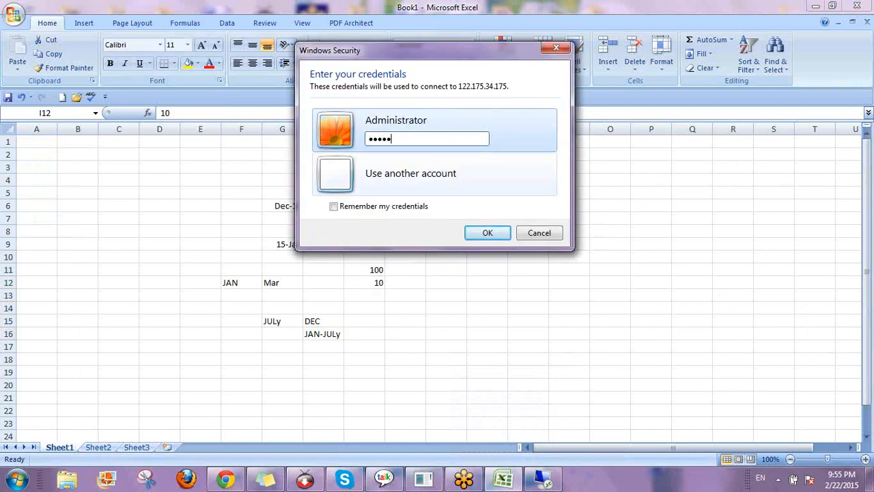
pyautogui.write('•')
pyautogui.press('Return')
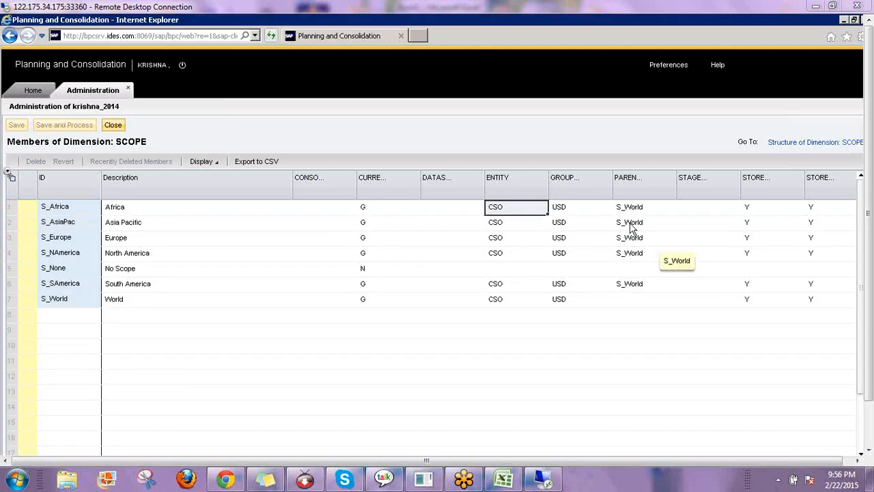
# Close the SCOPE grid and open the Consolidation logic script USELIM.LGF
pyautogui.click(113, 126)
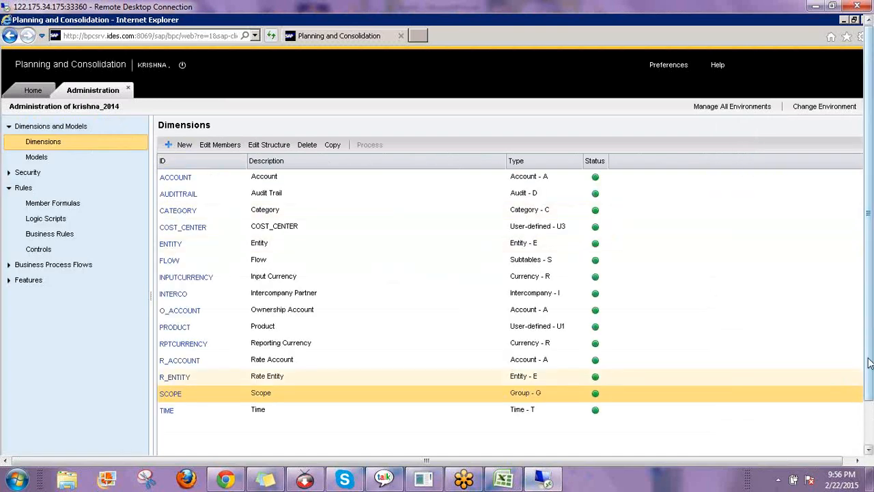
pyautogui.moveTo(868, 363); pyautogui.dragTo(868, 410)
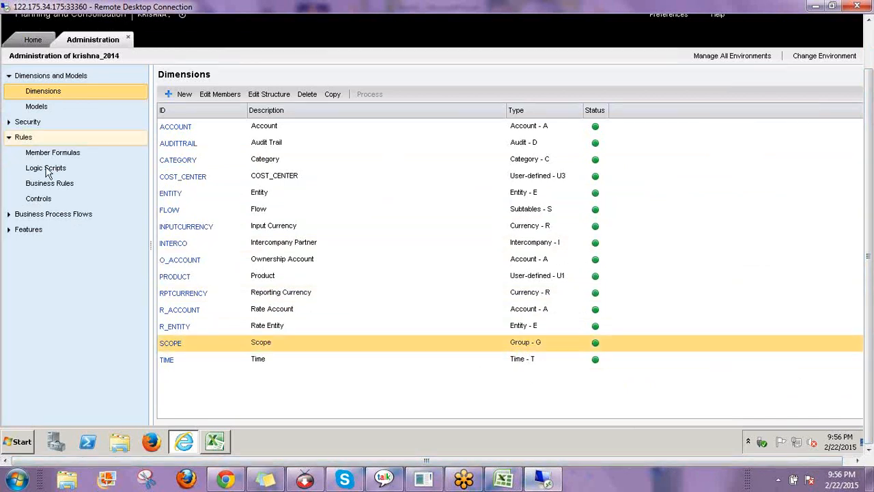
pyautogui.click(112, 174)
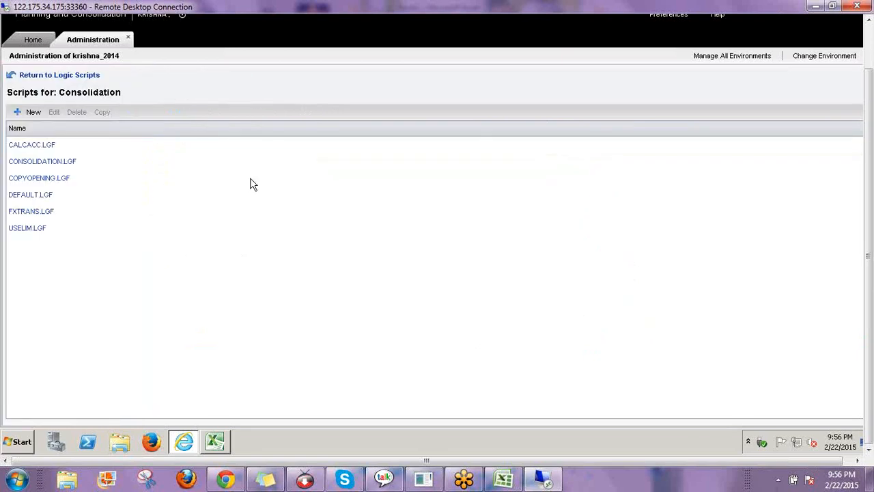
pyautogui.doubleClick(134, 236)
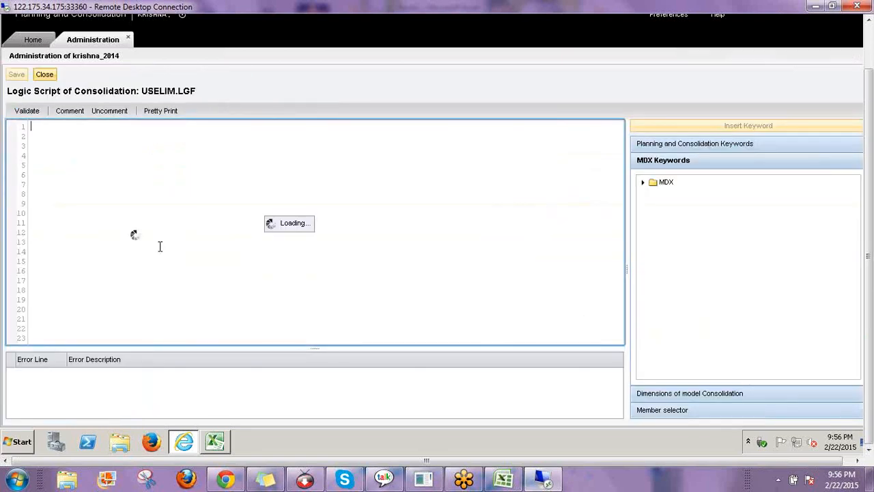
# Highlight the US_ELIM program name and the script's lines for review, then clear the selection
pyautogui.doubleClick(94, 126)
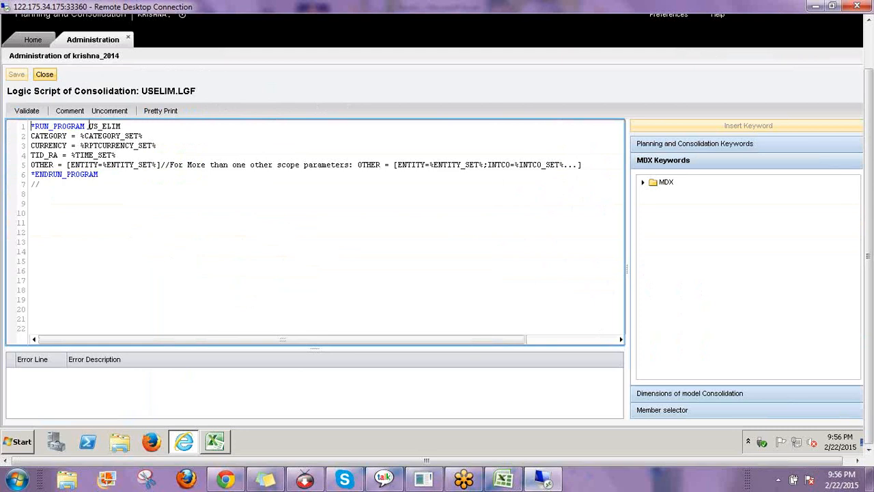
pyautogui.moveTo(138, 126); pyautogui.dragTo(139, 127)
pyautogui.click(262, 238)
pyautogui.moveTo(100, 176); pyautogui.dragTo(32, 165)
pyautogui.moveTo(27, 129); pyautogui.dragTo(27, 130)
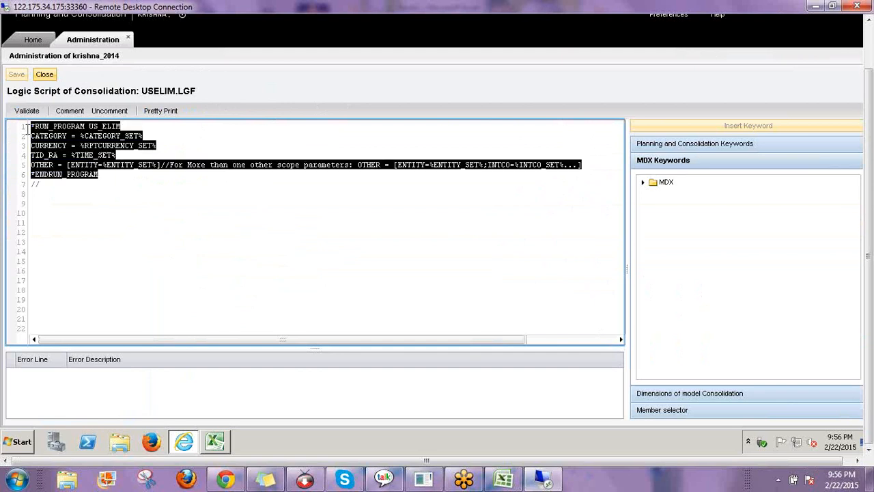
pyautogui.click(177, 136)
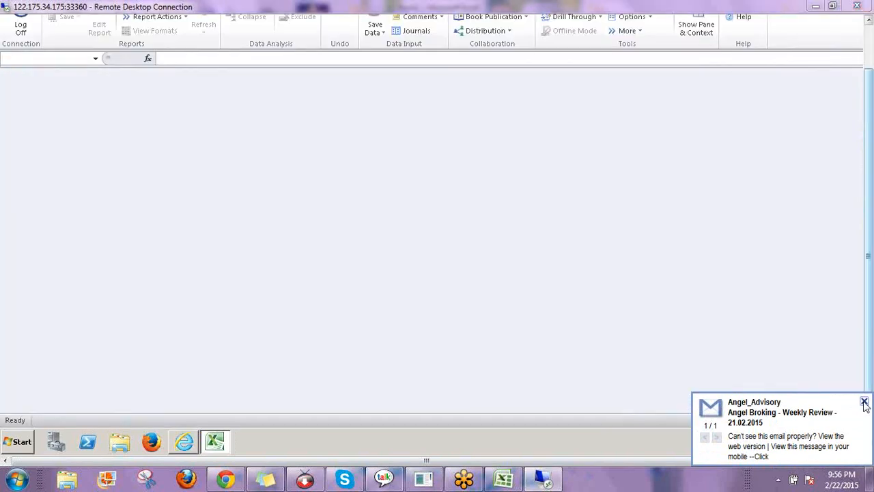
# Open the Data Manager package list and select the US_Eliminations package
pyautogui.click(864, 401)
pyautogui.moveTo(867, 340); pyautogui.dragTo(865, 295)
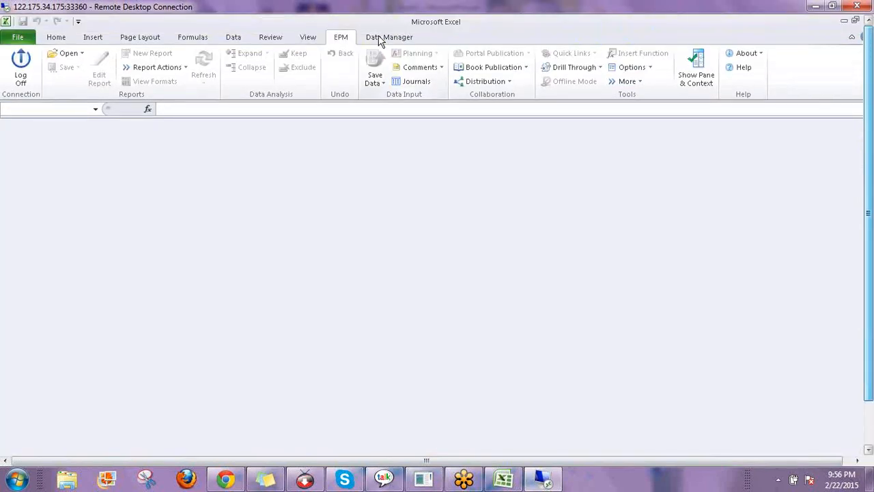
pyautogui.click(386, 38)
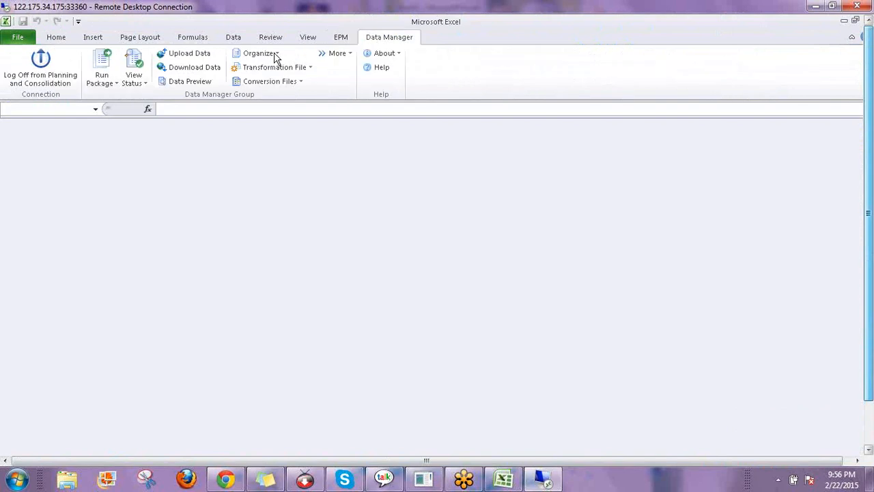
pyautogui.click(269, 54)
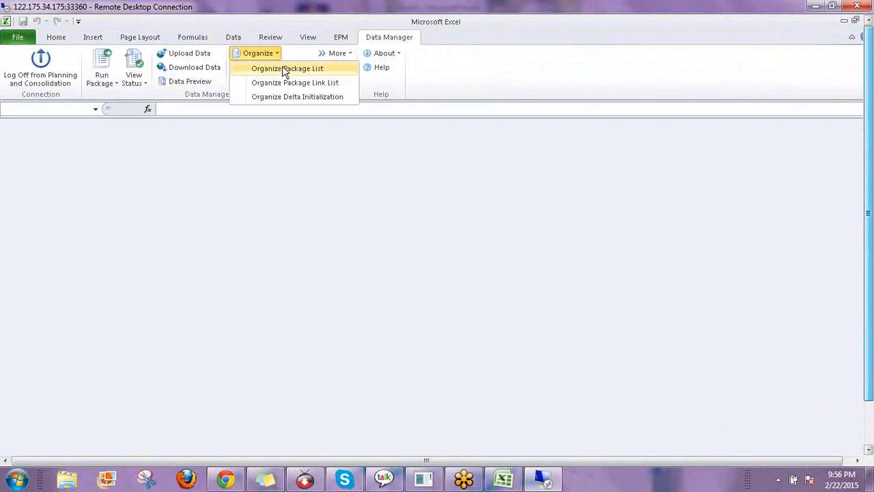
pyautogui.click(287, 69)
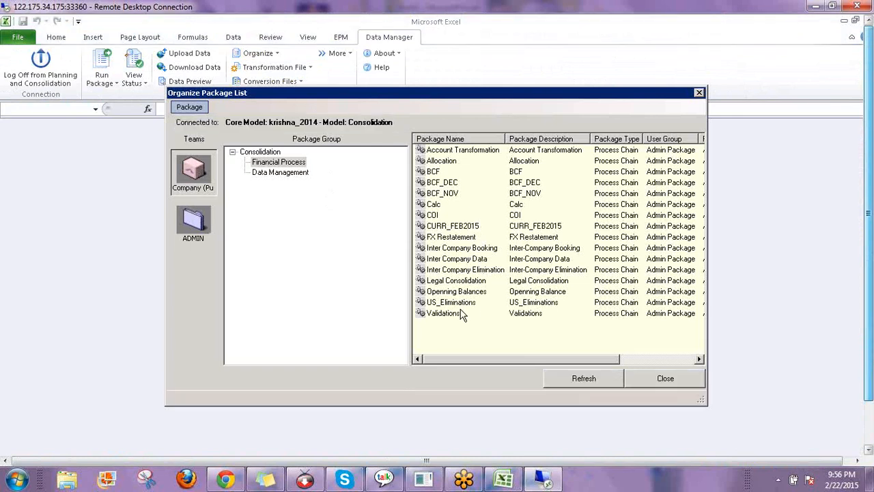
pyautogui.click(450, 303)
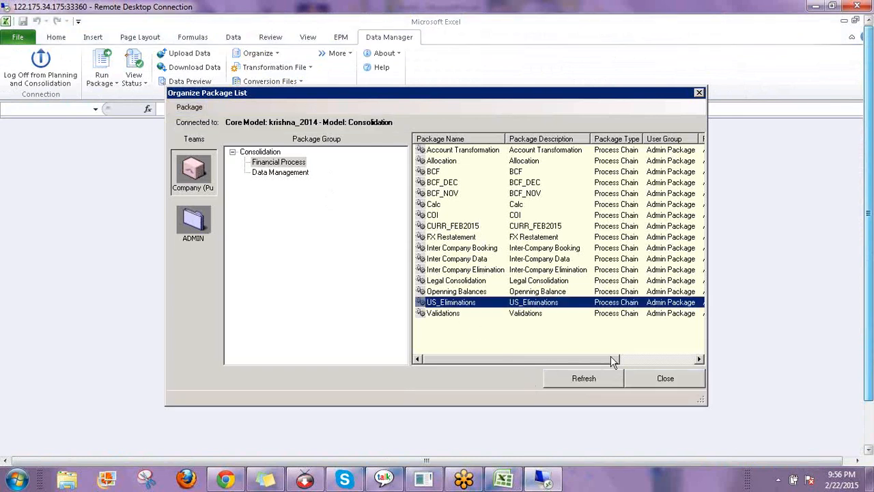
pyautogui.moveTo(611, 359); pyautogui.dragTo(682, 360)
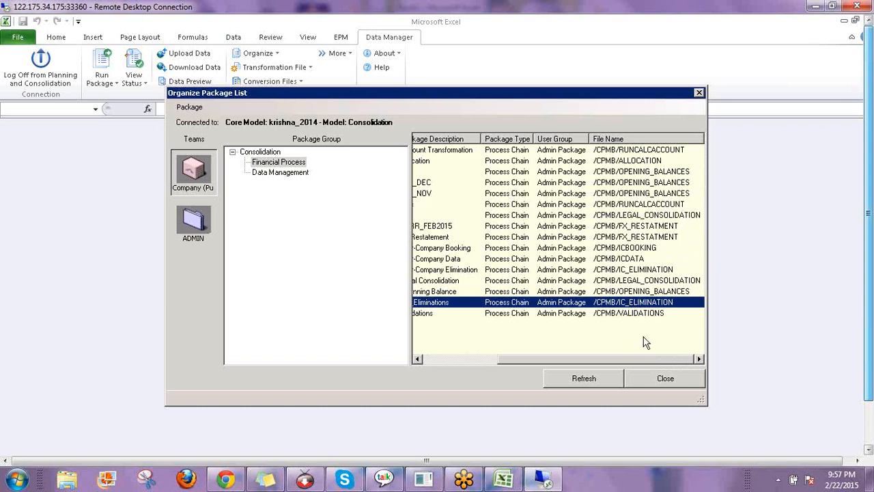
pyautogui.click(441, 357)
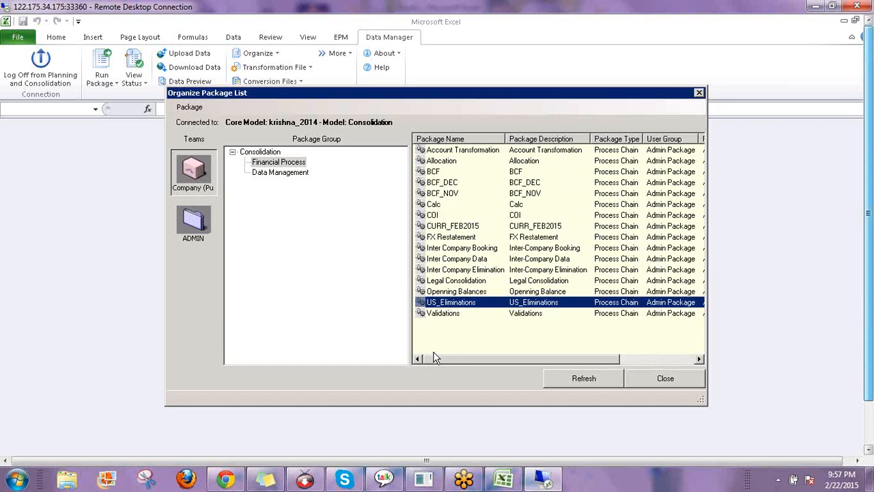
# Review the US_Eliminations package script via Modify Package, then save and refresh the package list
pyautogui.rightClick(456, 303)
pyautogui.press('Escape')
pyautogui.rightClick(455, 301)
pyautogui.click(479, 326)
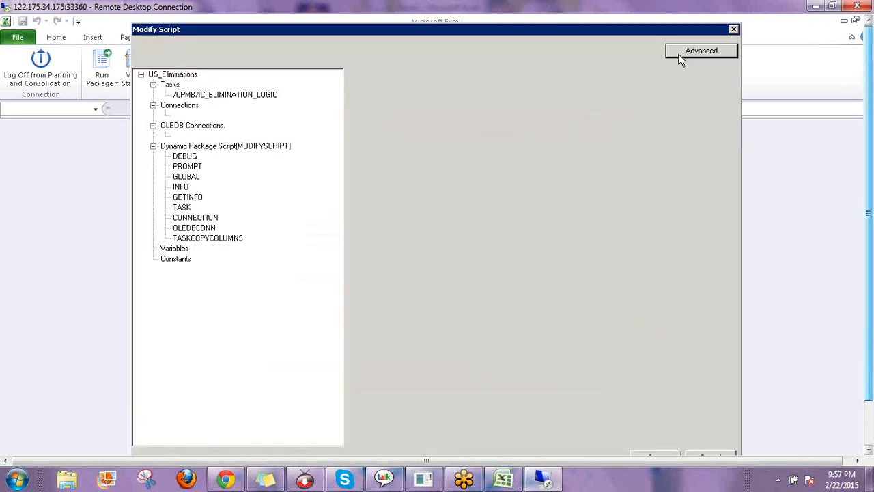
pyautogui.click(678, 53)
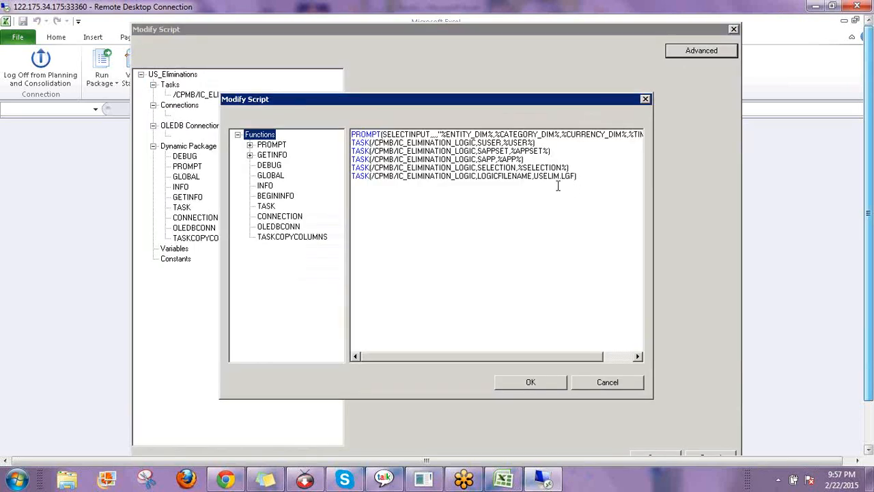
pyautogui.click(545, 313)
pyautogui.click(529, 385)
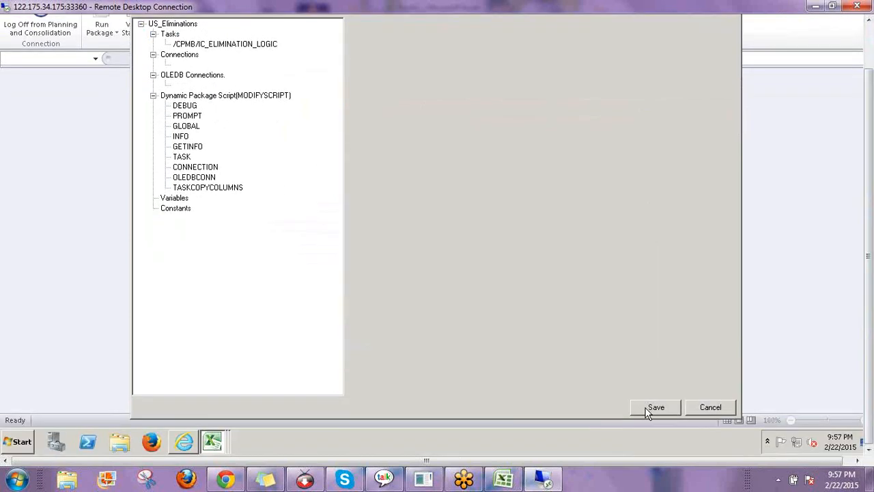
pyautogui.click(650, 408)
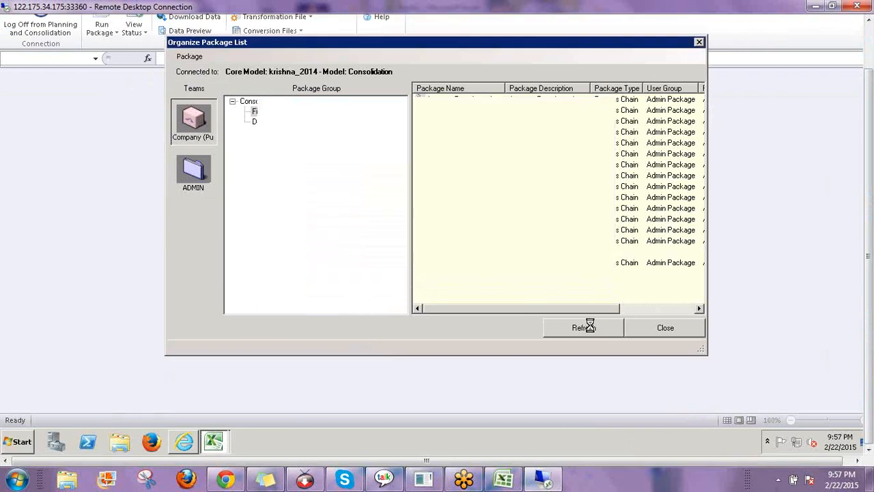
pyautogui.click(587, 327)
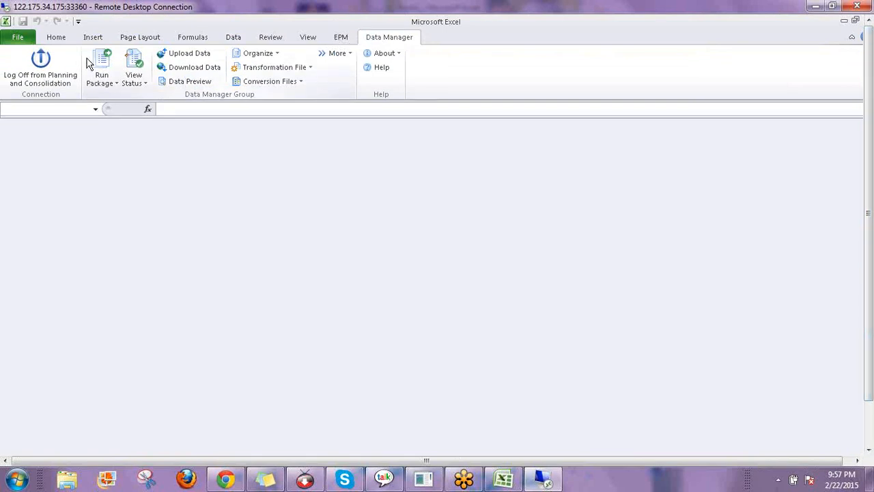
pyautogui.moveTo(868, 380); pyautogui.dragTo(868, 424)
# Open the US Eliminations rule from Business Rules in the BPC browser session
pyautogui.click(178, 435)
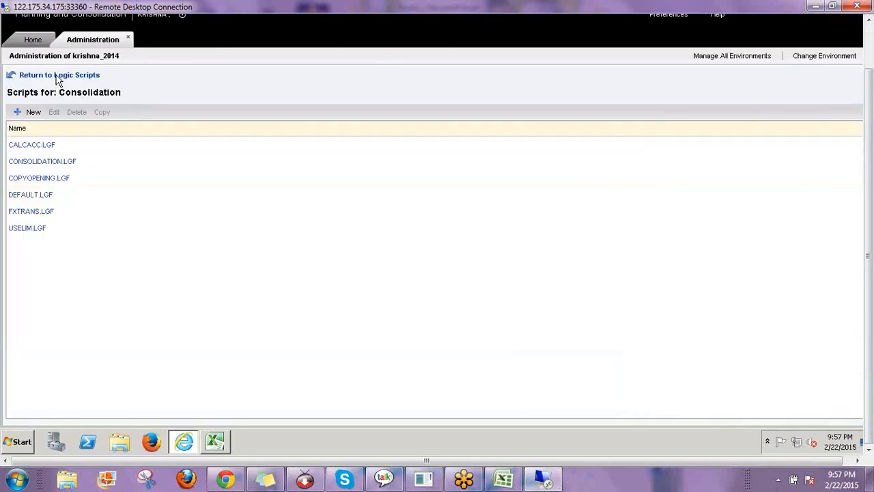
pyautogui.click(84, 77)
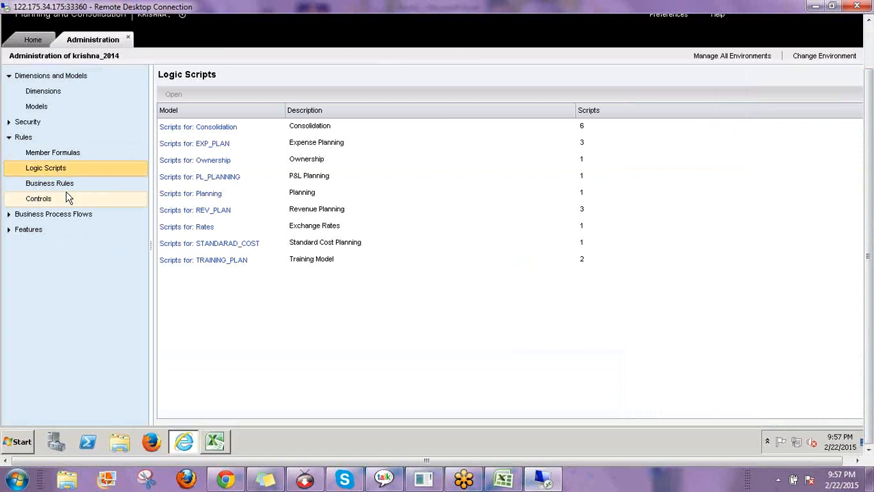
pyautogui.click(65, 183)
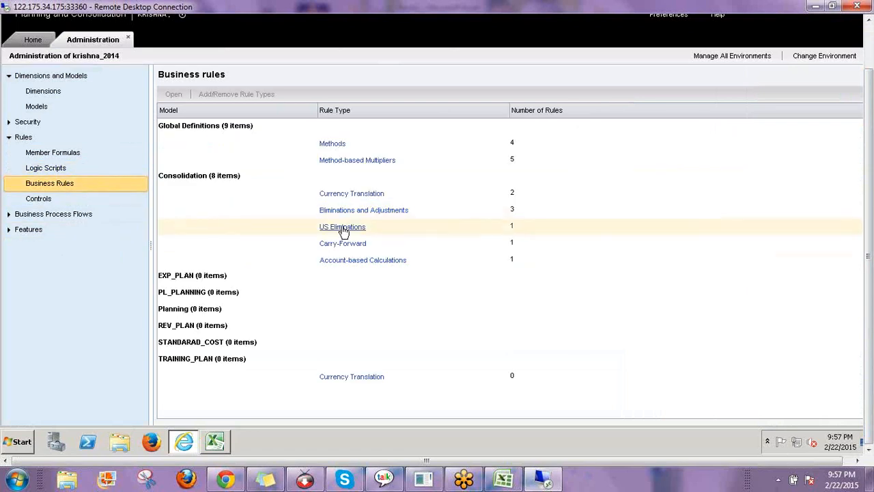
pyautogui.click(348, 236)
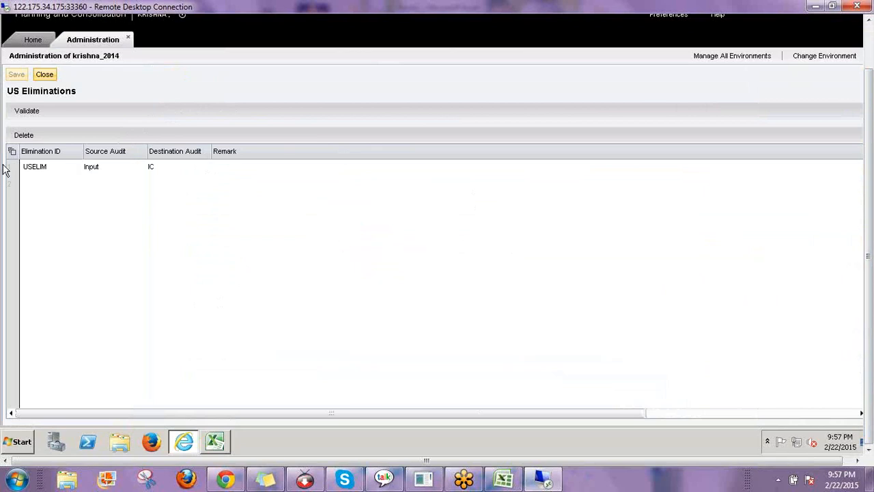
# Inspect the USELIM entry's Source Audit Input and Destination Audit IC member lookups
pyautogui.click(45, 173)
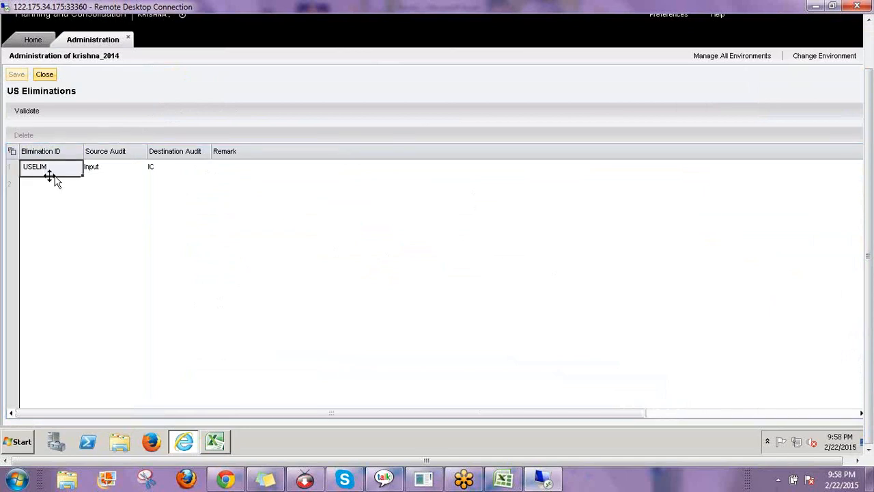
pyautogui.click(109, 169)
pyautogui.click(140, 167)
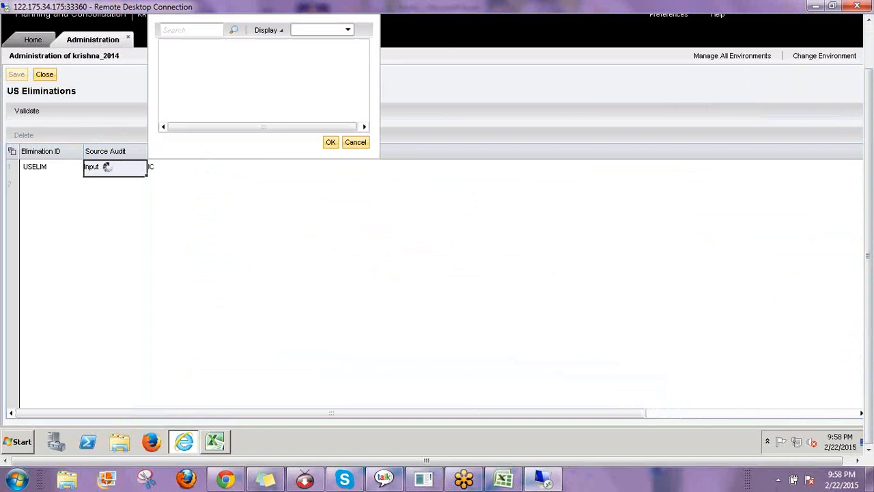
pyautogui.click(363, 149)
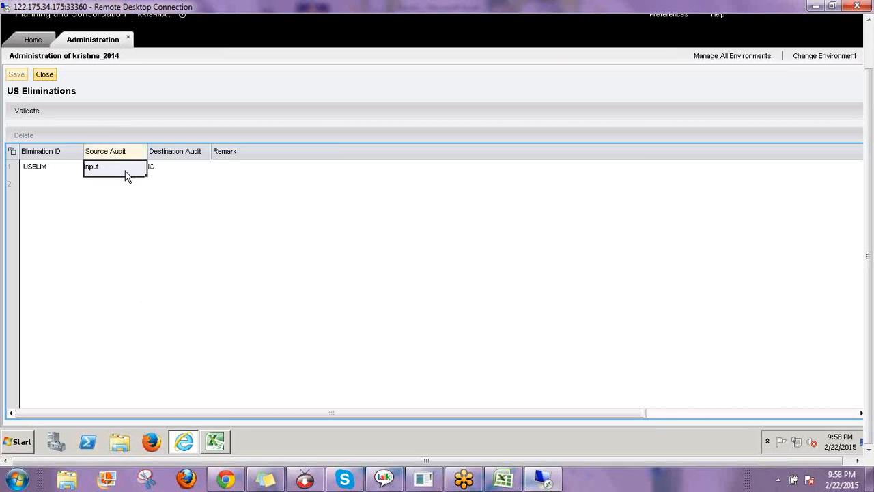
pyautogui.moveTo(131, 168)
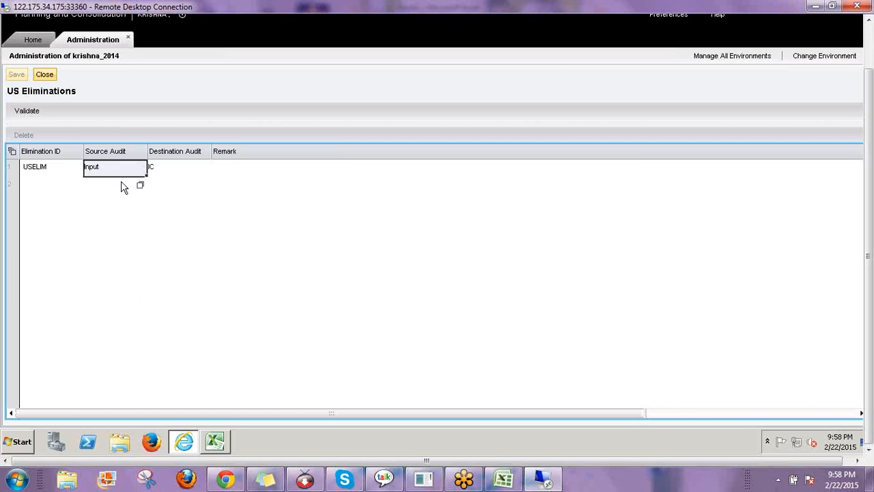
pyautogui.click(175, 173)
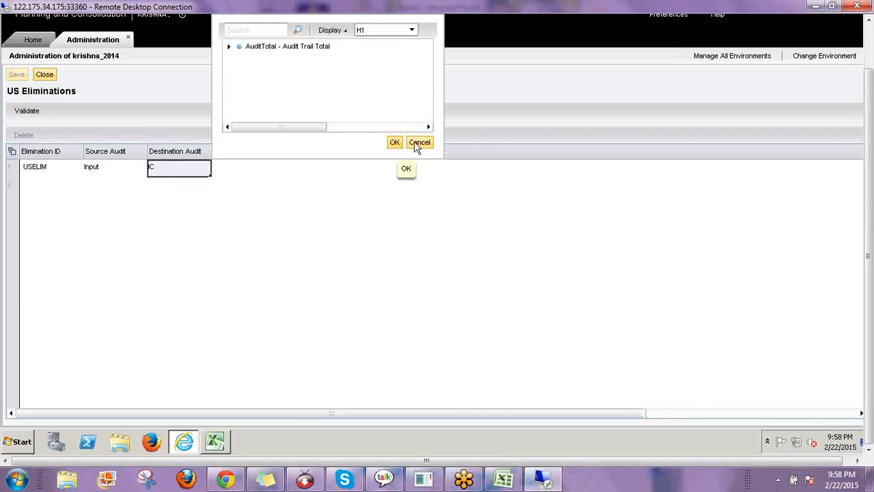
pyautogui.click(172, 175)
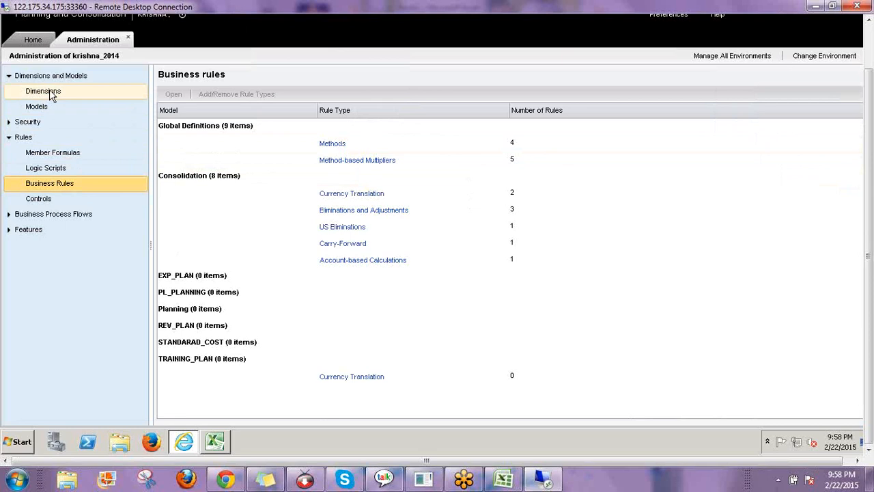
# Open AUDITTRAIL members and check that IC Intercompany Eliminations has DATASRC_TYPE A
pyautogui.click(43, 91)
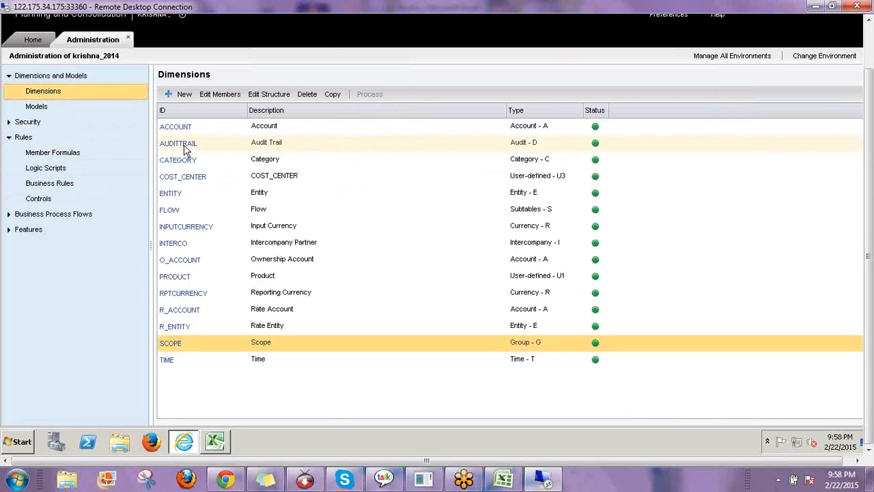
pyautogui.click(183, 145)
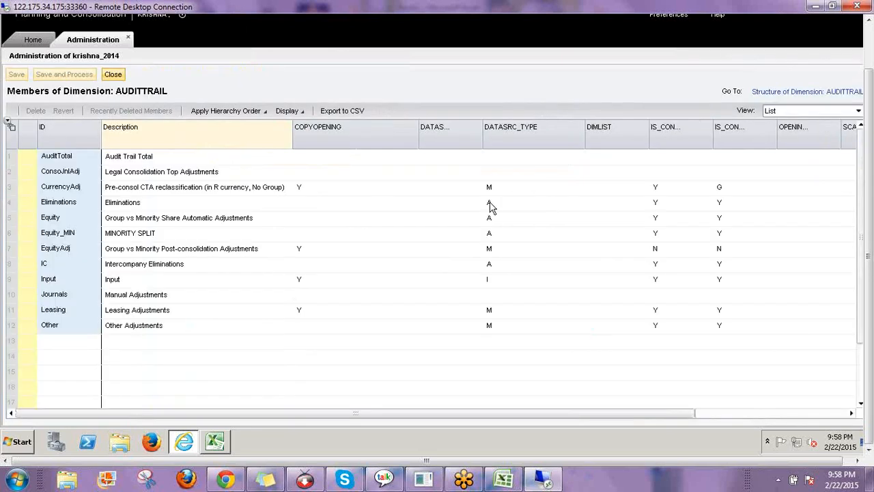
pyautogui.click(493, 211)
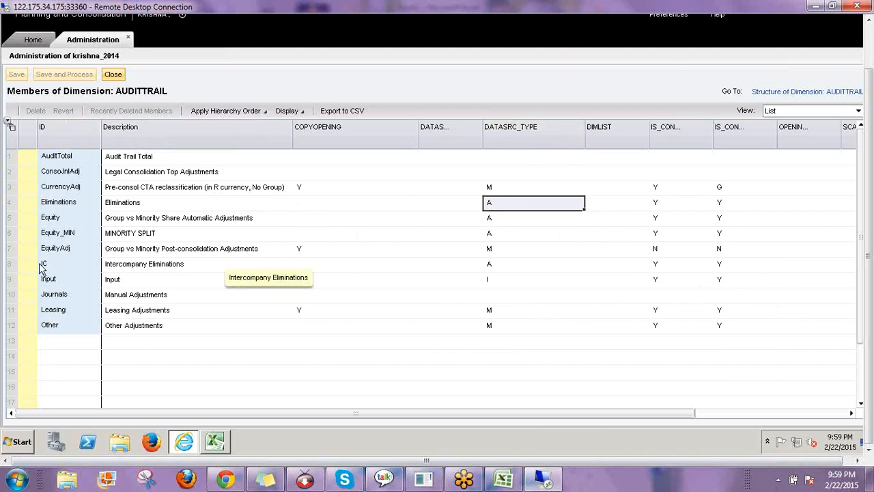
pyautogui.click(10, 267)
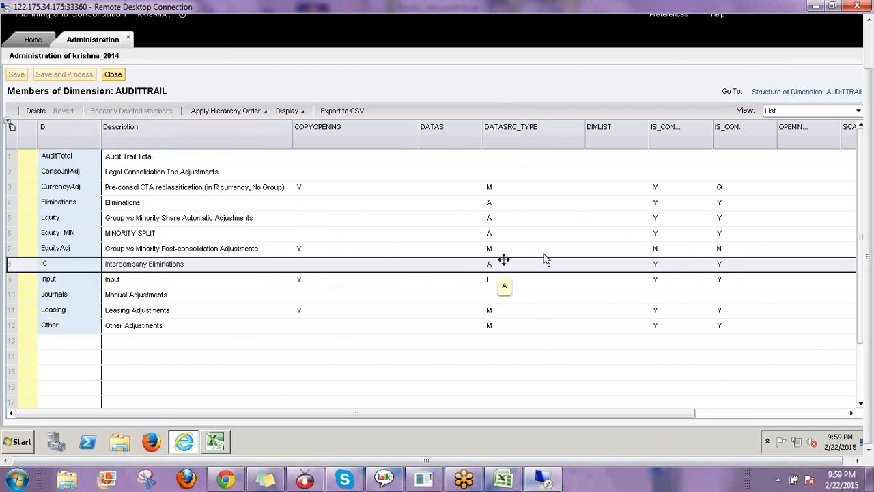
# Close the AUDITTRAIL grid, reopen the US Eliminations rule and validate it
pyautogui.click(115, 75)
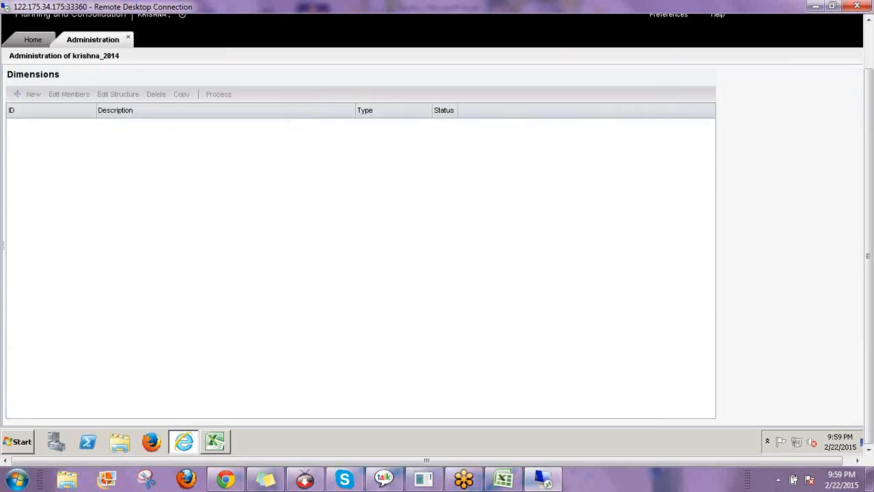
pyautogui.click(51, 183)
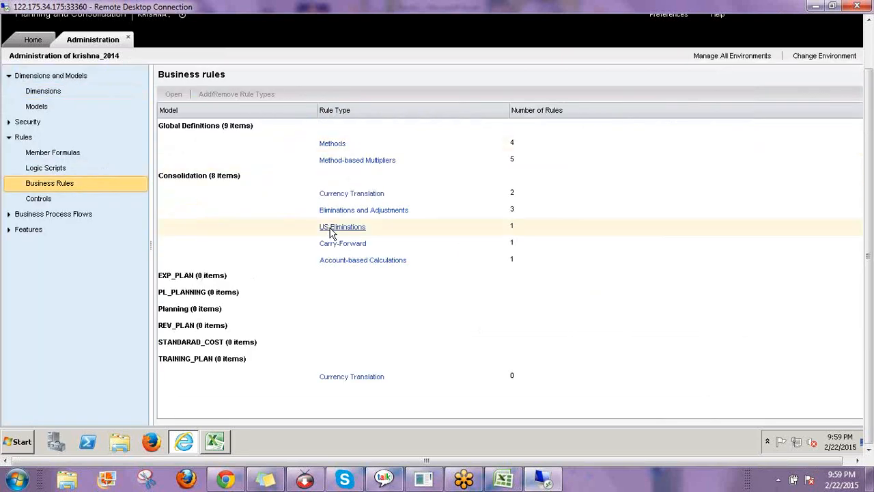
pyautogui.click(332, 231)
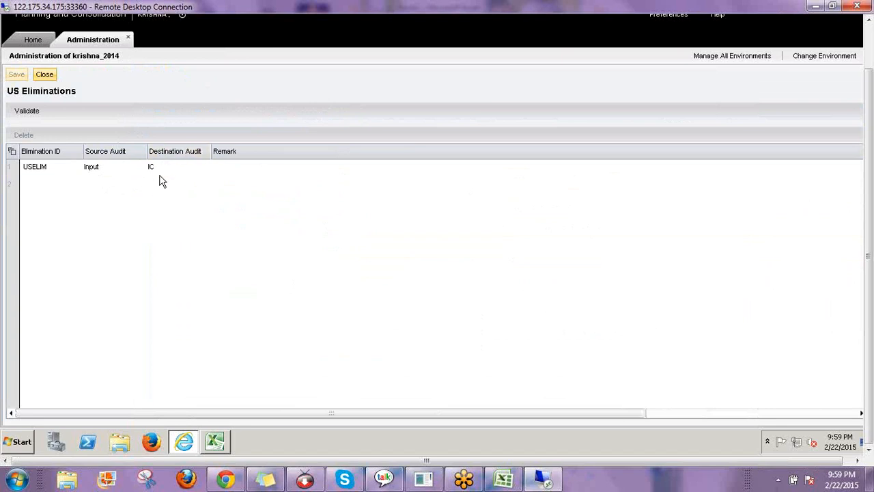
pyautogui.click(34, 116)
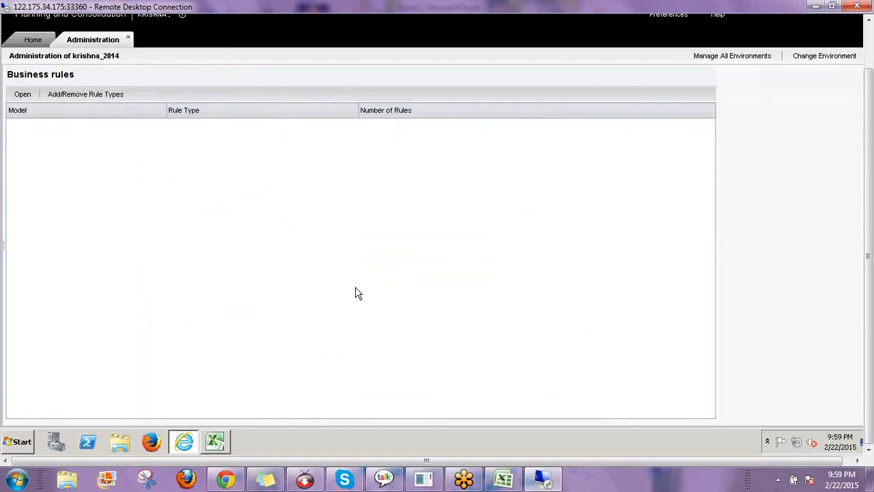
pyautogui.click(217, 447)
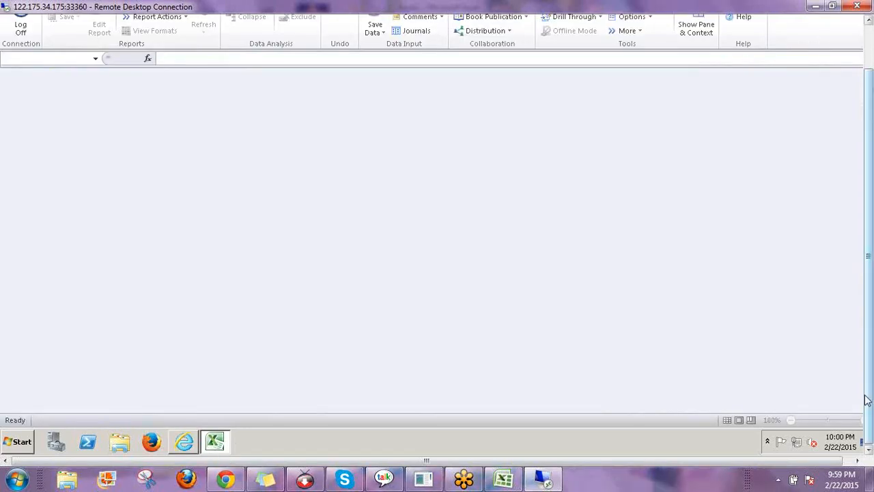
# Open US_ELIM.xlsx from the server's INPUT SCHEDULES folder through the EPM Open dialog
pyautogui.click(82, 53)
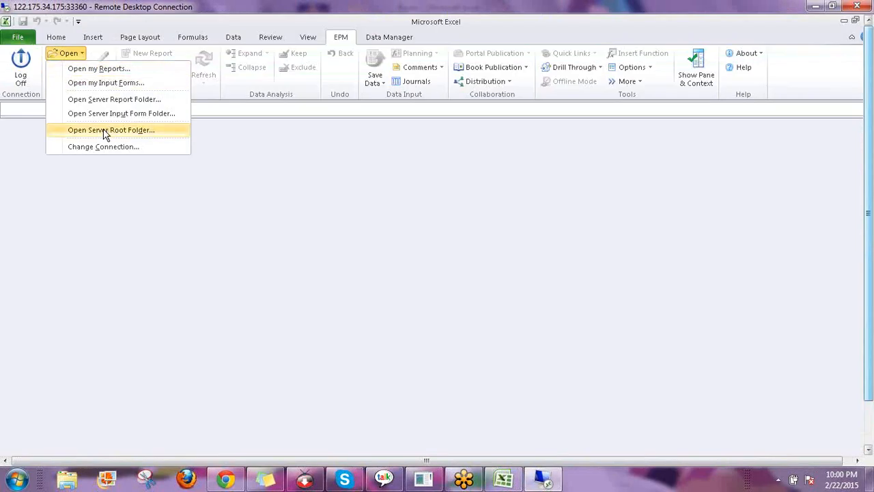
pyautogui.click(131, 133)
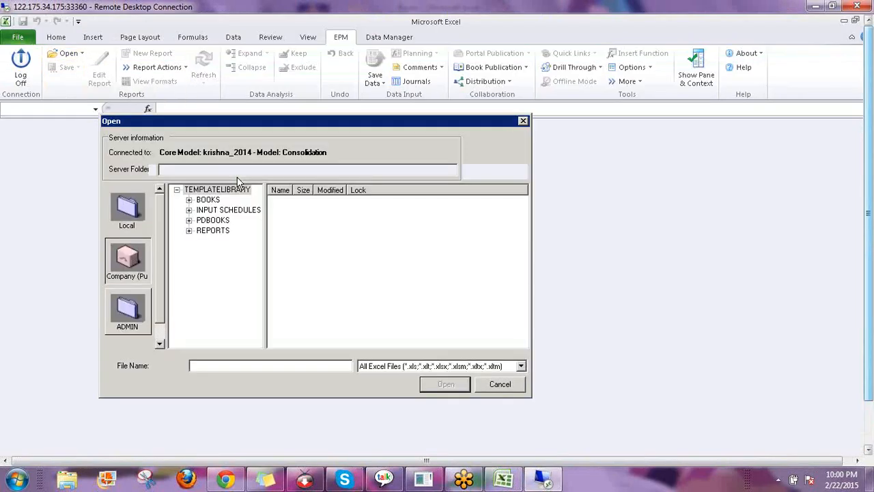
pyautogui.click(231, 211)
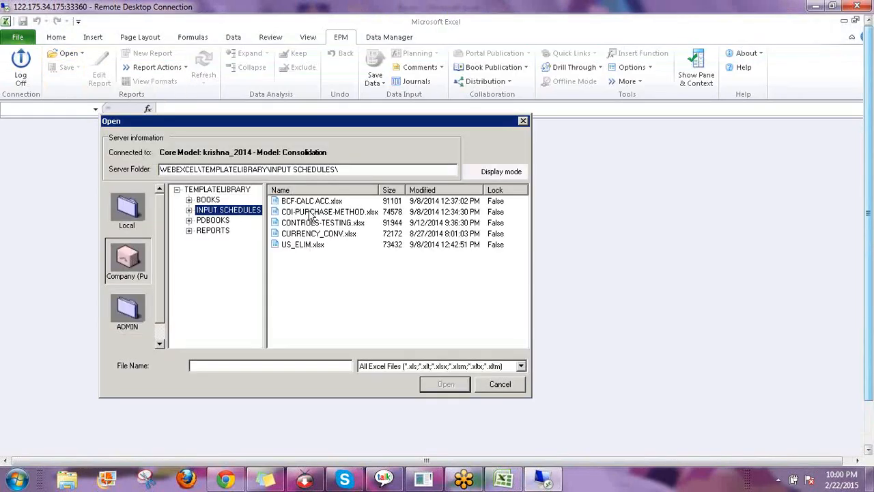
pyautogui.click(305, 247)
pyautogui.click(447, 386)
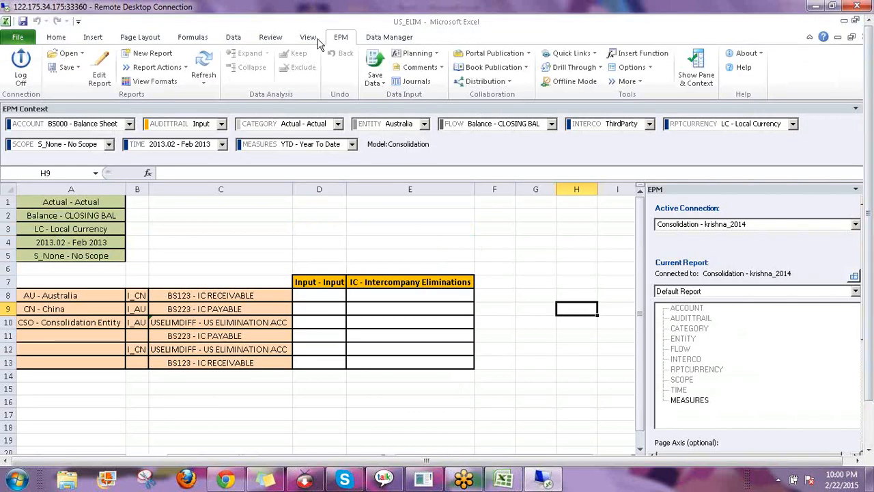
# Refresh US_ELIM and inspect the Input and IC - Intercompany Eliminations header formulas in D7 and E7
pyautogui.click(204, 68)
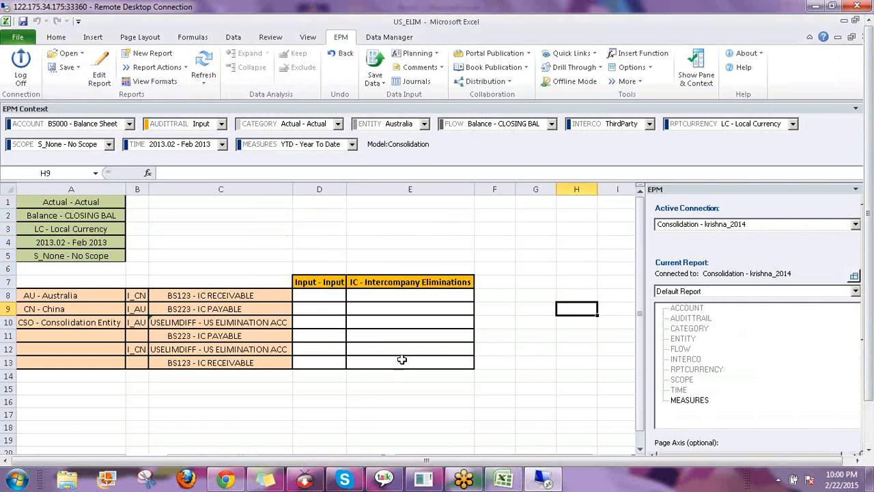
pyautogui.click(326, 281)
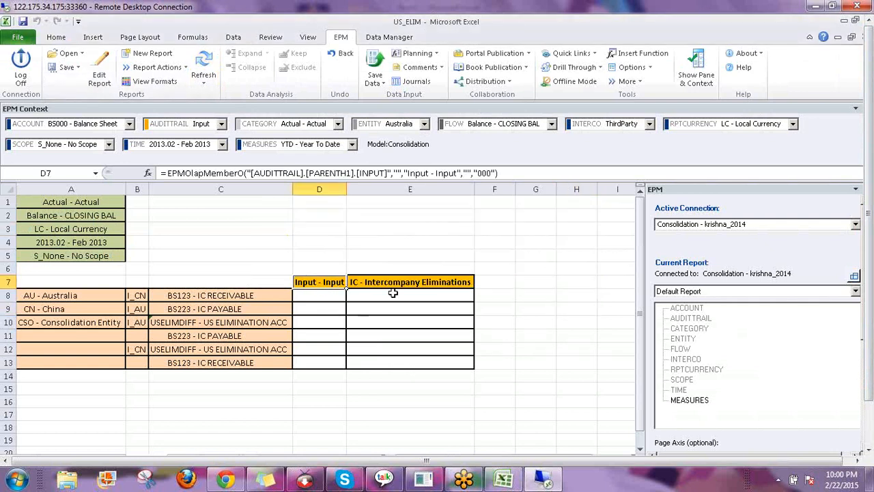
pyautogui.click(382, 282)
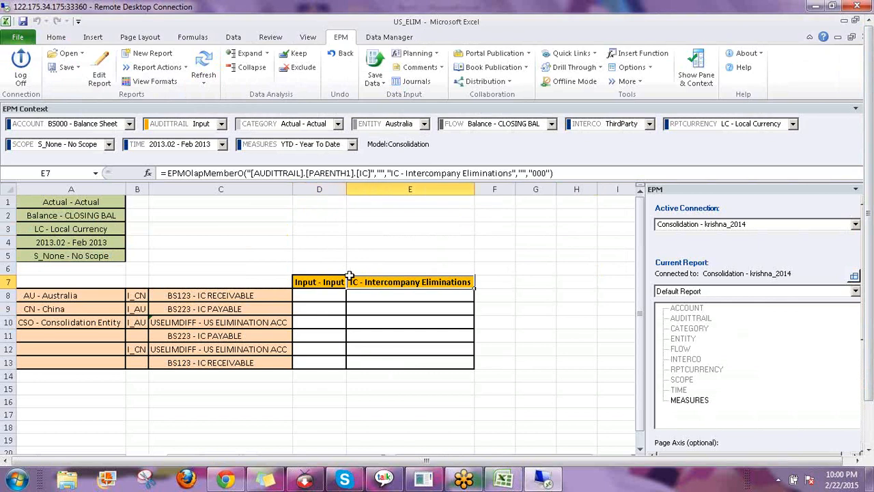
pyautogui.click(344, 281)
pyautogui.click(375, 281)
pyautogui.click(548, 270)
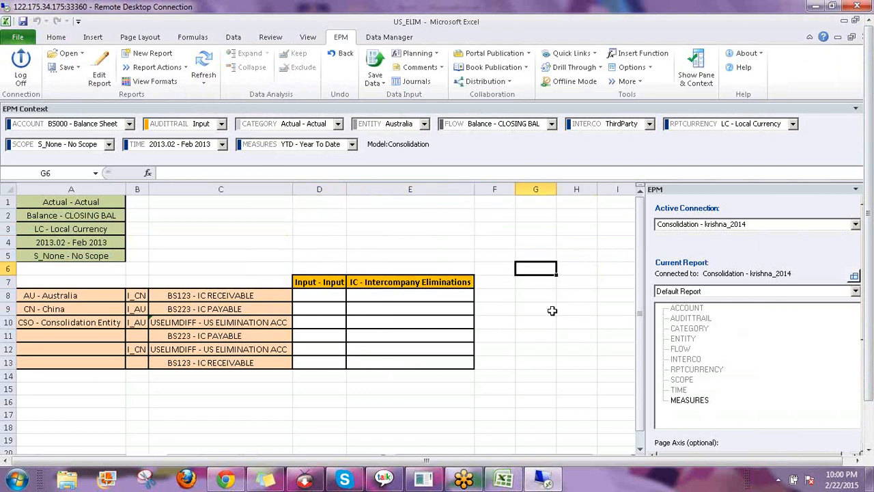
pyautogui.scroll(-1, 555, 293)
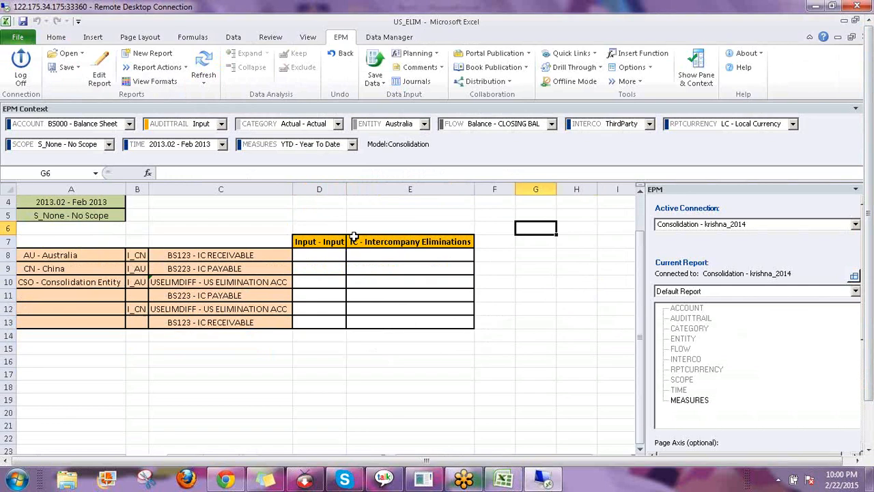
pyautogui.click(309, 242)
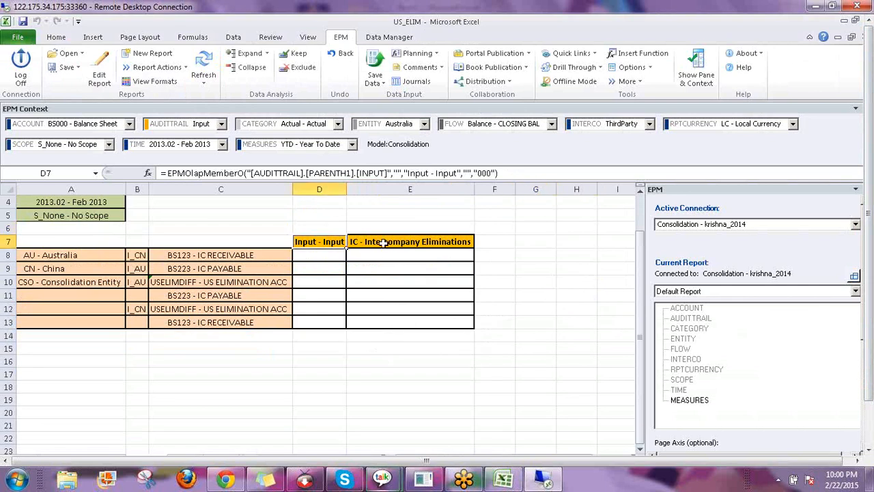
pyautogui.click(383, 242)
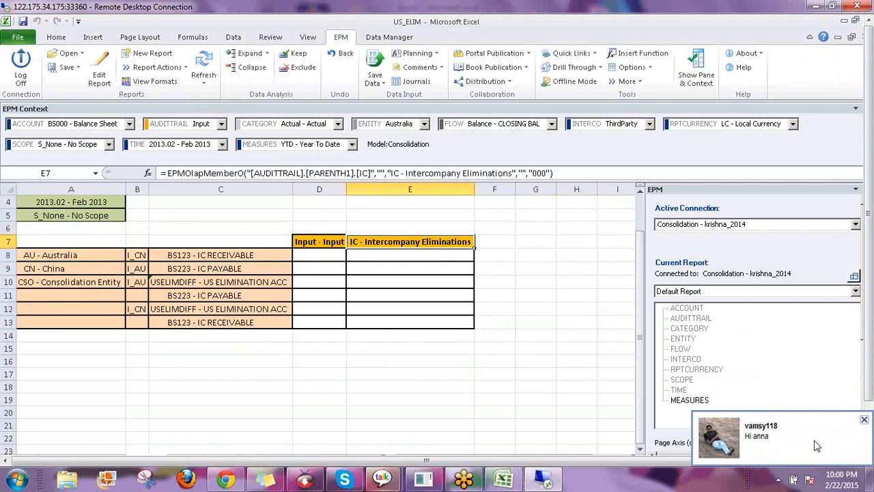
# Reply 'in class' to the incoming chat conversation and close it
pyautogui.click(853, 437)
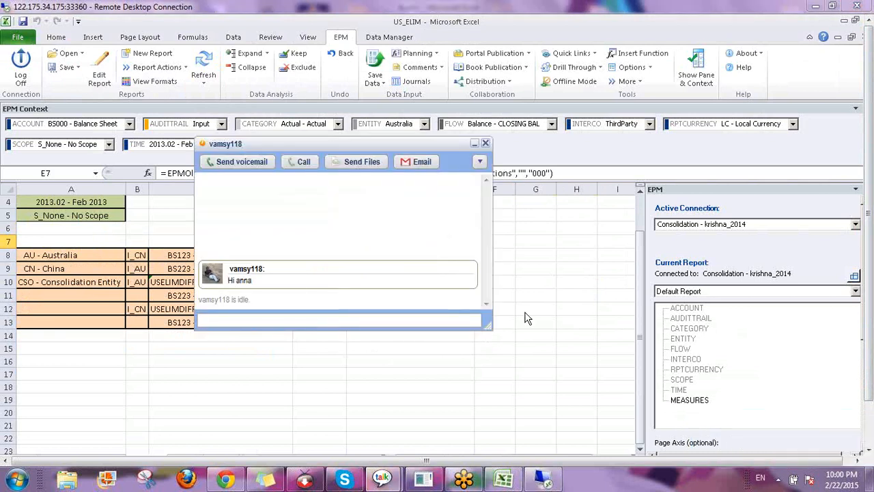
pyautogui.write('in class')
pyautogui.press('Return')
pyautogui.click(486, 144)
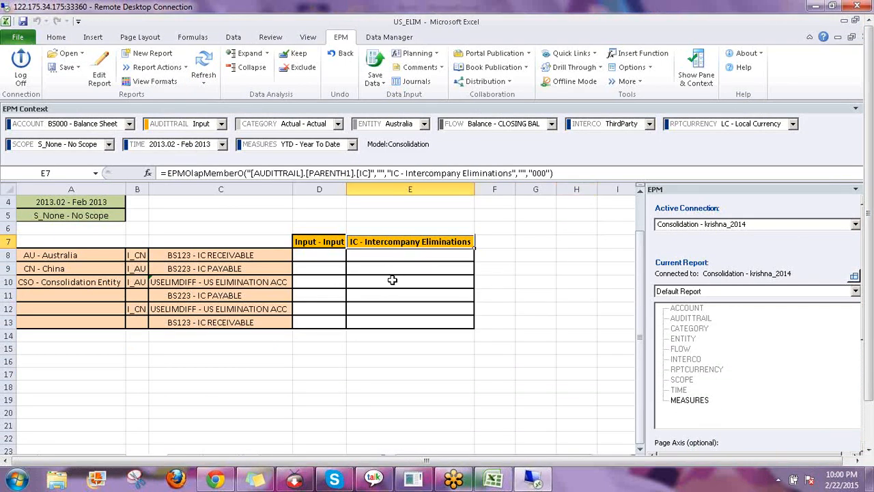
# Check the empty elimination cell E10, recheck the IC header formula, then minimize Excel
pyautogui.click(432, 280)
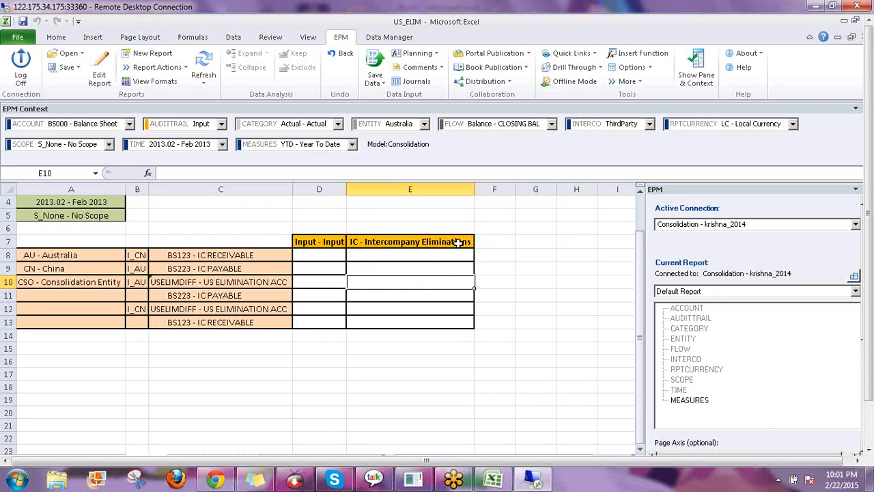
pyautogui.click(393, 239)
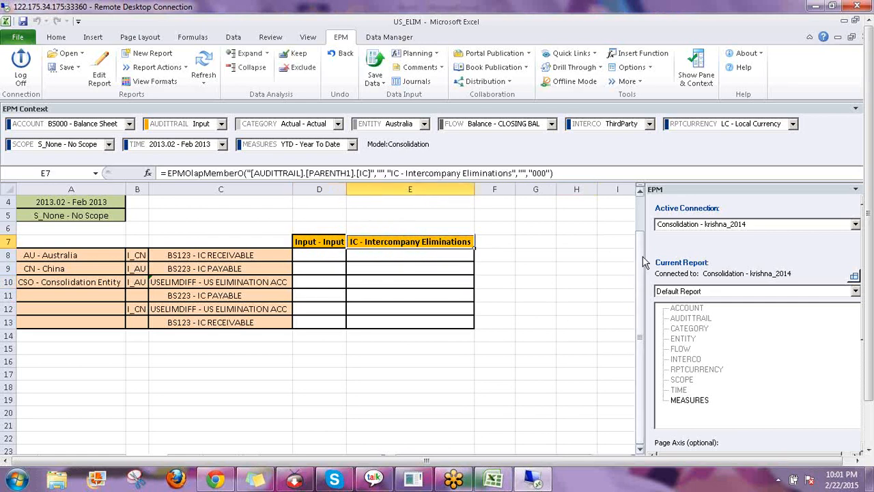
pyautogui.moveTo(641, 232); pyautogui.dragTo(631, 213)
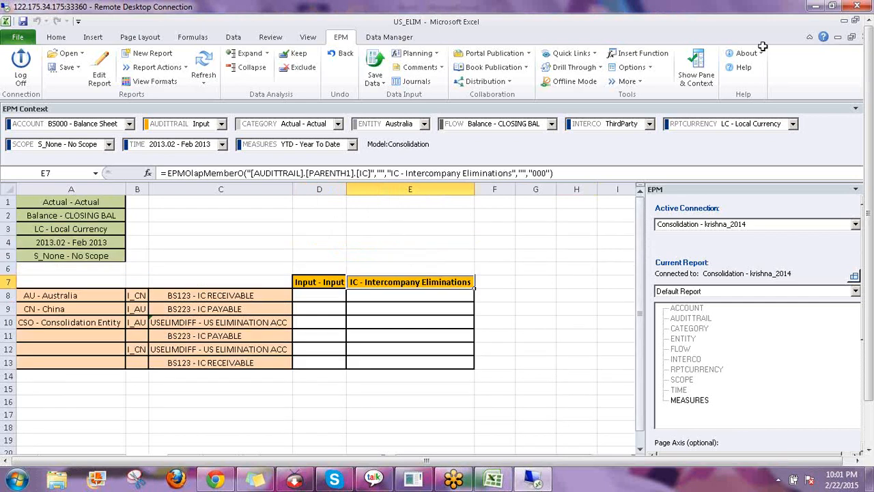
pyautogui.click(845, 23)
# Minimize Internet Explorer and scroll the remote desktop to locate the flat-file icons
pyautogui.click(844, 20)
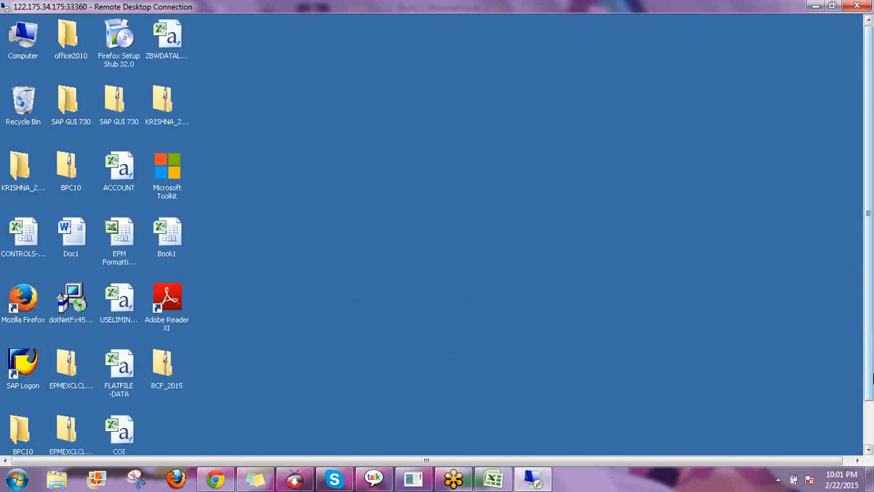
pyautogui.moveTo(871, 379); pyautogui.dragTo(871, 409)
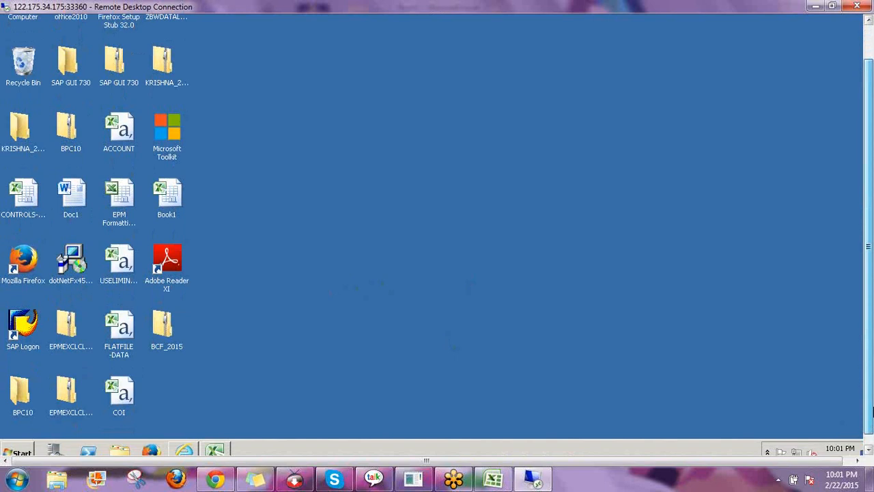
pyautogui.moveTo(871, 410); pyautogui.dragTo(871, 372)
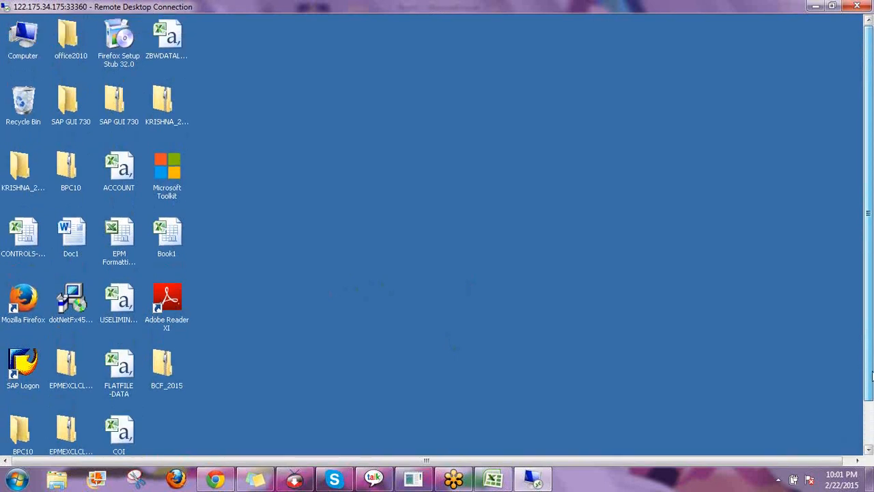
pyautogui.moveTo(872, 375); pyautogui.dragTo(872, 393)
# Open the USELIMINATIONS flat file and widen columns A and B to fit ACCOUNT and AUDITTRAIL
pyautogui.doubleClick(119, 278)
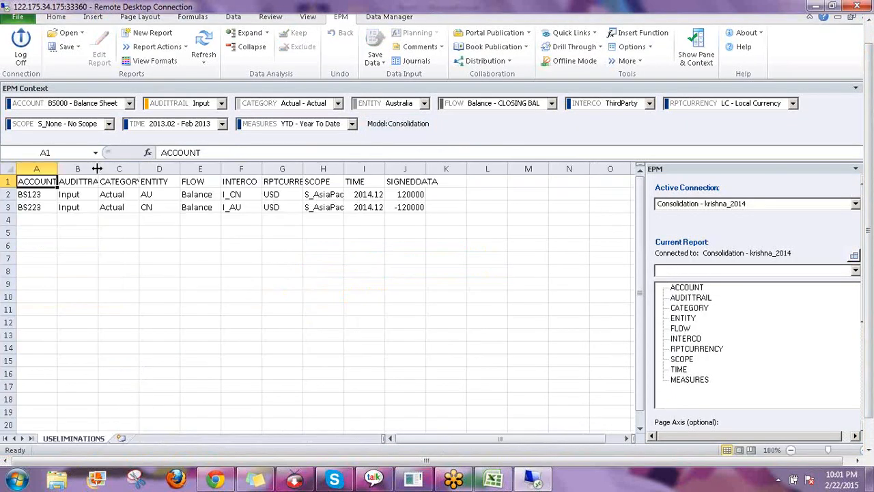
pyautogui.moveTo(97, 168); pyautogui.dragTo(108, 168)
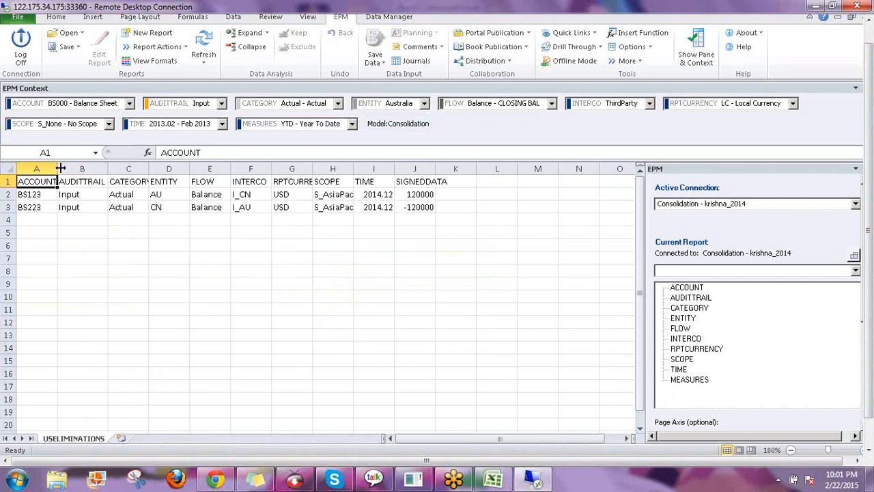
pyautogui.doubleClick(60, 168)
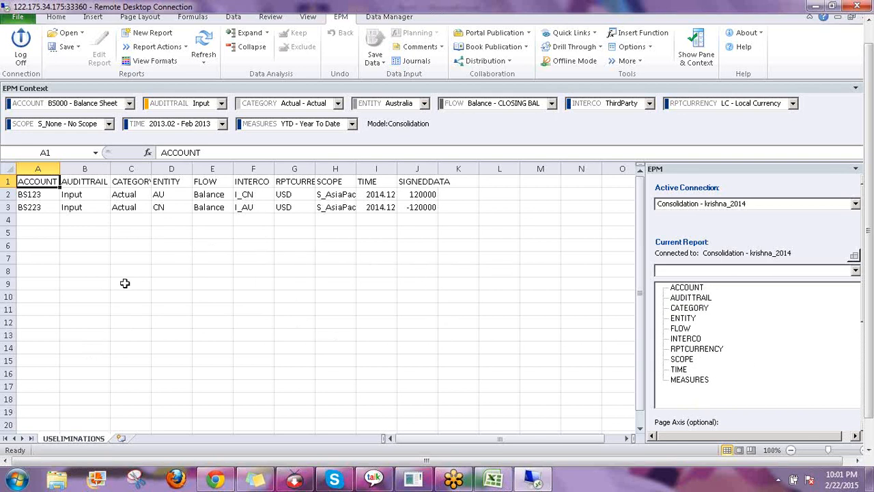
# Review rows BS123/I_CN/120000 and BS223/CN/I_AU/-120000 in the flat file
pyautogui.click(31, 196)
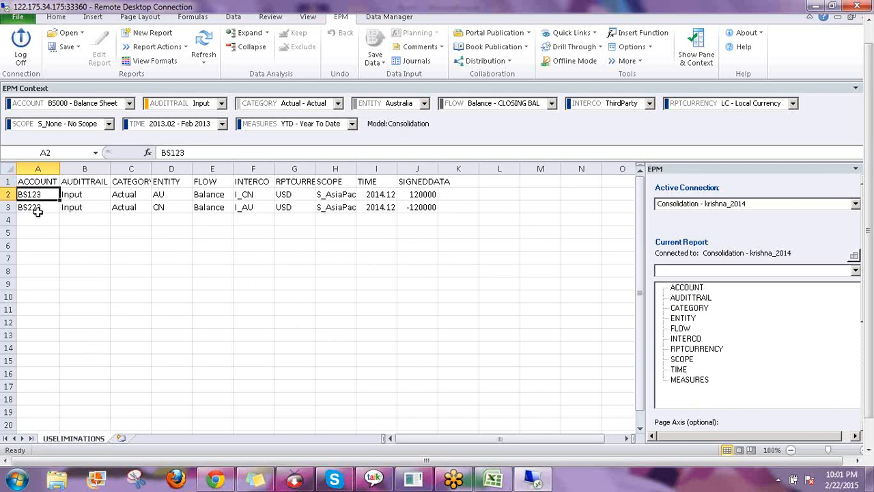
pyautogui.click(34, 208)
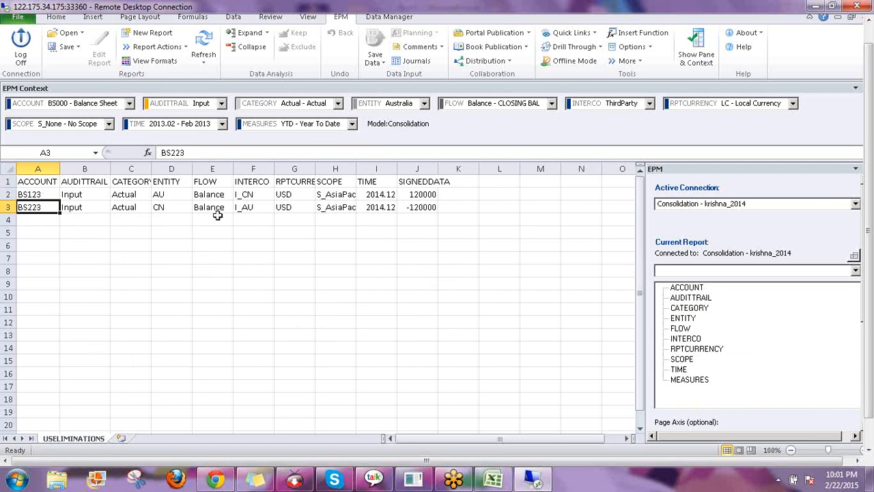
pyautogui.click(252, 194)
pyautogui.click(430, 194)
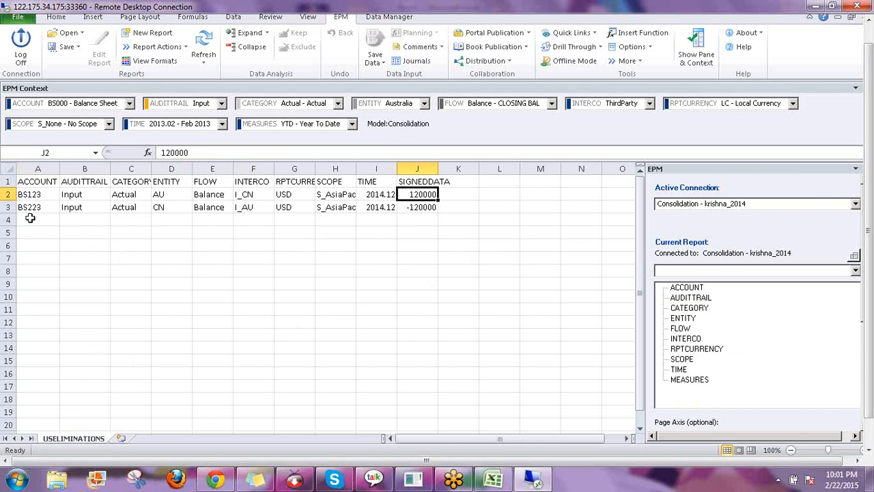
pyautogui.click(172, 208)
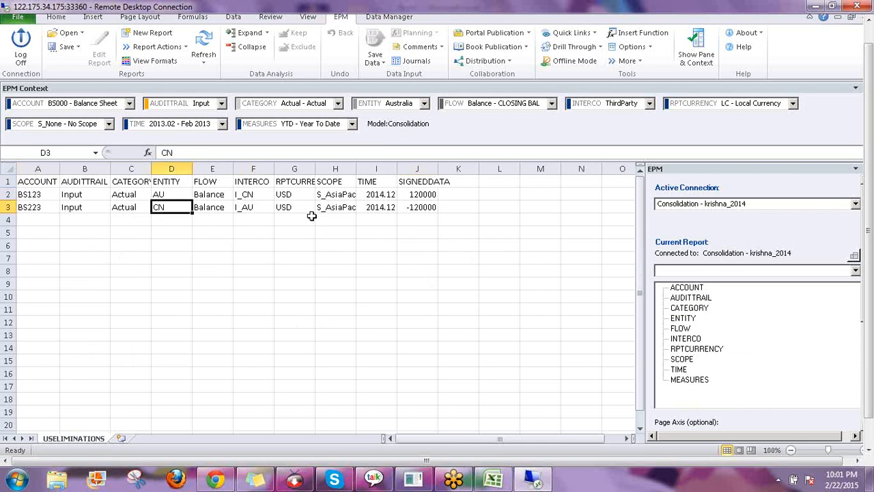
pyautogui.click(255, 208)
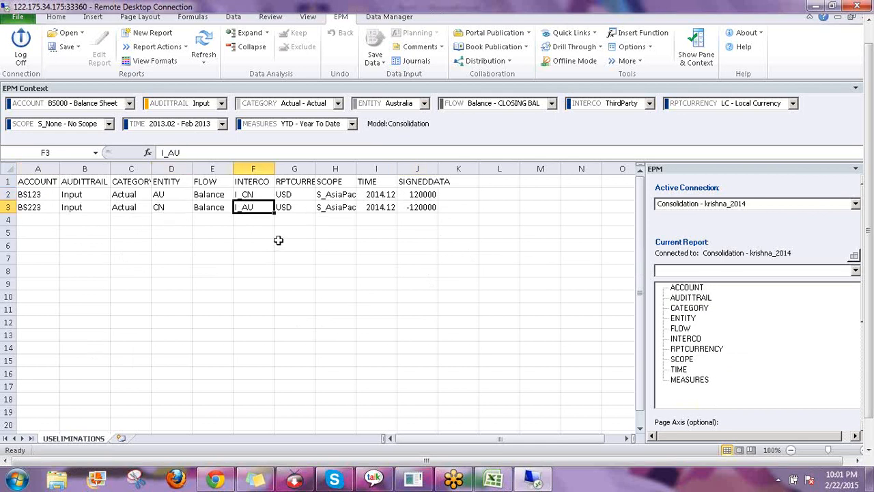
pyautogui.click(414, 207)
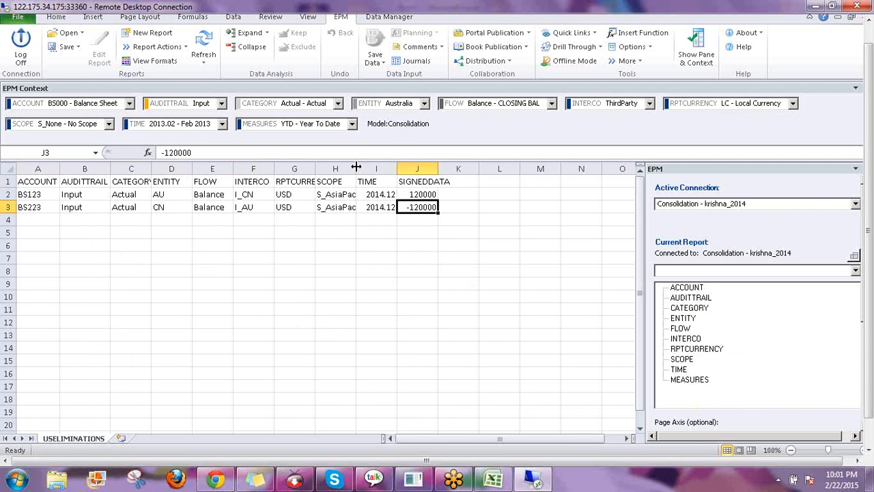
# Widen column H to fit S_AsiaPac and check the scope and USD currency values
pyautogui.moveTo(357, 170); pyautogui.dragTo(391, 169)
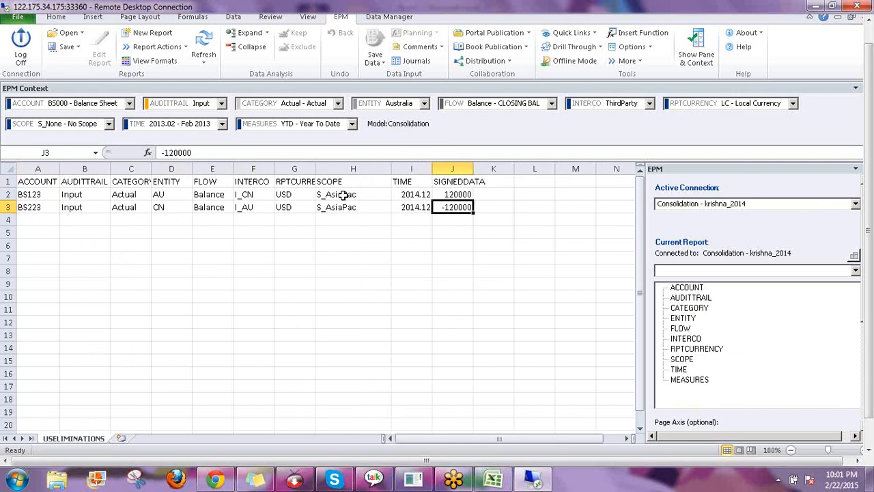
pyautogui.click(337, 207)
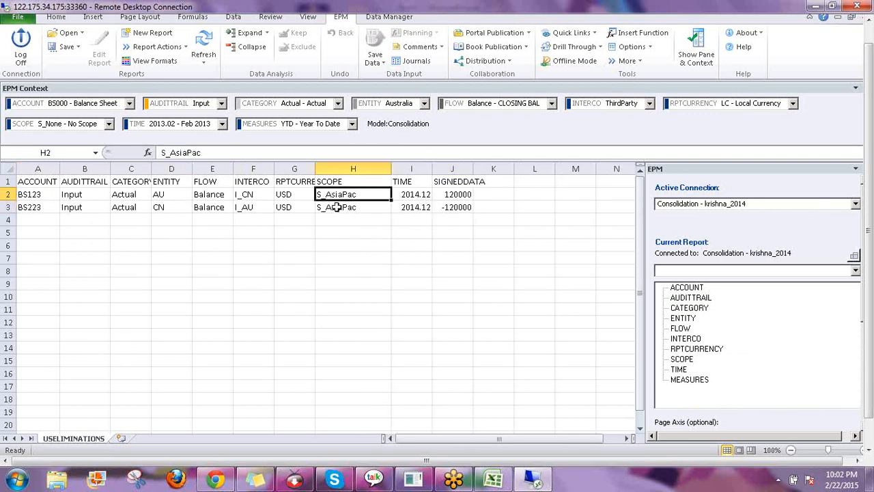
pyautogui.click(292, 194)
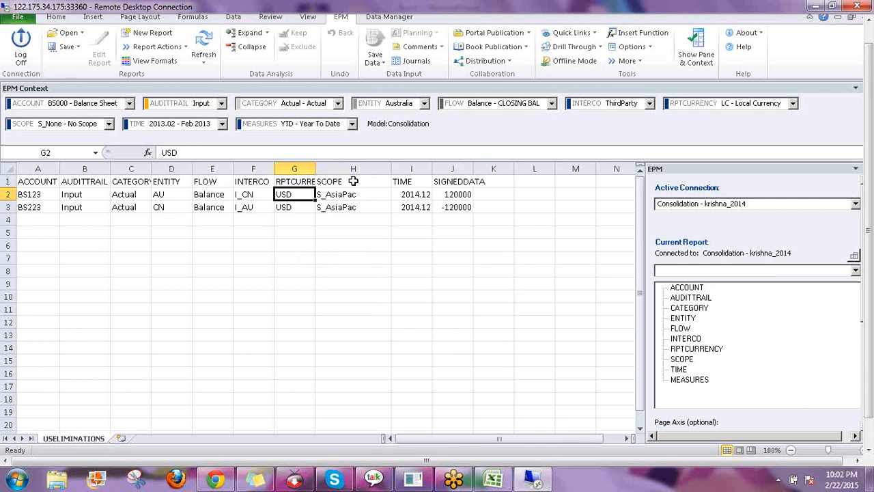
pyautogui.moveTo(340, 197); pyautogui.dragTo(341, 207)
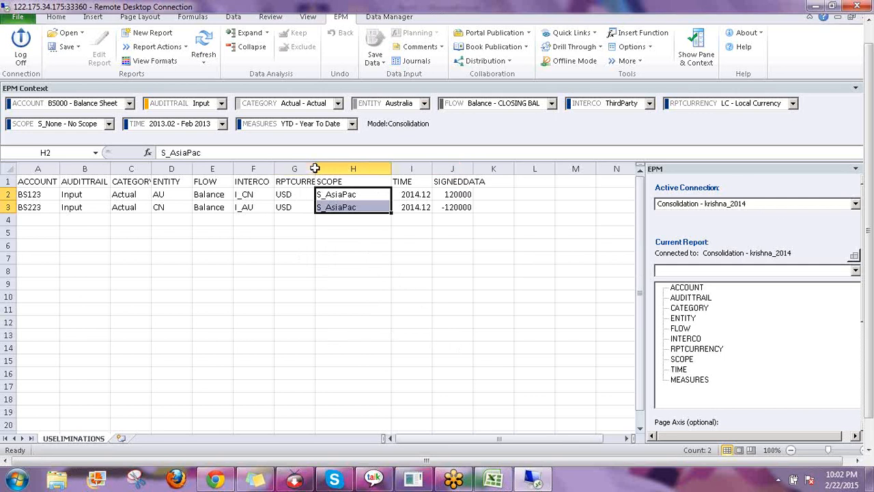
# Widen column G so the RPTCURRENCY heading shows fully, and check the USD values
pyautogui.moveTo(316, 162); pyautogui.dragTo(336, 162)
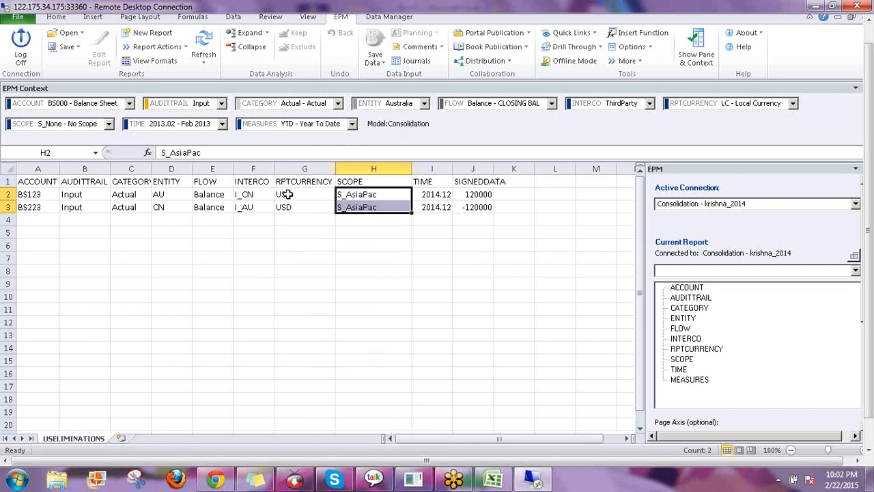
pyautogui.press('Left')
pyautogui.moveTo(292, 211); pyautogui.dragTo(293, 213)
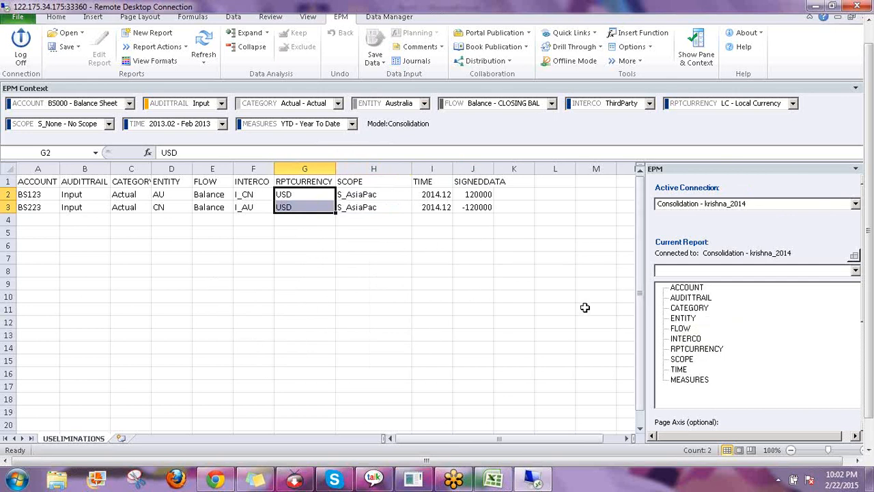
pyautogui.click(319, 272)
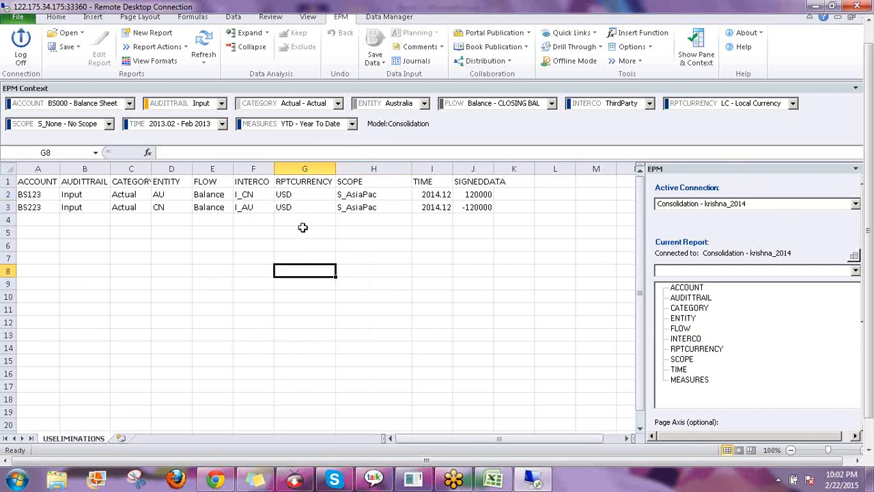
# Inspect the Balance, Input and 2014.12 time values in cells E2, B2 and I2
pyautogui.click(210, 194)
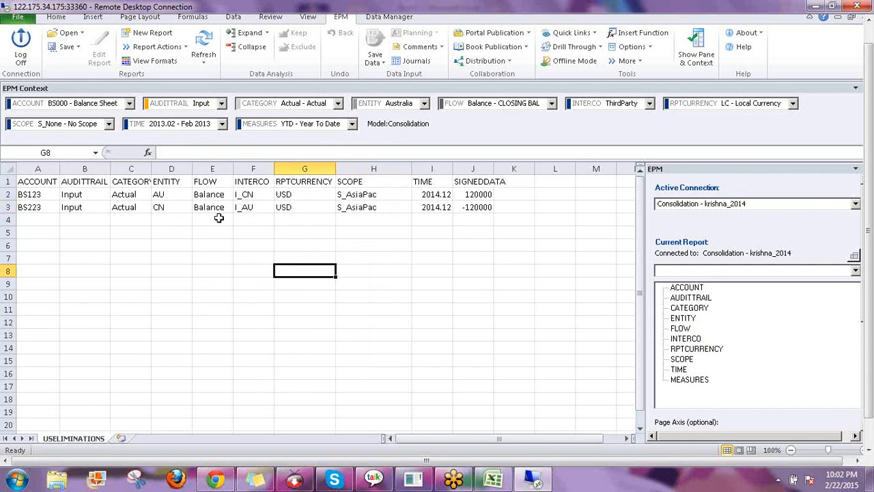
pyautogui.click(79, 194)
pyautogui.click(82, 216)
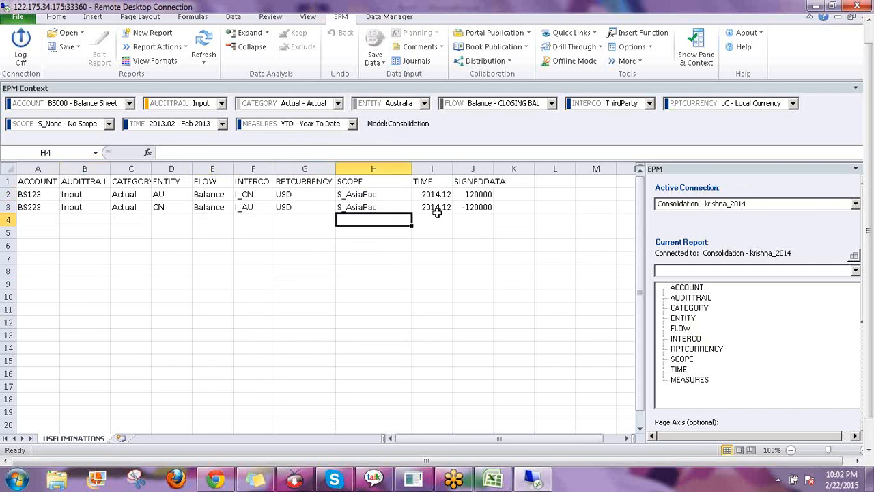
pyautogui.click(433, 193)
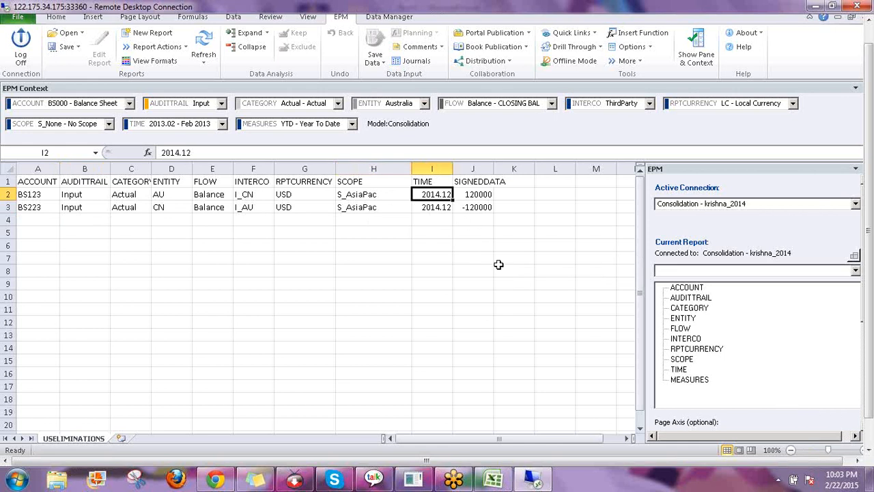
pyautogui.press('F2')
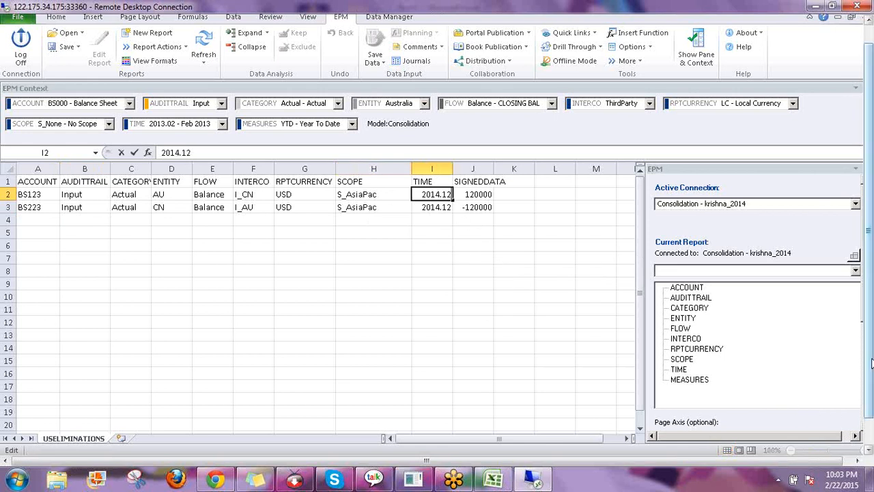
pyautogui.moveTo(871, 362); pyautogui.dragTo(869, 396)
# Move between the open workbooks, ending on the US_ELIM eliminations report
pyautogui.click(216, 441)
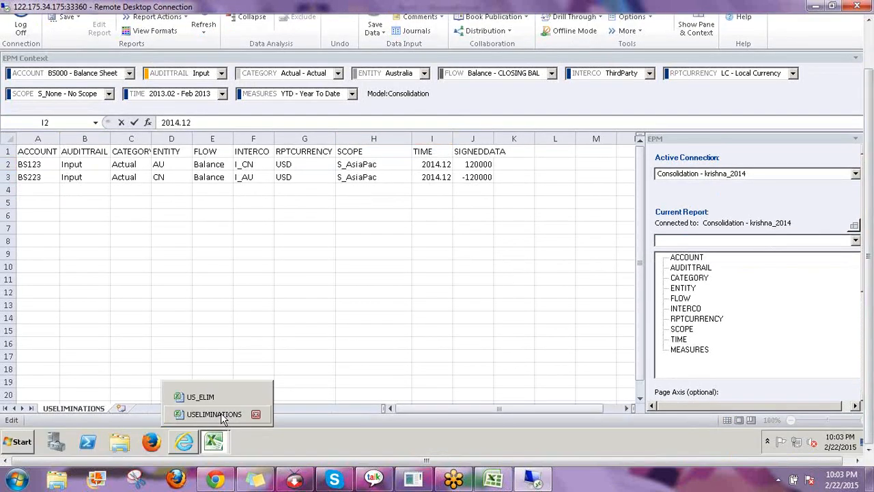
pyautogui.press('Escape')
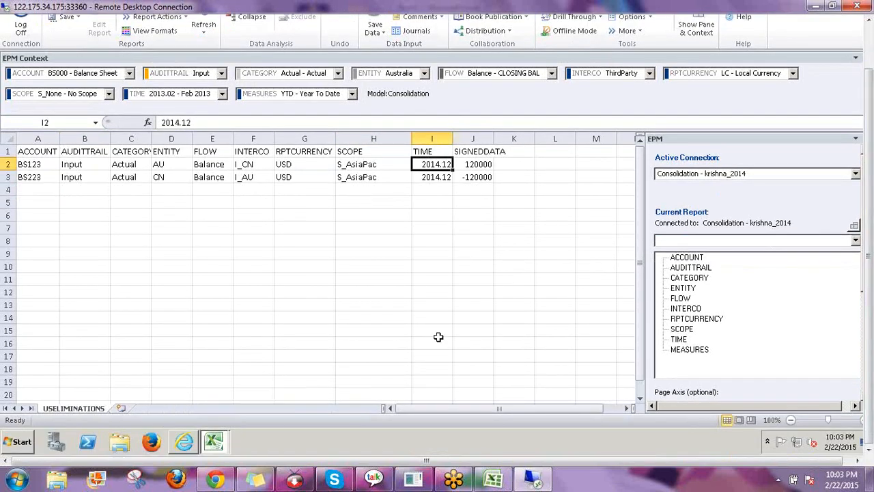
pyautogui.click(404, 307)
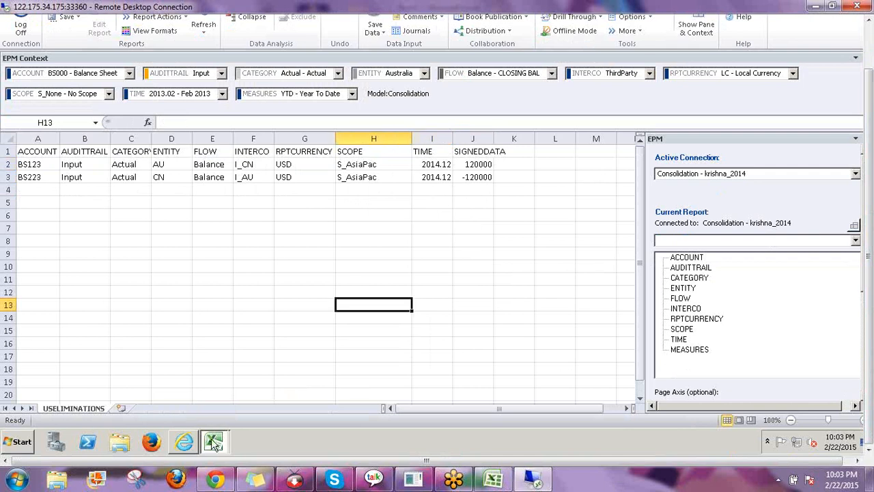
pyautogui.click(213, 443)
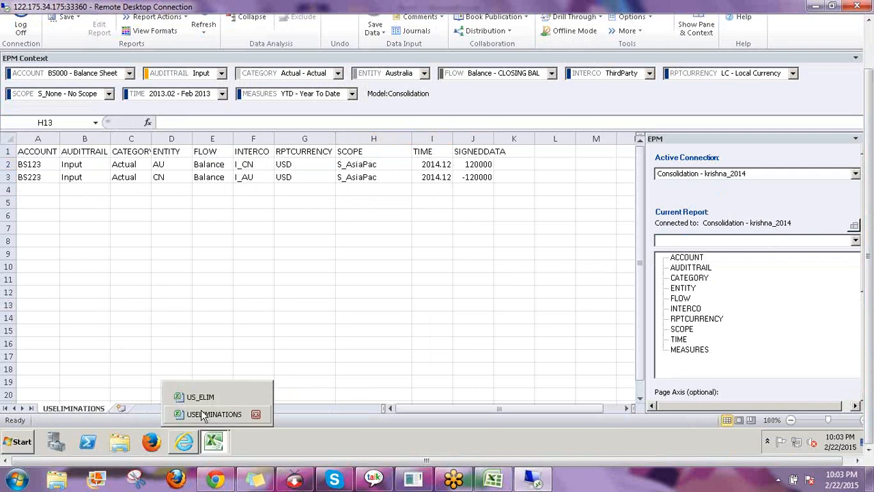
pyautogui.click(201, 414)
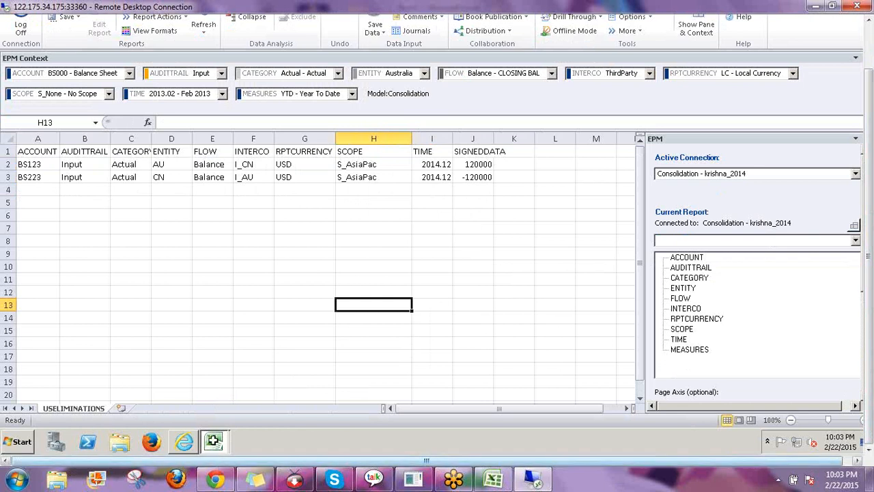
pyautogui.click(208, 439)
pyautogui.click(201, 396)
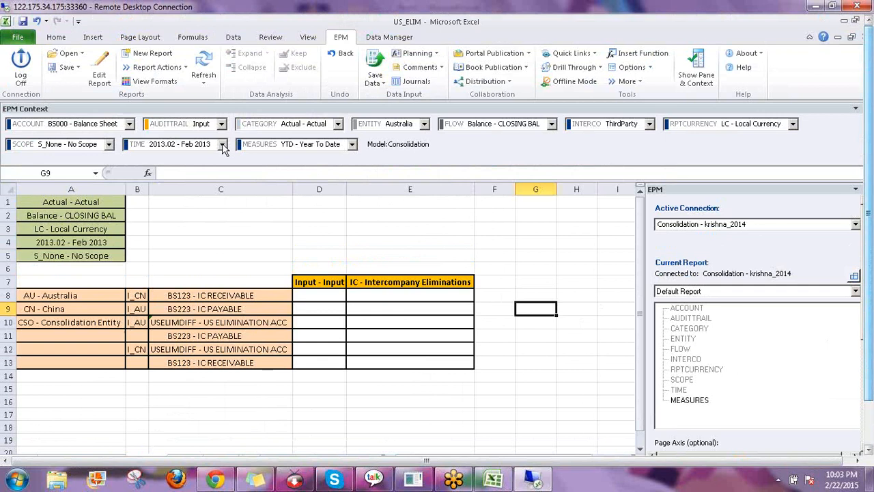
# Set the report context to 2014.12 - Dec 2014 and USD - US Dollar, then refresh
pyautogui.click(222, 144)
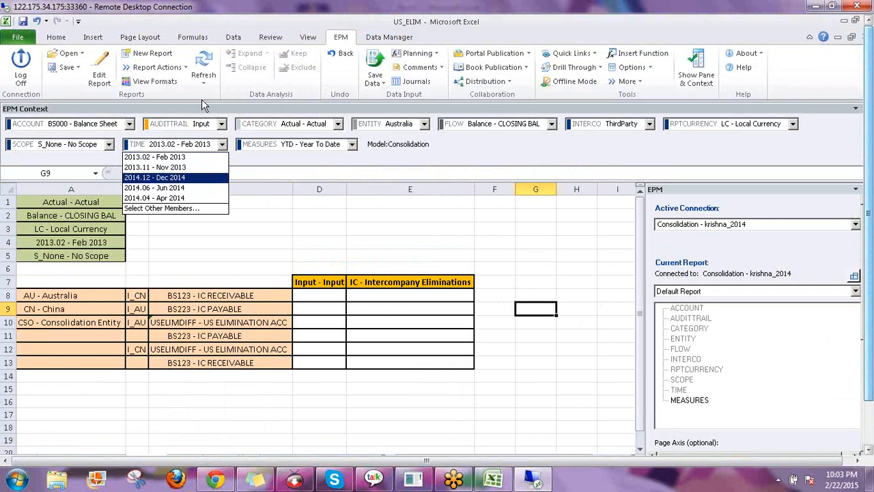
pyautogui.click(204, 61)
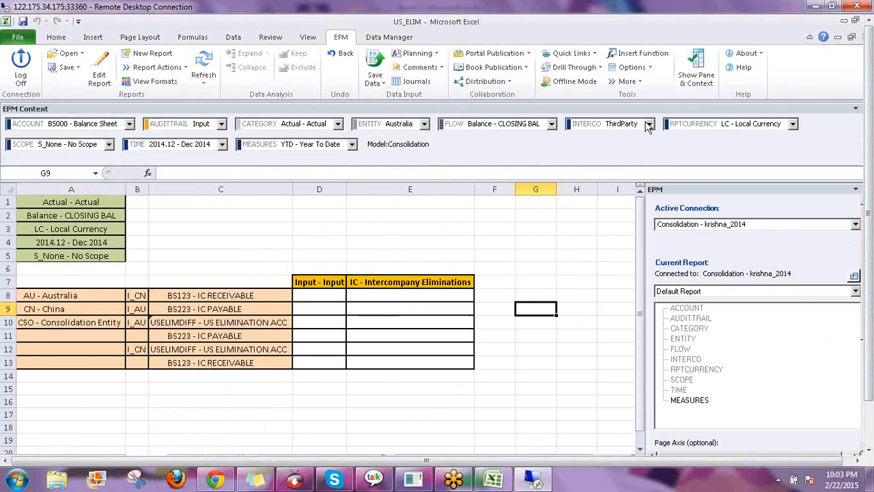
pyautogui.click(682, 127)
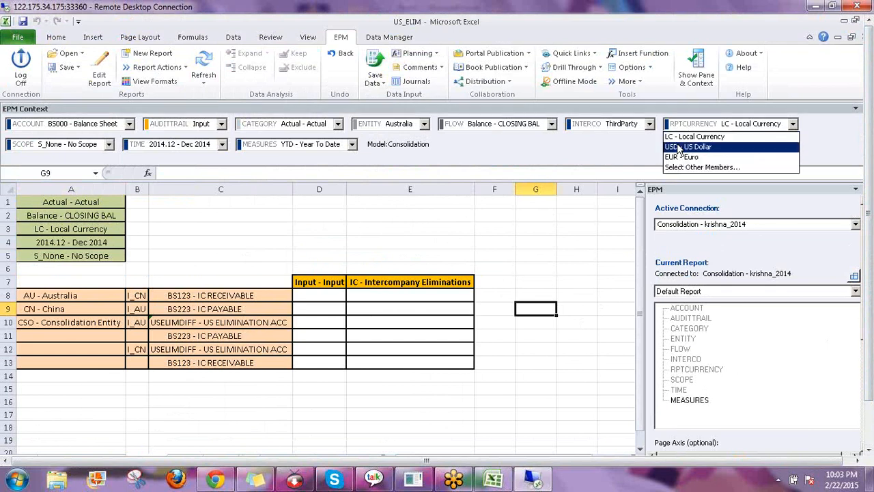
pyautogui.click(680, 147)
pyautogui.click(204, 71)
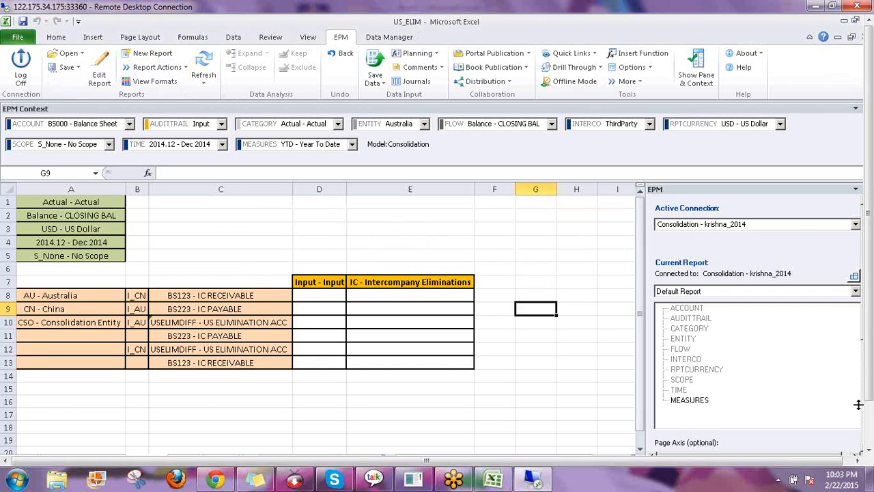
# Change the scope to S_AsiaPac - Asia Pacific and refresh the report again
pyautogui.click(109, 144)
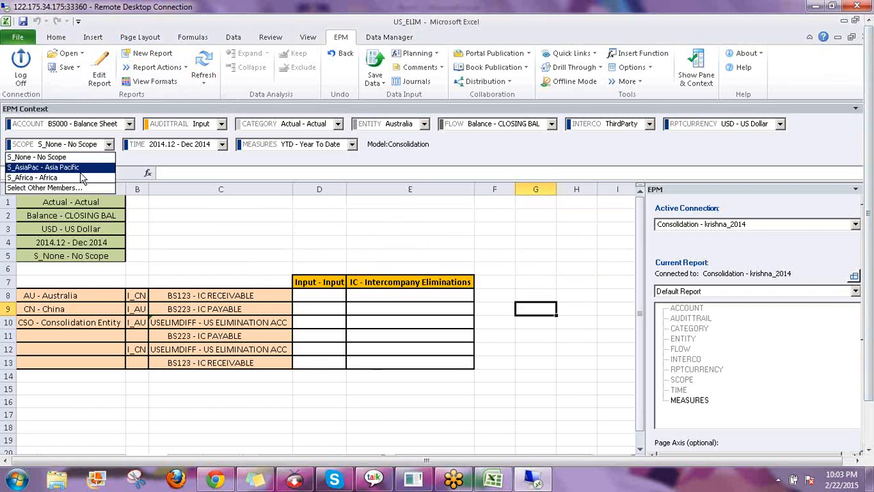
pyautogui.click(82, 167)
pyautogui.click(202, 69)
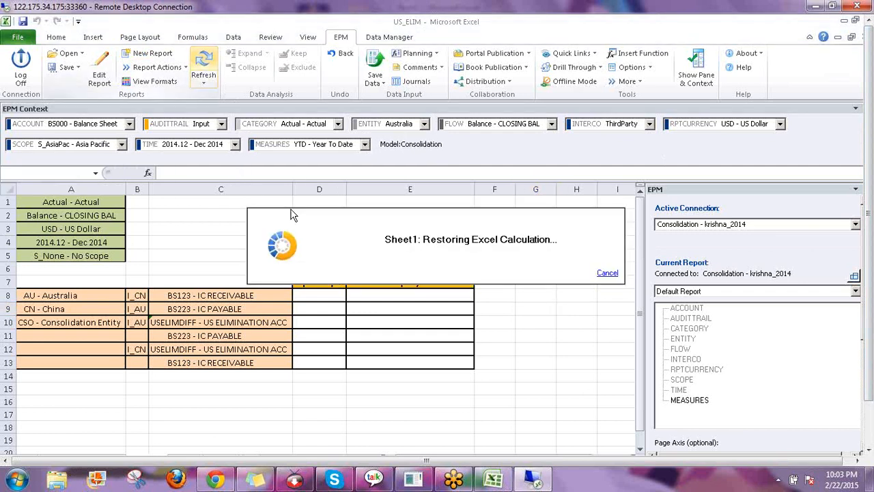
pyautogui.click(203, 68)
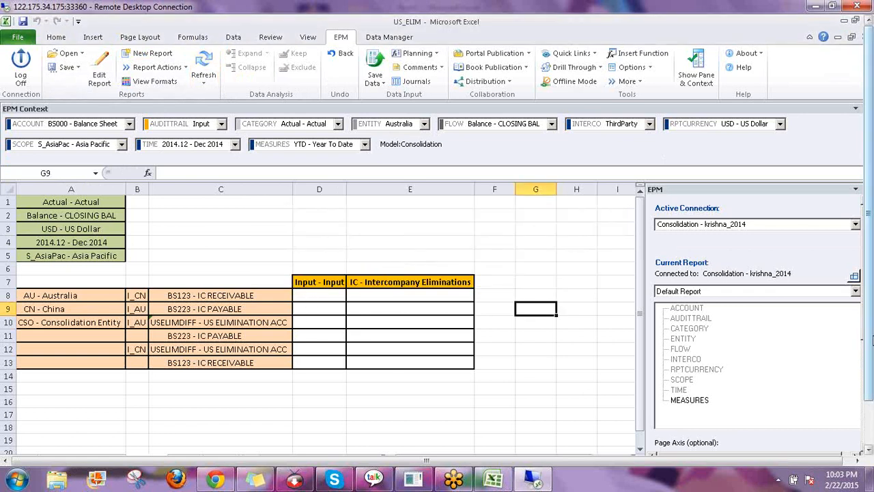
pyautogui.moveTo(869, 352); pyautogui.dragTo(867, 406)
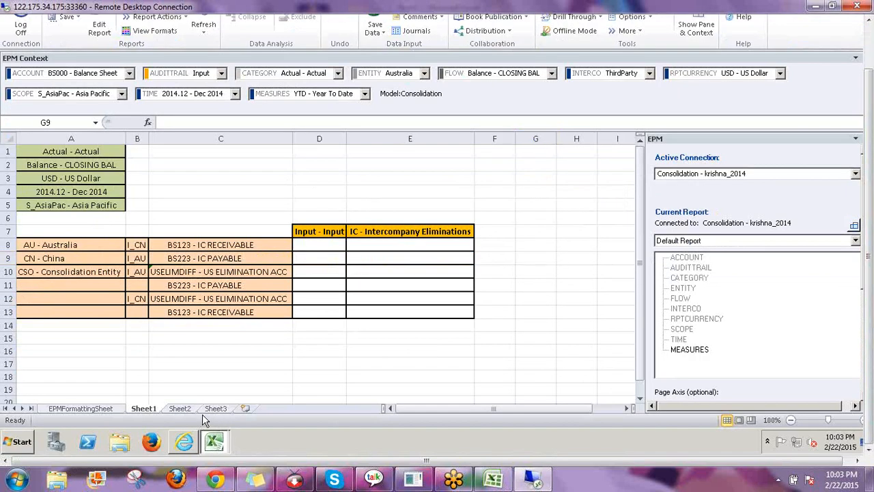
# Move between the US_ELIM and USELIMINATIONS workbooks, ending on USELIMINATIONS
pyautogui.click(213, 442)
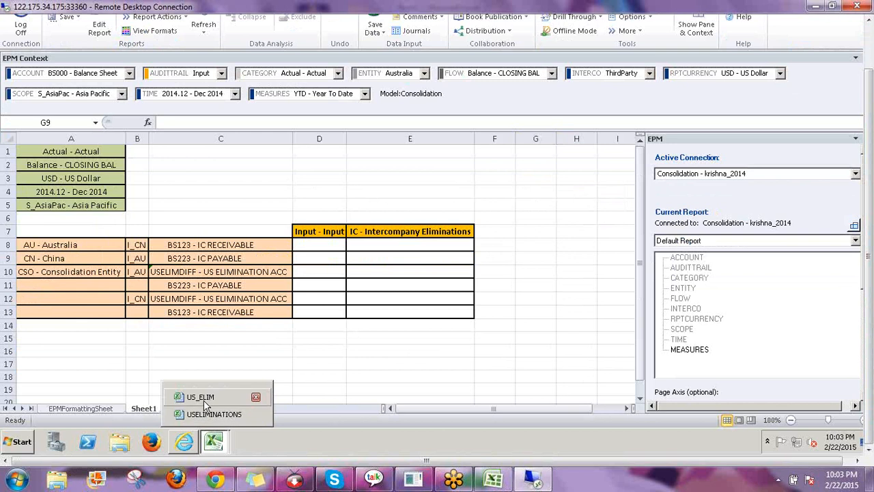
pyautogui.click(205, 403)
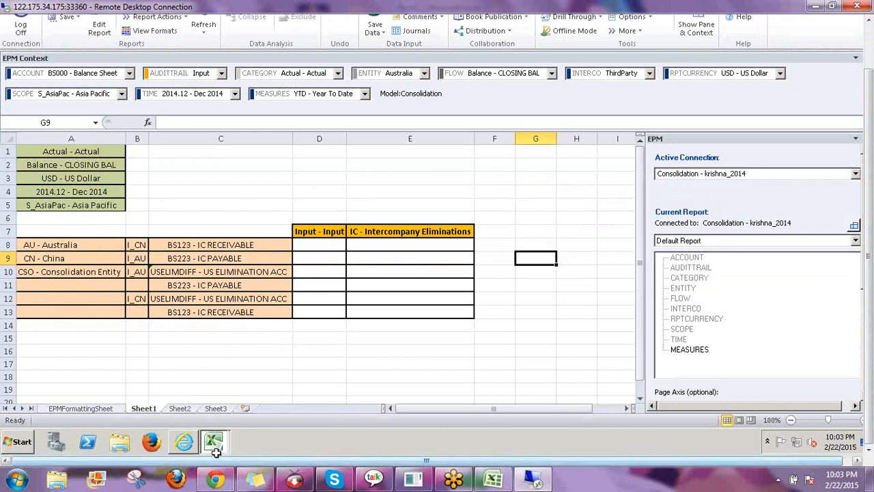
pyautogui.click(214, 442)
pyautogui.click(219, 413)
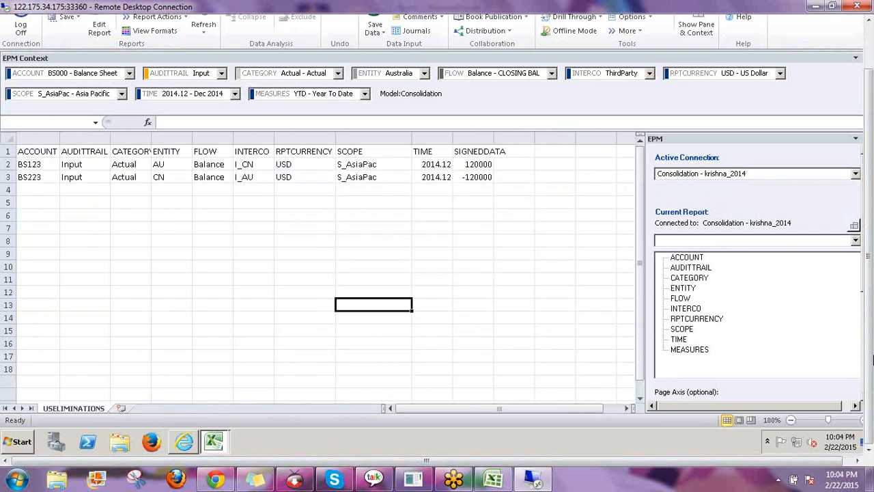
pyautogui.moveTo(868, 371); pyautogui.dragTo(868, 324)
pyautogui.click(171, 264)
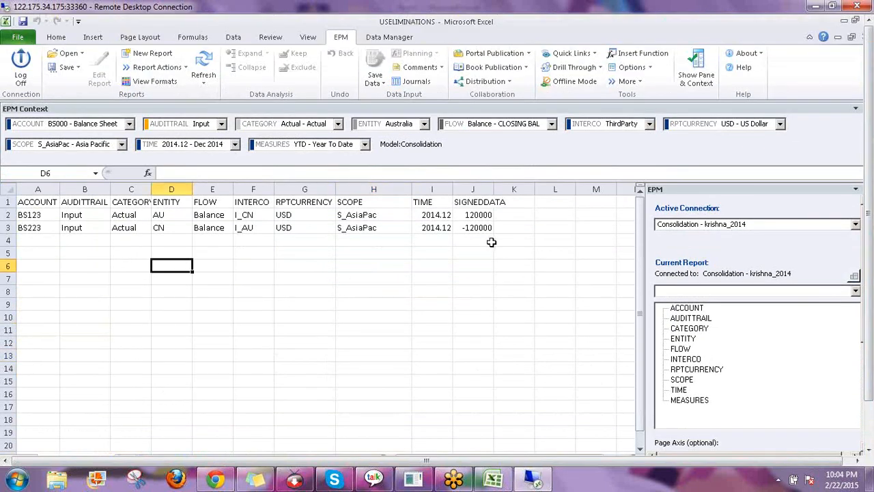
pyautogui.click(583, 461)
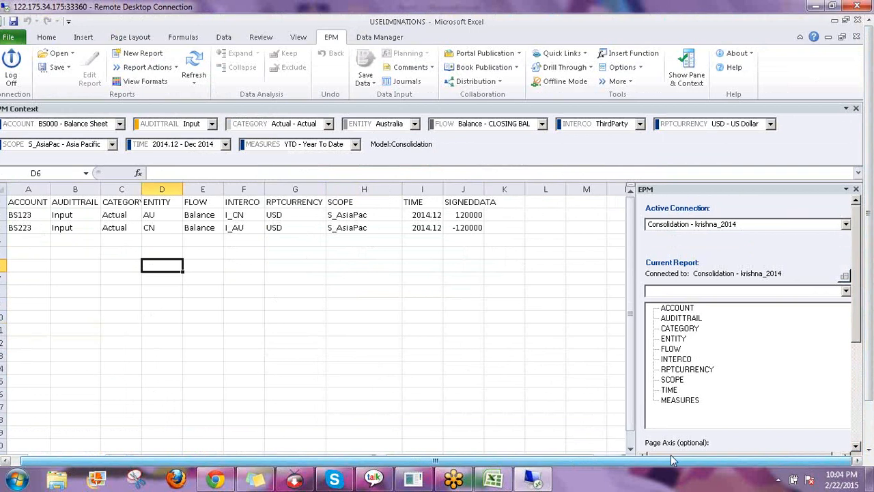
# Close USELIMINATIONS.csv, saving the changes and keeping CSV format
pyautogui.click(858, 21)
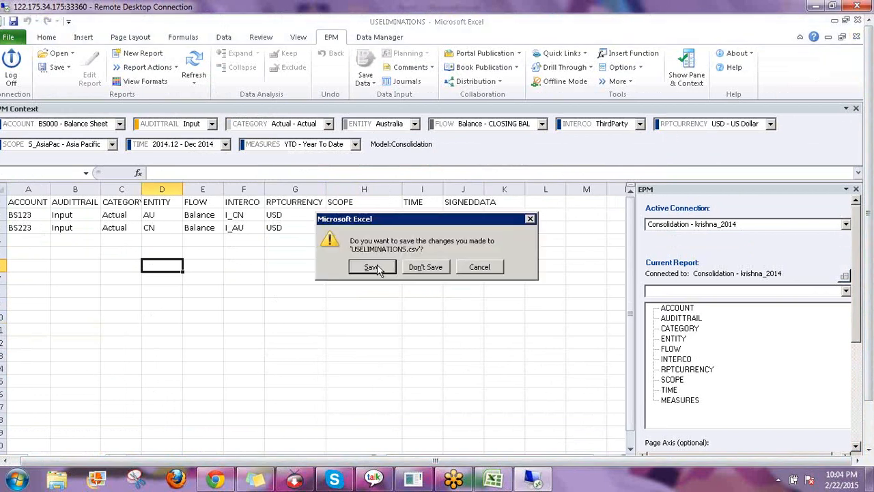
pyautogui.click(373, 267)
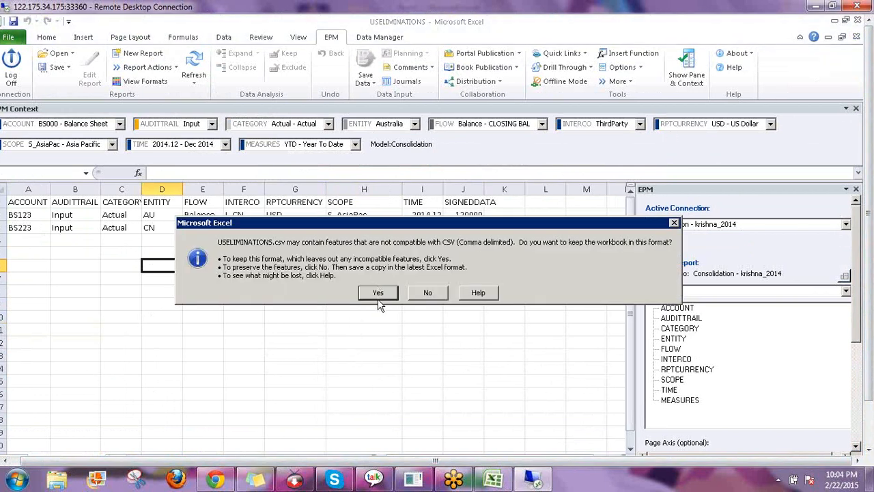
pyautogui.click(377, 298)
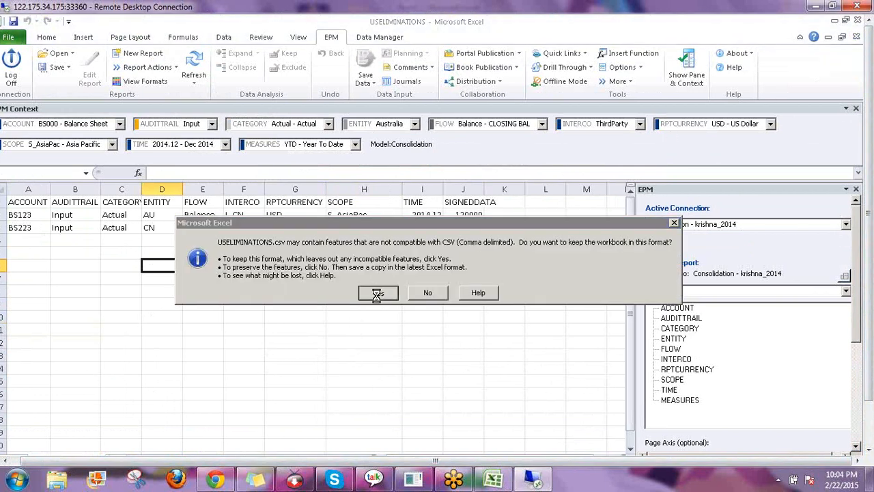
pyautogui.click(366, 231)
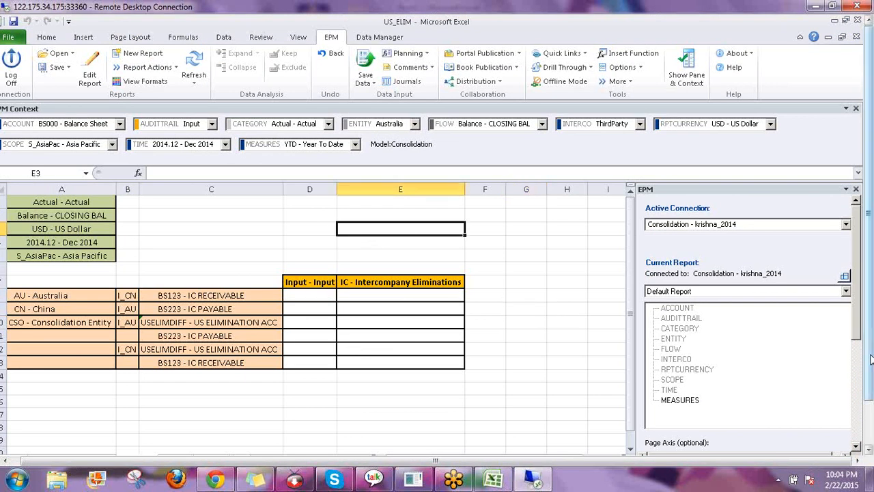
pyautogui.click(380, 37)
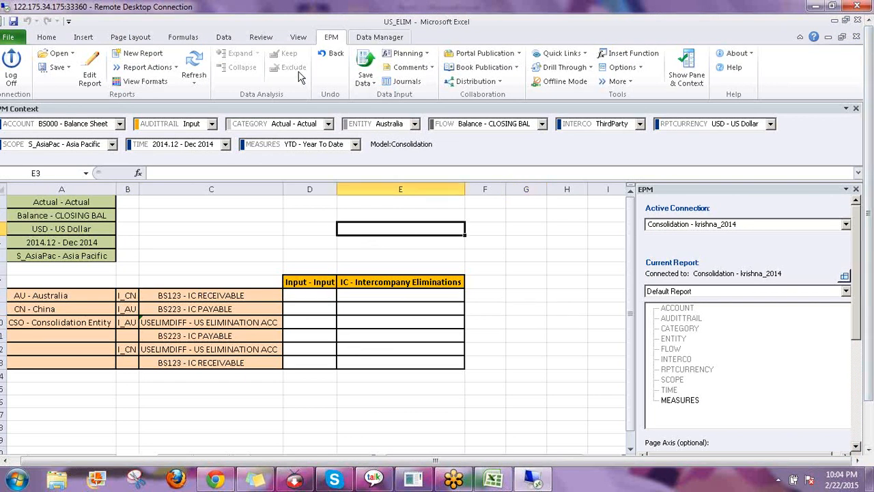
# Choose Desktop\USELIMINATIONS.csv as the local file for Data Manager's Upload Data
pyautogui.click(172, 54)
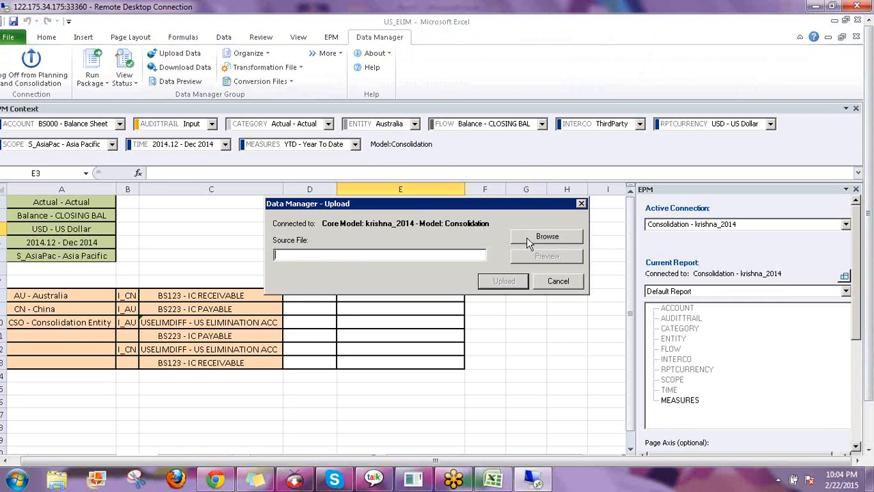
pyautogui.click(527, 239)
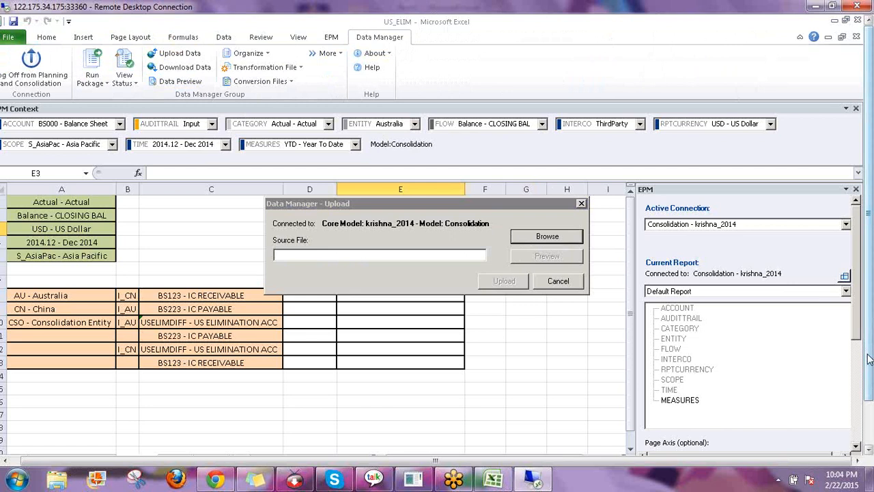
pyautogui.moveTo(868, 359); pyautogui.dragTo(868, 403)
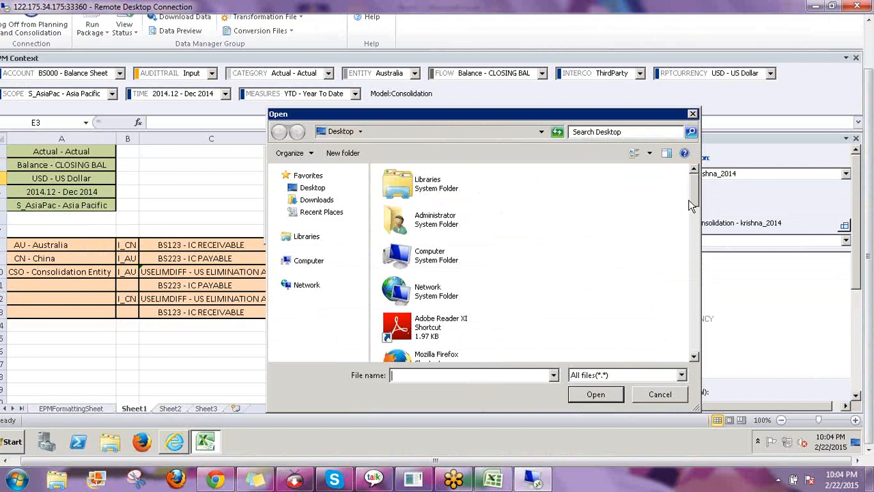
pyautogui.moveTo(693, 185); pyautogui.dragTo(693, 355)
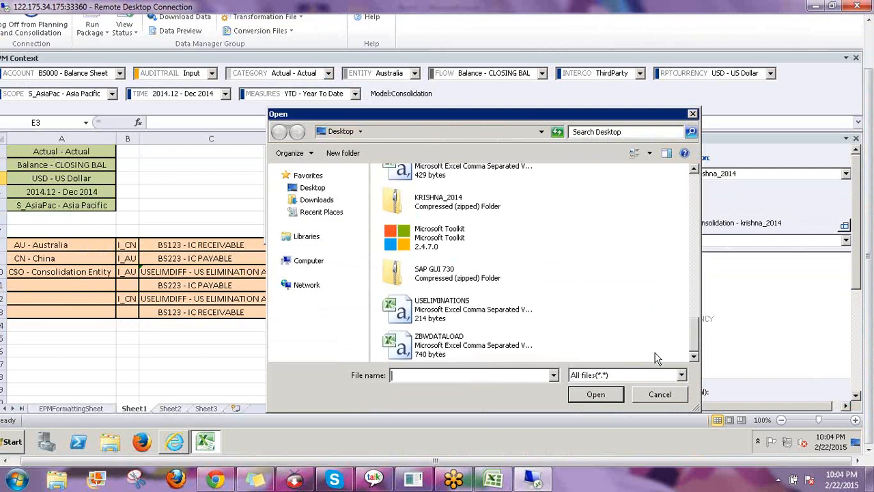
pyautogui.click(442, 309)
pyautogui.click(601, 394)
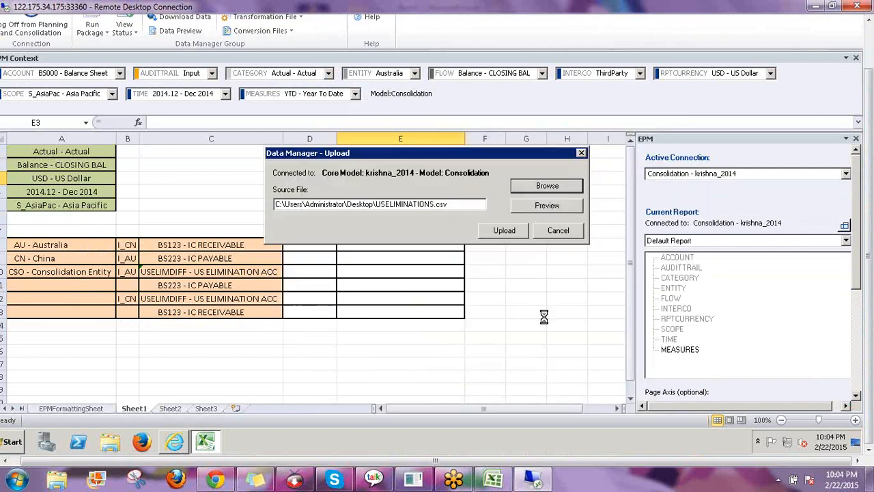
pyautogui.click(503, 233)
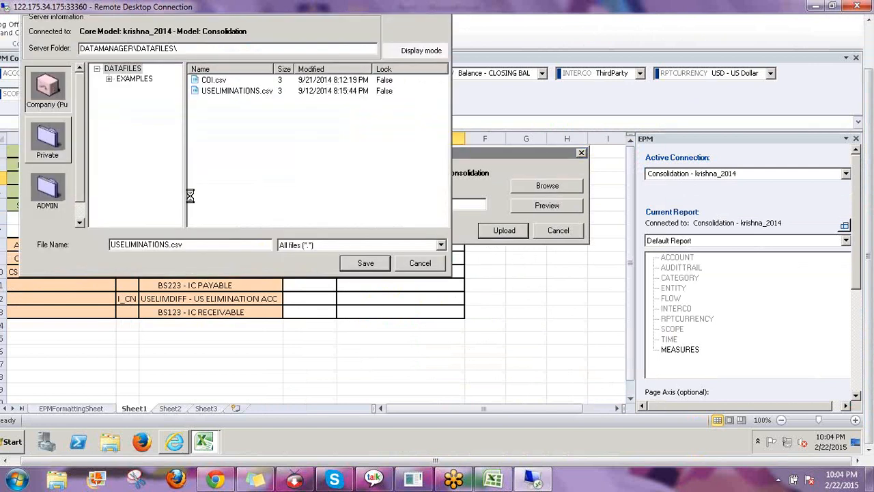
# Save it over the existing USELIMINATIONS.csv in the server DATAFILES folder and confirm success
pyautogui.click(222, 90)
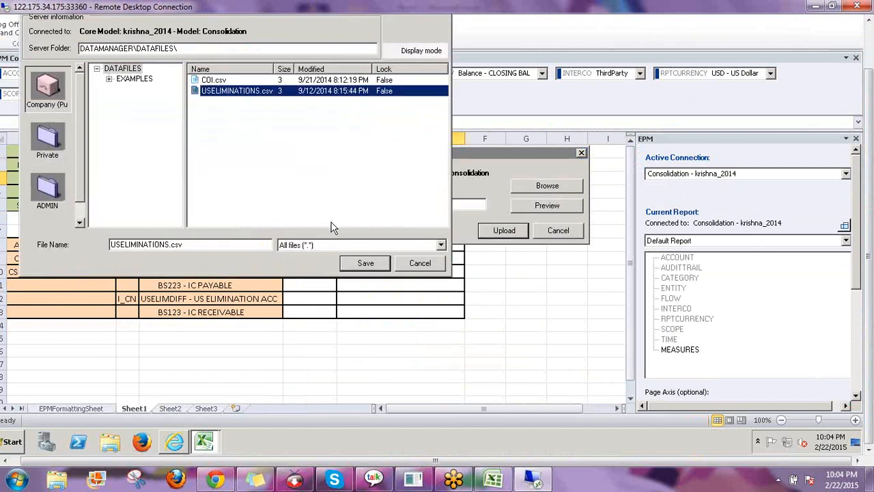
pyautogui.click(366, 263)
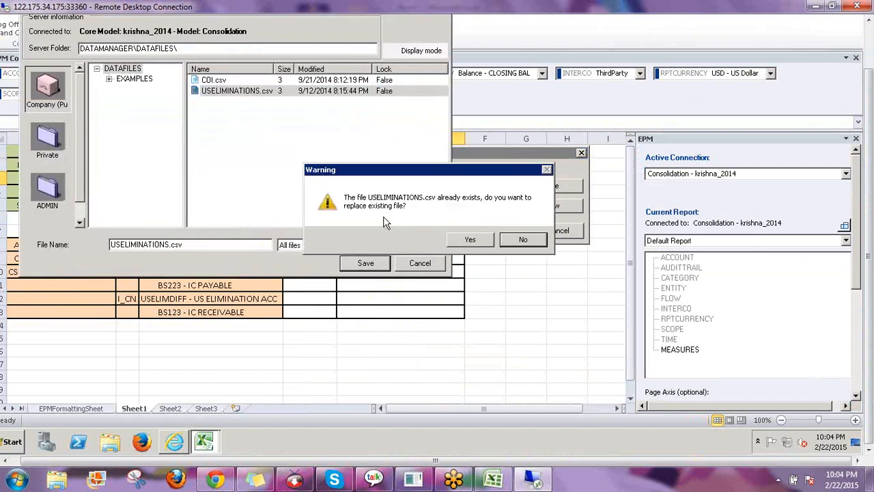
pyautogui.click(473, 240)
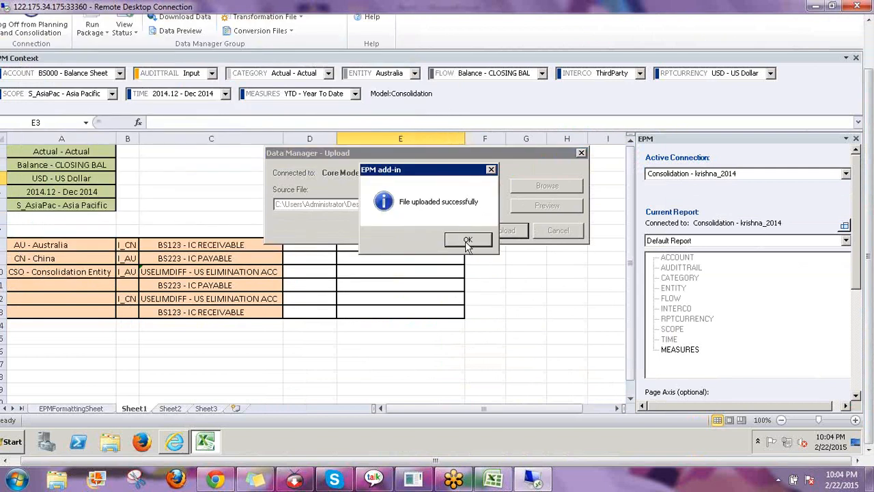
pyautogui.press('Return')
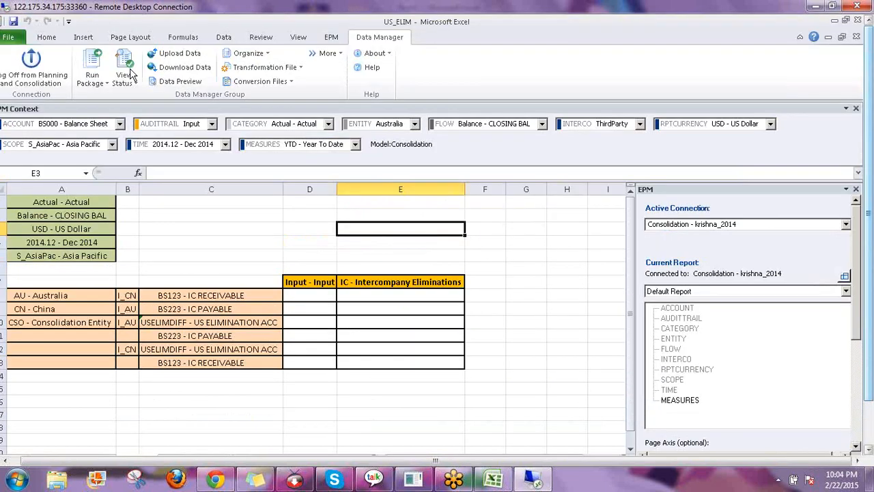
pyautogui.click(96, 81)
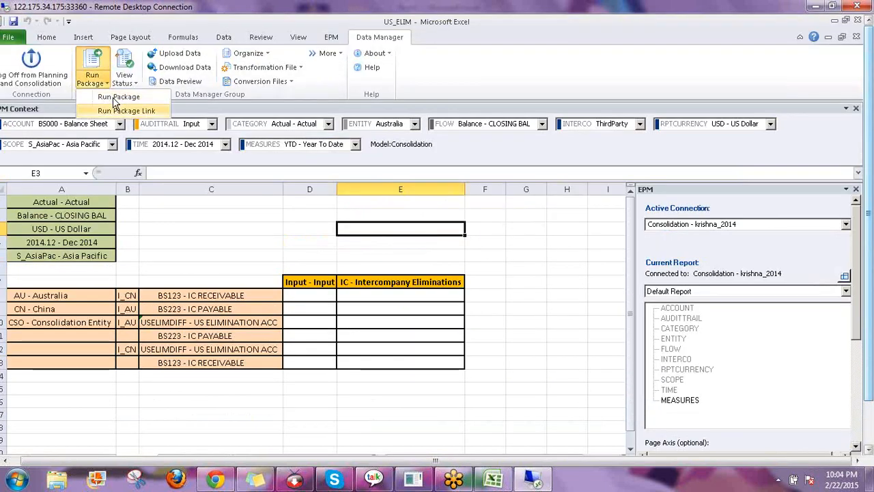
pyautogui.click(252, 145)
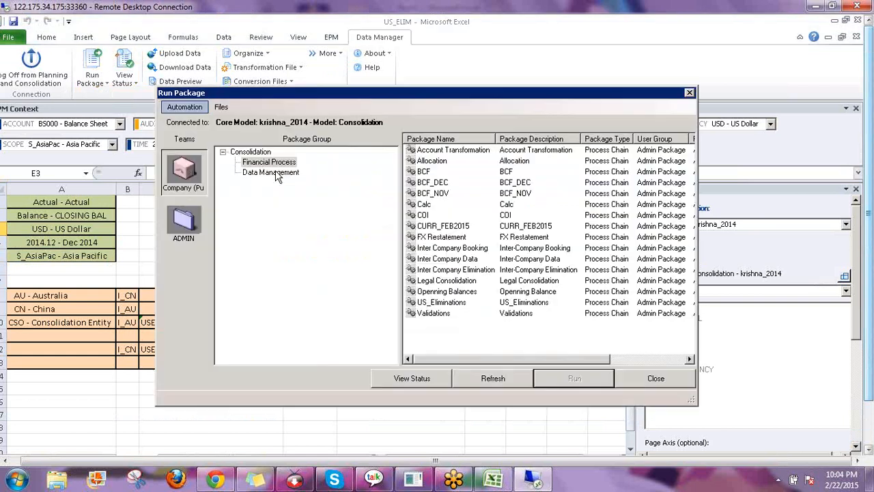
# Run Import Transaction Data Last Overwrite Mode with USELIMINATIONS.csv as the import file
pyautogui.click(276, 172)
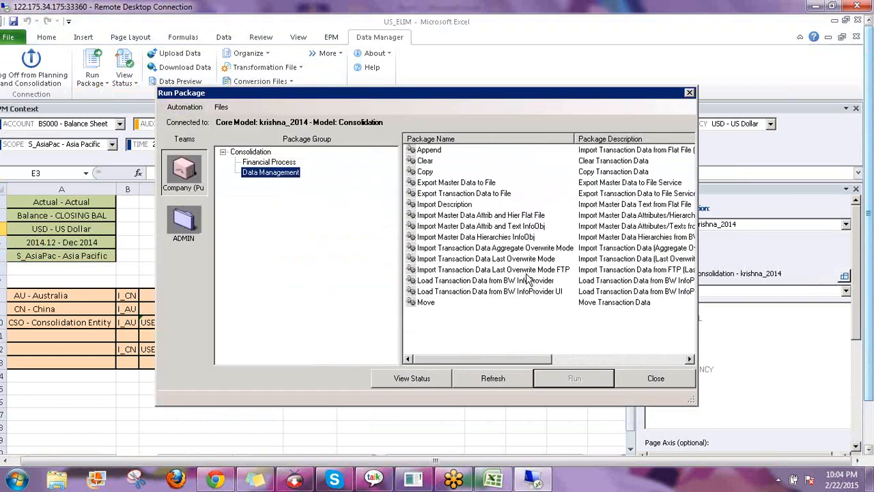
pyautogui.click(517, 259)
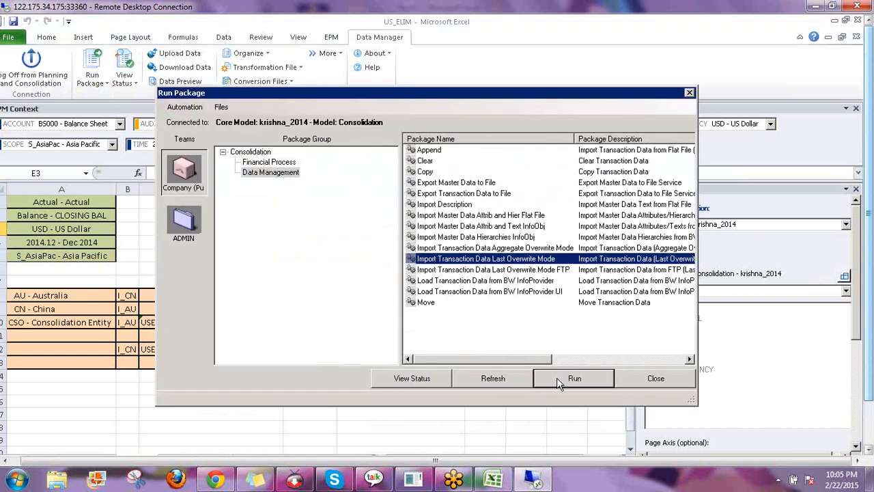
pyautogui.click(558, 384)
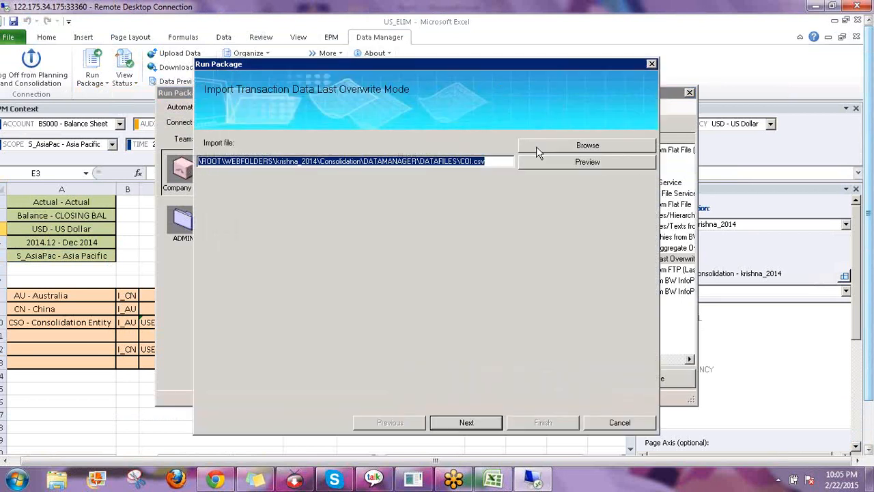
pyautogui.click(540, 148)
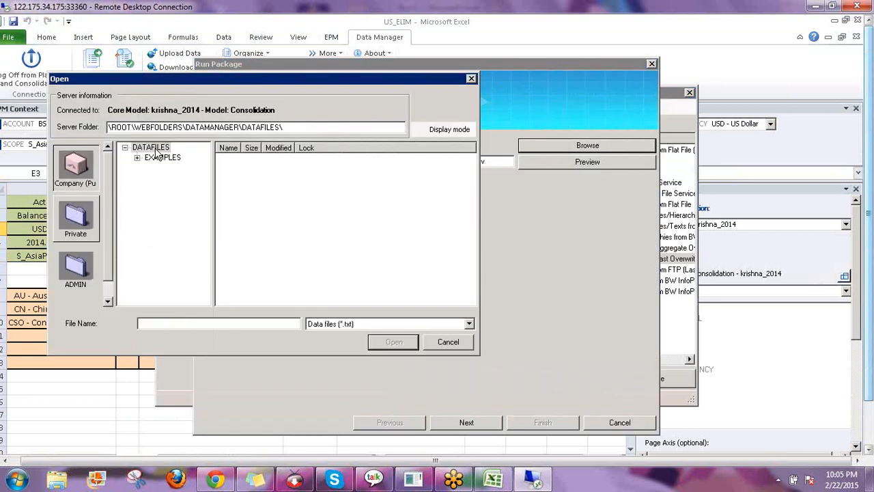
pyautogui.click(329, 324)
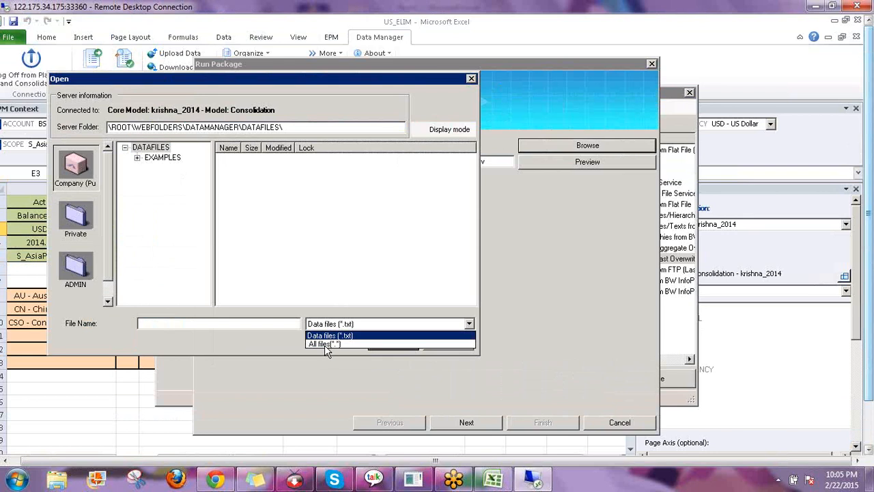
pyautogui.click(326, 344)
pyautogui.click(254, 170)
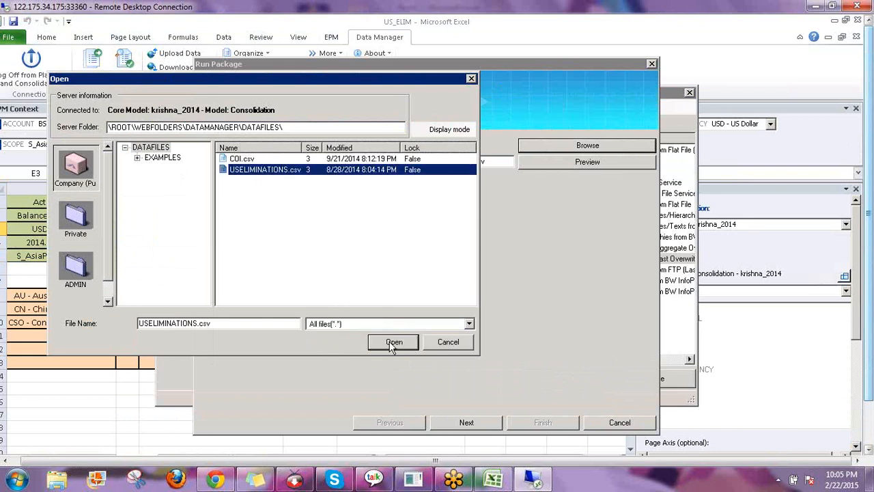
pyautogui.click(390, 343)
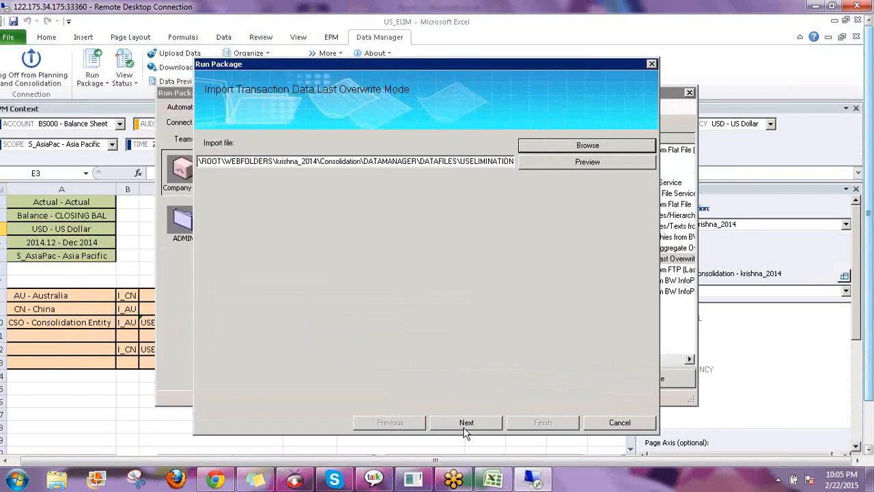
# Use the FLATFILE-UPLOAD.xls transformation, keep the default options, and launch the import
pyautogui.click(466, 422)
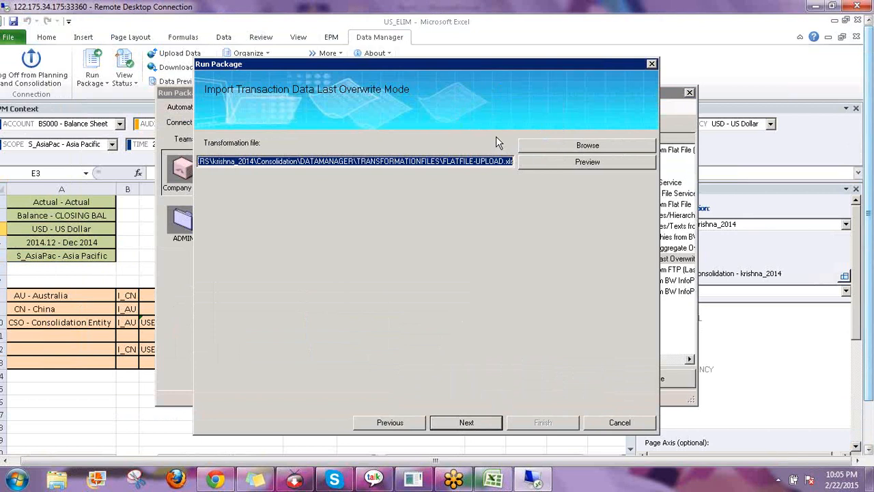
pyautogui.click(529, 145)
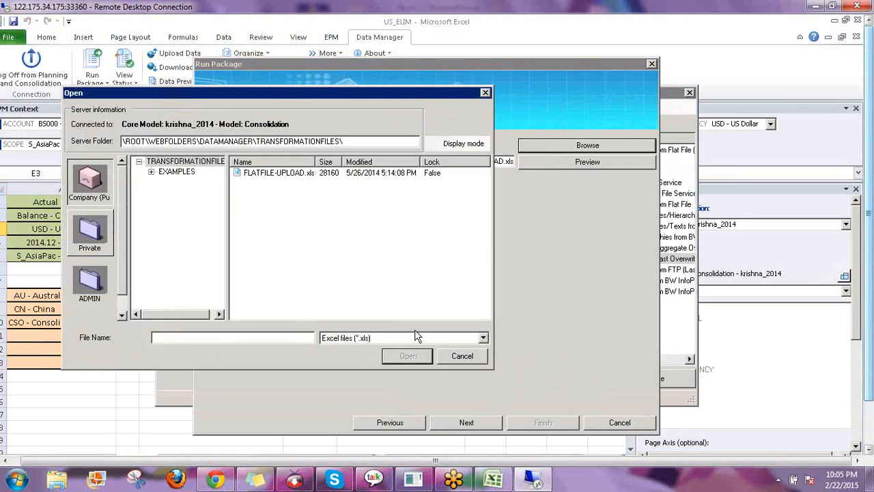
pyautogui.click(273, 172)
pyautogui.click(407, 356)
pyautogui.click(465, 422)
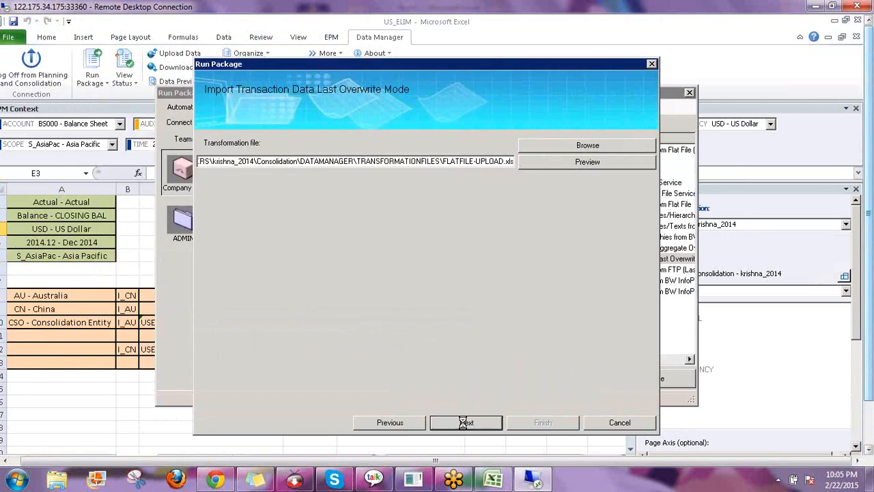
pyautogui.click(467, 423)
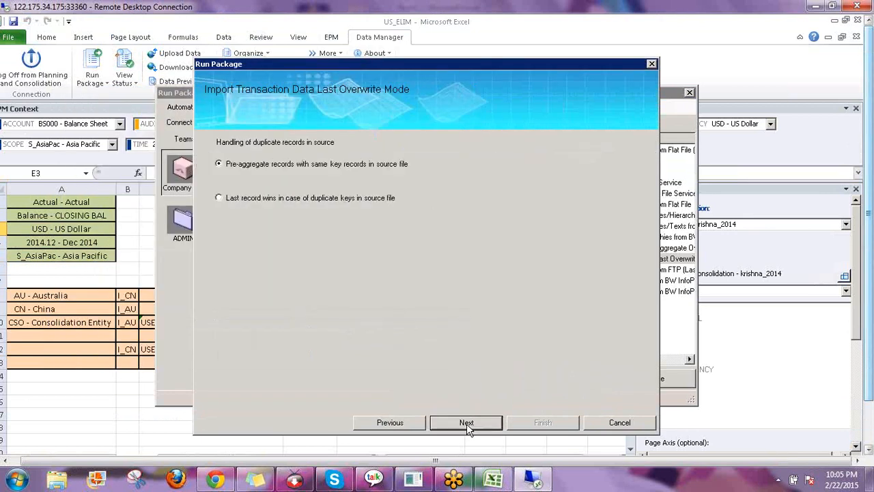
pyautogui.click(467, 423)
pyautogui.click(467, 424)
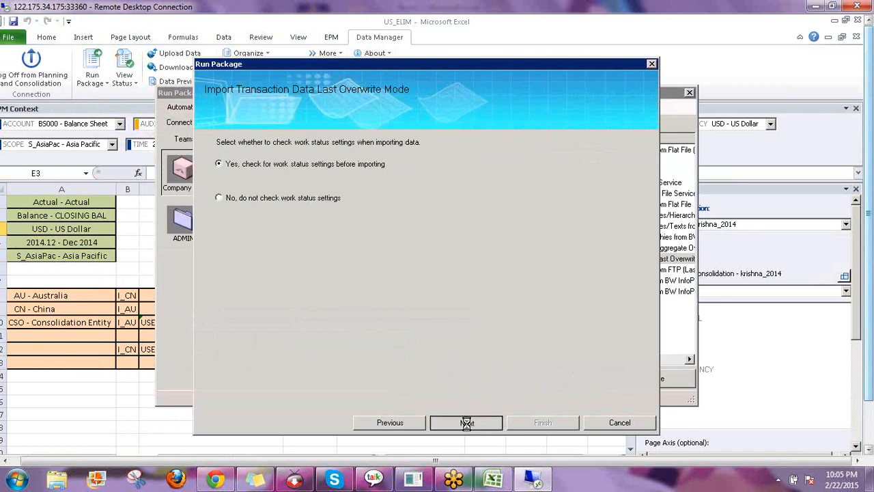
pyautogui.click(524, 423)
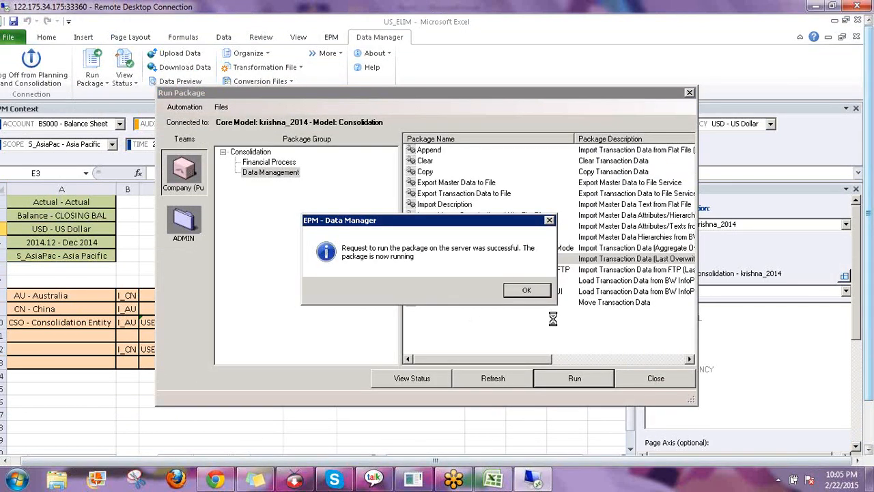
# Watch the import run with 5-second auto-refresh until it shows Succeeded, then close both dialogs
pyautogui.press('Return')
pyautogui.click(493, 380)
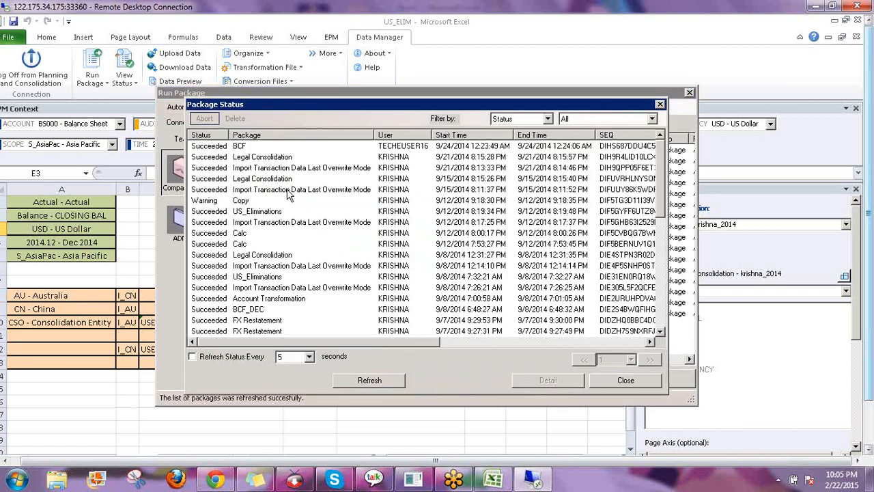
pyautogui.moveTo(660, 194); pyautogui.dragTo(677, 349)
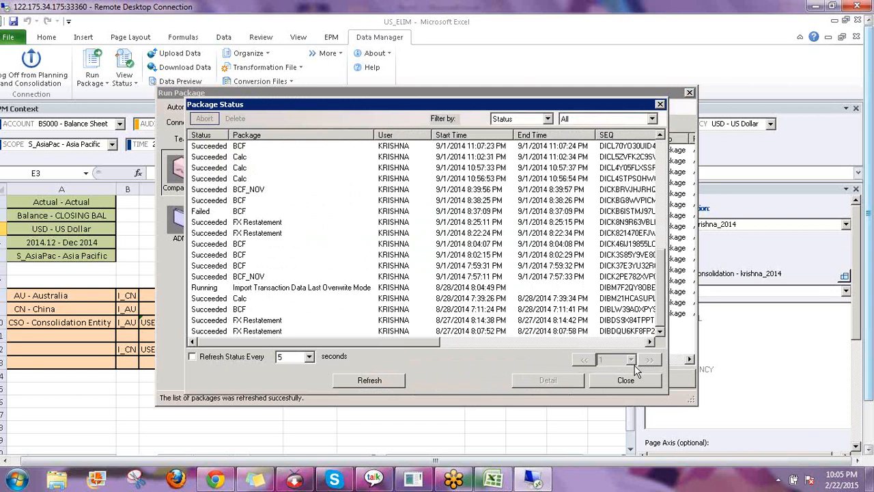
pyautogui.click(357, 288)
pyautogui.click(210, 357)
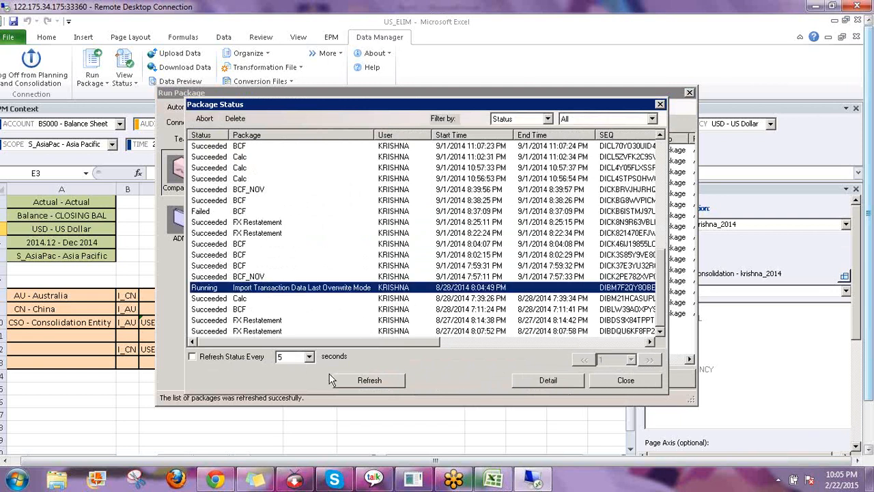
pyautogui.click(359, 381)
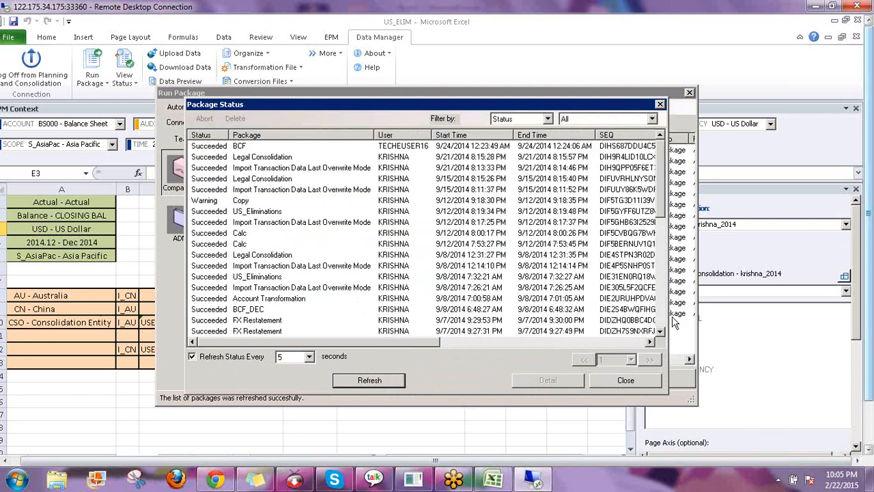
pyautogui.scroll(-9, 646, 341)
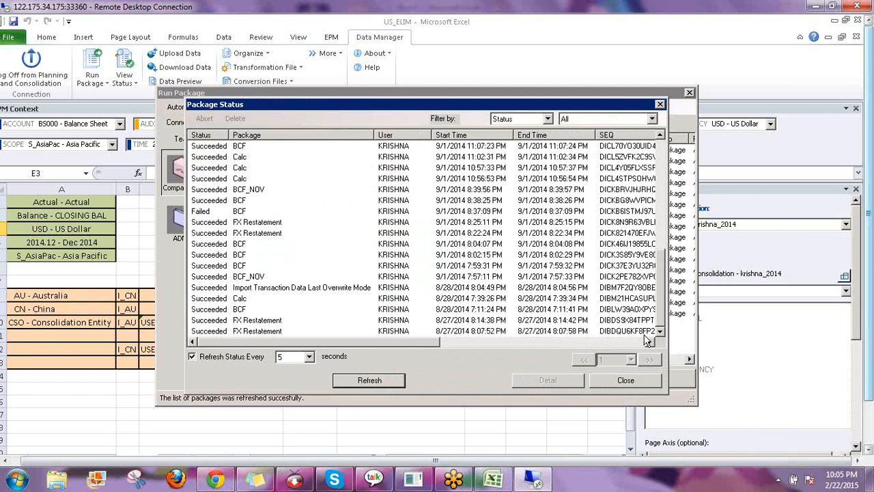
pyautogui.click(279, 291)
pyautogui.click(626, 382)
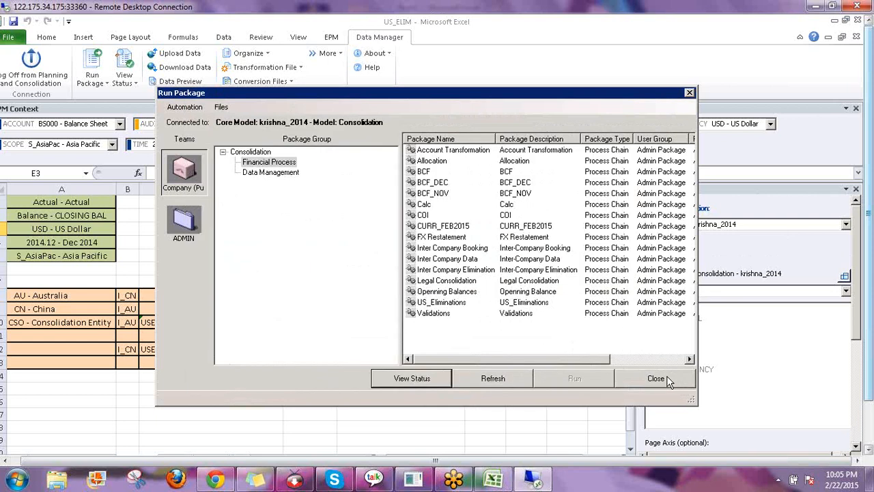
pyautogui.click(631, 383)
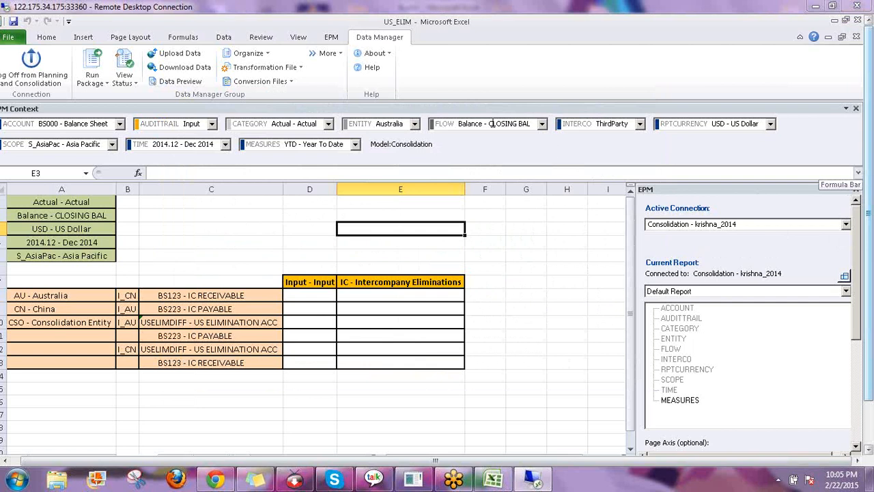
# Refresh the US_ELIM report to show the 120,000 inputs, then select Australia and China rows A8:D9
pyautogui.click(331, 37)
pyautogui.click(195, 68)
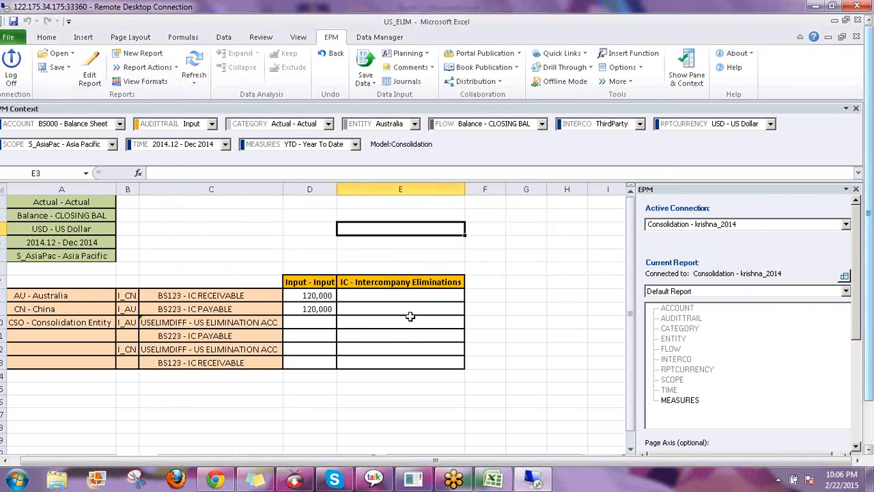
pyautogui.click(312, 296)
pyautogui.scroll(-2, 871, 336)
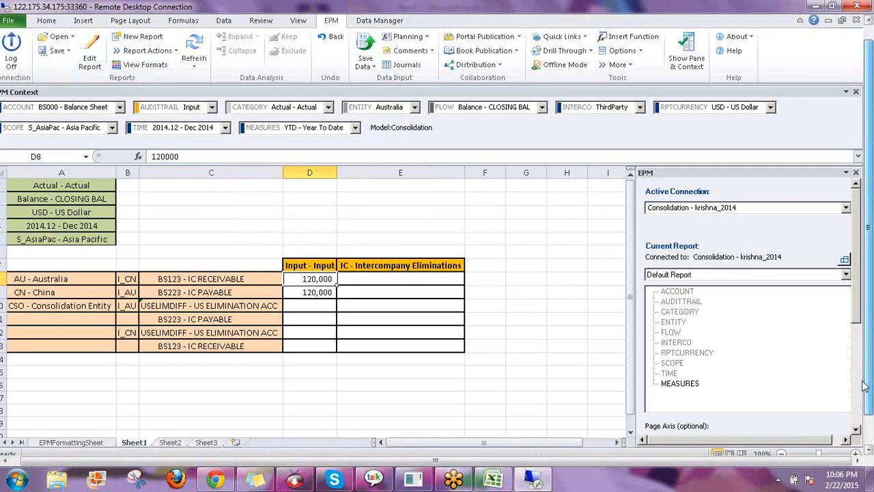
pyautogui.moveTo(67, 249); pyautogui.dragTo(314, 257)
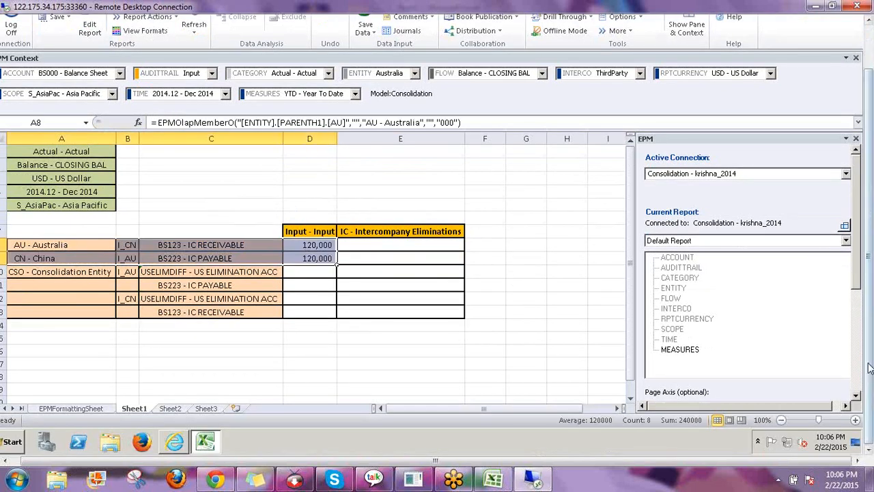
pyautogui.scroll(2, 870, 356)
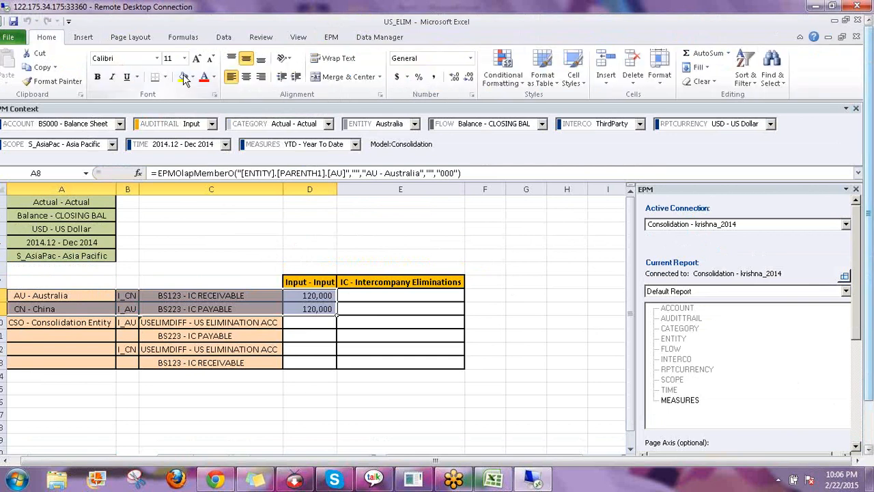
# Fill A8:D9 yellow and check the Australia row: I_CN, BS123 - IC RECEIVABLE, 120,000
pyautogui.click(183, 77)
pyautogui.click(59, 295)
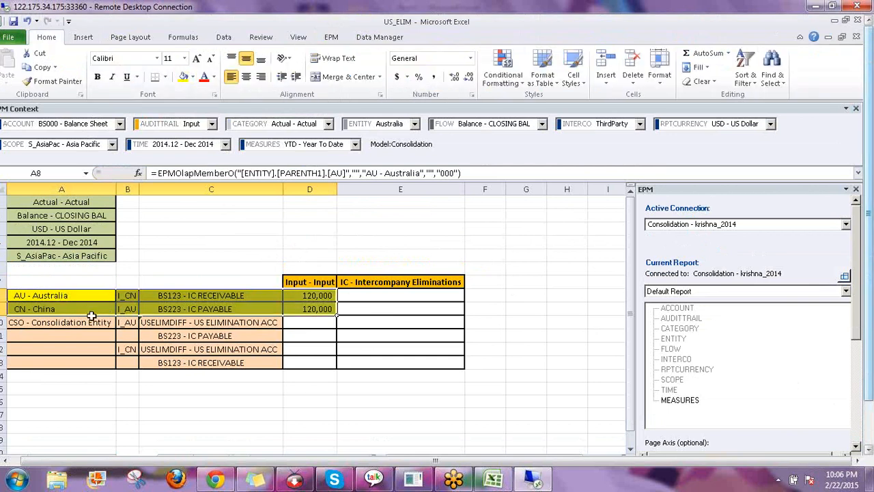
pyautogui.click(130, 294)
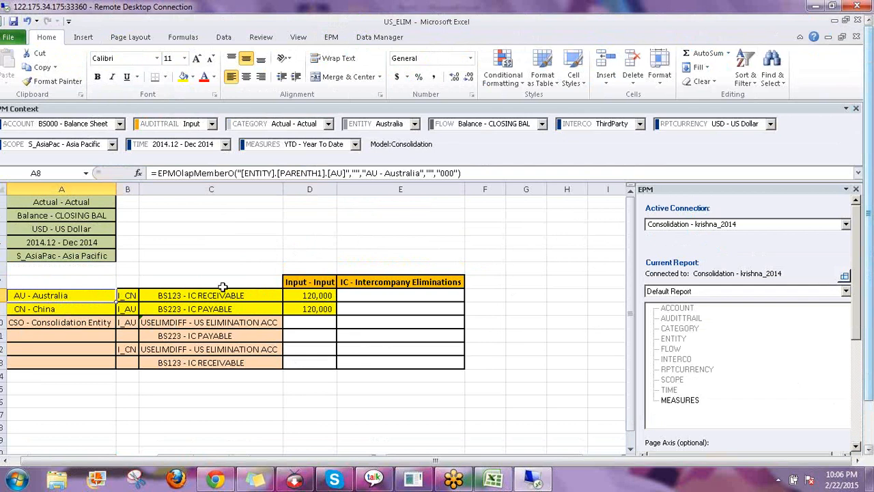
pyautogui.click(221, 297)
pyautogui.click(127, 295)
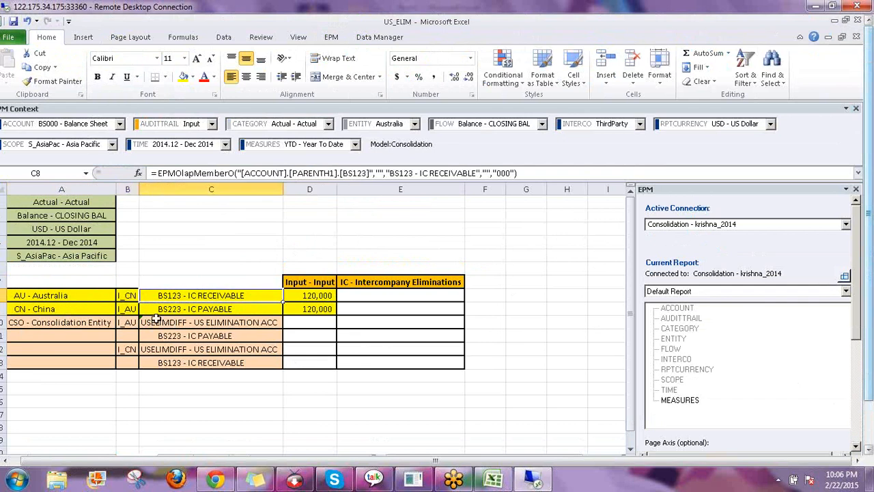
pyautogui.click(298, 293)
# Check the China row: CN, I_AU, BS223 - IC PAYABLE and 120,000 input
pyautogui.click(71, 307)
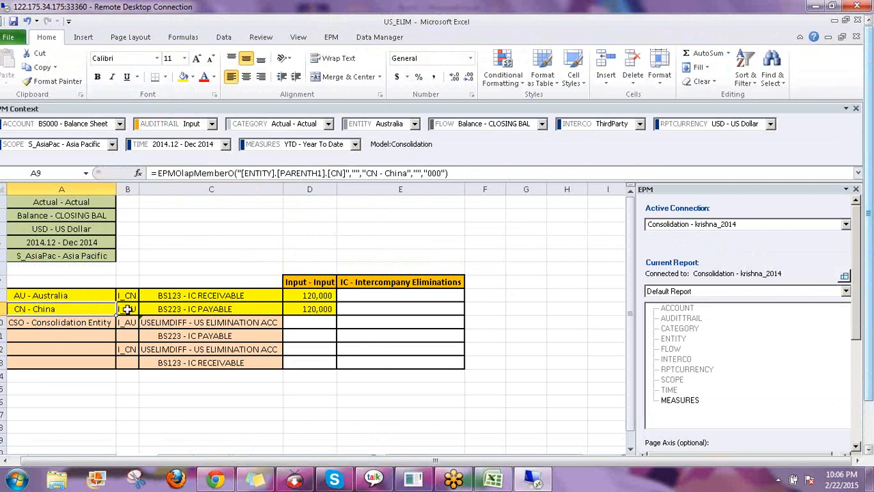
pyautogui.click(127, 308)
pyautogui.click(213, 311)
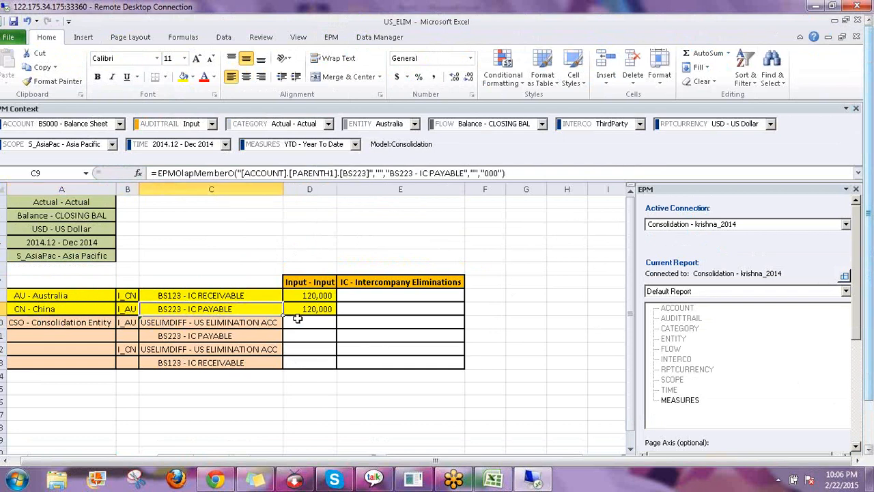
pyautogui.click(303, 309)
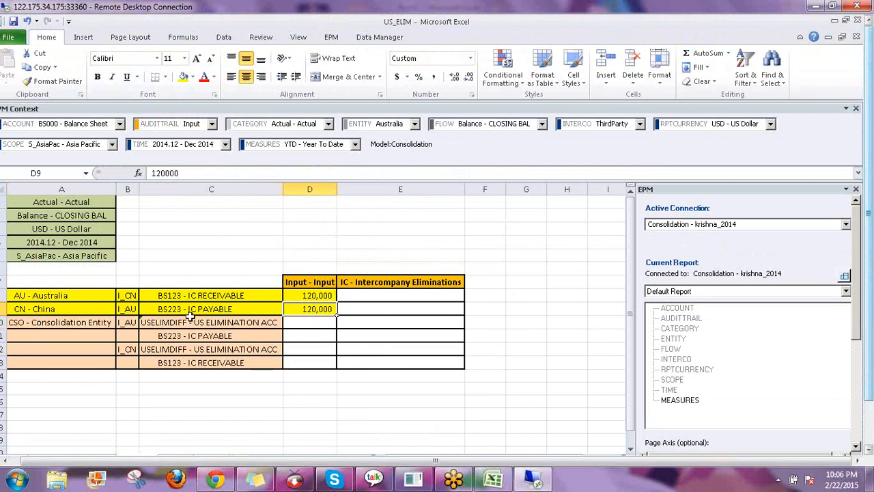
pyautogui.click(394, 245)
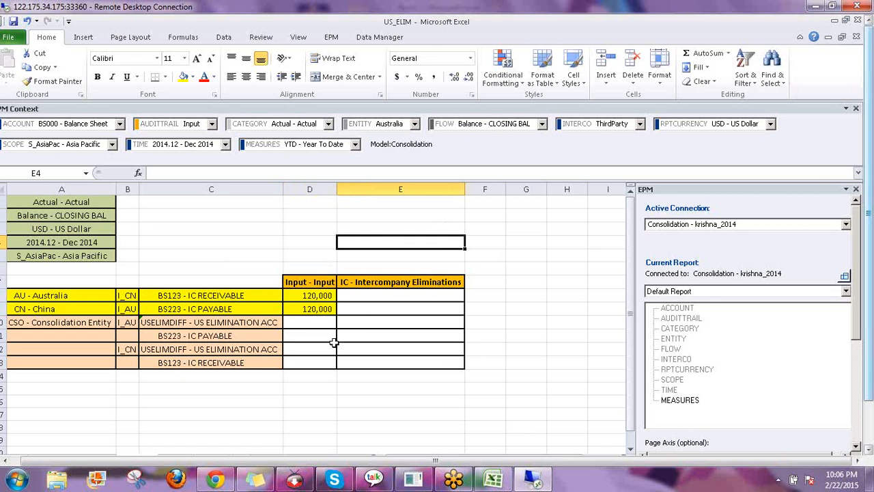
pyautogui.click(286, 239)
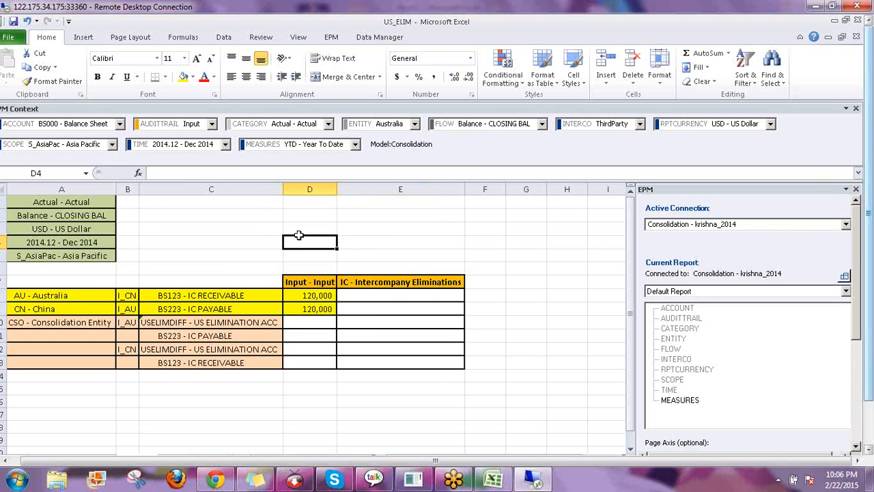
pyautogui.click(331, 37)
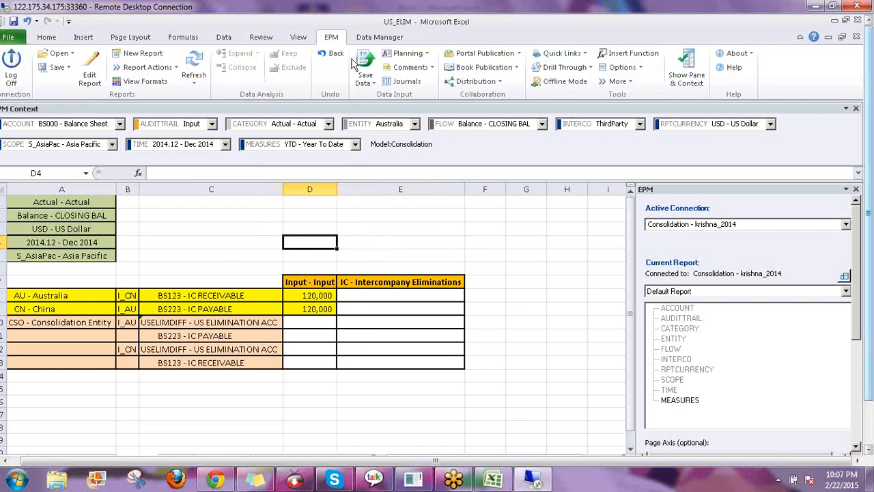
pyautogui.click(380, 37)
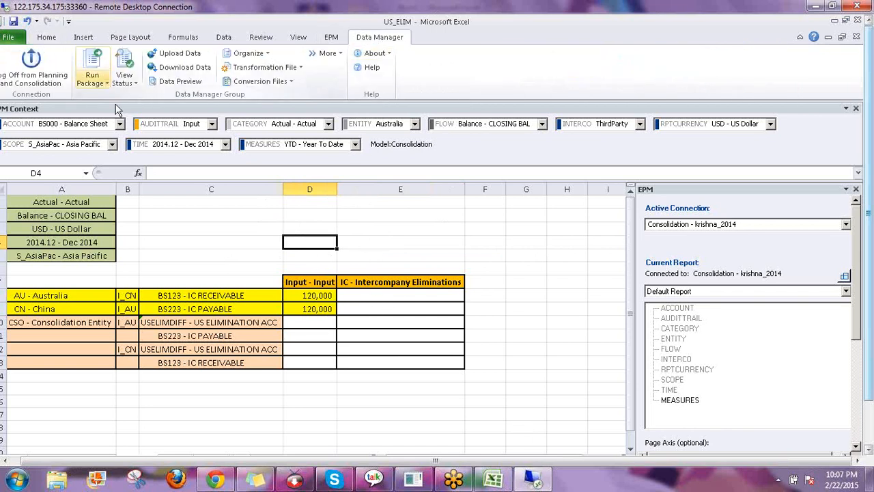
# Run the US_Eliminations package for Actual, AU,CN, USD and 2014.12, and open its run status
pyautogui.click(94, 80)
pyautogui.click(168, 109)
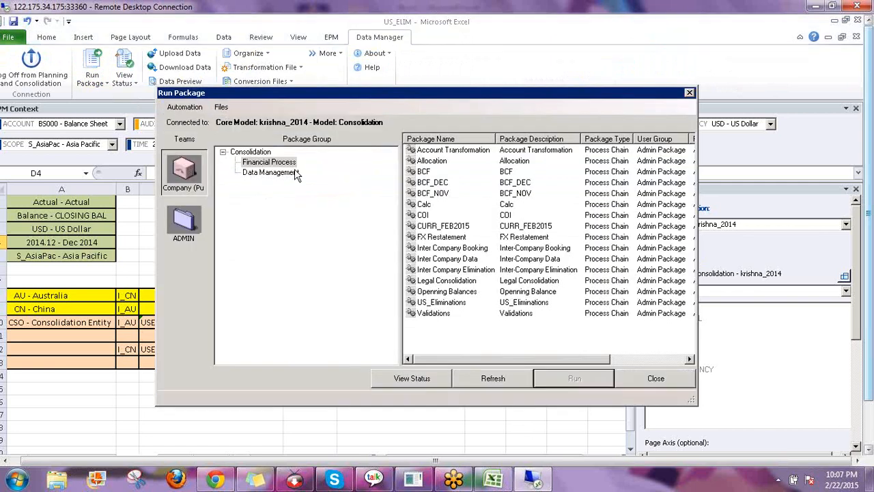
pyautogui.click(441, 302)
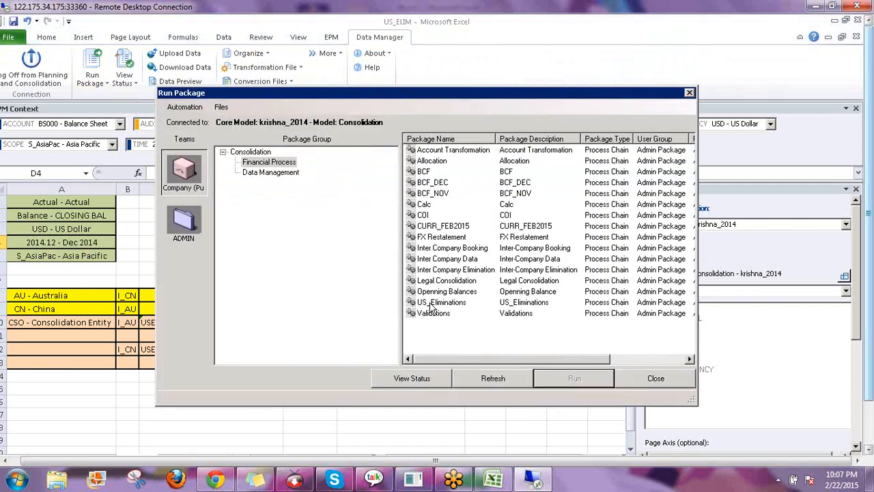
pyautogui.click(556, 380)
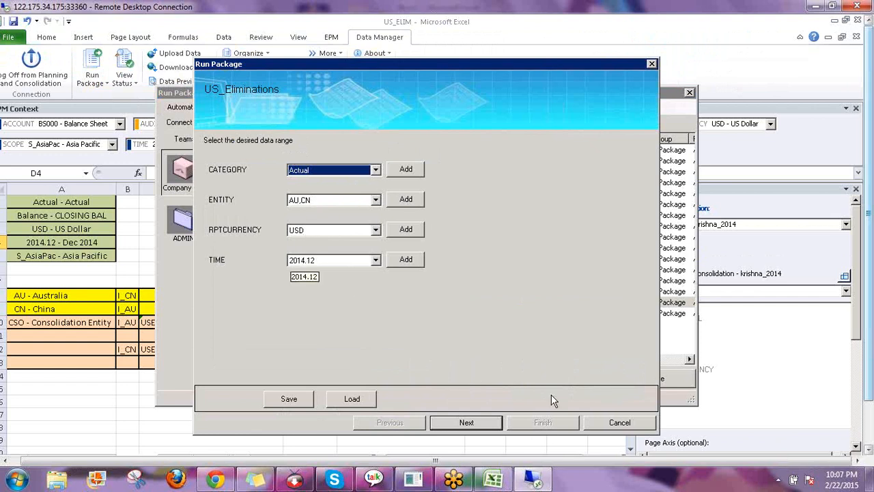
pyautogui.click(482, 424)
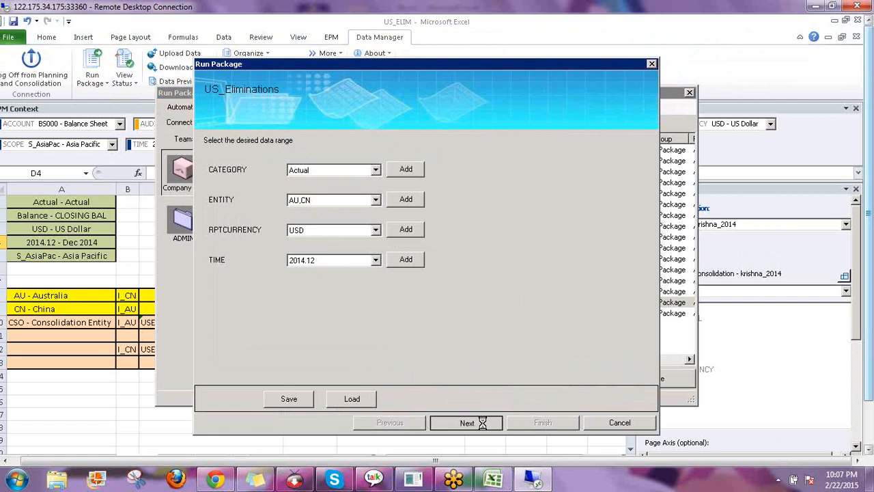
pyautogui.click(528, 424)
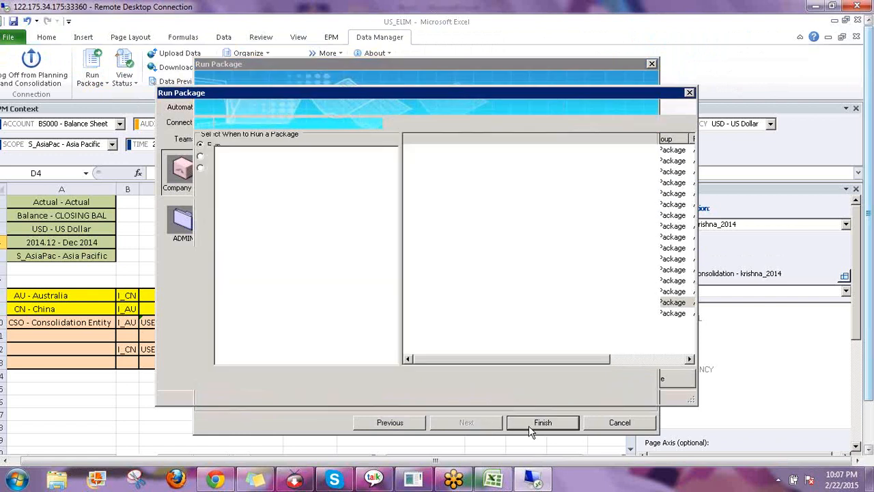
pyautogui.press('Return')
pyautogui.click(486, 383)
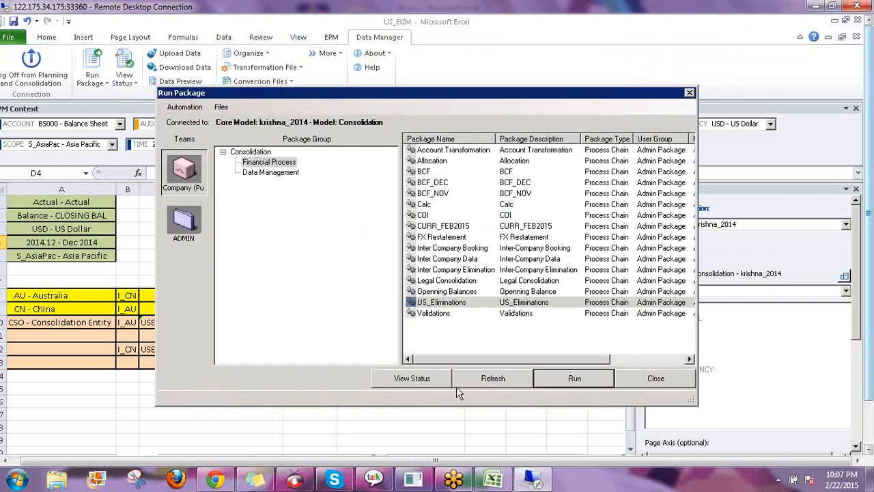
pyautogui.click(412, 379)
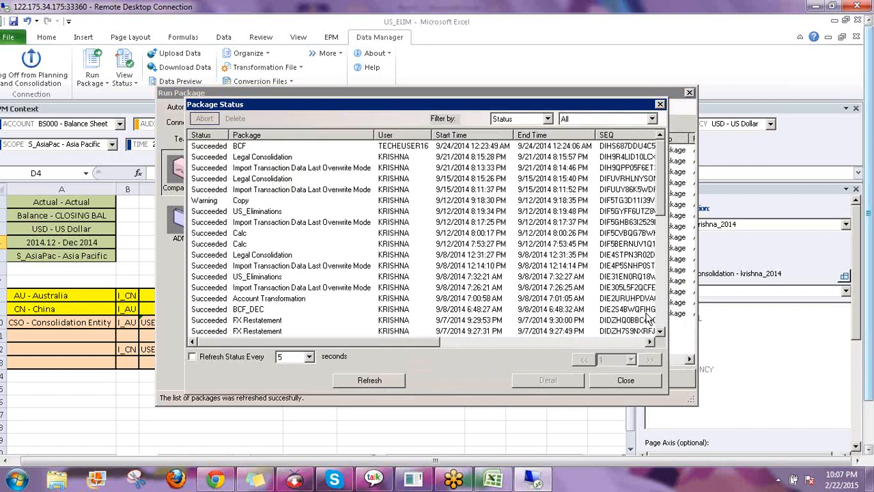
# Refresh the status until the US_Eliminations run shows Succeeded, then close both package dialogs
pyautogui.scroll(-8, 650, 319)
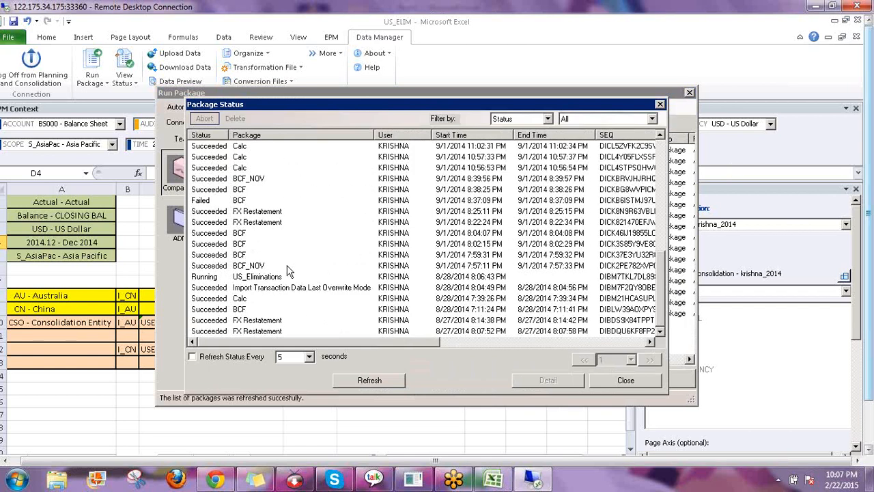
pyautogui.click(193, 356)
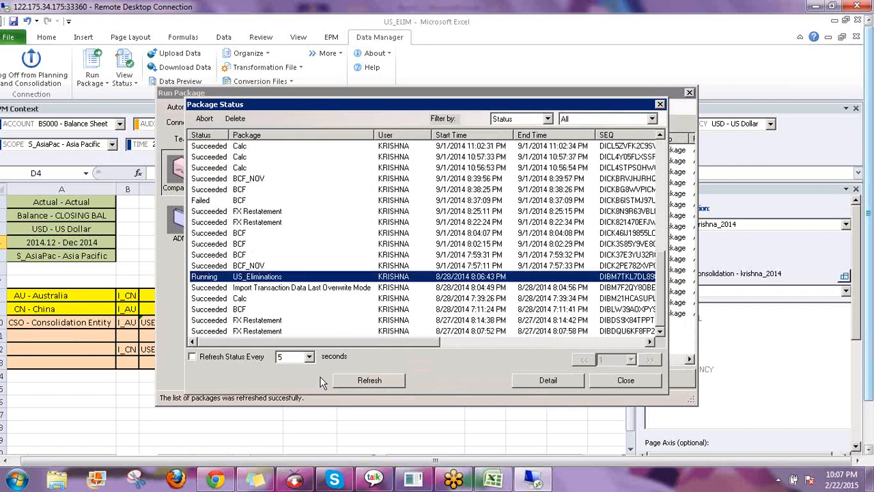
pyautogui.click(366, 383)
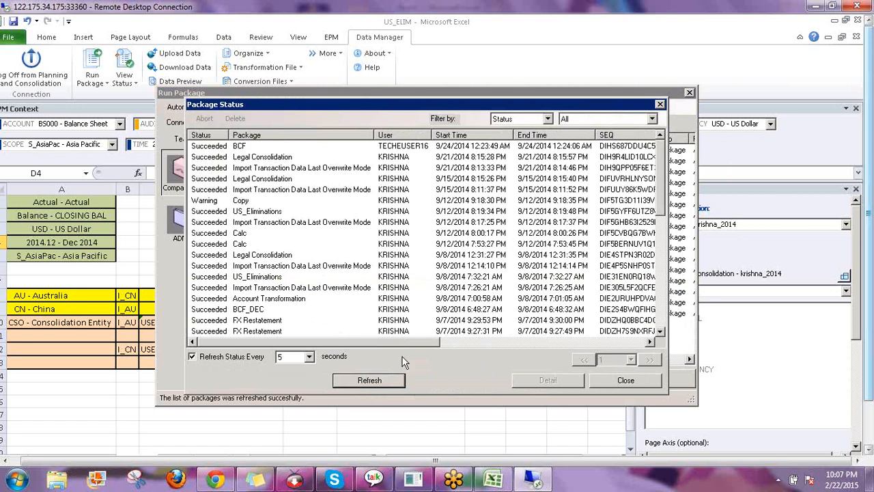
pyautogui.click(662, 318)
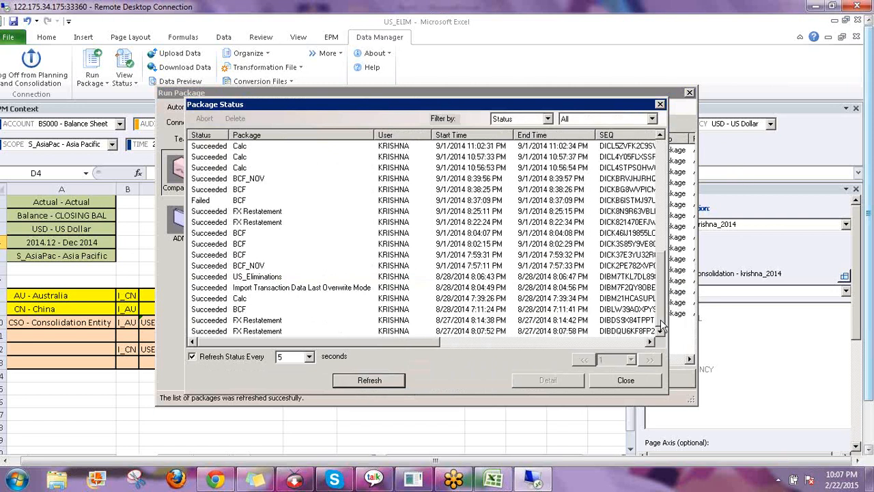
pyautogui.click(253, 277)
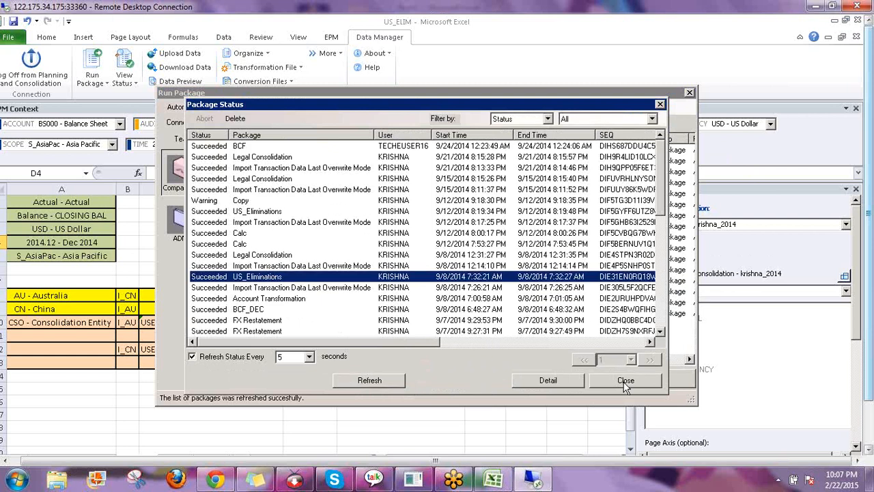
pyautogui.click(652, 383)
pyautogui.click(651, 377)
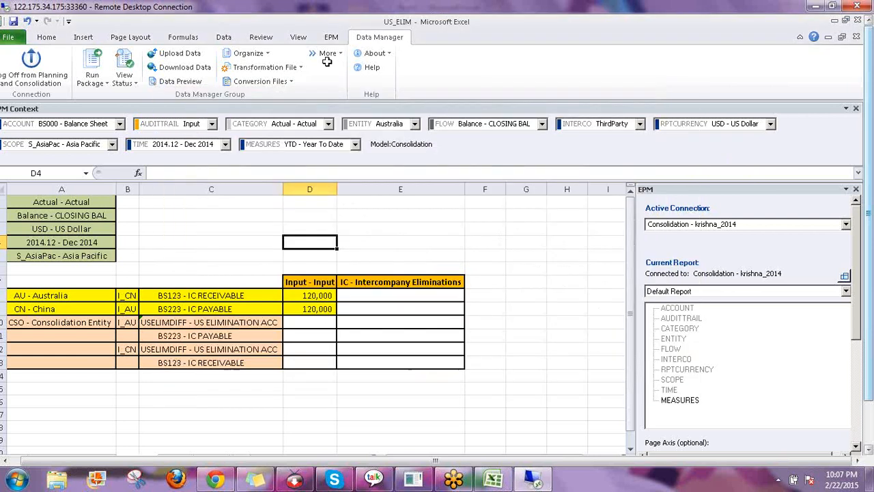
# Refresh the Default Report from the EPM tab to load the (120,000) and 120,000 IC eliminations
pyautogui.click(331, 37)
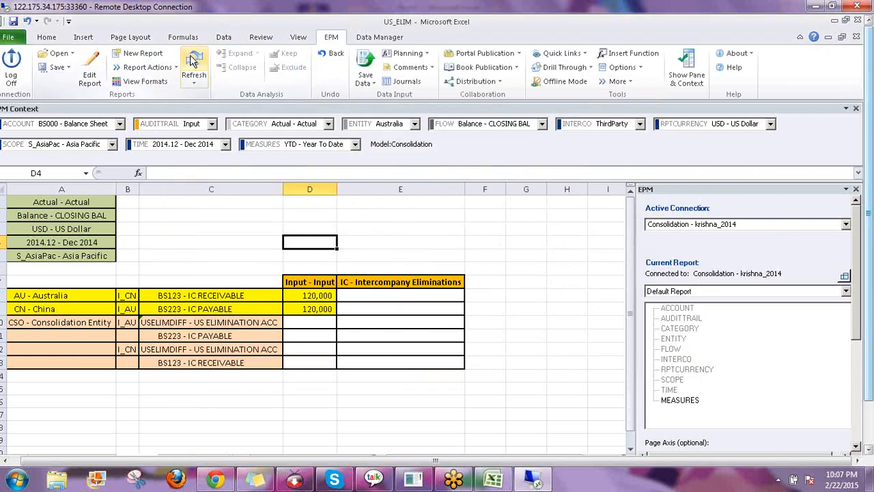
pyautogui.click(193, 65)
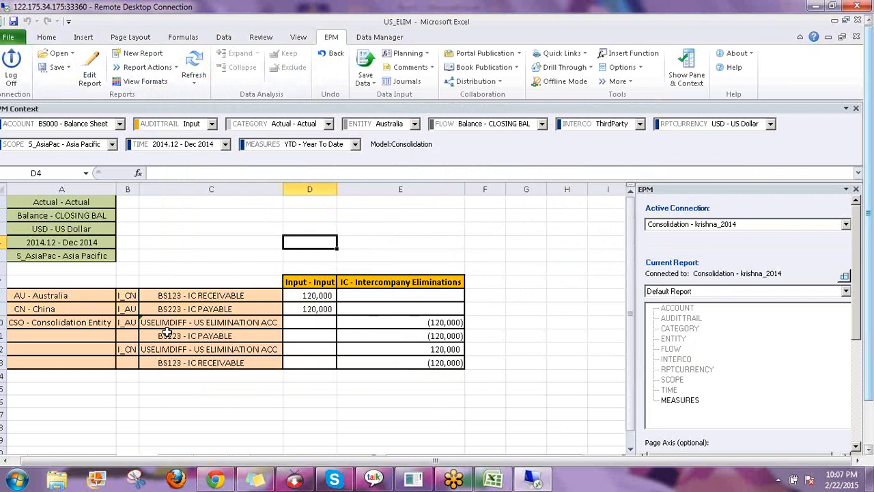
pyautogui.click(52, 325)
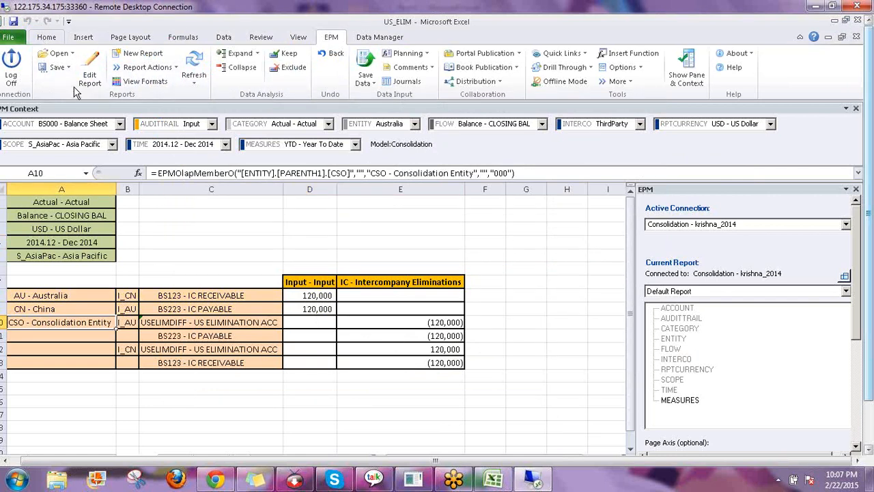
# Fill the CSO - Consolidation Entity cell green
pyautogui.click(45, 38)
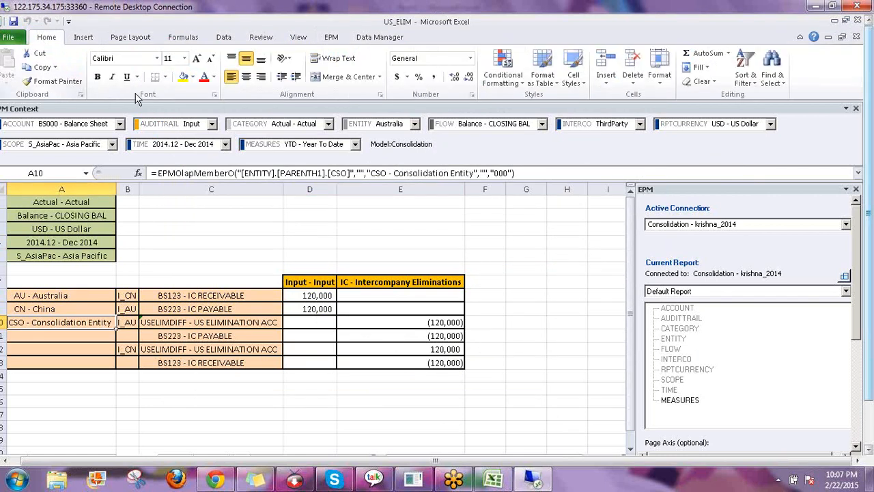
pyautogui.click(194, 77)
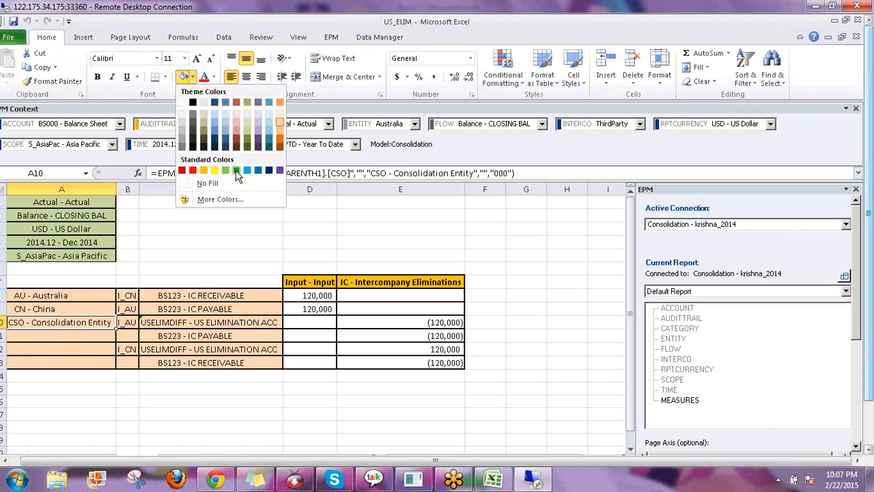
pyautogui.click(236, 170)
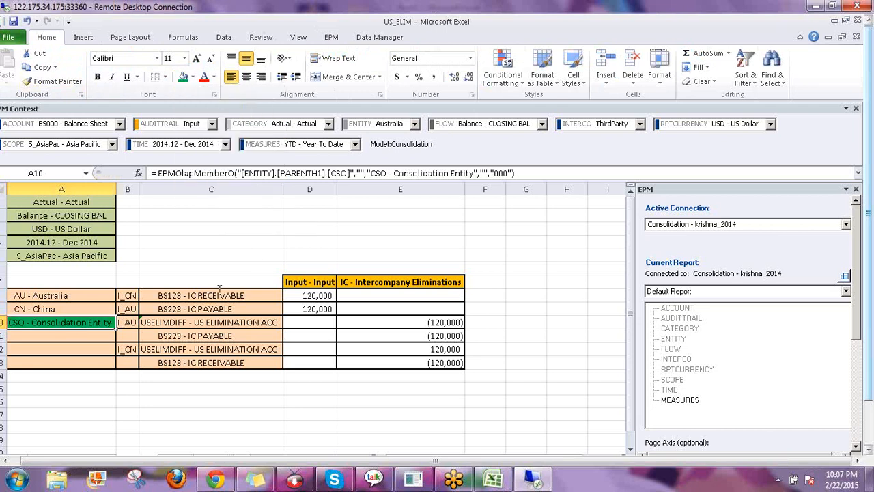
pyautogui.click(239, 233)
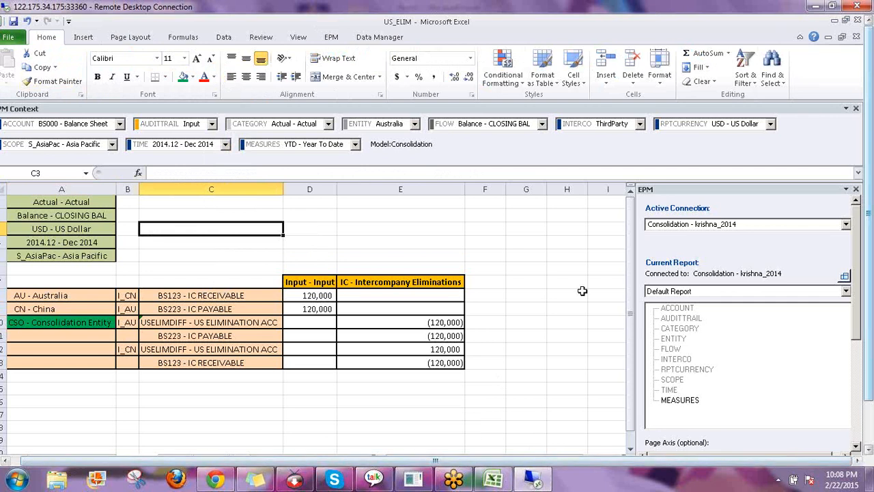
# Shade the CSO I_AU USELIMDIFF row with (120,000) yellow across B10:E10
pyautogui.click(485, 256)
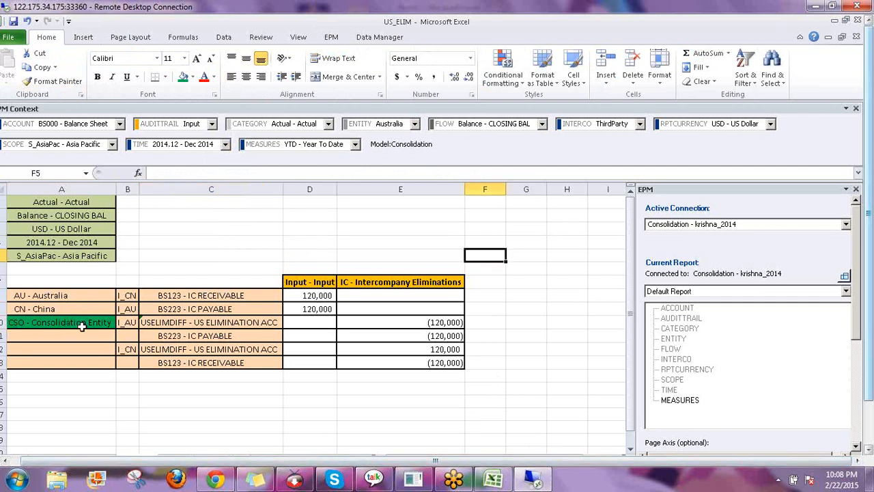
pyautogui.click(56, 299)
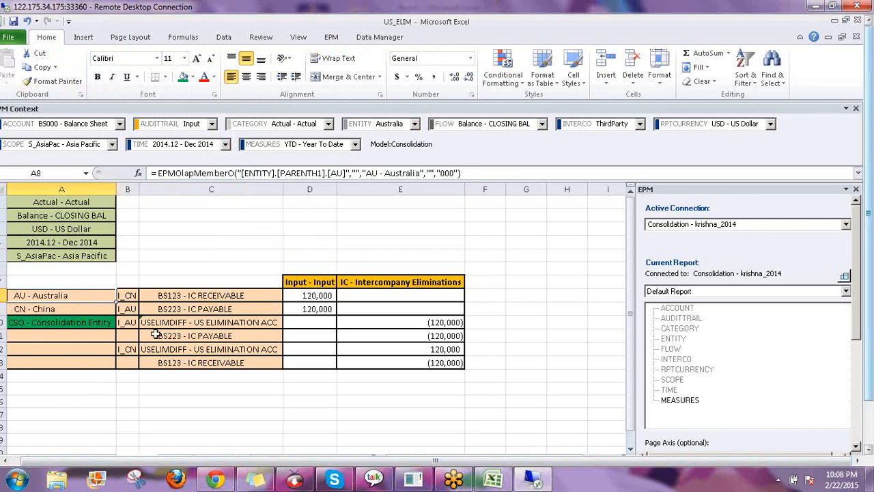
pyautogui.click(127, 322)
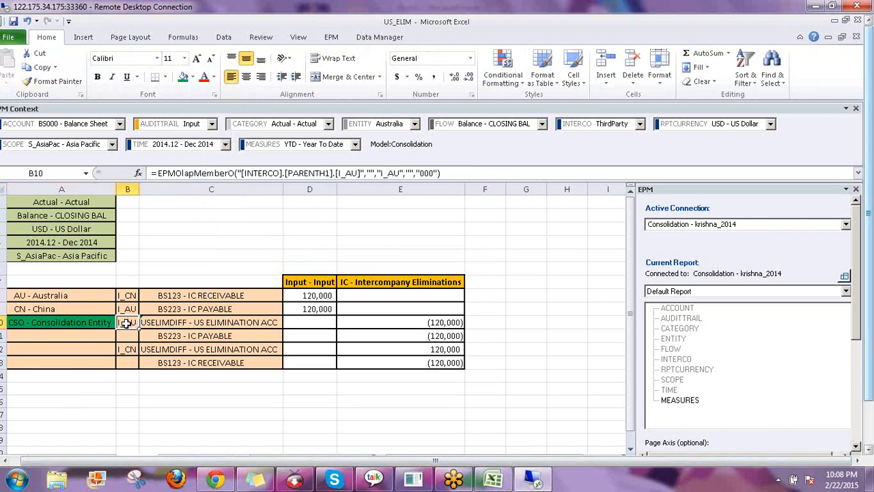
pyautogui.moveTo(125, 322); pyautogui.dragTo(239, 322)
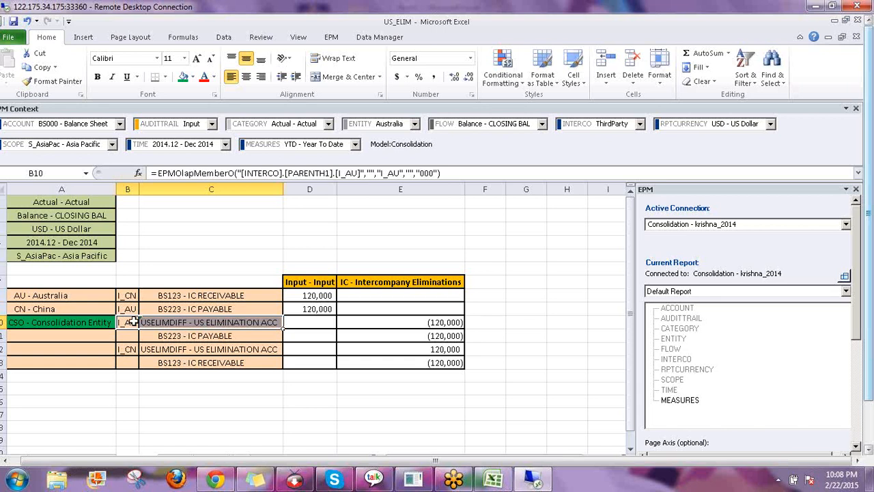
pyautogui.moveTo(129, 322); pyautogui.dragTo(400, 318)
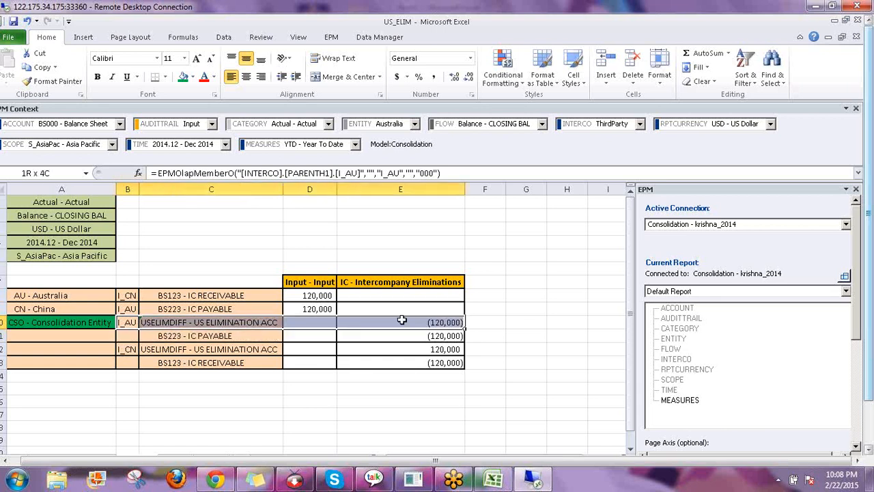
pyautogui.click(194, 77)
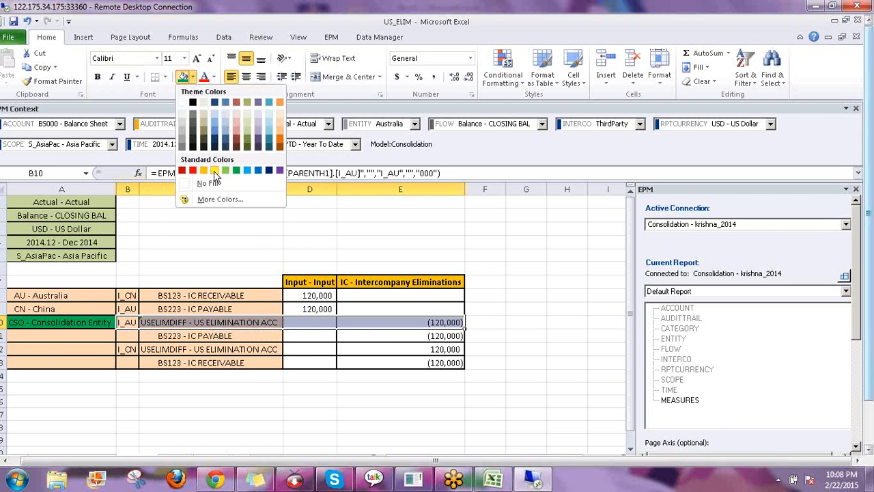
pyautogui.click(214, 170)
pyautogui.moveTo(126, 308); pyautogui.dragTo(321, 301)
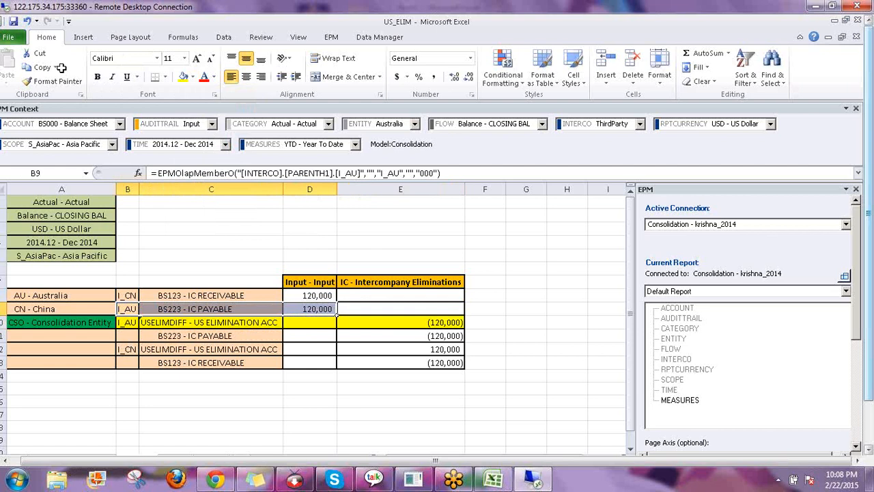
# Fill the China BS223 payable row and the I_CN USELIMDIFF 120,000 row yellow
pyautogui.click(183, 77)
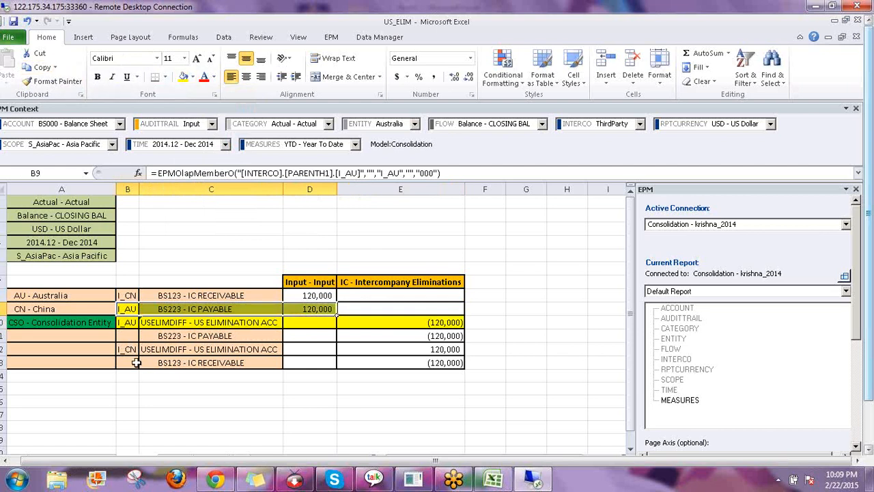
pyautogui.moveTo(124, 349); pyautogui.dragTo(455, 351)
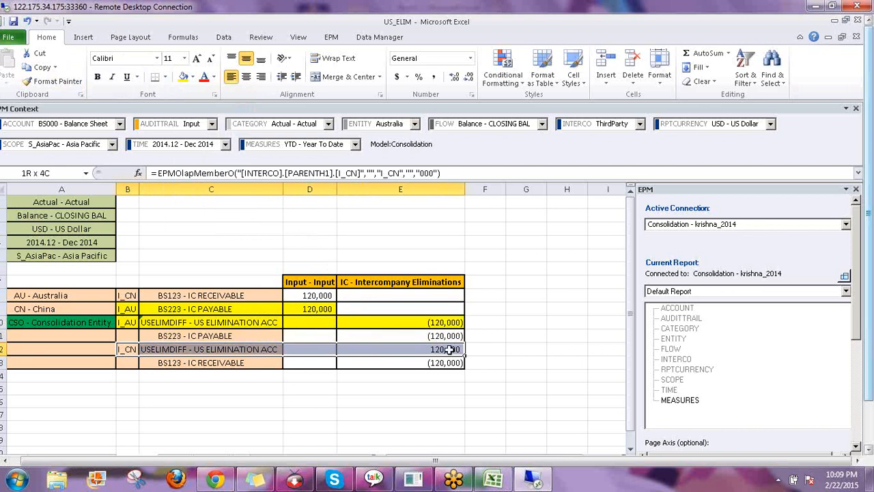
pyautogui.click(183, 76)
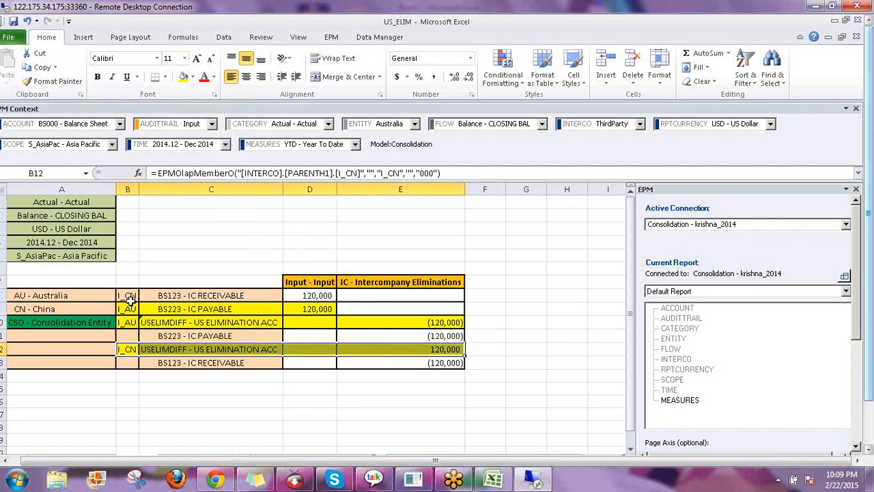
pyautogui.click(200, 308)
pyautogui.click(434, 321)
pyautogui.click(124, 324)
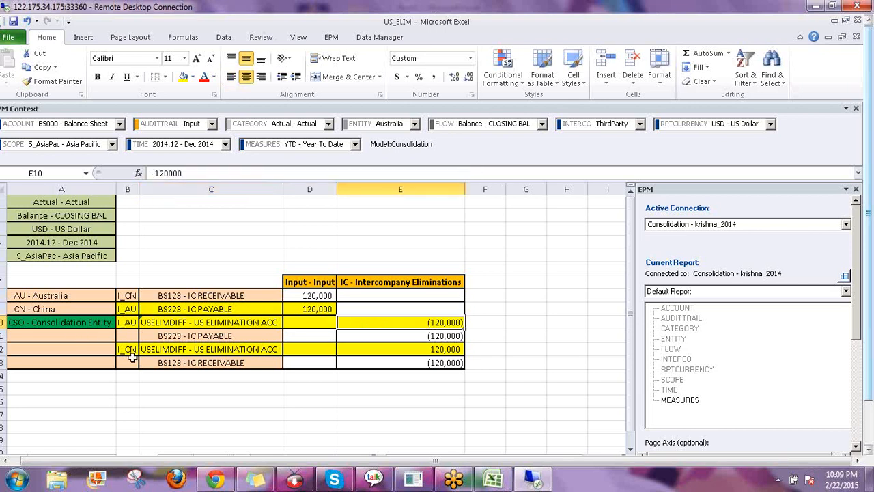
pyautogui.click(125, 351)
pyautogui.click(215, 346)
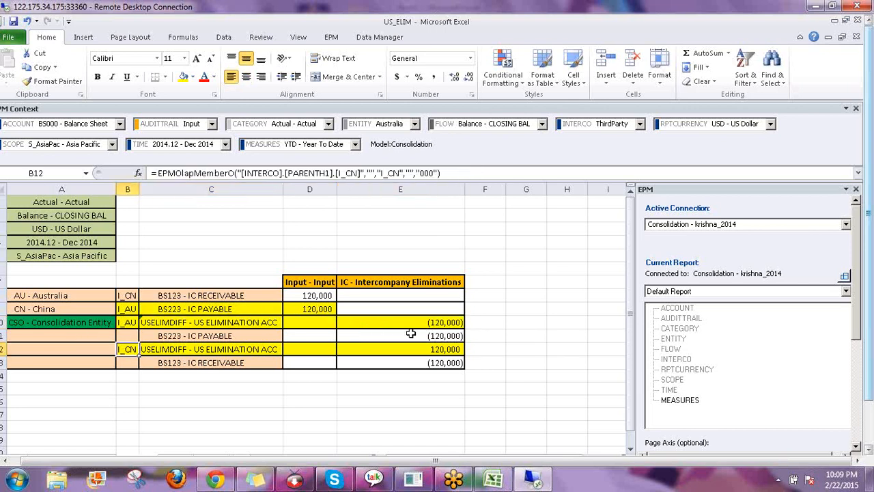
pyautogui.click(447, 348)
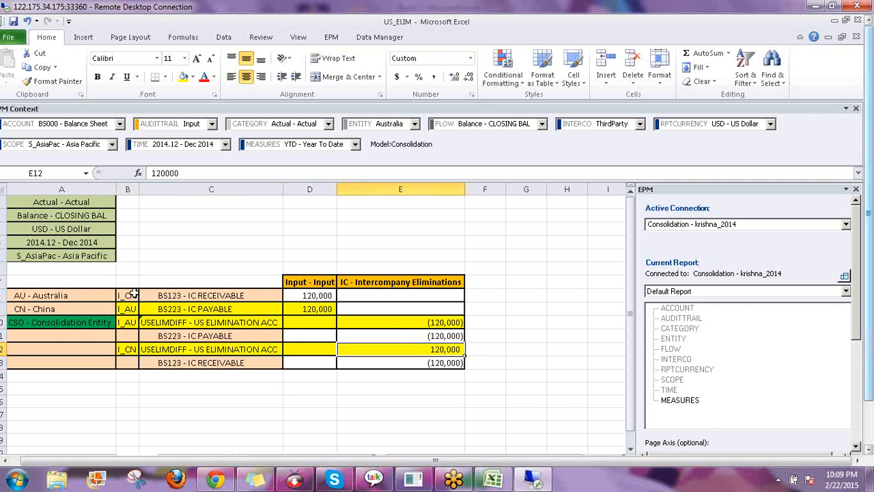
# Fill the Australia BS123 receivable row yellow and compare the -120000 and 120000 eliminations
pyautogui.moveTo(126, 294); pyautogui.dragTo(324, 294)
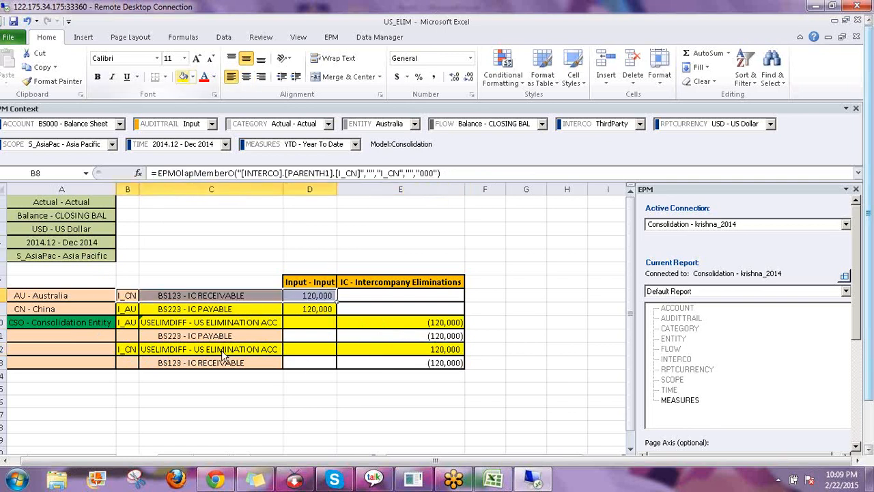
pyautogui.click(436, 329)
pyautogui.press('Down')
pyautogui.press('Down')
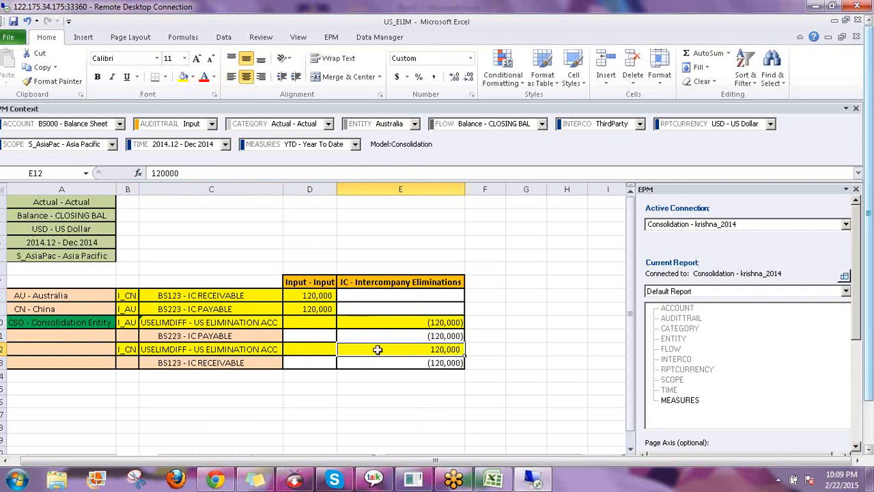
pyautogui.click(417, 321)
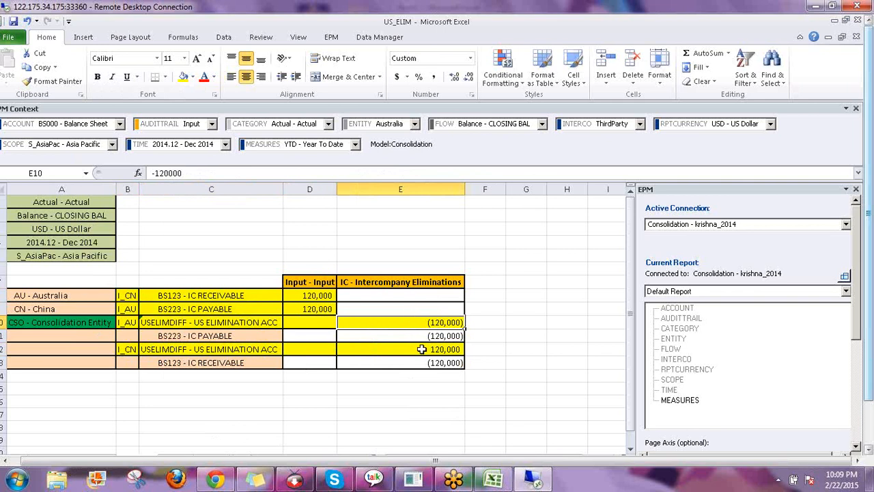
pyautogui.click(422, 349)
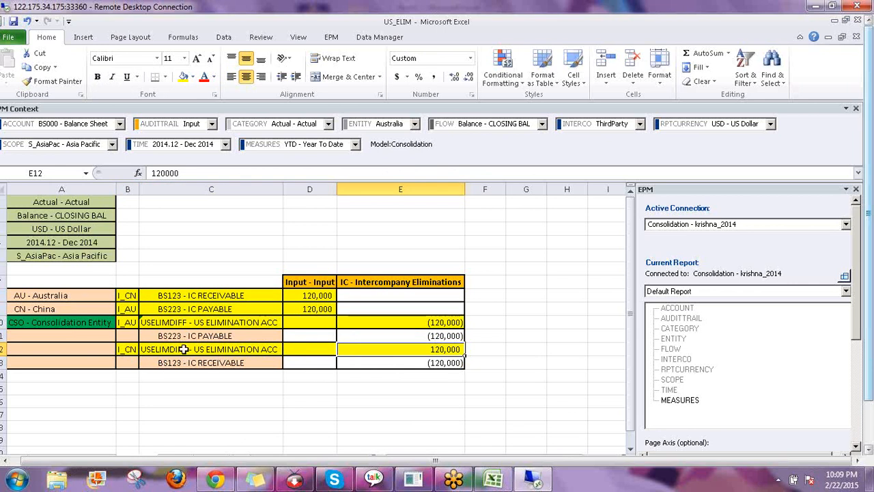
pyautogui.moveTo(165, 336); pyautogui.dragTo(437, 335)
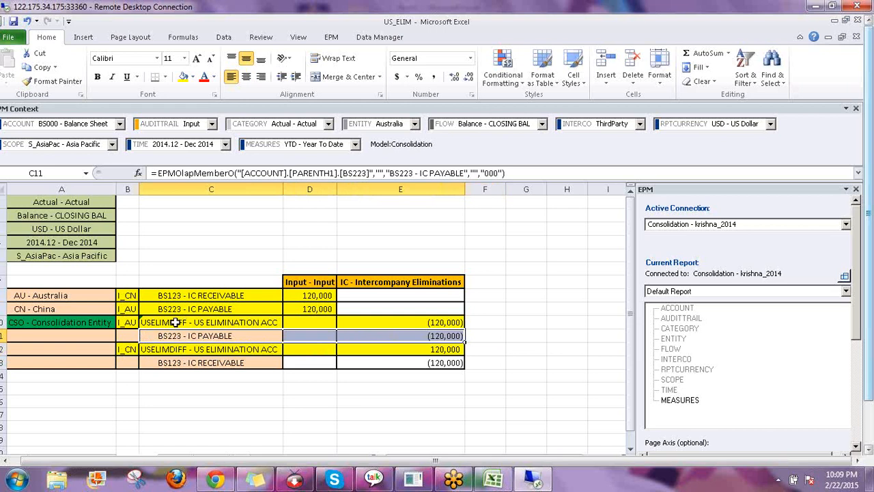
# Fill the BS223 payable elimination row and China BS223 payable row light green
pyautogui.click(193, 78)
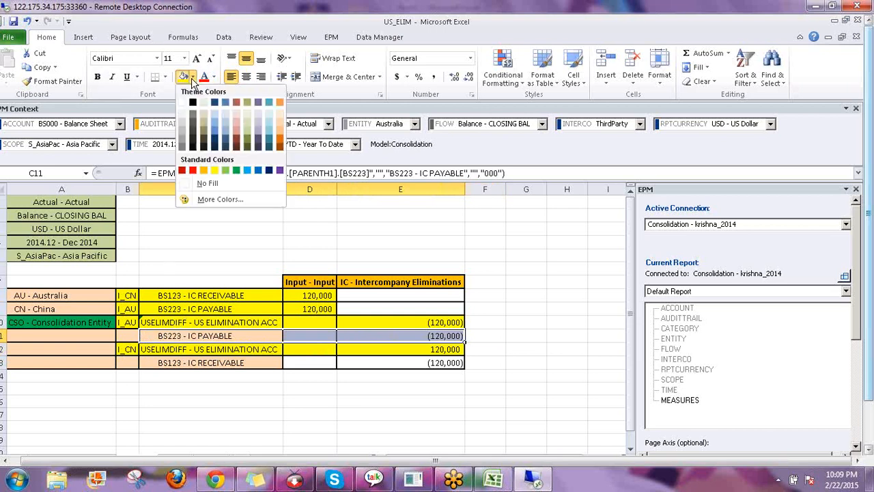
pyautogui.click(224, 170)
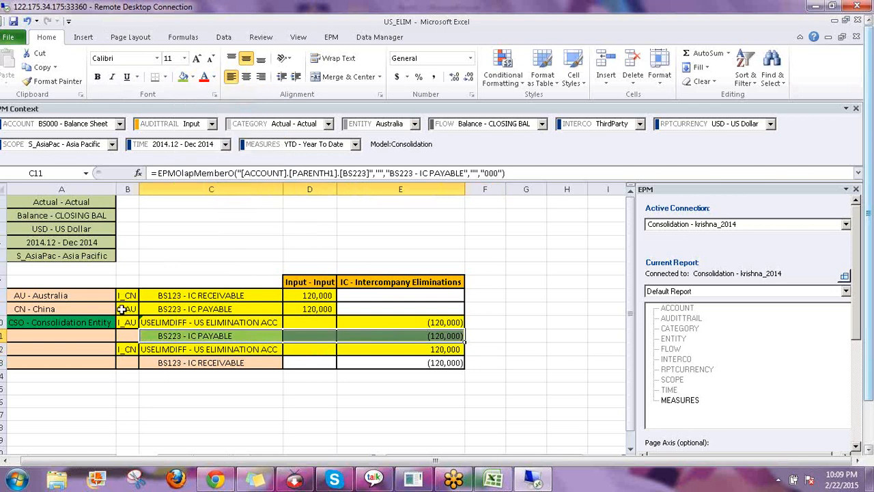
pyautogui.moveTo(121, 309); pyautogui.dragTo(310, 308)
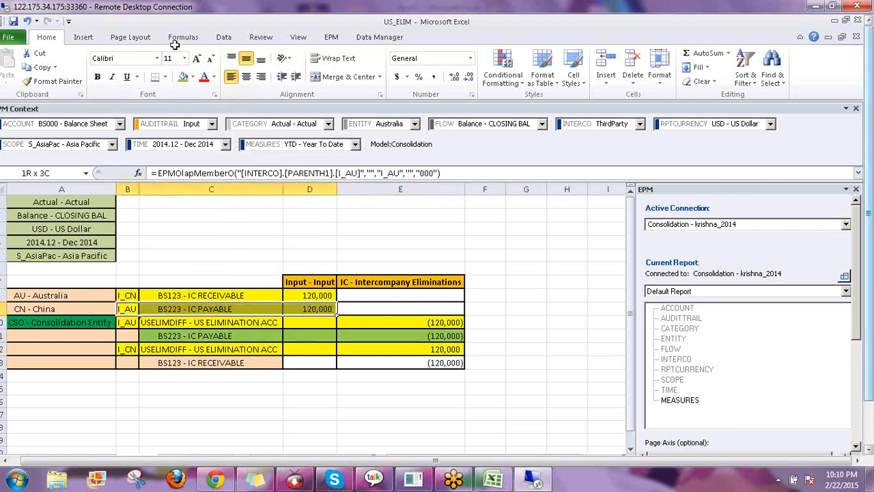
pyautogui.click(182, 77)
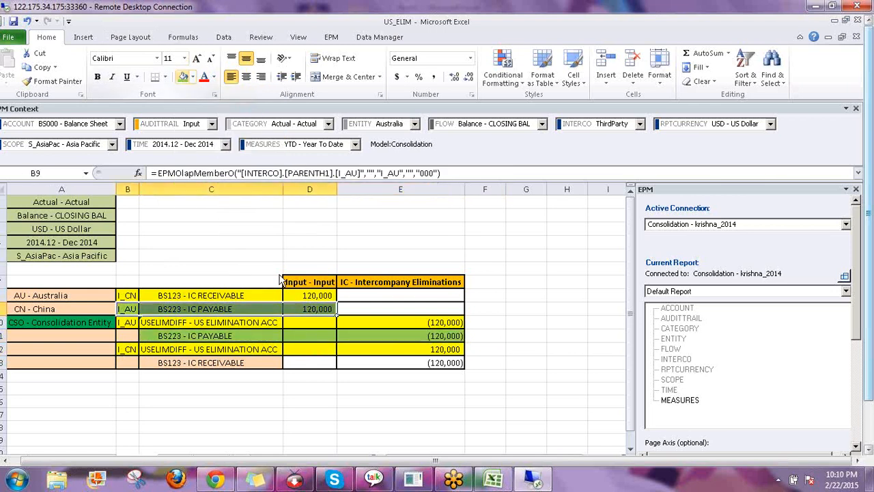
pyautogui.click(177, 310)
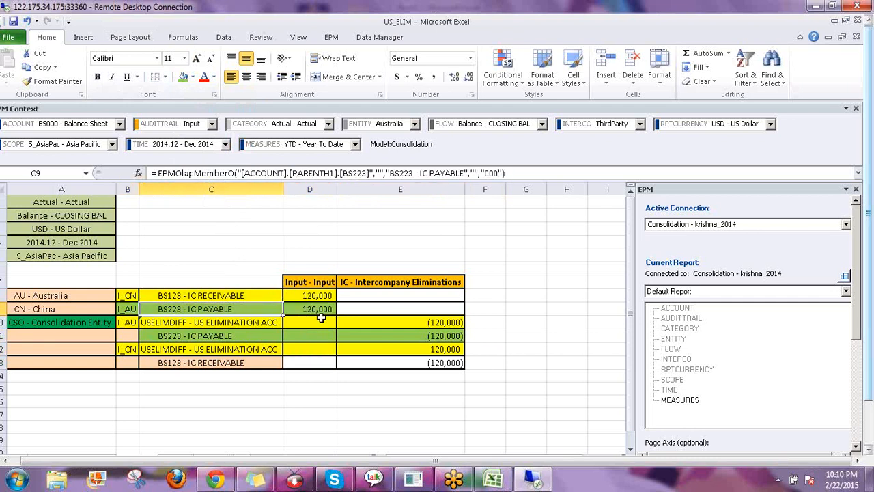
pyautogui.click(321, 314)
pyautogui.click(449, 333)
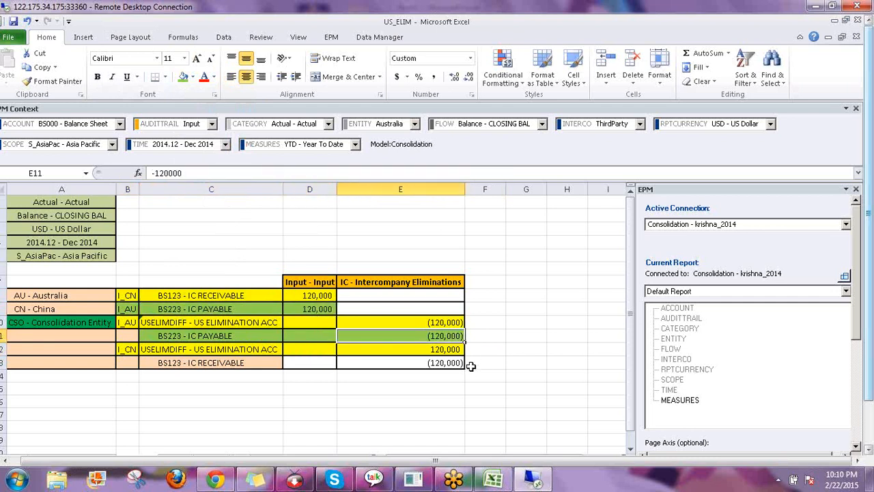
# Fill the BS123 receivable elimination row and Australia receivable row Orange Lighter 40%
pyautogui.click(217, 364)
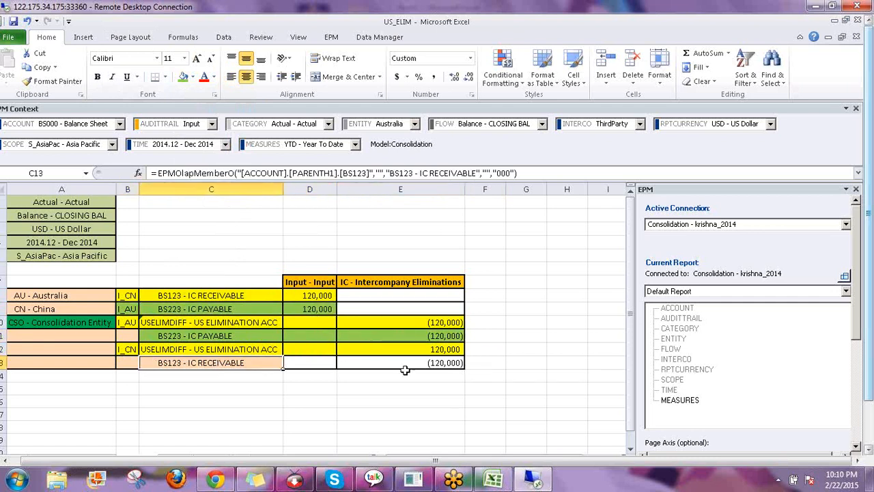
pyautogui.keyDown('shift'); pyautogui.click(417, 364); pyautogui.keyUp('shift')
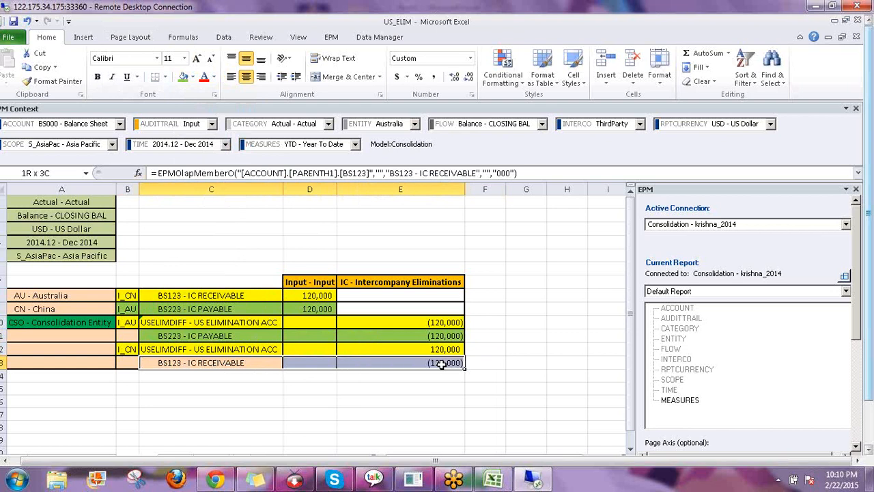
pyautogui.click(193, 76)
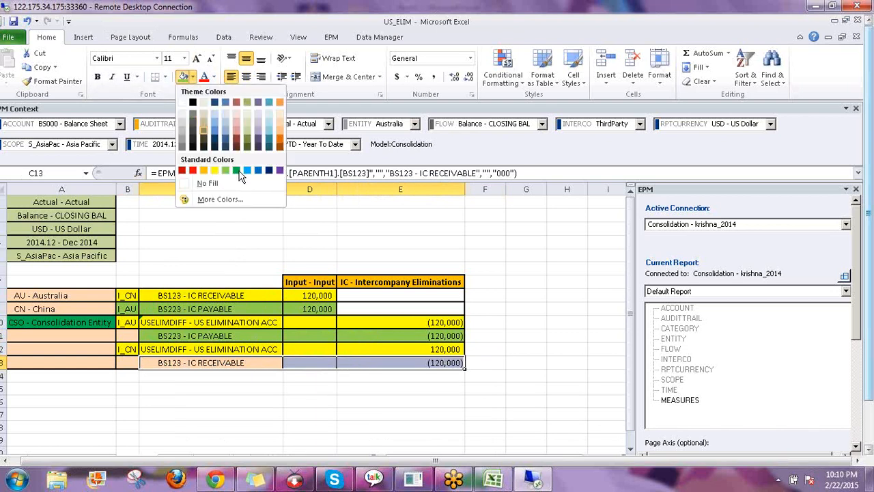
pyautogui.click(280, 129)
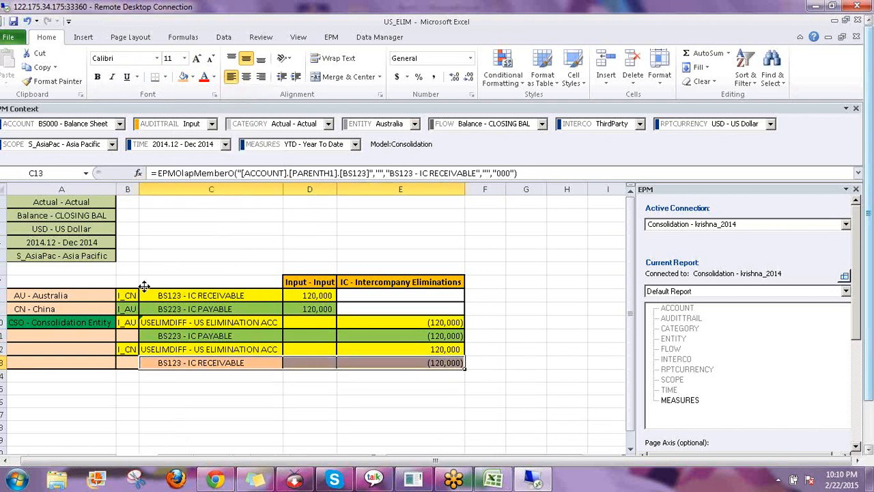
pyautogui.moveTo(128, 295); pyautogui.dragTo(326, 296)
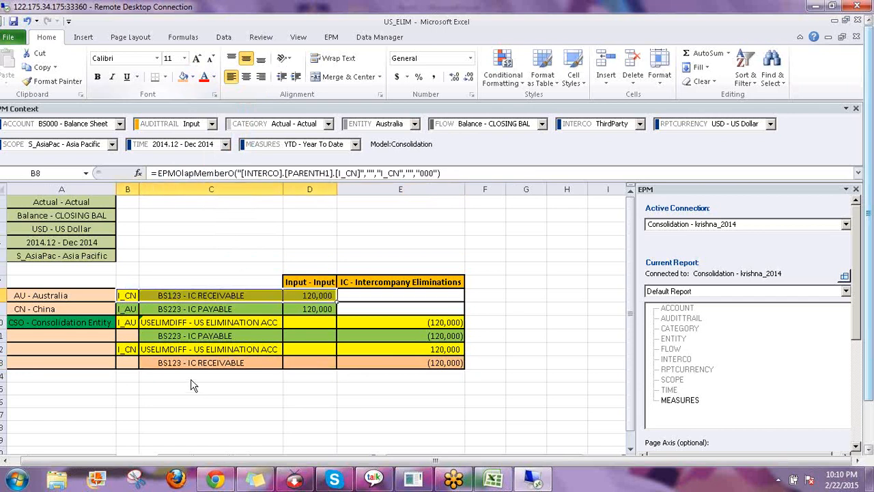
pyautogui.click(169, 363)
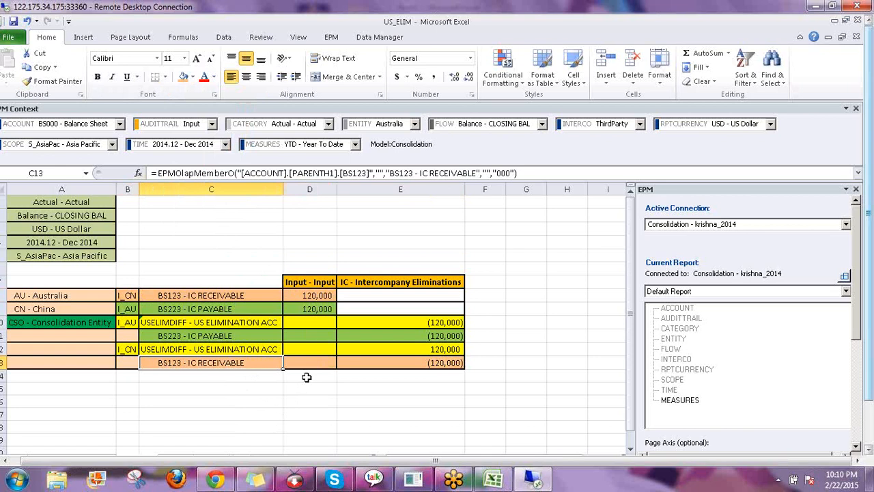
pyautogui.click(217, 323)
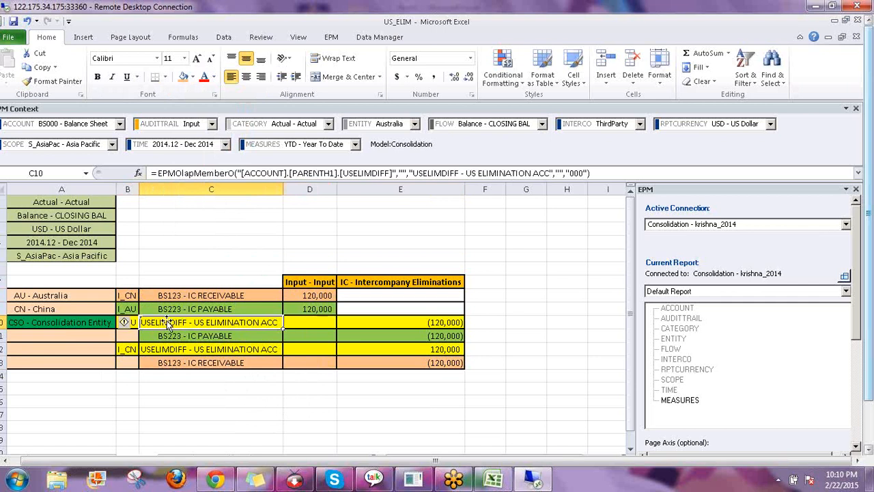
pyautogui.click(163, 346)
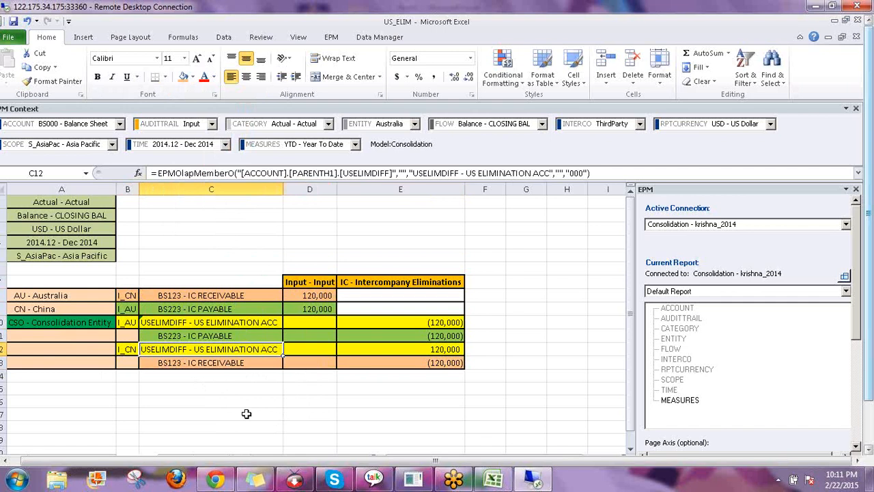
pyautogui.click(203, 324)
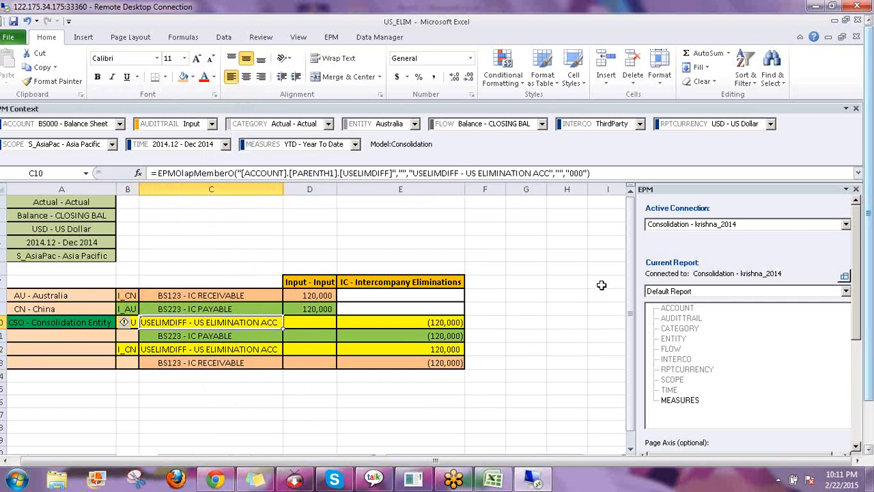
pyautogui.click(503, 296)
pyautogui.click(124, 323)
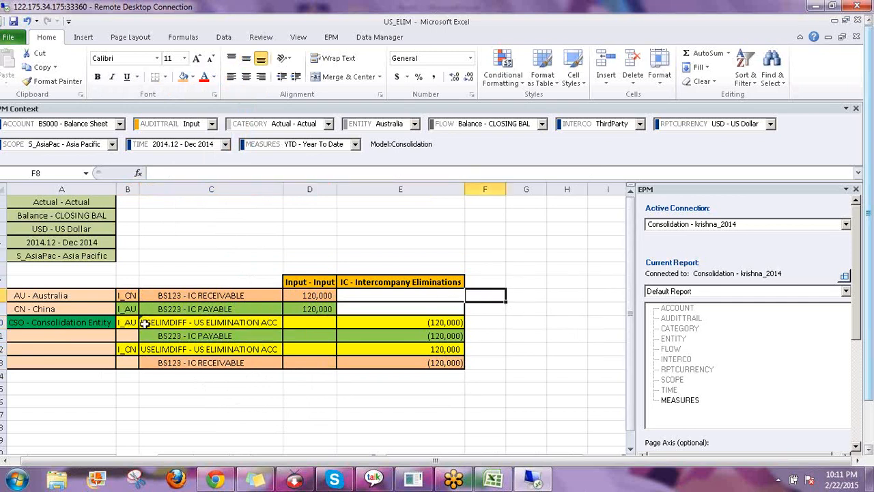
pyautogui.keyDown('shift'); pyautogui.click(241, 325); pyautogui.keyUp('shift')
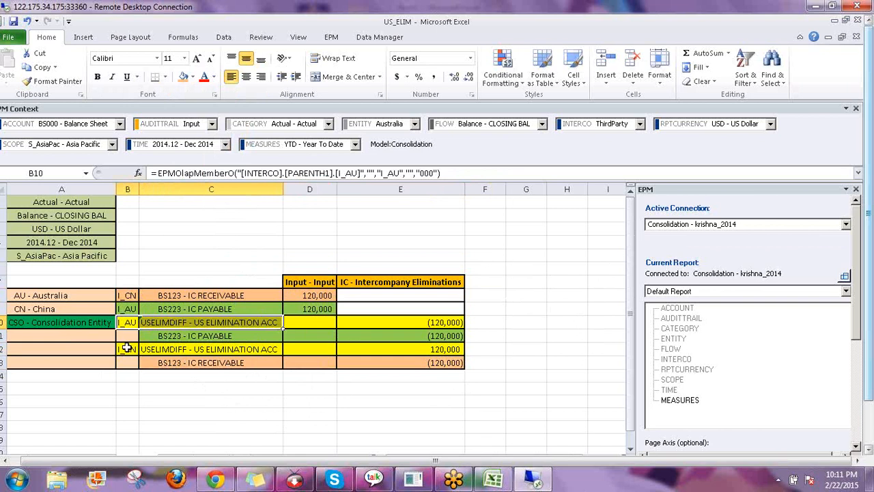
pyautogui.click(127, 294)
pyautogui.click(186, 295)
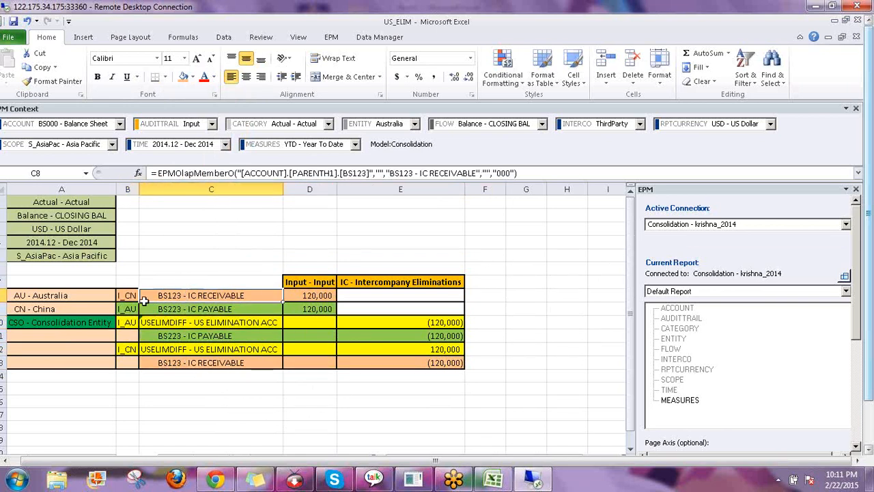
pyautogui.click(56, 295)
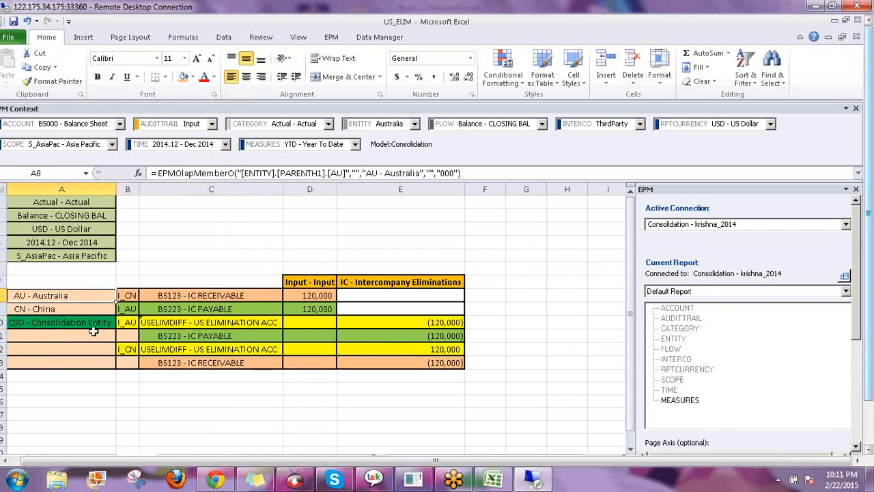
pyautogui.click(172, 336)
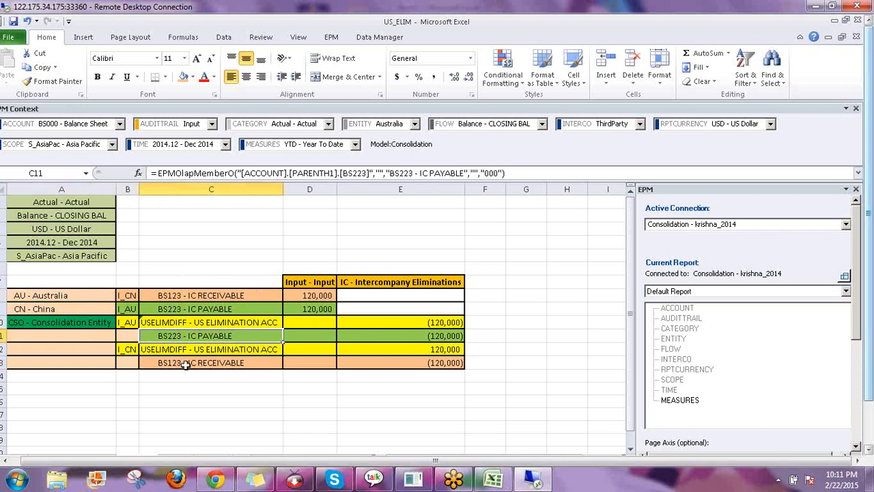
pyautogui.click(205, 365)
pyautogui.click(74, 322)
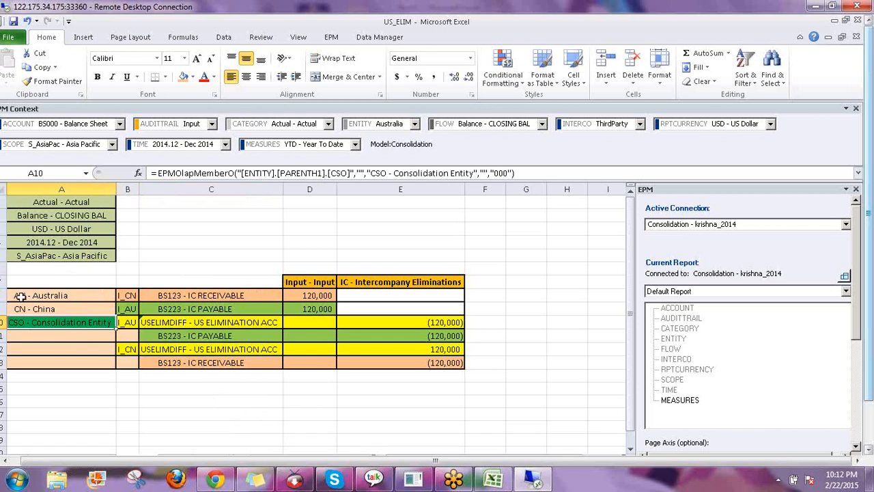
pyautogui.moveTo(20, 296); pyautogui.dragTo(306, 295)
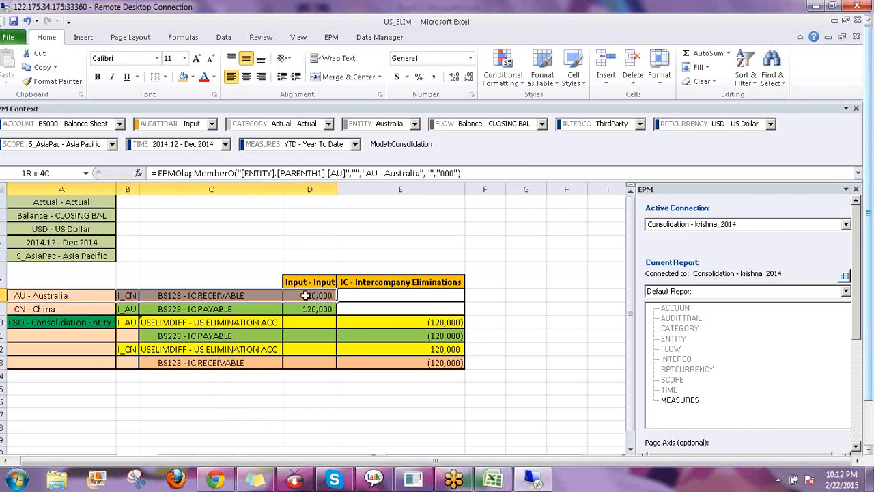
pyautogui.click(293, 226)
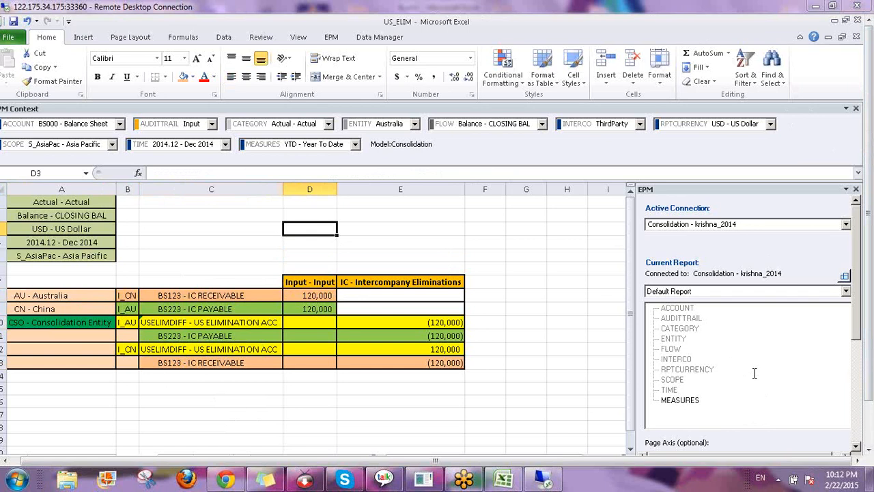
pyautogui.click(511, 282)
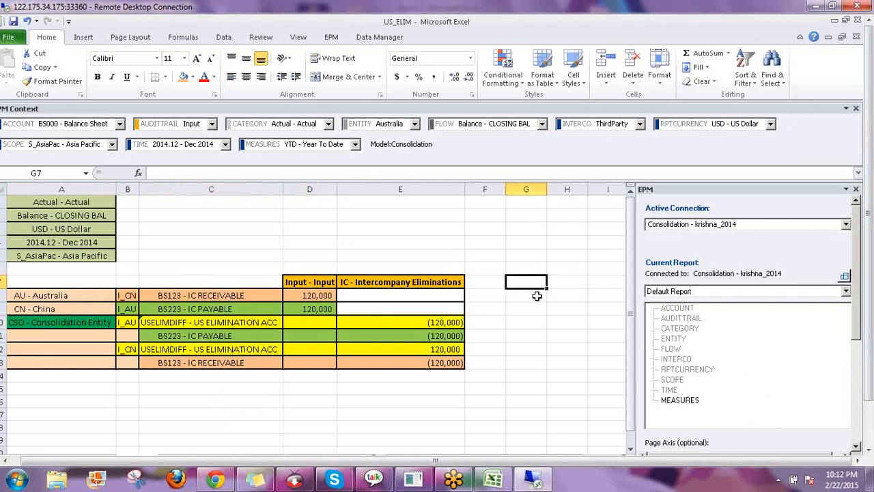
pyautogui.moveTo(629, 330); pyautogui.dragTo(541, 345)
pyautogui.click(564, 349)
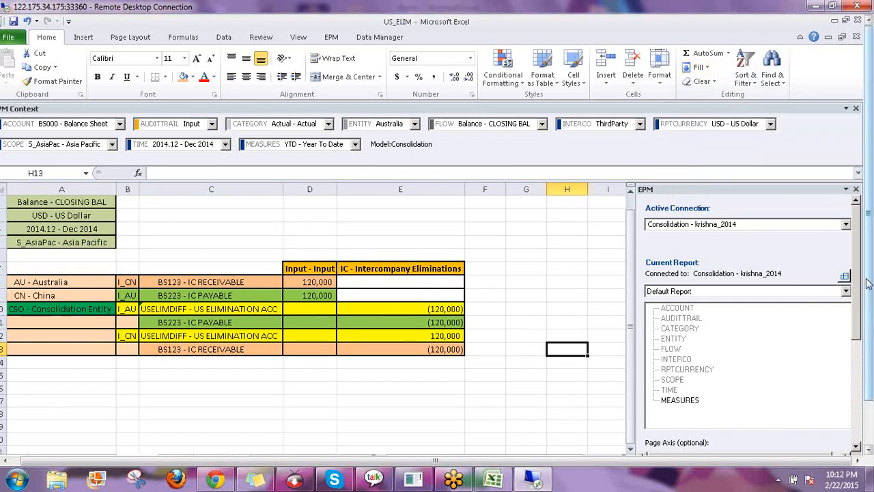
pyautogui.moveTo(868, 283); pyautogui.dragTo(868, 333)
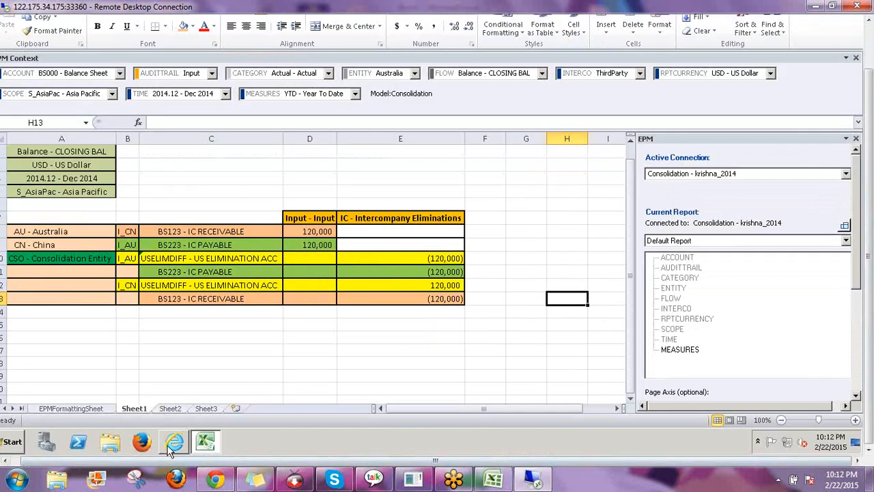
pyautogui.click(187, 433)
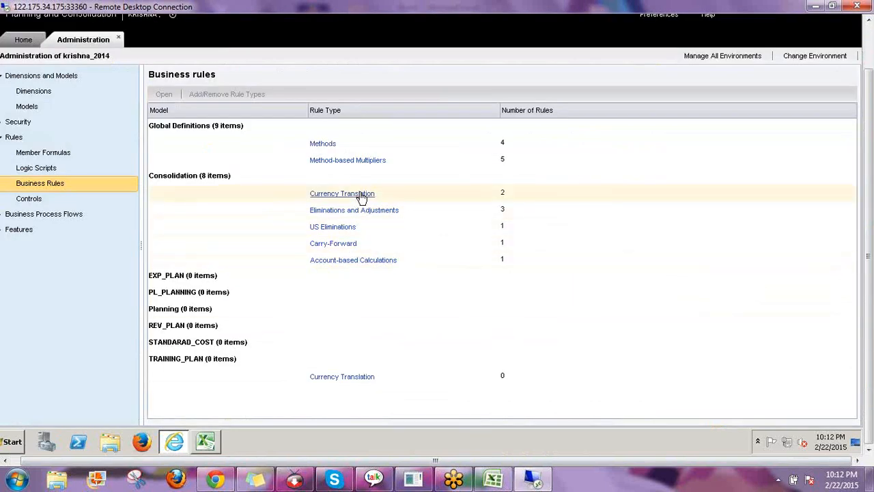
# Visit the Eliminations and Adjustments rules, Journals and Controls pages, then go back Home
pyautogui.click(410, 217)
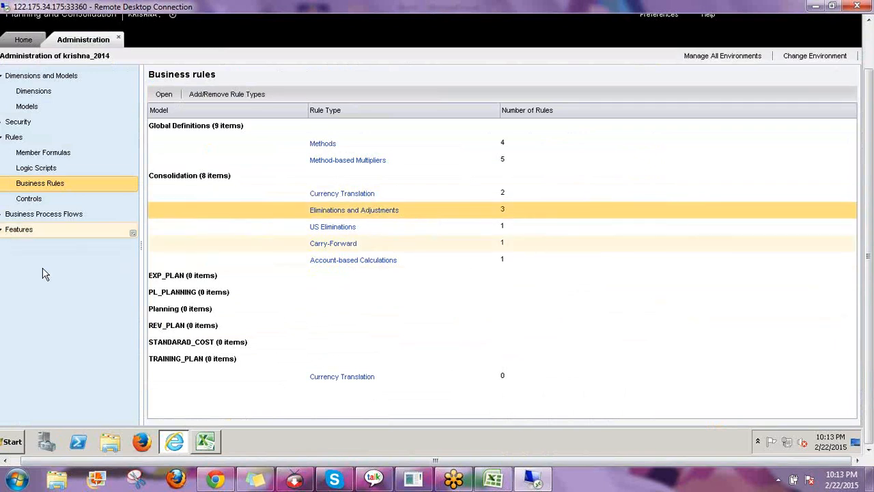
pyautogui.click(69, 260)
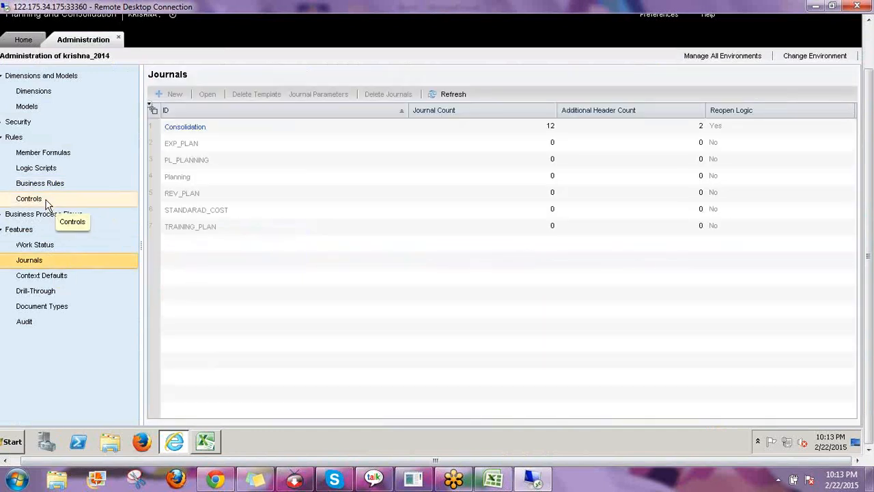
pyautogui.click(46, 202)
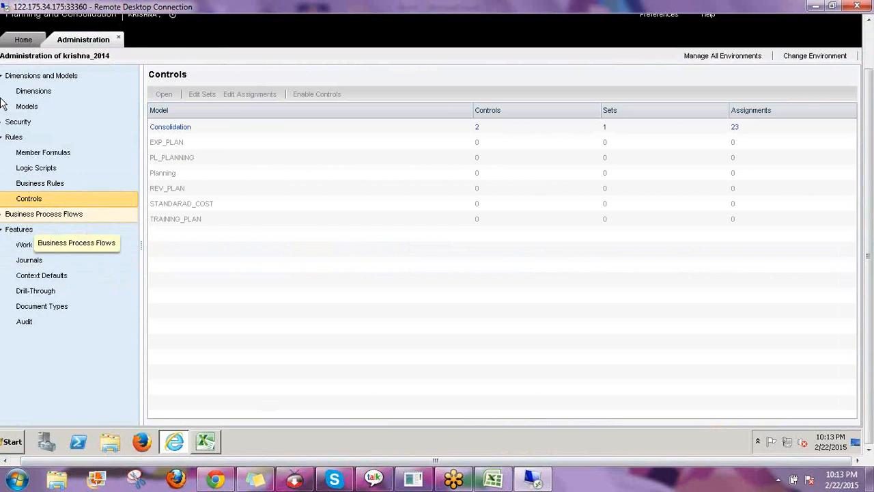
pyautogui.click(33, 42)
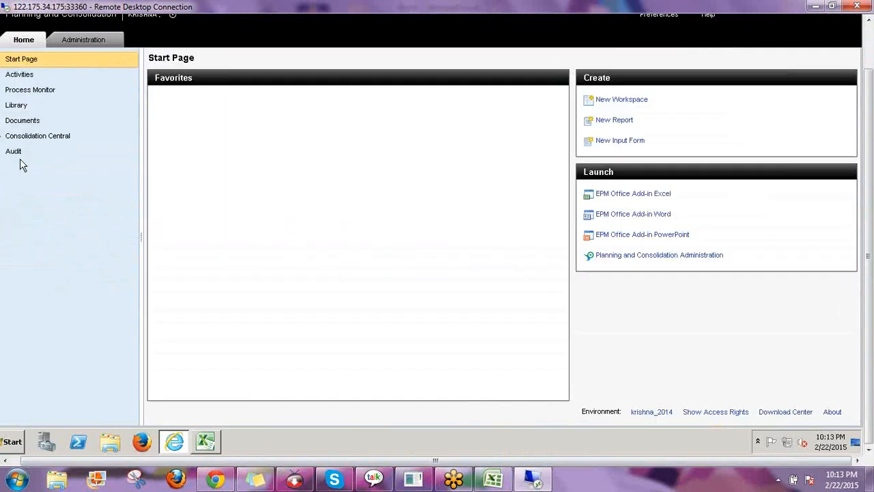
# Expand Consolidation Central and open the Ownership Manager
pyautogui.click(13, 141)
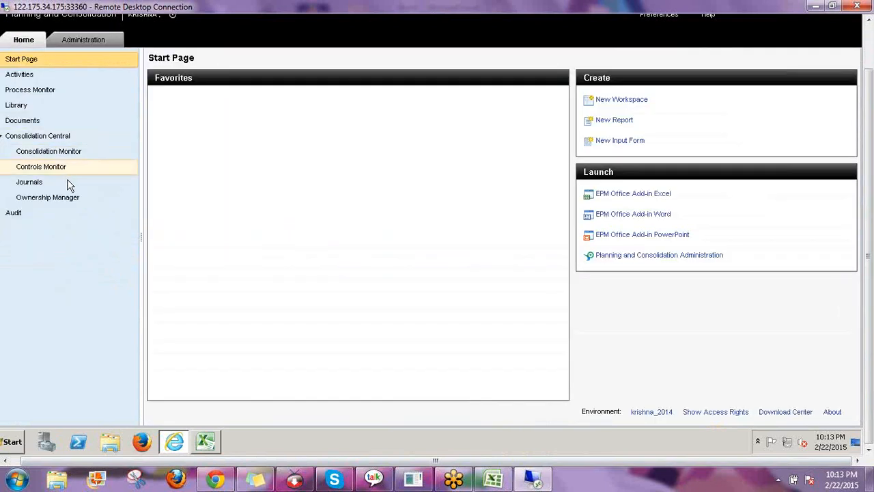
pyautogui.click(77, 198)
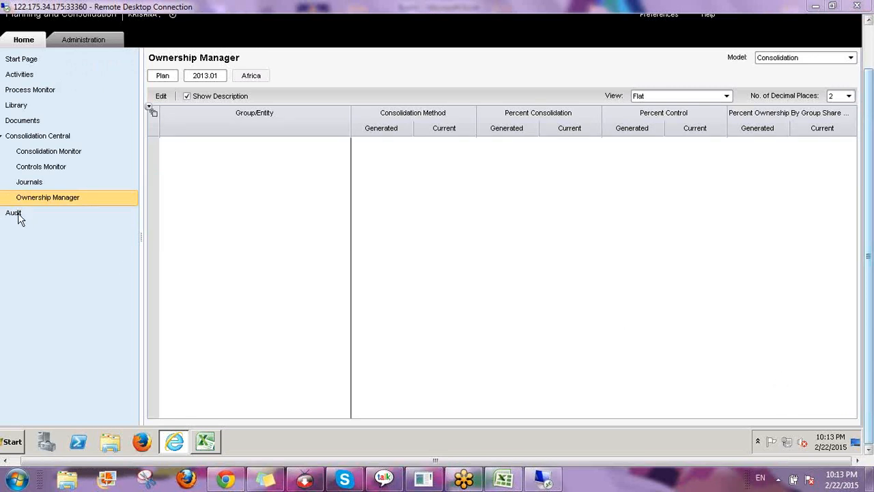
pyautogui.click(2, 138)
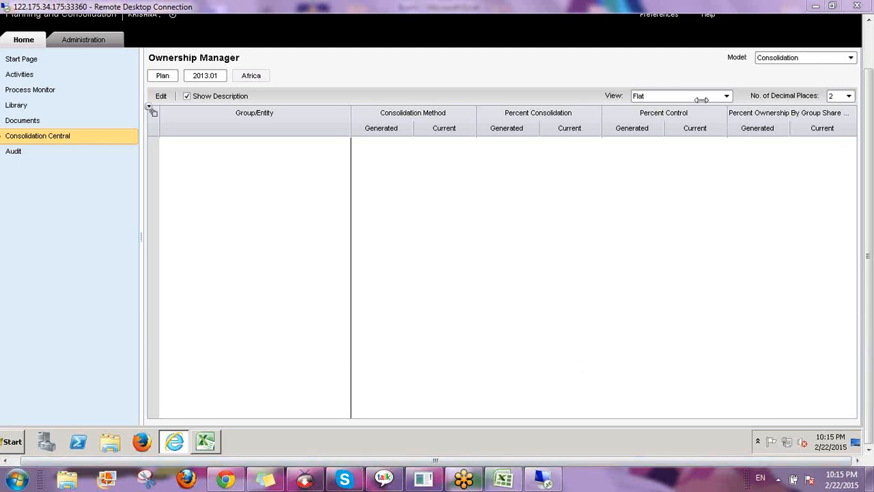
# Minimize Remote Desktop and Book1, then open the desktop BPC CLASSES folder and scroll its 44 items
pyautogui.click(813, 8)
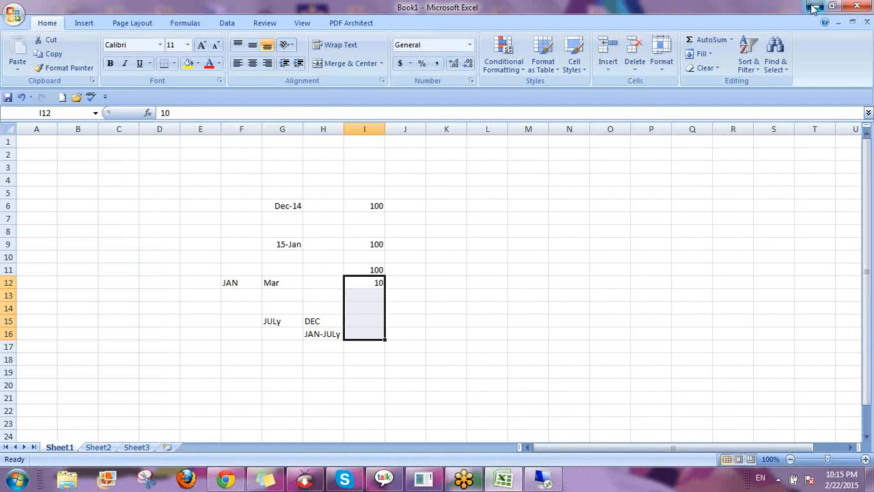
pyautogui.click(813, 7)
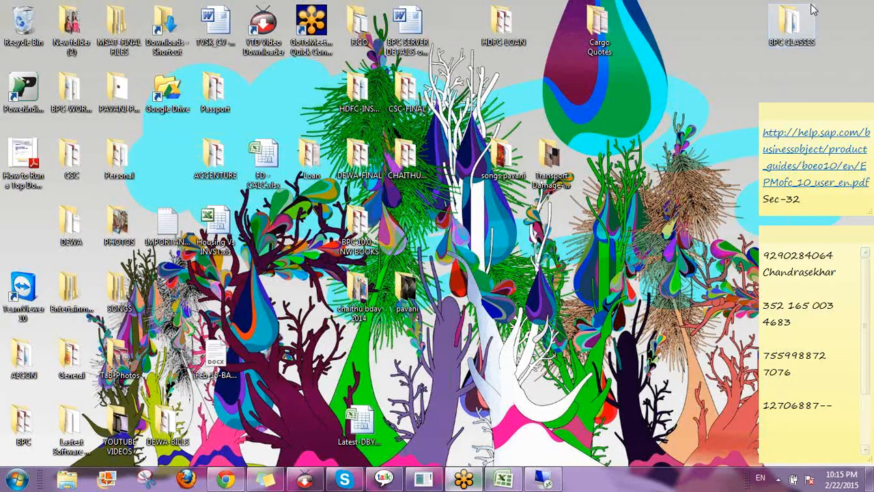
pyautogui.doubleClick(811, 11)
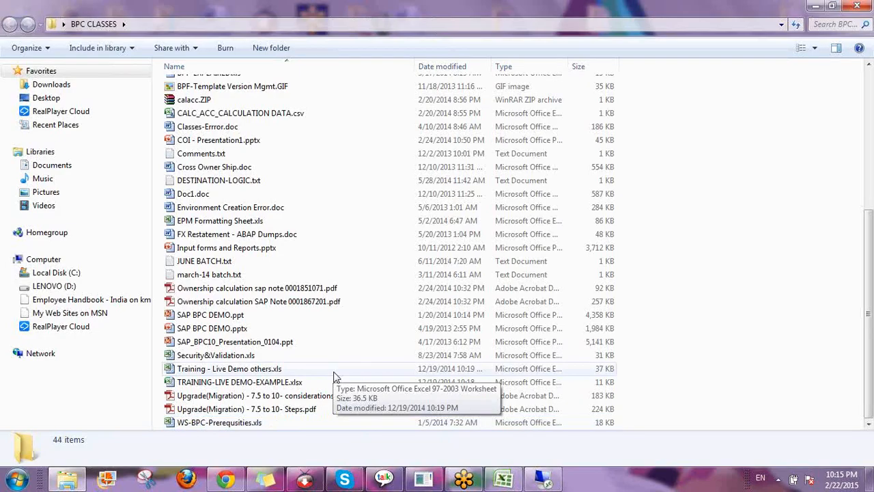
pyautogui.scroll(2, 334, 378)
pyautogui.scroll(1, 342, 386)
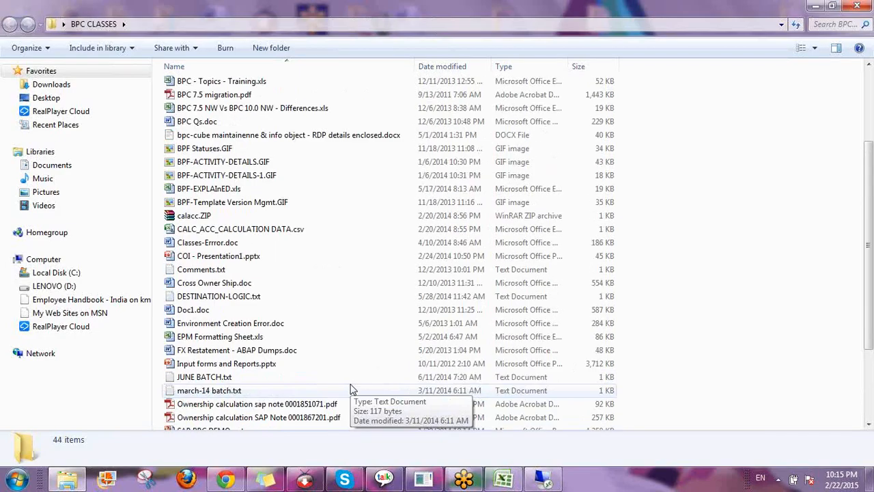
pyautogui.scroll(1, 351, 389)
pyautogui.scroll(1, 349, 389)
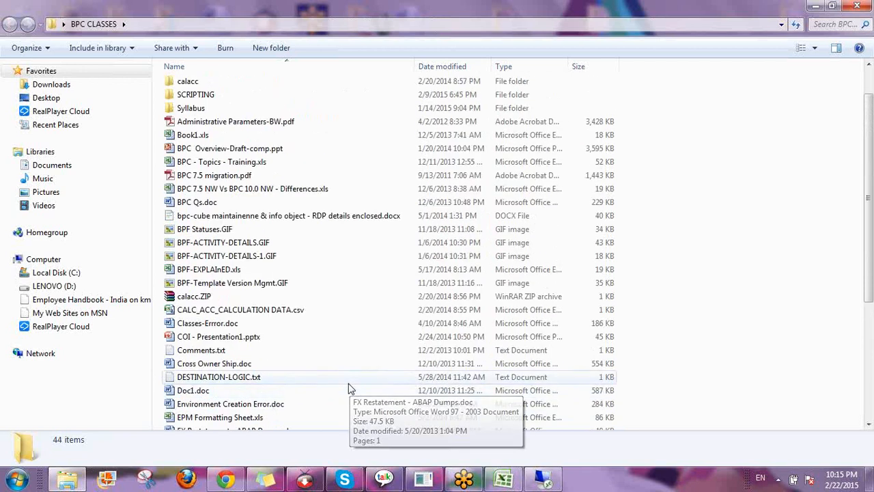
pyautogui.scroll(-1, 348, 388)
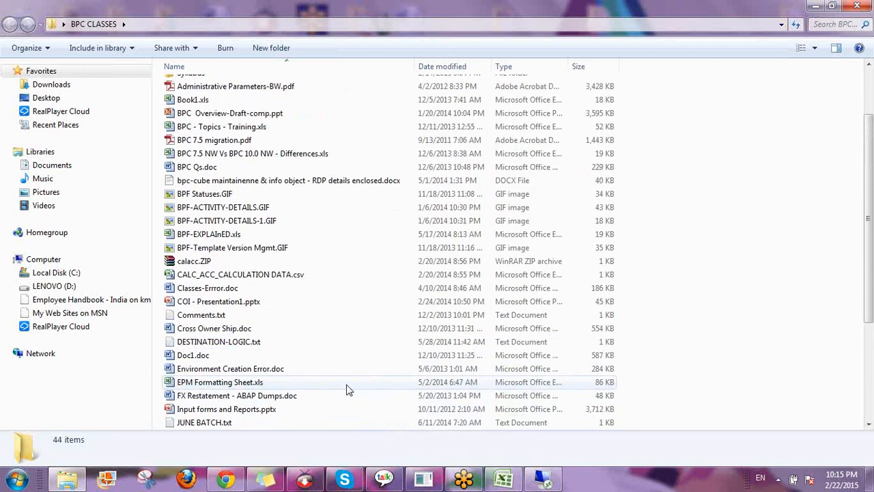
pyautogui.scroll(-2, 347, 389)
pyautogui.scroll(-2, 338, 393)
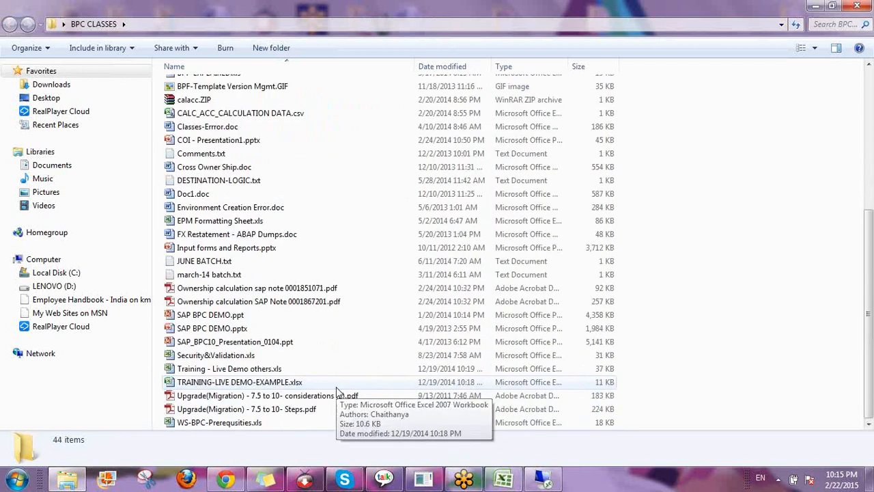
pyautogui.scroll(5, 336, 392)
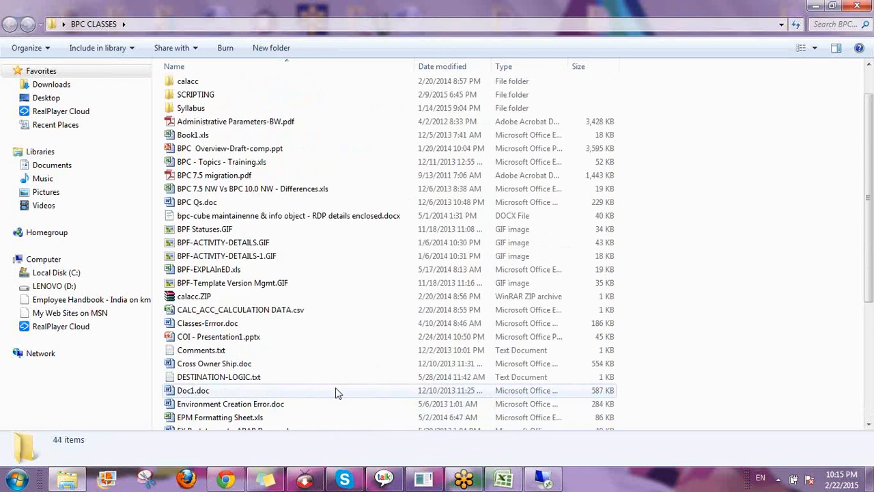
pyautogui.scroll(1, 336, 393)
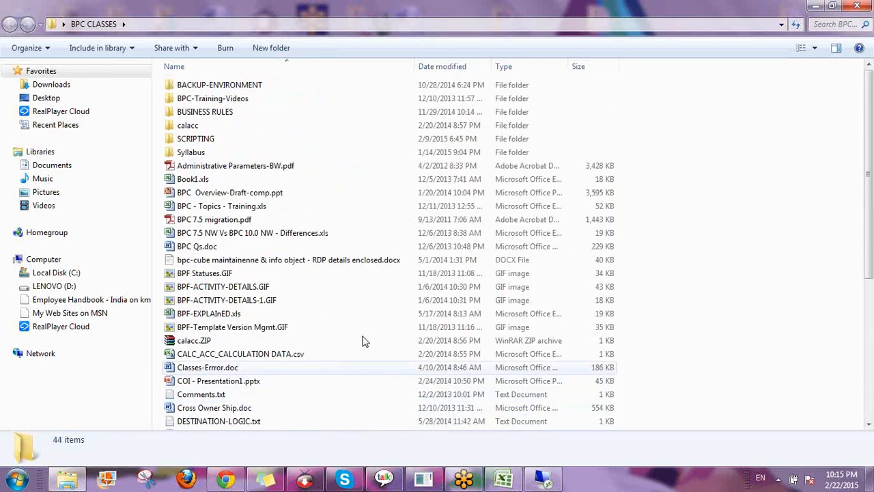
# Look inside the Syllabus, BACKUP-ENVIRONMENT and BPC-Training-Videos subfolders
pyautogui.click(222, 154)
pyautogui.doubleClick(222, 154)
pyautogui.press('BackSpace')
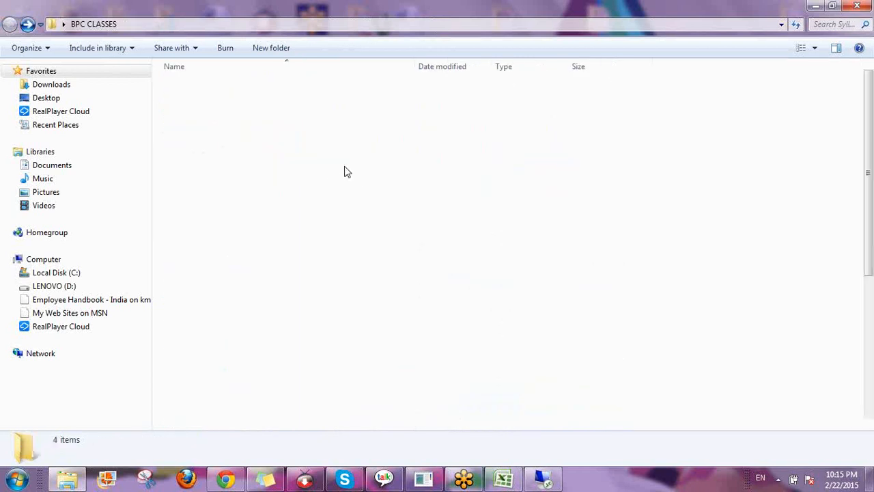
pyautogui.click(253, 90)
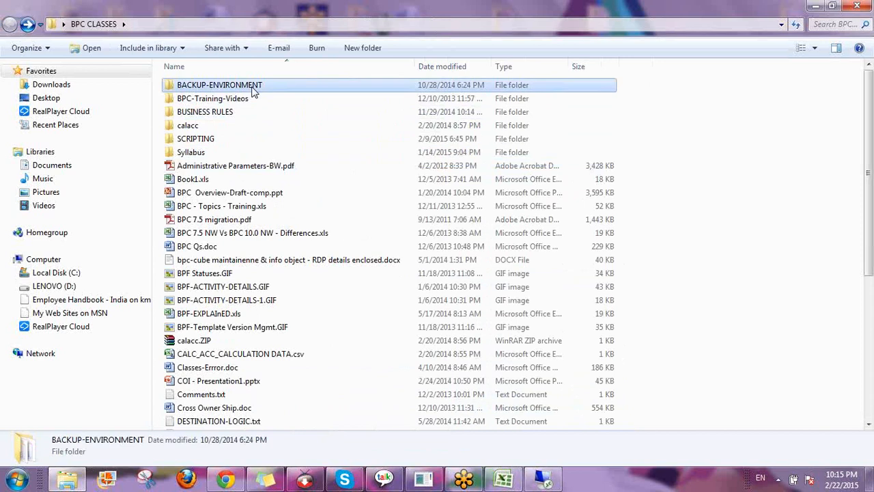
pyautogui.doubleClick(253, 90)
pyautogui.press('BackSpace')
pyautogui.click(251, 102)
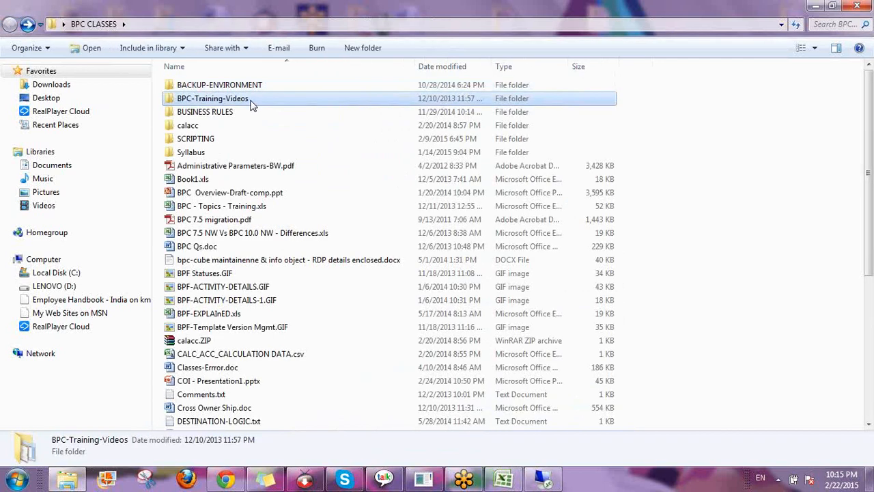
pyautogui.doubleClick(250, 103)
pyautogui.press('BackSpace')
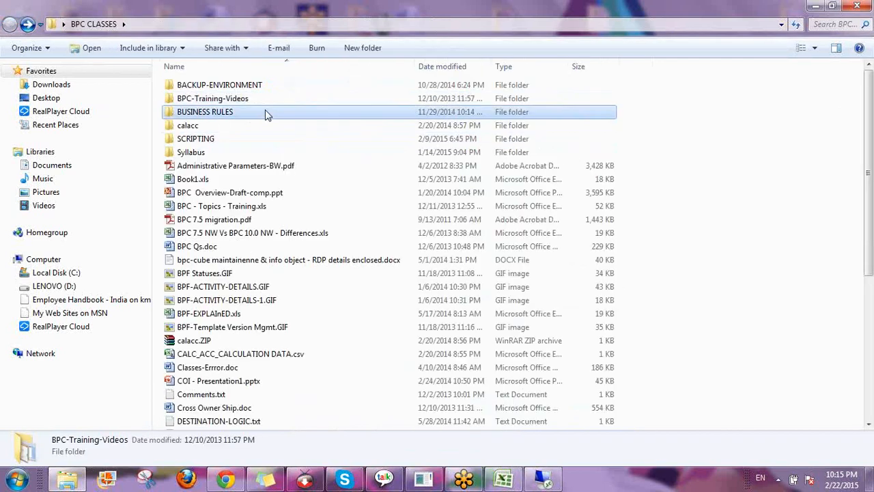
# Look inside BUSINESS RULES, calacc and SCRIPTING, then hide Explorer and restore Remote Desktop
pyautogui.doubleClick(265, 109)
pyautogui.press('BackSpace')
pyautogui.click(267, 125)
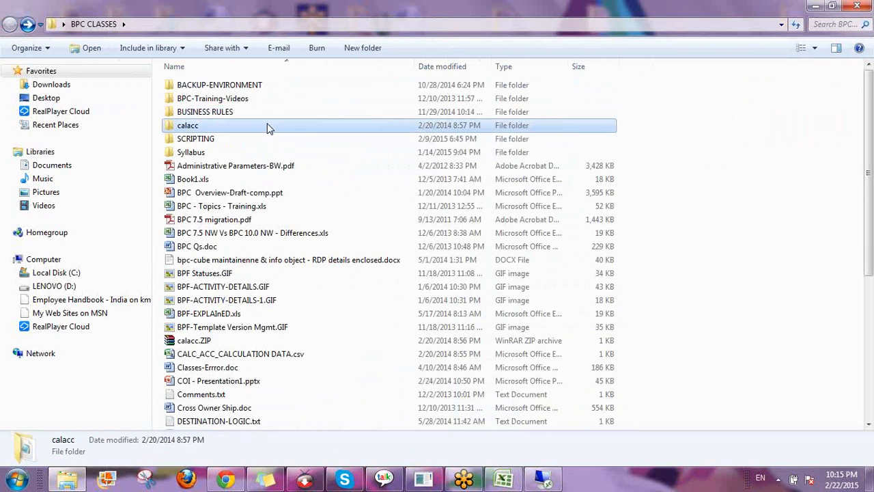
pyautogui.doubleClick(267, 126)
pyautogui.press('BackSpace')
pyautogui.click(262, 141)
pyautogui.doubleClick(263, 141)
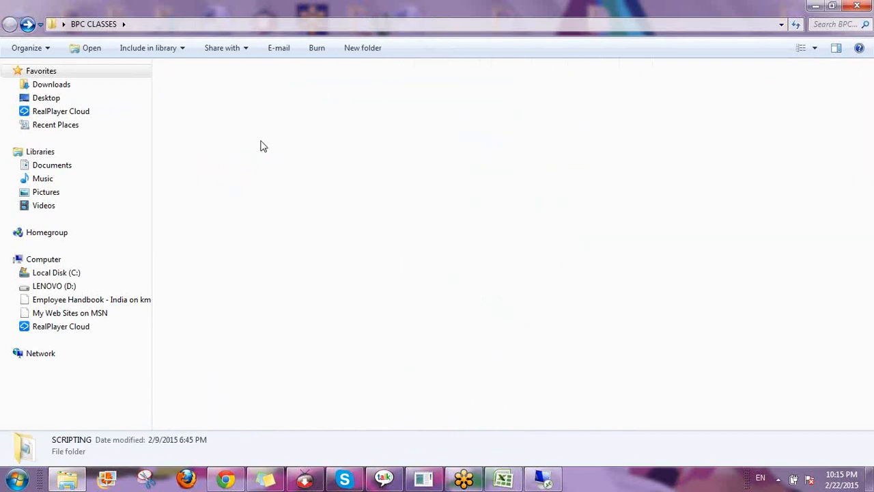
pyautogui.press('BackSpace')
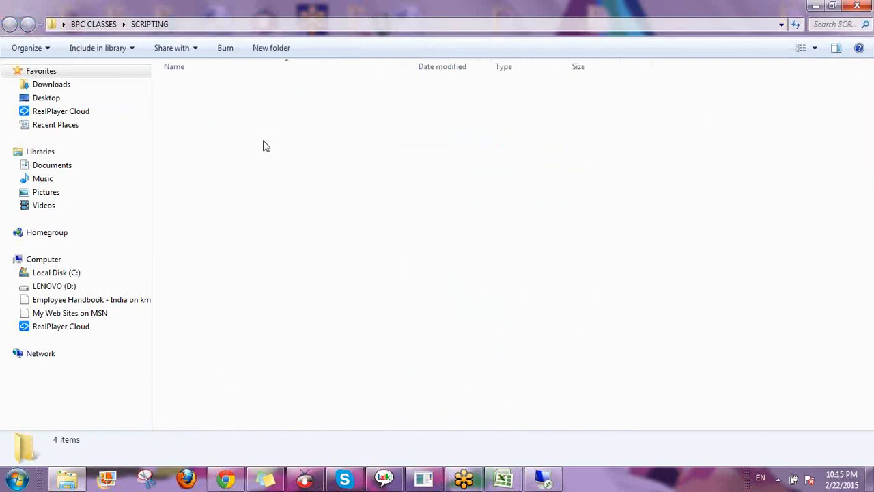
pyautogui.click(813, 7)
pyautogui.click(544, 478)
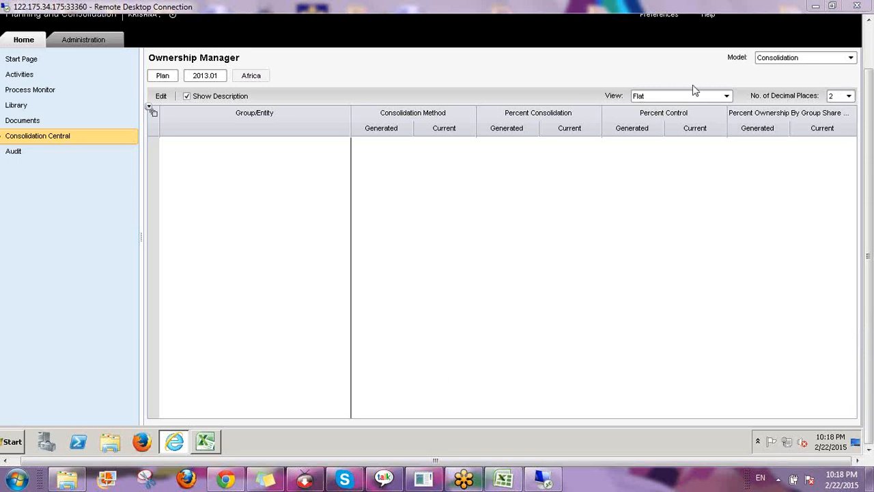
# Minimize the Remote Desktop Connection window to reveal the local desktop
pyautogui.click(816, 6)
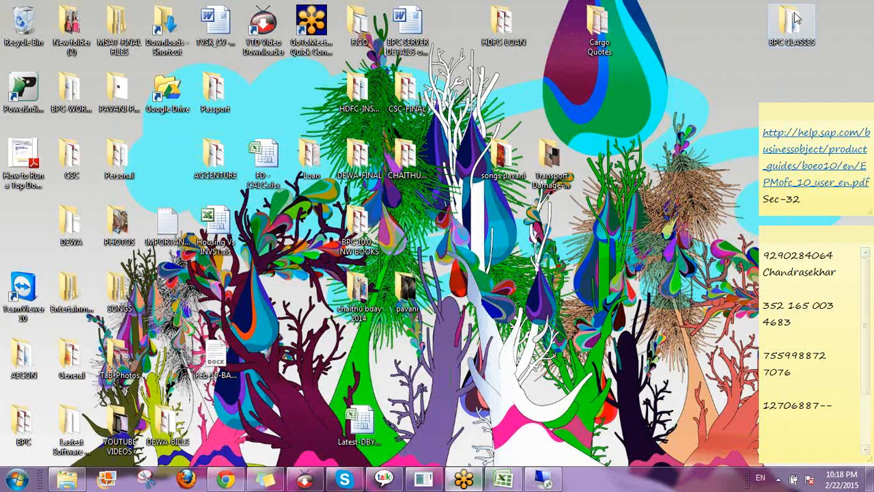
# Open BPC430_EN_Col96_FV_Part_A4.pdf from the BPC 10.0 - NW BOOKS desktop folder
pyautogui.doubleClick(362, 217)
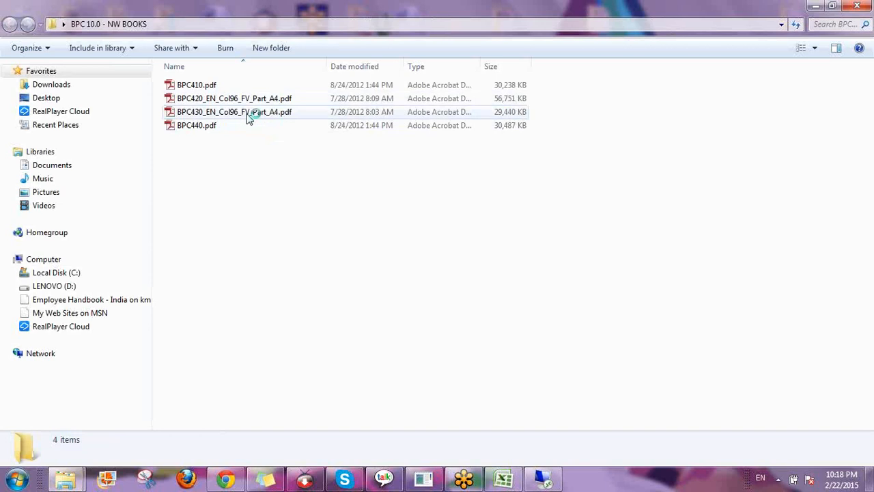
pyautogui.doubleClick(249, 113)
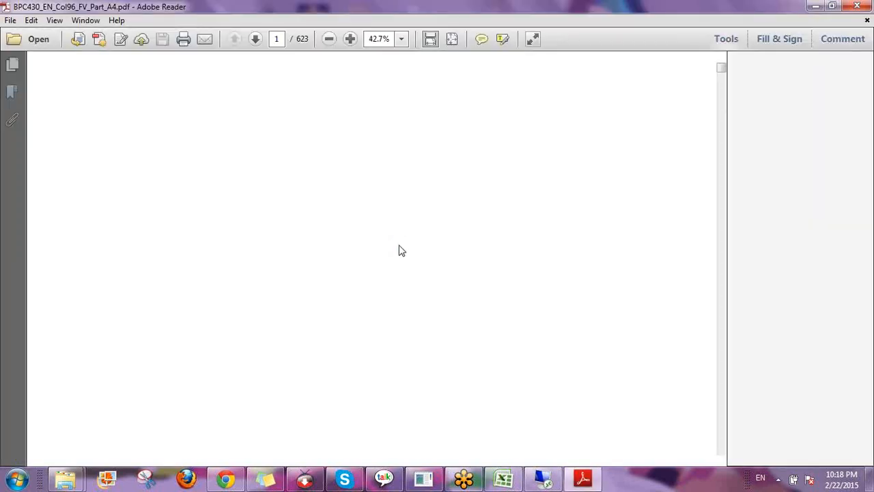
# Skim the BPC430 Contents pages, then minimize Adobe Reader to return to NW BOOKS
pyautogui.scroll(-10, 394, 260)
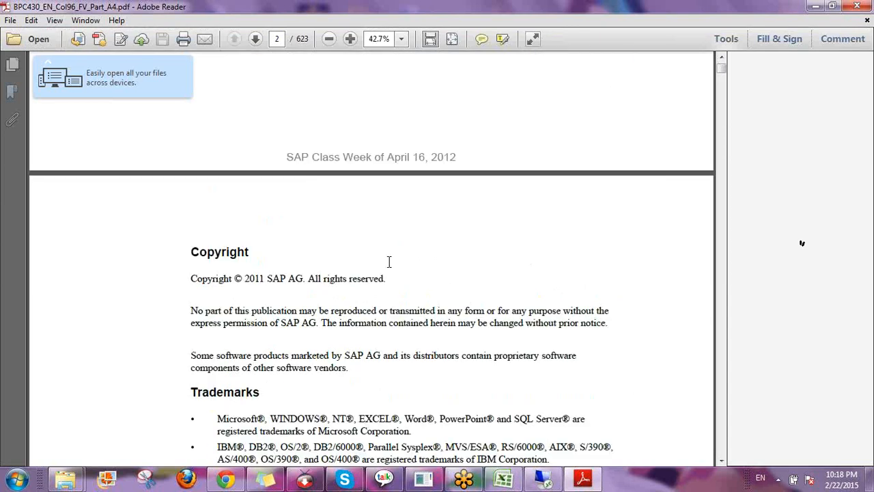
pyautogui.scroll(-12, 392, 259)
pyautogui.scroll(-6, 400, 256)
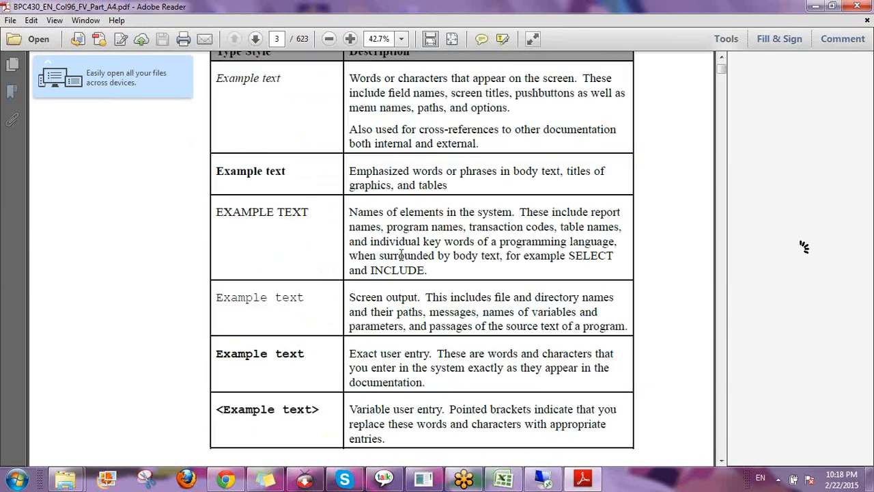
pyautogui.scroll(-12, 402, 260)
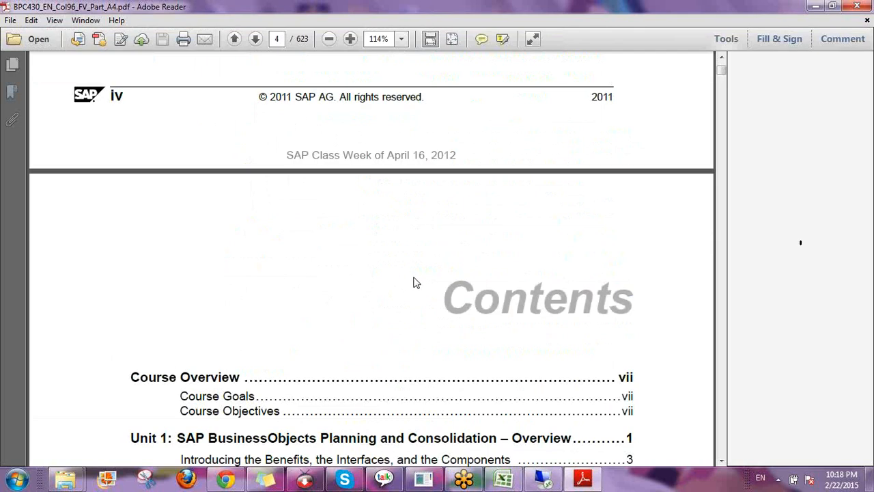
pyautogui.scroll(-3, 414, 282)
pyautogui.scroll(-6, 413, 282)
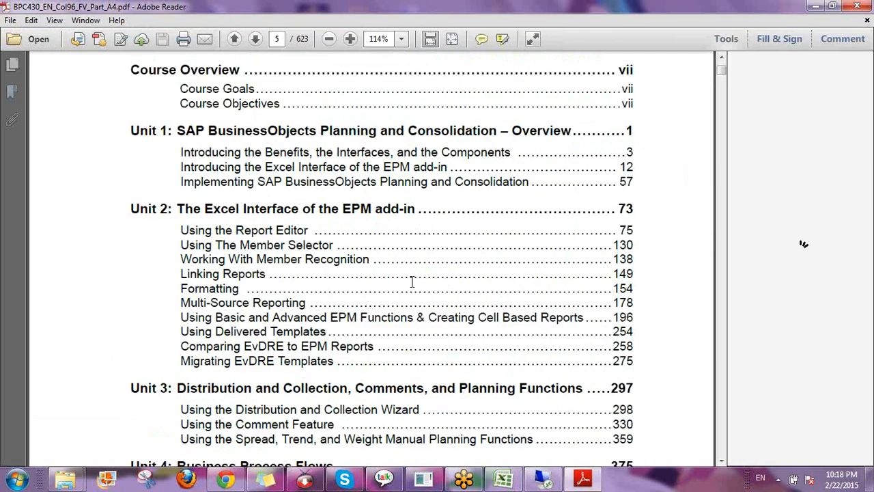
pyautogui.scroll(-9, 413, 282)
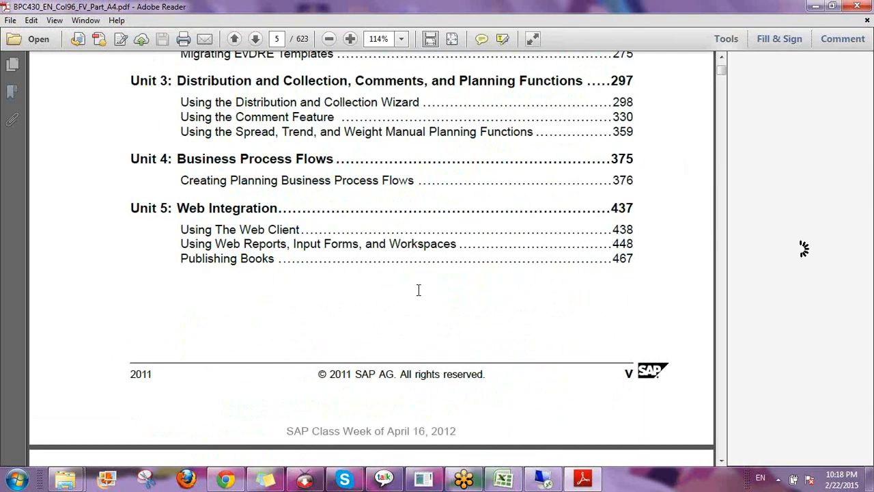
pyautogui.scroll(-20, 419, 291)
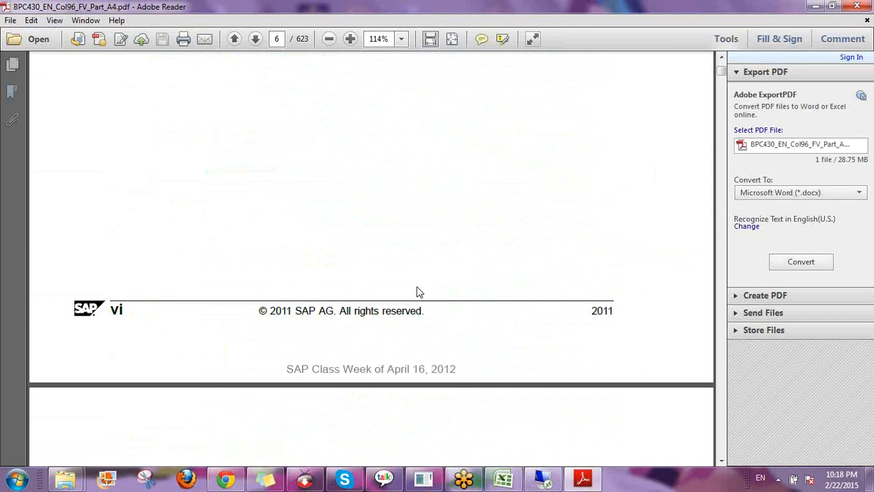
pyautogui.scroll(-4, 419, 292)
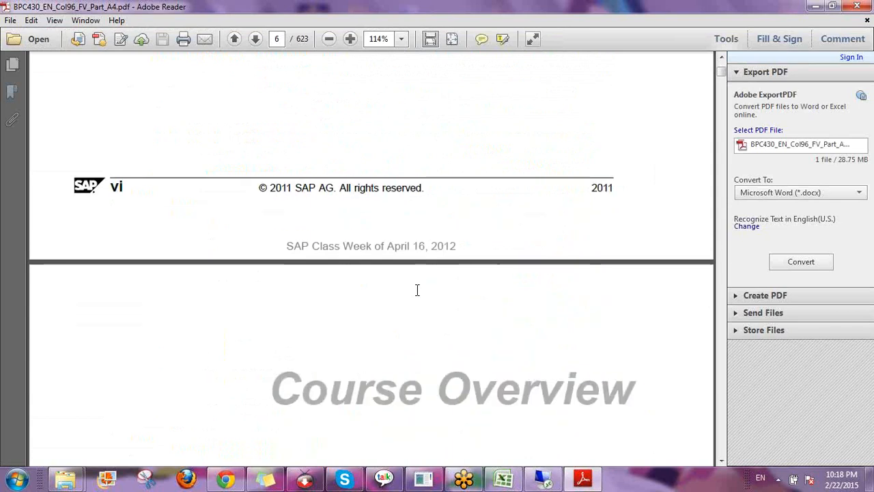
pyautogui.scroll(-4, 417, 290)
pyautogui.scroll(20, 418, 287)
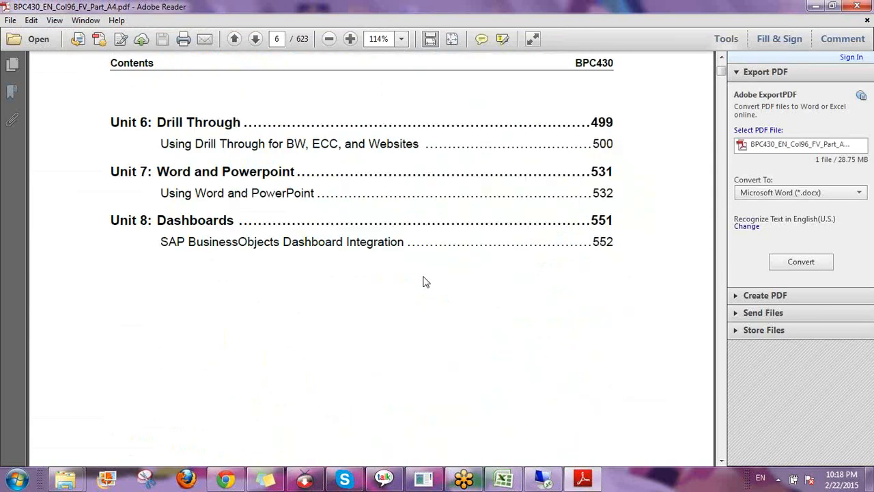
pyautogui.scroll(12, 424, 281)
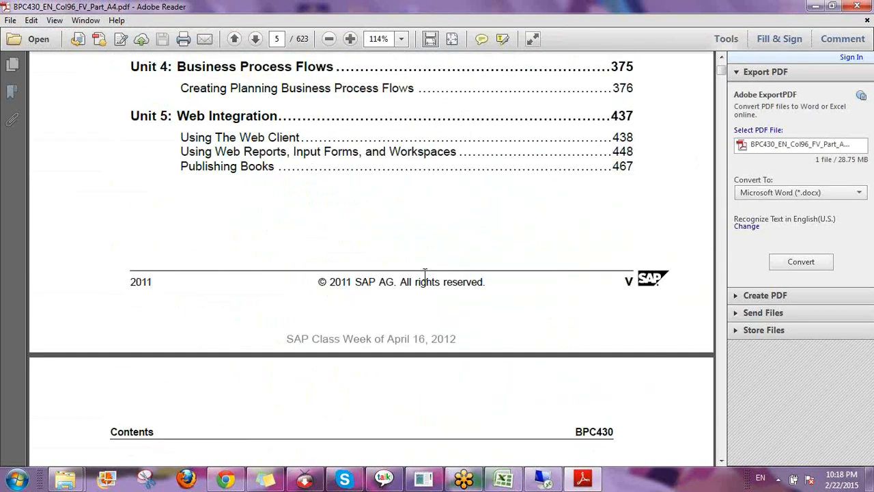
pyautogui.scroll(5, 424, 276)
pyautogui.scroll(5, 425, 279)
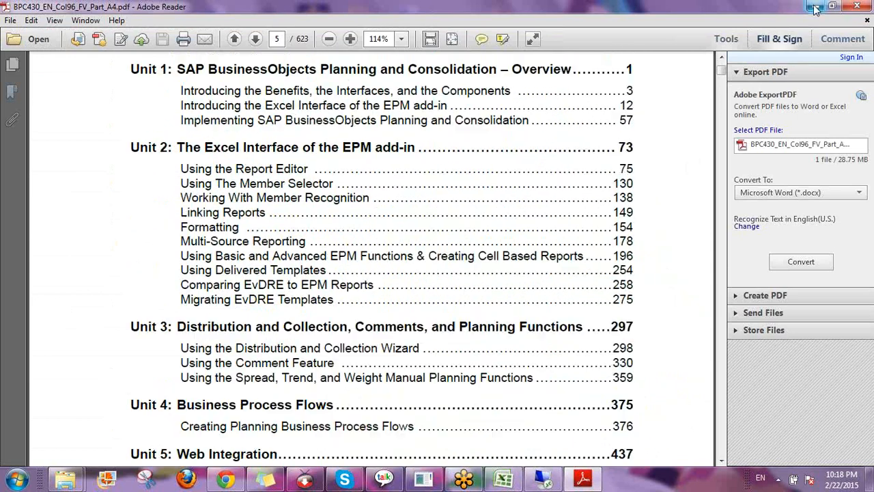
pyautogui.click(815, 6)
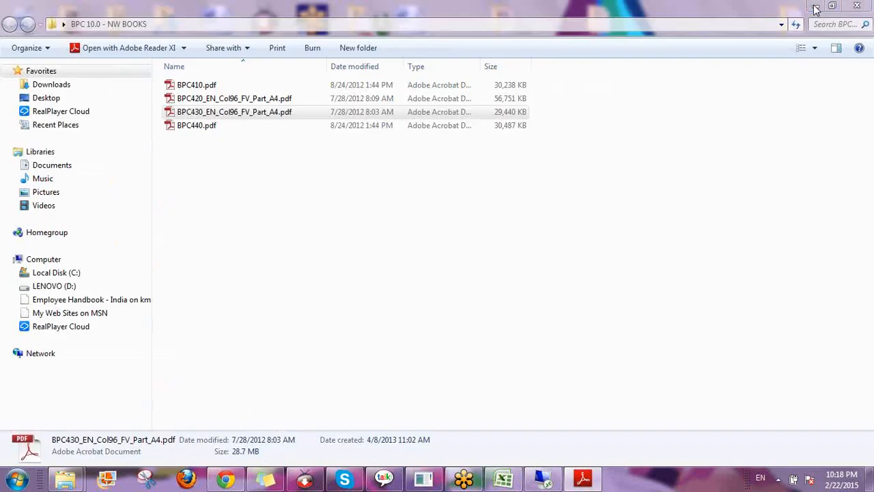
# Open BPC420_EN_Col96_FV_Part_A4.pdf and highlight the Configuring Audits and Presenting Concurrency Locking entries
pyautogui.doubleClick(214, 99)
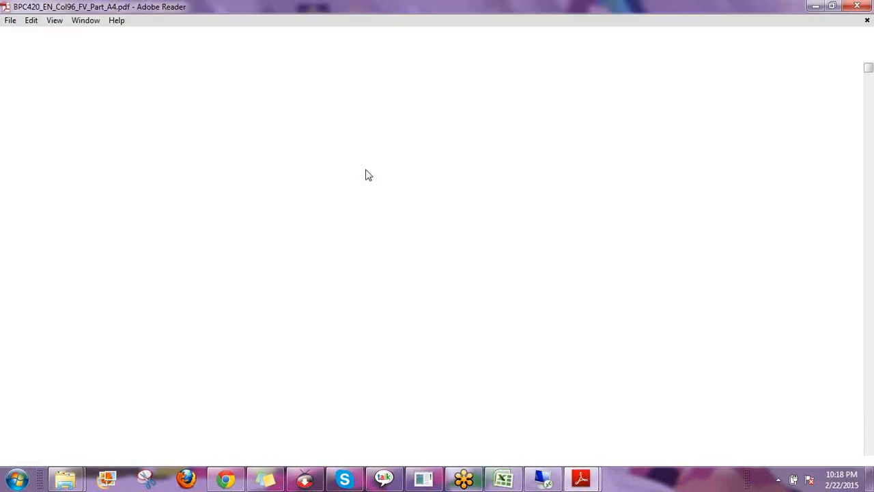
pyautogui.scroll(-10, 424, 234)
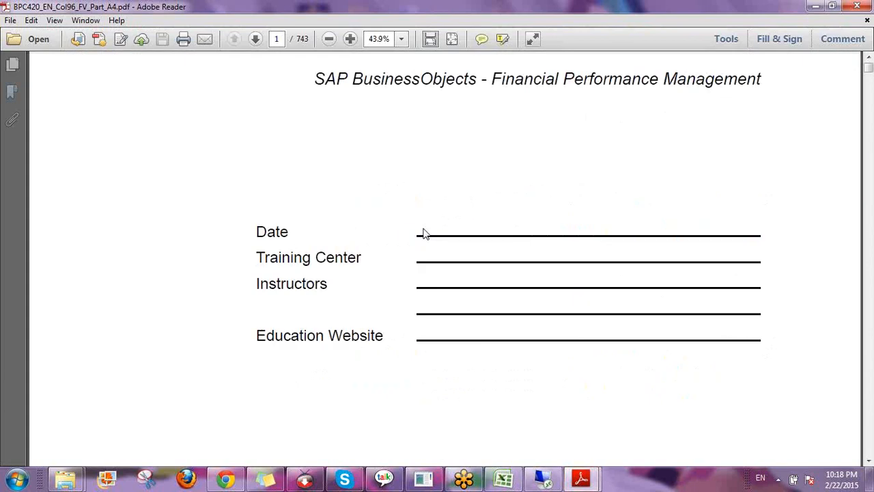
pyautogui.scroll(-5, 423, 235)
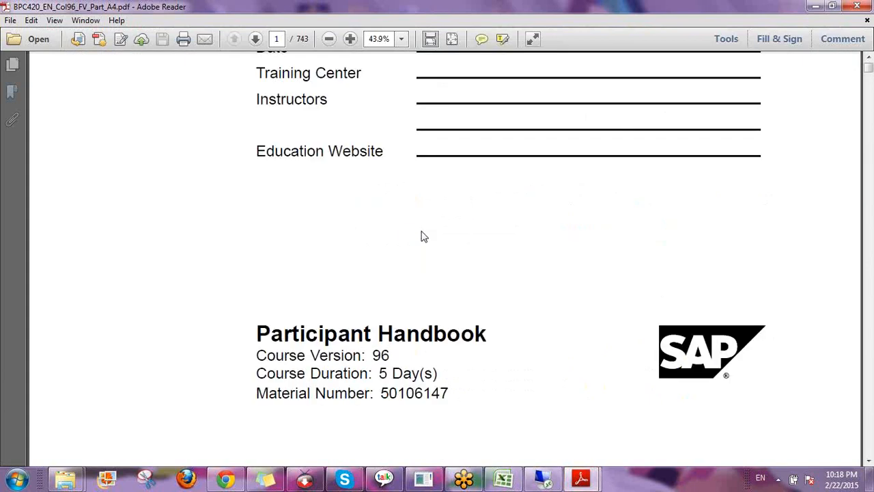
pyautogui.scroll(-15, 424, 232)
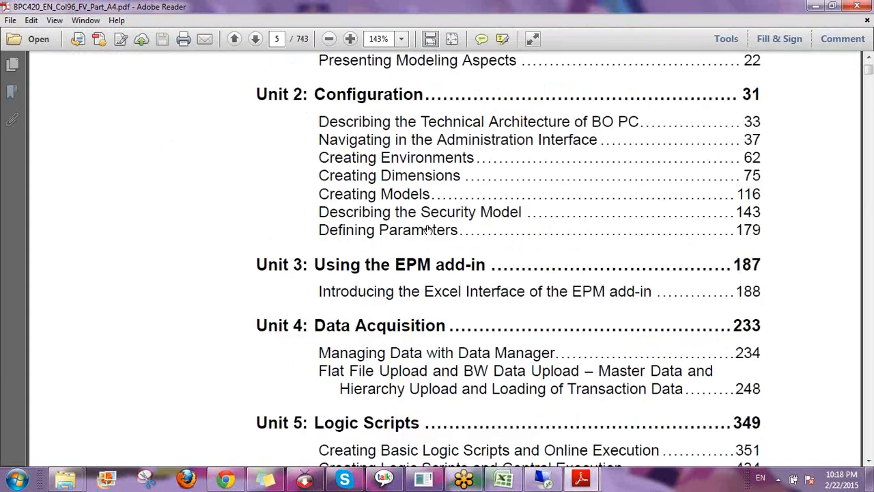
pyautogui.scroll(-8, 428, 230)
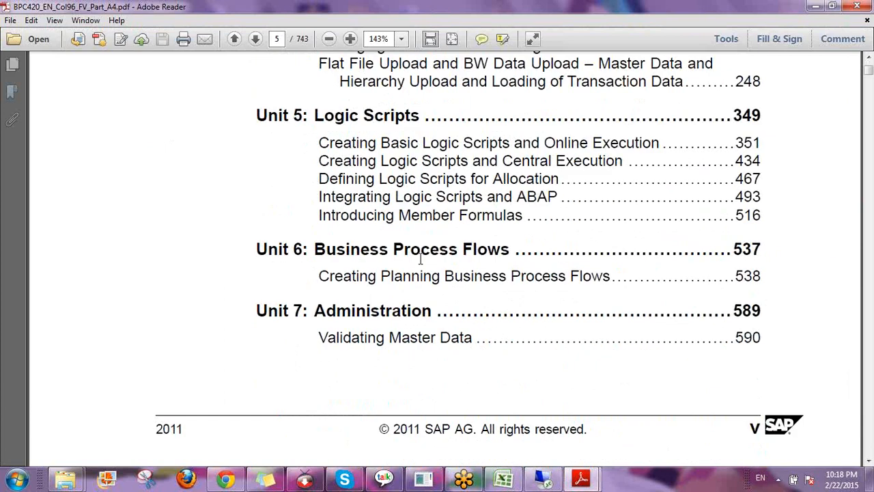
pyautogui.scroll(-14, 421, 258)
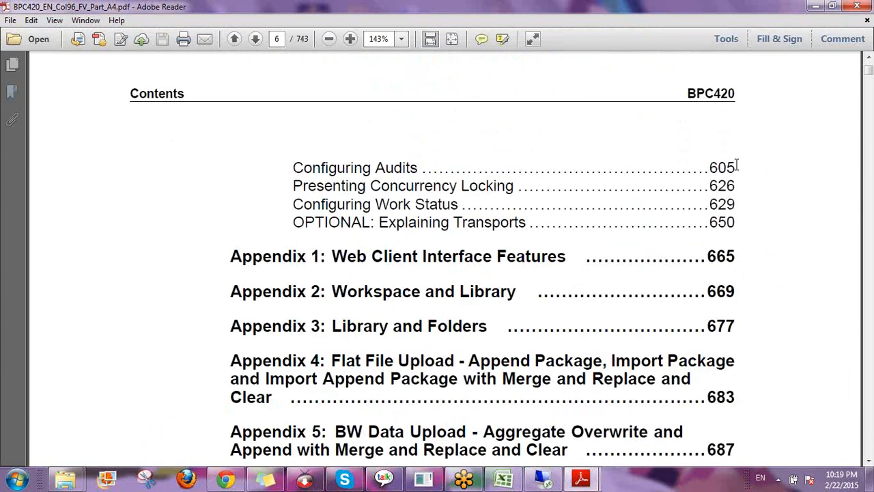
pyautogui.moveTo(736, 166); pyautogui.dragTo(407, 167)
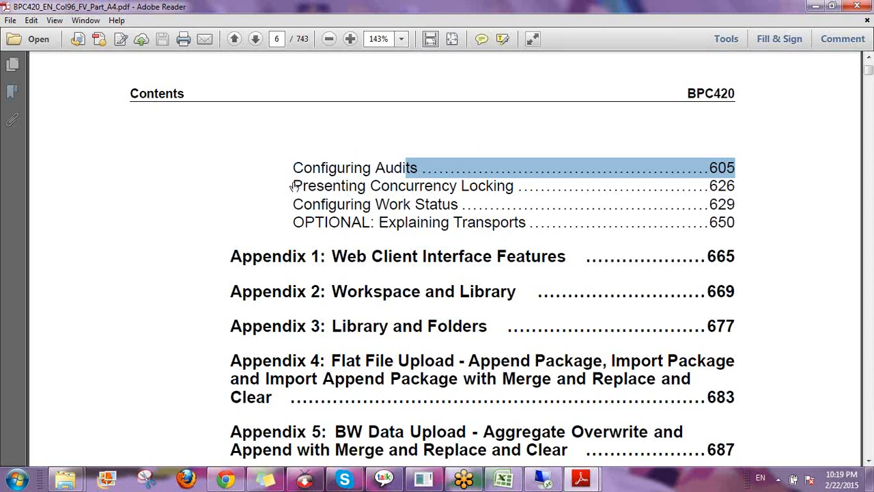
pyautogui.moveTo(738, 184); pyautogui.dragTo(295, 179)
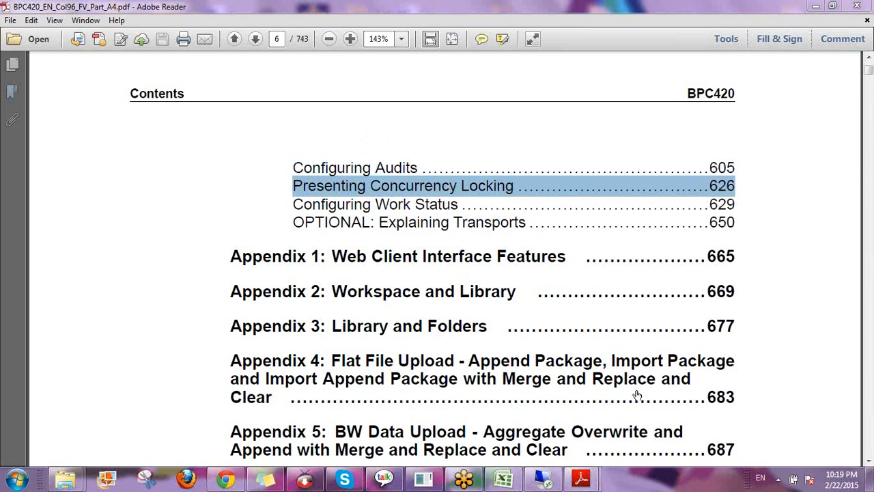
# Bring the BPC430 handbook back and highlight its Migrating EvDRE Templates contents entry
pyautogui.moveTo(584, 479)
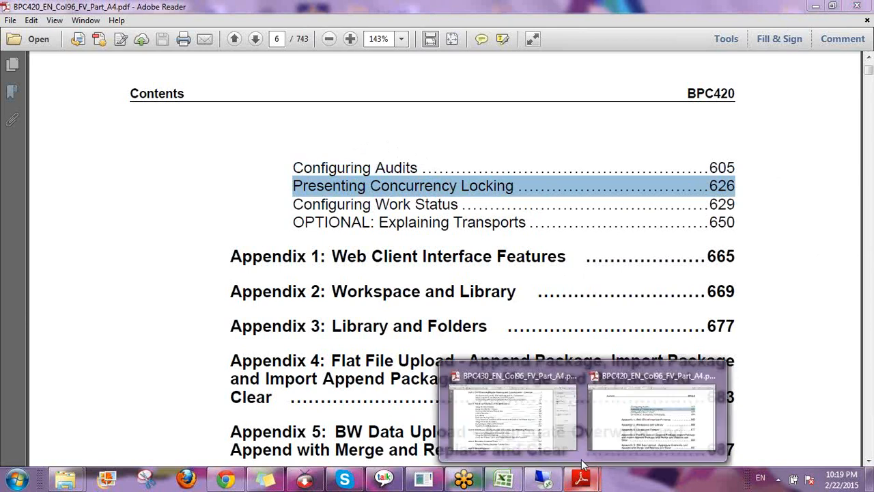
pyautogui.click(517, 427)
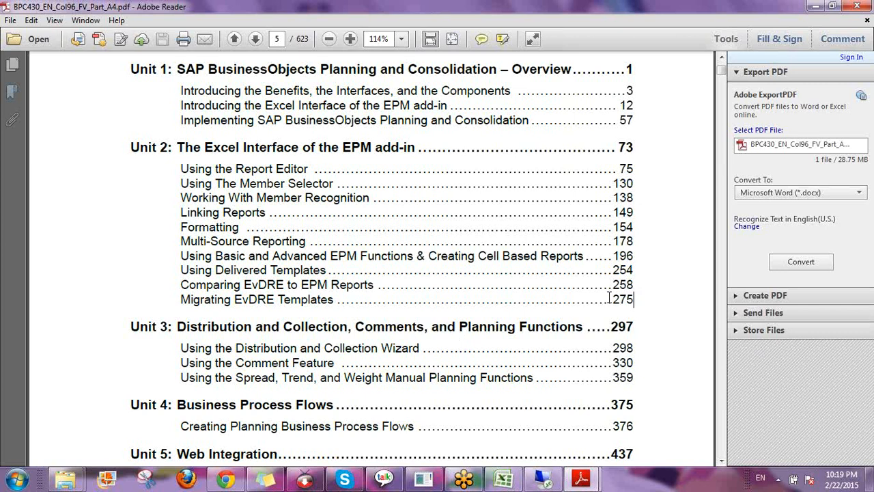
pyautogui.moveTo(634, 299); pyautogui.dragTo(181, 299)
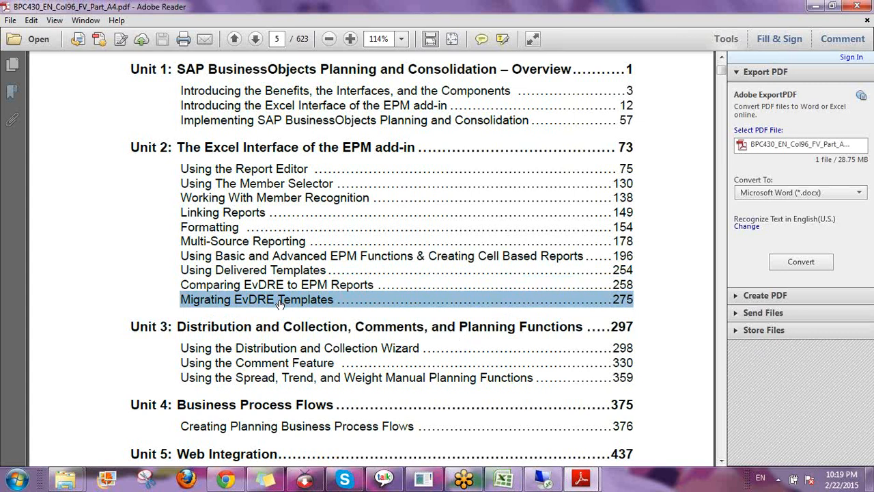
# Jump to page 275 of the BPC430 handbook
pyautogui.click(276, 39)
pyautogui.write('275')
pyautogui.press('Return')
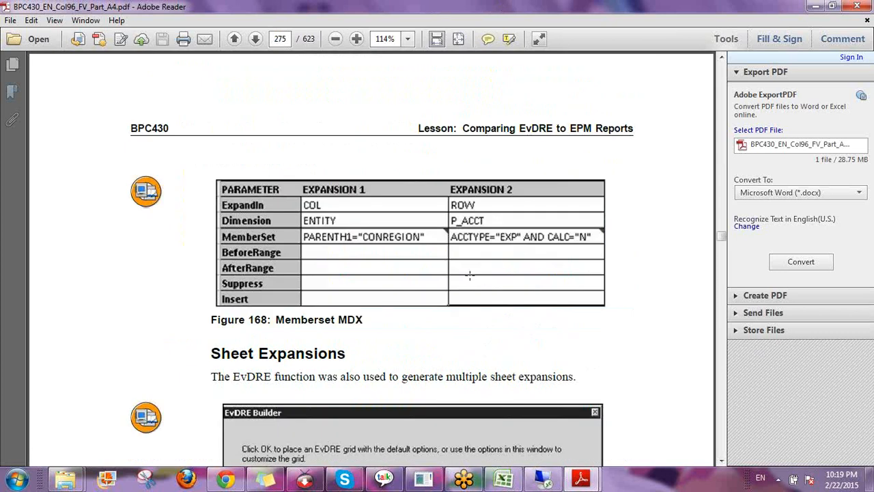
# Scroll from page 275 to page 281 and select Figure 175, Row Key Range: Result
pyautogui.scroll(-10, 470, 275)
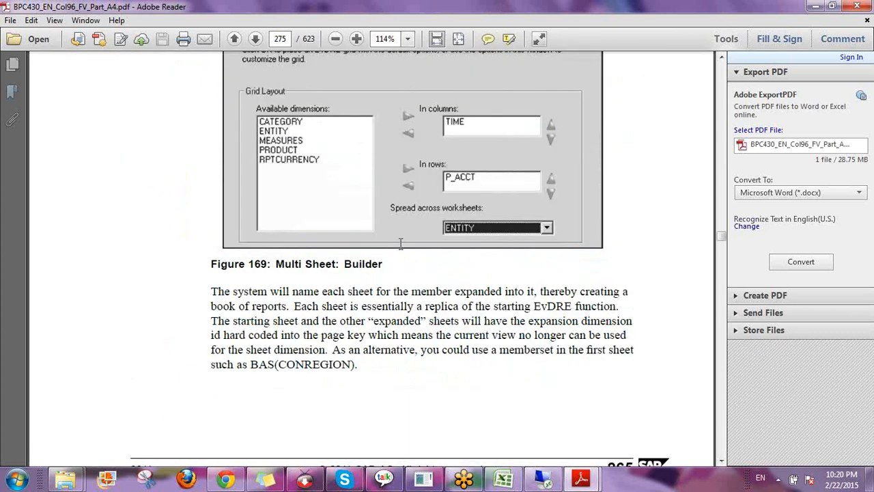
pyautogui.scroll(-9, 383, 290)
pyautogui.scroll(-18, 382, 290)
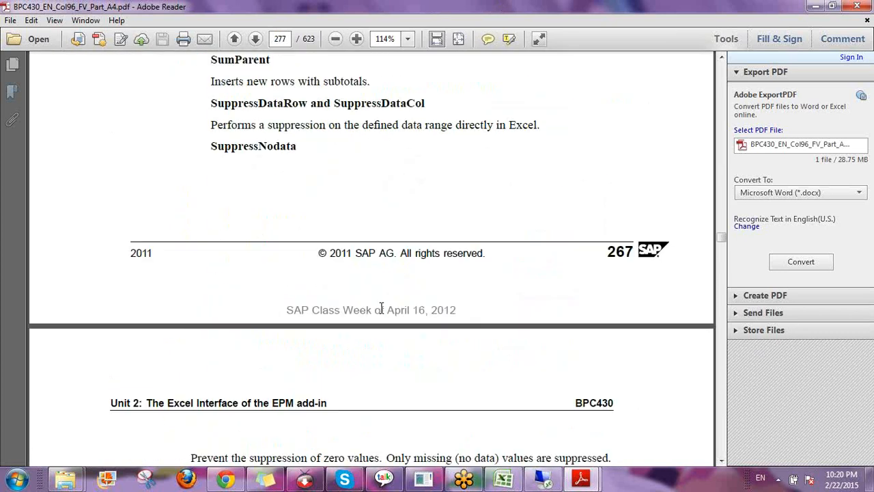
pyautogui.scroll(-20, 383, 307)
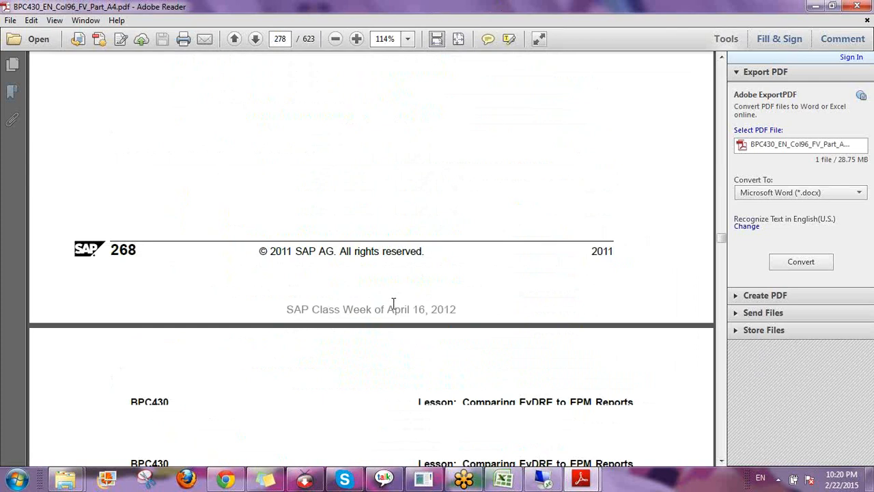
pyautogui.scroll(-13, 402, 355)
pyautogui.scroll(-20, 402, 355)
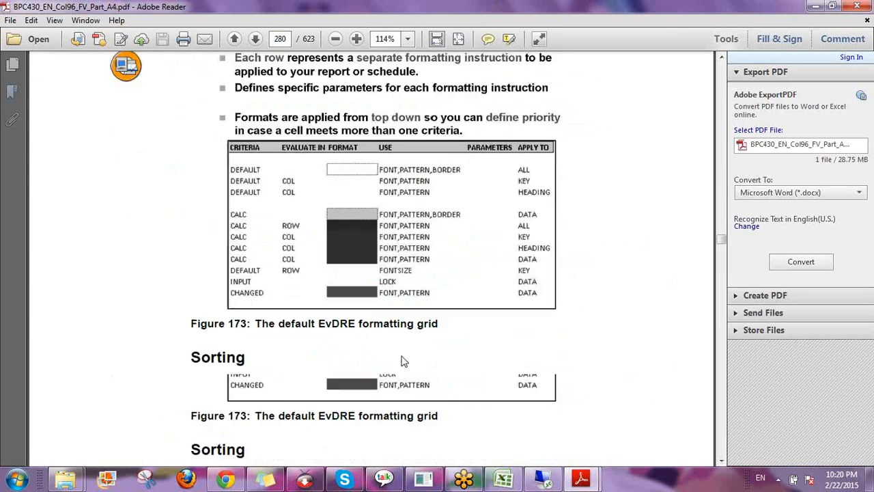
pyautogui.scroll(-9, 398, 353)
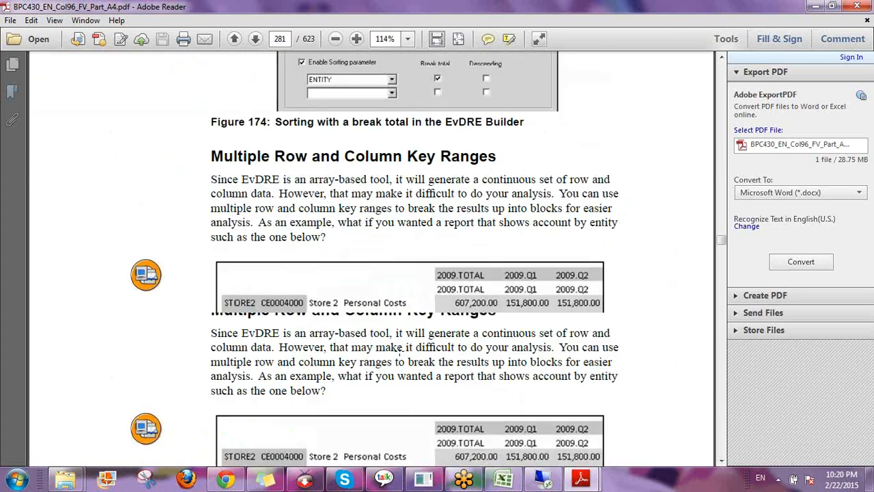
pyautogui.scroll(-1, 400, 350)
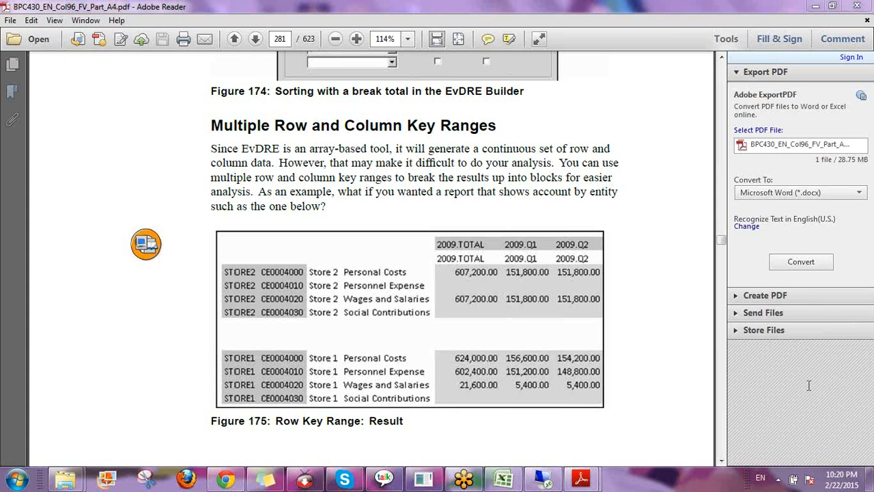
pyautogui.click(533, 280)
# Read through the EvDRE migration lesson past page 290 to Figure 181 on page 301
pyautogui.scroll(-8, 546, 281)
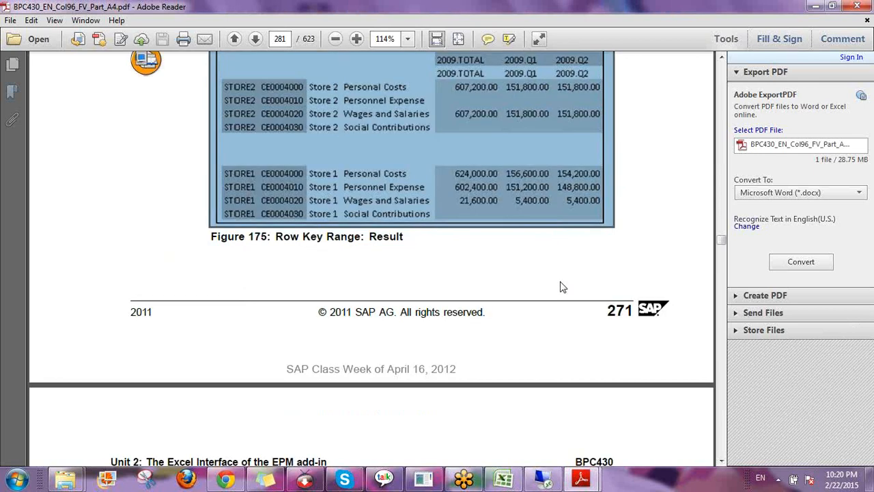
pyautogui.scroll(-5, 565, 280)
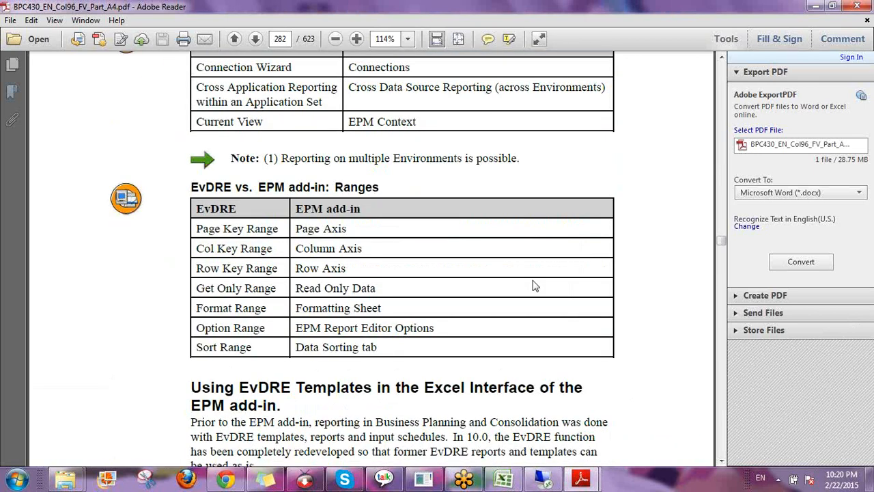
pyautogui.scroll(-10, 534, 286)
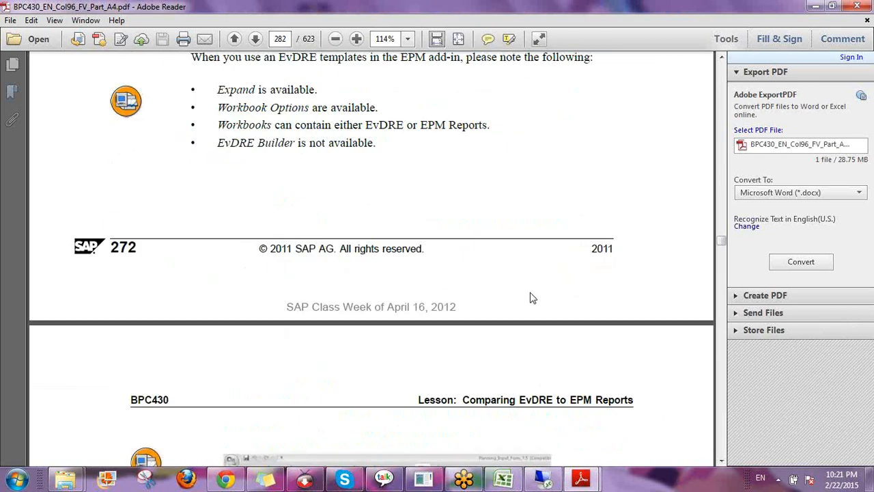
pyautogui.scroll(-20, 533, 298)
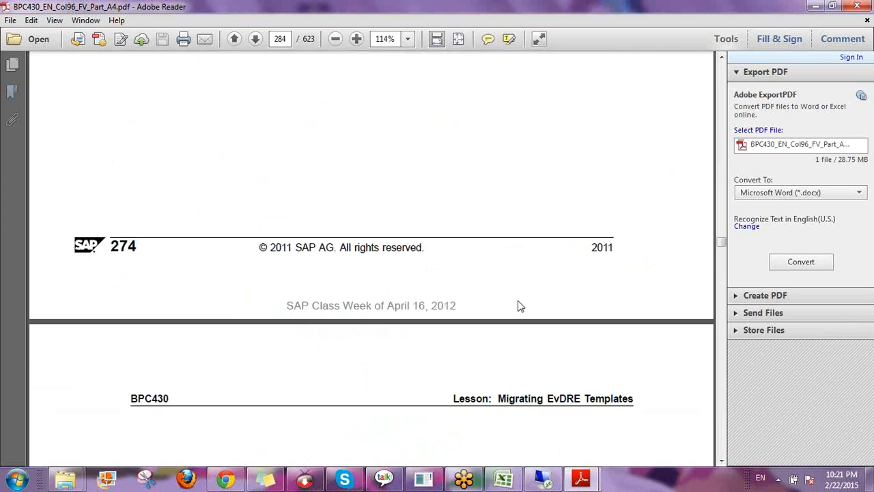
pyautogui.scroll(-20, 518, 301)
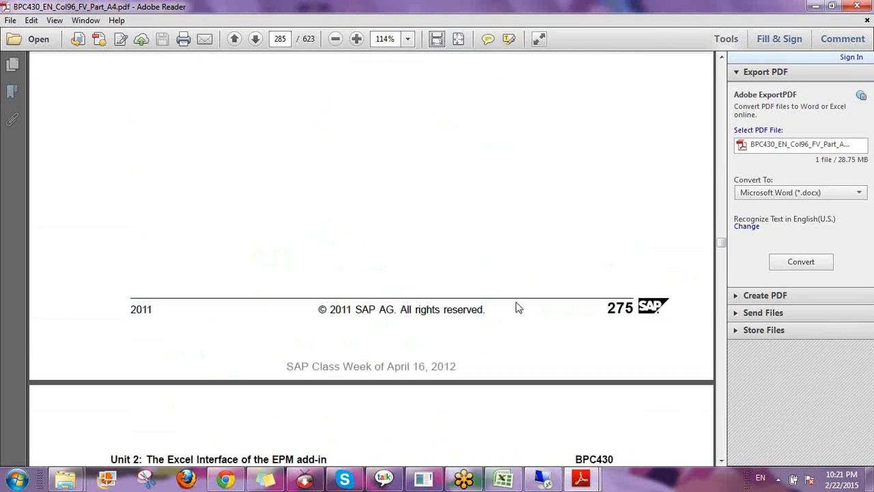
pyautogui.scroll(-7, 517, 311)
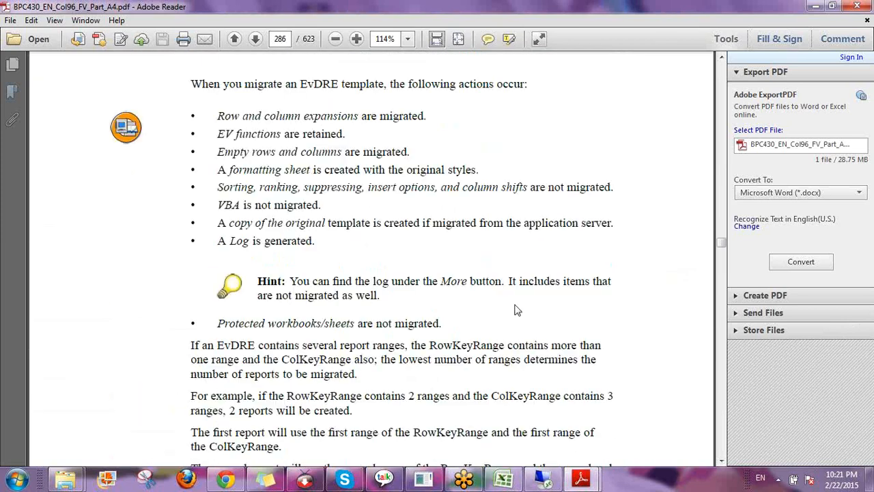
pyautogui.scroll(-2, 517, 310)
pyautogui.scroll(2, 514, 300)
pyautogui.scroll(-14, 468, 301)
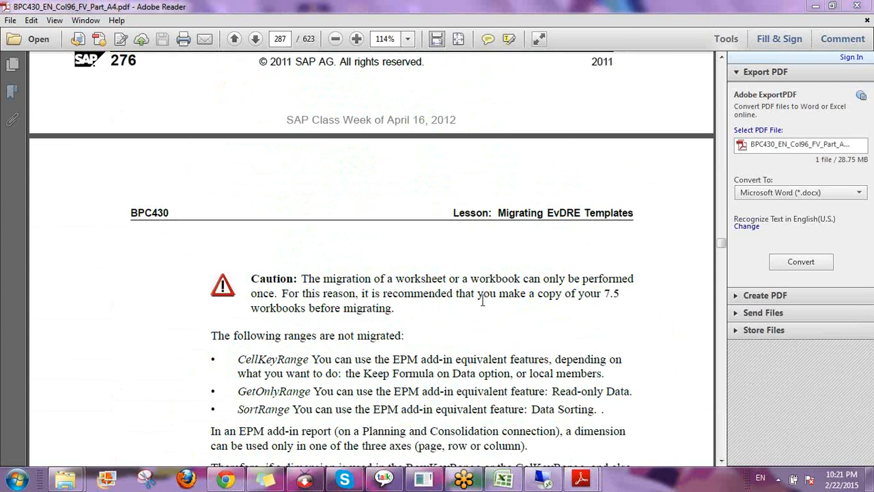
pyautogui.scroll(-1, 482, 339)
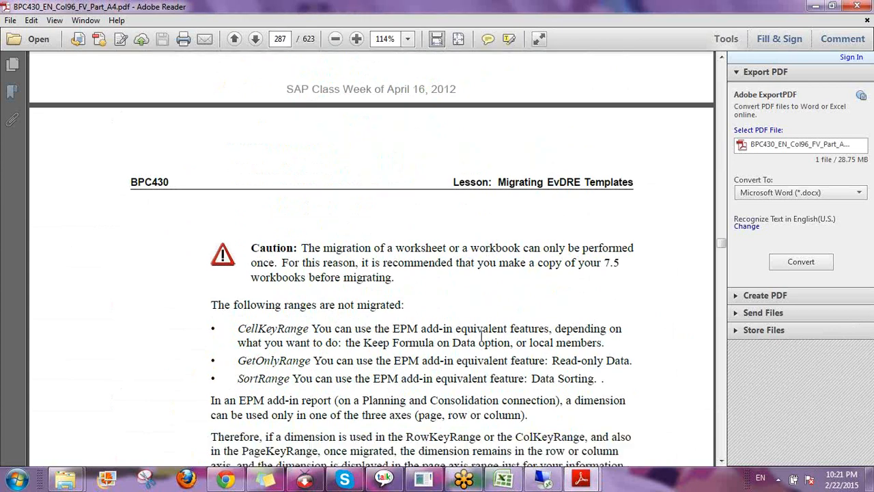
pyautogui.scroll(-4, 478, 328)
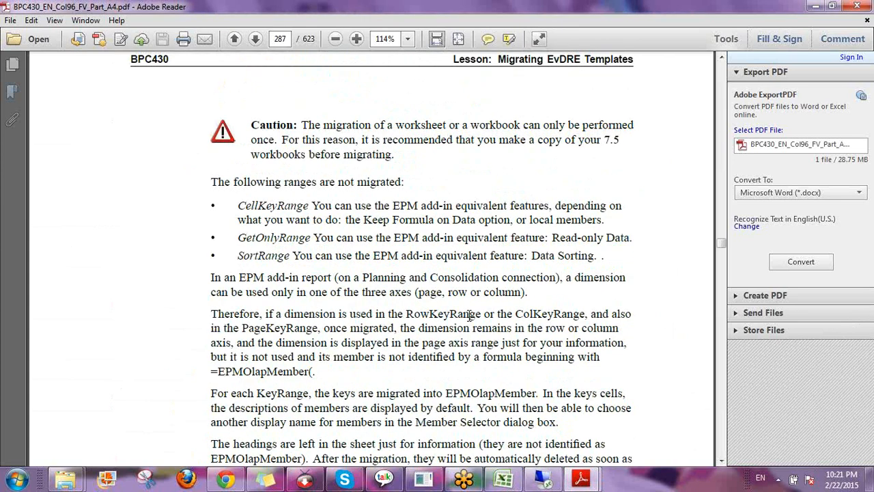
pyautogui.scroll(-20, 470, 315)
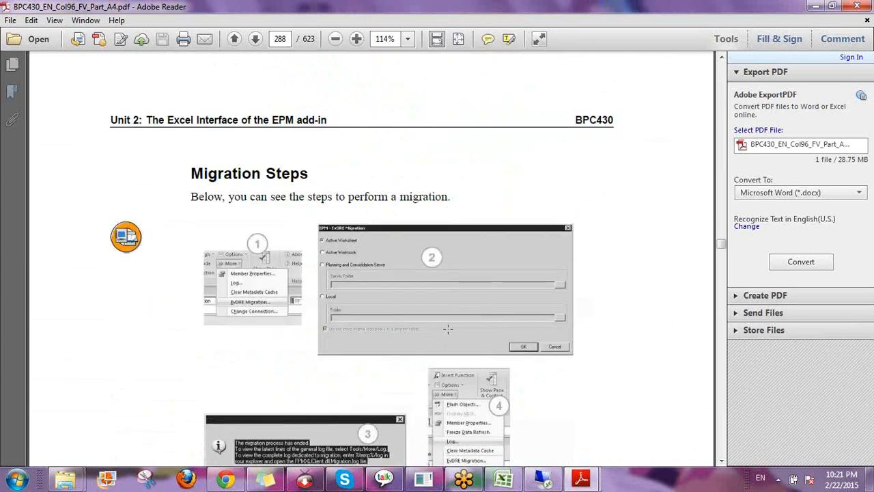
pyautogui.scroll(-5, 448, 330)
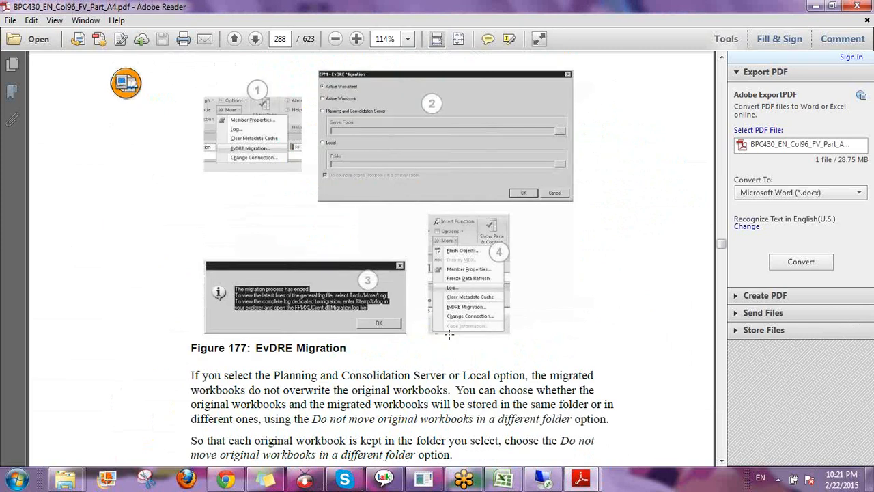
pyautogui.scroll(-5, 447, 335)
pyautogui.scroll(-20, 445, 338)
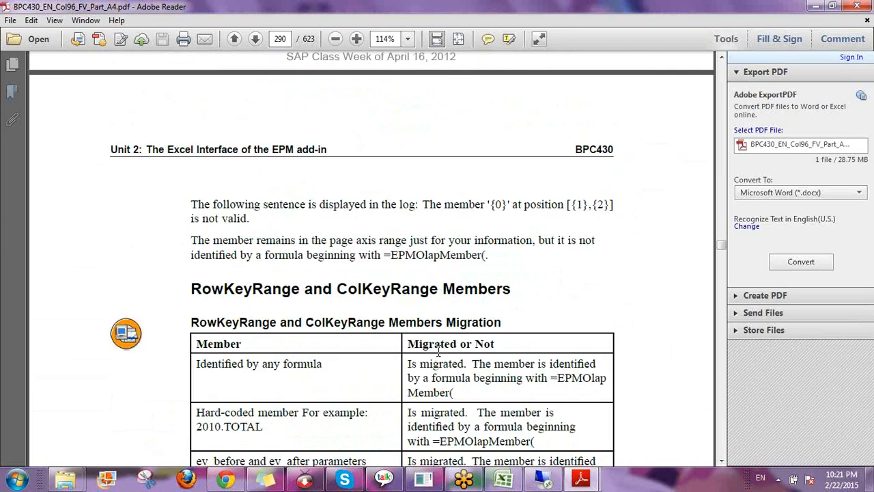
pyautogui.scroll(-6, 439, 349)
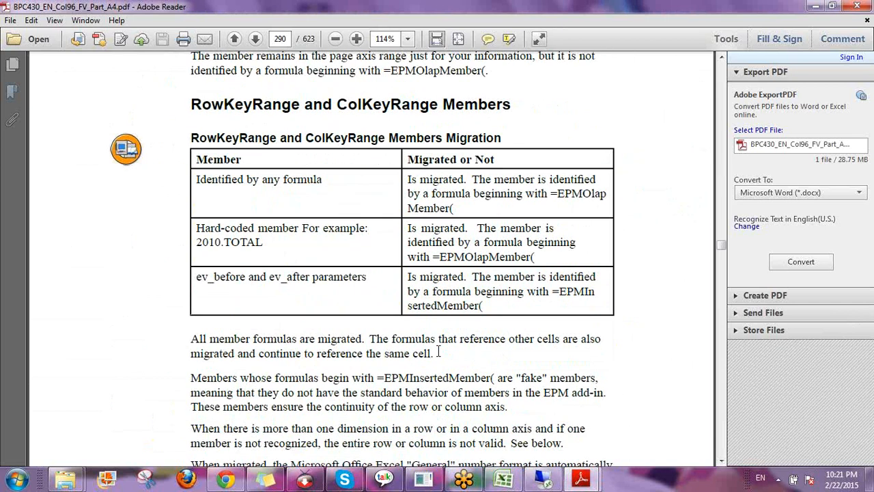
pyautogui.scroll(-15, 438, 351)
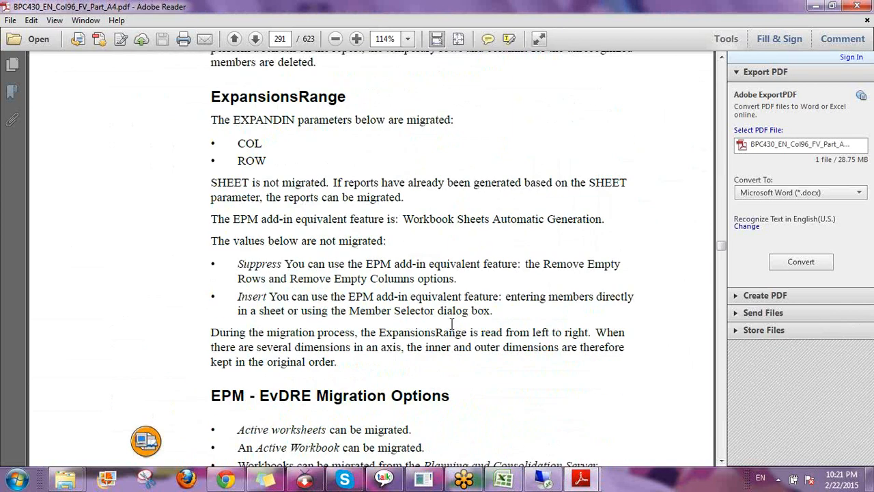
pyautogui.scroll(-7, 451, 323)
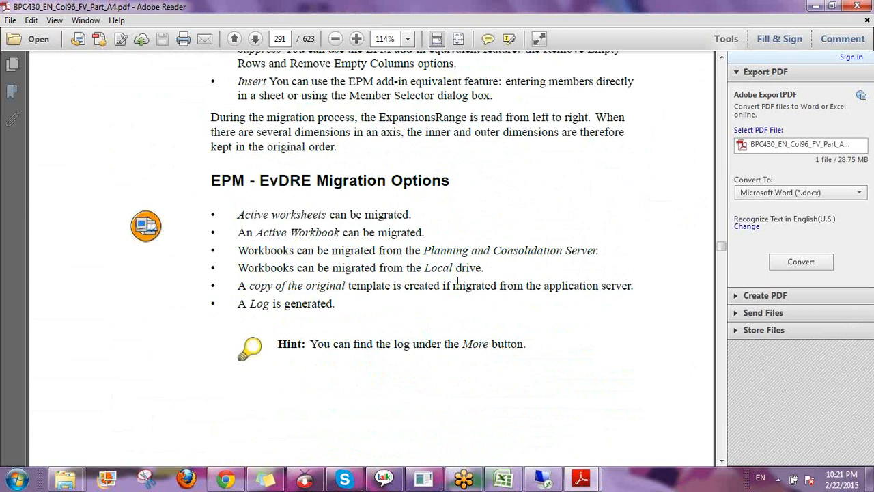
pyautogui.scroll(-1, 457, 282)
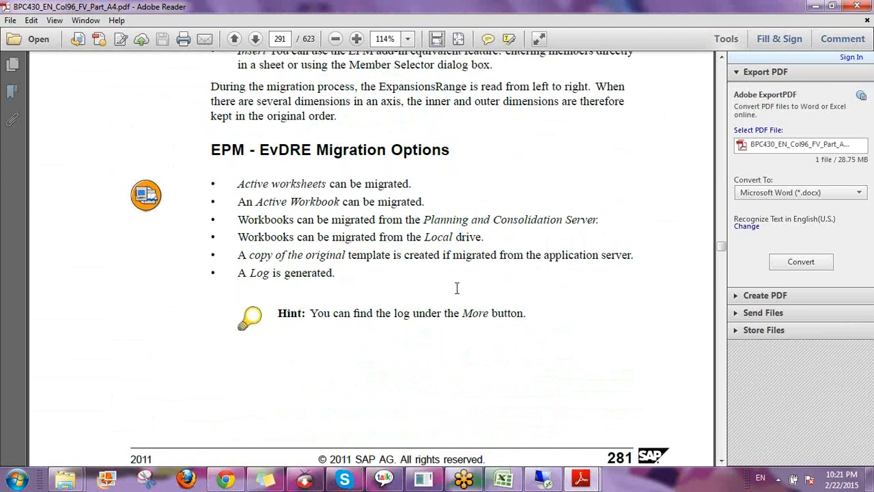
pyautogui.scroll(-10, 457, 288)
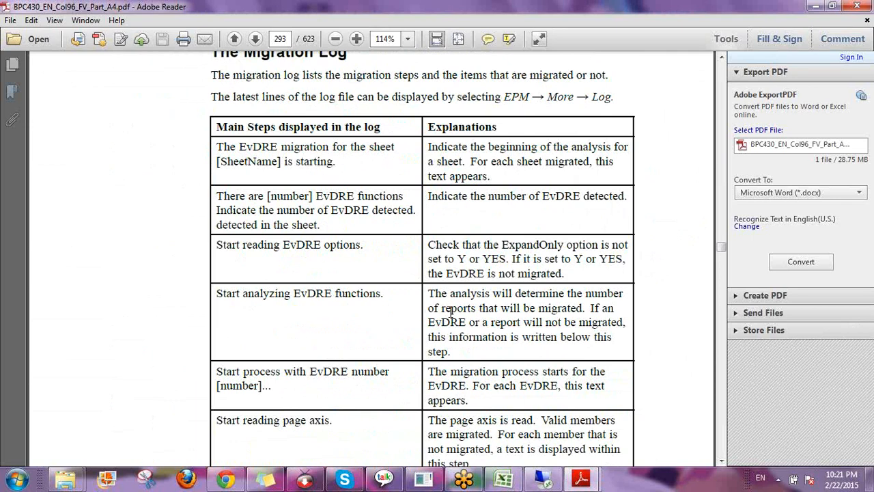
pyautogui.scroll(-10, 451, 311)
pyautogui.scroll(-6, 452, 302)
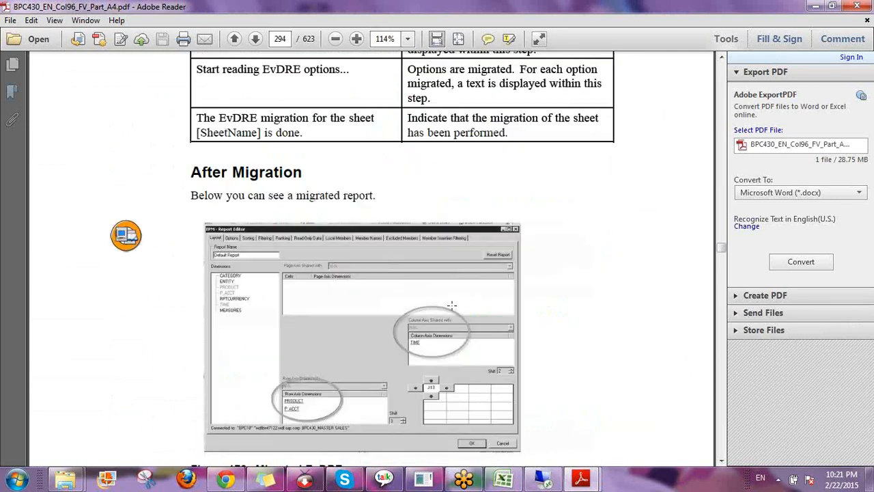
pyautogui.scroll(-3, 448, 305)
pyautogui.scroll(-3, 448, 307)
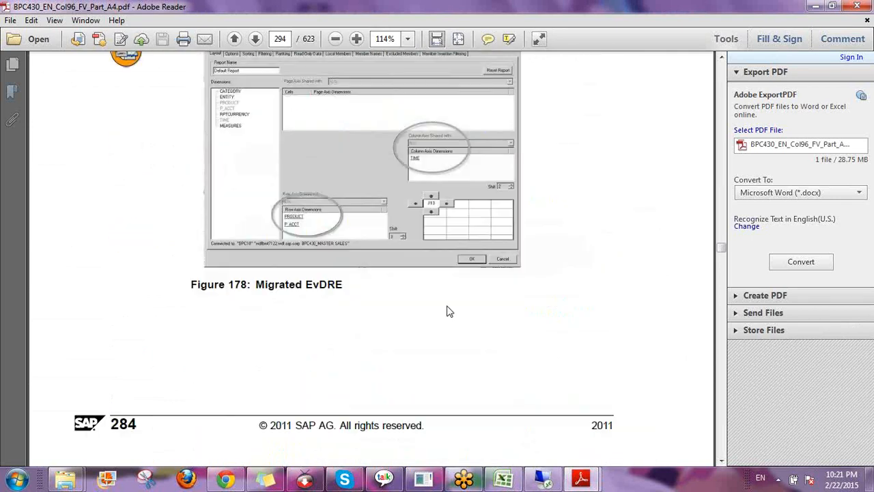
pyautogui.scroll(-5, 448, 309)
pyautogui.scroll(-20, 441, 310)
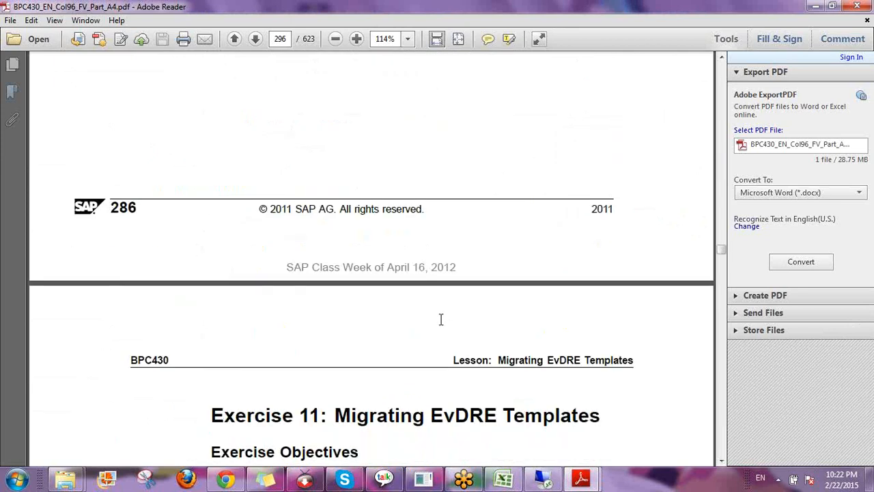
pyautogui.scroll(-4, 440, 319)
pyautogui.scroll(-20, 440, 326)
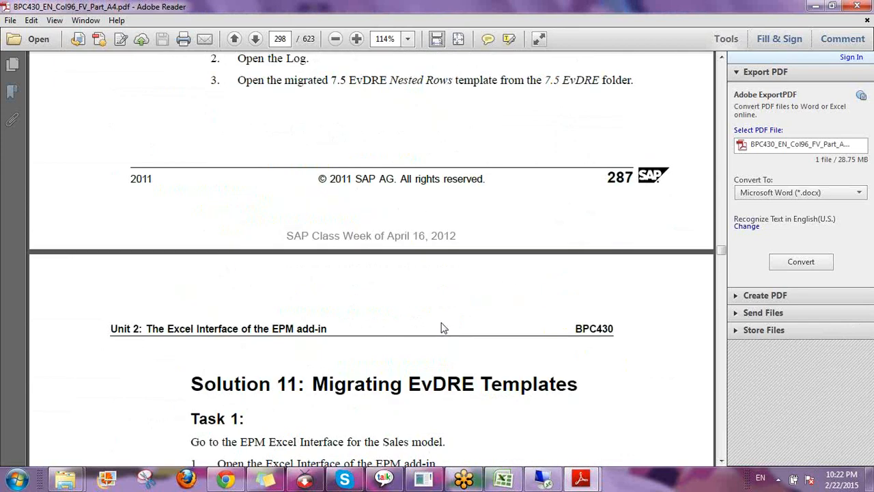
pyautogui.scroll(-13, 441, 321)
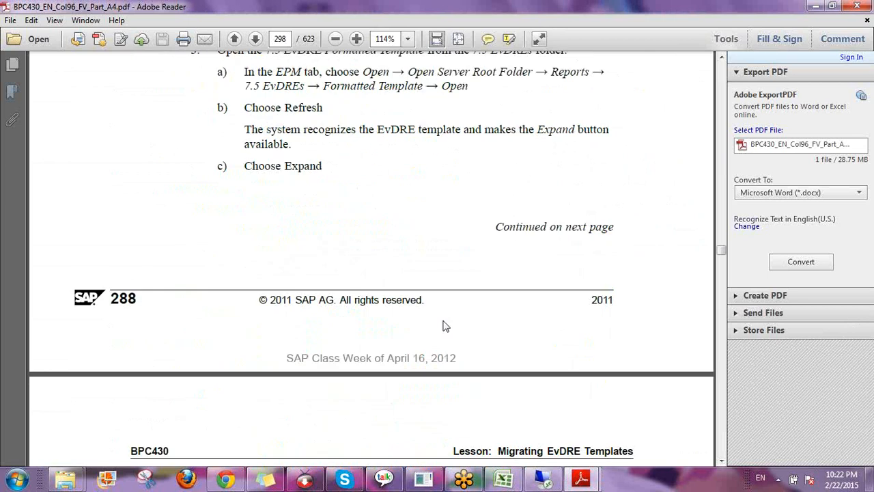
pyautogui.scroll(-7, 442, 326)
pyautogui.scroll(-20, 439, 322)
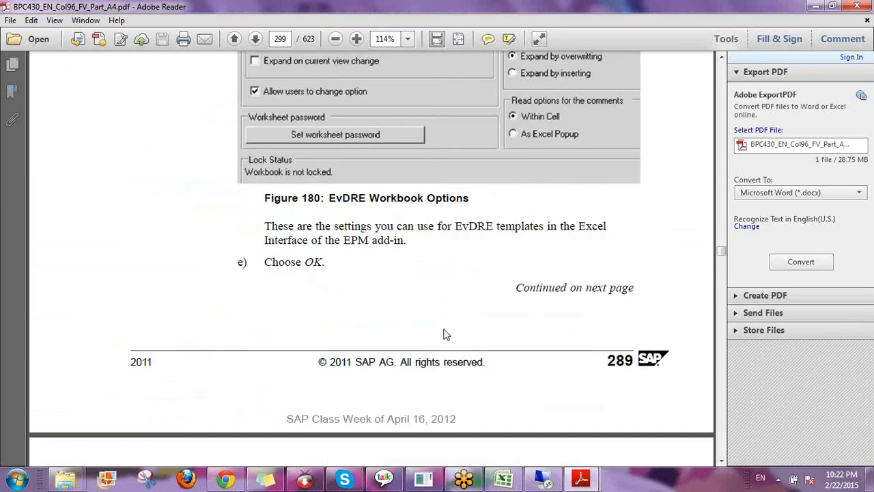
pyautogui.scroll(-19, 439, 325)
pyautogui.scroll(-4, 440, 331)
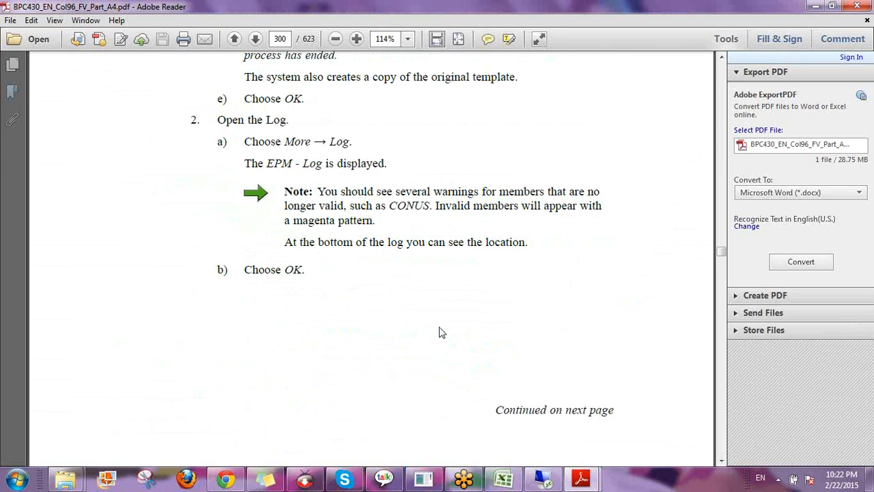
pyautogui.scroll(-1, 442, 332)
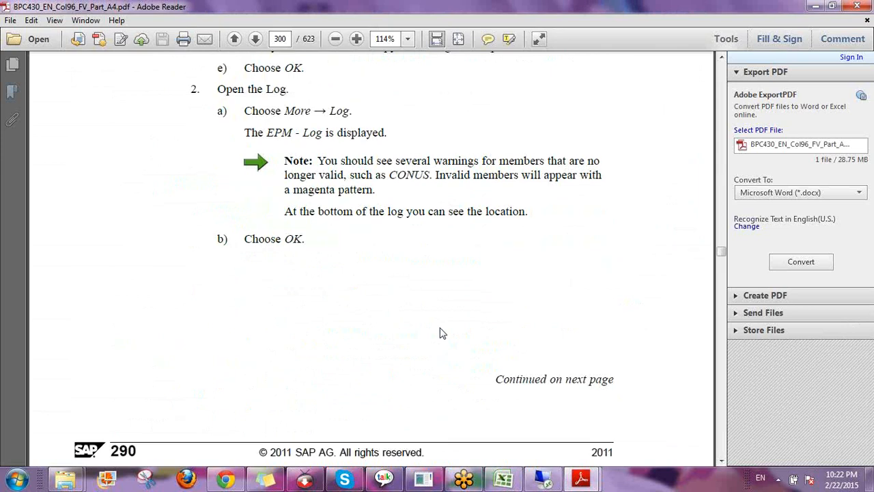
pyautogui.scroll(-1, 443, 334)
pyautogui.scroll(-13, 441, 335)
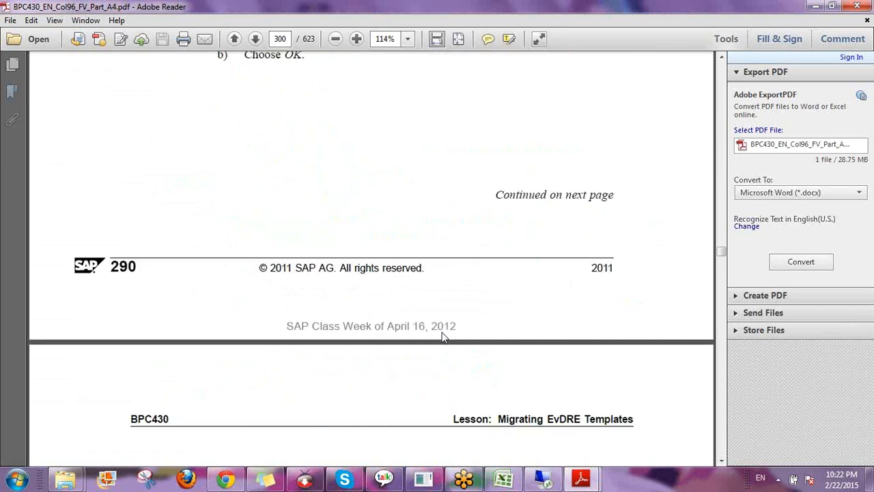
pyautogui.scroll(-10, 441, 331)
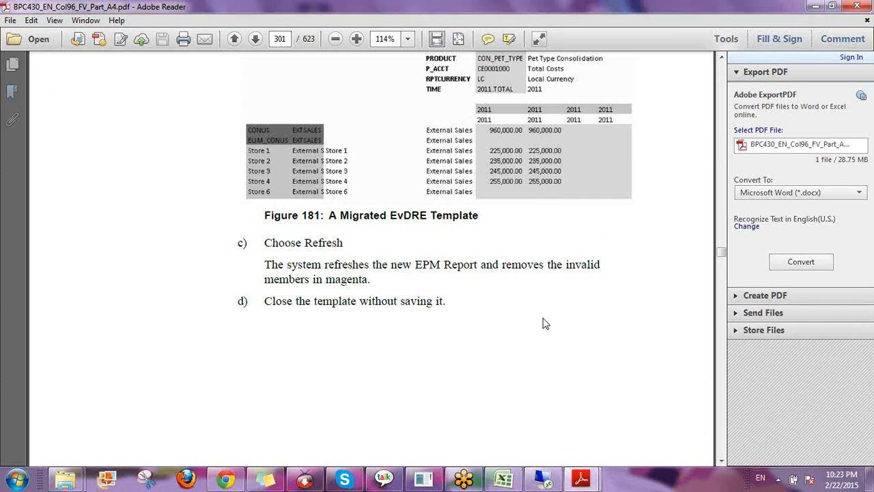
# Scroll from page 301 to the blank lined notes page 306
pyautogui.scroll(-3, 545, 323)
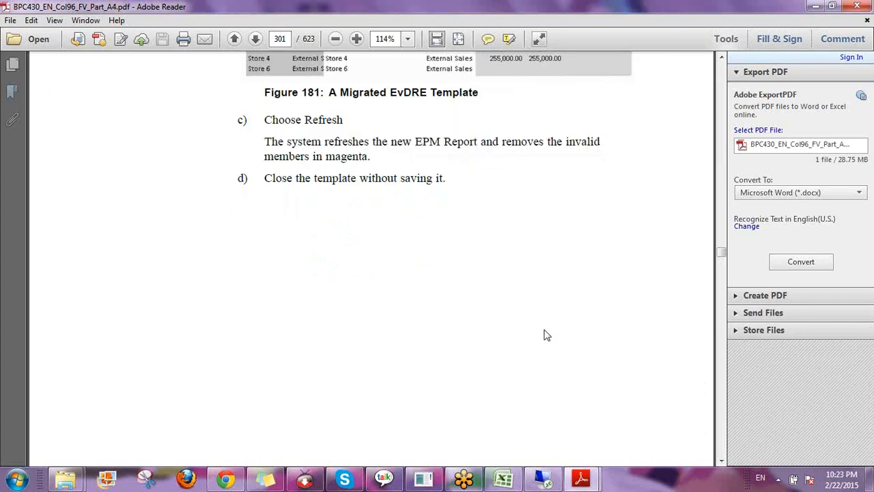
pyautogui.scroll(-3, 545, 335)
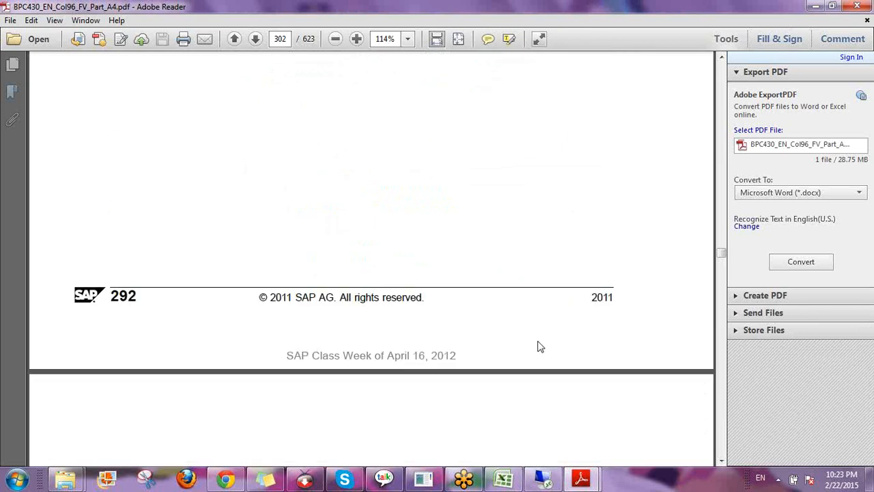
pyautogui.scroll(-20, 537, 347)
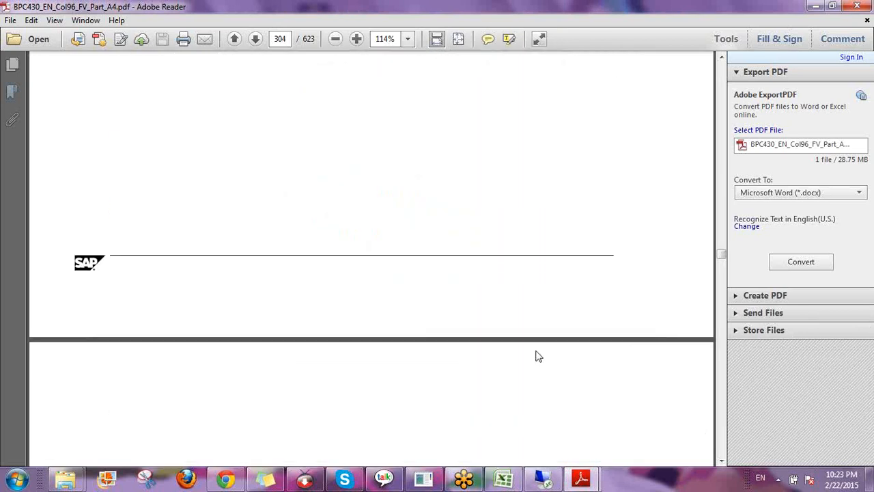
pyautogui.scroll(-20, 537, 356)
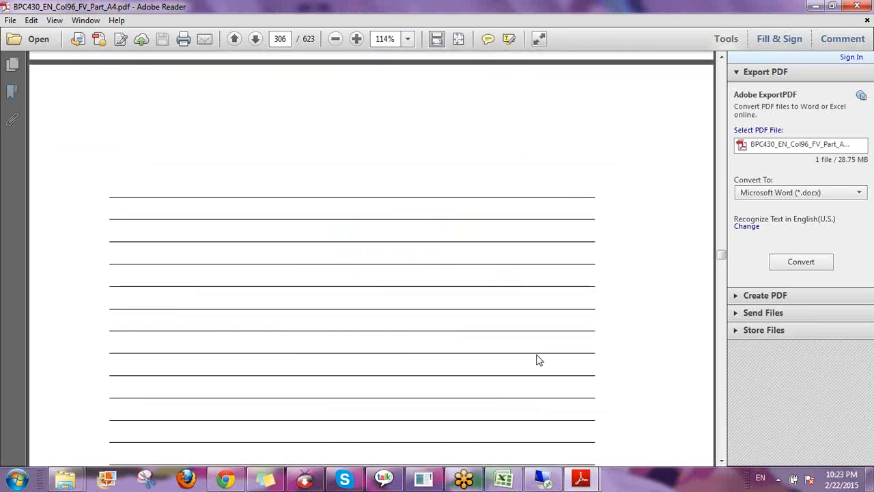
pyautogui.scroll(-3, 574, 207)
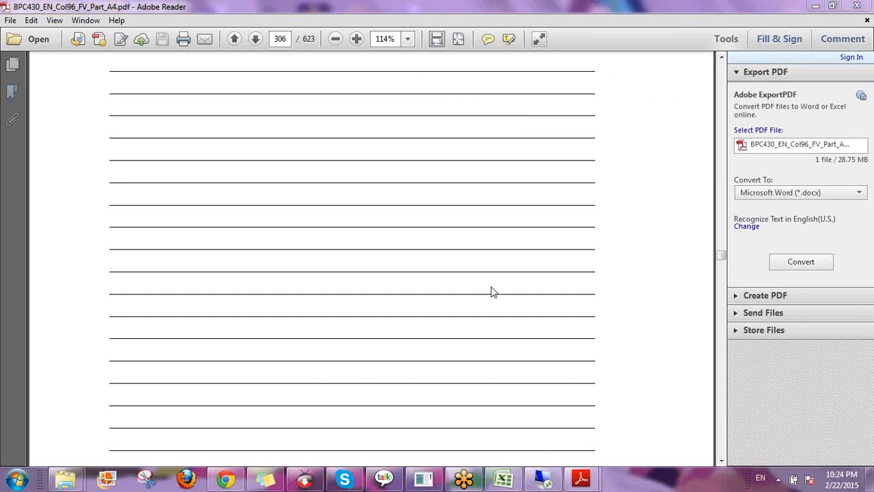
# Close both BPC PDFs and the NW BOOKS folder, then restore and minimize Remote Desktop
pyautogui.click(853, 9)
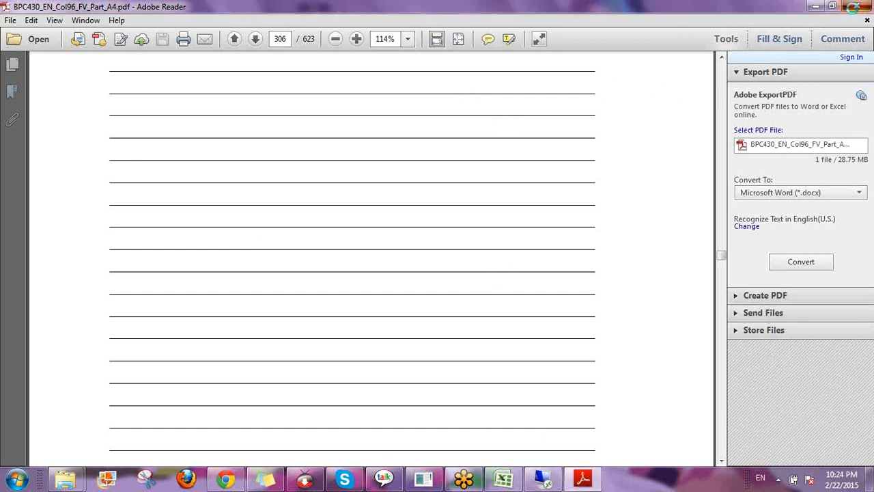
pyautogui.click(854, 7)
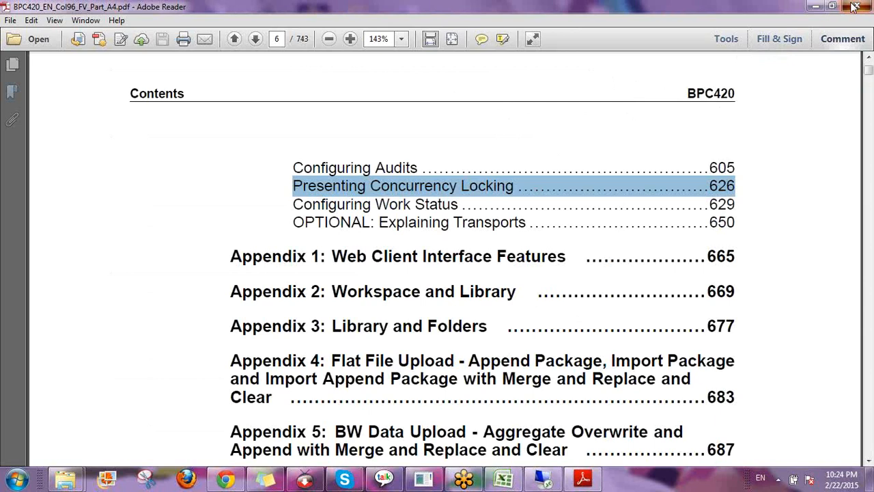
pyautogui.click(854, 7)
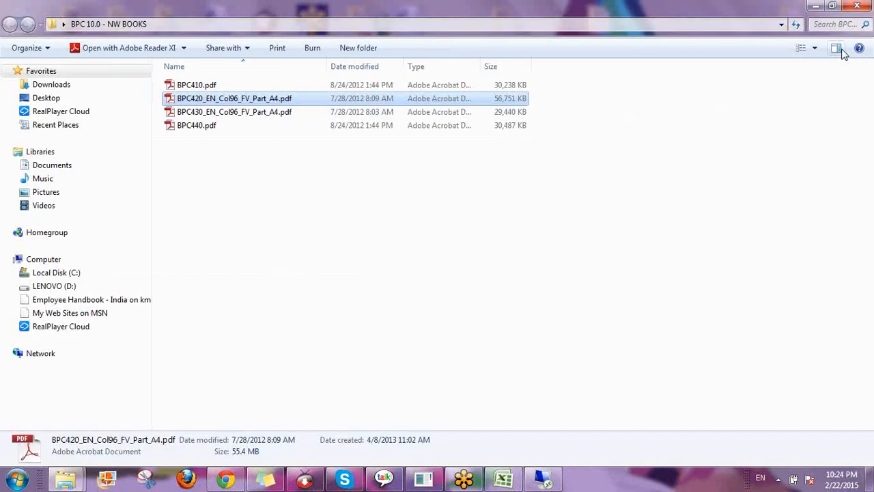
pyautogui.click(856, 7)
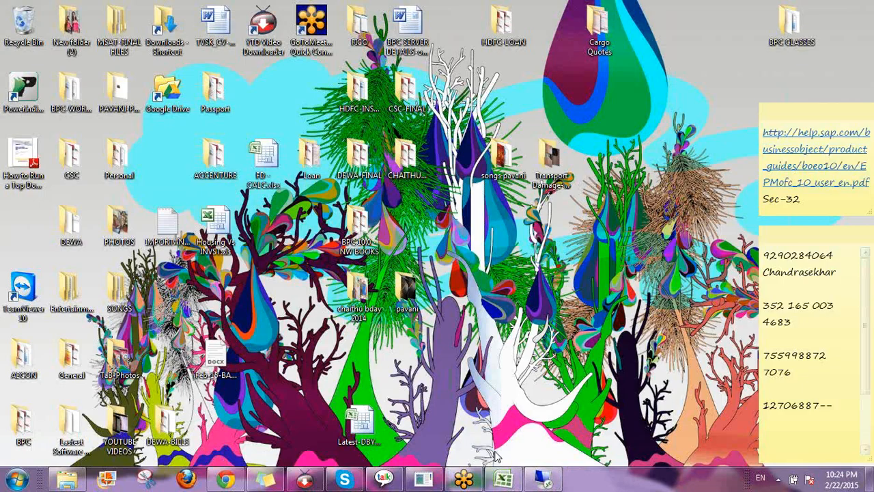
pyautogui.click(544, 482)
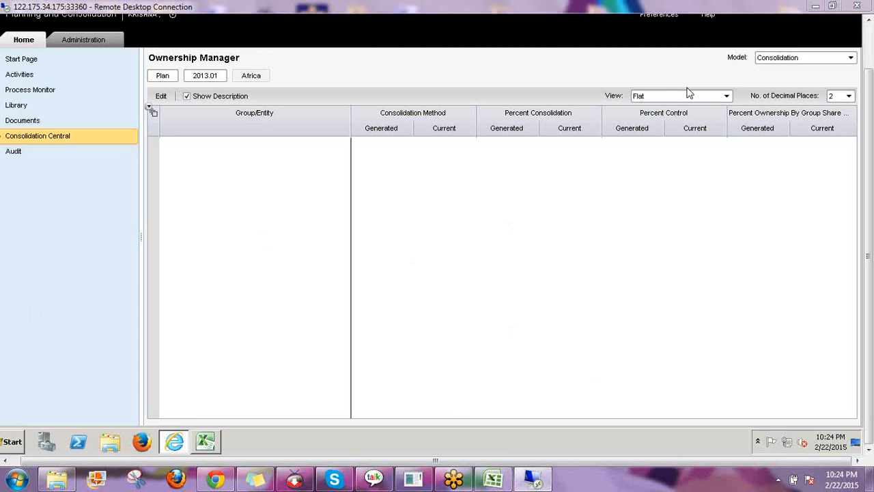
pyautogui.click(817, 7)
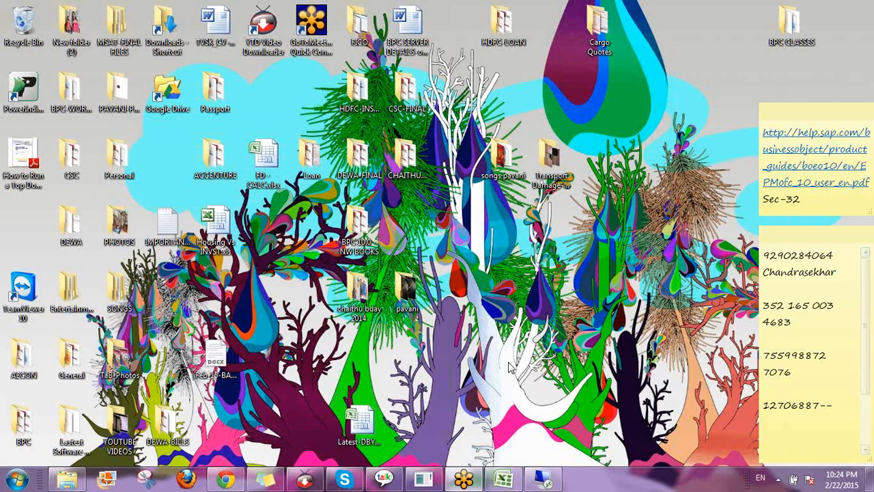
# Open Feb-15-BATCH.docx from the desktop and select, then deselect, its e-mail list
pyautogui.moveTo(223, 357); pyautogui.dragTo(374, 254)
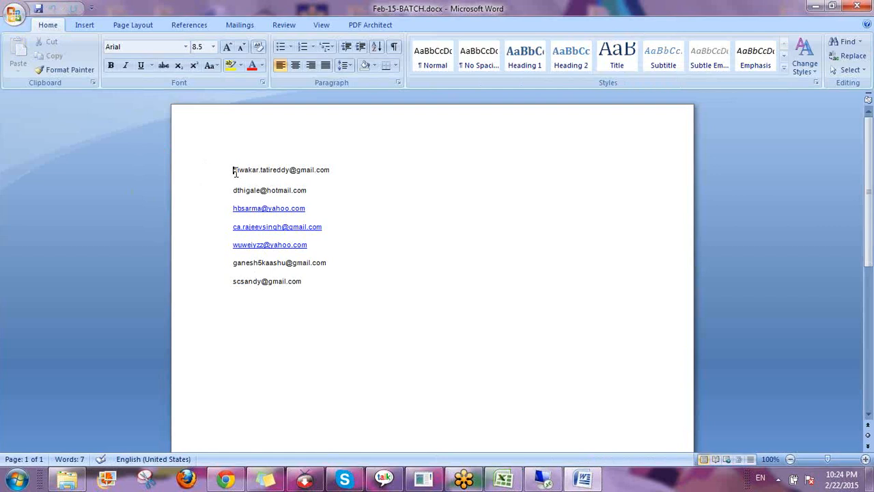
pyautogui.moveTo(233, 172); pyautogui.dragTo(321, 285)
pyautogui.click(337, 286)
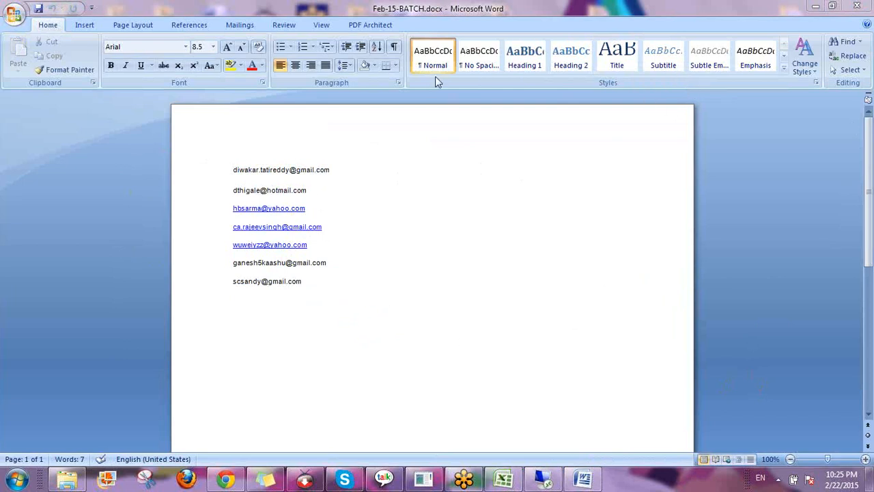
# Zoom the Feb-15-BATCH document to 150% for reading, then switch to Chrome
pyautogui.click(865, 461)
pyautogui.click(865, 461)
pyautogui.click(865, 461)
pyautogui.click(865, 461)
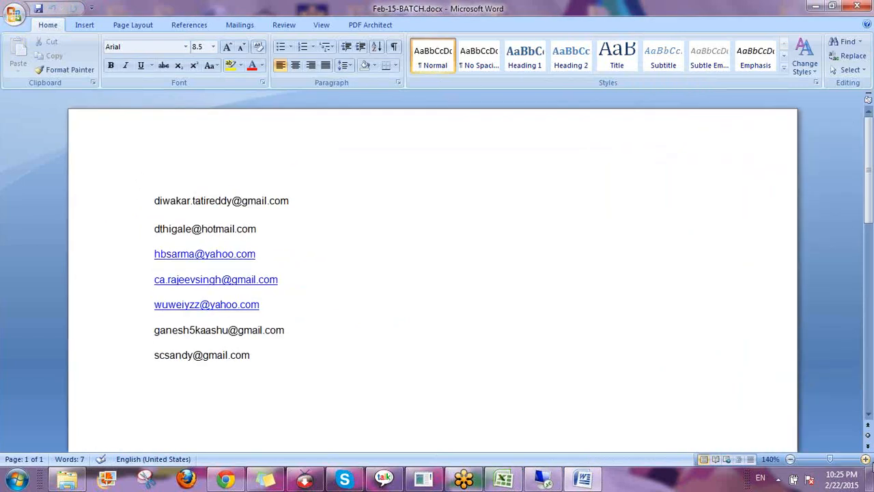
pyautogui.click(865, 461)
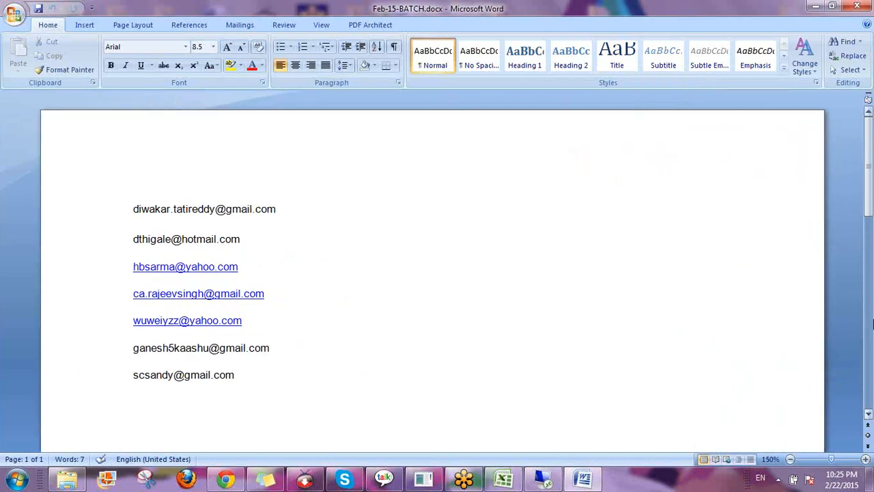
pyautogui.click(868, 415)
pyautogui.click(867, 415)
pyautogui.click(867, 415)
pyautogui.click(867, 415)
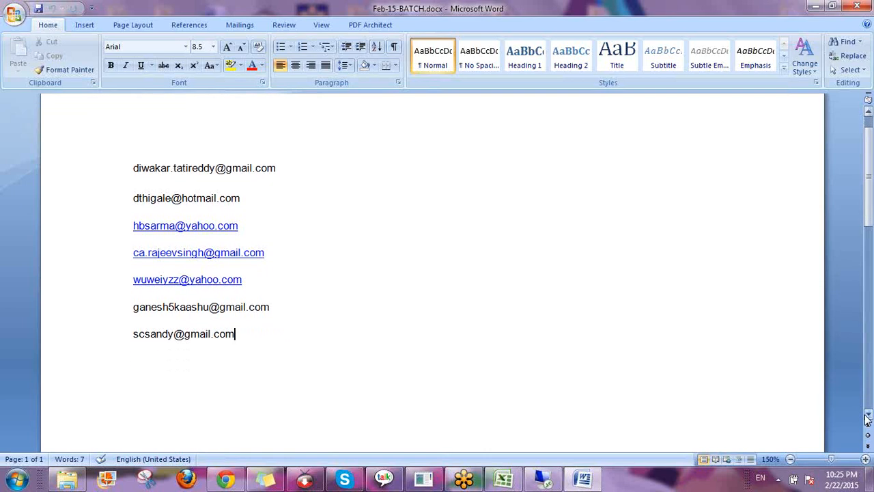
pyautogui.click(867, 415)
pyautogui.click(868, 416)
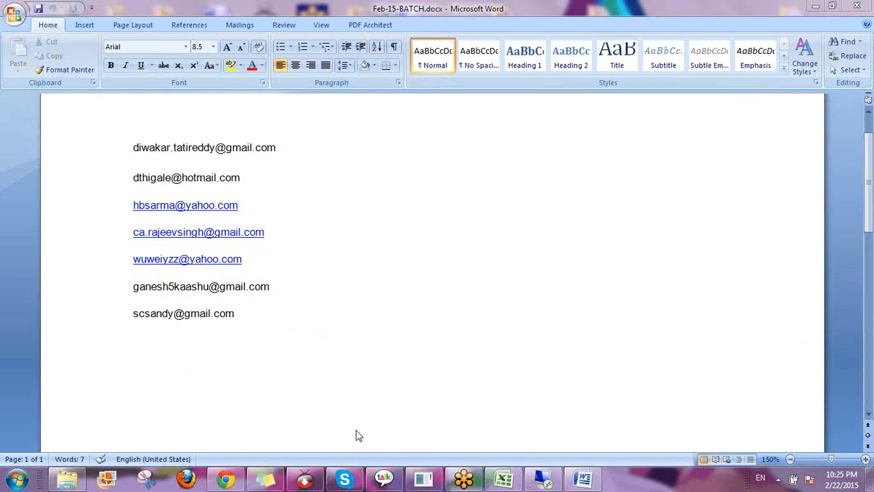
pyautogui.click(229, 480)
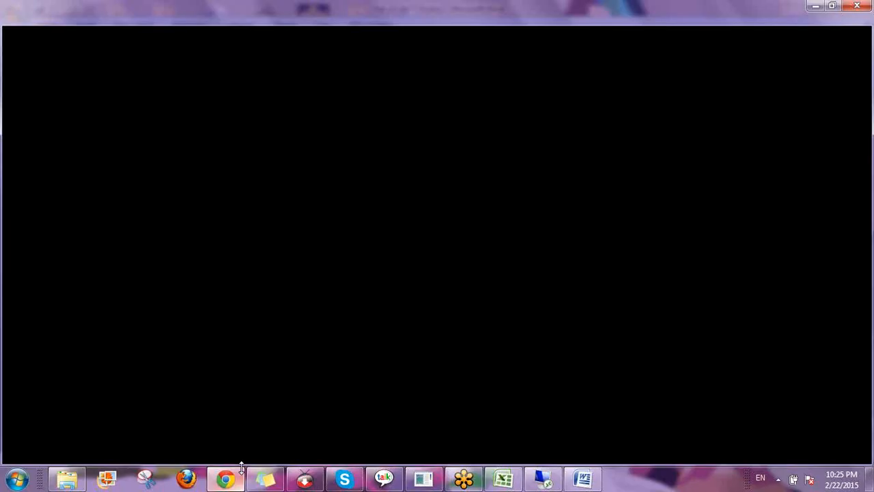
# Load the pasted Dropbox share link for BPC 10 Tabs in a new Chrome tab
pyautogui.hotkey('ctrl', 't')
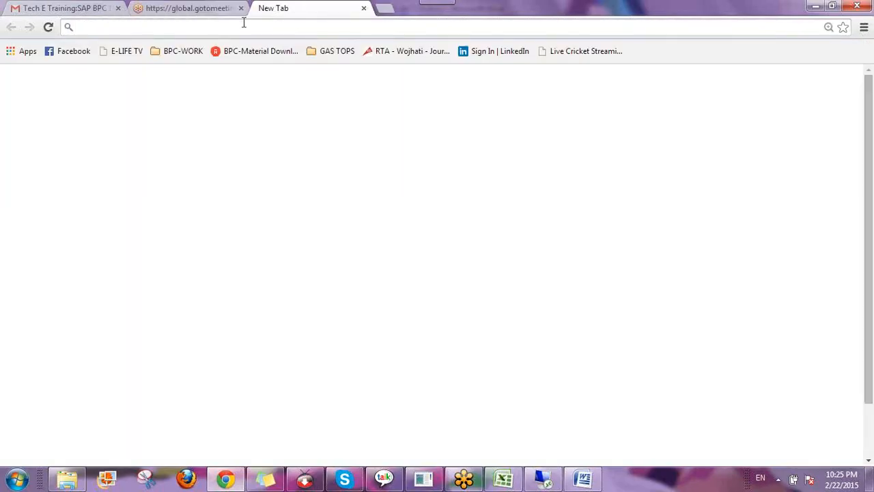
pyautogui.press('Return')
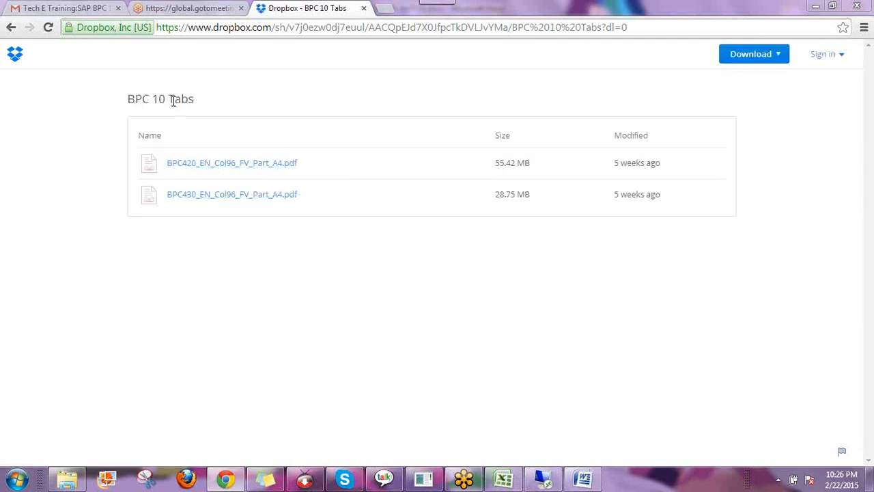
# Check the BPC 10 Tabs folder, open and close a duplicate tab, then minimize Chrome
pyautogui.moveTo(198, 105); pyautogui.dragTo(125, 99)
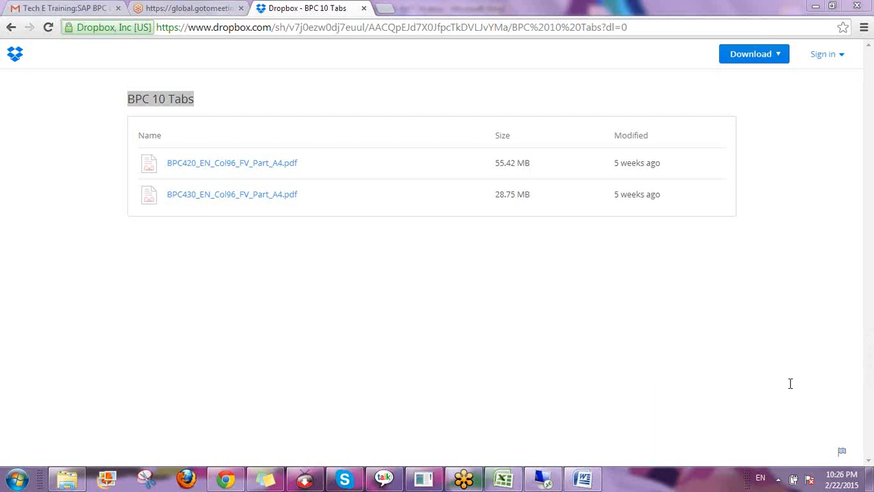
pyautogui.click(725, 351)
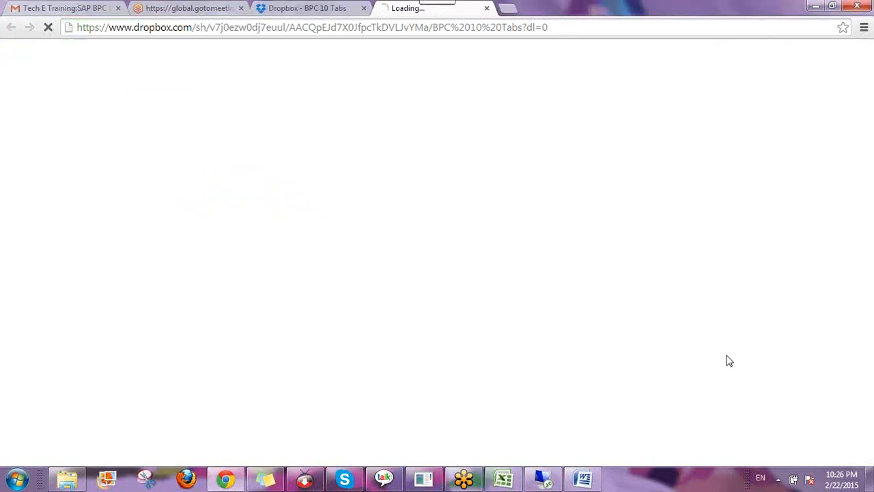
pyautogui.click(485, 8)
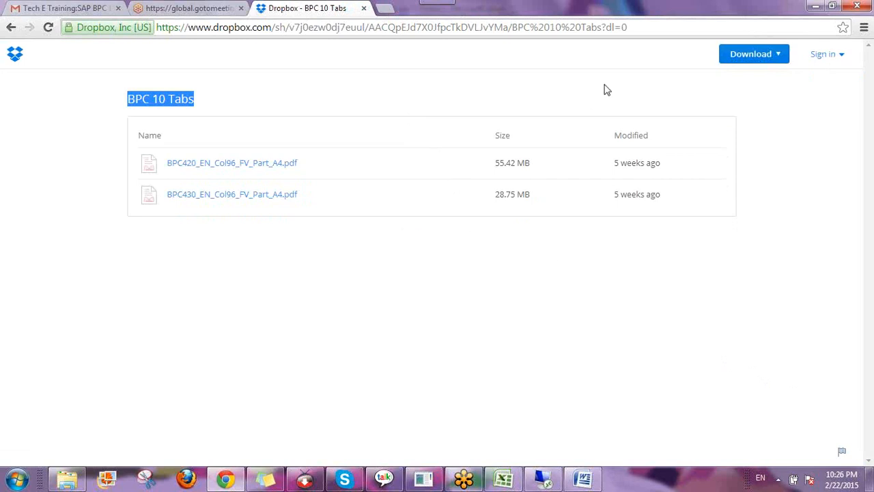
pyautogui.click(688, 91)
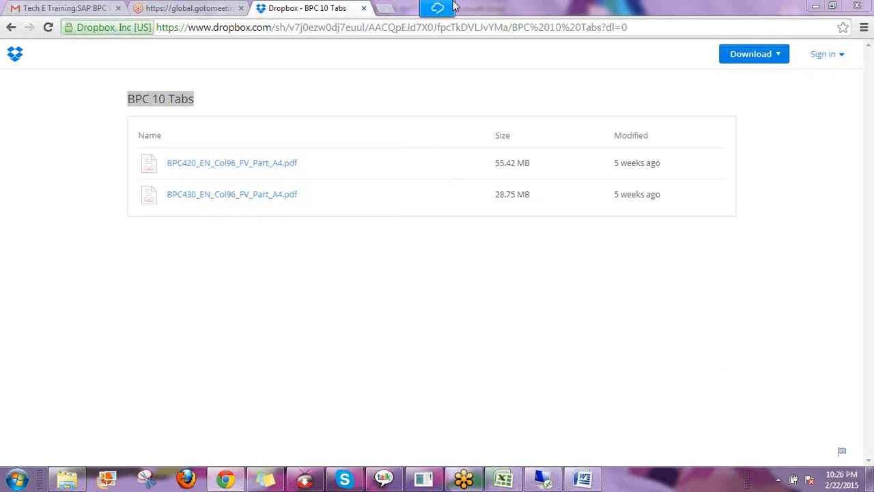
pyautogui.click(815, 6)
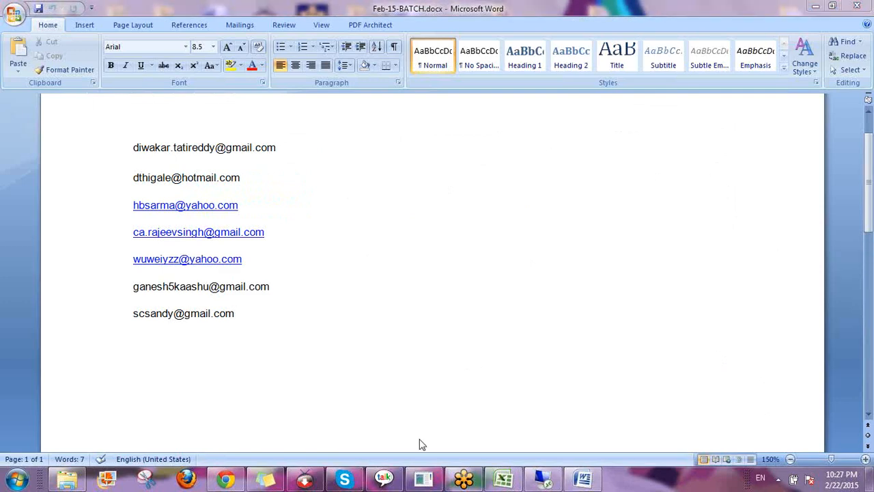
# Go back from the Dropbox page, close its Chrome tab, and resume the remote Ownership Manager session
pyautogui.click(228, 480)
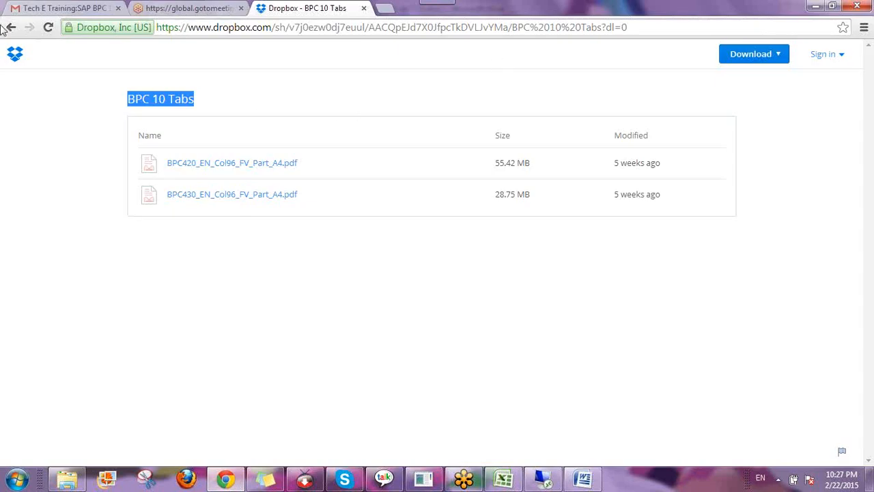
pyautogui.click(11, 31)
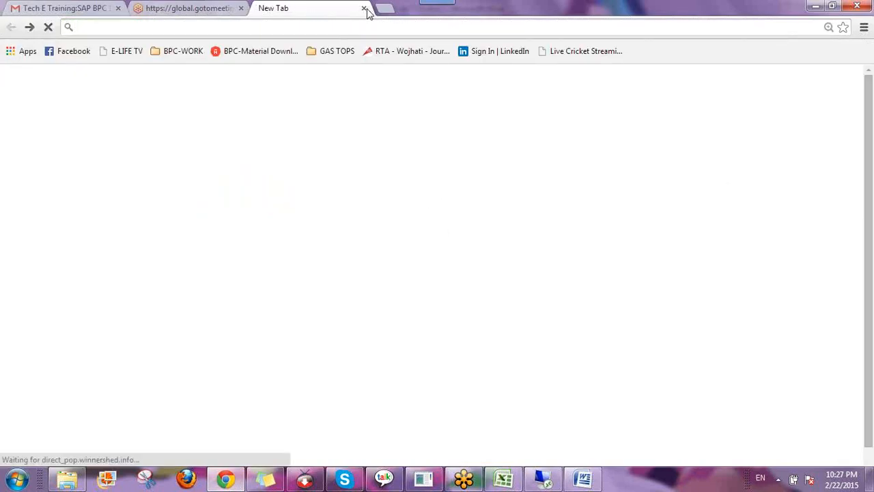
pyautogui.click(364, 9)
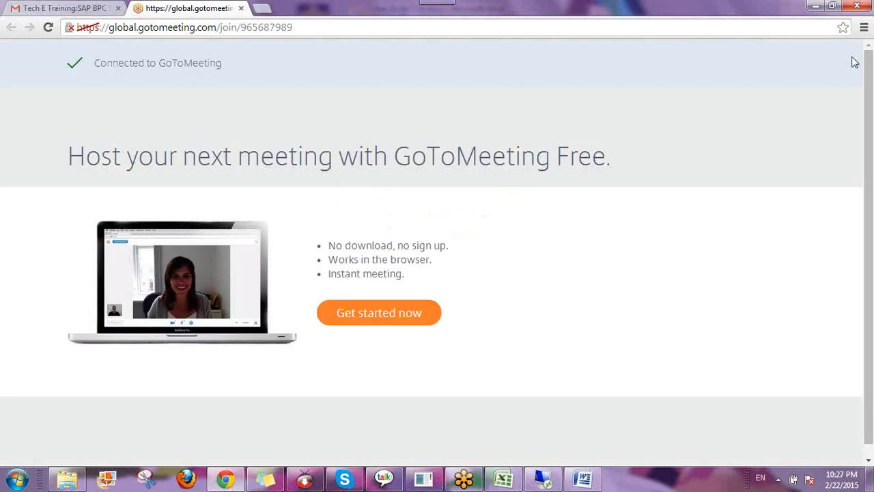
pyautogui.click(538, 478)
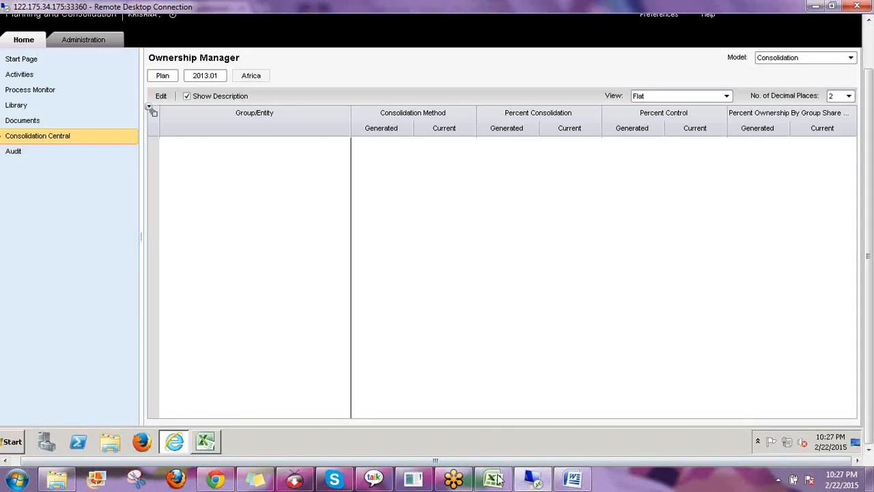